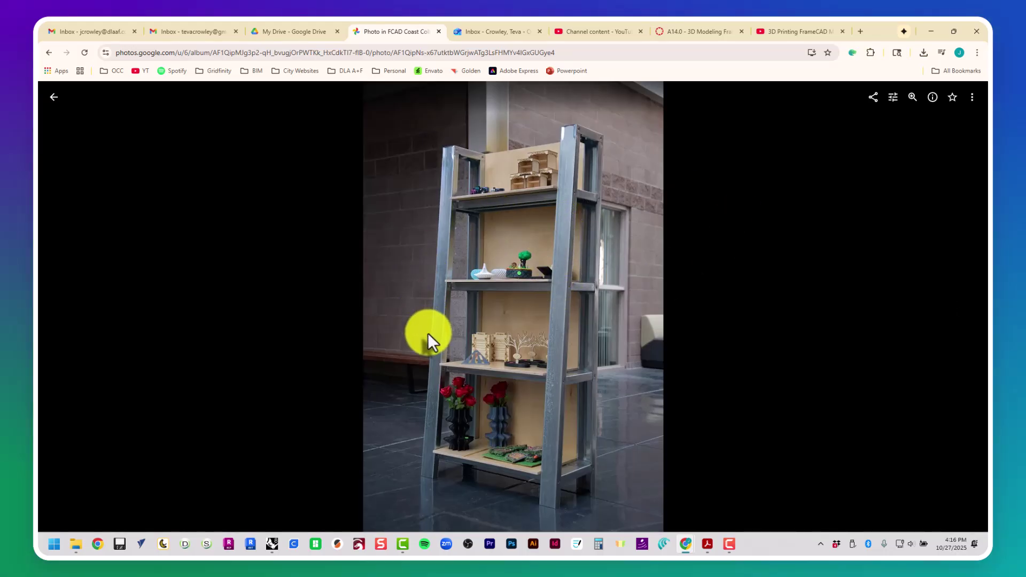
Step: Return to the photo album and open the hand-drawn shelving unit sketch at its end
click(54, 97)
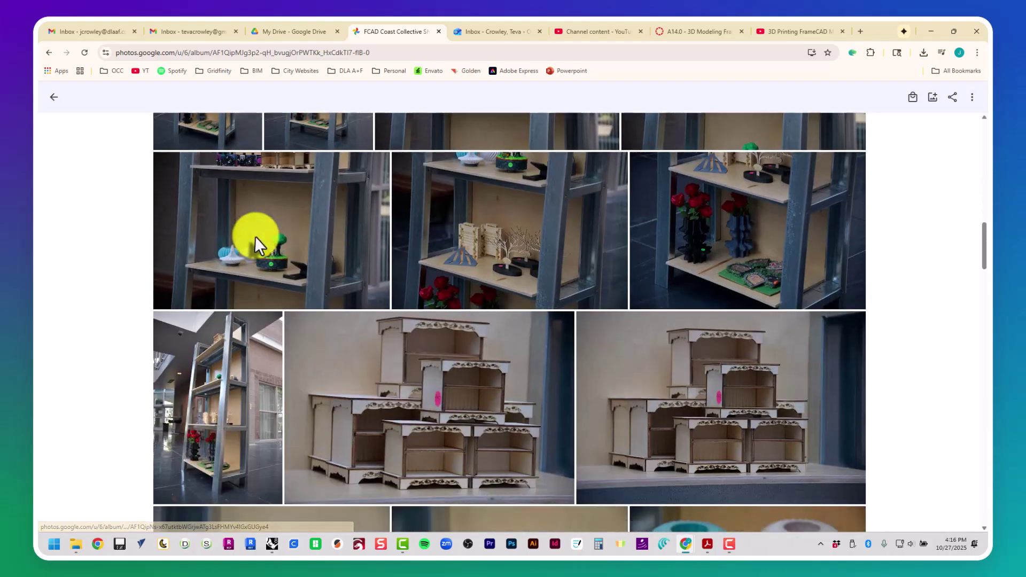
scroll(255, 236, down, 15)
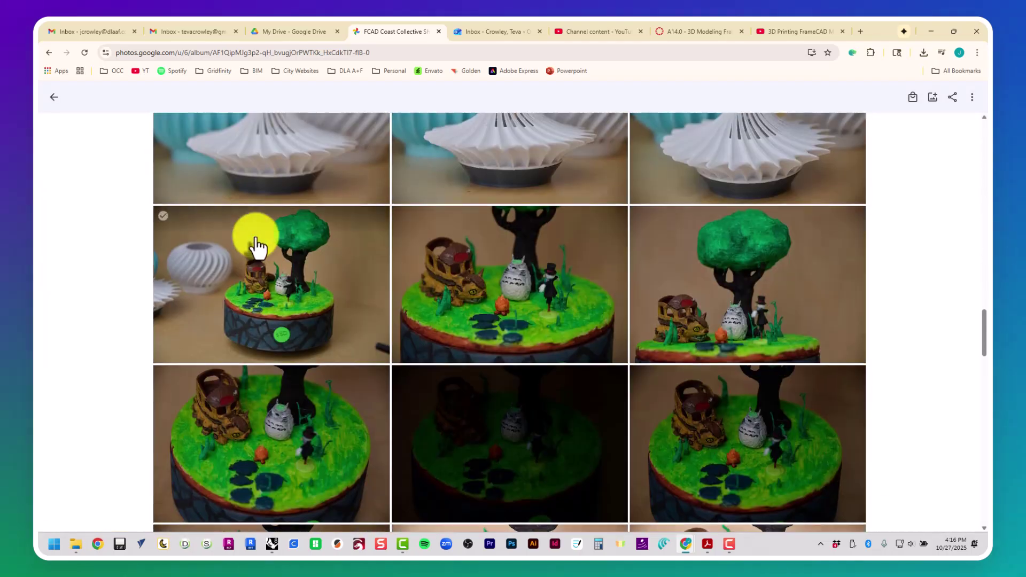
scroll(255, 238, down, 15)
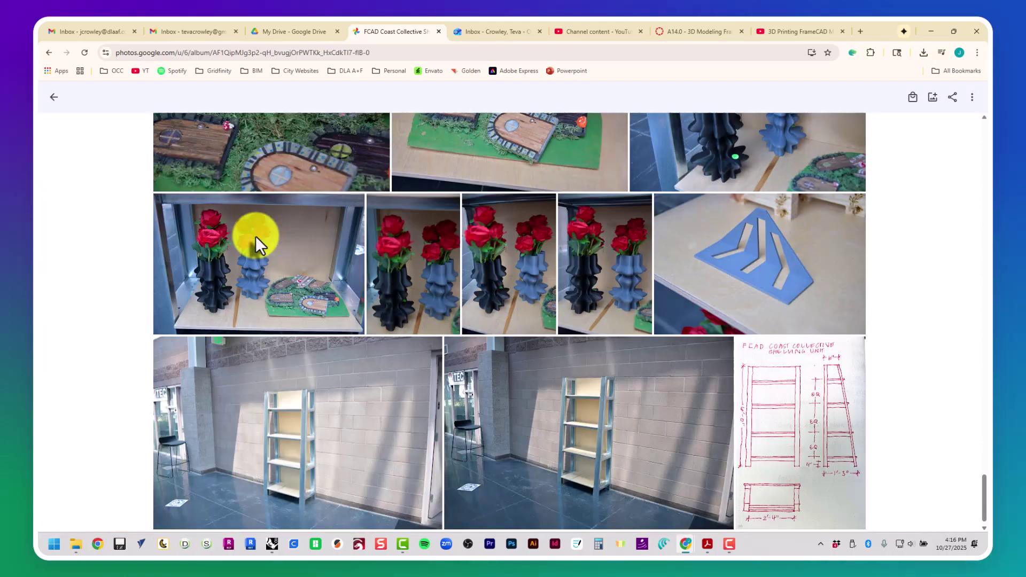
click(801, 424)
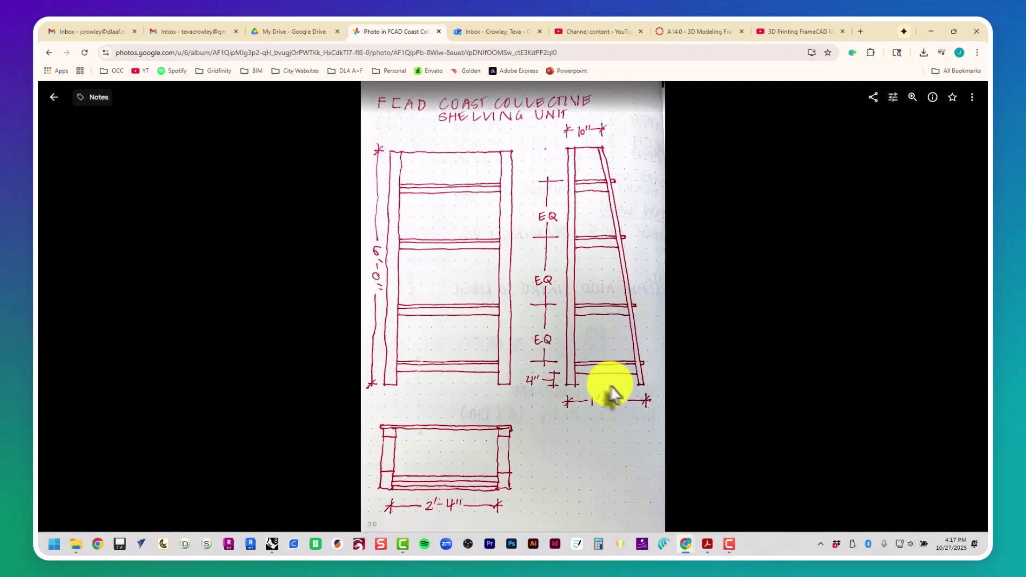
Step: Examine the shelving sketch's dimensions up close, covering the base of the side elevation and the plan view
scroll(575, 388, up, 5)
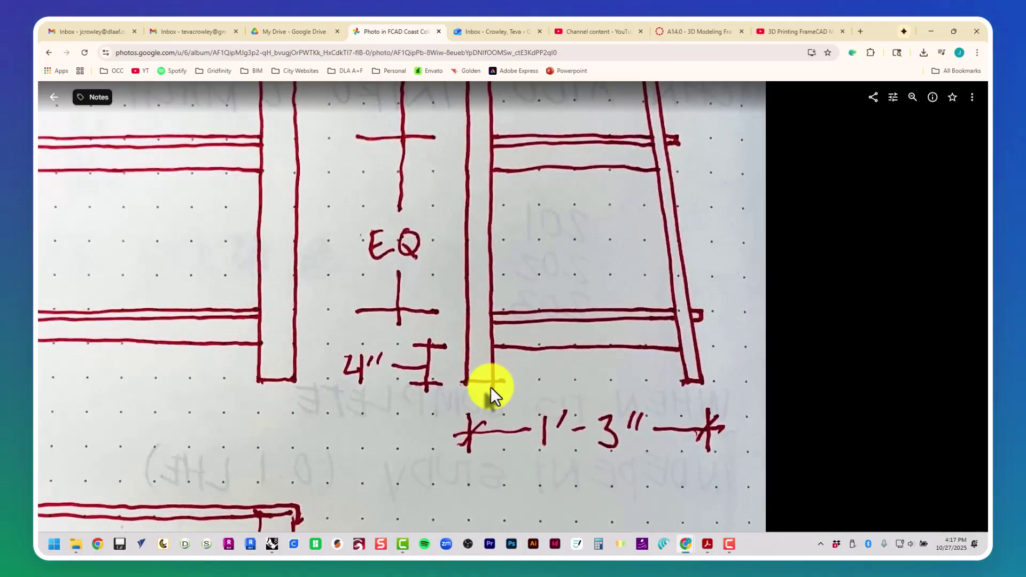
scroll(490, 387, down, 5)
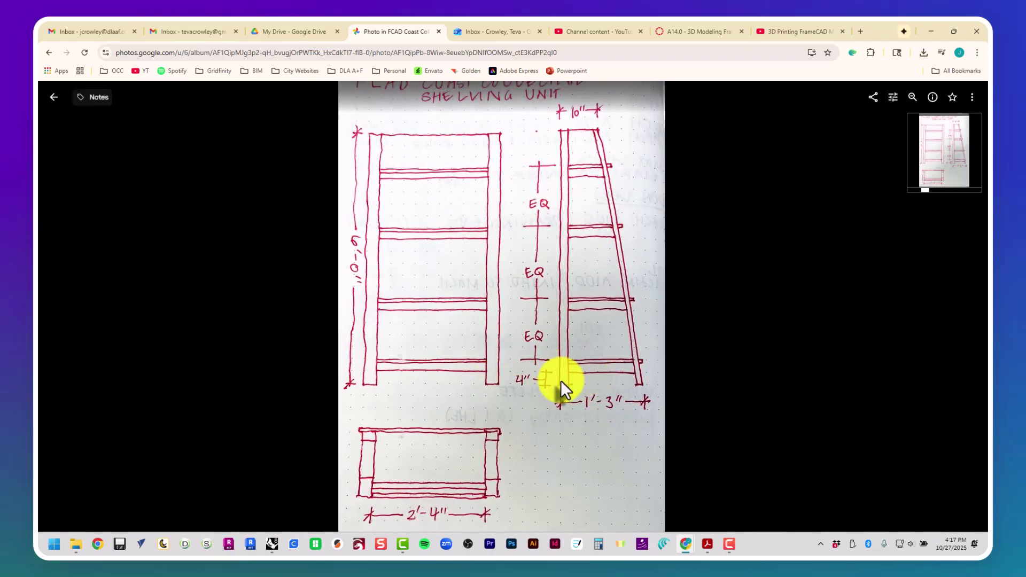
scroll(558, 382, down, 1)
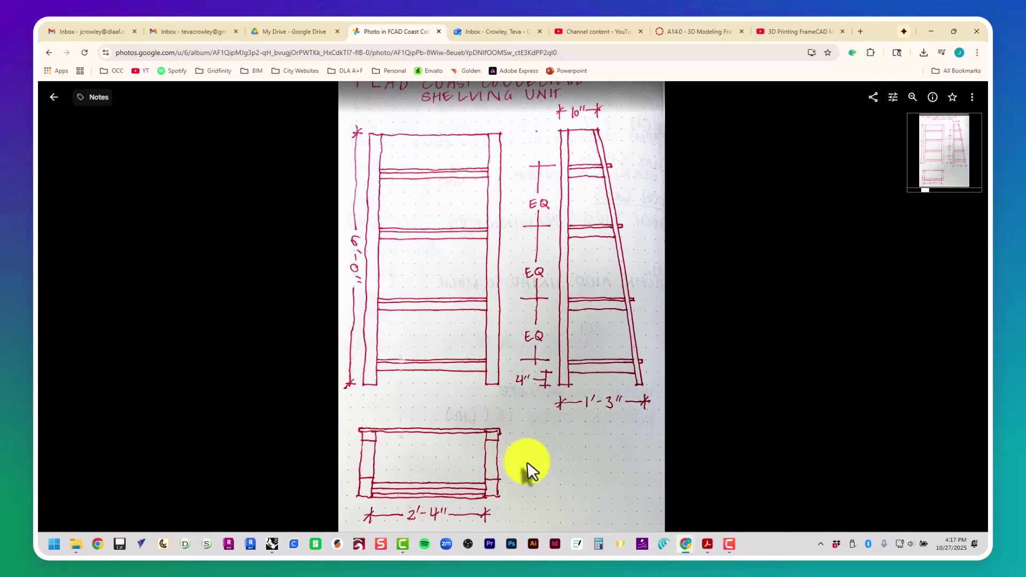
scroll(508, 484, down, 1)
drag(437, 502, 441, 434)
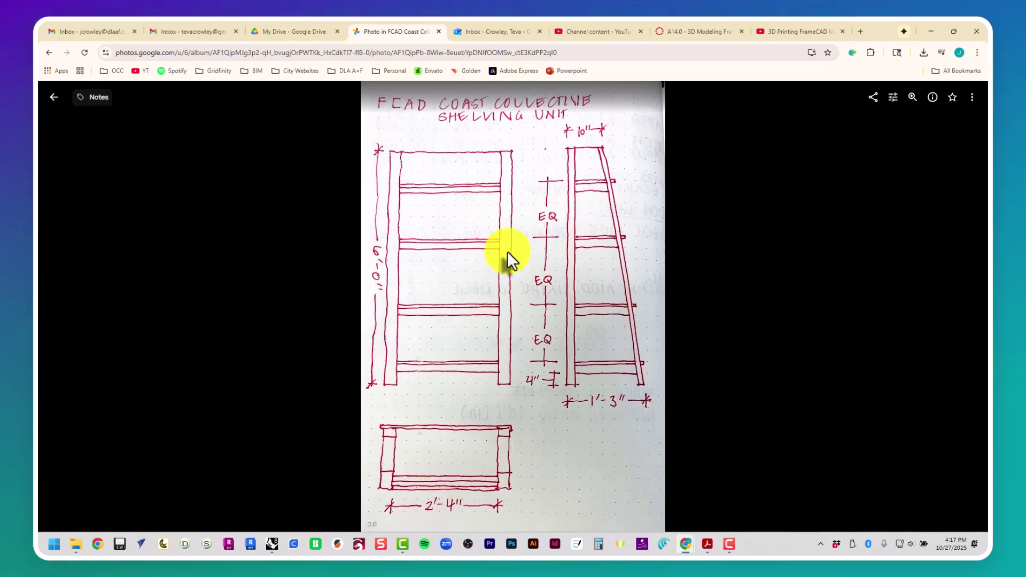
scroll(420, 518, up, 2)
scroll(420, 517, up, 2)
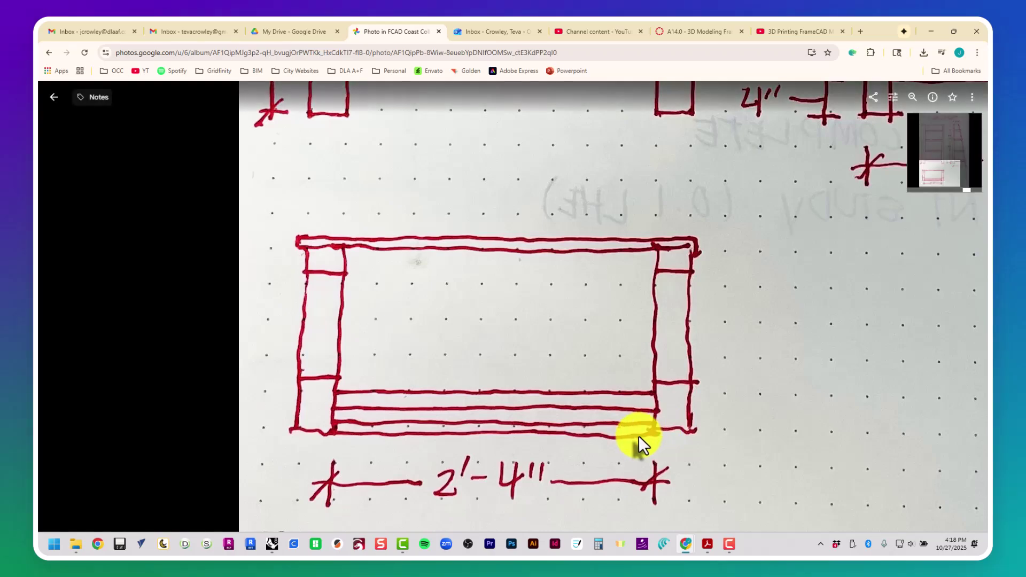
scroll(519, 324, down, 5)
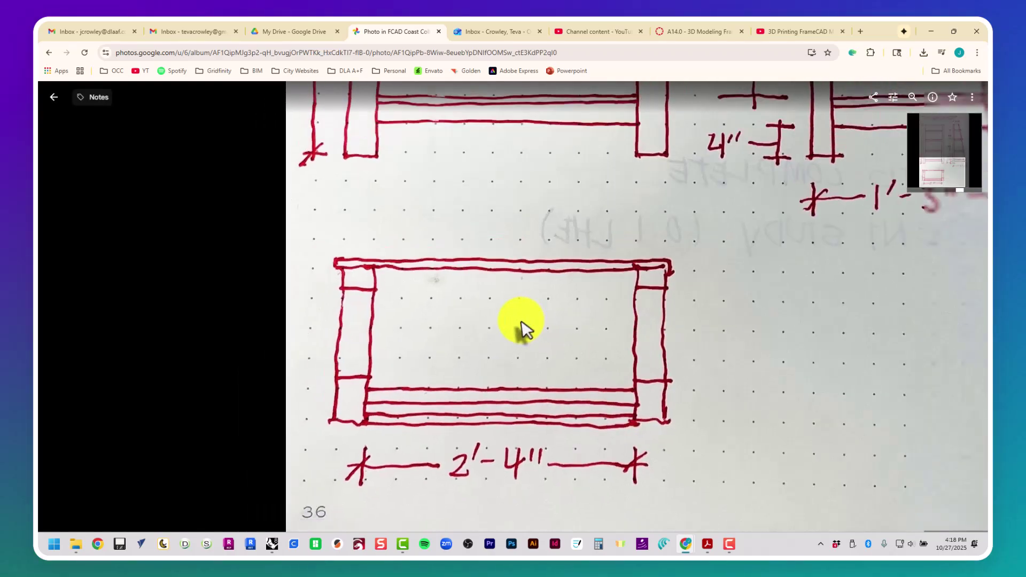
scroll(518, 323, down, 3)
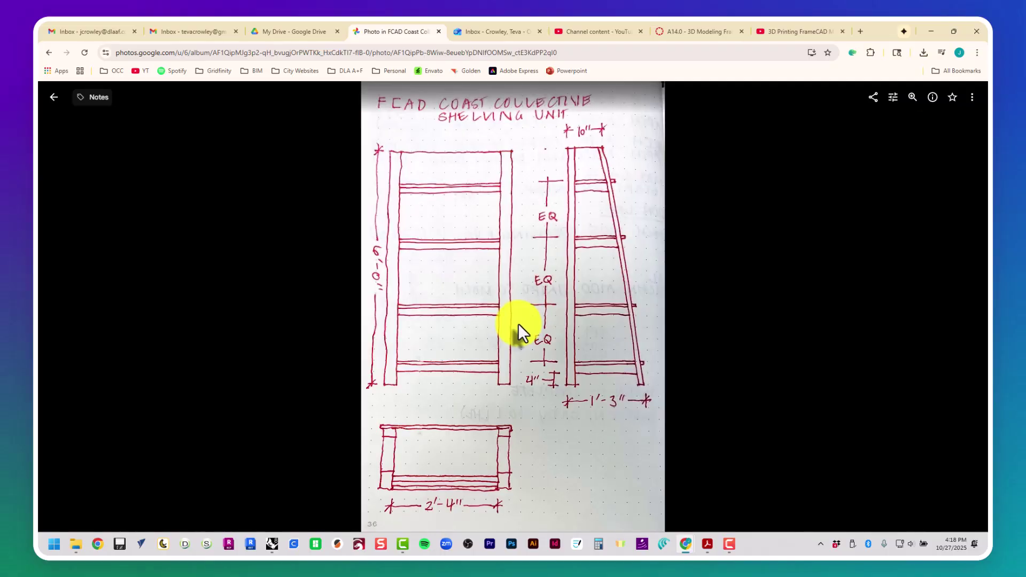
Step: Close the sketch and go back to the beginning of the FCAD Coast Collective Shelving album
click(54, 99)
scroll(923, 394, up, 4)
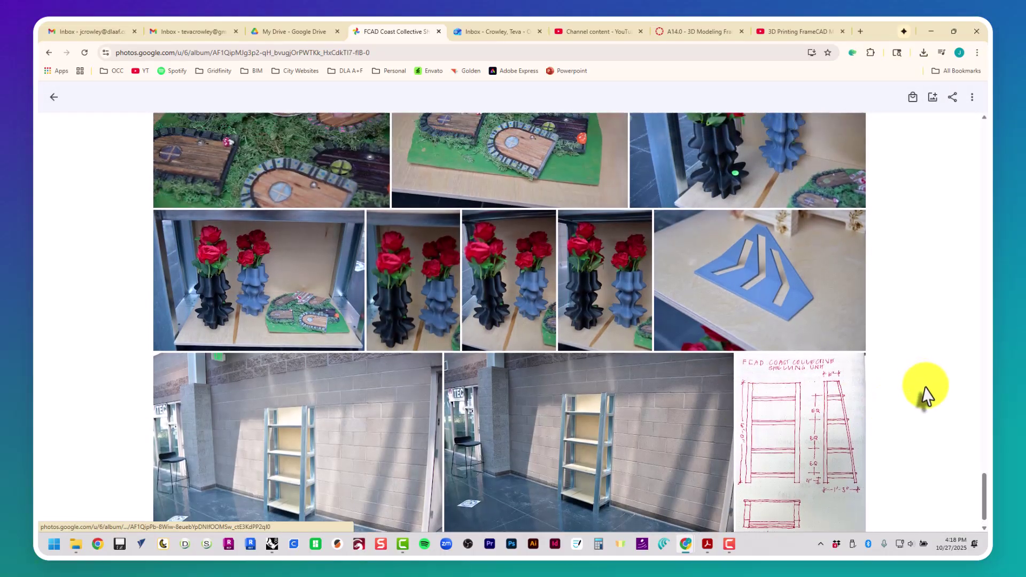
scroll(929, 216, up, 10)
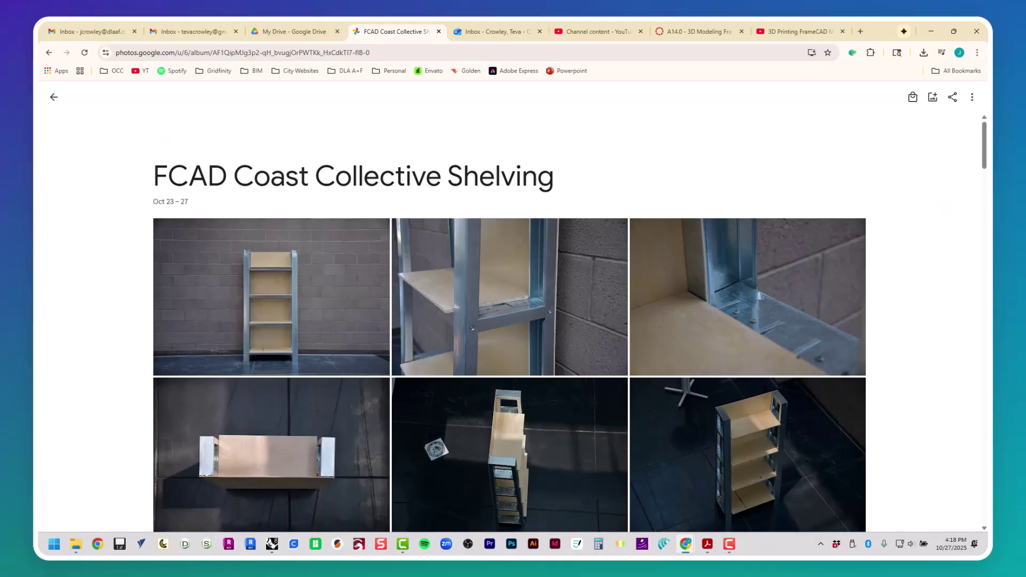
Step: Switch to Rhino and examine the dimensioned shelving views and the DESIGN FAB STUDIO lettering on the Page 1 layout
key(alt+Tab)
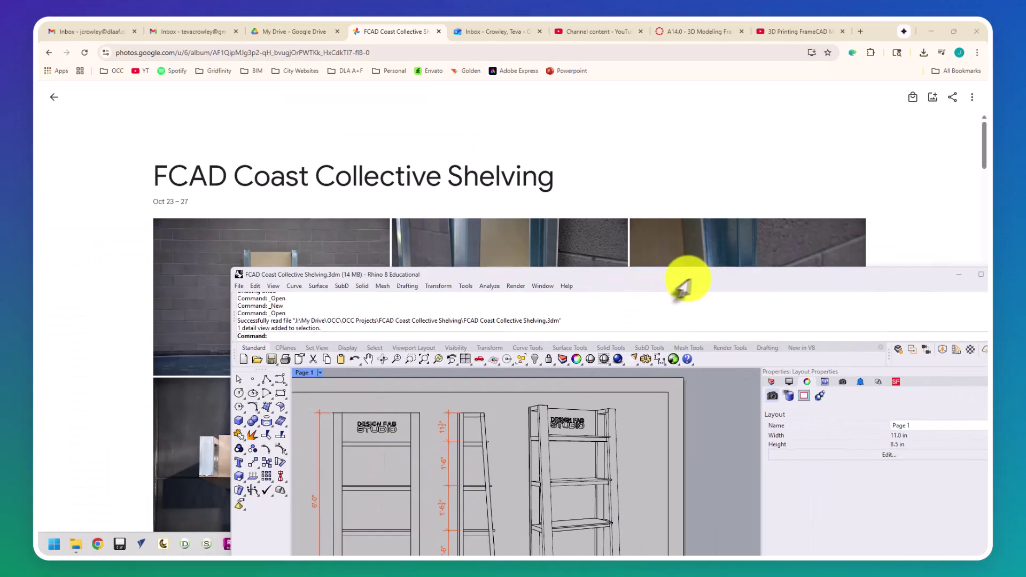
drag(682, 284, 652, 32)
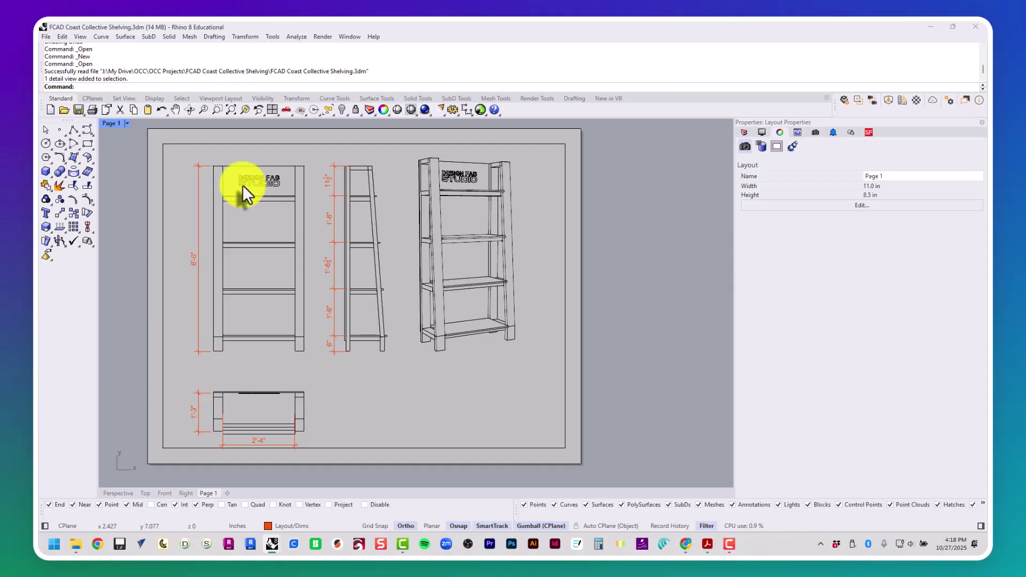
scroll(243, 184, up, 5)
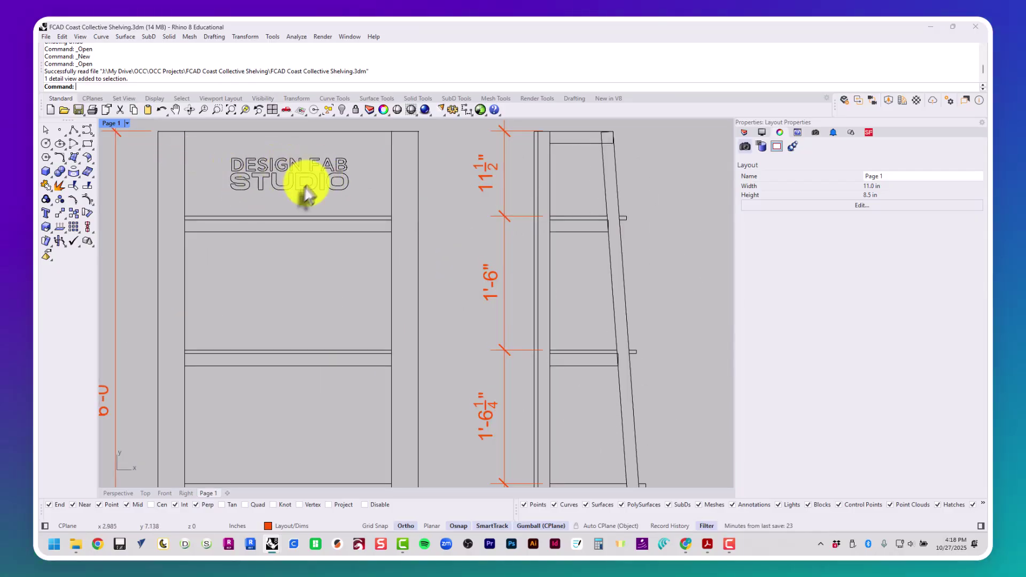
scroll(309, 202, down, 5)
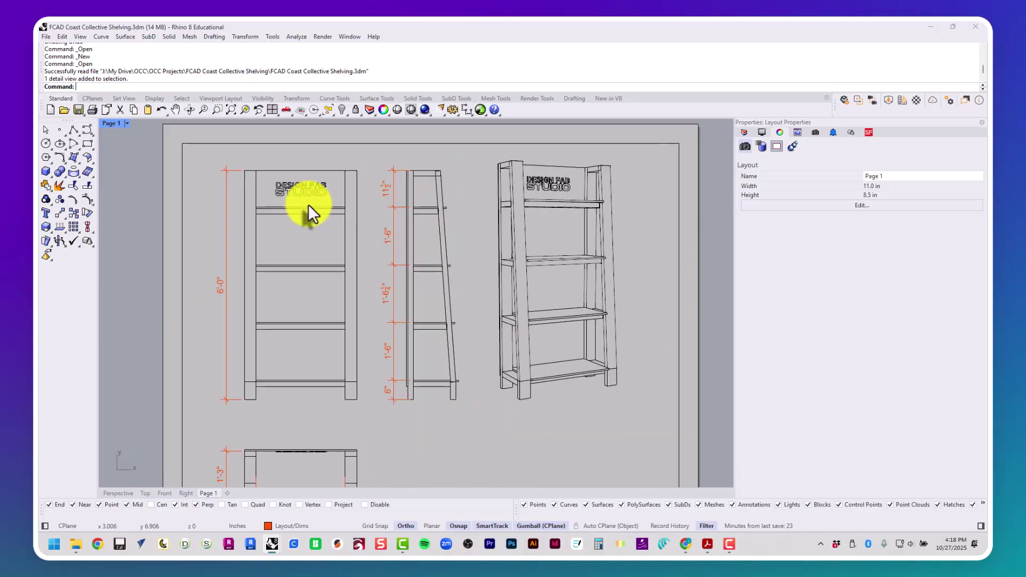
scroll(310, 210, up, 1)
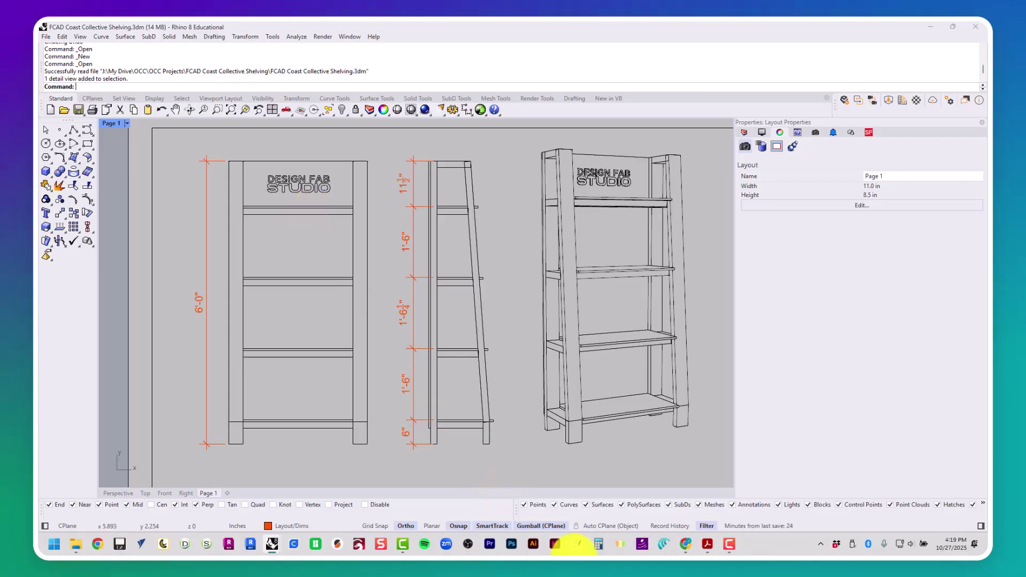
Step: Switch back to the shelving album in Chrome and open the second full-height photo of the stocked shelf
mouse_move(687, 546)
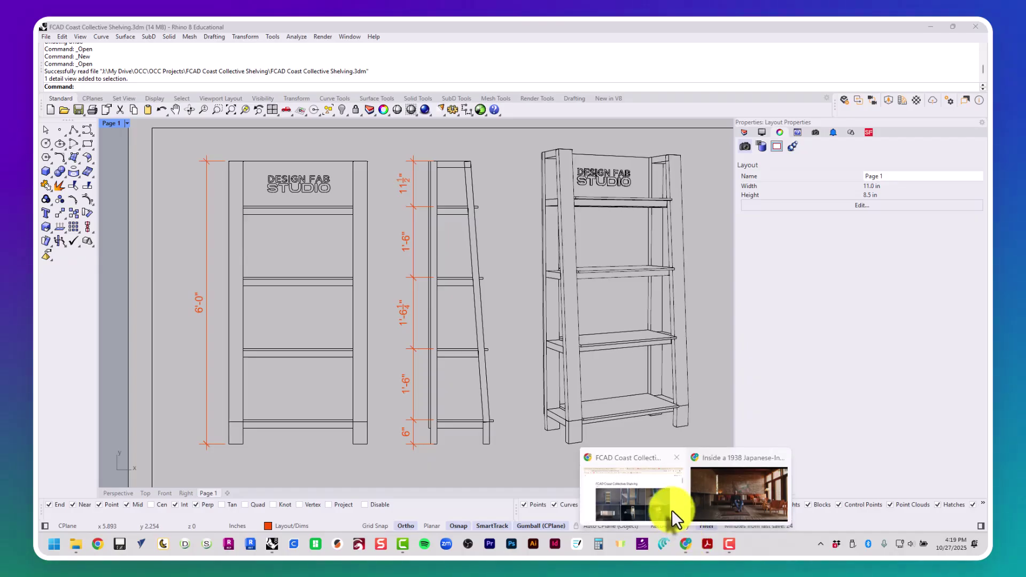
click(668, 508)
scroll(599, 449, down, 13)
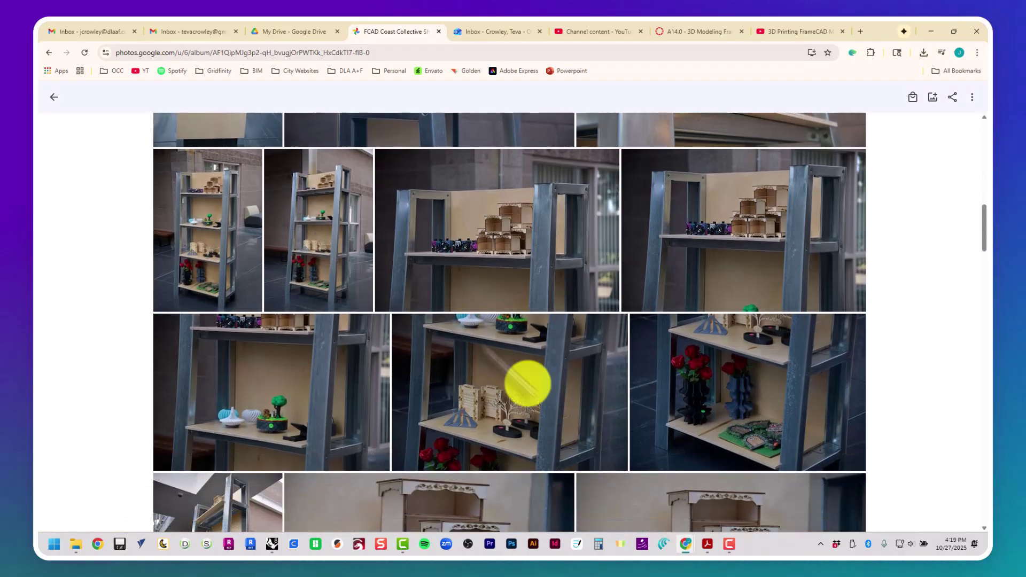
click(323, 260)
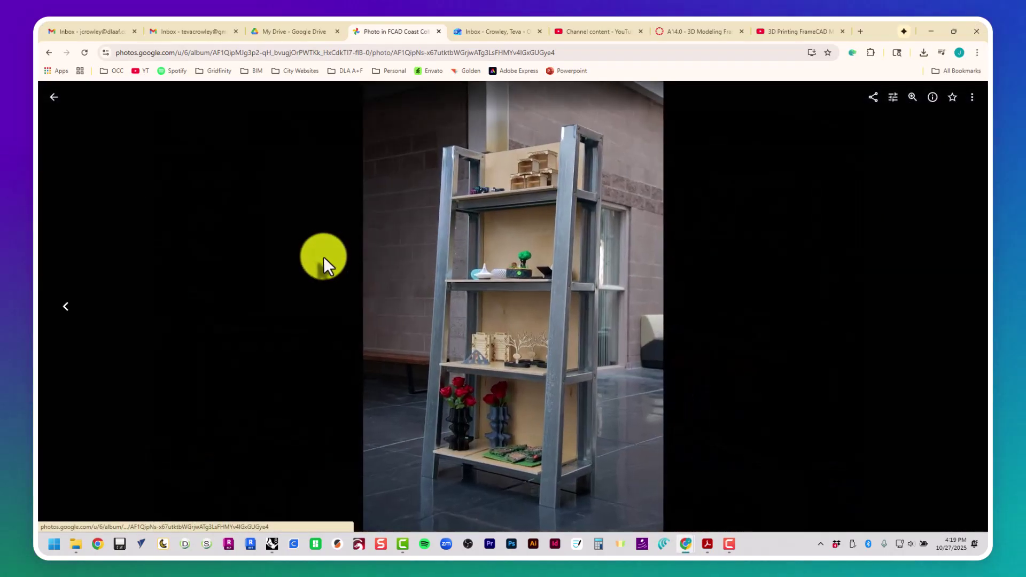
Step: Browse the photos of each shelf level from the top shelf down, through to the low-angle view of the whole unit
click(960, 314)
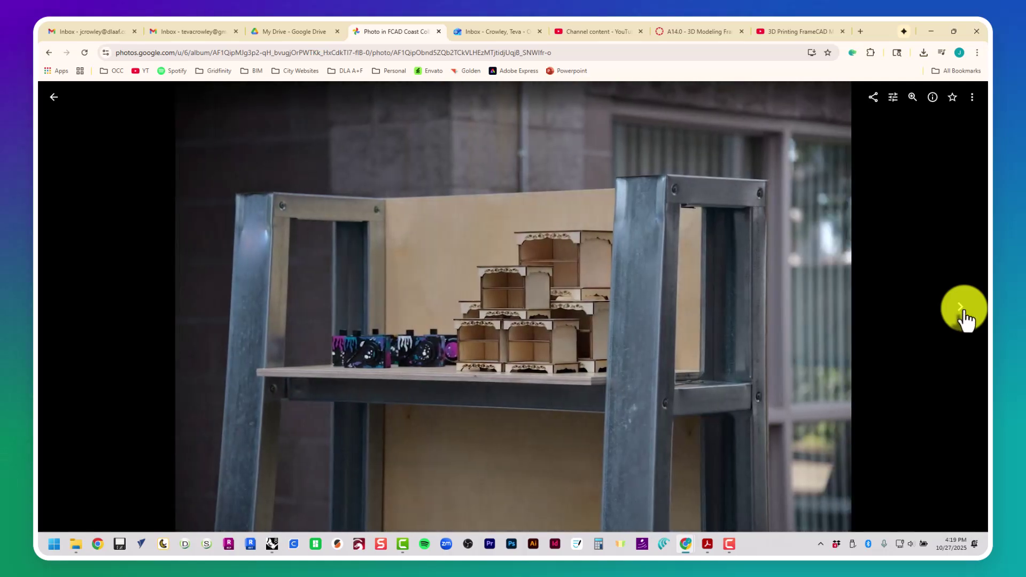
click(961, 314)
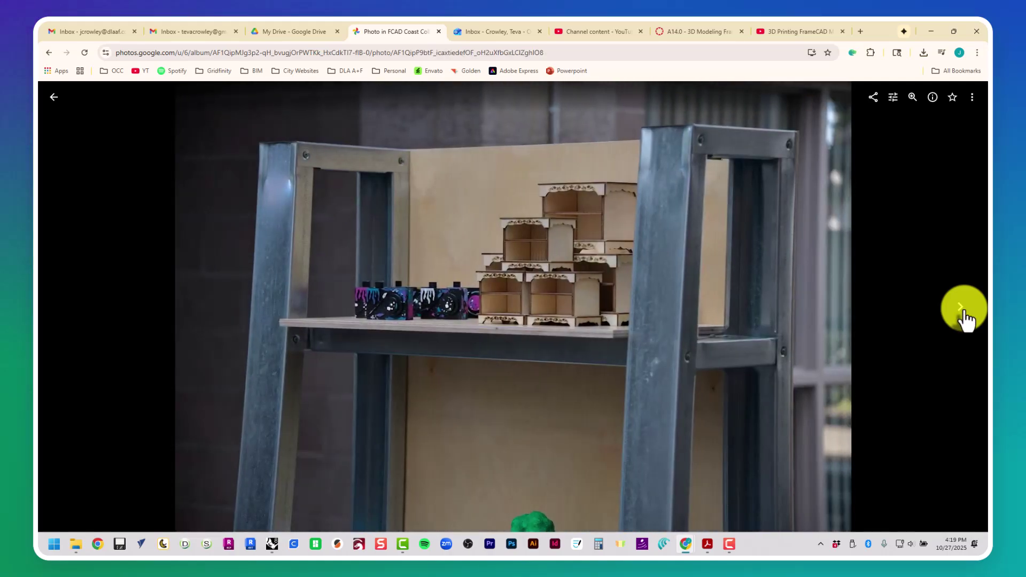
click(960, 315)
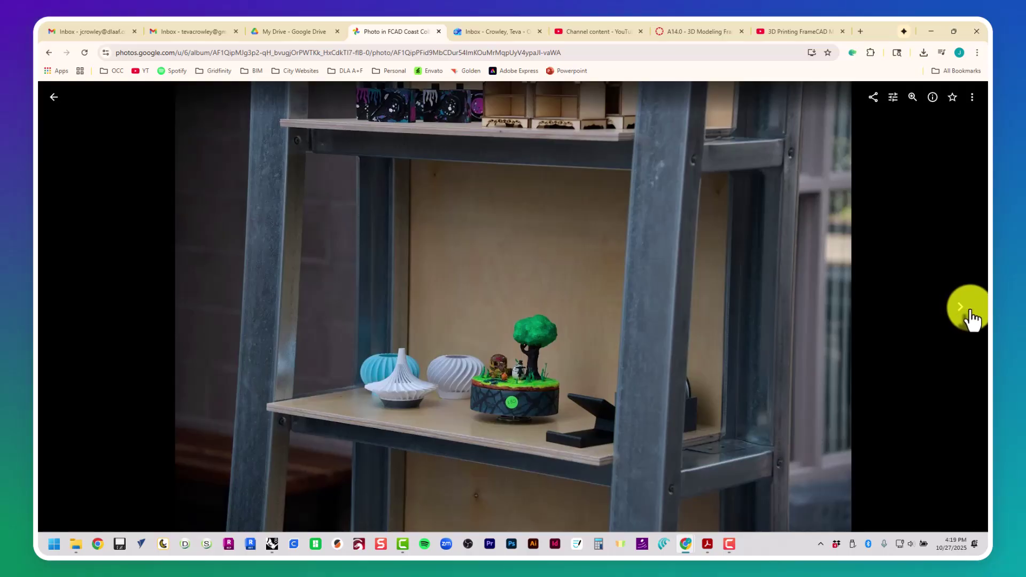
click(968, 312)
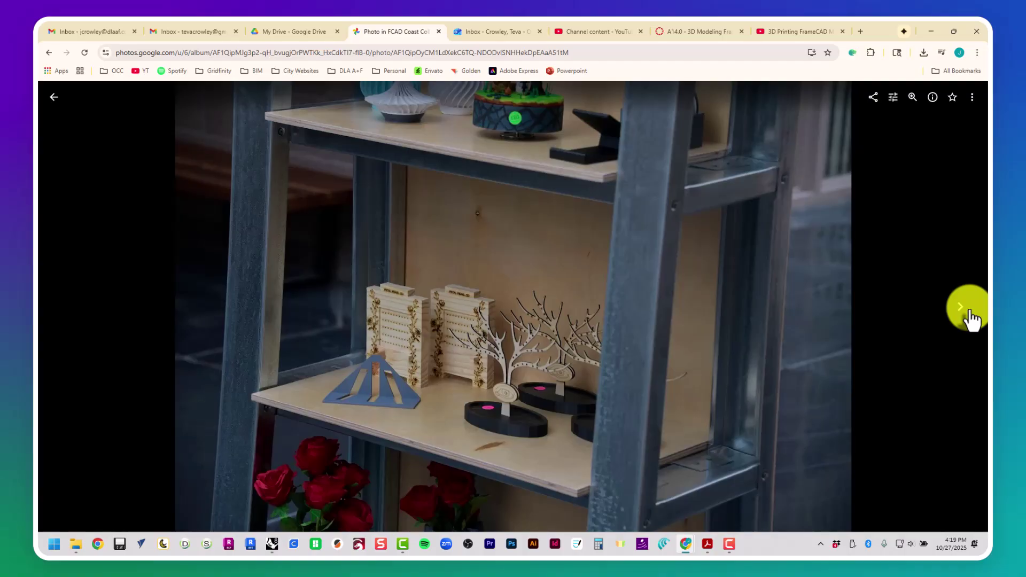
click(968, 313)
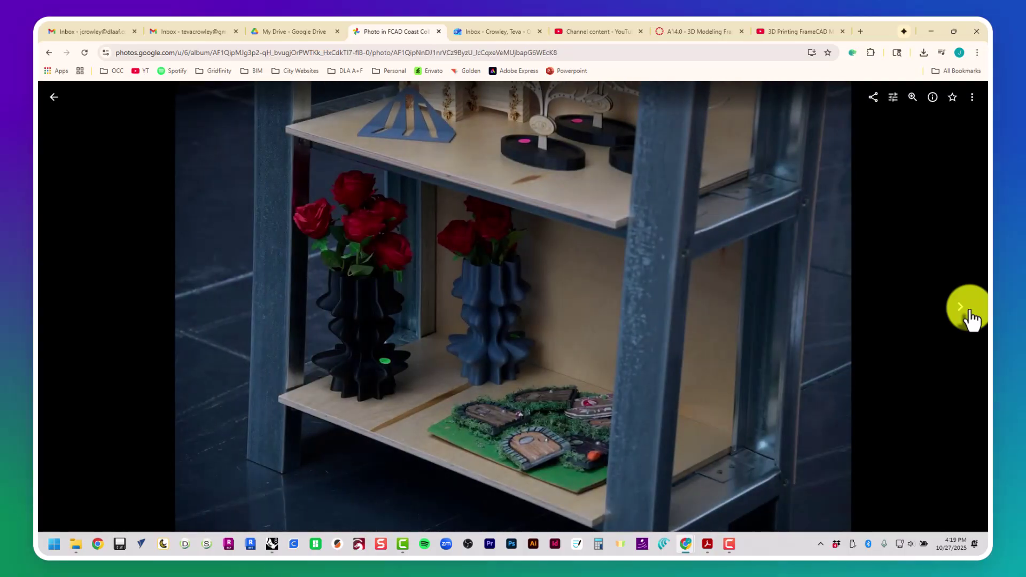
click(969, 314)
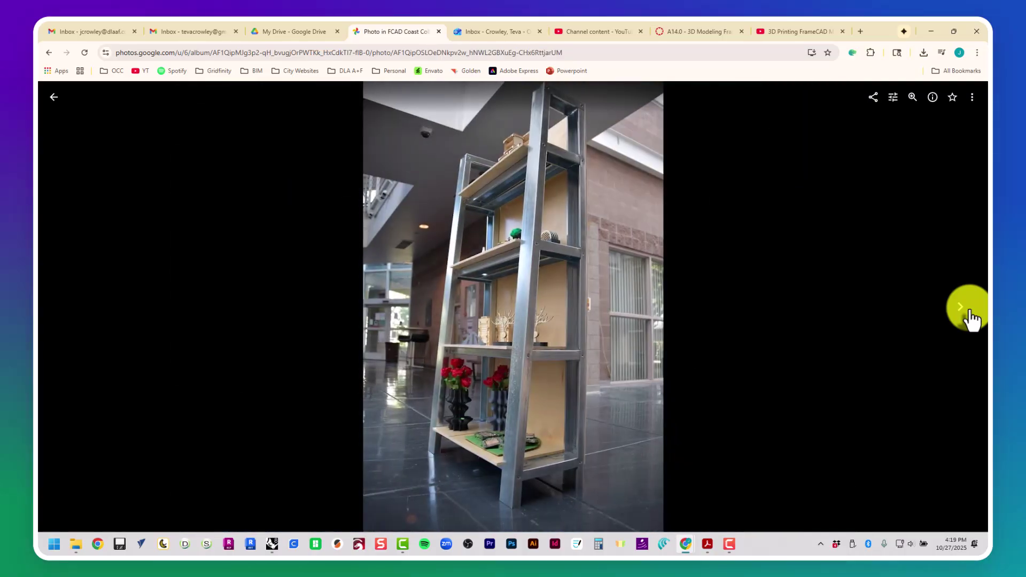
Step: Browse the close-up photos of the displayed products: the miniature wooden cabinets, painted cameras and ribbed white piece
click(969, 314)
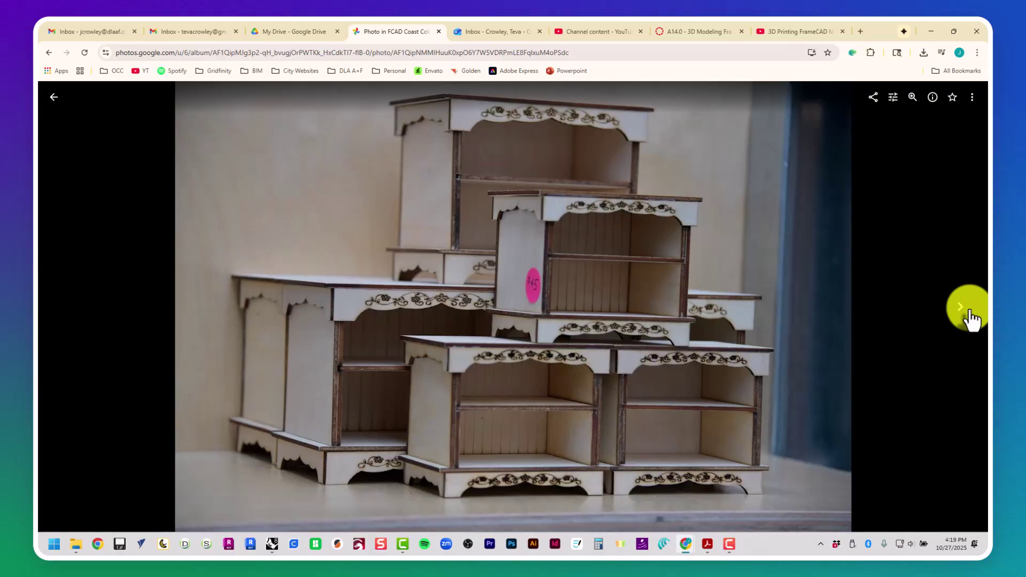
click(969, 314)
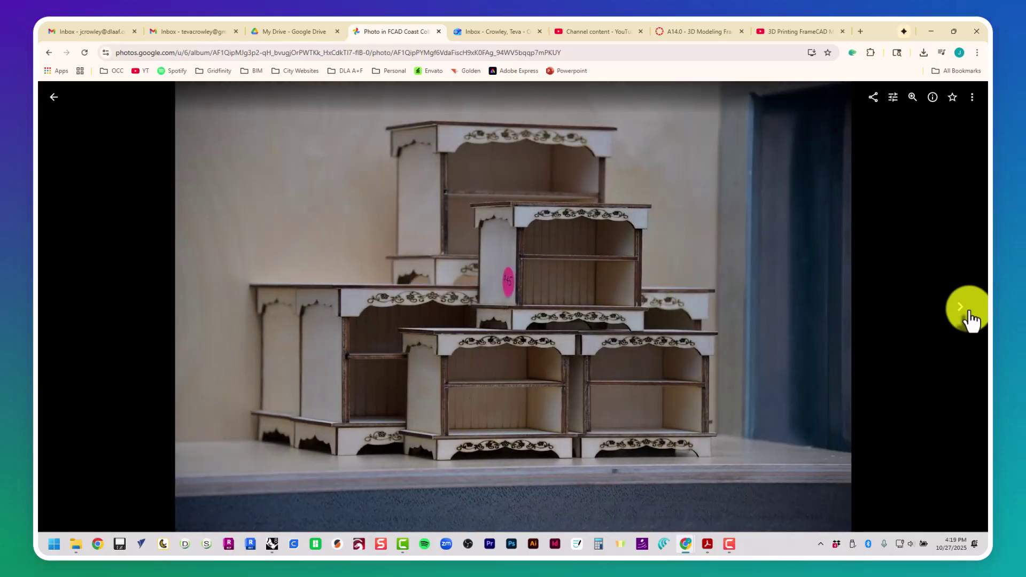
click(968, 313)
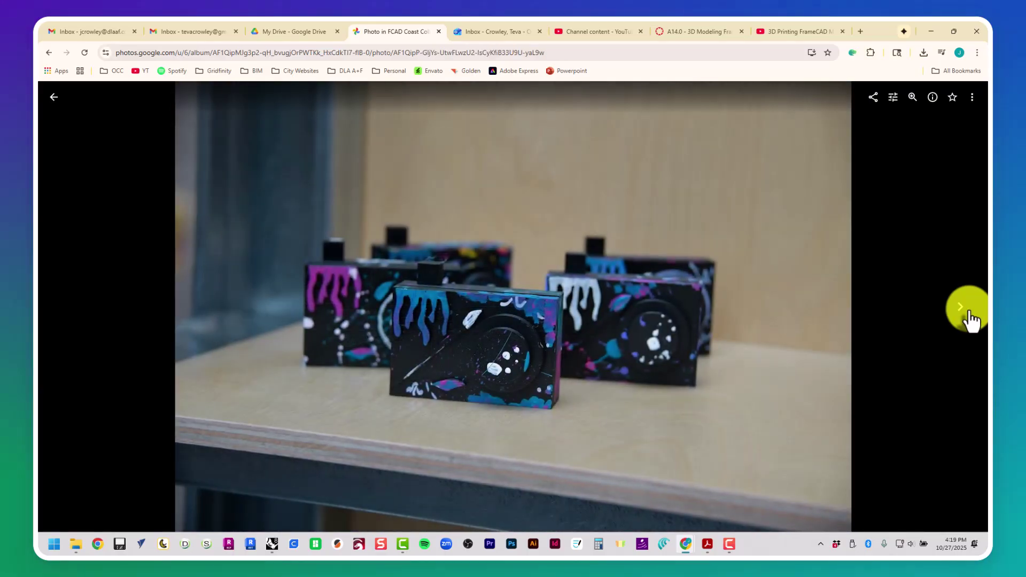
click(968, 315)
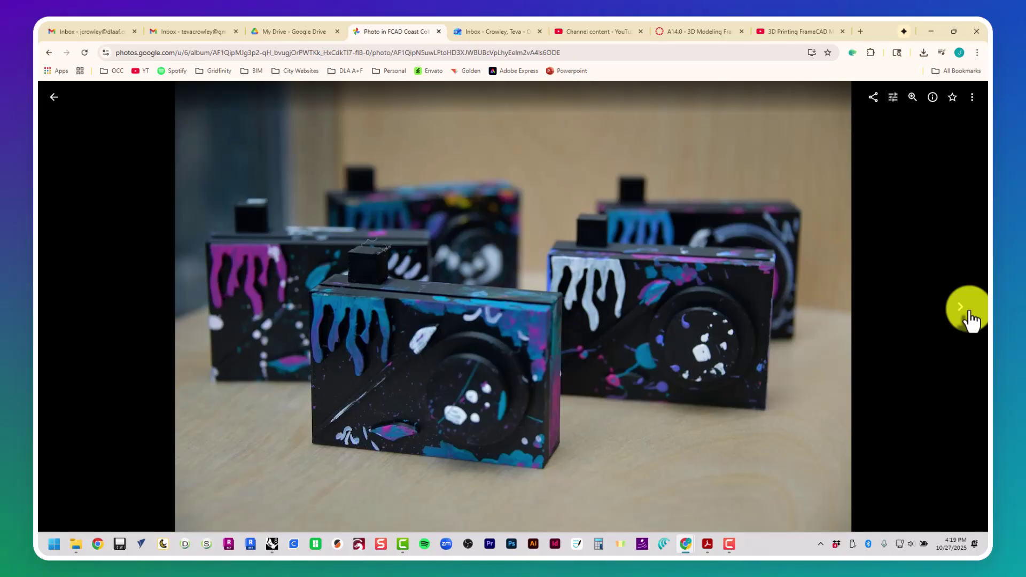
click(970, 320)
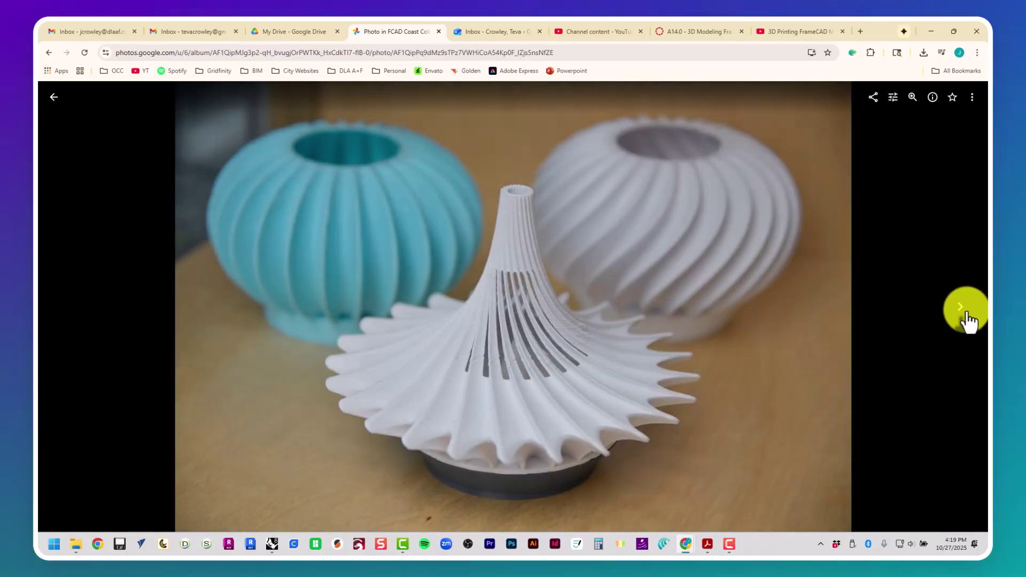
click(968, 321)
click(969, 321)
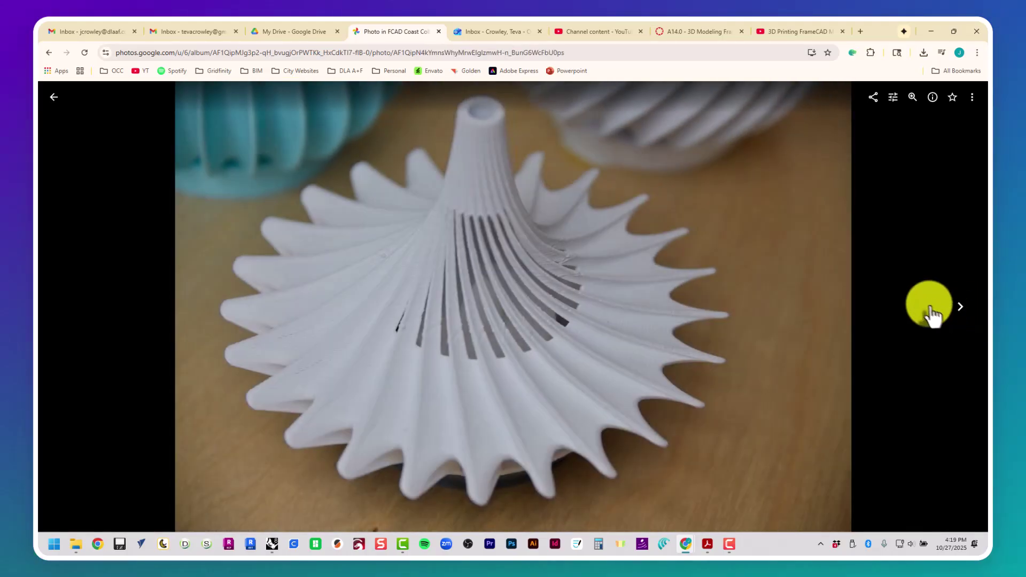
click(969, 320)
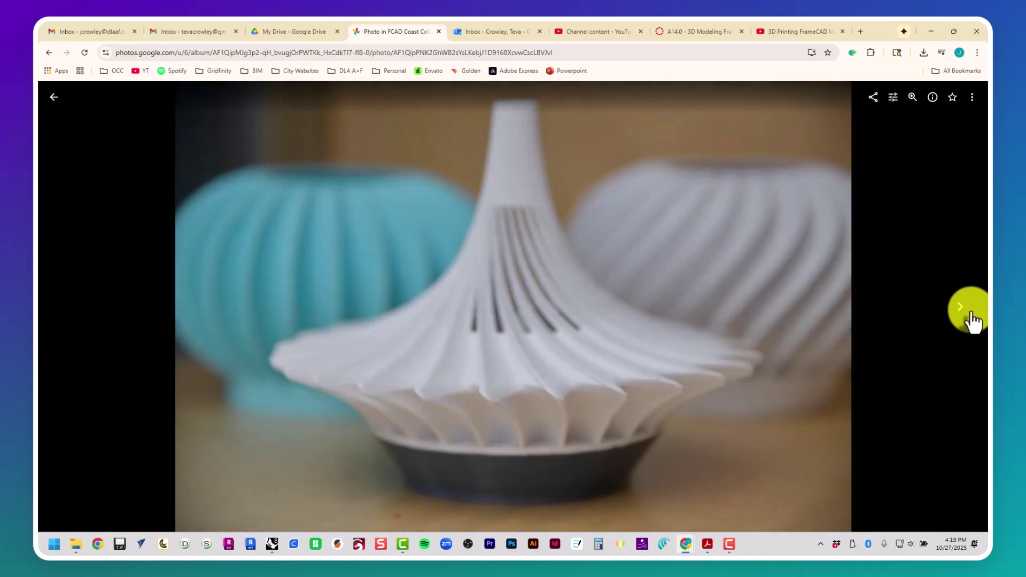
click(970, 321)
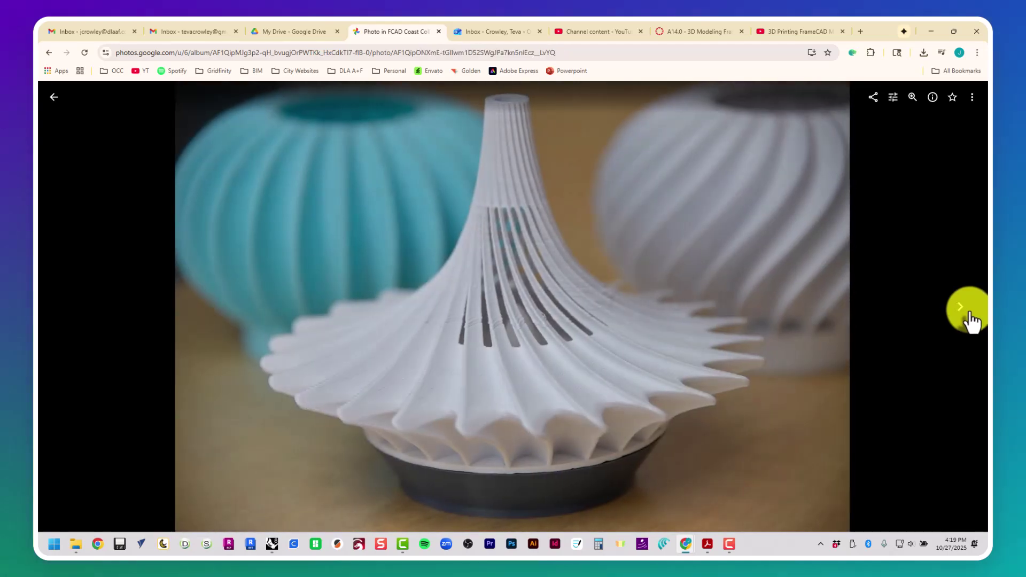
Step: View the tree diorama photo and open the photo of the PETAL PEARL CO. wooden displays further down the album
click(960, 307)
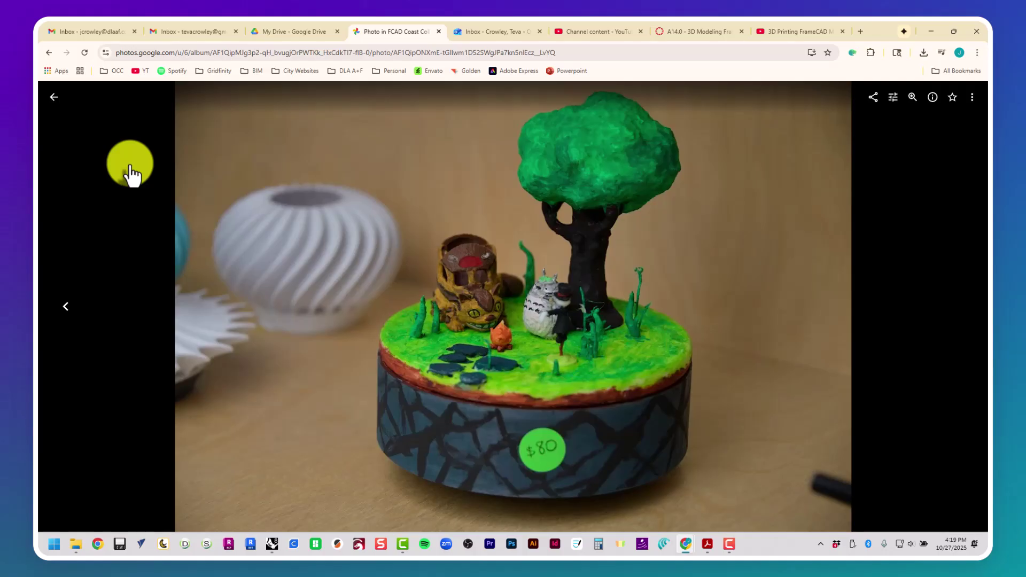
click(57, 101)
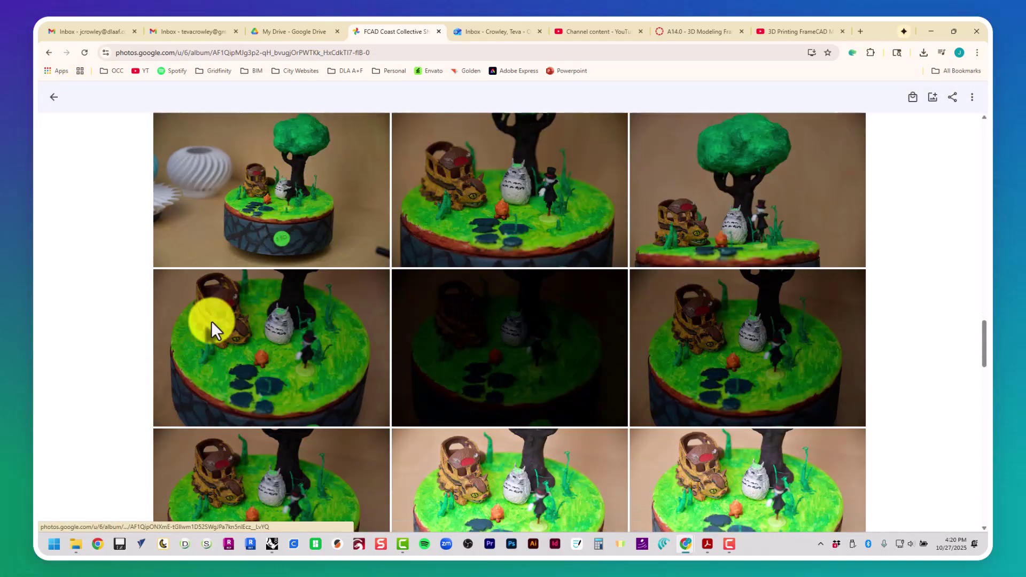
scroll(210, 321, down, 10)
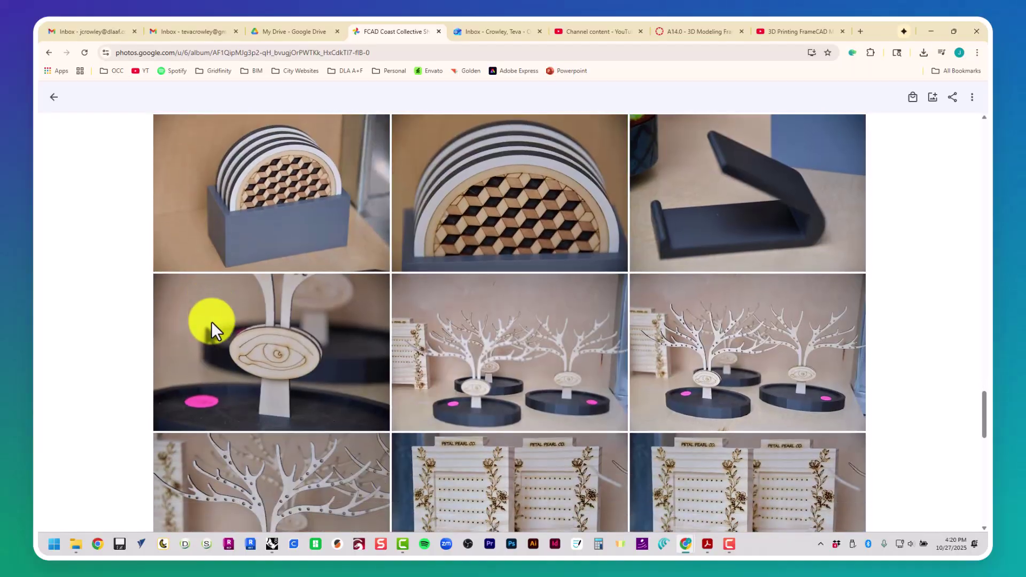
scroll(211, 322, down, 1)
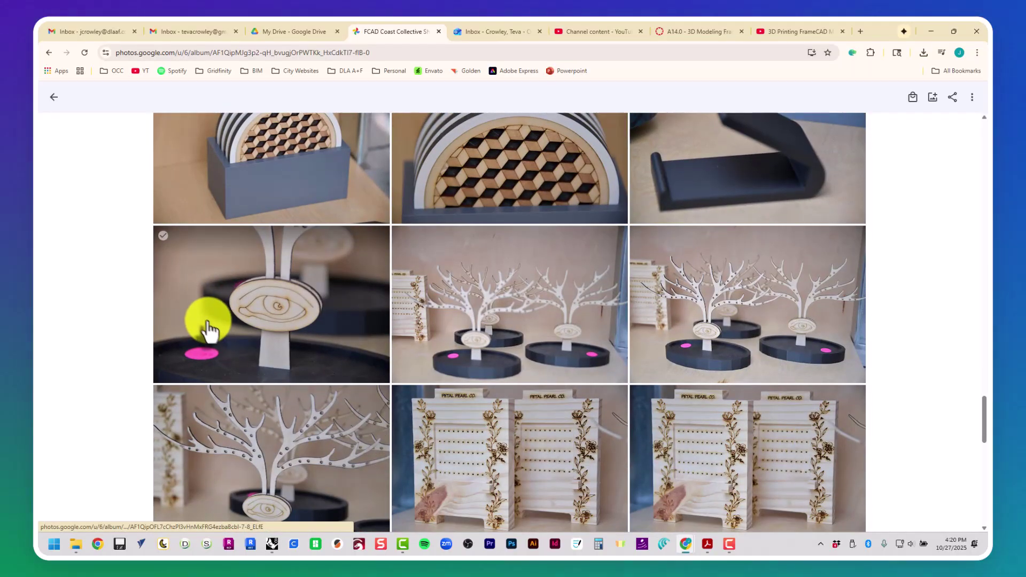
scroll(207, 323, down, 3)
click(510, 353)
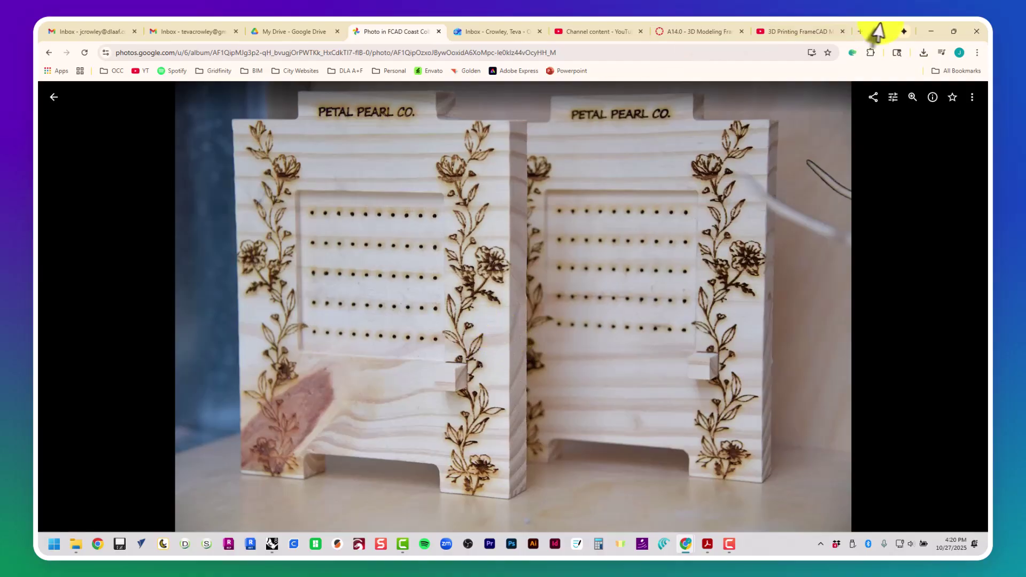
Step: Check the empty model in Rhino and return to the shelving album in Chrome
click(931, 31)
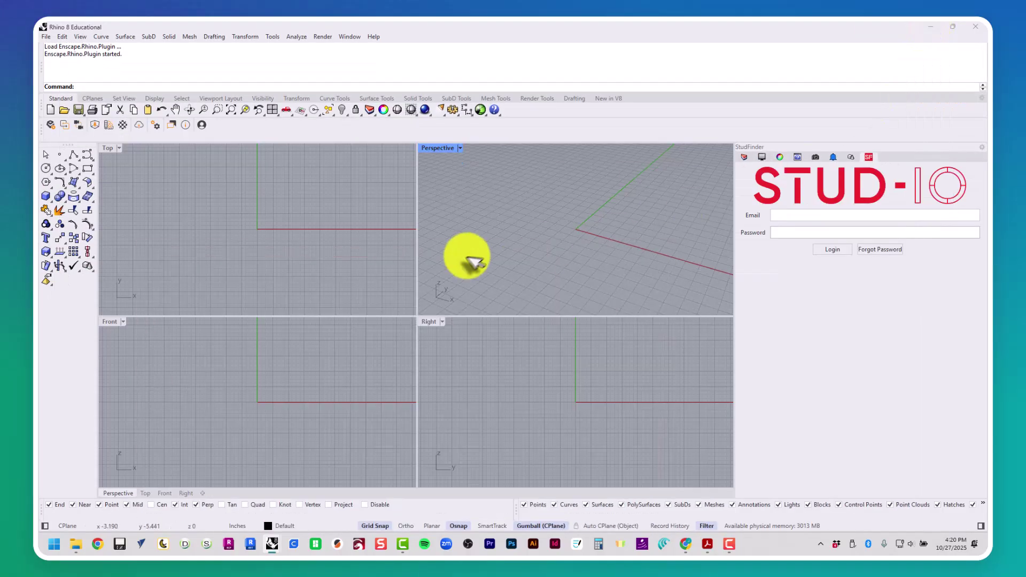
key(alt+Tab)
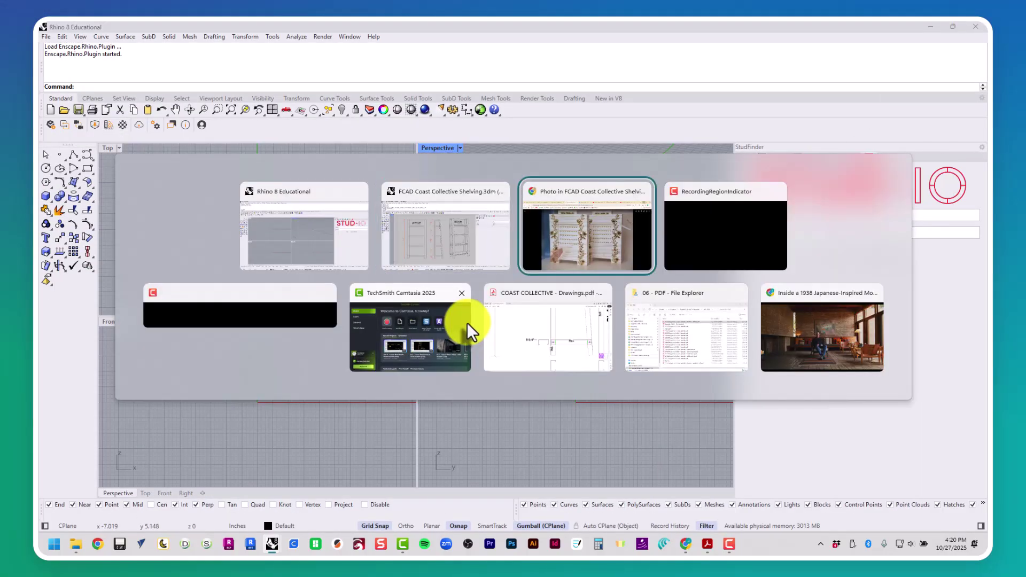
key(Escape)
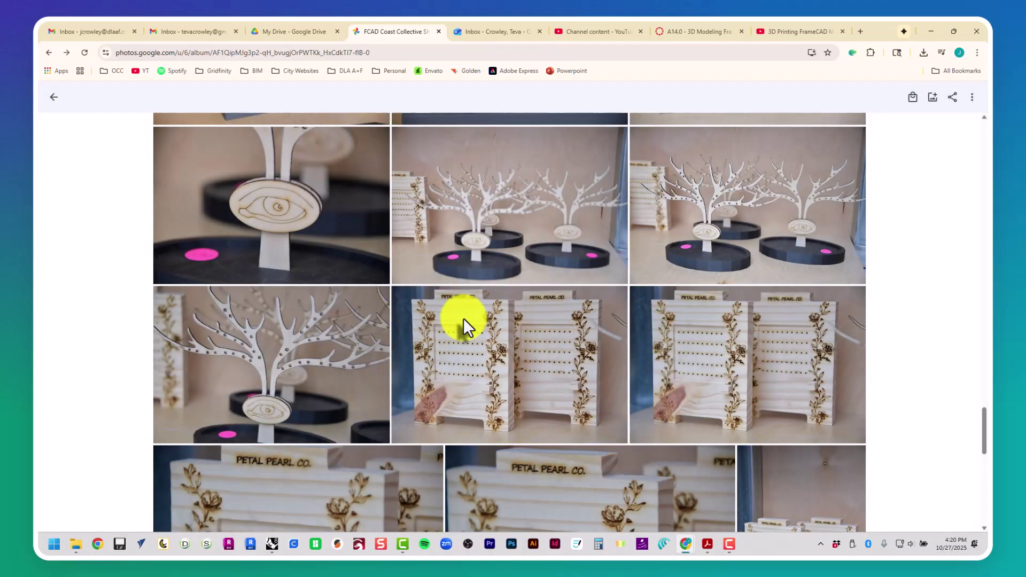
Step: View the photo of the empty shelving unit beside the hand sketch at the end of the album
scroll(463, 318, down, 5)
scroll(463, 319, down, 6)
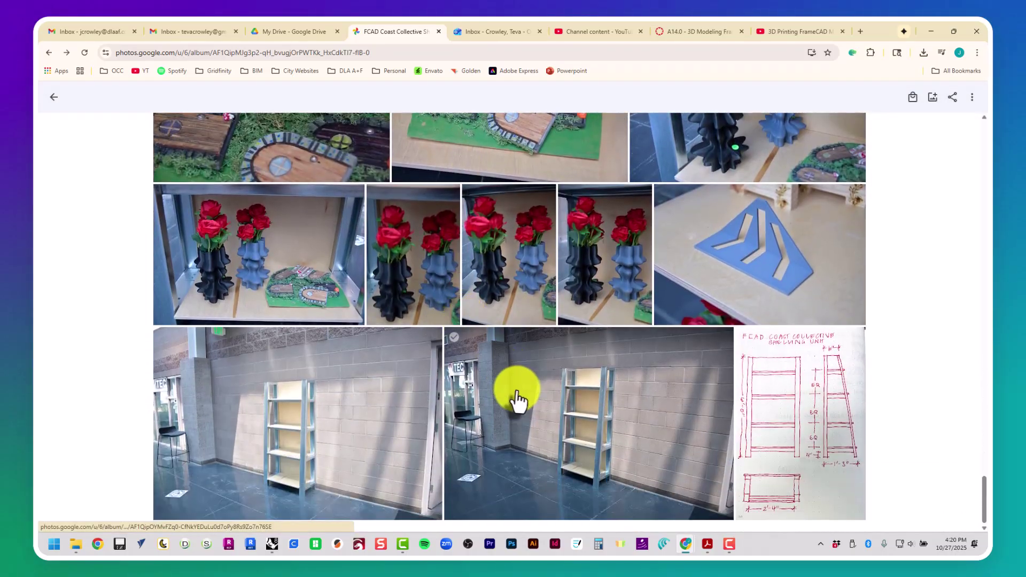
click(516, 399)
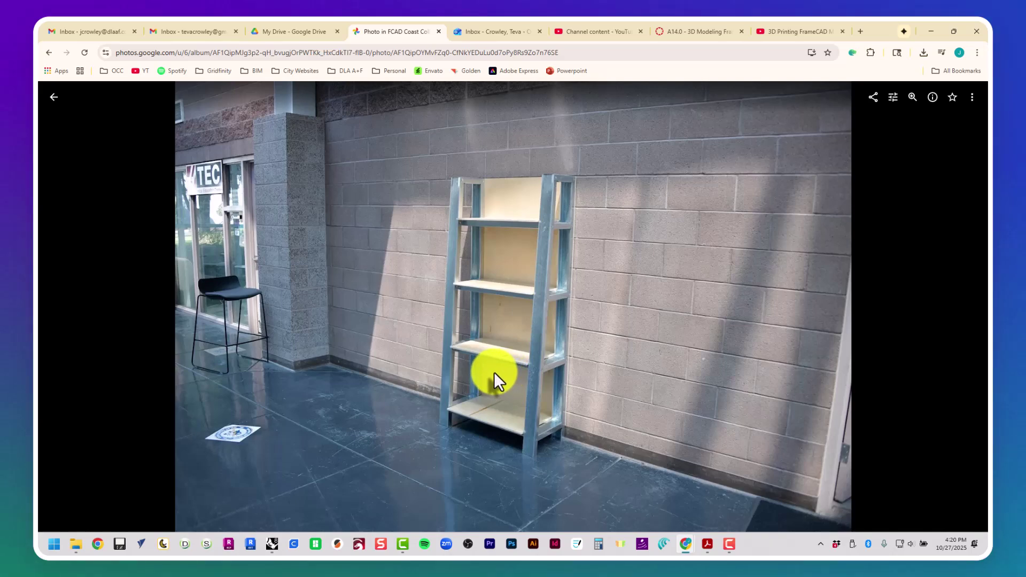
key(Escape)
Step: Open the close-up of the miniature doors and browse back through the jewelry trees, patterned coasters and diorama photos
scroll(494, 372, up, 3)
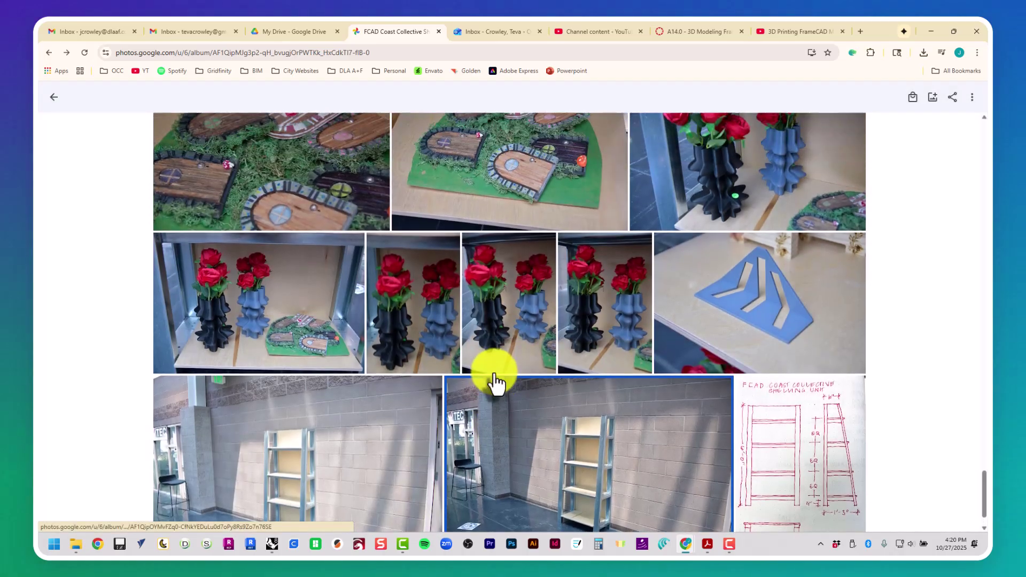
click(339, 289)
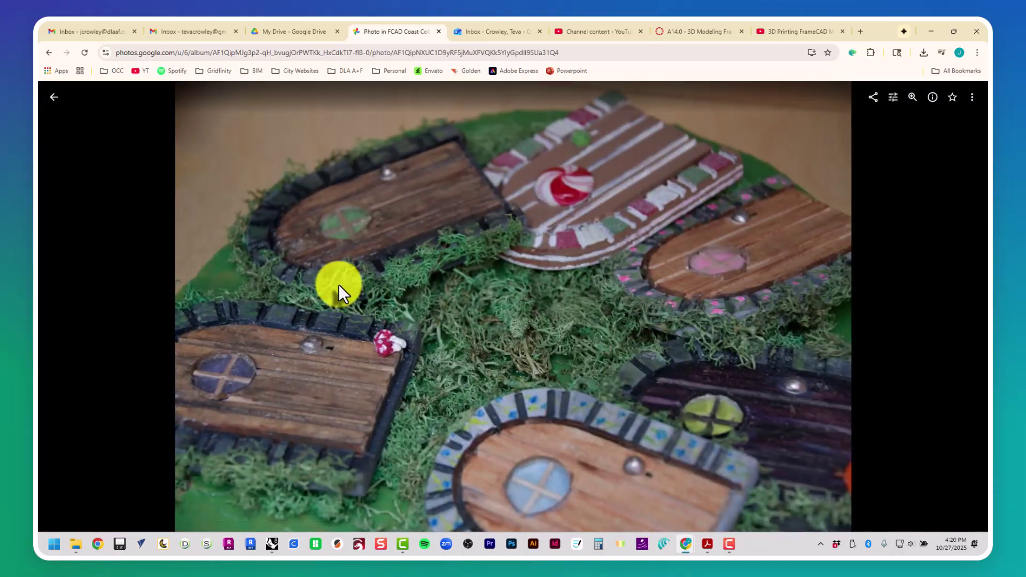
key(Left)
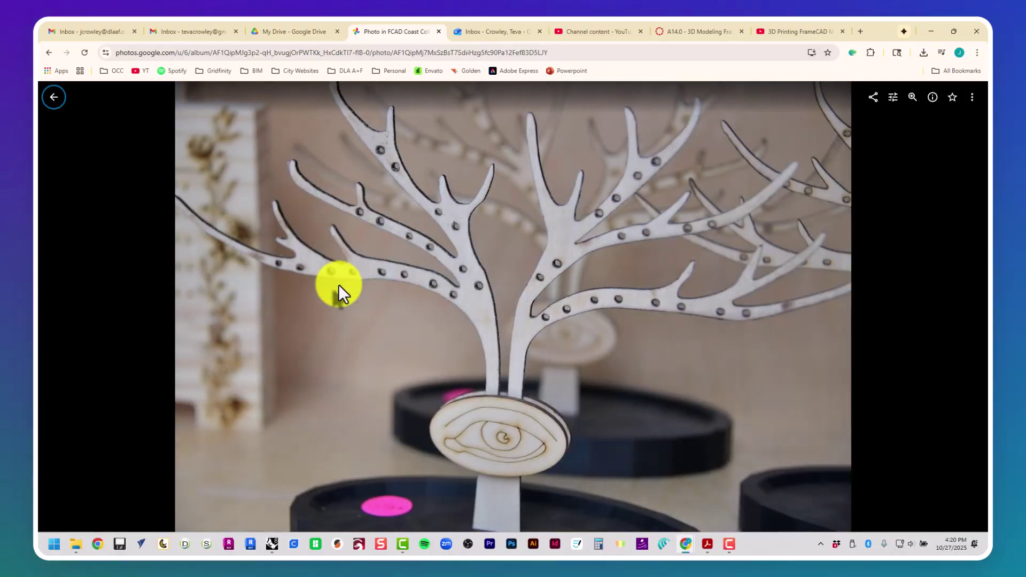
key(Left)
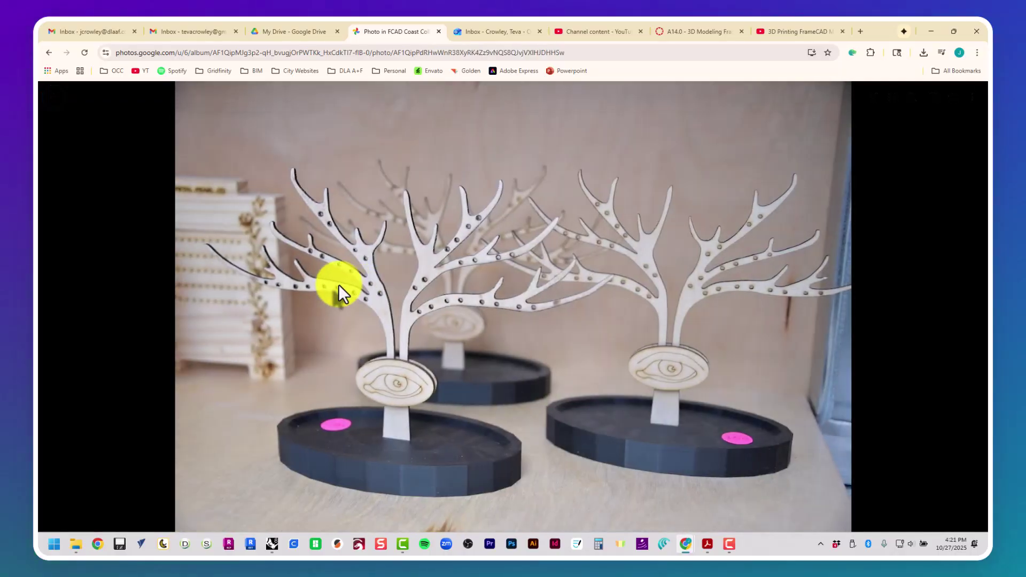
key(Left)
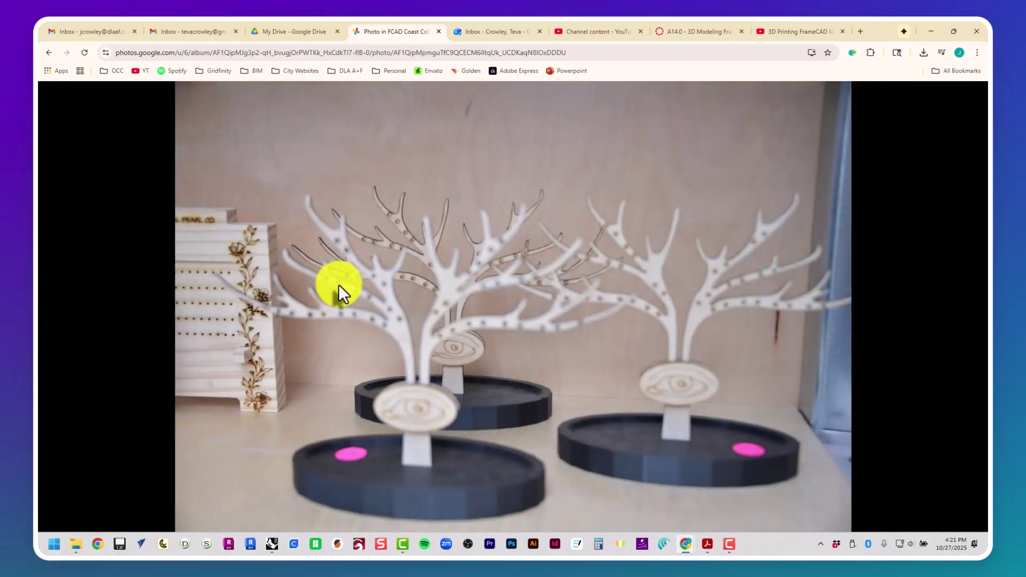
key(Left)
key(Left)
key(Left)
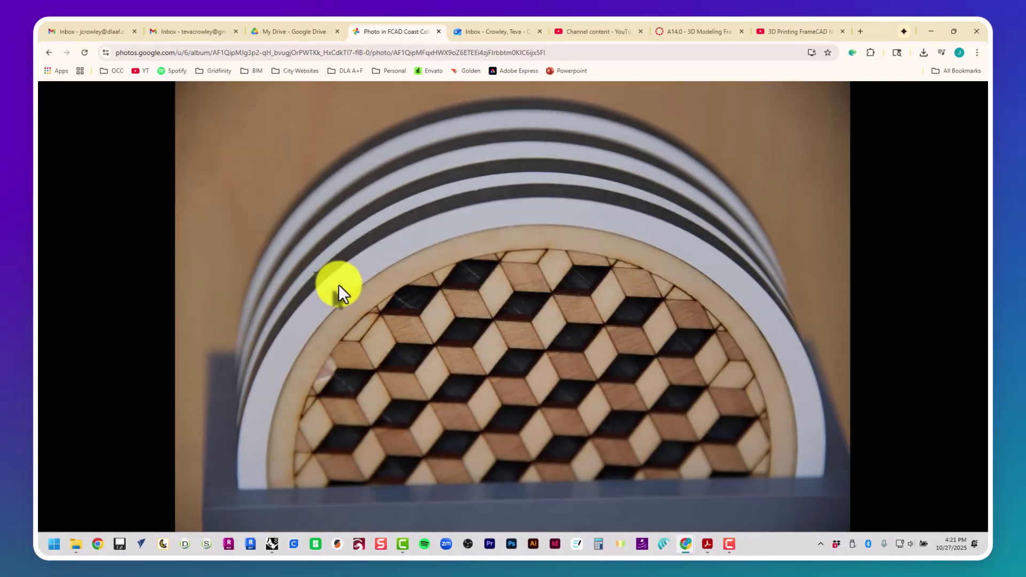
key(Left)
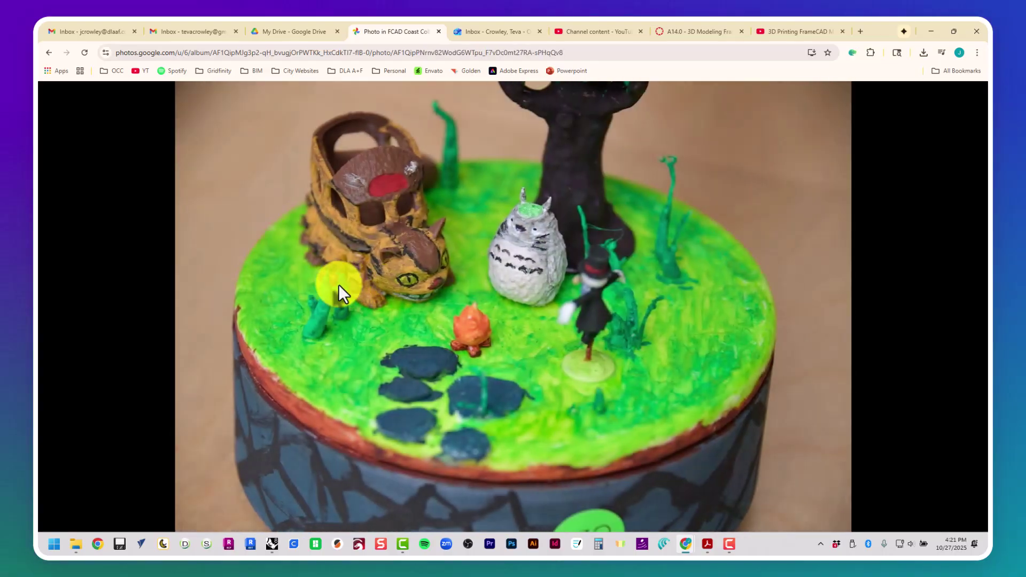
key(Escape)
Step: Open the low-angle photo of the stocked shelf and examine the joint between post and shelf rail up close
scroll(361, 378, up, 10)
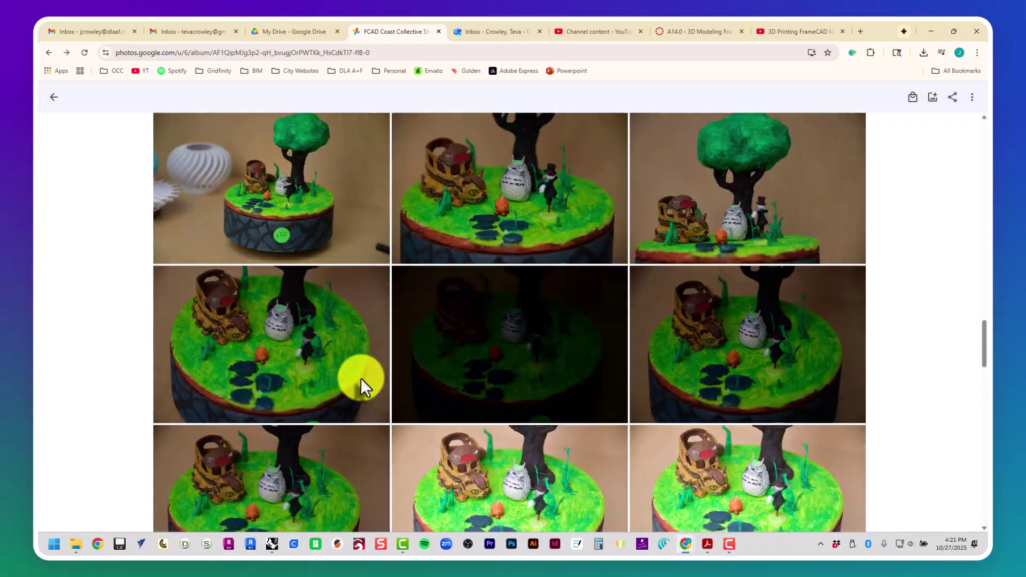
scroll(365, 380, up, 5)
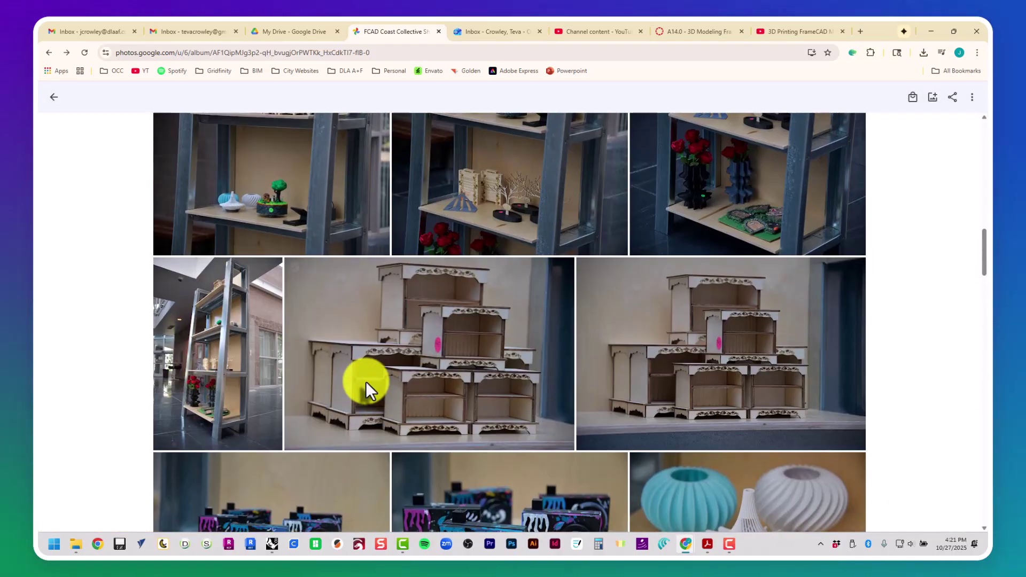
click(258, 367)
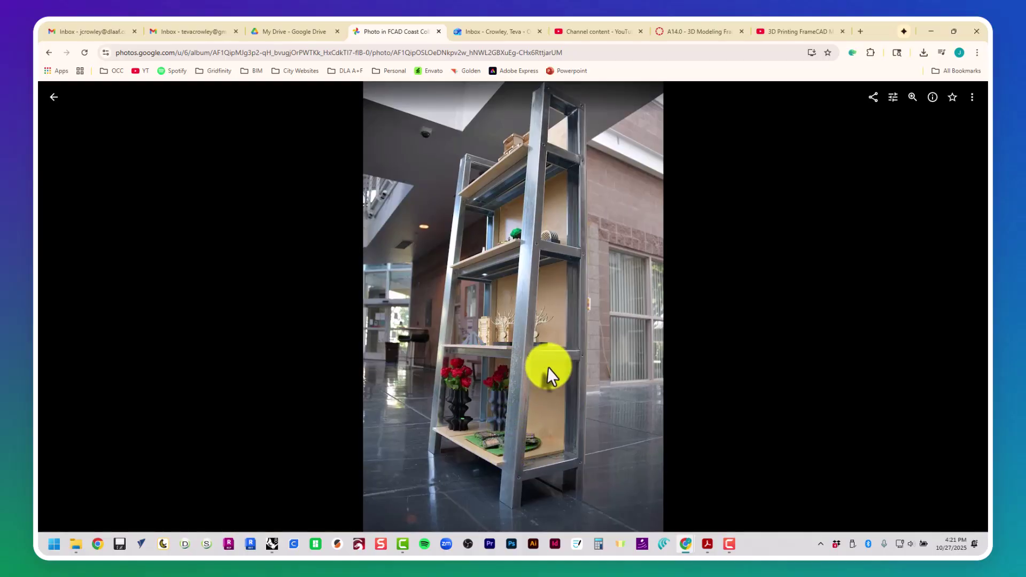
scroll(547, 368, up, 5)
scroll(545, 367, up, 2)
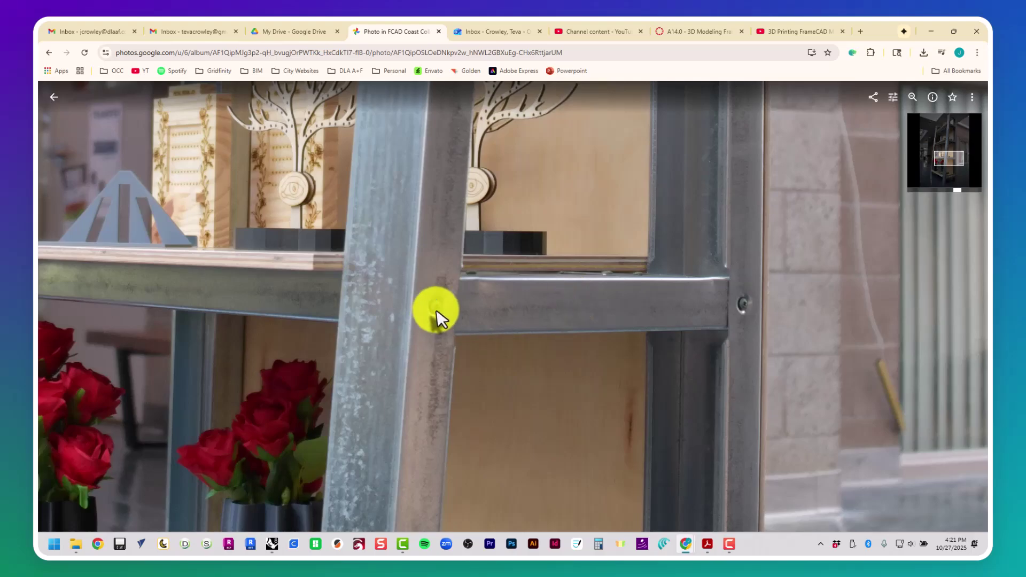
key(Escape)
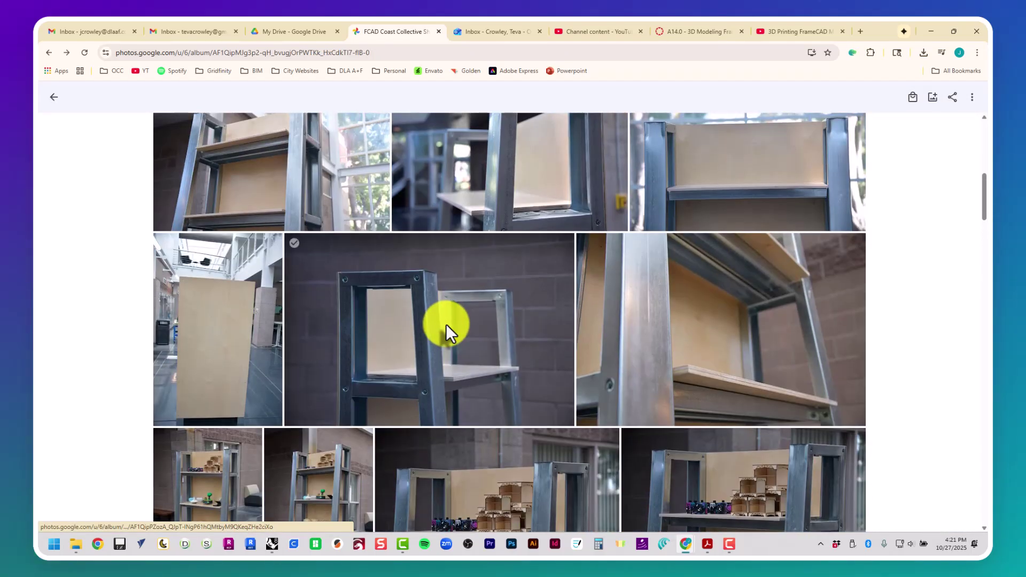
Step: View the close-up photo of the empty unit's upper frame and its screwed corners, and return to the album
click(446, 323)
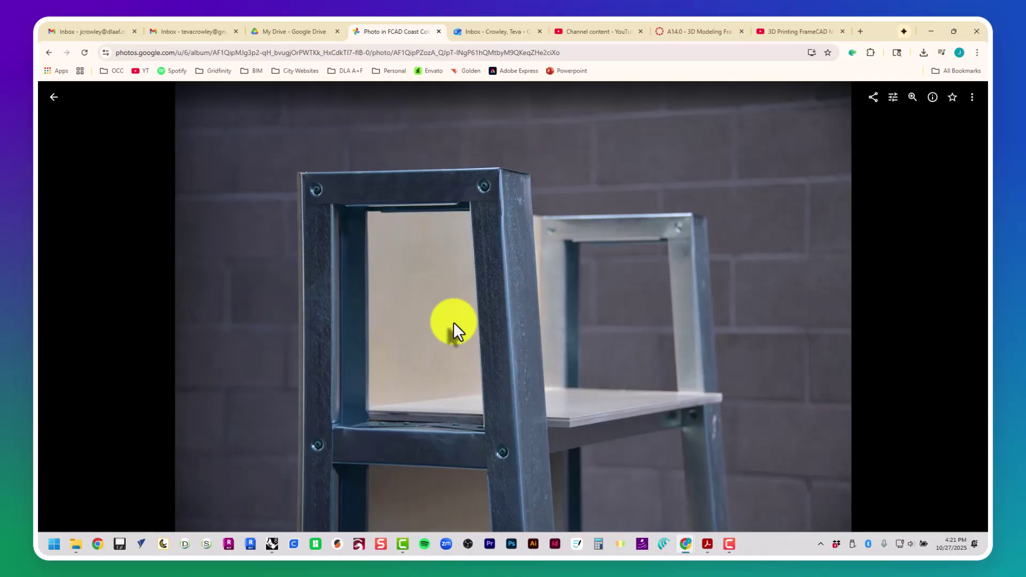
key(Escape)
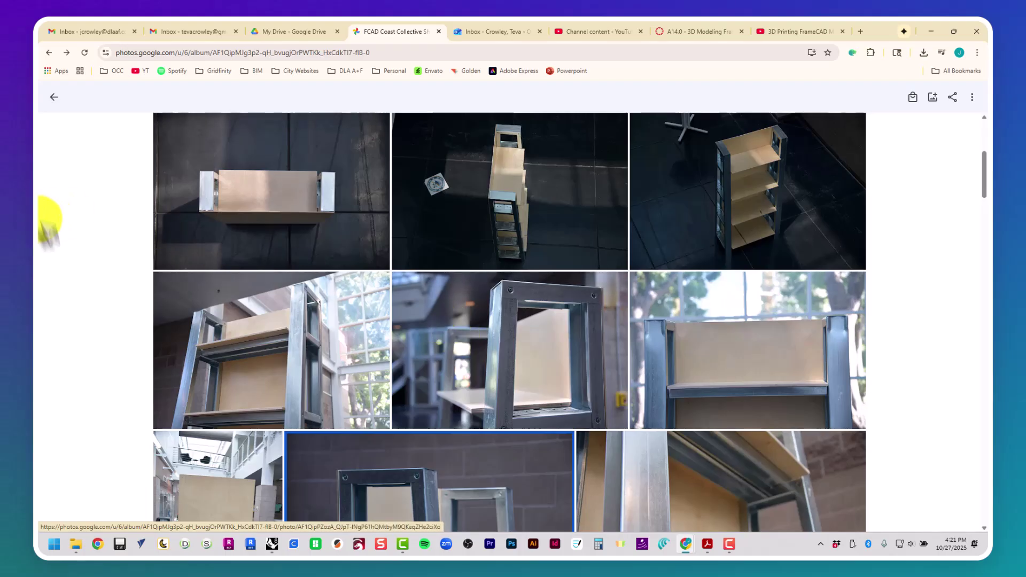
click(84, 289)
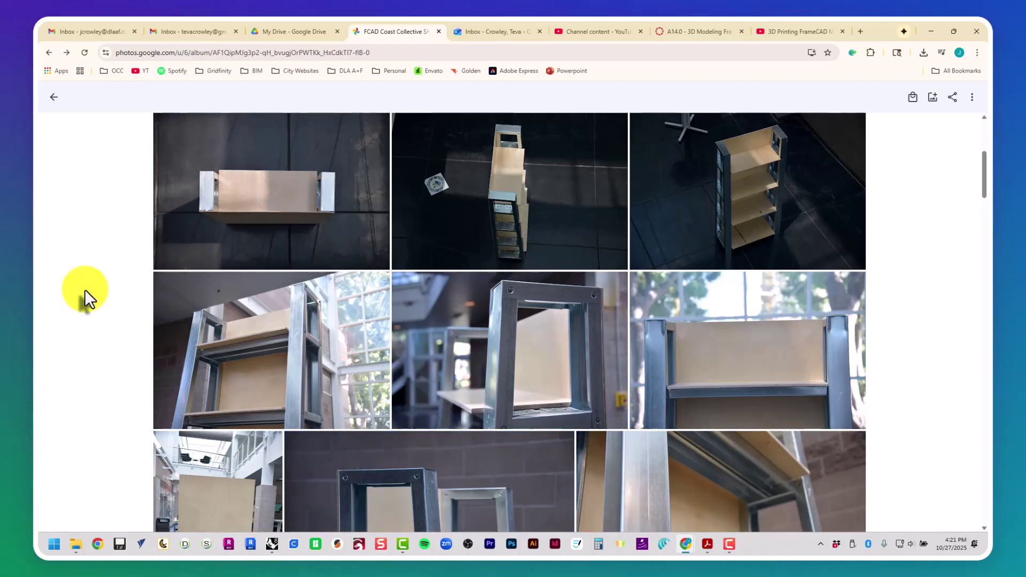
Step: Switch to Rhino, show the layer list and start a new model from the Small Objects - Inches, Feet & Inches template
key(alt+Tab)
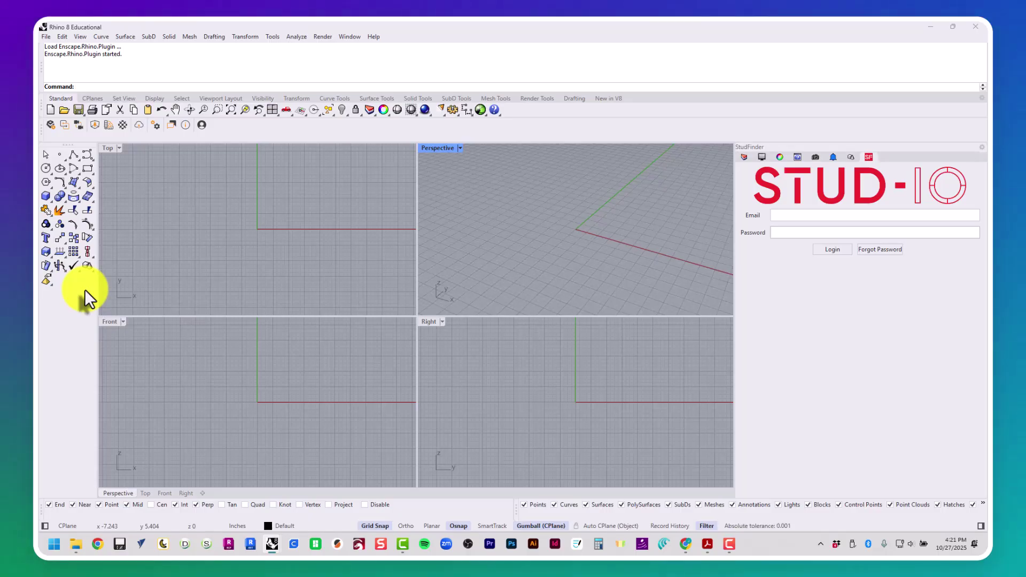
click(745, 157)
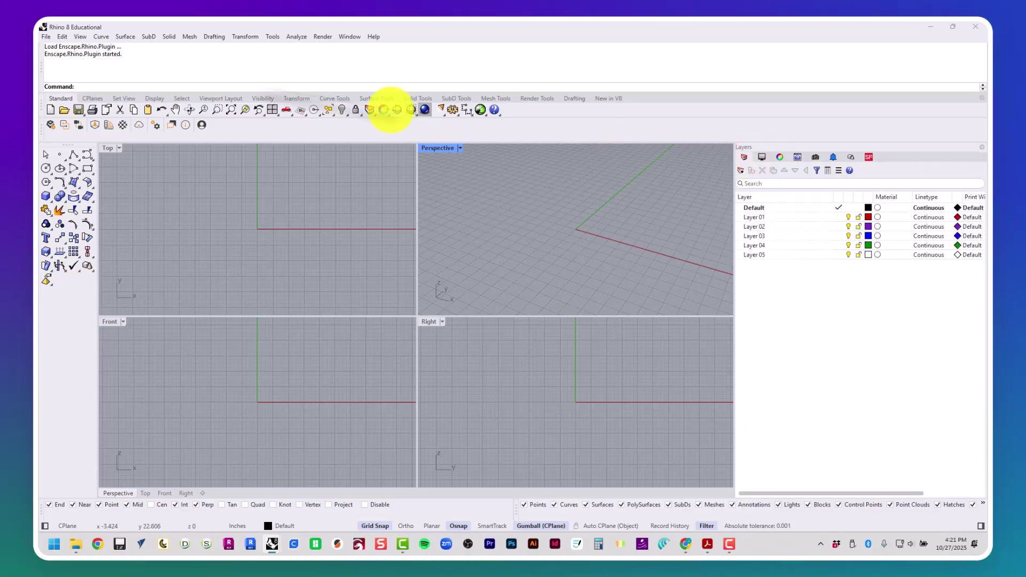
click(49, 111)
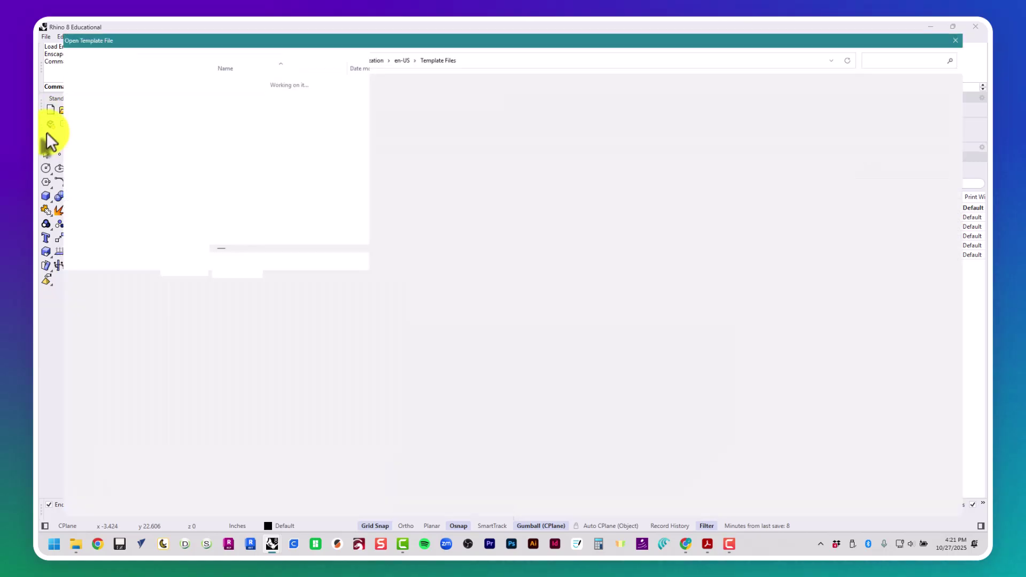
click(217, 225)
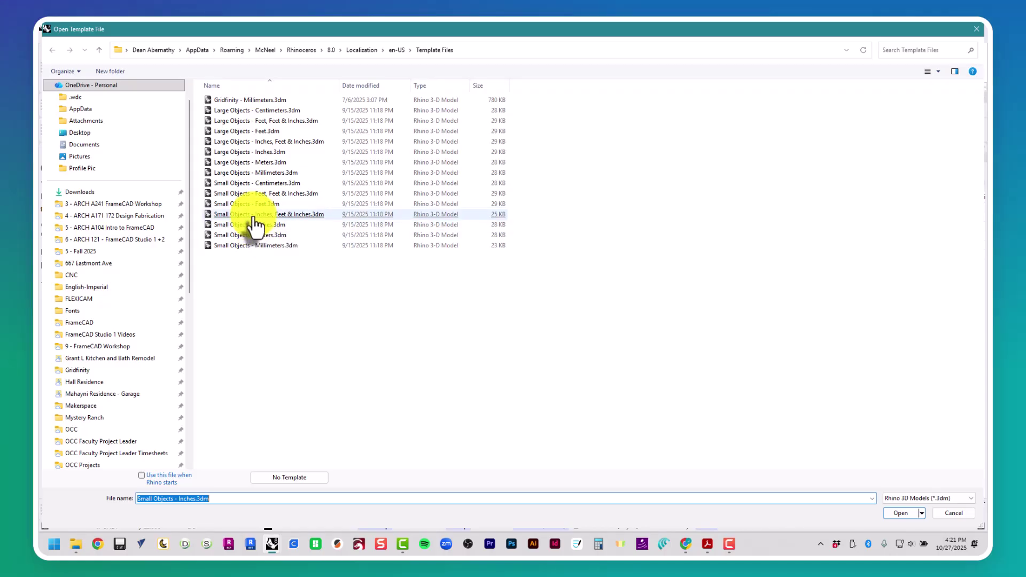
key(Return)
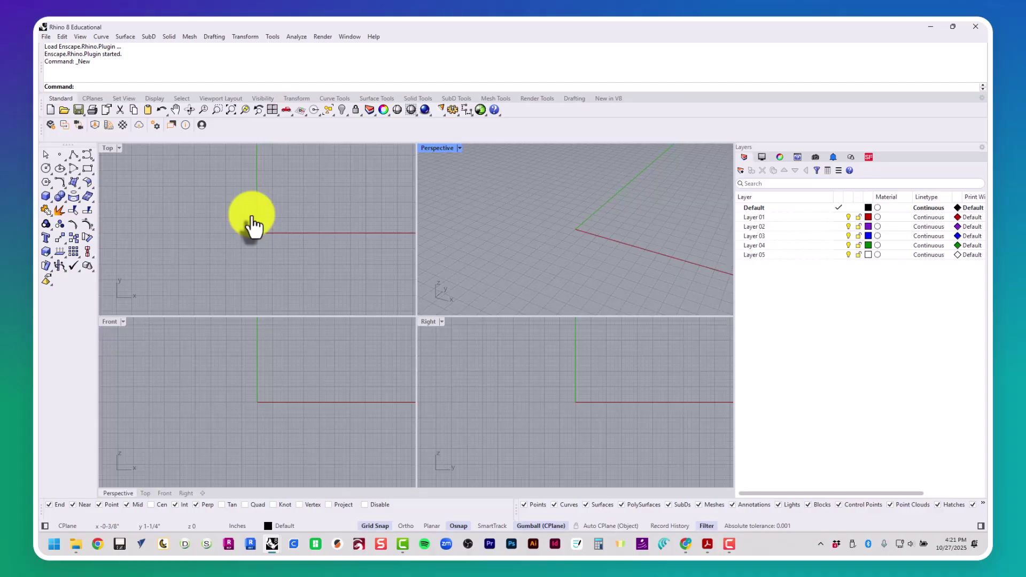
Step: Go through the Top, Front, Perspective and Right viewports, ending with the Front viewport active
click(256, 216)
click(253, 382)
click(490, 254)
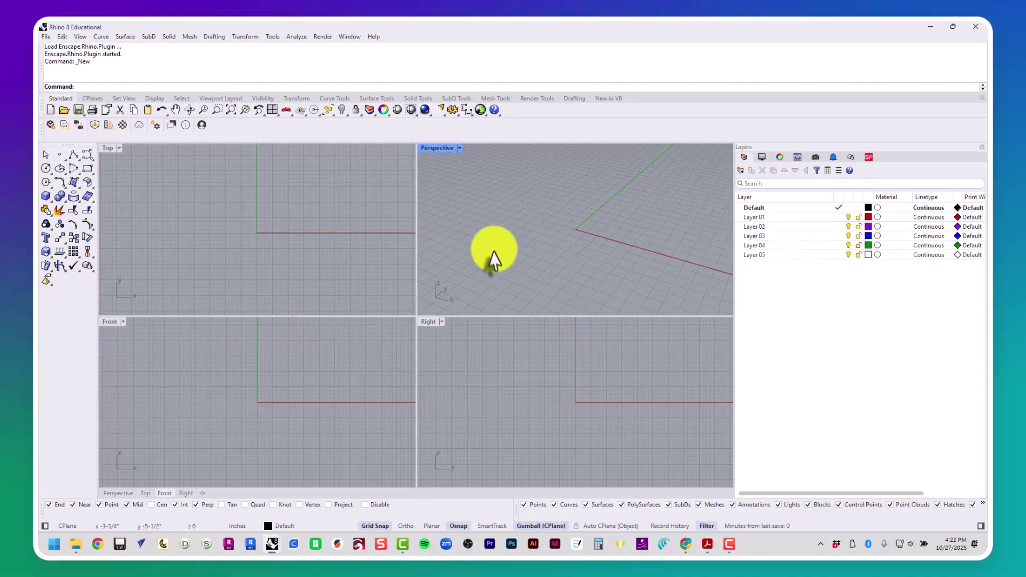
click(510, 396)
click(270, 356)
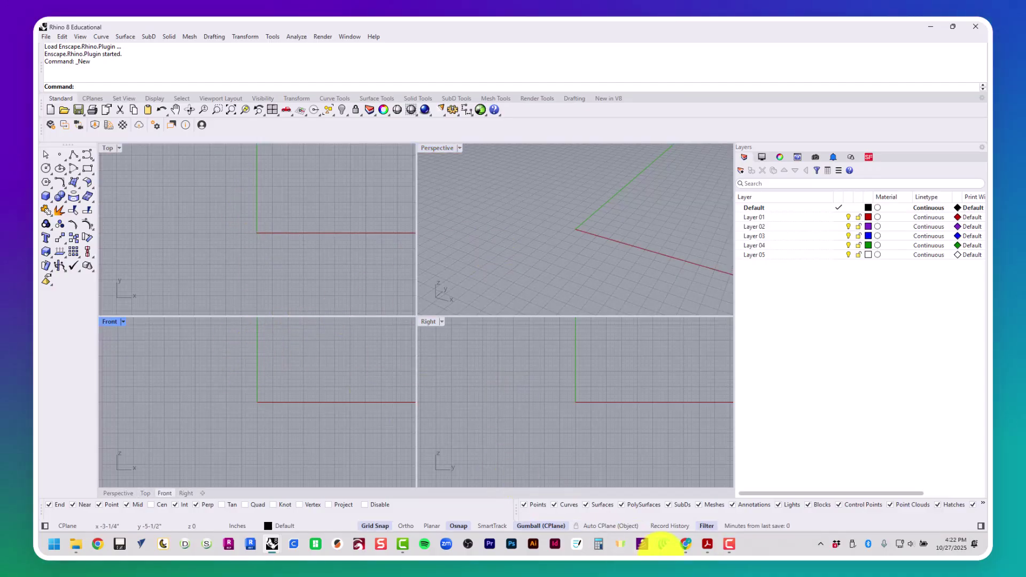
Step: Switch to the browser album and open the hand-drawn dimensioned sketch of the shelving unit
key(alt+Tab)
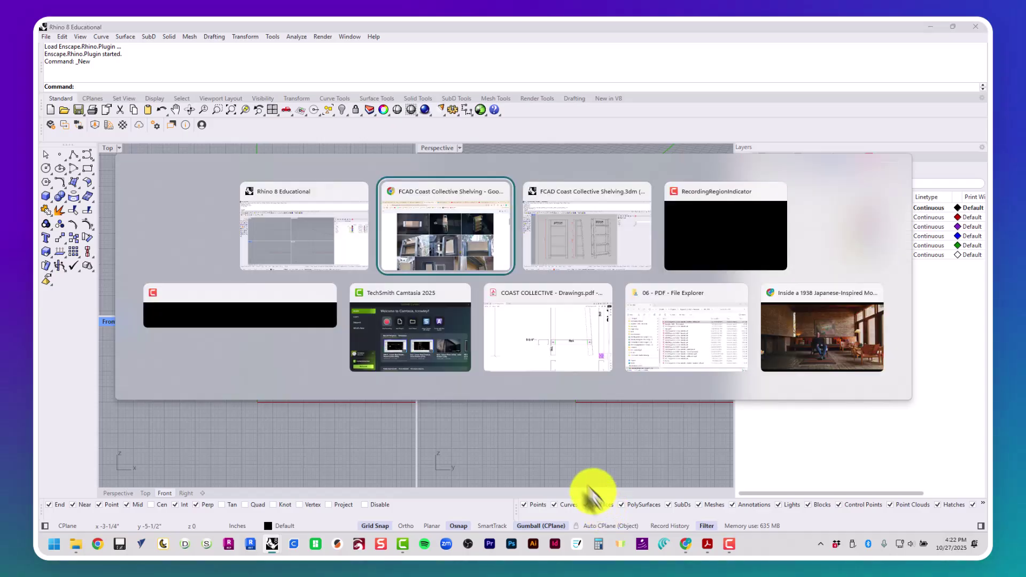
key(alt+Tab)
drag(575, 29, 39, 107)
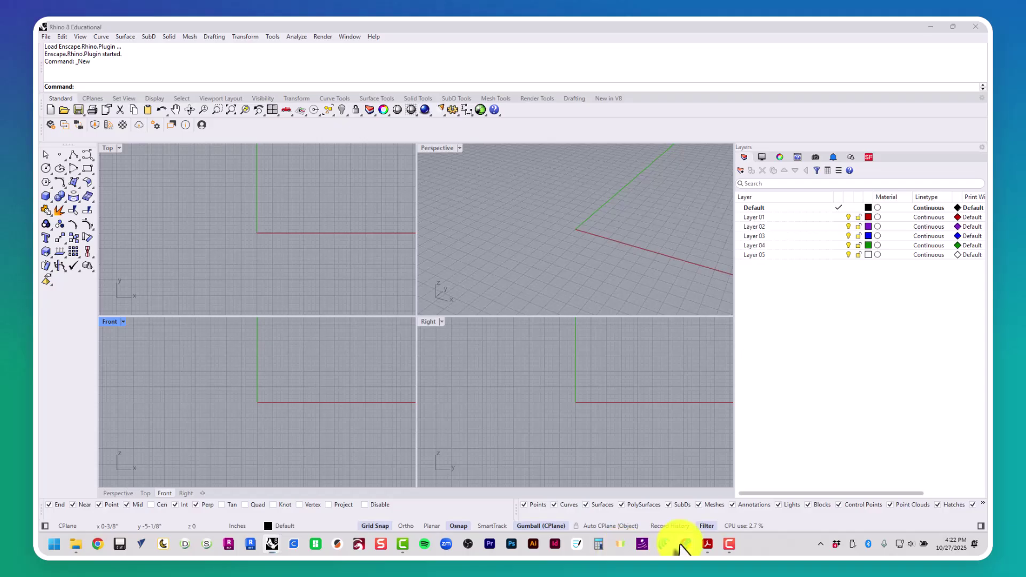
mouse_move(681, 540)
click(639, 516)
scroll(945, 385, down, 15)
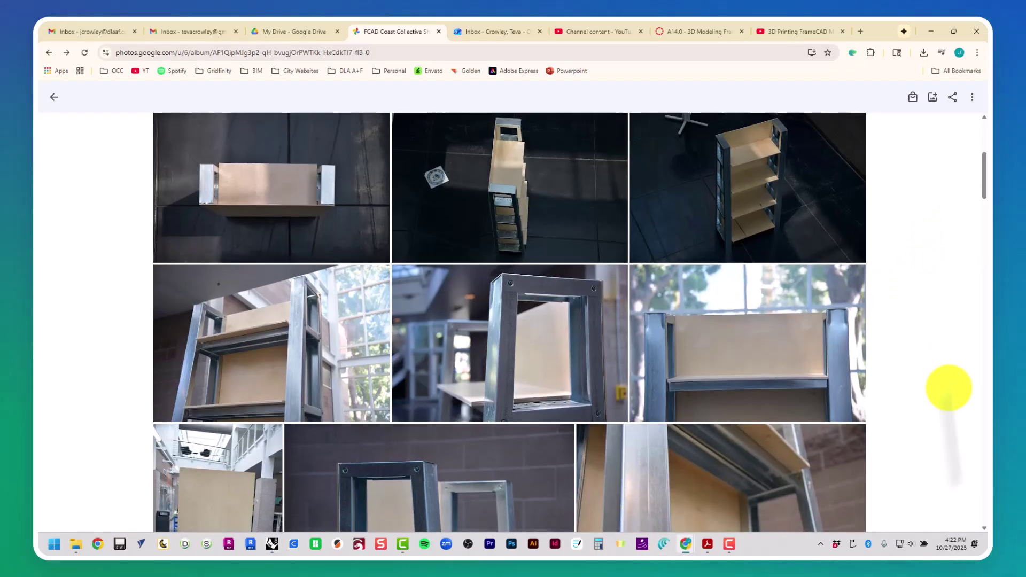
click(839, 447)
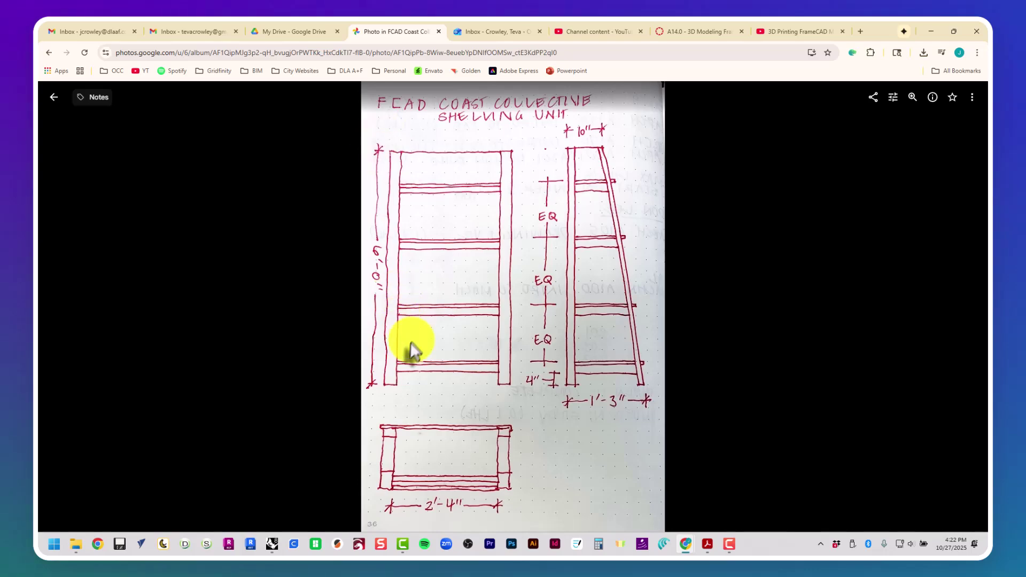
Step: Switch back to Rhino and, with Ortho on, draw a horizontal base line from the origin in the Front viewport
key(alt+Tab)
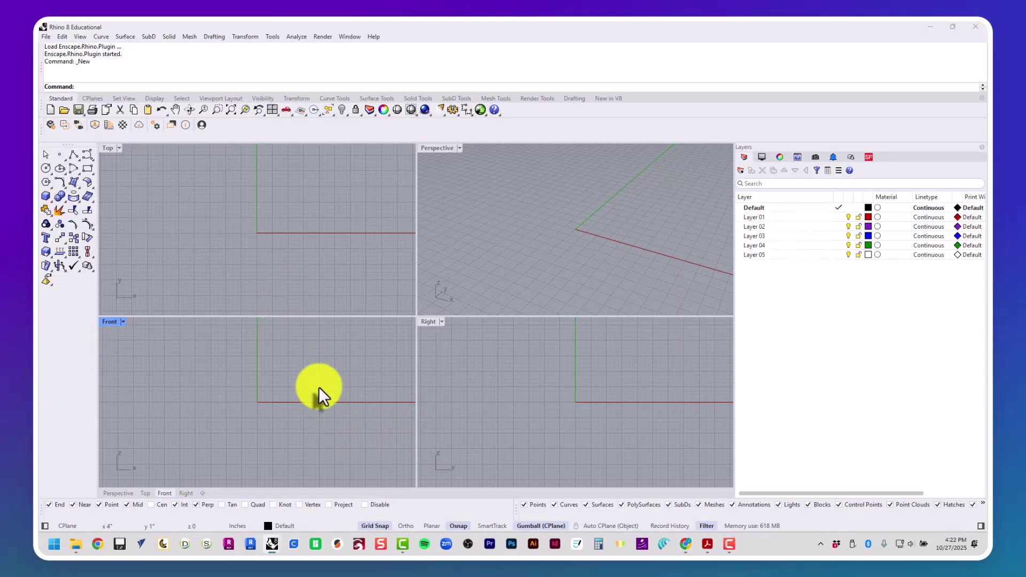
text(line)
key(Return)
text(0)
key(Return)
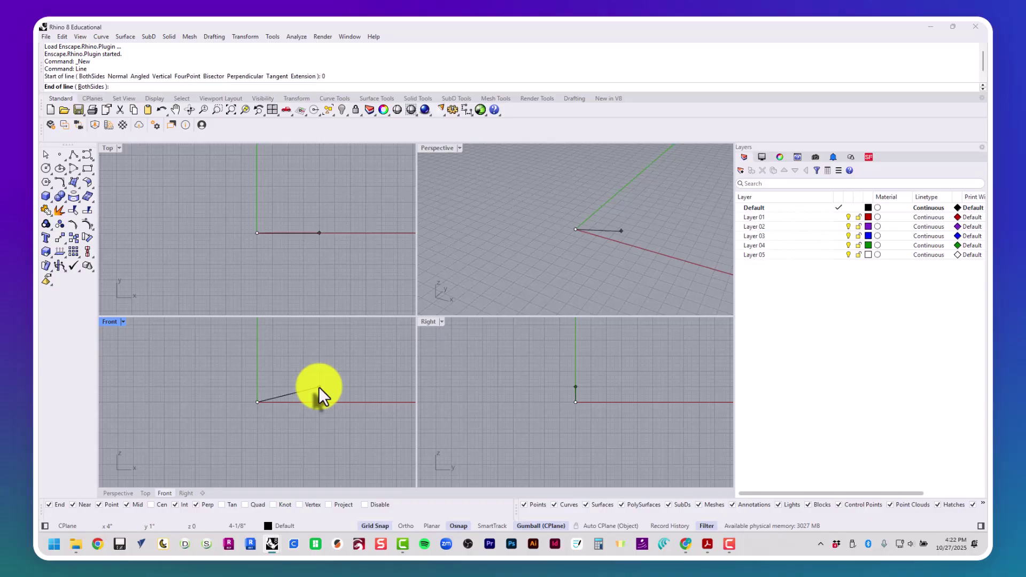
scroll(257, 425, down, 3)
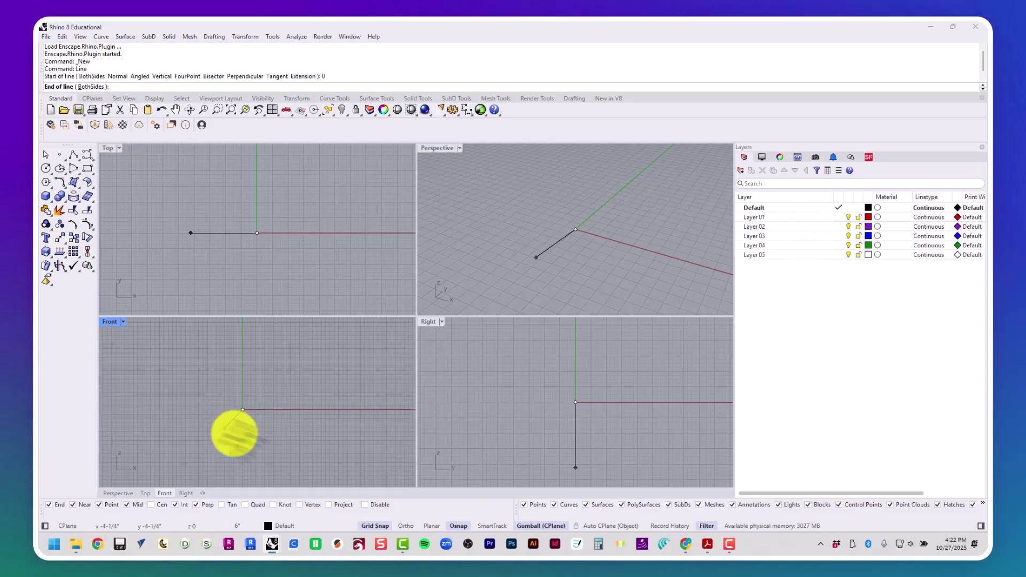
click(406, 526)
right_drag(351, 451, 282, 423)
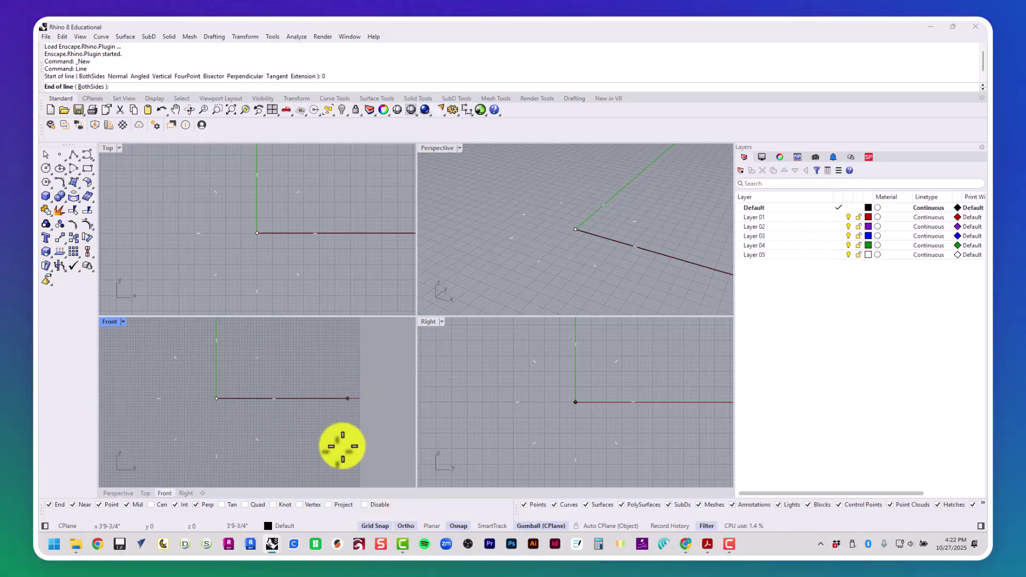
click(389, 438)
scroll(350, 431, down, 5)
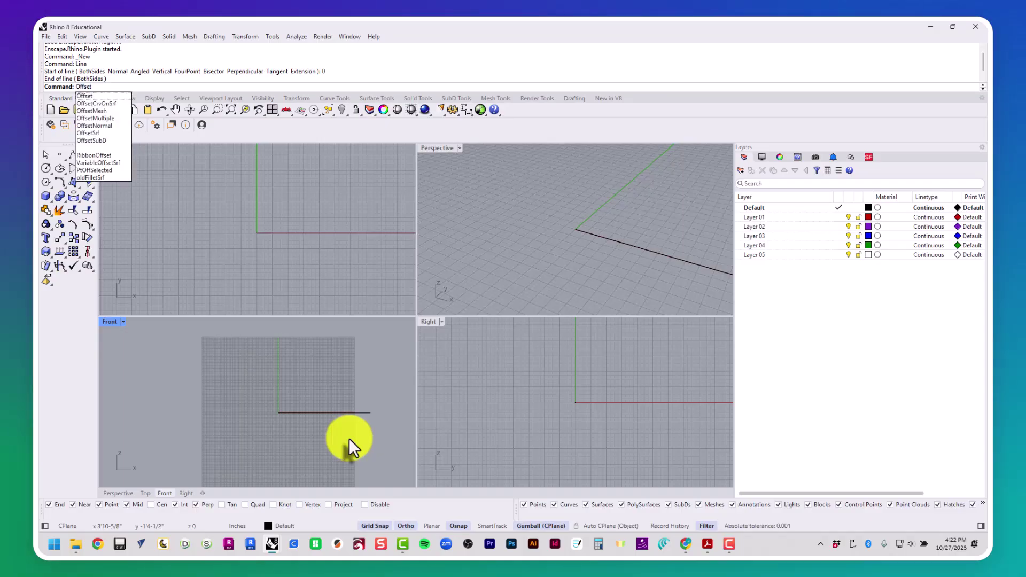
Step: Offset the horizontal base line 6' upward in the Front viewport
key(Return)
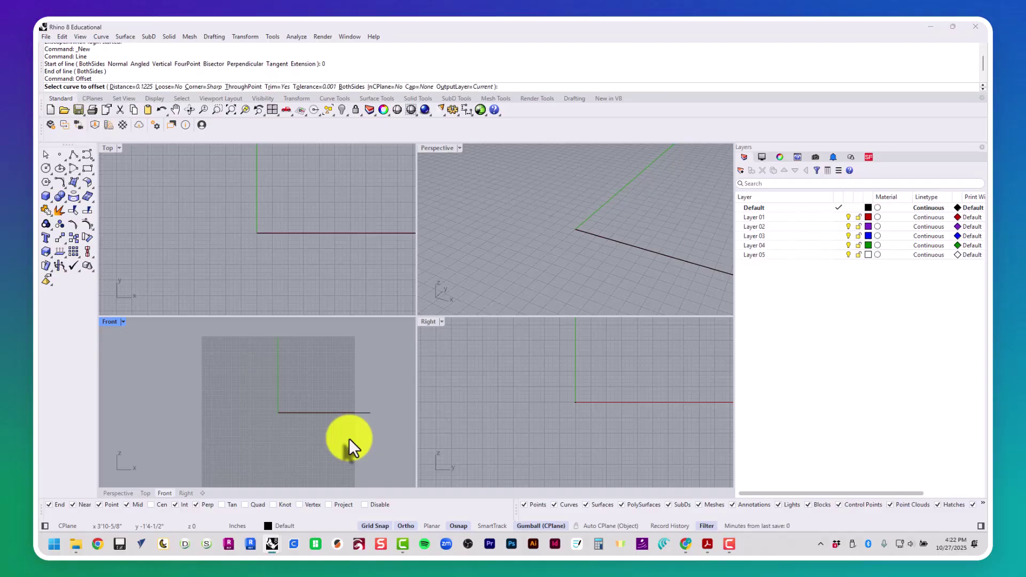
click(642, 546)
click(340, 409)
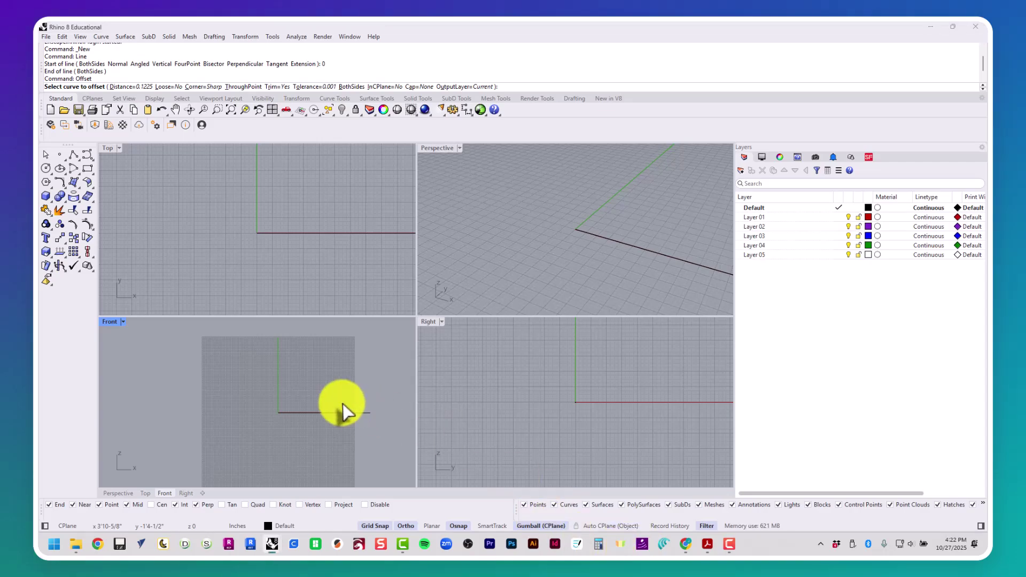
text(6')
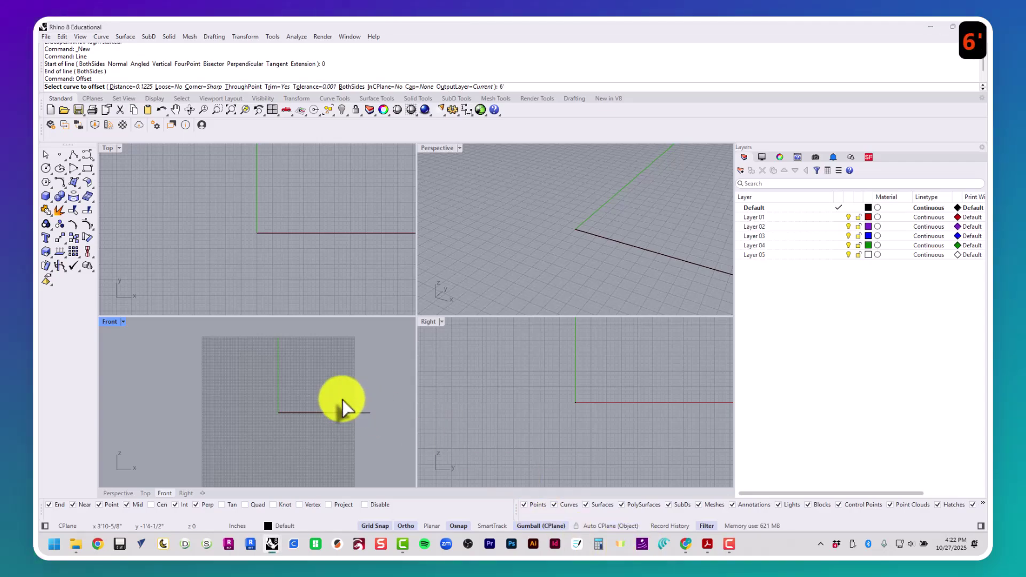
key(Return)
click(327, 414)
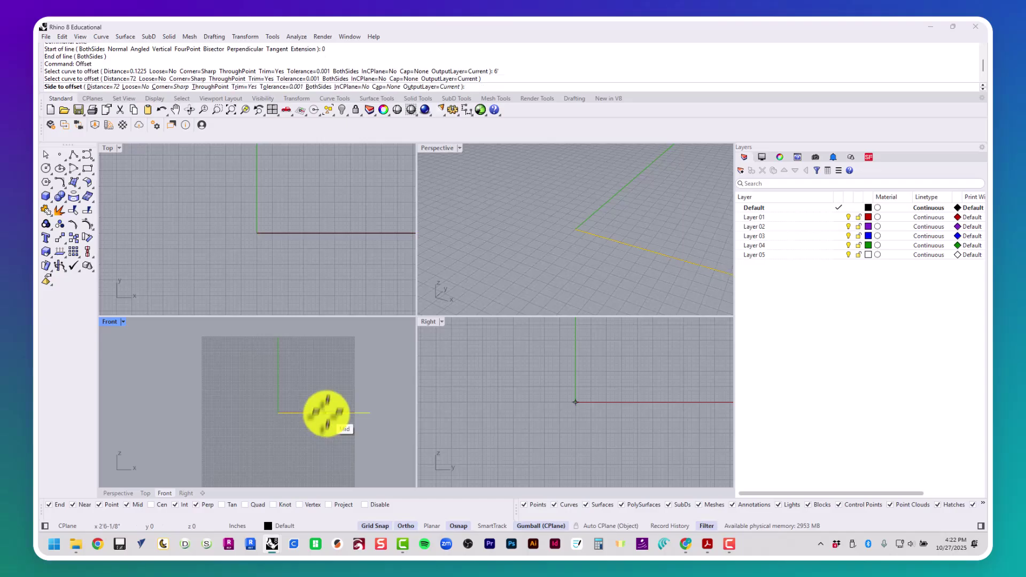
scroll(331, 374, down, 3)
scroll(285, 404, up, 3)
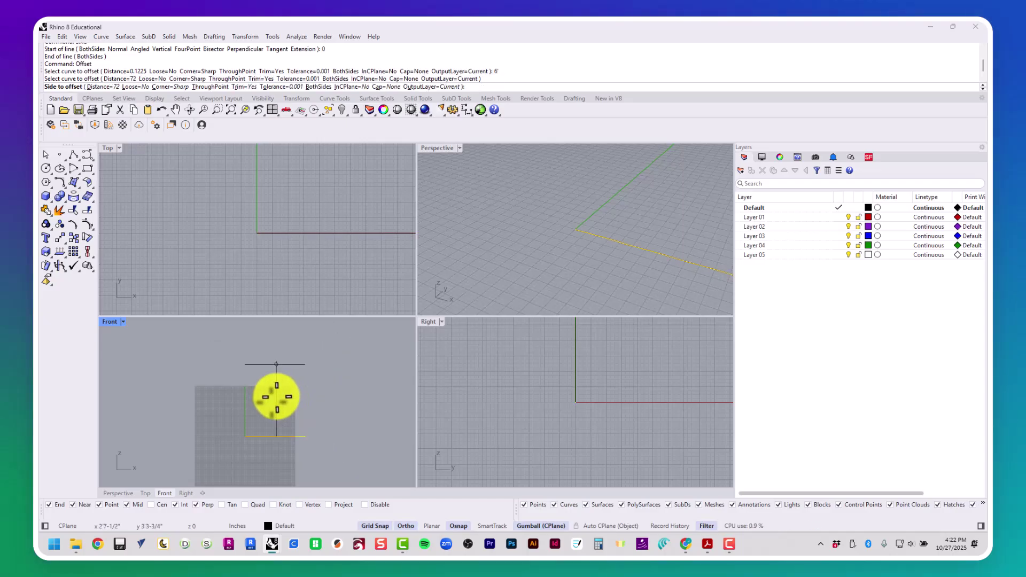
click(288, 393)
key(Escape)
key(Escape)
key(Escape)
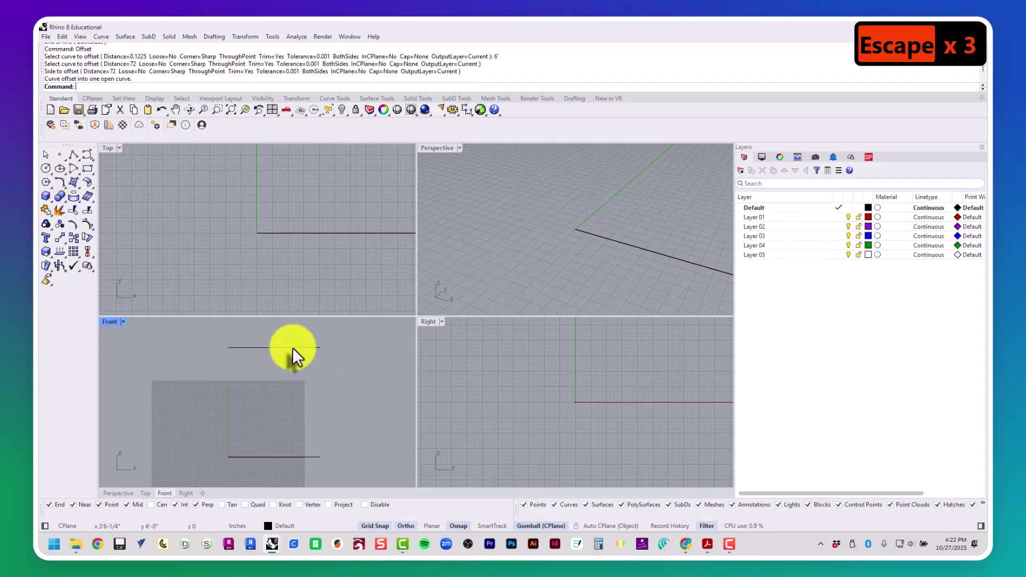
Step: Check the shelving sketch, then draw a vertical polyline joining the left ends of the two horizontal lines
drag(297, 342, 254, 463)
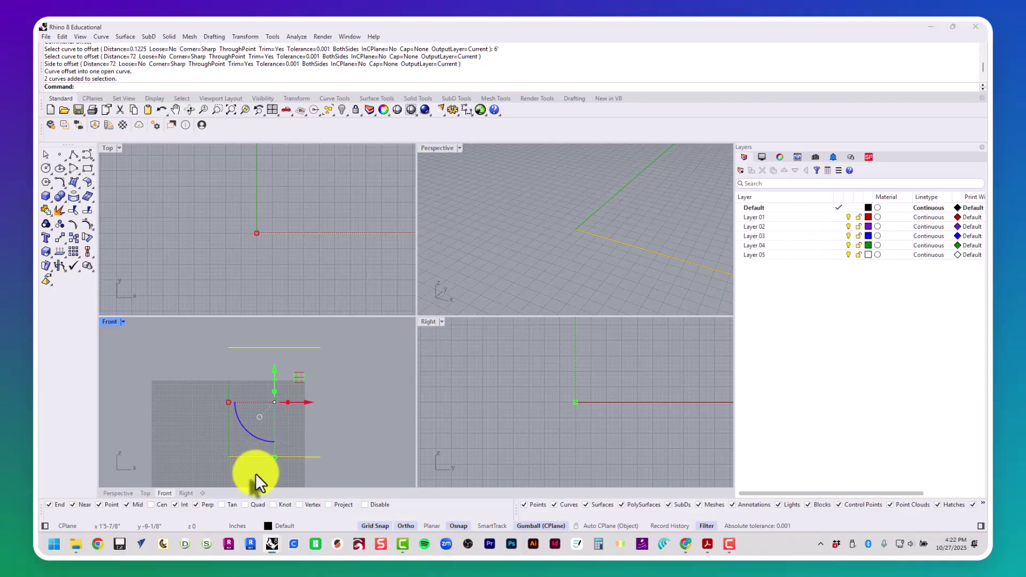
click(256, 474)
key(alt+Tab)
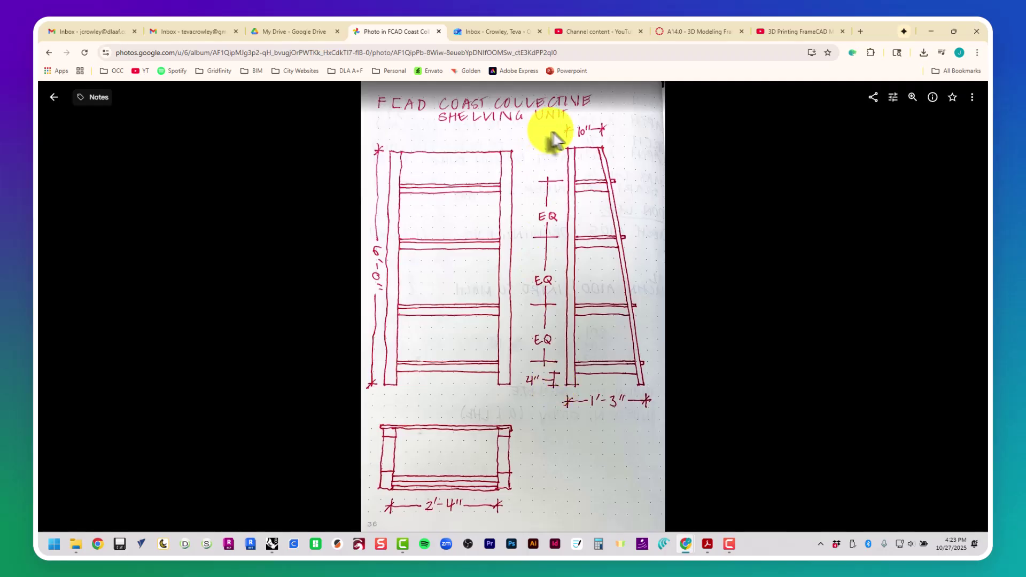
key(alt+Tab)
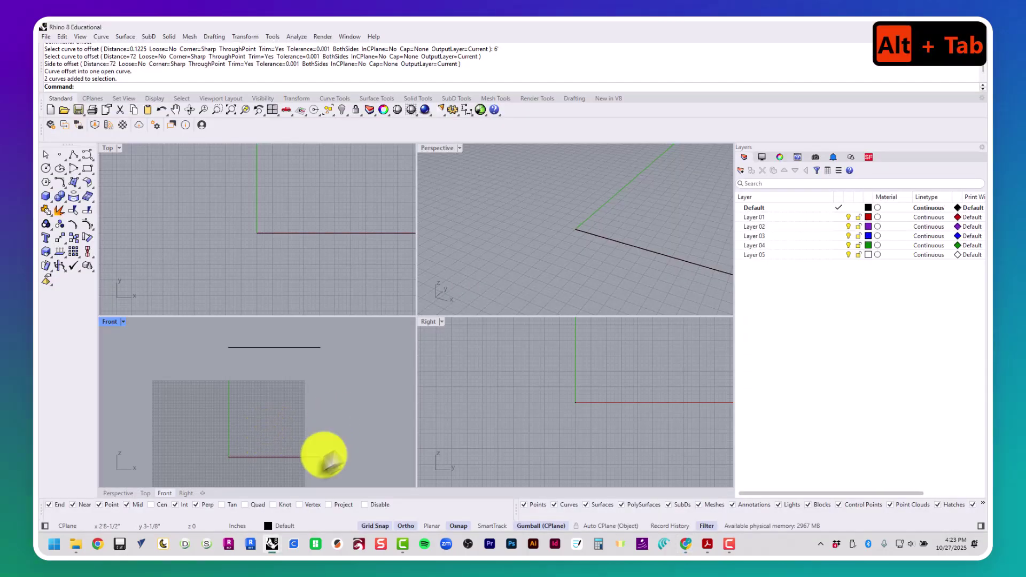
click(229, 457)
click(231, 350)
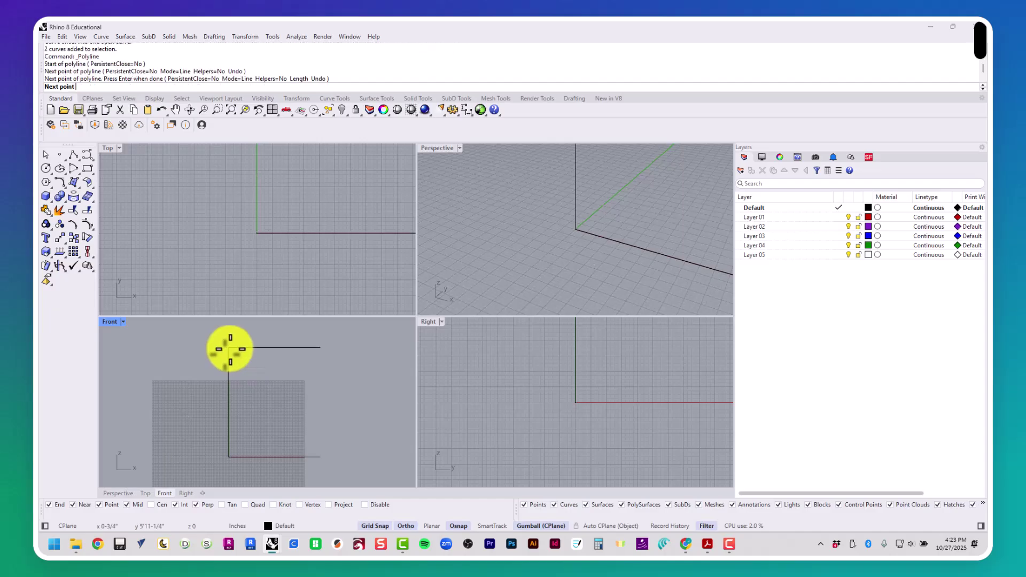
key(Return)
Step: Check the sketch's top depth and offset the vertical line 10 inches to the right
key(alt+Tab)
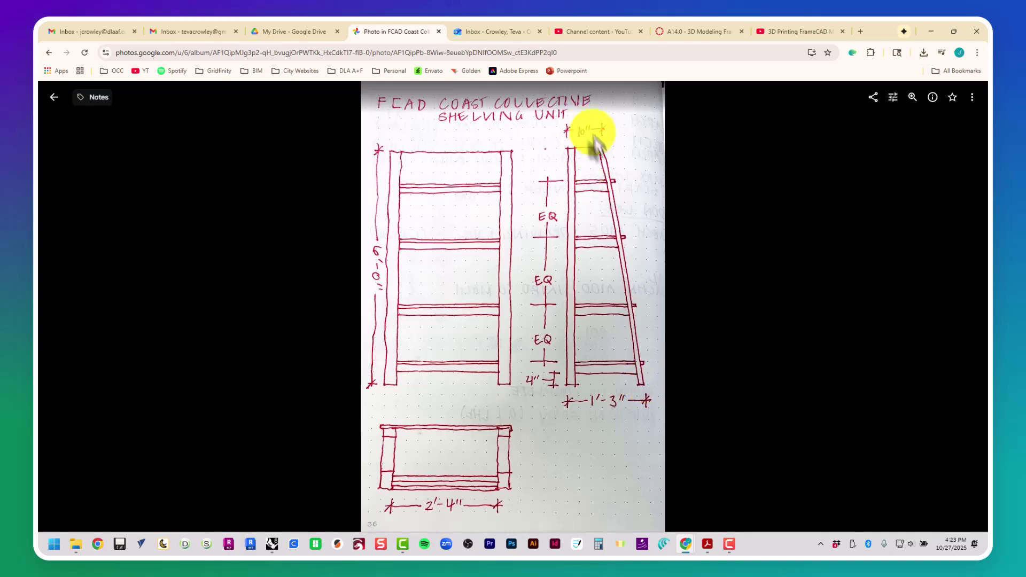
key(alt+Tab)
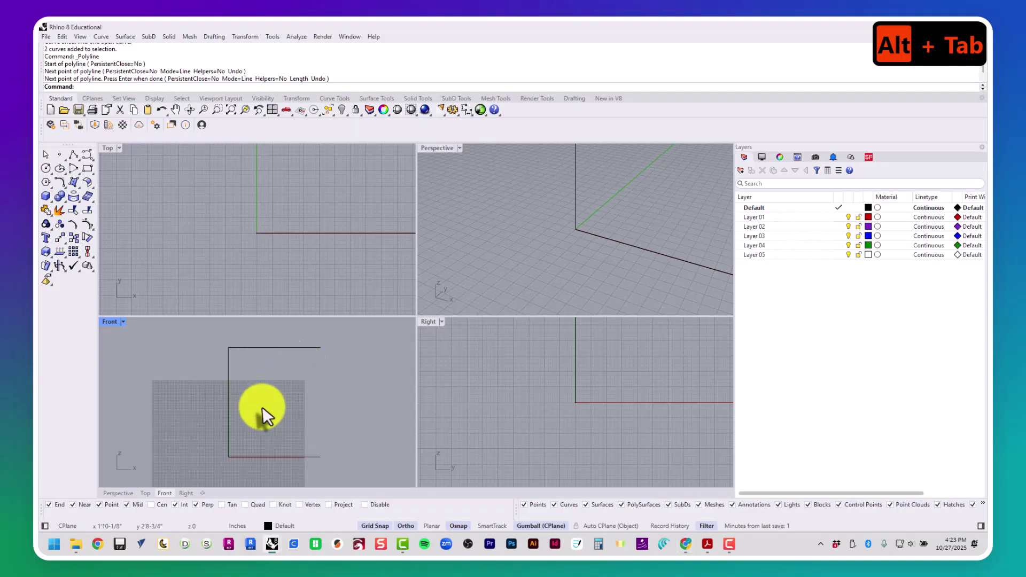
text(offset)
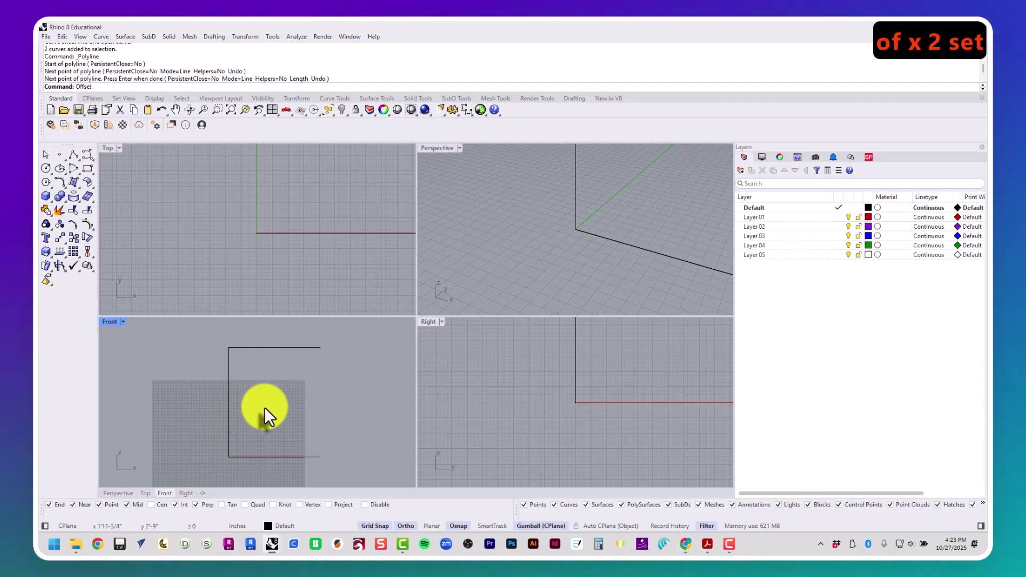
key(Return)
text(10)
key(Return)
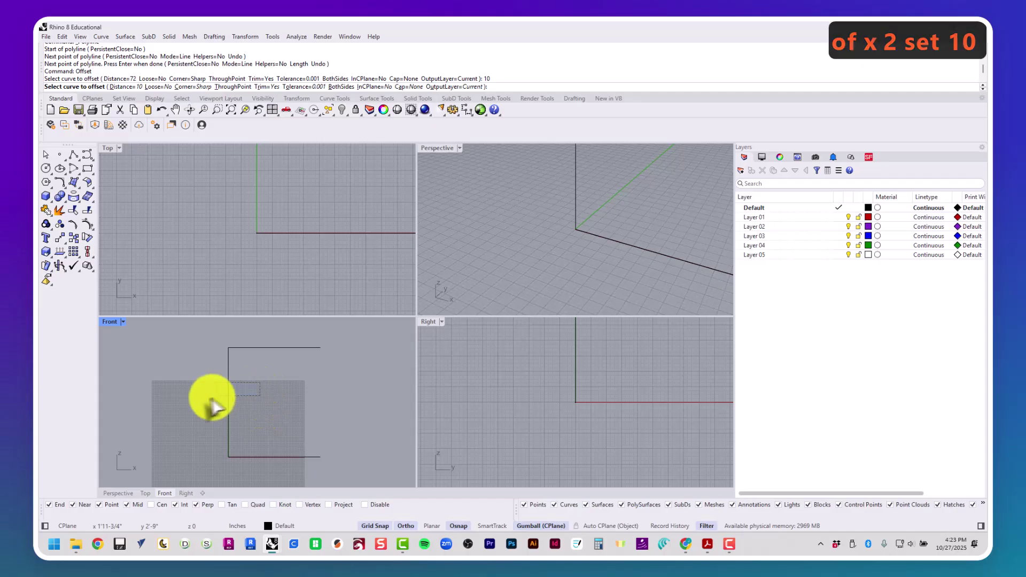
click(228, 398)
click(313, 385)
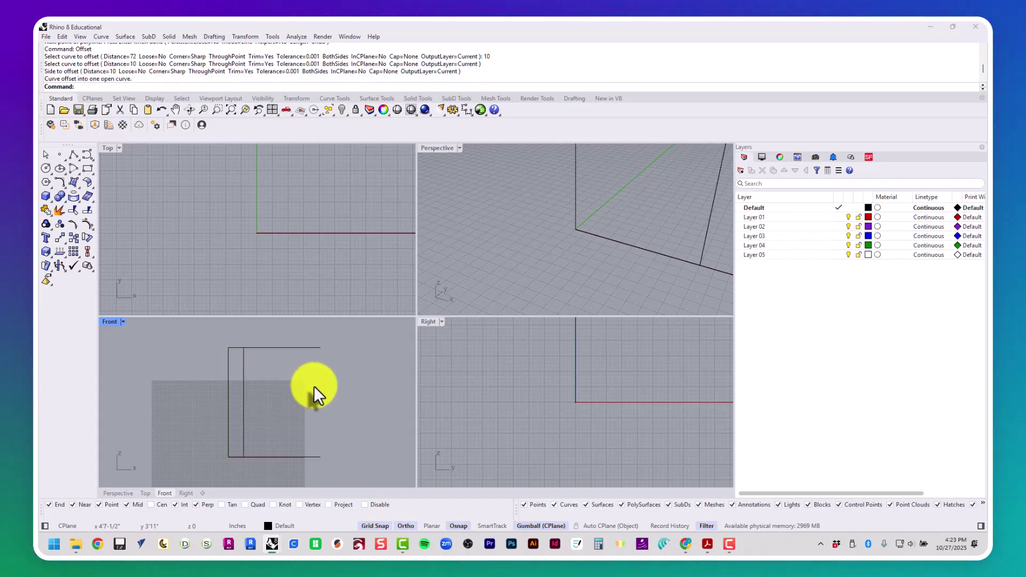
Step: Offset the original left vertical line 15 inches to the right for the base depth
right_click(233, 383)
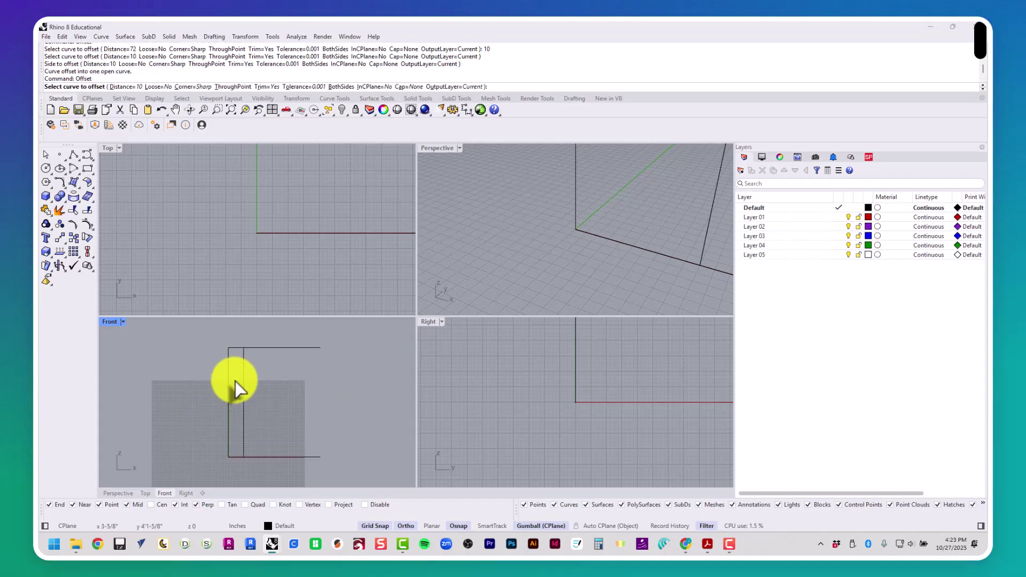
text(15)
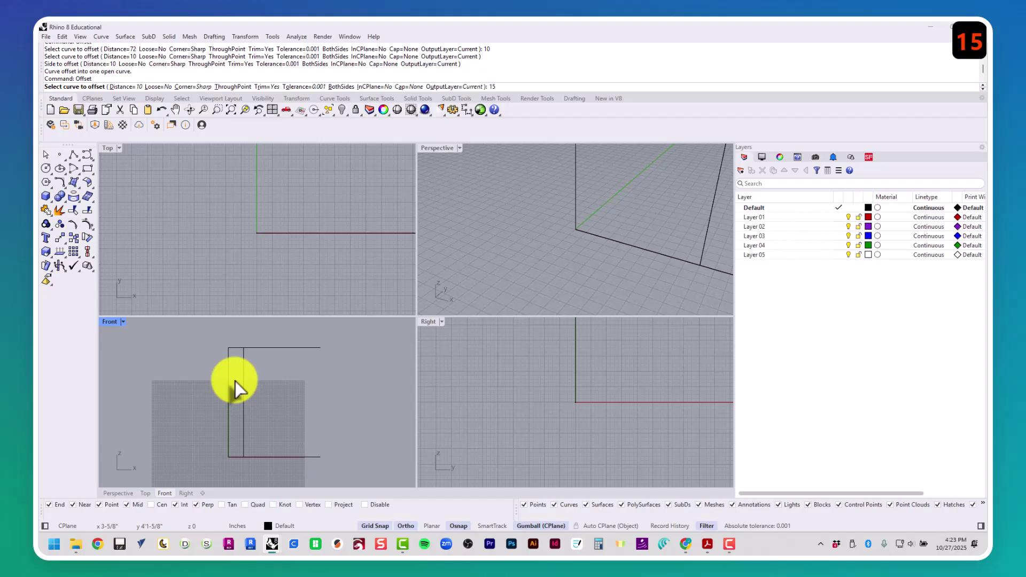
key(Return)
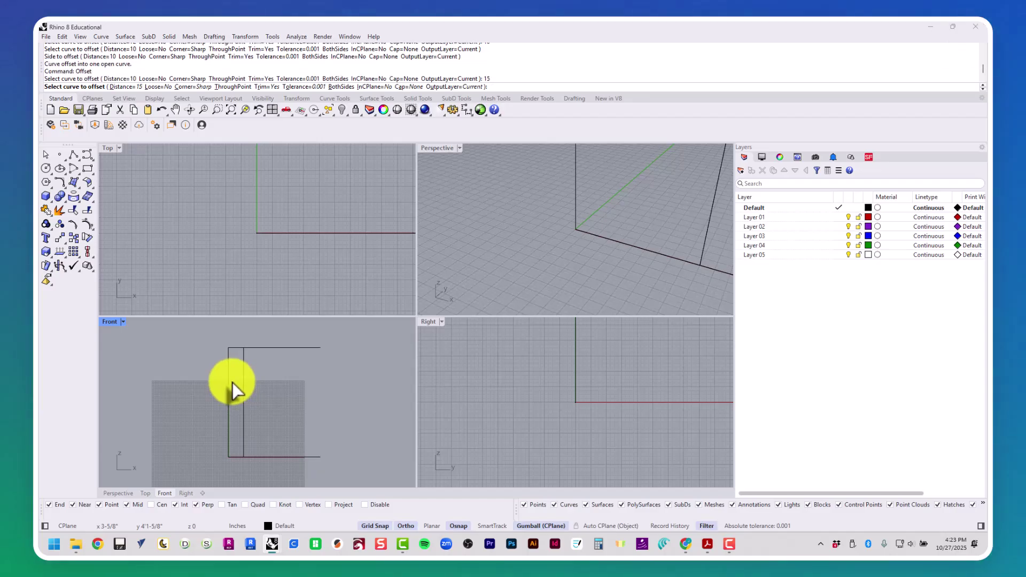
click(228, 378)
click(336, 384)
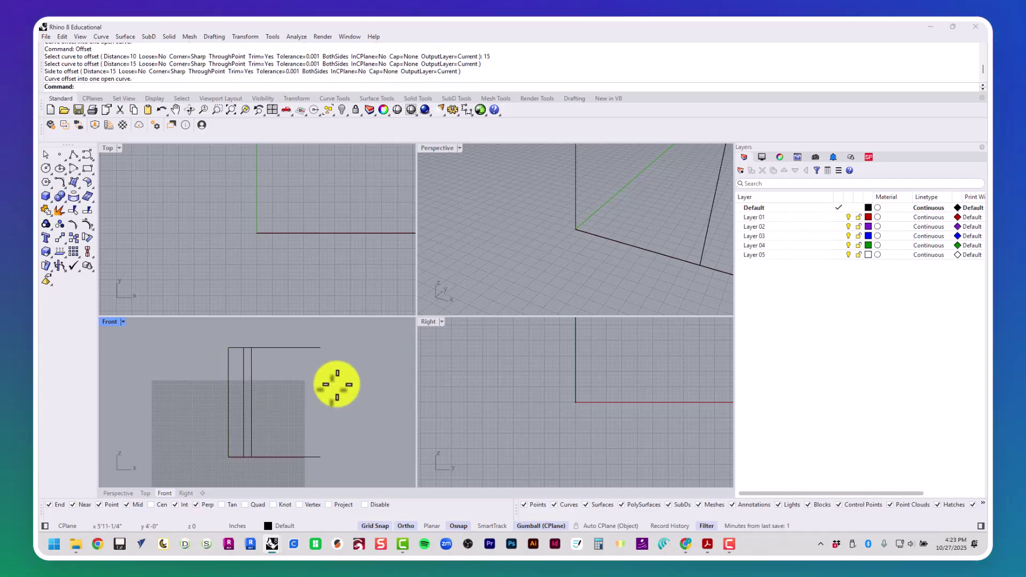
Step: Maximize the Front viewport and draw a sloped polyline from the top of the 10-inch line to the bottom of the 15-inch line
double_click(112, 321)
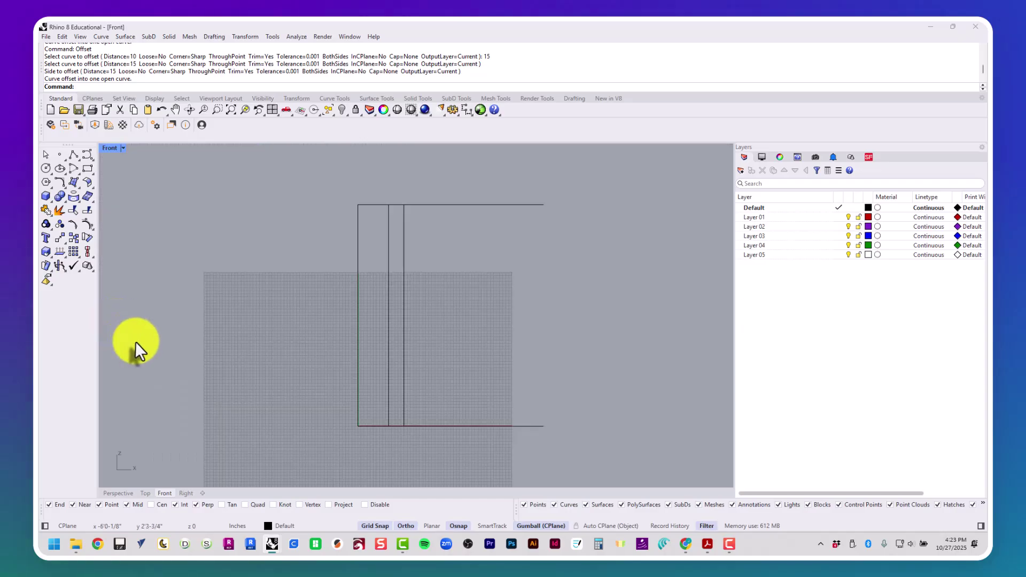
click(74, 155)
scroll(320, 348, up, 2)
right_drag(339, 344, 320, 317)
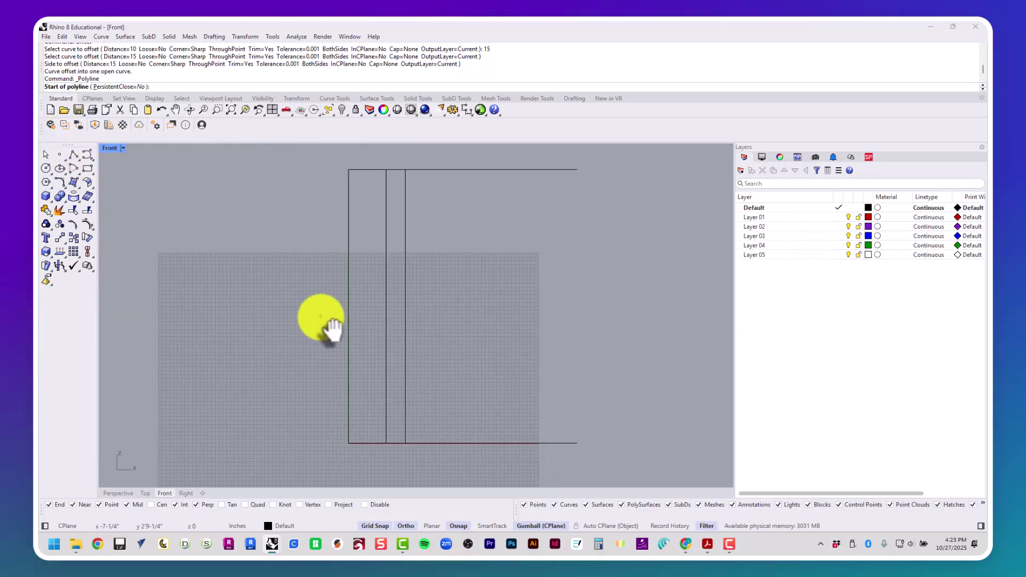
click(386, 170)
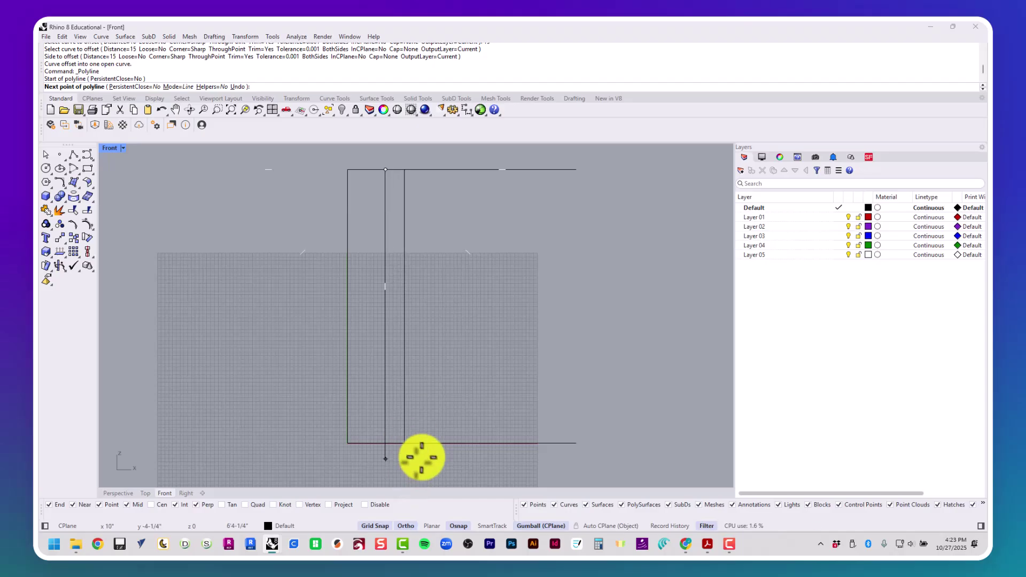
click(404, 443)
key(Return)
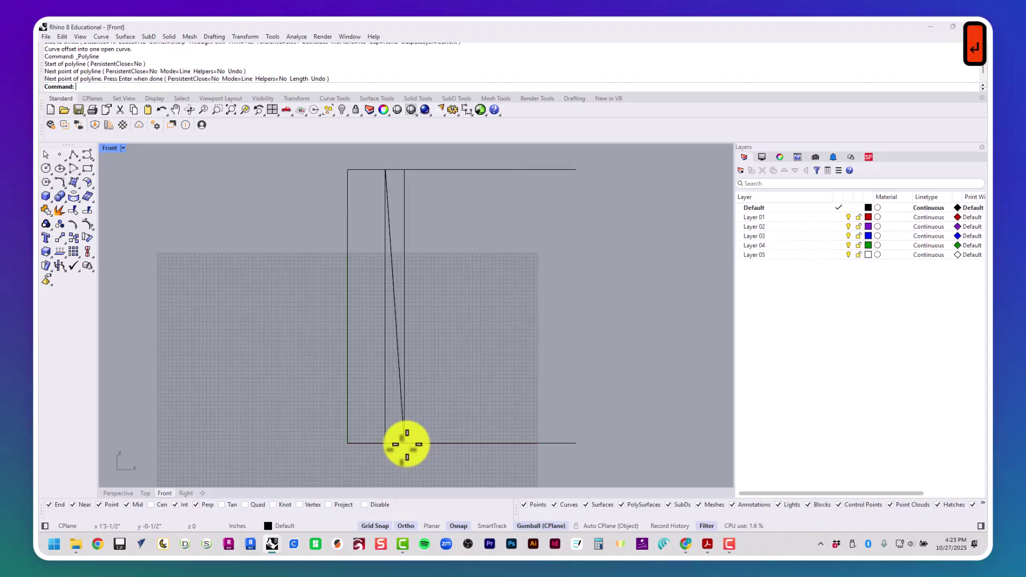
key(Escape)
key(Escape)
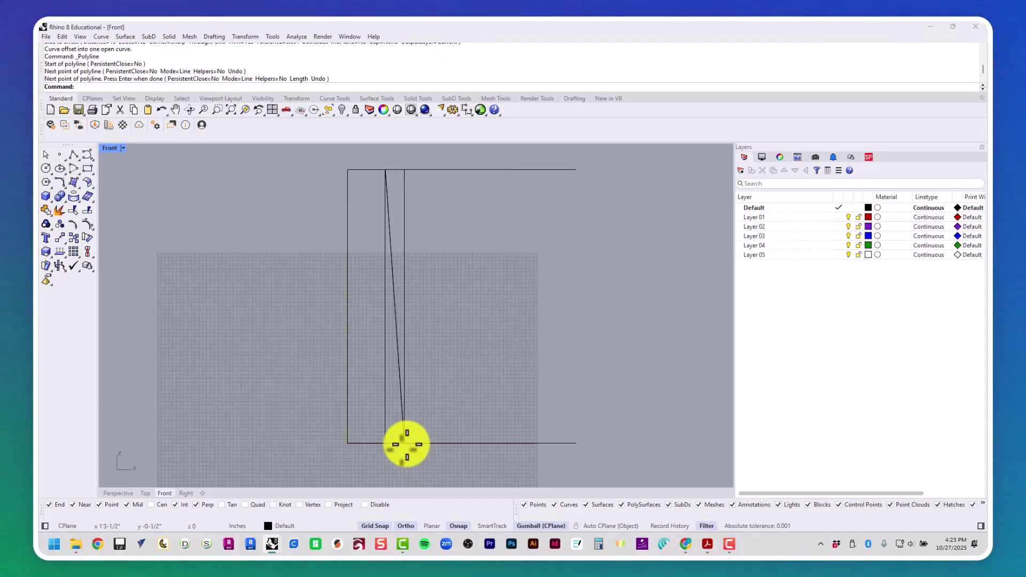
Step: Trim the vertical construction lines and the overhanging horizontal ends, leaving only the four-sided tapered side-frame outline
text(trim)
key(Return)
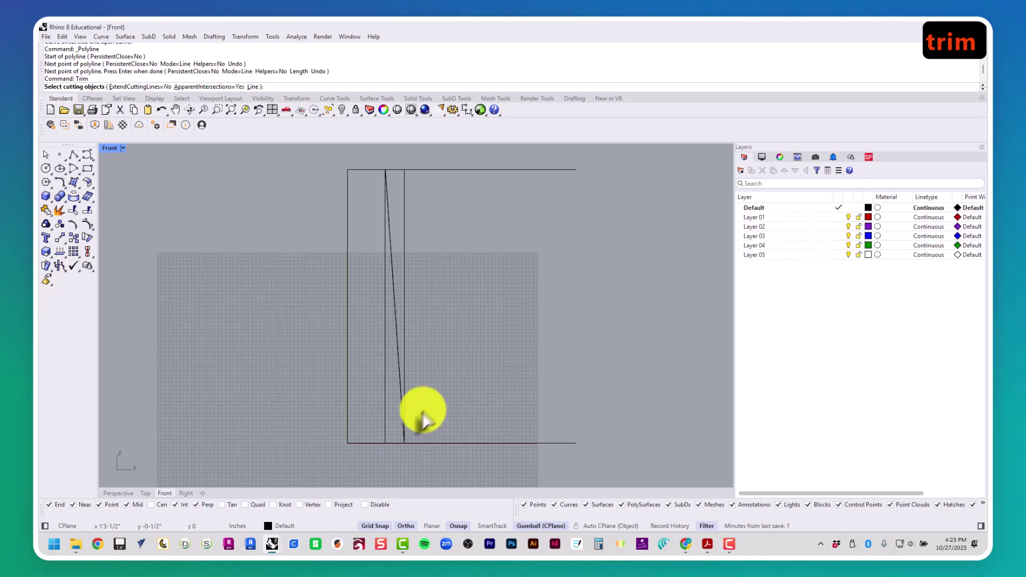
drag(433, 442, 321, 156)
key(Return)
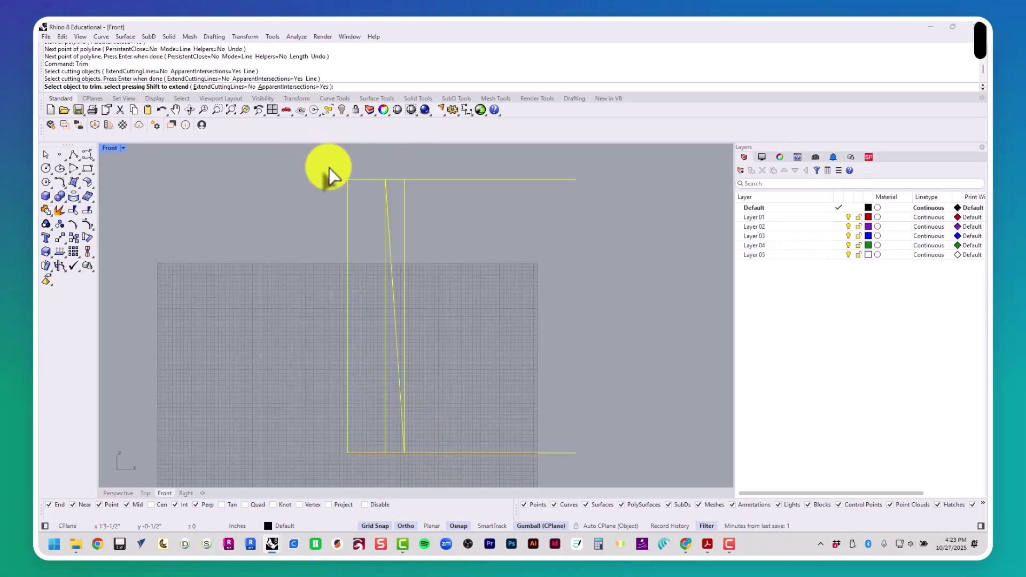
click(385, 221)
click(396, 189)
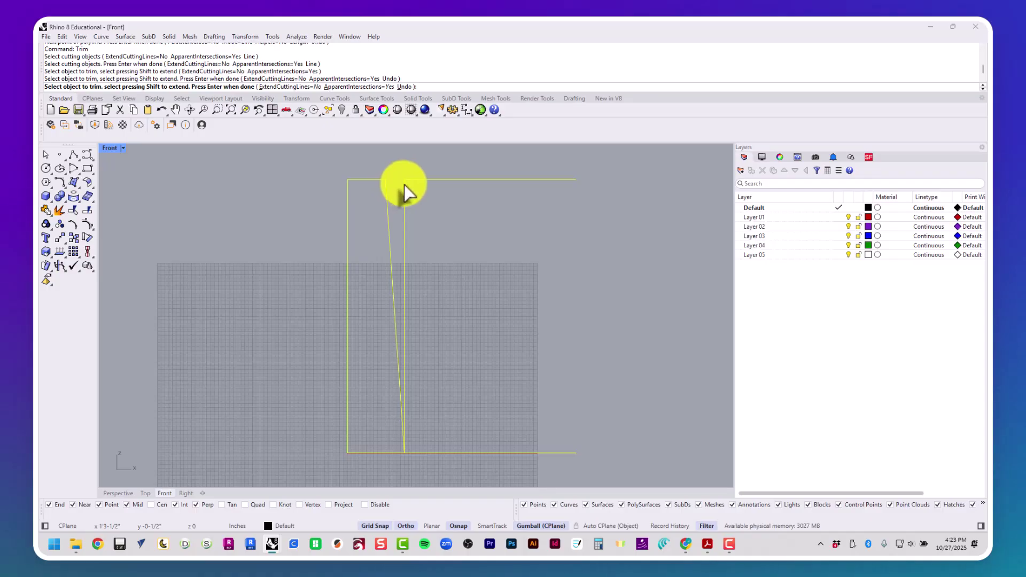
click(408, 190)
click(414, 183)
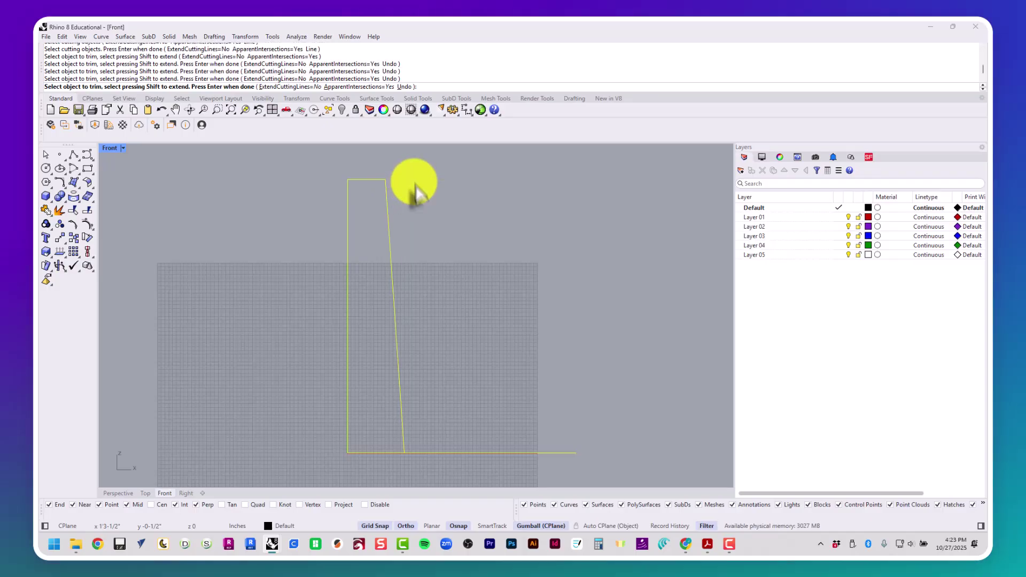
click(427, 461)
key(Return)
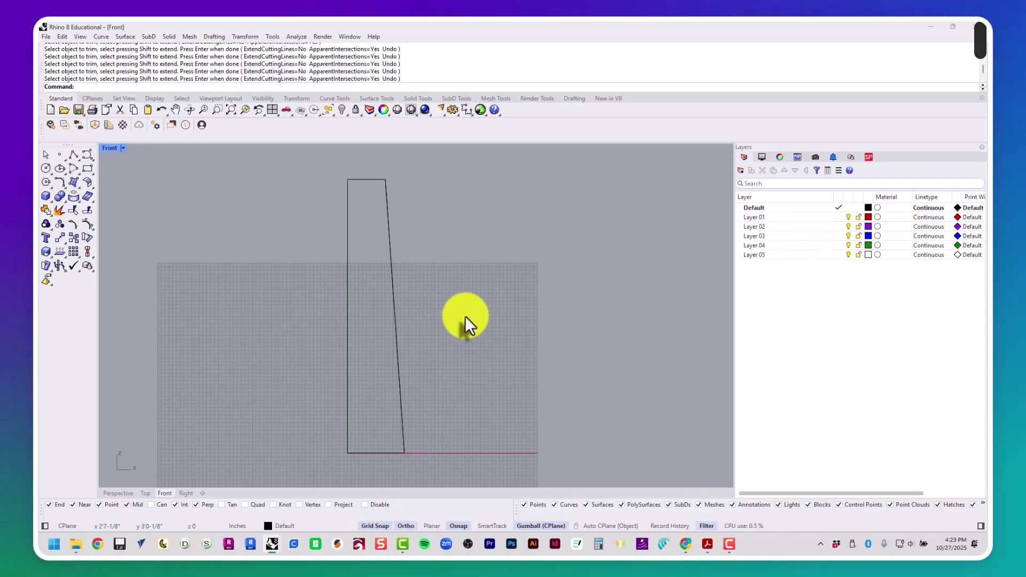
Step: Select the tapered outline's edges one at a time to inspect them, and compare the outline with the side view in the shelving sketch
click(385, 201)
click(363, 179)
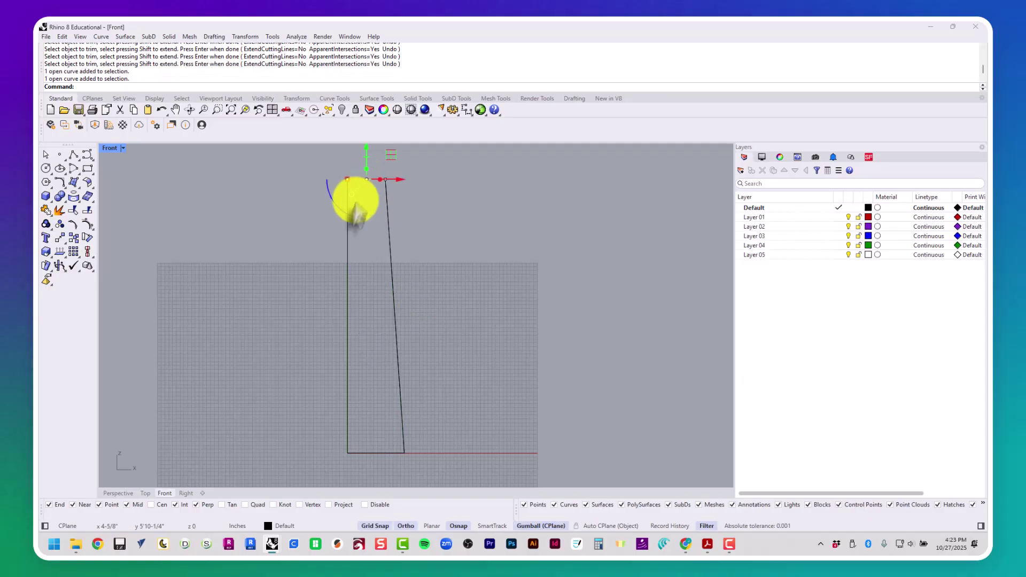
click(348, 304)
click(392, 454)
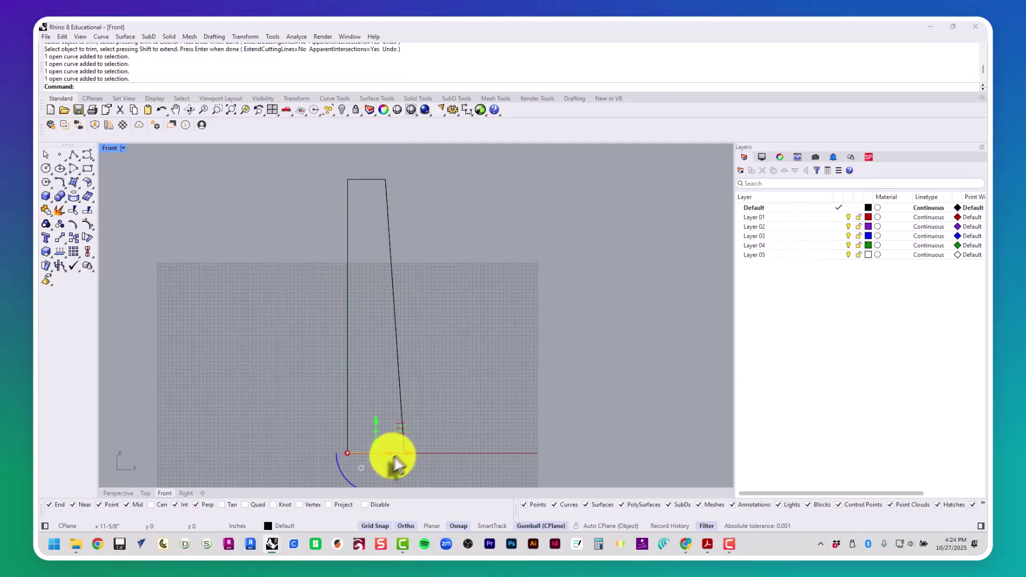
key(alt+Tab)
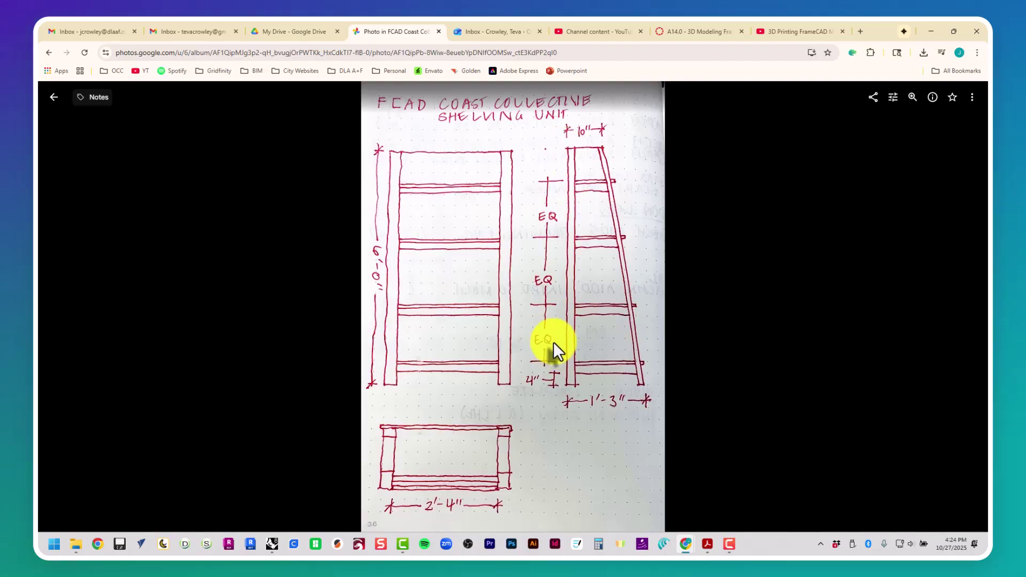
key(alt+Tab)
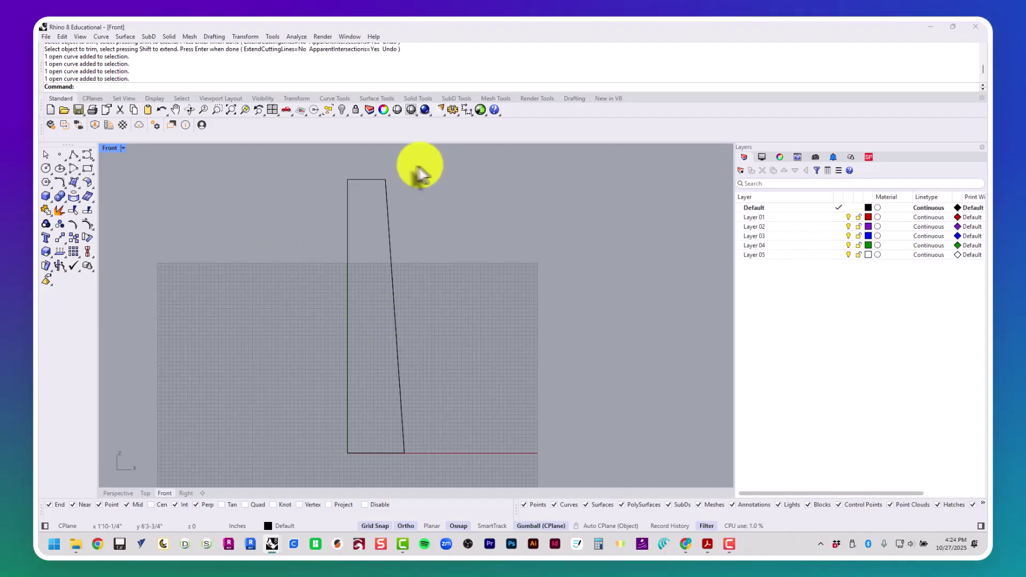
drag(412, 162, 400, 275)
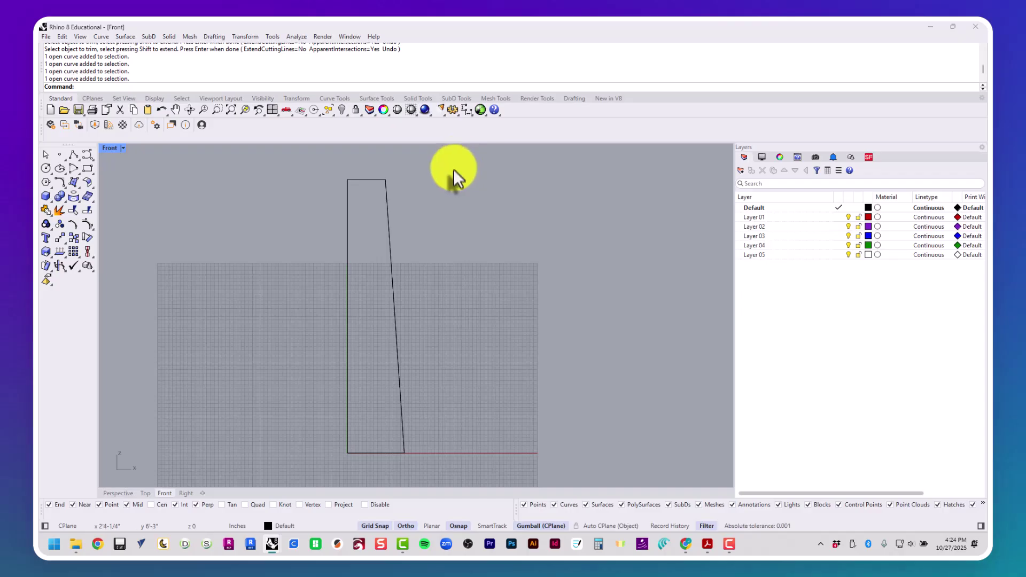
Step: Join the four tapered outline segments into one closed curve and clear the selection
drag(453, 169, 283, 470)
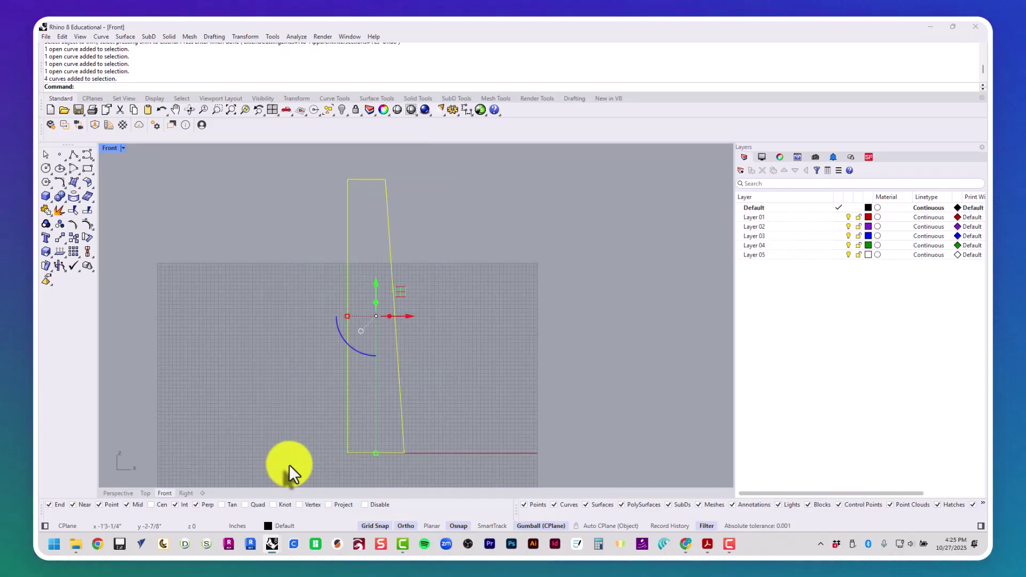
text(join)
key(Return)
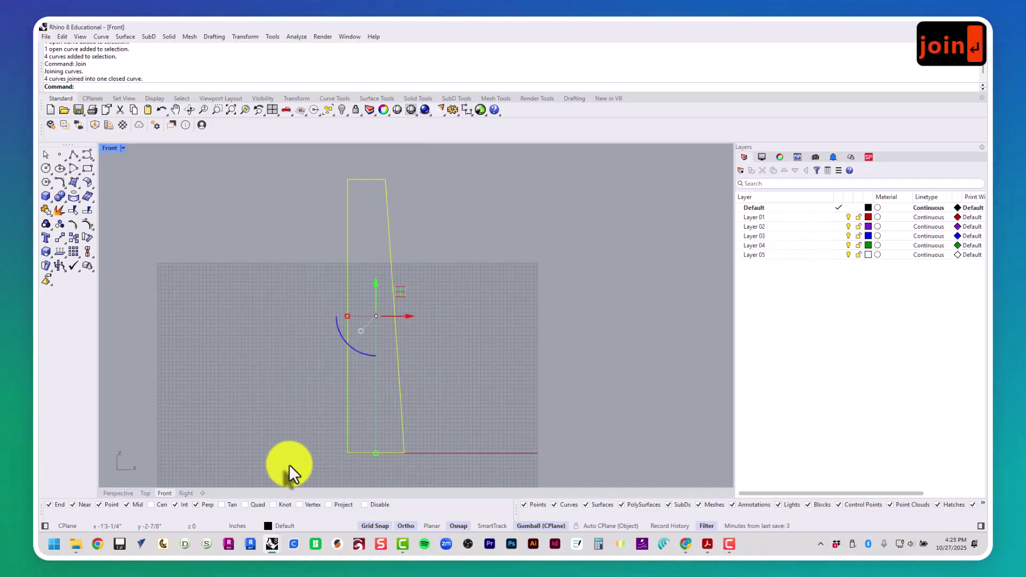
key(Escape)
key(Escape)
key(Escape)
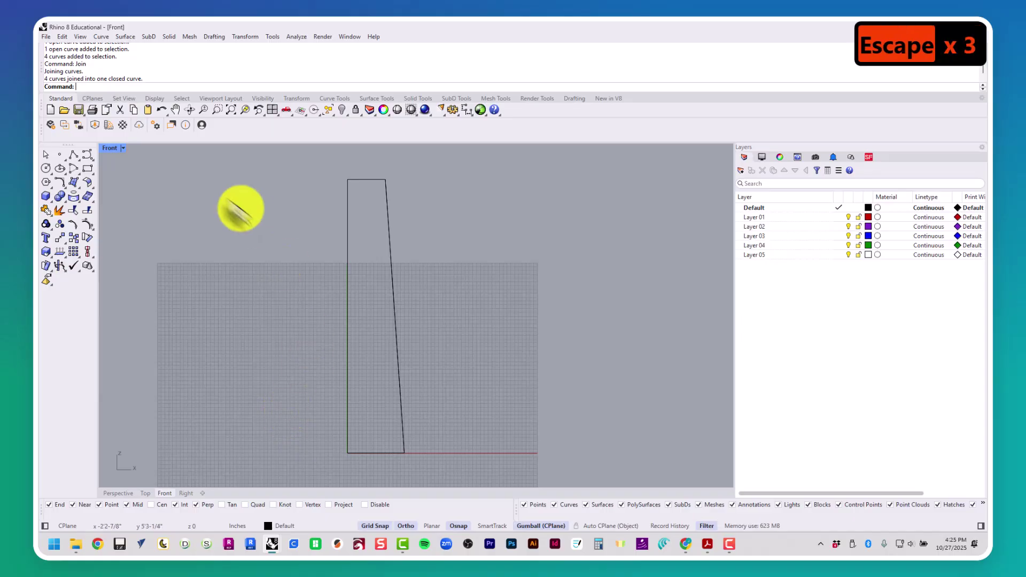
Step: Maximize the Perspective viewport and start an ExtrudeCrv operation on the closed tapered profile
double_click(104, 149)
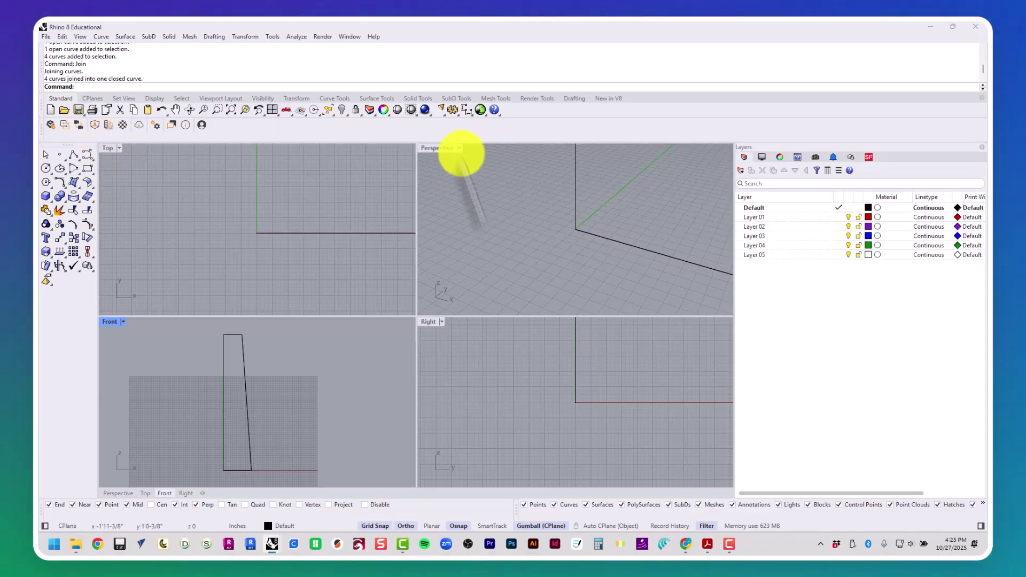
scroll(479, 278, down, 5)
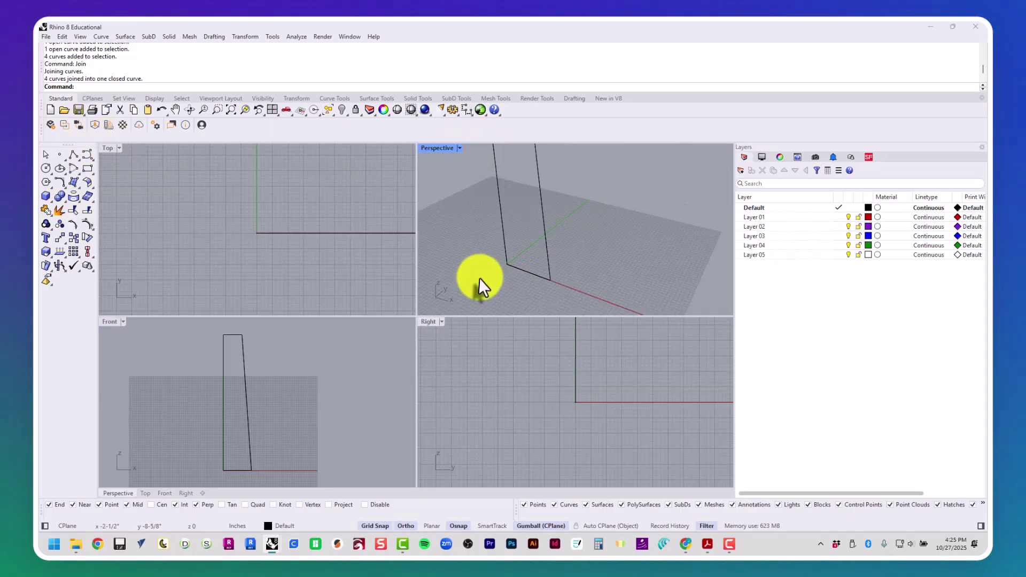
double_click(432, 147)
right_drag(449, 267, 405, 267)
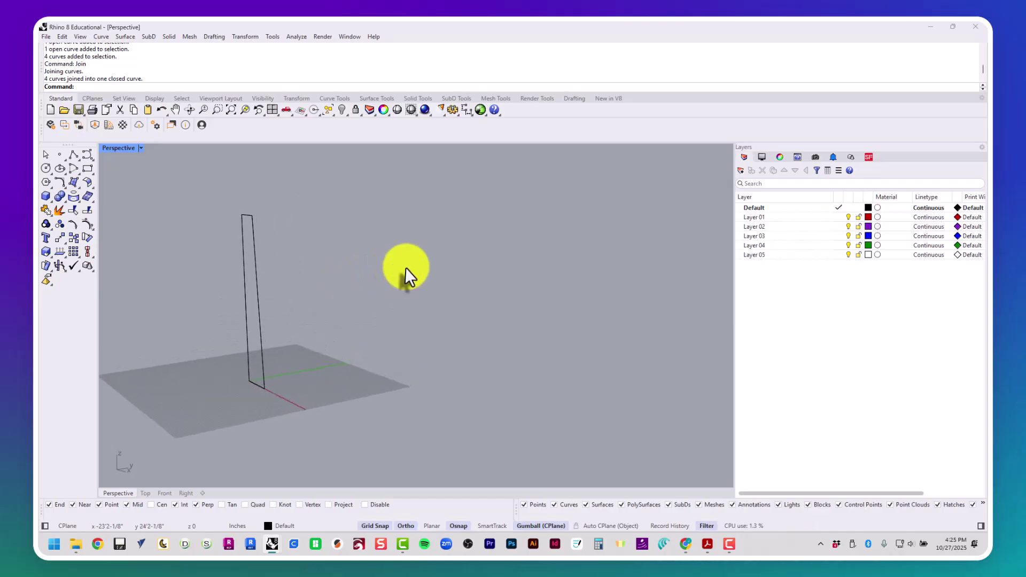
right_drag(212, 218, 260, 234)
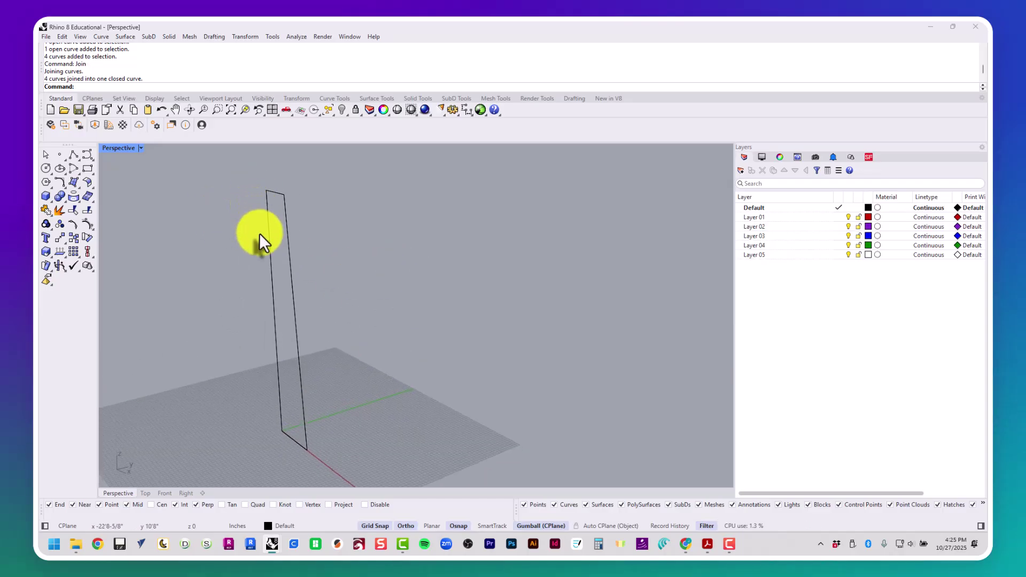
click(271, 190)
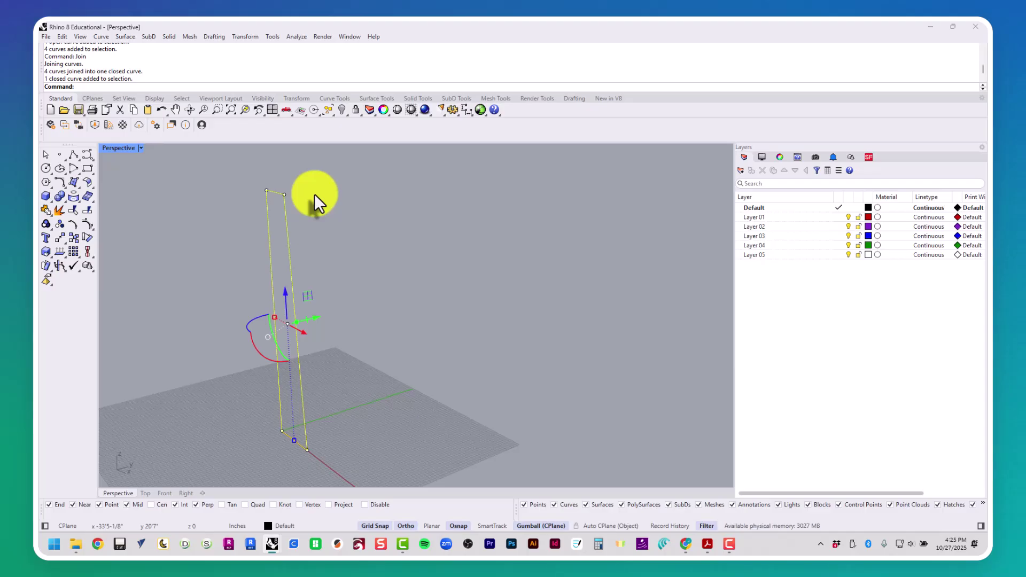
text(extrudec)
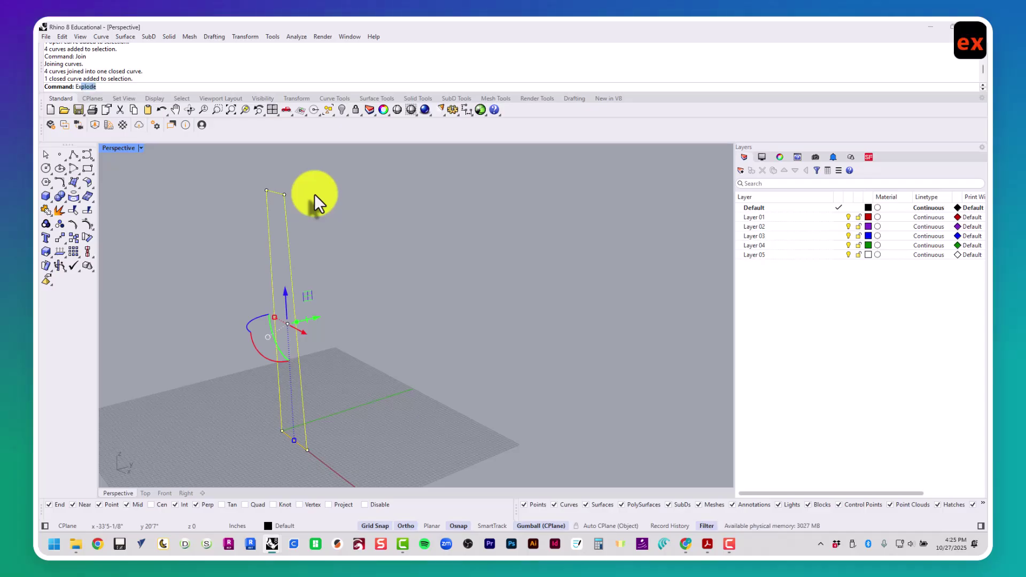
text(rv)
key(Return)
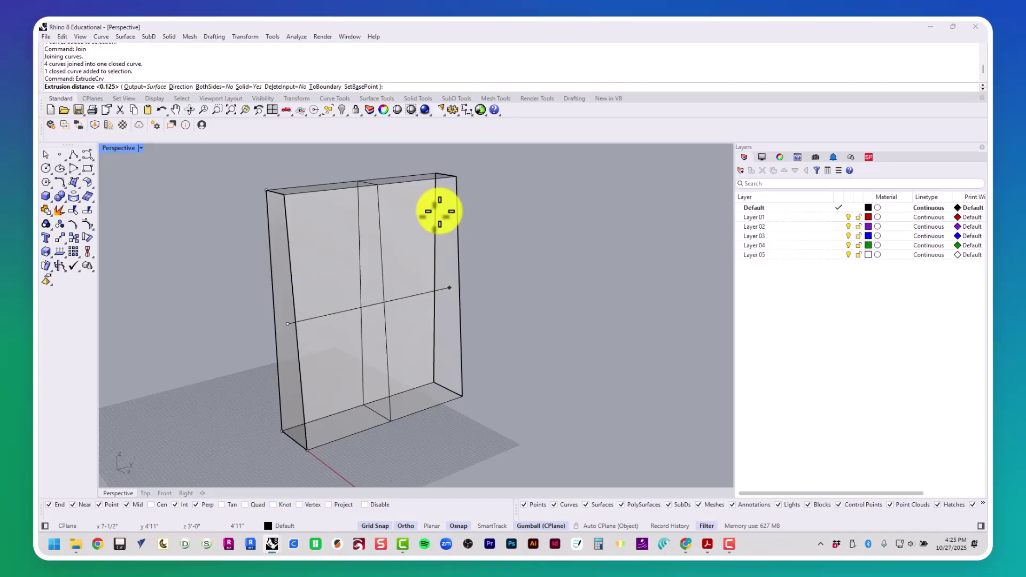
Step: Switch to the FCAD Coast Collective Shelving photo album and examine the metal side frames in a photo of the built unit
key(alt+Tab)
key(alt+Tab)
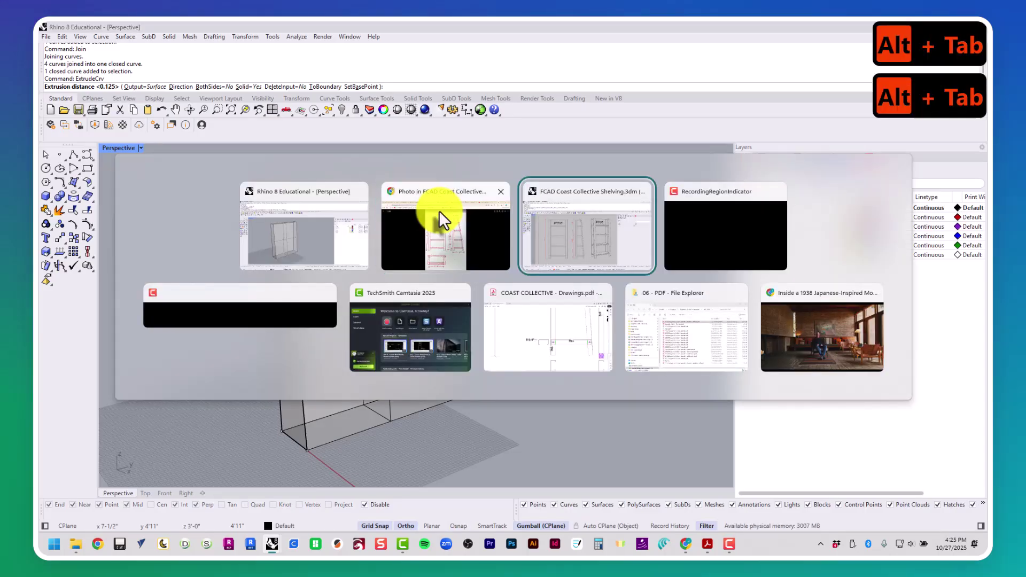
click(448, 255)
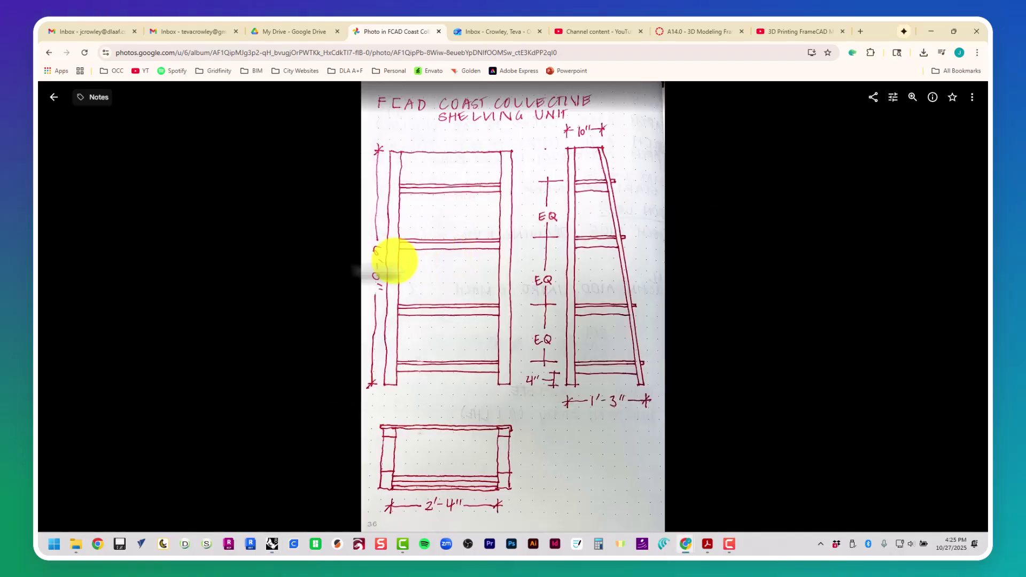
key(Escape)
scroll(632, 423, up, 10)
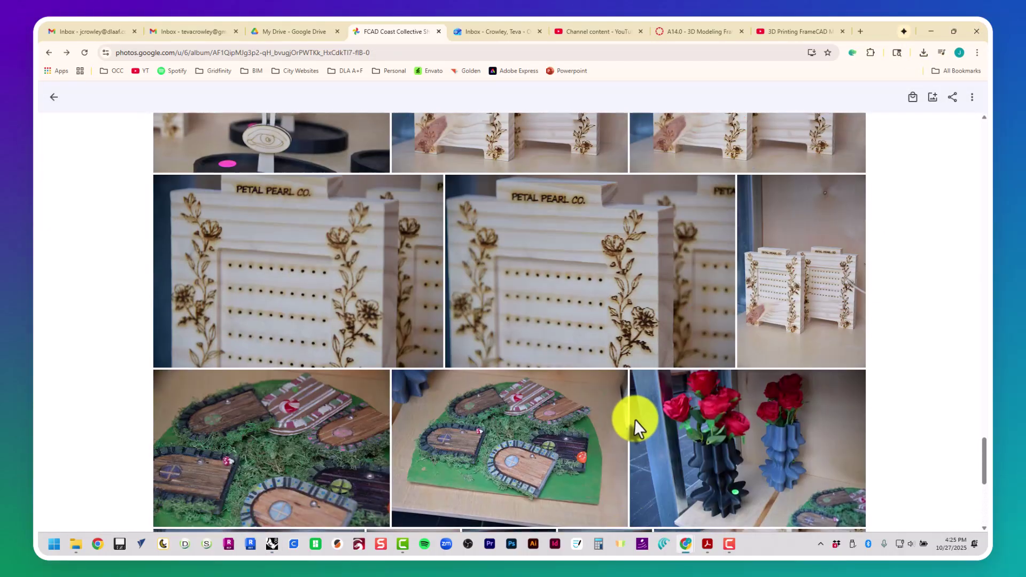
scroll(636, 420, up, 11)
drag(983, 364, 983, 155)
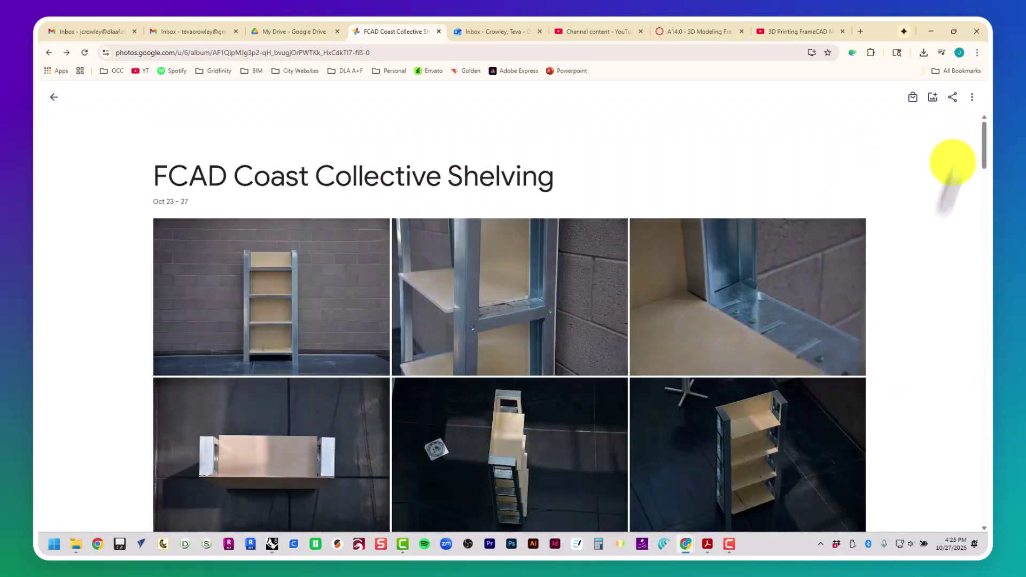
scroll(487, 359, down, 5)
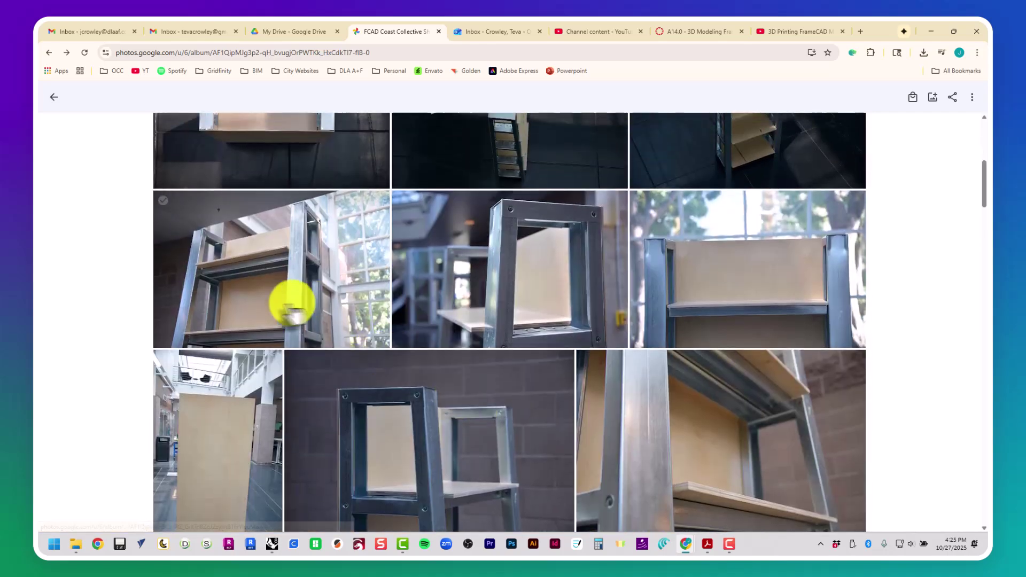
click(238, 312)
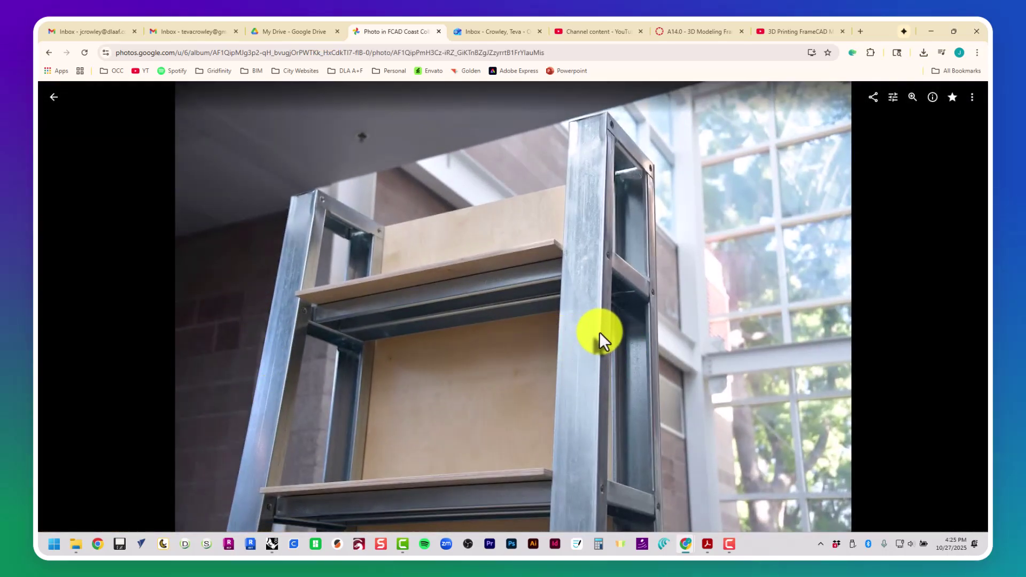
key(alt+Tab)
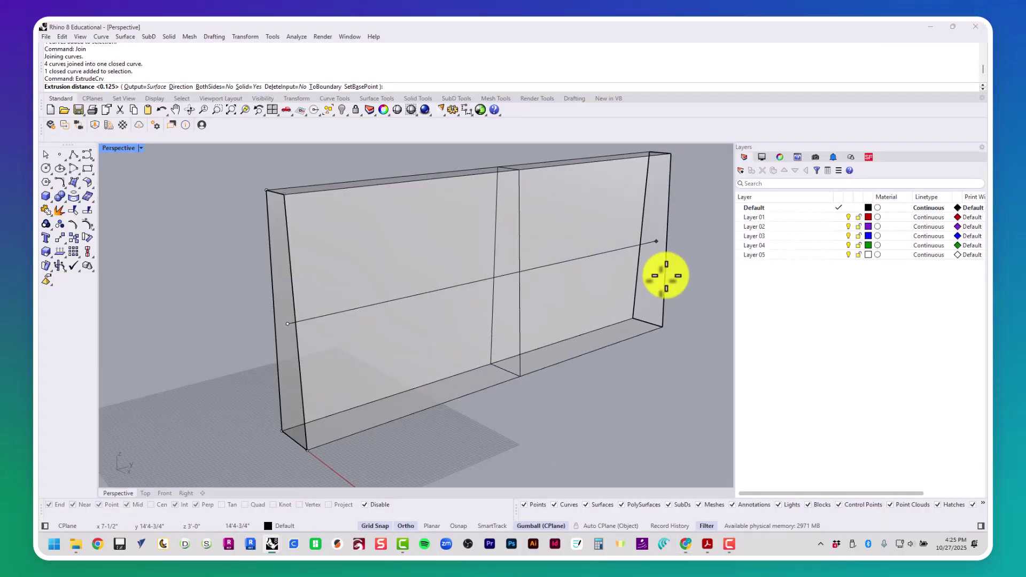
Step: Extrude the tapered profile into a solid 3-5/8 inches deep and deselect it
text(3)
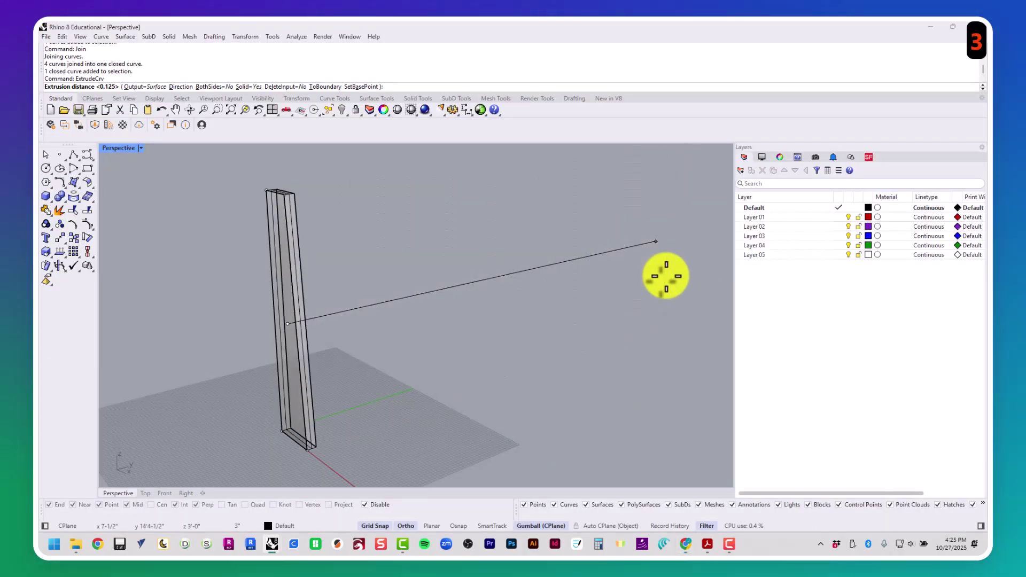
text(-5/)
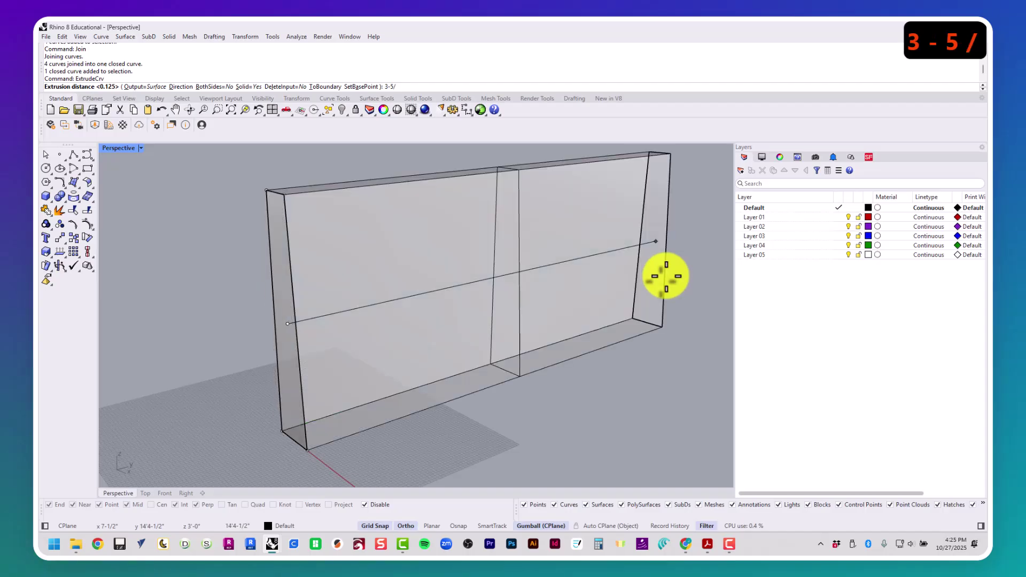
text(8)
key(Return)
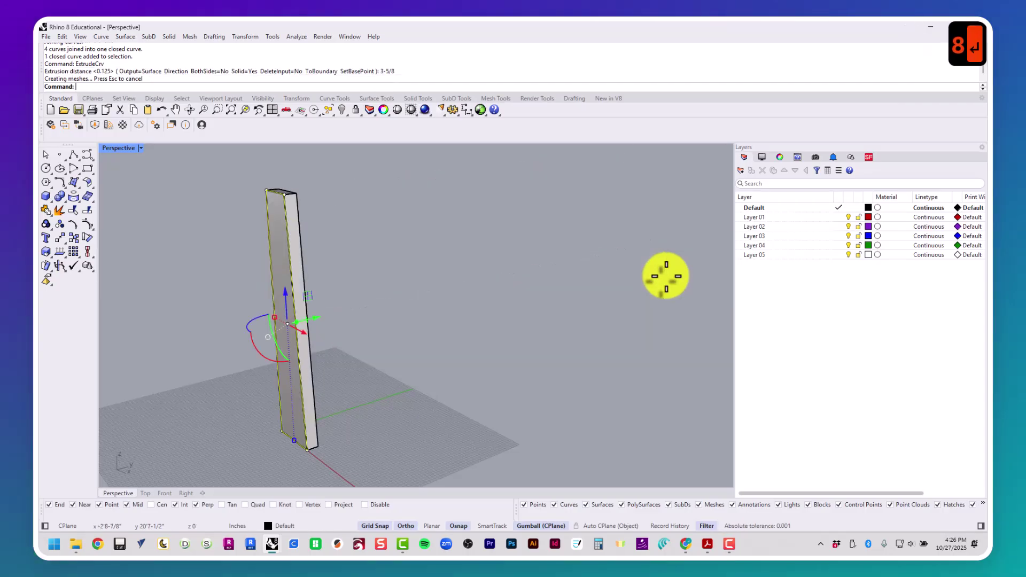
click(666, 275)
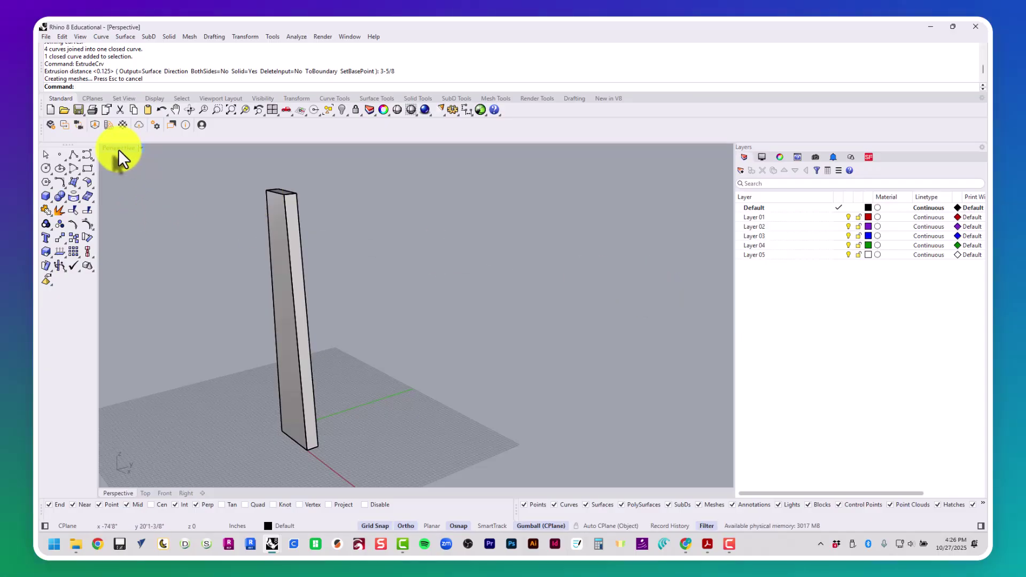
Step: Switch to the photo album, reopen the dimensioned shelving sketch and check the plan view's width dimension before returning to Rhino
key(alt+Tab)
key(alt+Tab)
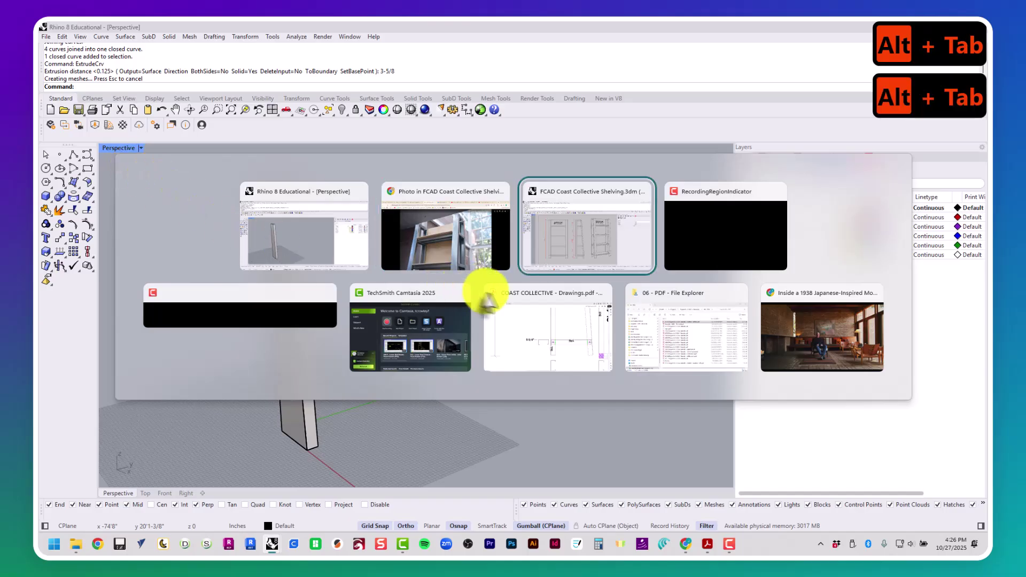
click(436, 226)
key(Escape)
scroll(886, 286, down, 10)
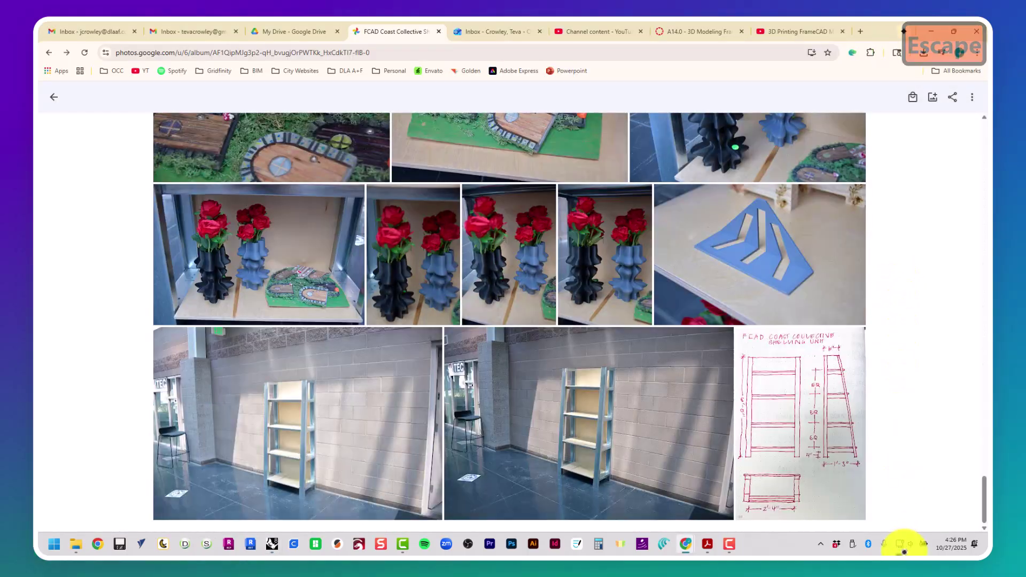
click(820, 475)
scroll(451, 509, up, 5)
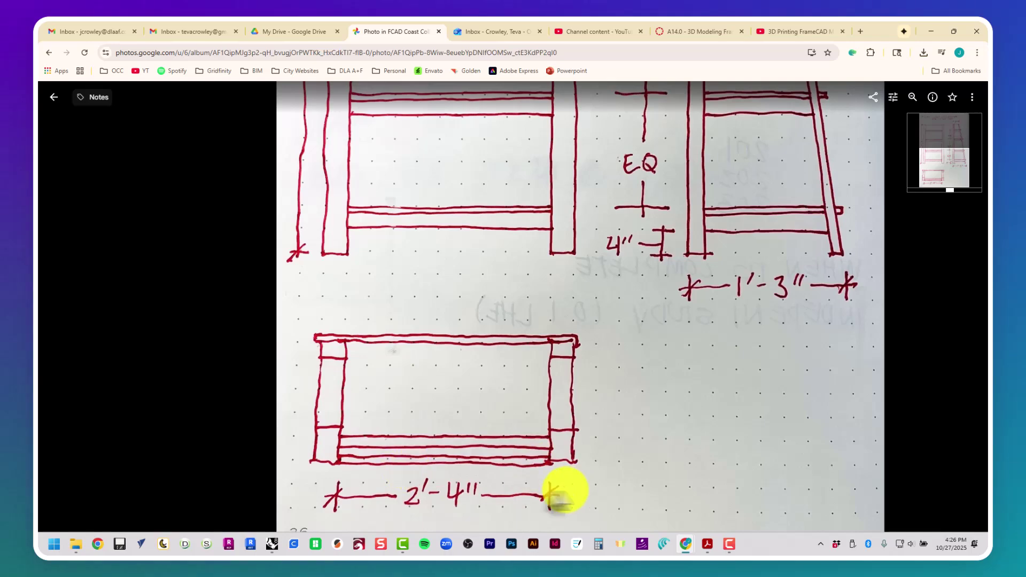
key(alt+Tab)
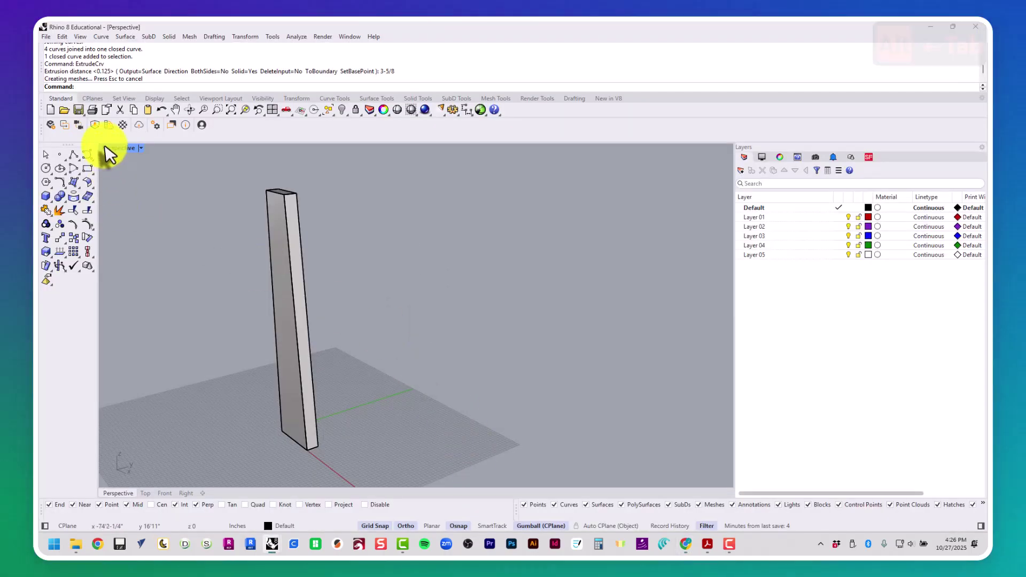
Step: In the maximized Top view, draw a horizontal guide line about 4'10-3/4" long from the side frame's back left corner
double_click(105, 148)
double_click(106, 148)
scroll(262, 279, down, 5)
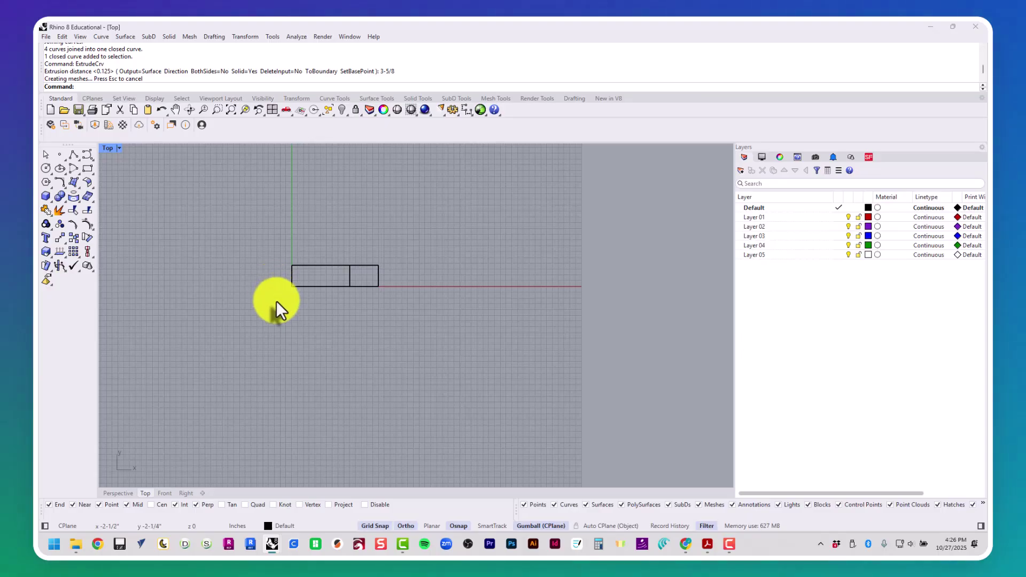
right_drag(276, 301, 277, 346)
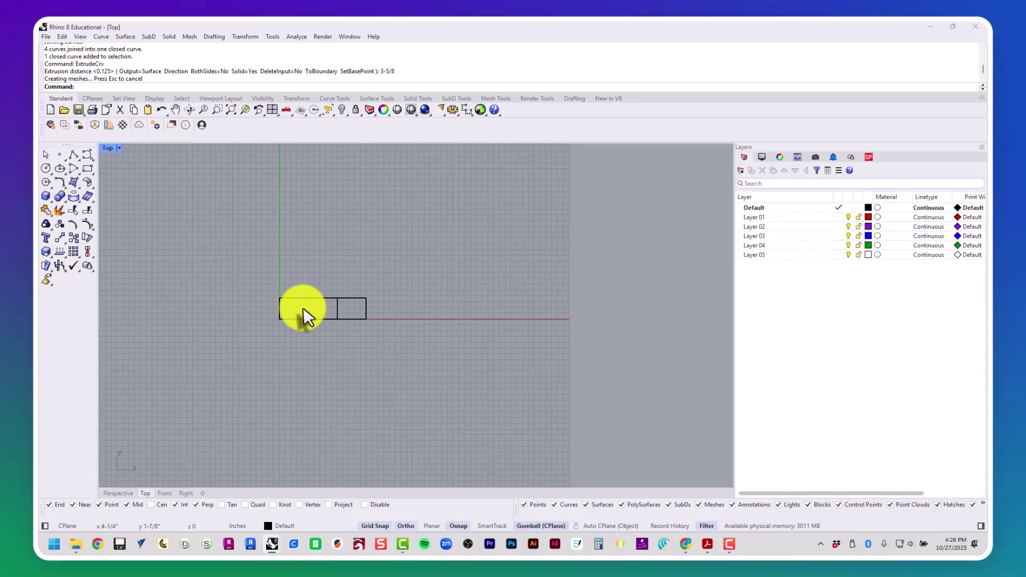
scroll(302, 304, up, 1)
right_drag(309, 304, 307, 357)
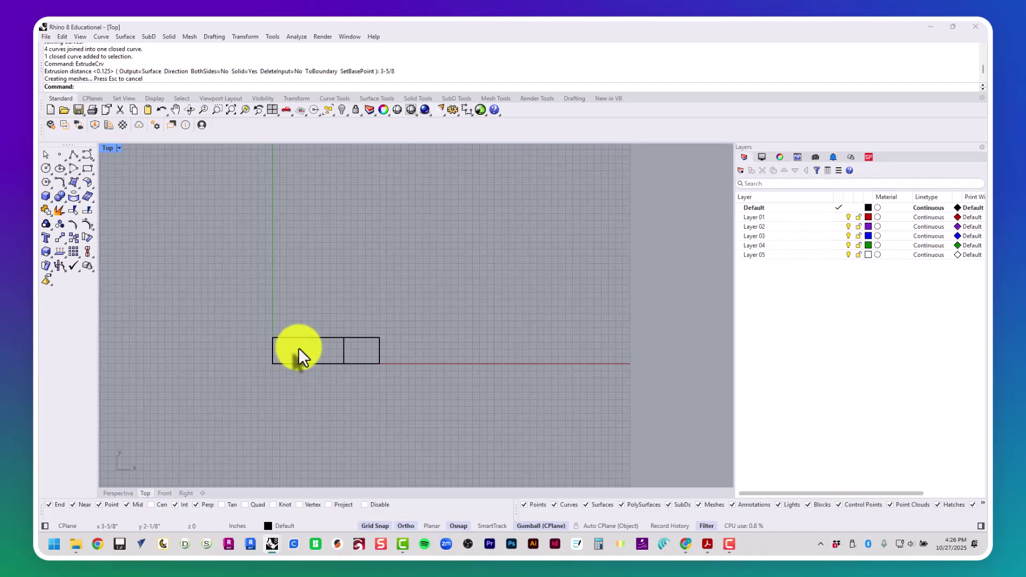
click(73, 155)
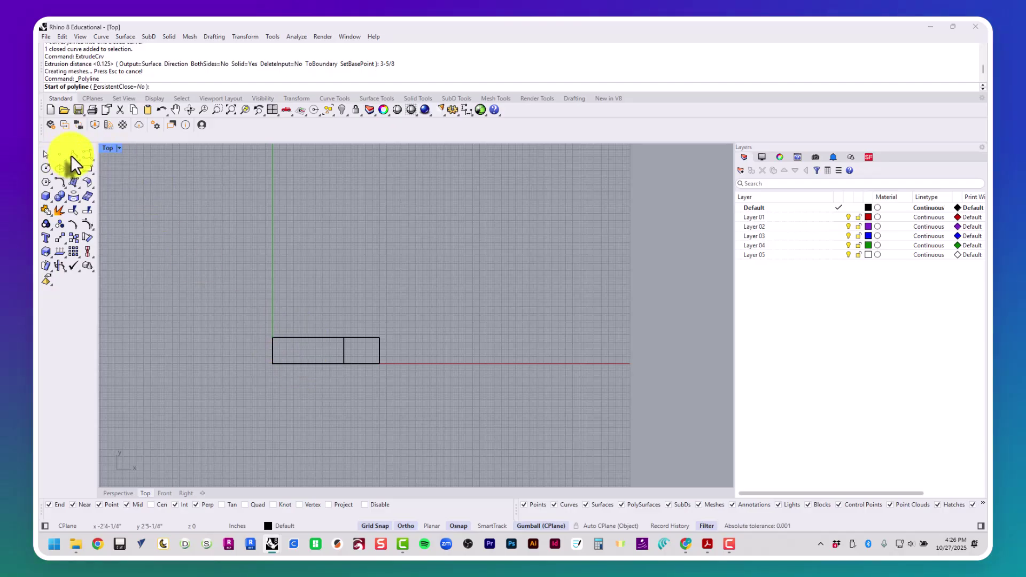
click(273, 338)
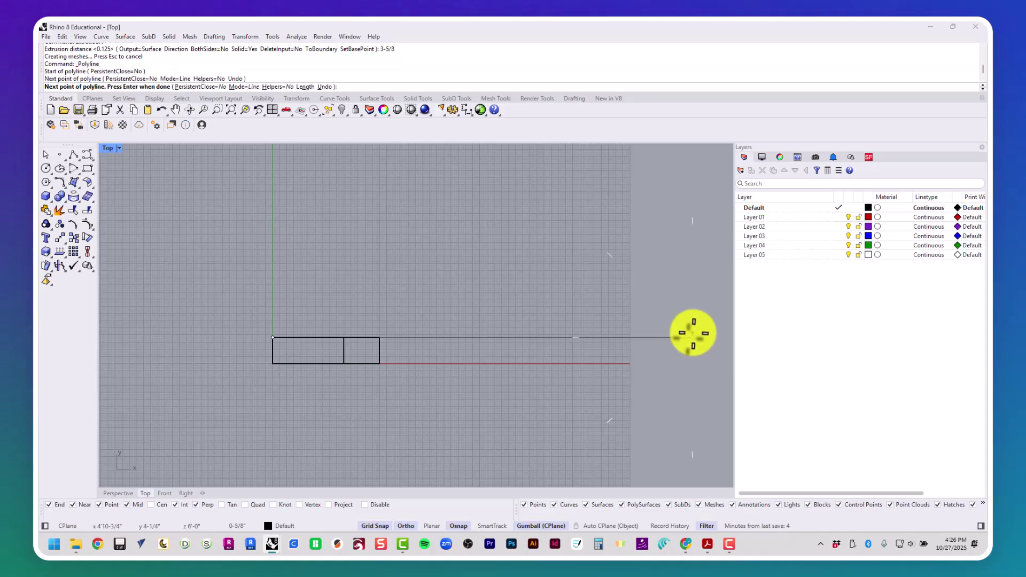
key(Return)
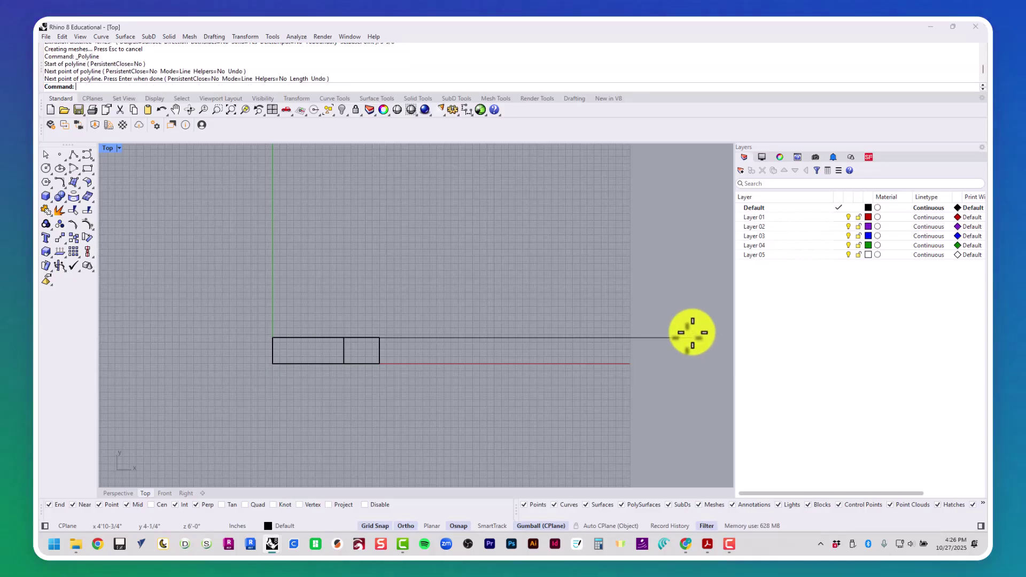
Step: Offset the guide line 2'4" toward the back, then select both lines to show the spacing and deselect them
text(of)
key(Return)
text(2'4)
key(Return)
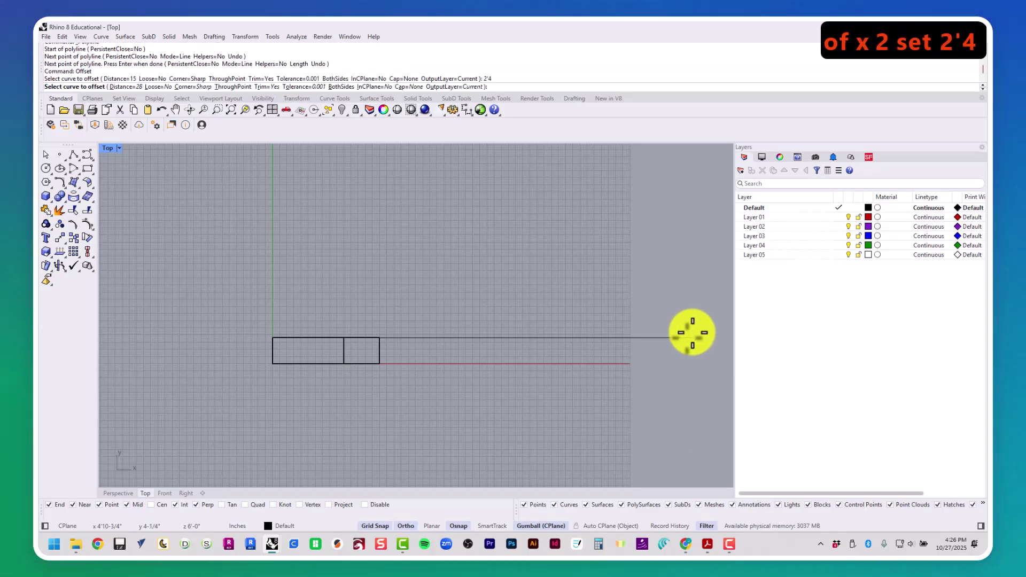
click(664, 338)
click(645, 213)
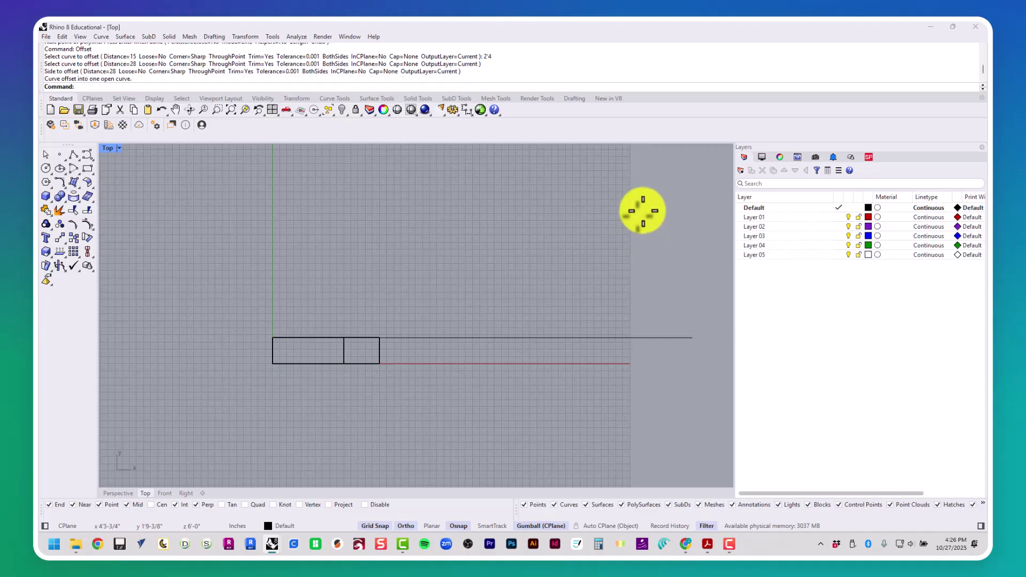
scroll(580, 350, down, 3)
scroll(566, 349, down, 2)
scroll(492, 348, up, 4)
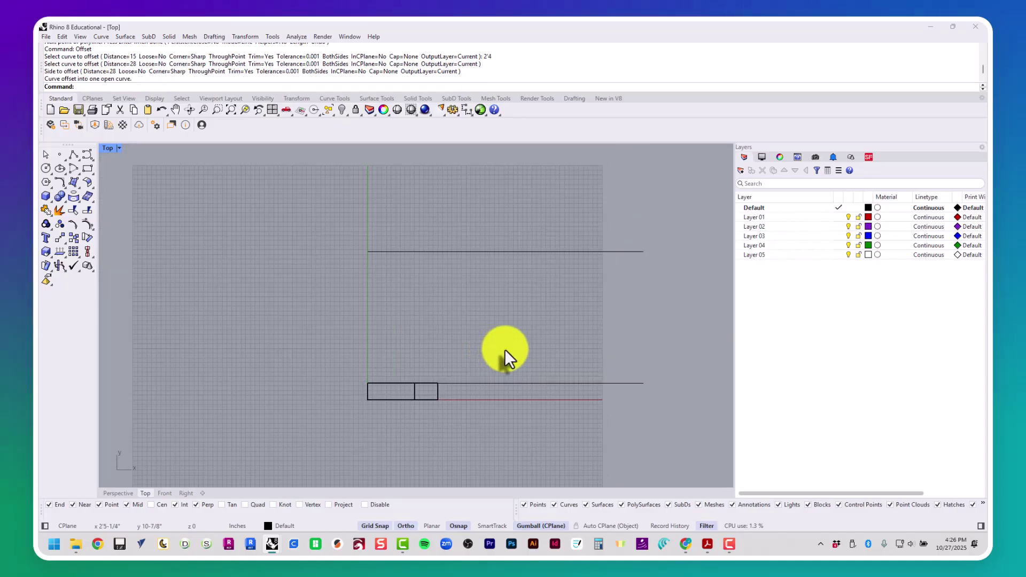
key(Escape)
key(Escape)
key(Escape)
drag(537, 405, 505, 244)
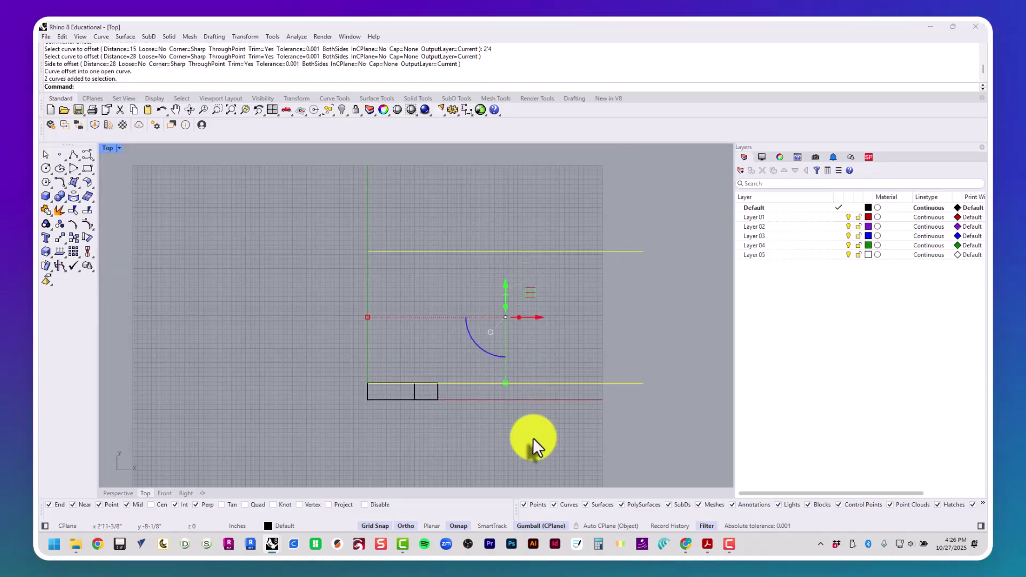
key(Escape)
key(Escape)
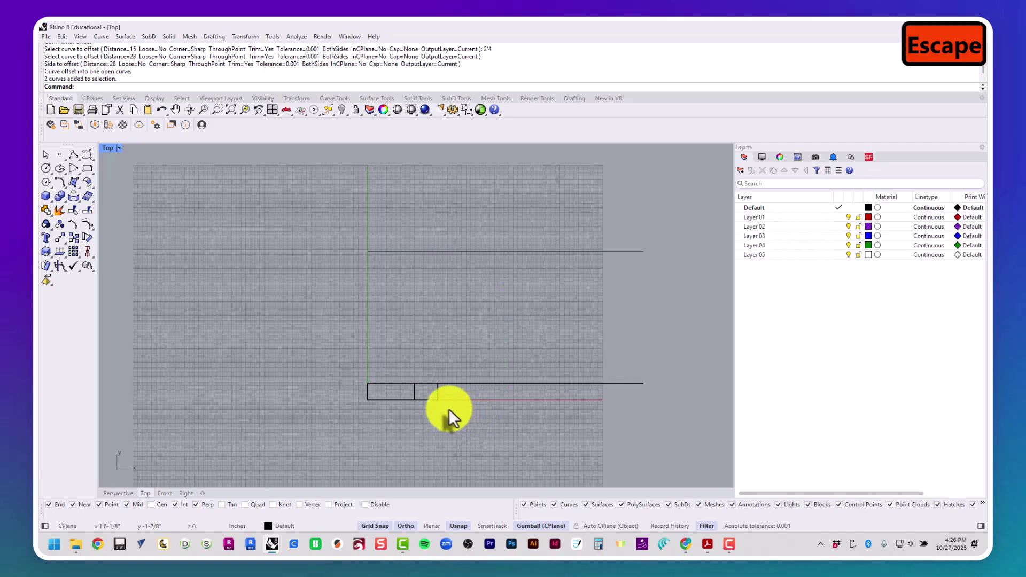
Step: Try to copy the side frame solid from its front right corner in plan to the offset guide line
click(432, 401)
click(435, 393)
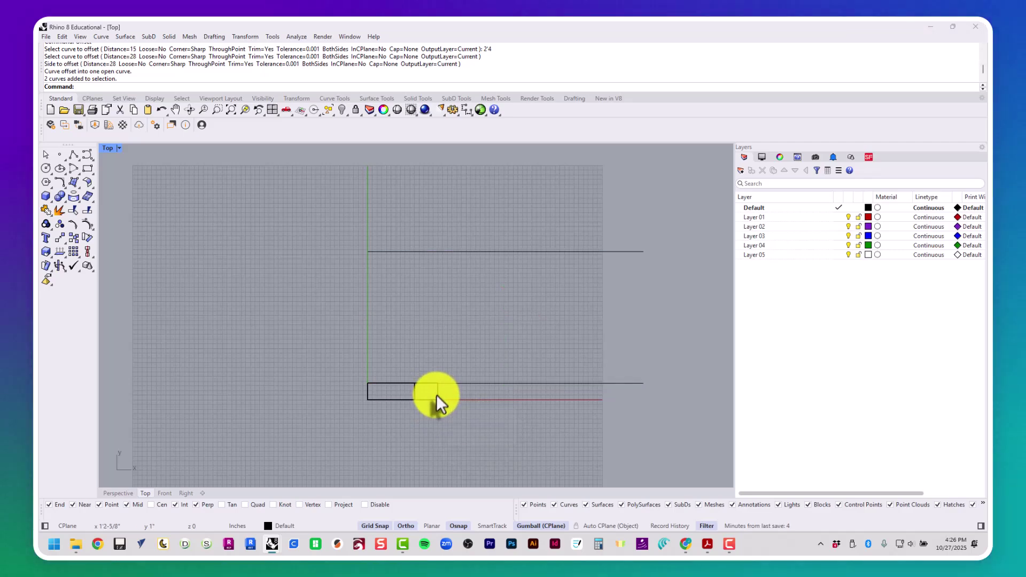
click(437, 395)
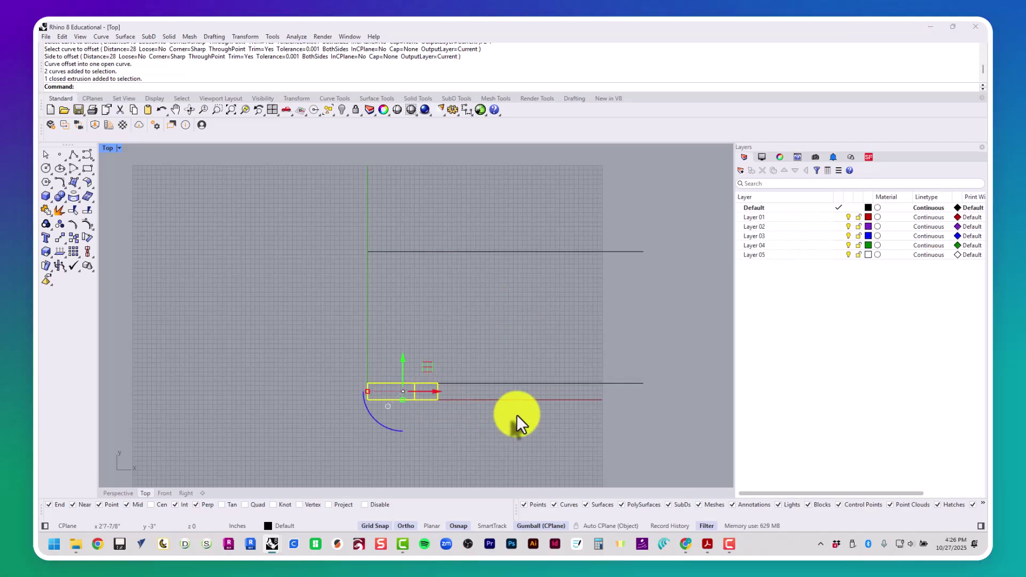
text(copy)
key(Return)
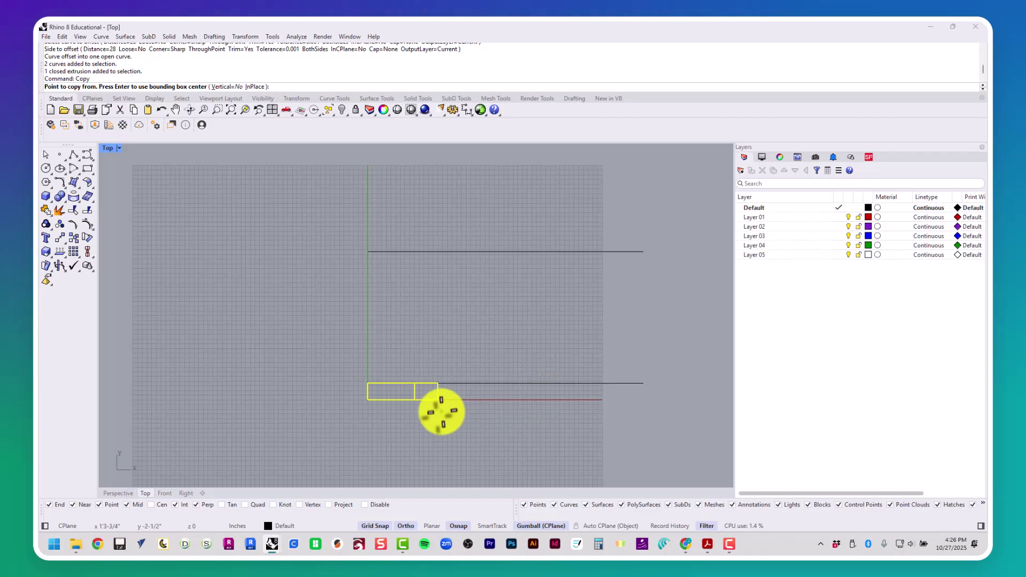
click(441, 408)
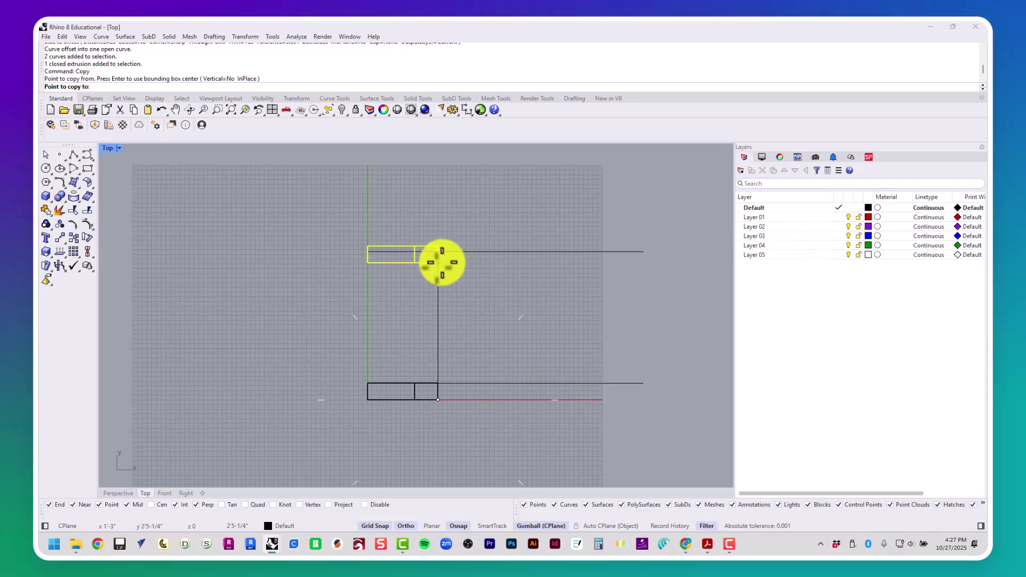
click(441, 256)
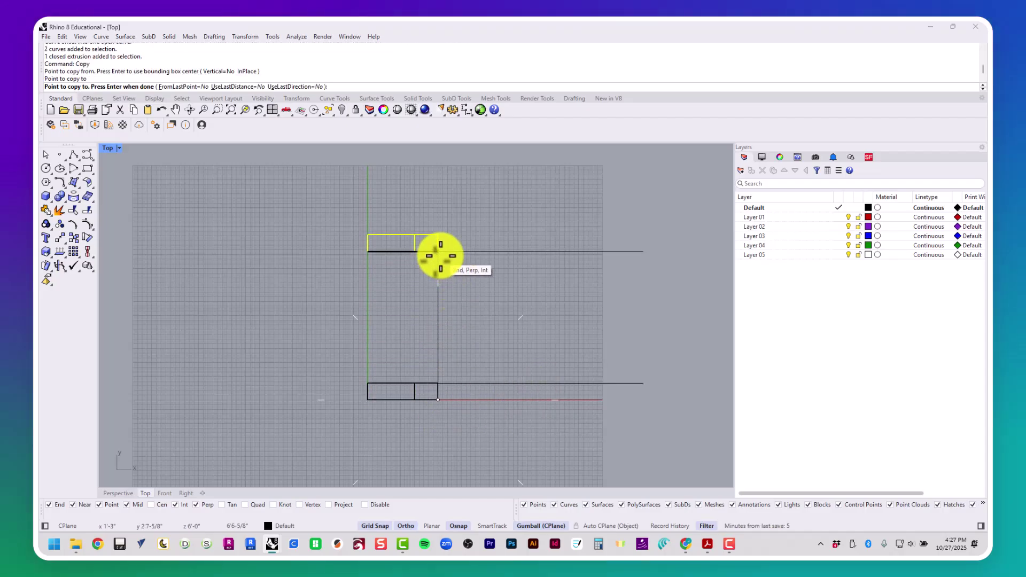
key(Escape)
key(Escape)
Step: Check the frame copy in the four-viewport layout and undo it
double_click(108, 148)
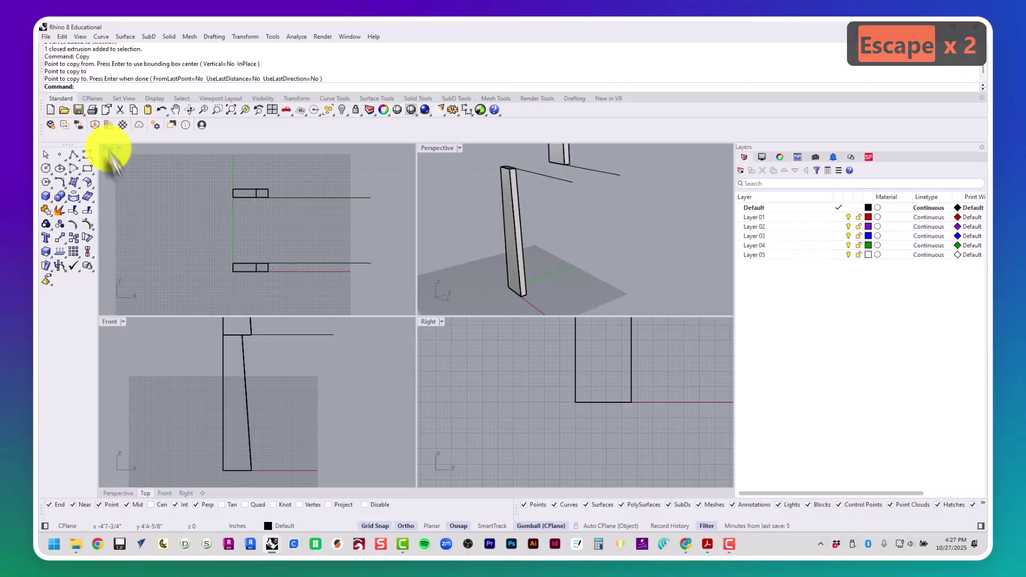
right_drag(451, 279, 507, 299)
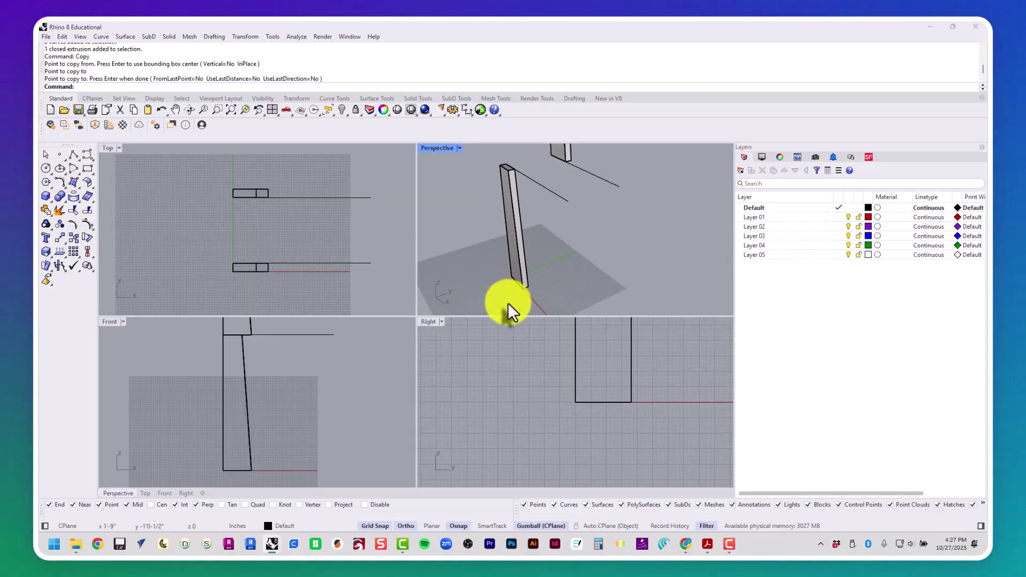
key(ctrl+z)
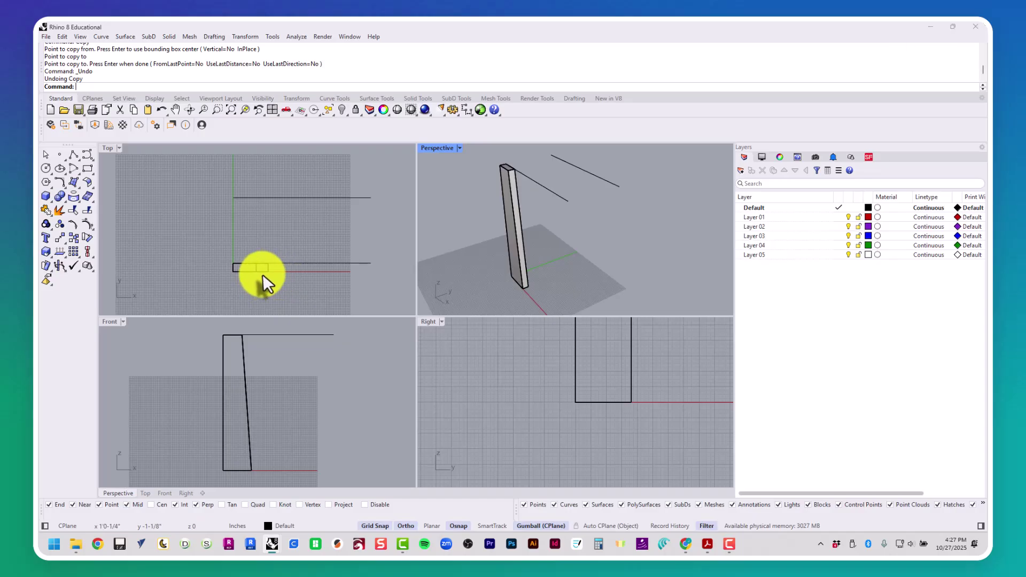
click(271, 294)
text(copy)
key(Return)
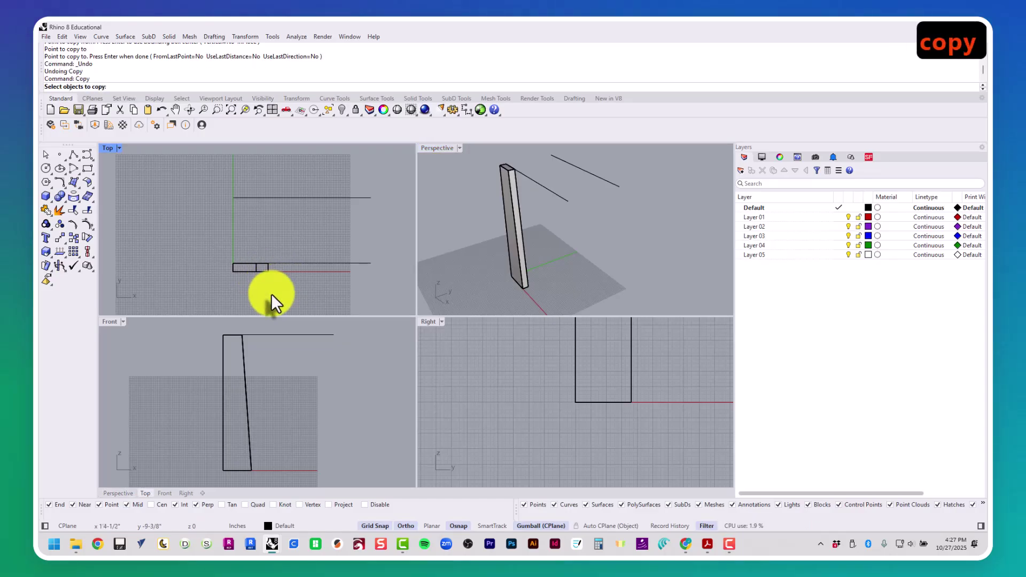
click(266, 272)
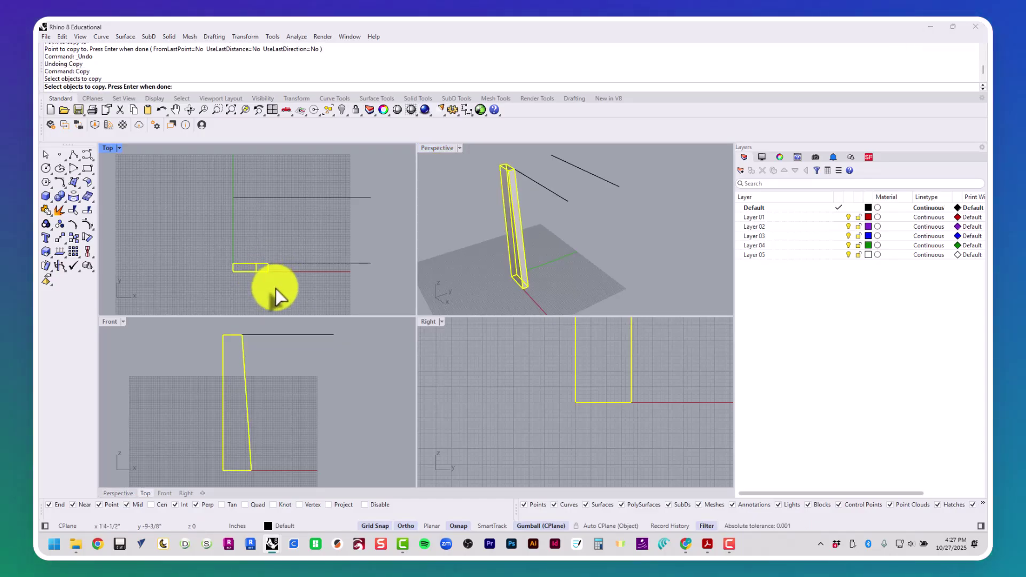
right_click(275, 292)
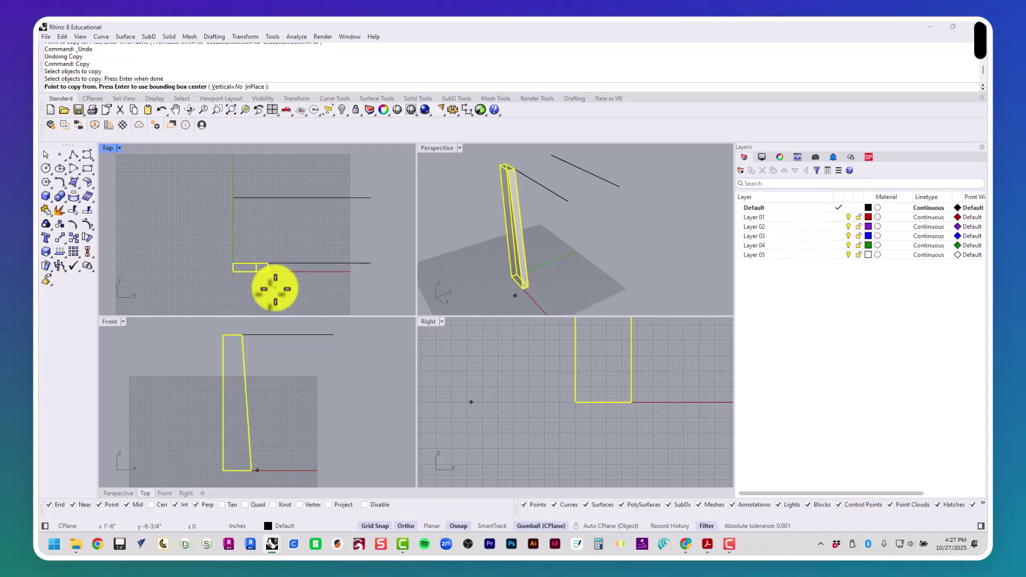
click(230, 264)
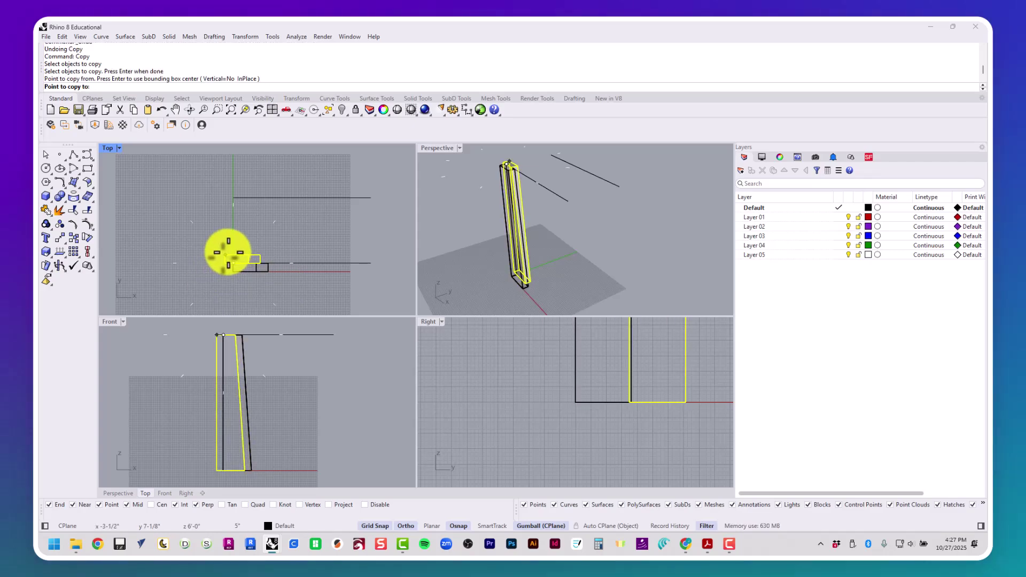
key(Escape)
Step: Copy the frame extrusion from its front left corner to the left end of the offset guide line
right_click(235, 281)
click(239, 278)
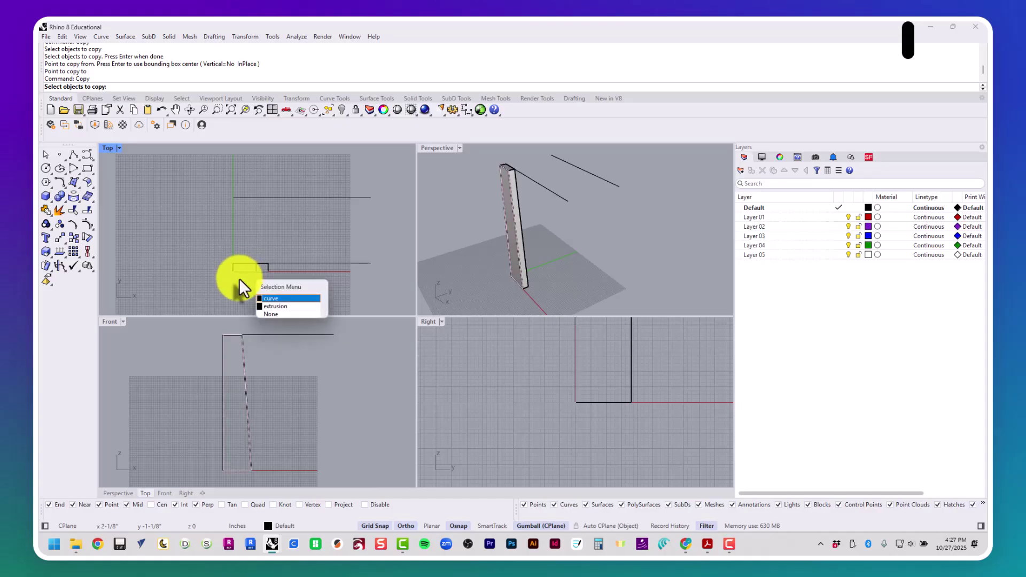
click(265, 307)
key(Return)
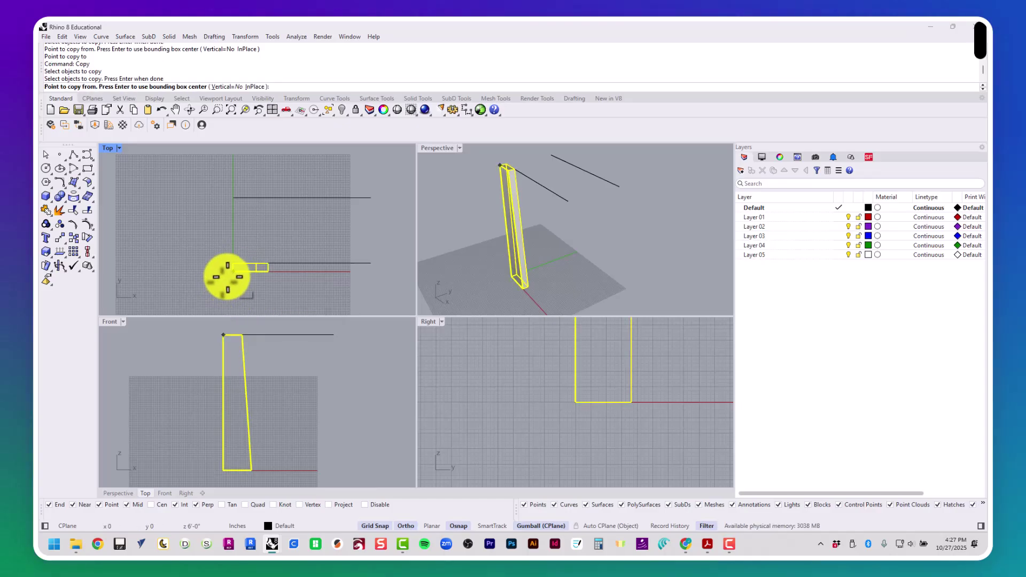
click(230, 275)
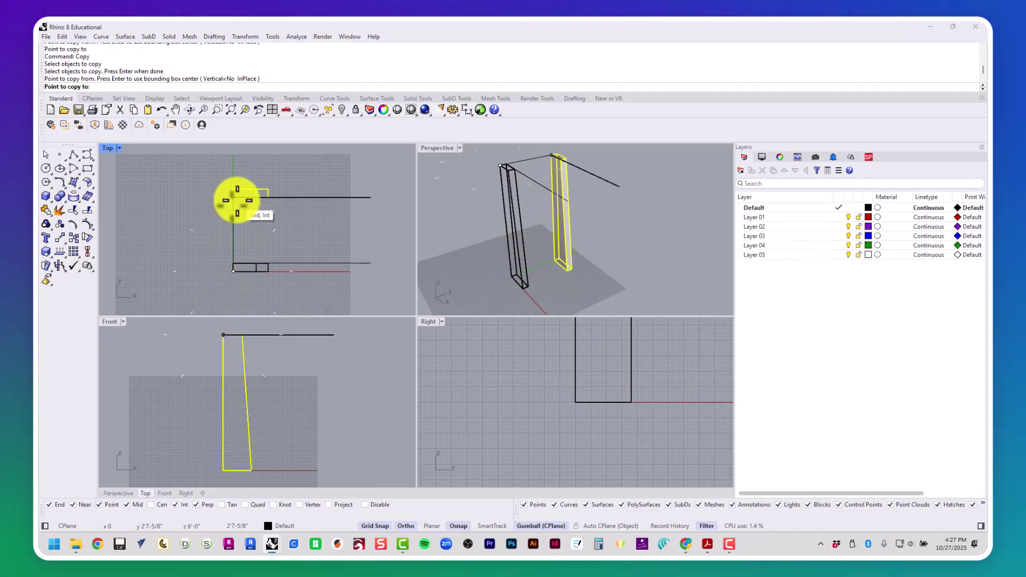
click(235, 199)
key(Escape)
key(Escape)
key(Escape)
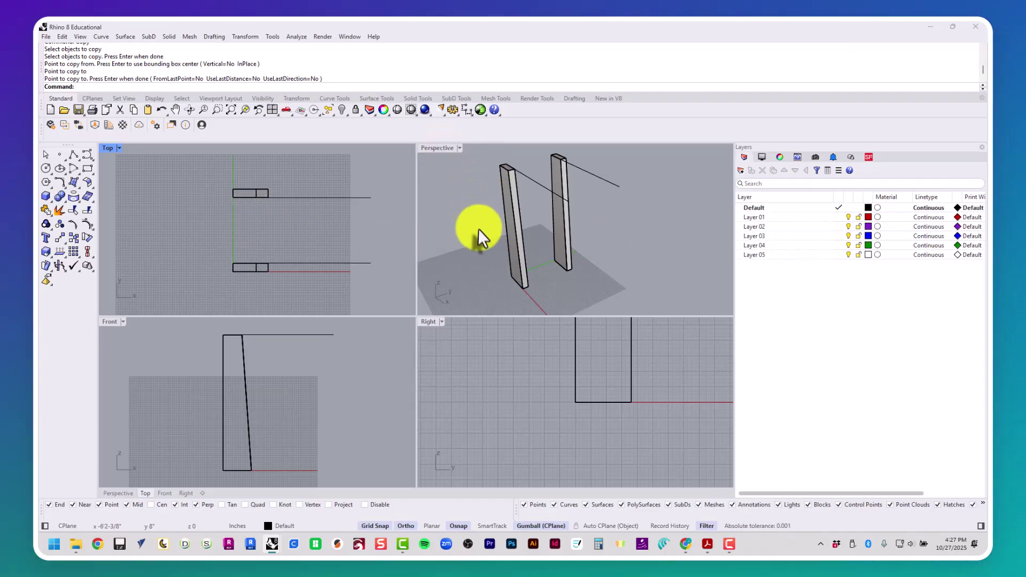
Step: Delete the copied rear frame in the Perspective view
scroll(499, 246, down, 2)
shift+right_drag(498, 246, 543, 267)
click(583, 252)
key(Delete)
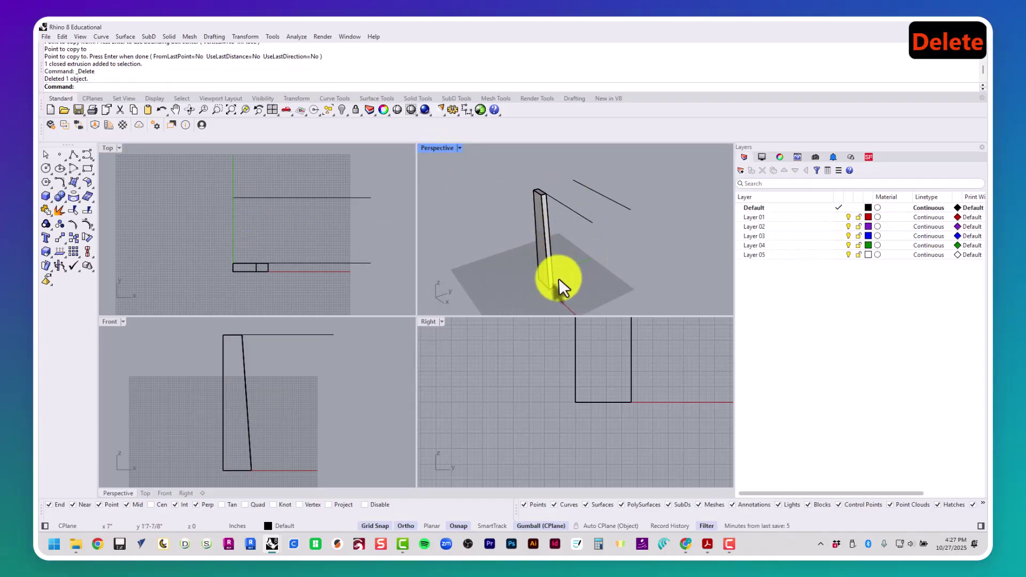
Step: Try copying the frame from its base's front right corner to the offset guide line, and undo that copy
click(537, 257)
key(Return)
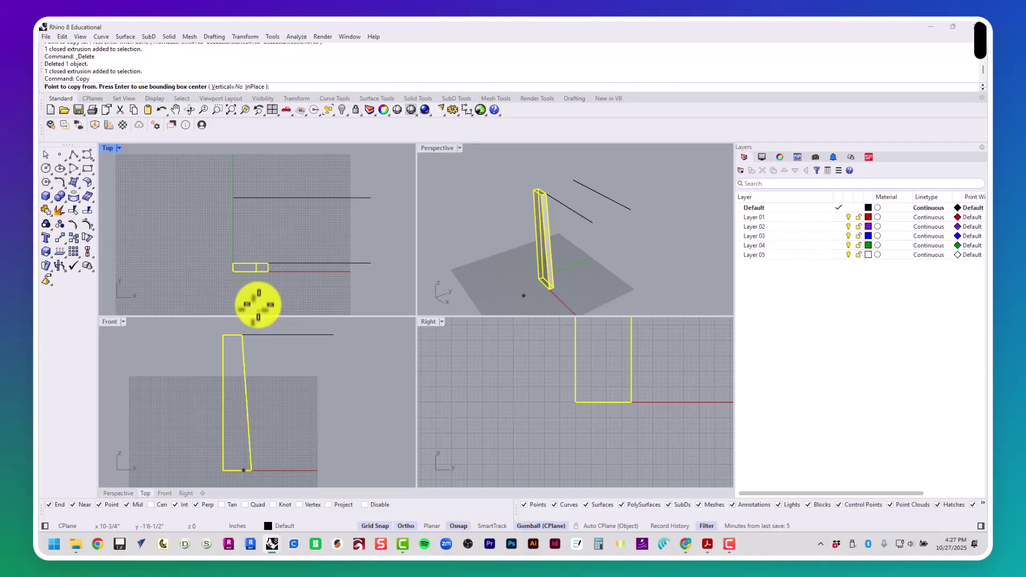
click(271, 275)
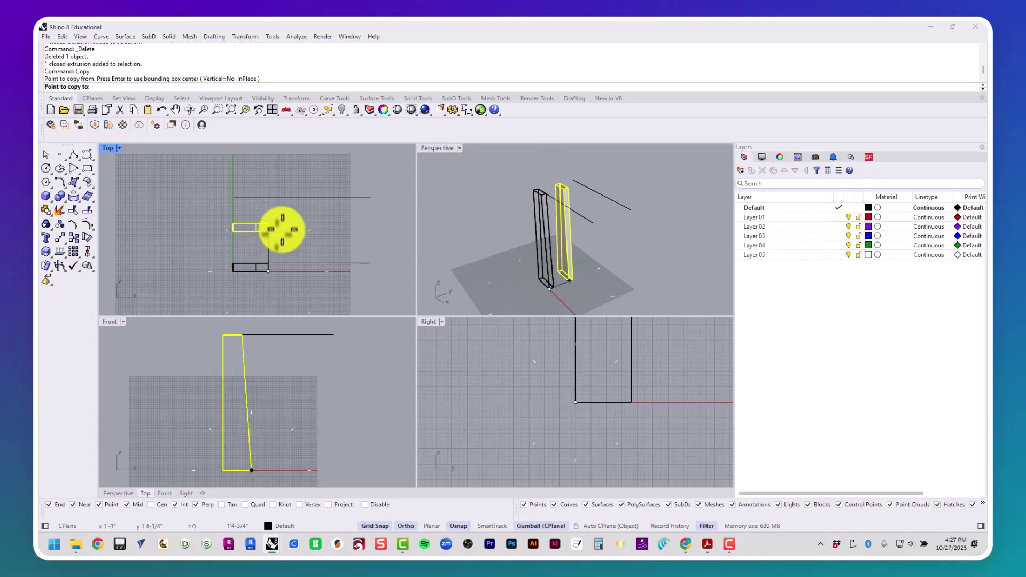
click(269, 202)
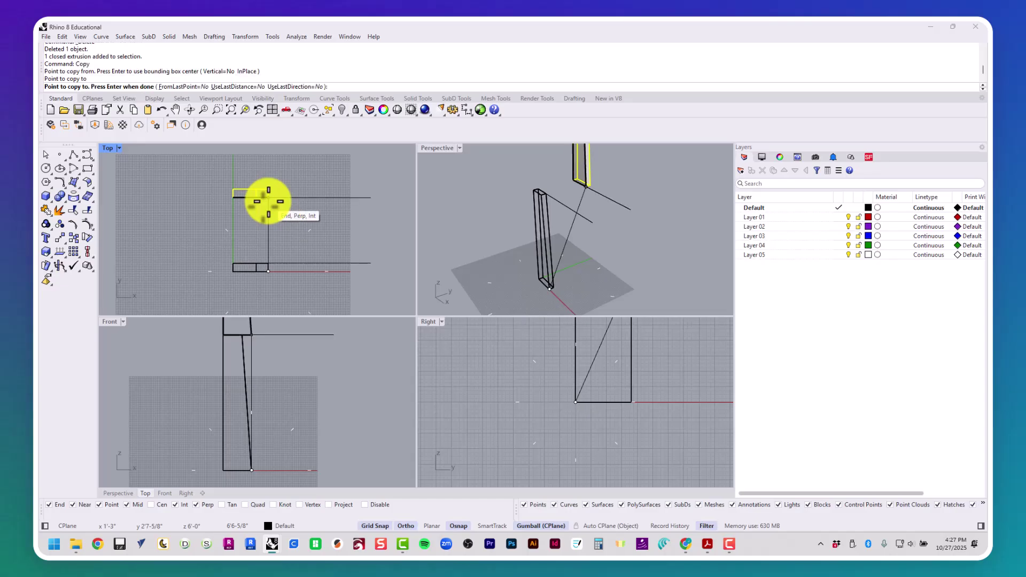
key(Escape)
key(Escape)
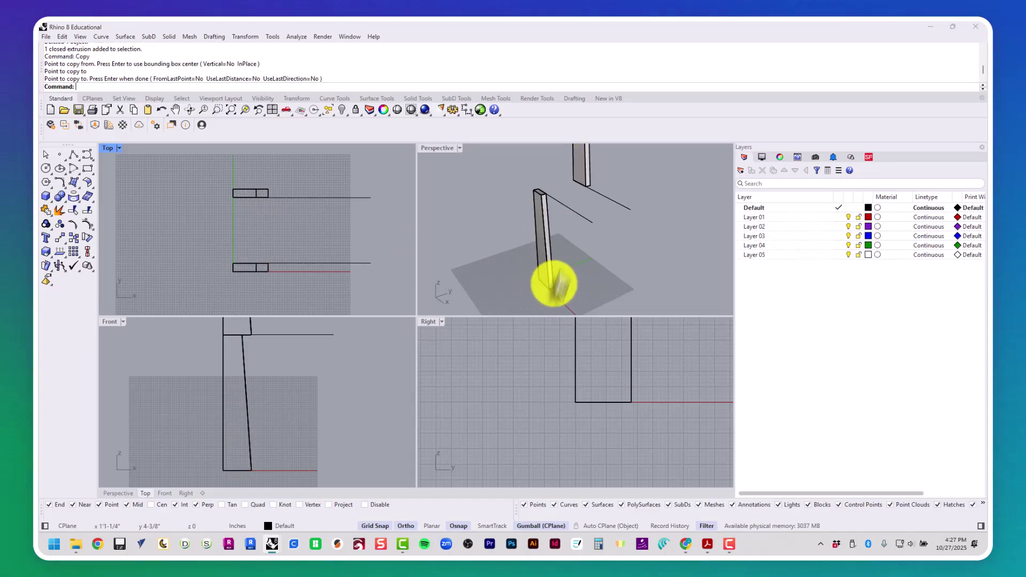
key(ctrl+z)
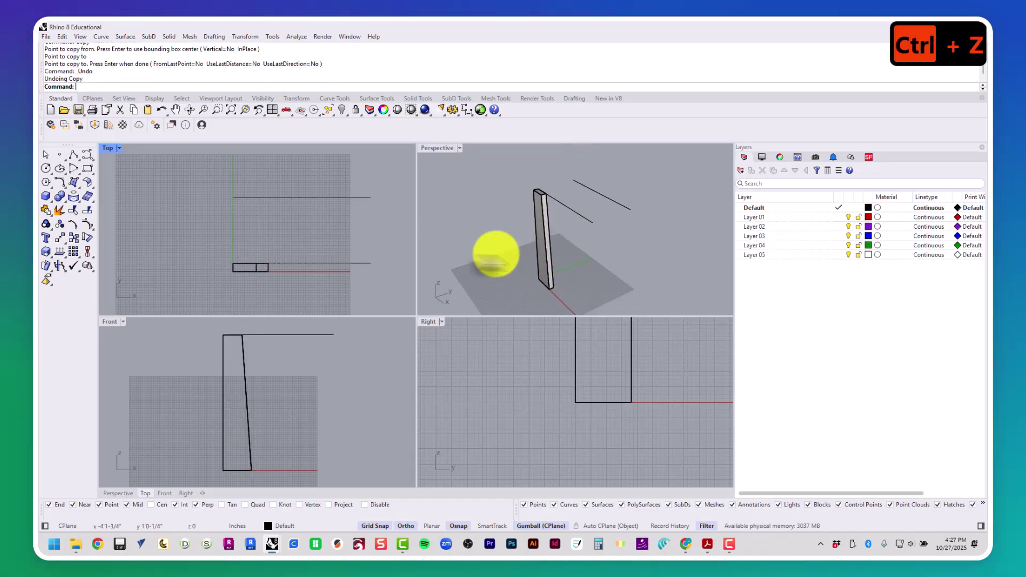
Step: Copy the remaining frame solid from its upper front left corner to the left end of the offset guide line
click(541, 241)
key(Return)
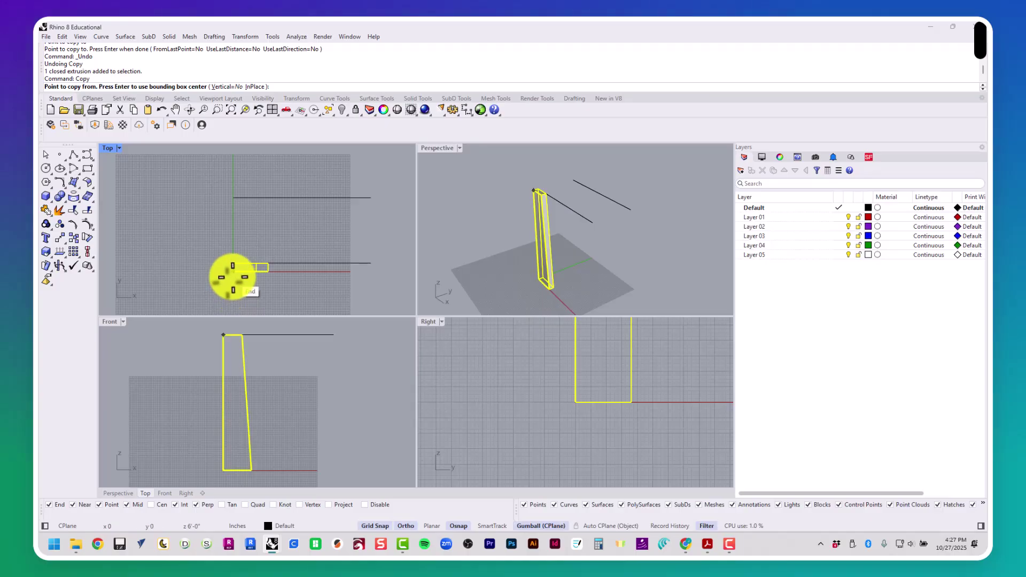
click(232, 278)
click(229, 196)
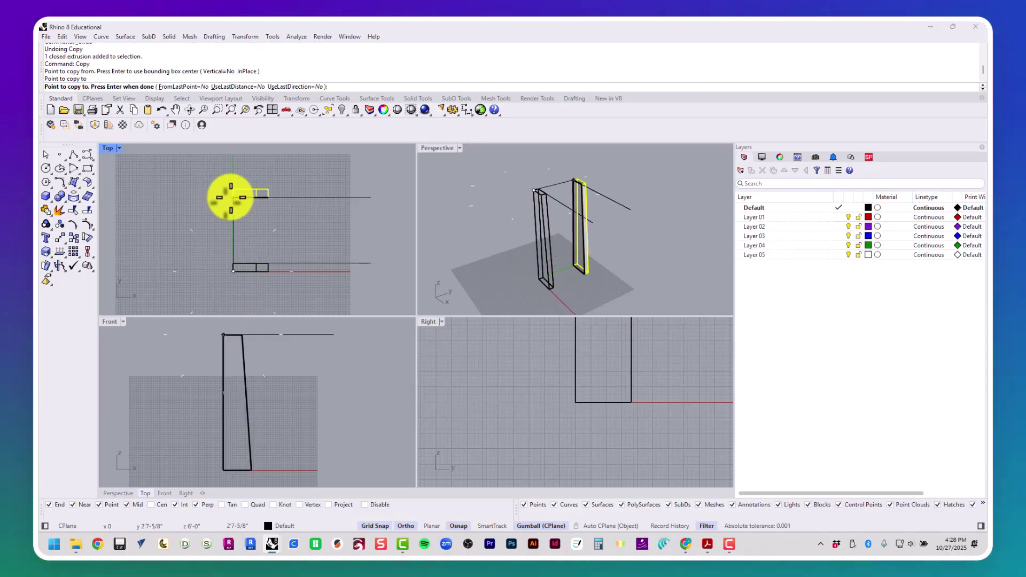
Step: Finish copying the frame at the offset guide line and clear the selection
key(Return)
key(Escape)
key(Escape)
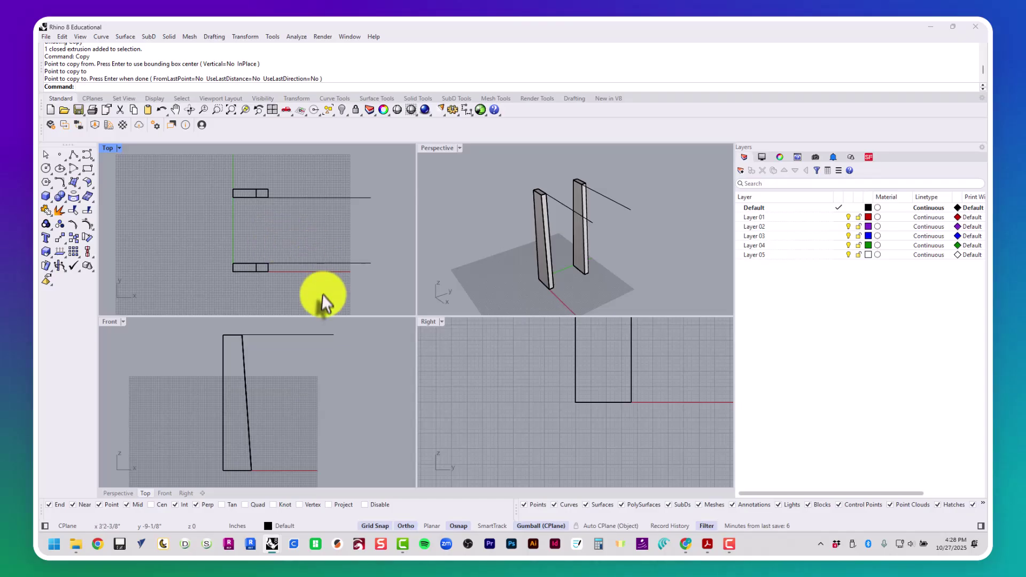
drag(322, 293, 292, 172)
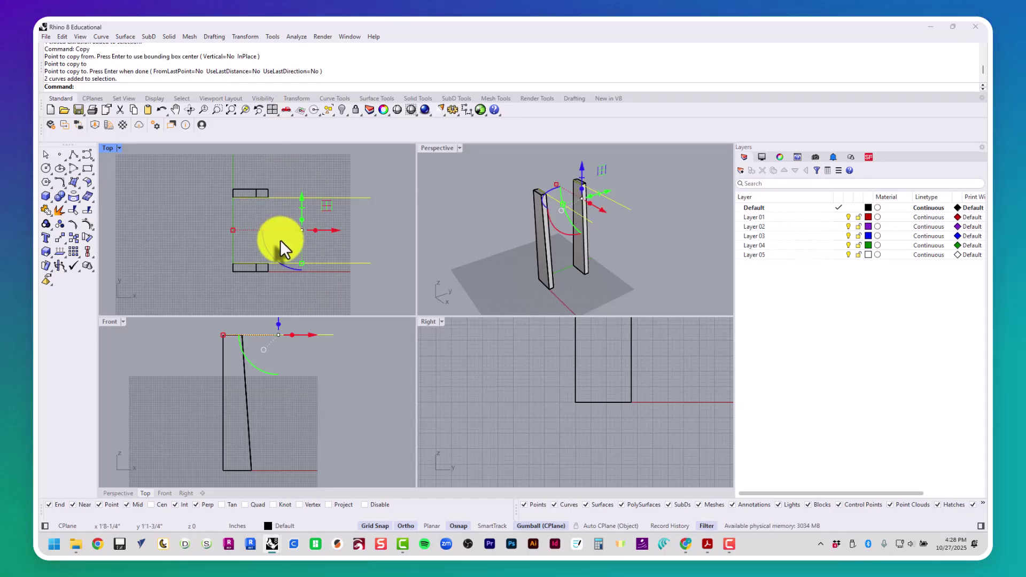
key(Escape)
key(Escape)
key(Escape)
key(Escape)
key(Escape)
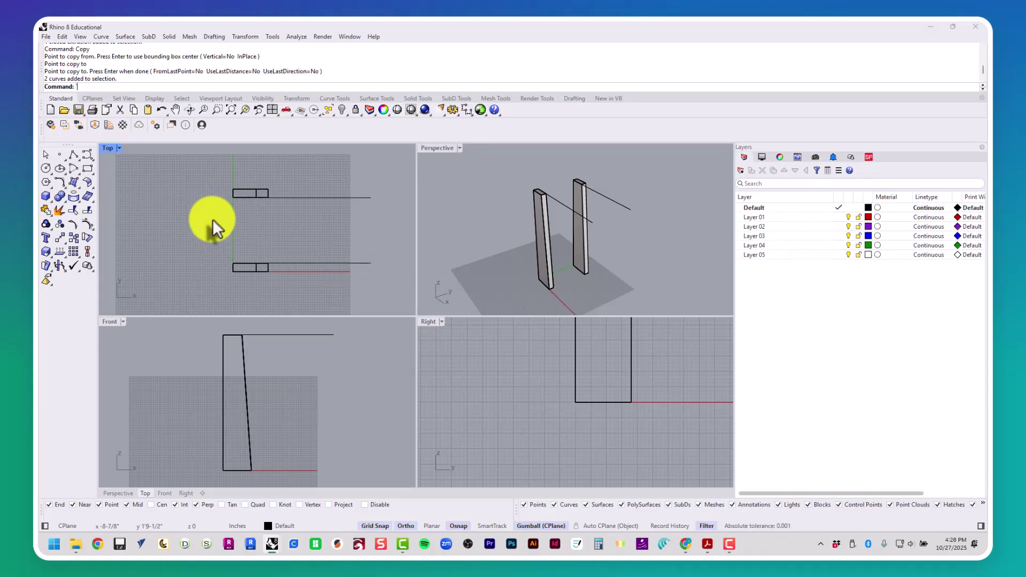
drag(218, 282, 233, 182)
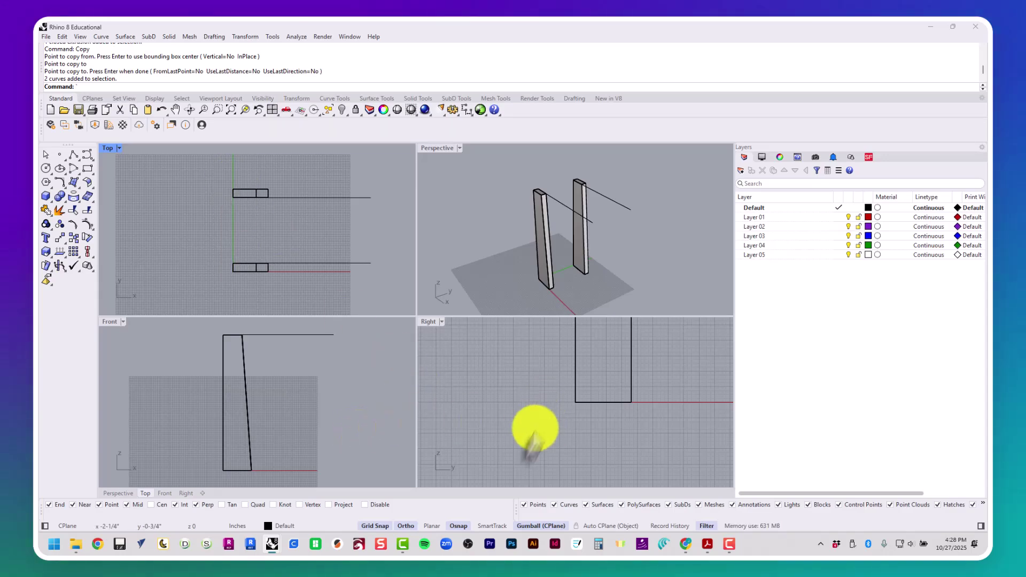
Step: Delete both side frame solids and the two guide lines in the Perspective view, keeping the tapered profile curve
right_drag(539, 289, 590, 169)
drag(590, 168, 546, 219)
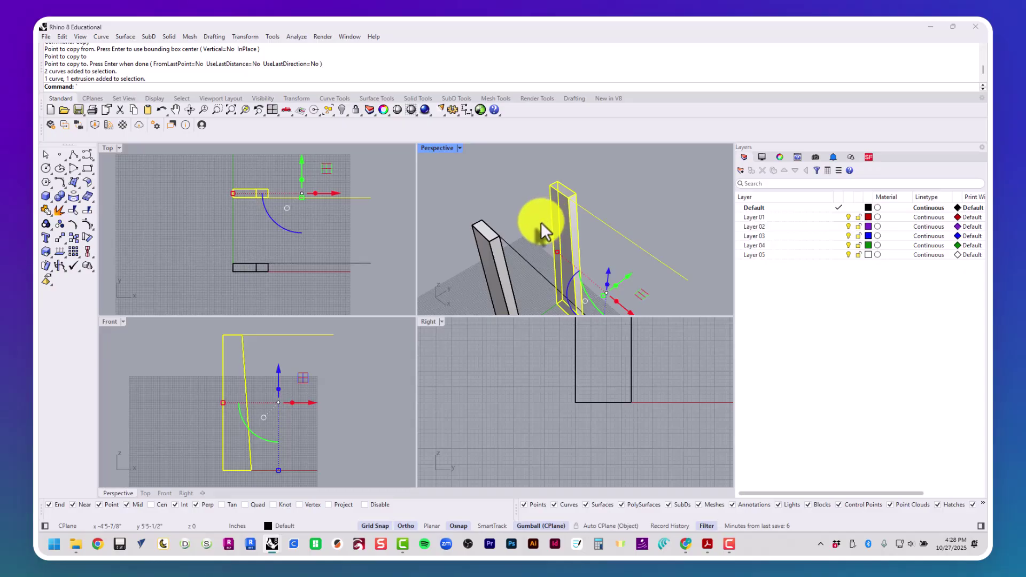
key(Delete)
click(541, 257)
key(Delete)
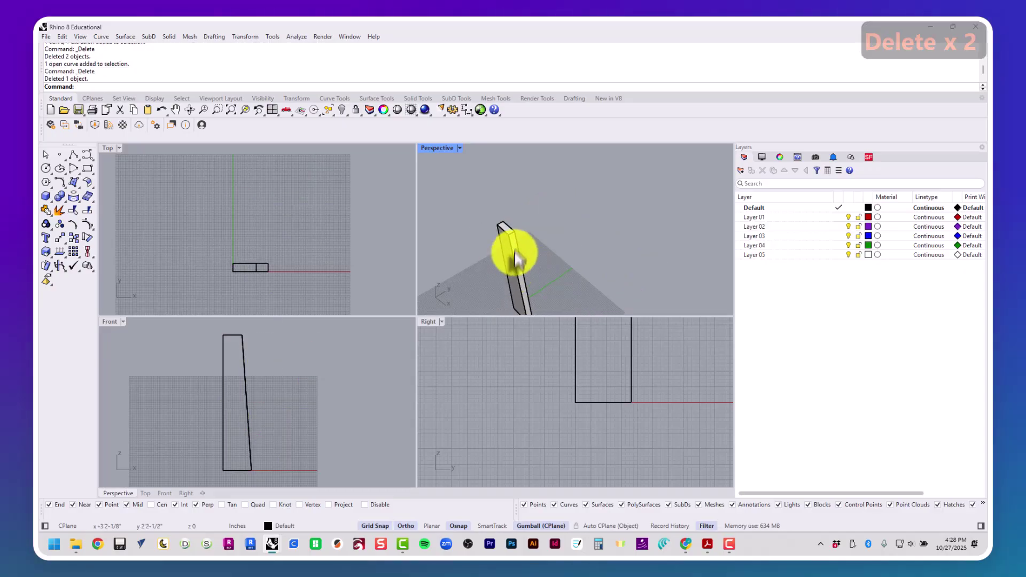
click(517, 242)
key(Delete)
Step: Maximize the Front viewport and leave the tapered profile curve deselected
mouse_move(515, 248)
right_down()
mouse_move(540, 229)
mouse_move(511, 260)
right_up()
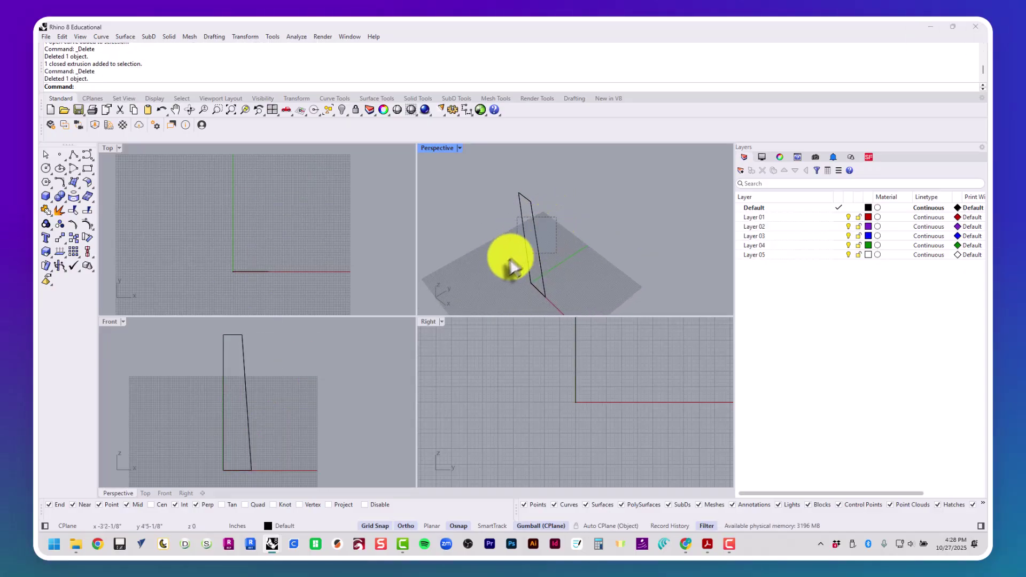
click(523, 260)
key(Delete)
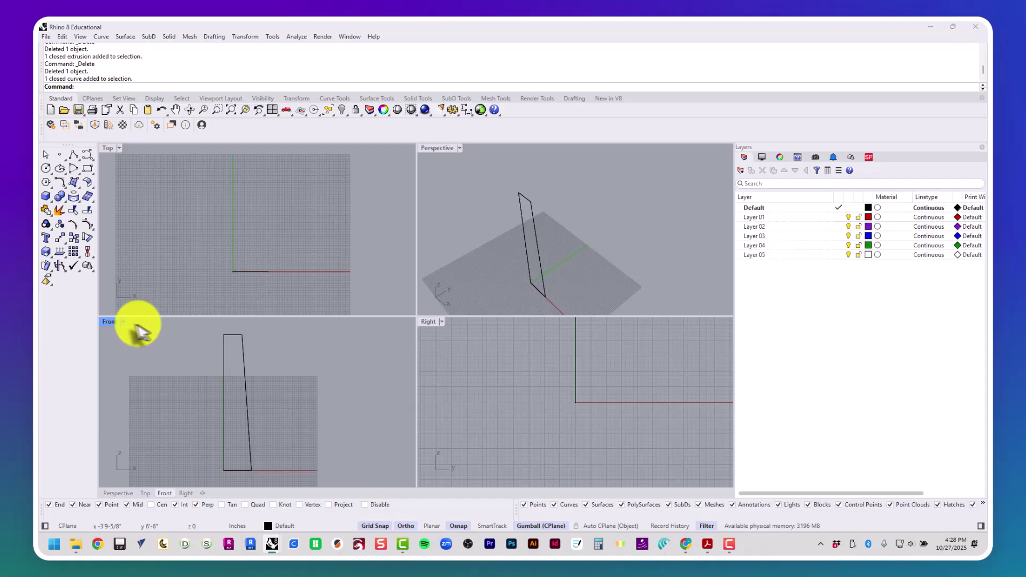
double_click(109, 321)
key(Escape)
key(Escape)
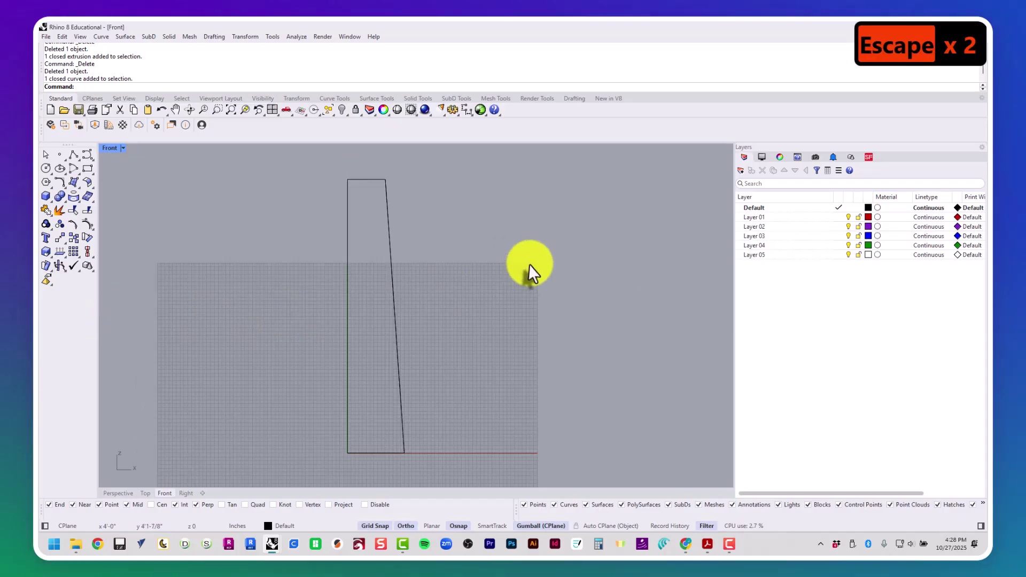
Step: Explode the closed tapered profile curve into separate line segments and clear the selection
click(395, 326)
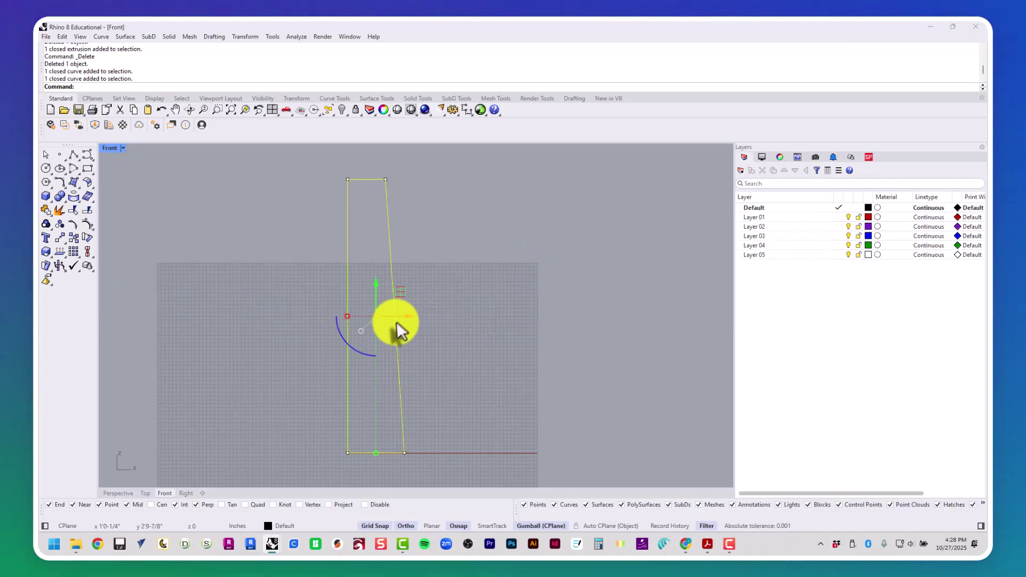
key(Escape)
key(Escape)
key(Escape)
click(391, 272)
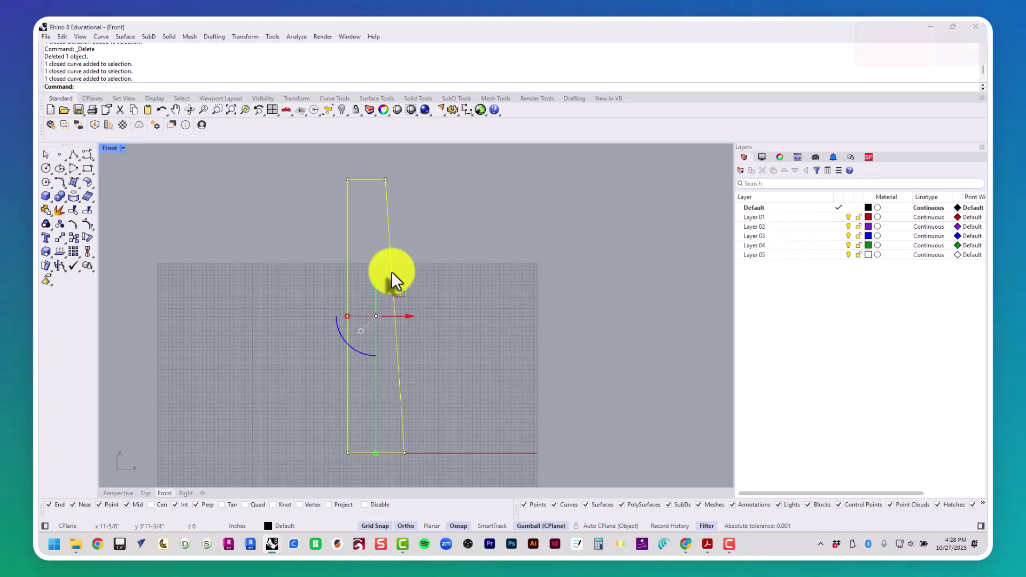
text(explode)
key(Return)
key(Escape)
key(Escape)
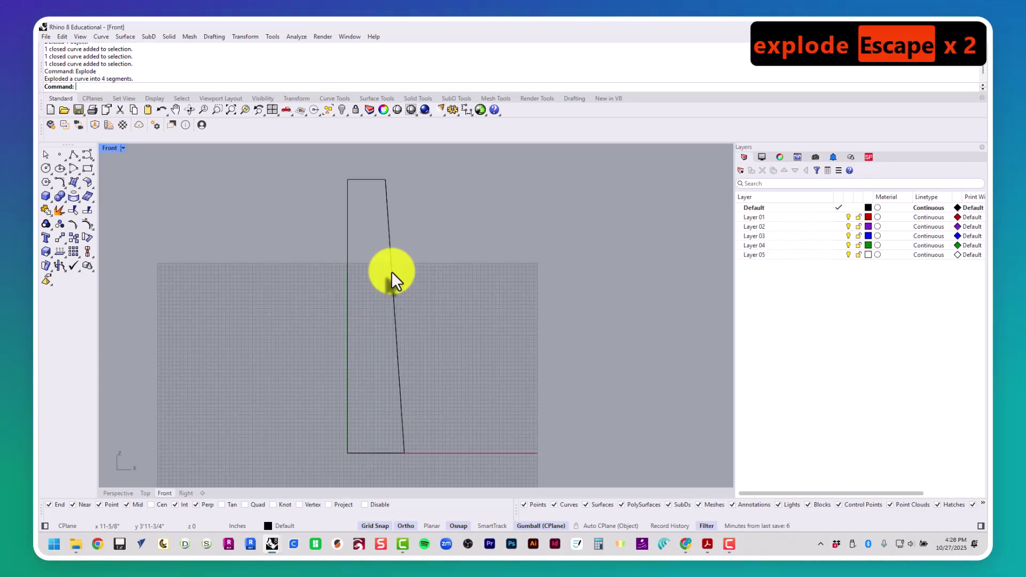
key(Escape)
Step: Offset the profile's vertical back edge 1-5/8" toward the inside of the frame
click(348, 243)
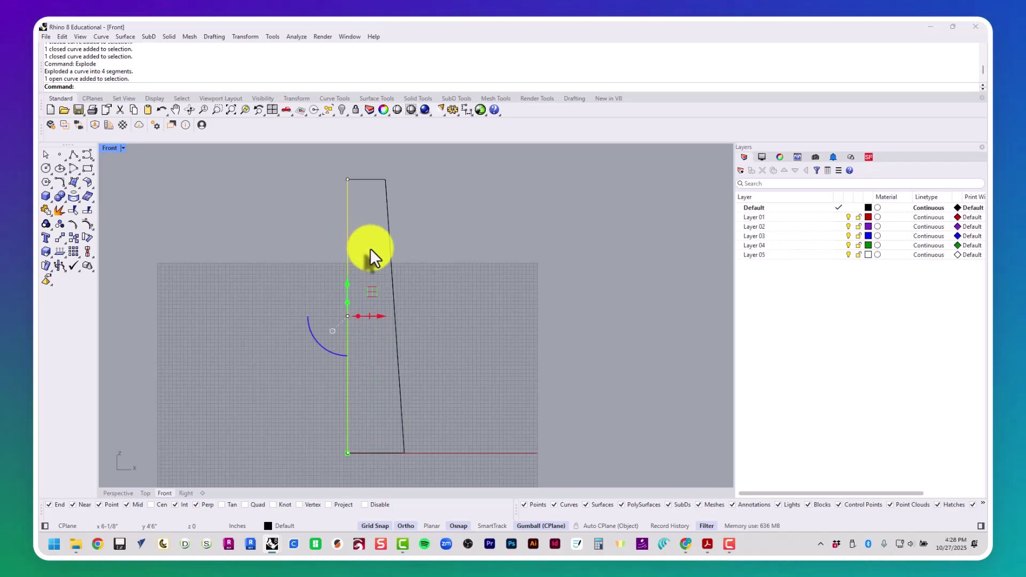
key(Escape)
key(Escape)
key(Escape)
text(offset)
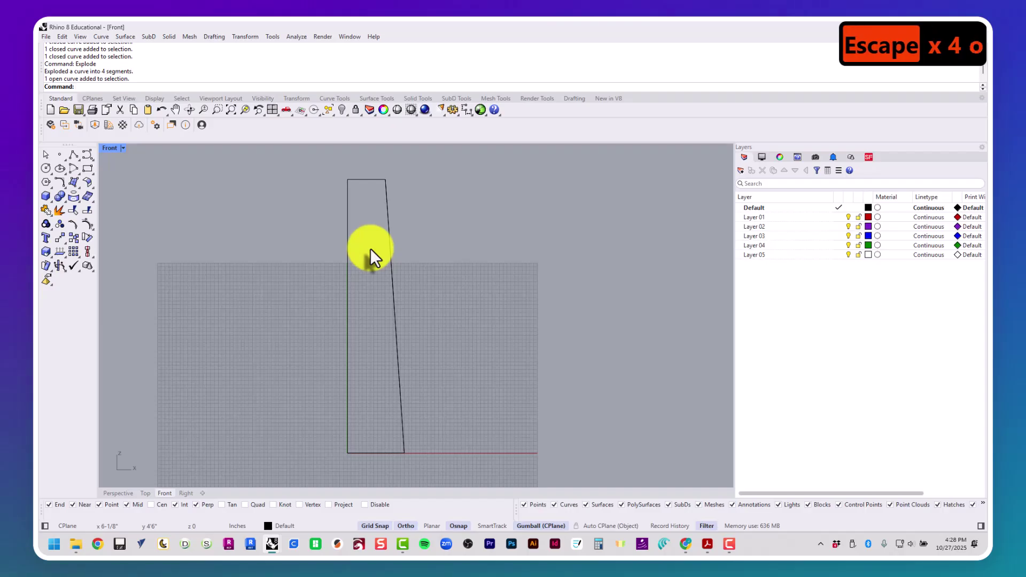
key(Return)
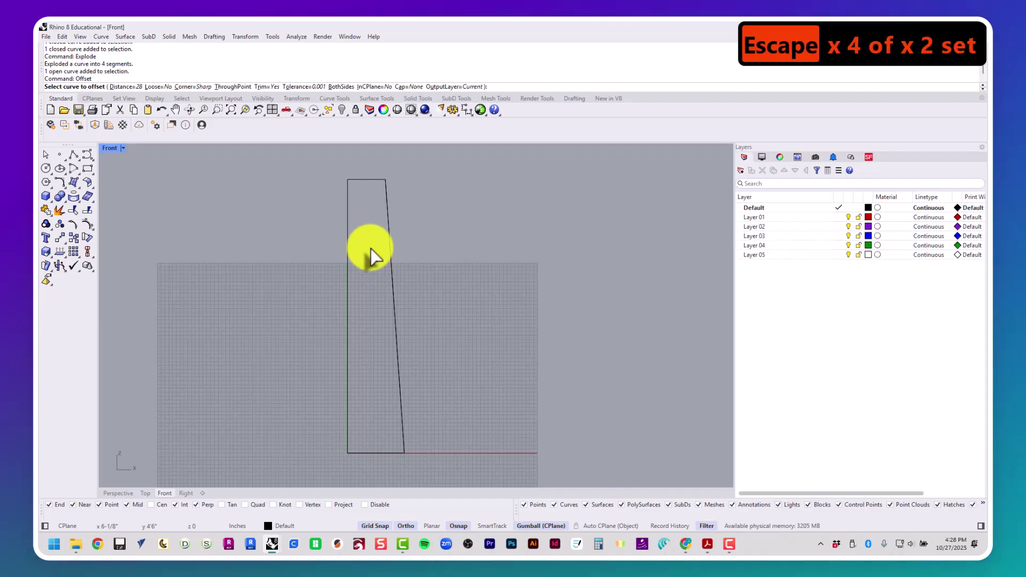
click(348, 229)
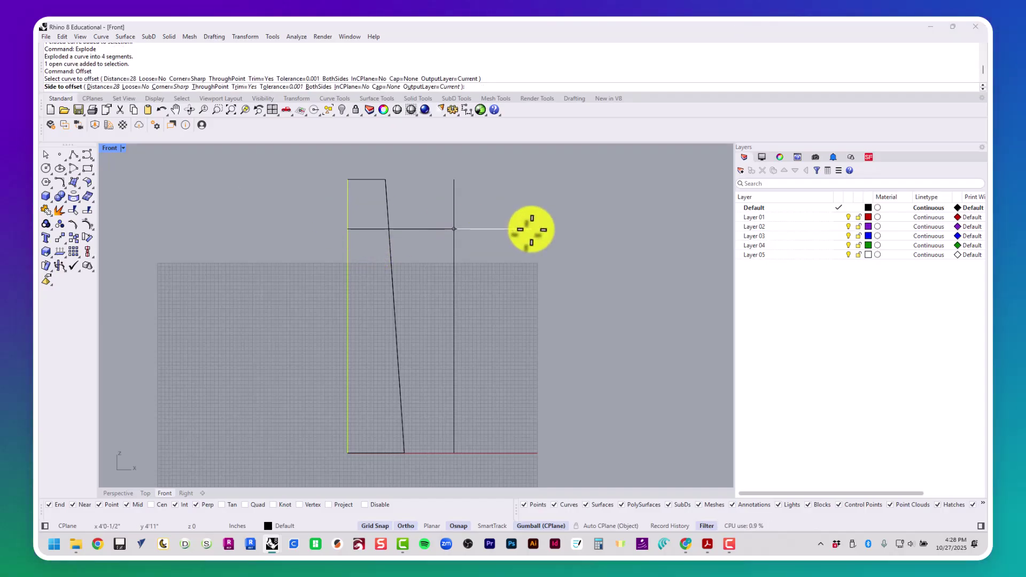
text(1-5/8)
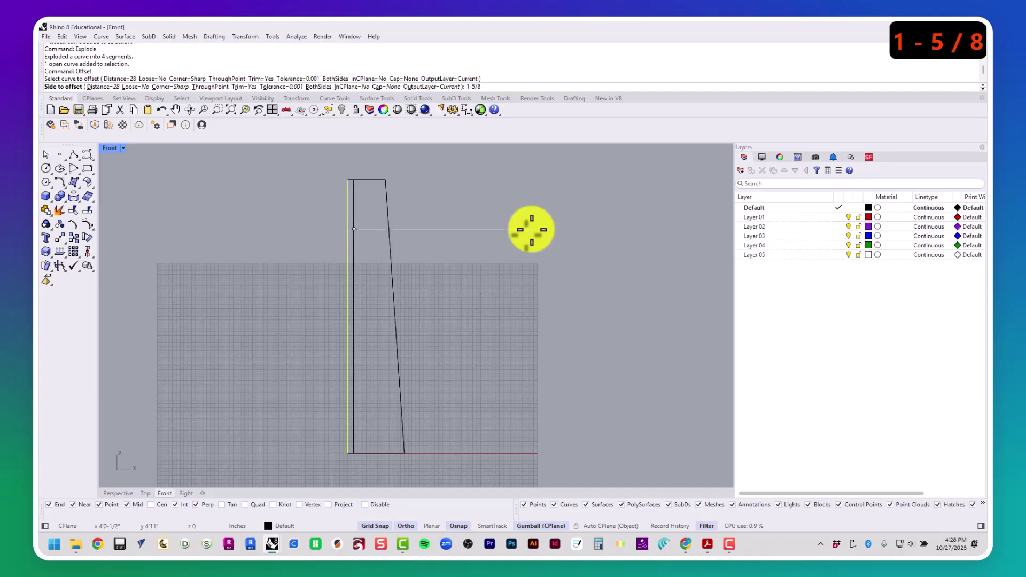
key(Return)
Step: Offset the profile's top edge and slanted edge inward by the same 1-5/8" distance, then clear the selection
click(363, 180)
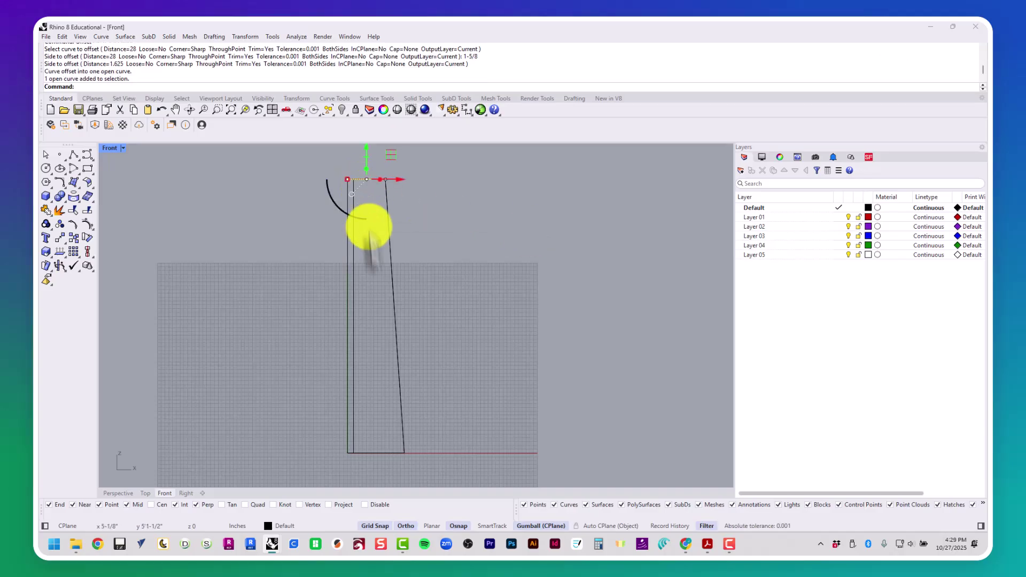
key(space)
click(368, 342)
click(396, 315)
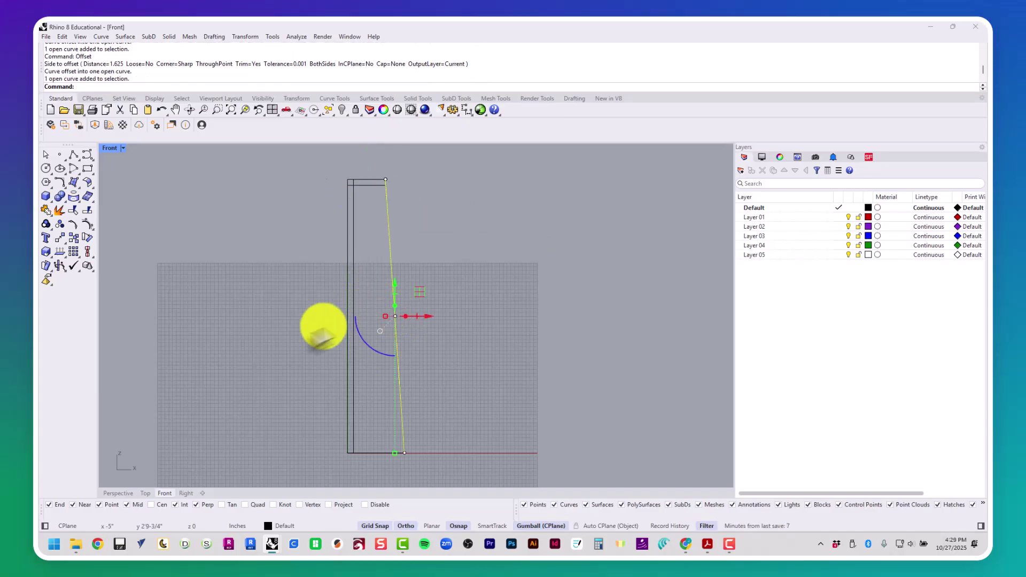
key(space)
click(377, 456)
click(377, 454)
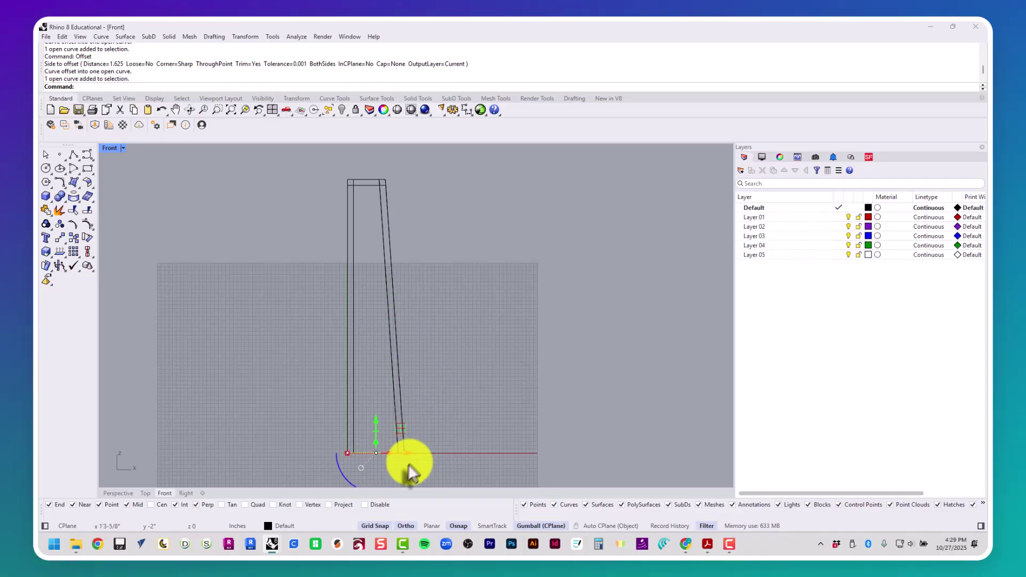
key(Escape)
key(Escape)
Step: Offset the profile's bottom edge upward by 6"
scroll(367, 463, up, 6)
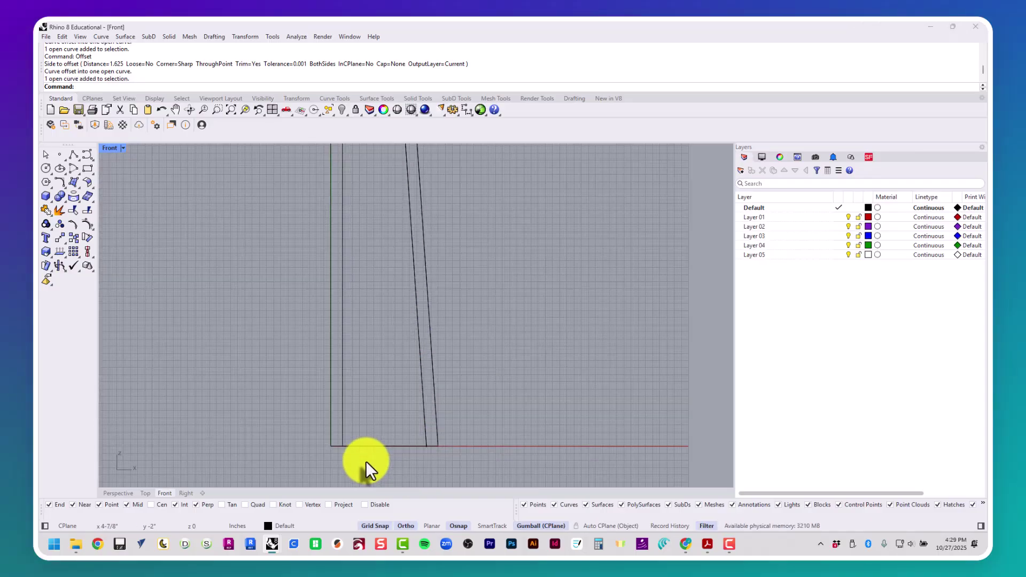
scroll(365, 461, down, 4)
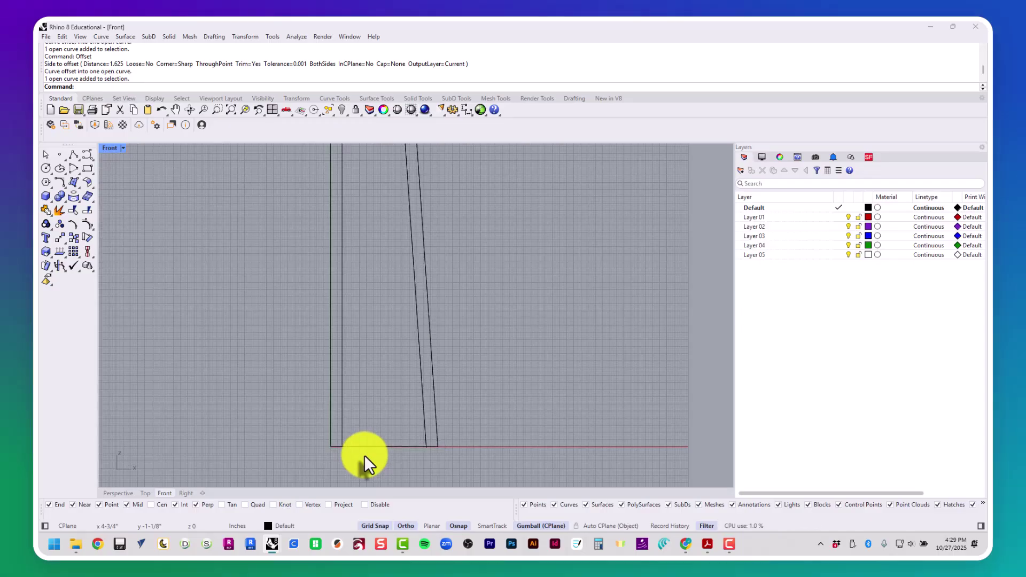
text(offset)
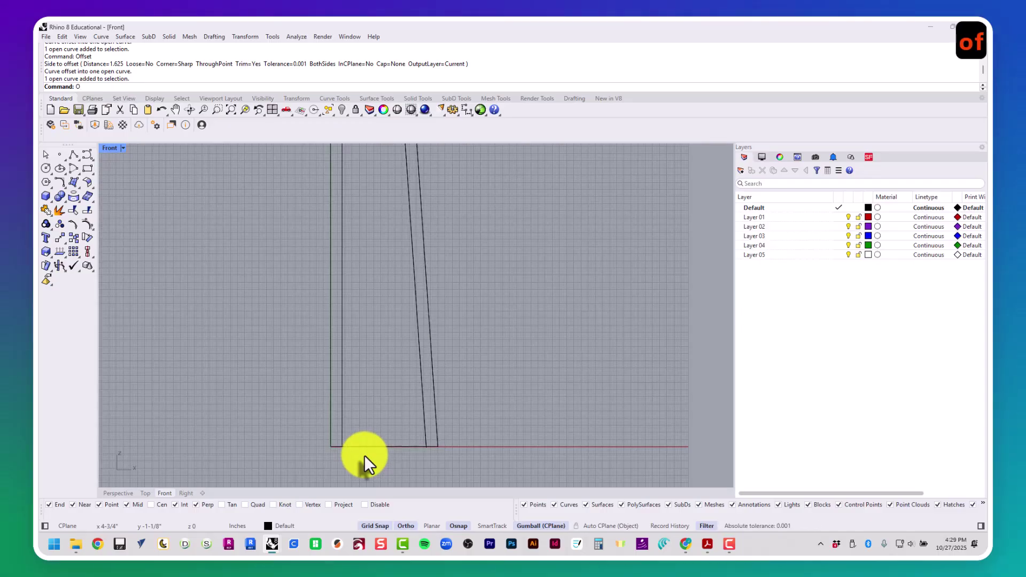
key(Return)
text(6)
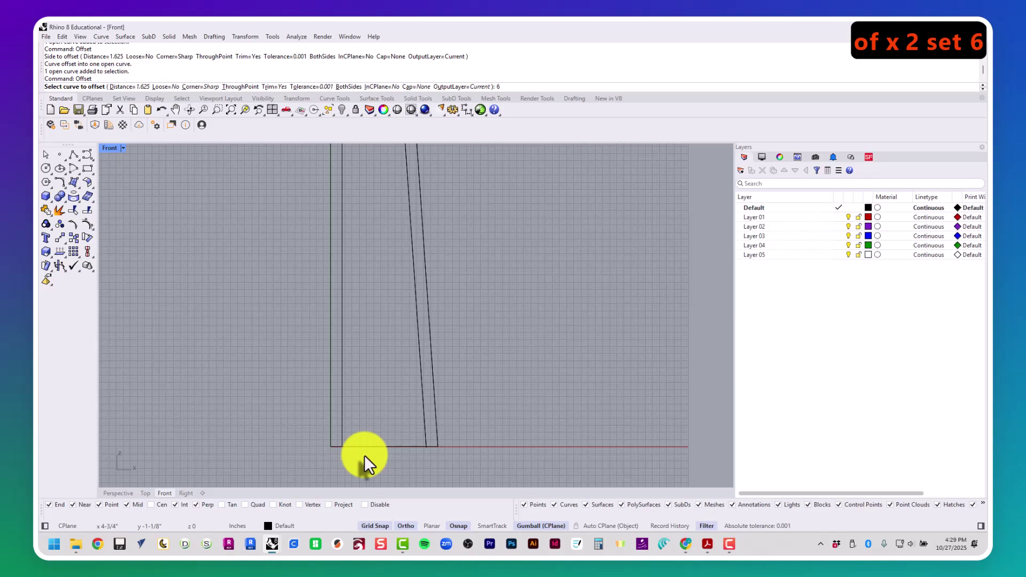
key(Return)
click(366, 450)
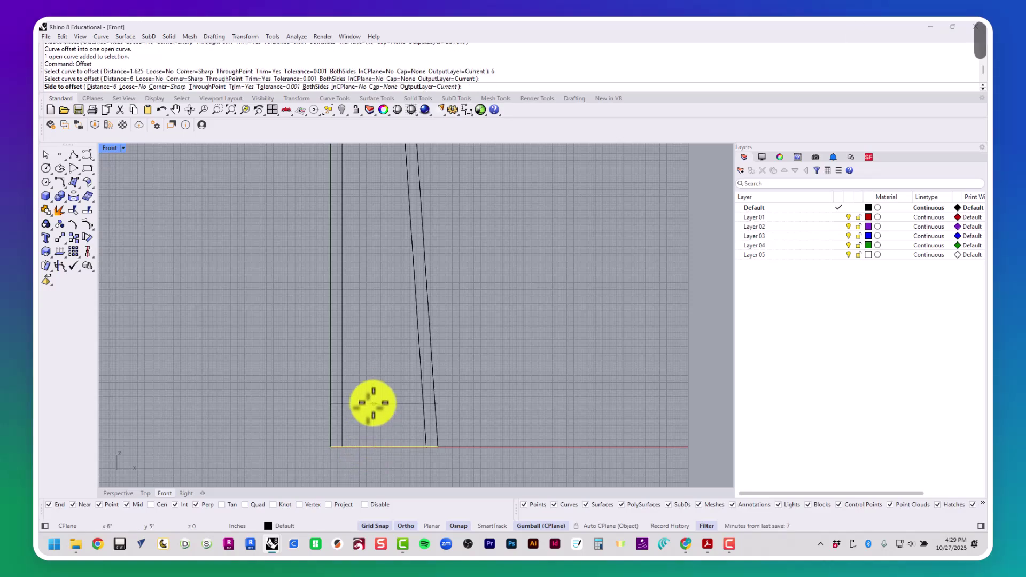
click(375, 350)
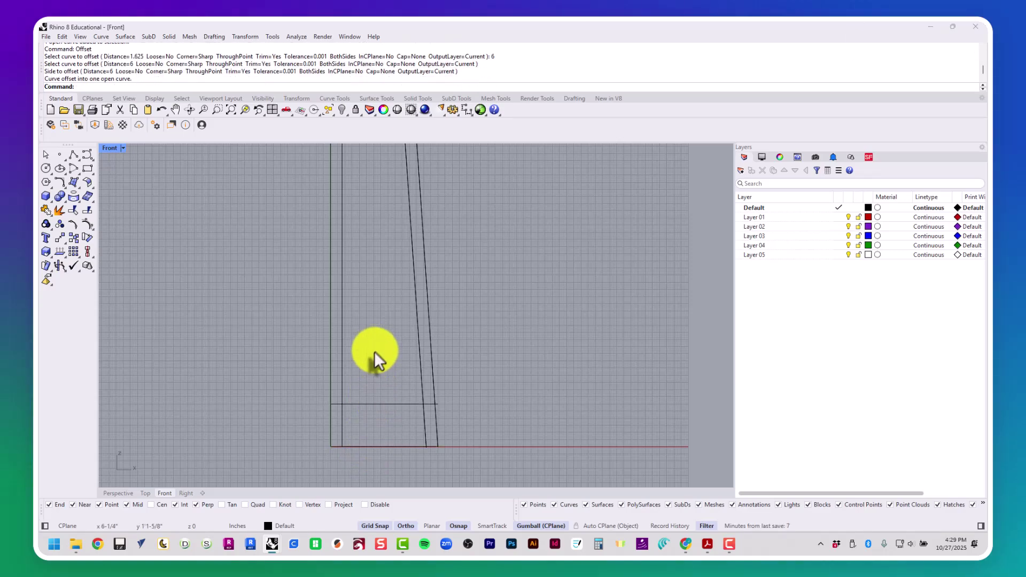
Step: Offset the lowest horizontal shelf line above the base upward by 18"
click(388, 402)
key(Return)
text(18)
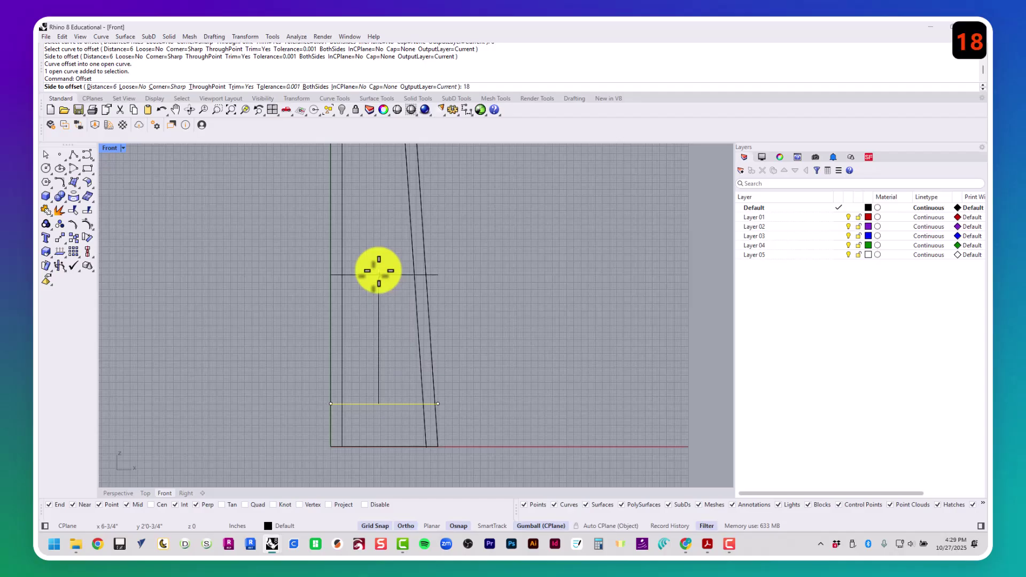
key(Return)
click(378, 271)
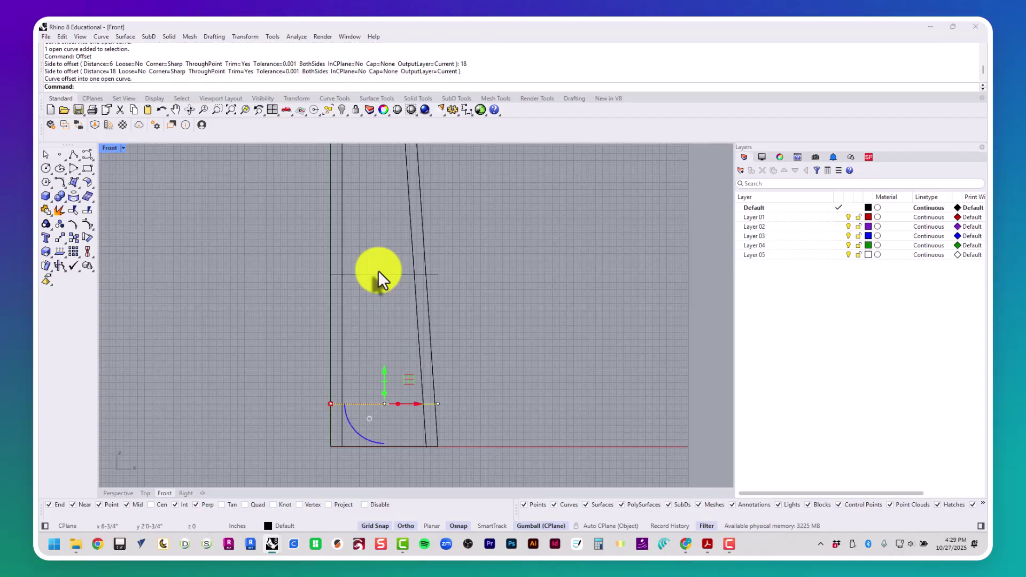
Step: Repeat the 18" upward offset twice more, each time from the newest horizontal shelf line, and clear the selection
scroll(377, 270, down, 3)
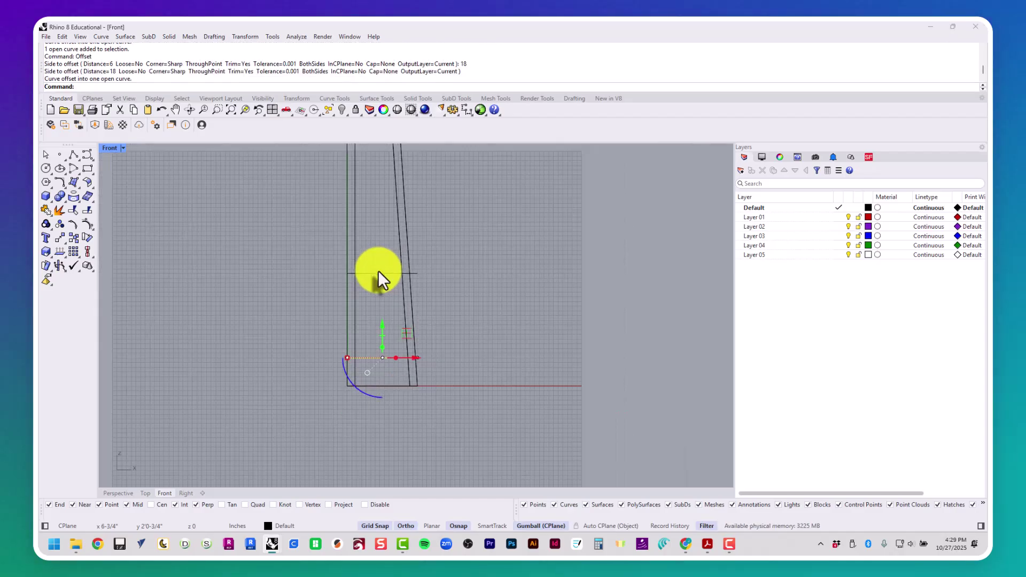
click(359, 332)
scroll(355, 294, down, 2)
key(Return)
click(355, 244)
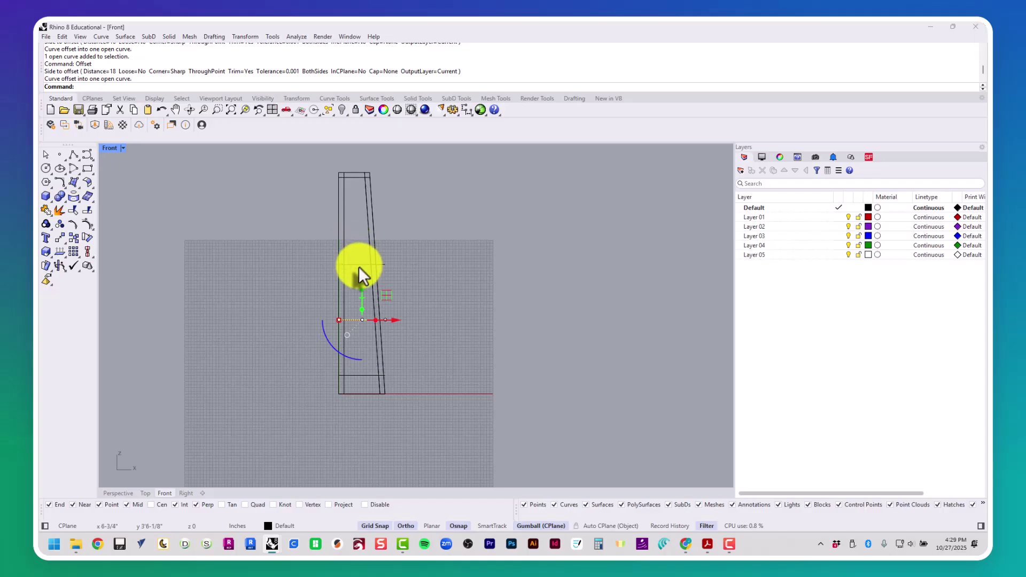
key(Escape)
key(Escape)
click(357, 265)
right_click(357, 264)
click(355, 209)
key(Escape)
key(Escape)
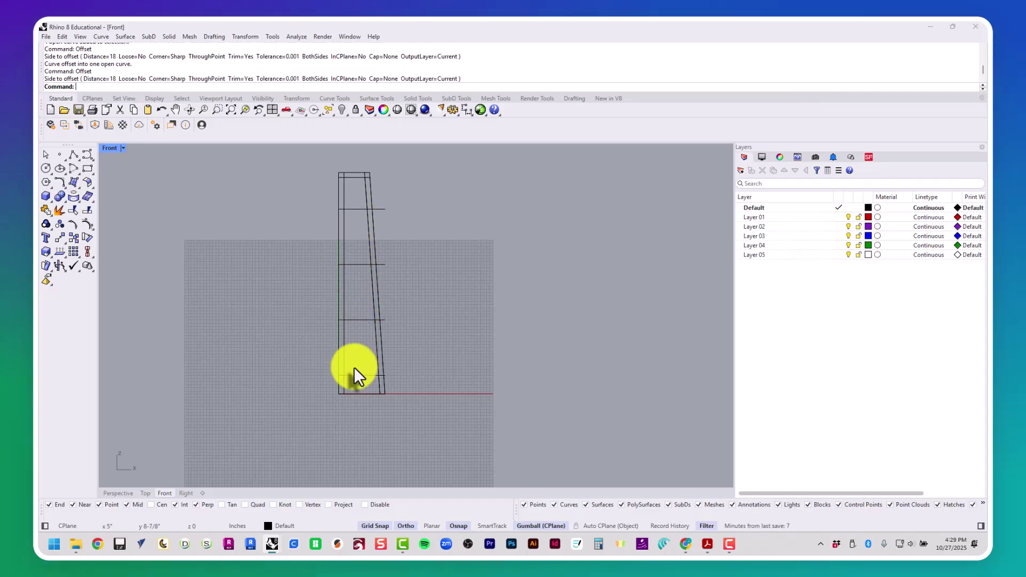
Step: Offset the lowest horizontal shelf line downward by 0.5"
scroll(357, 394, up, 5)
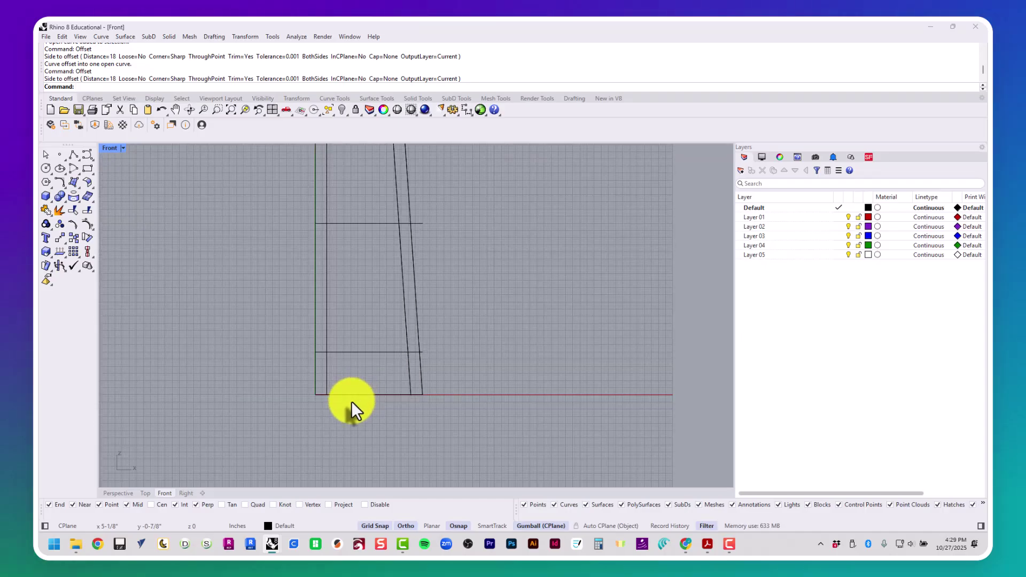
scroll(351, 401, up, 3)
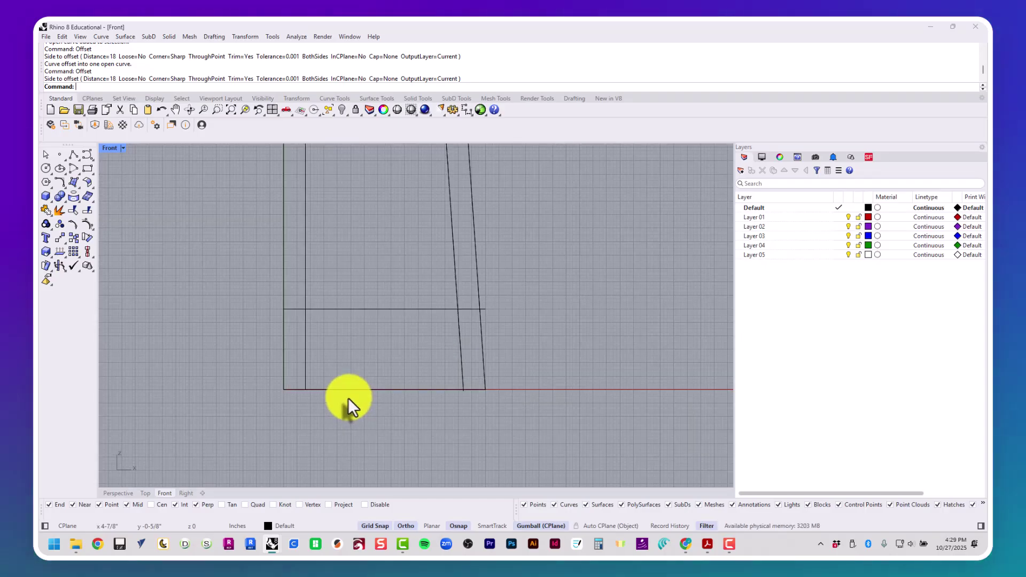
scroll(319, 390, down, 3)
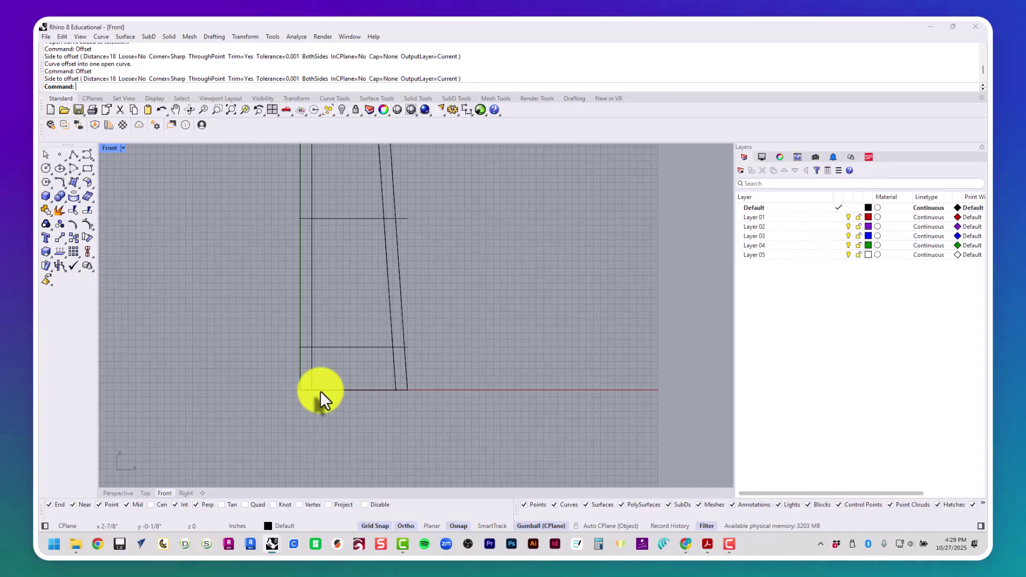
text(of)
key(Return)
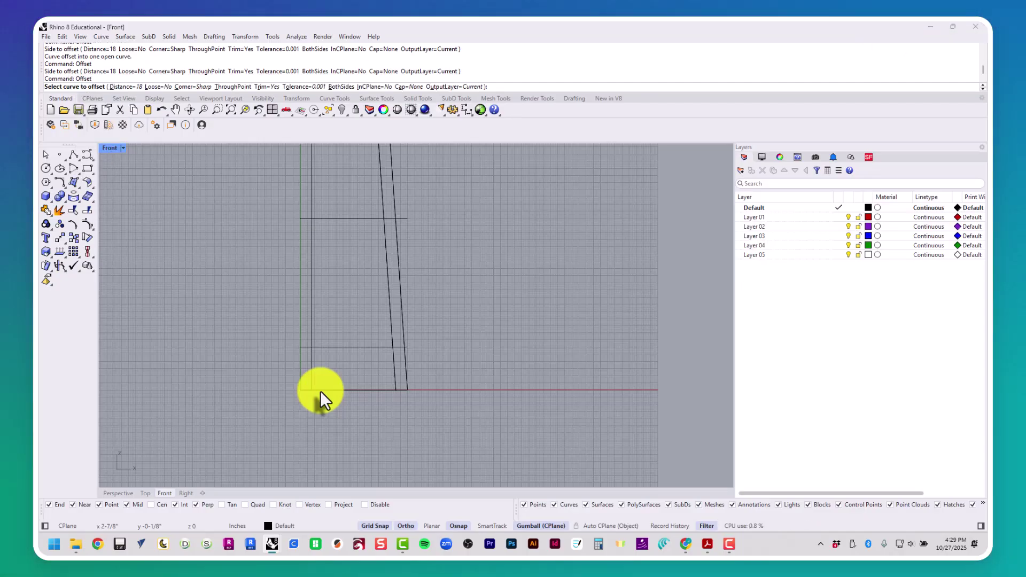
text(.5)
key(Return)
scroll(320, 369, up, 3)
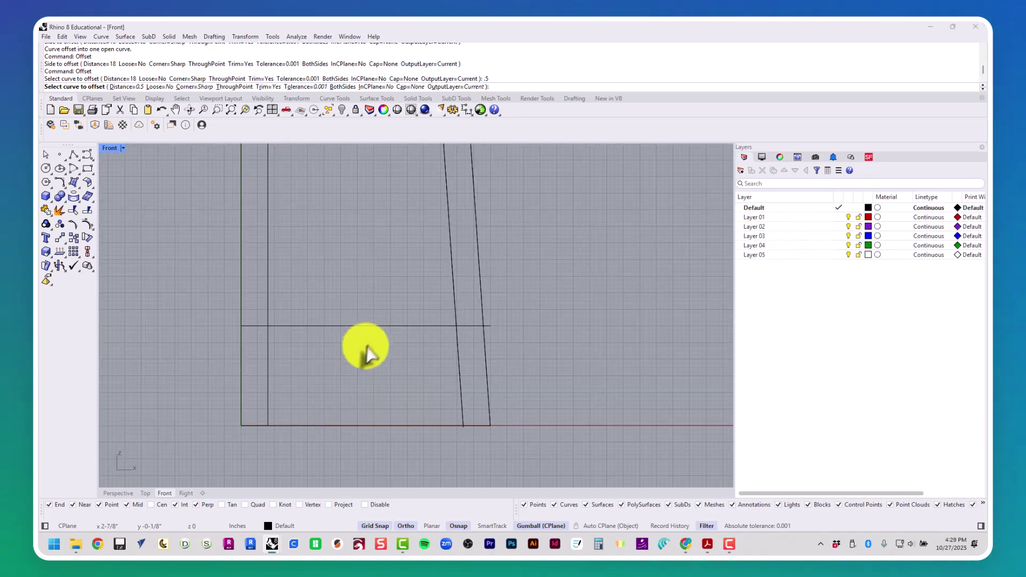
click(342, 325)
Step: Repeat the 0.5" downward offset for each of the three higher shelf lines, and clear the selection
scroll(351, 389, down, 8)
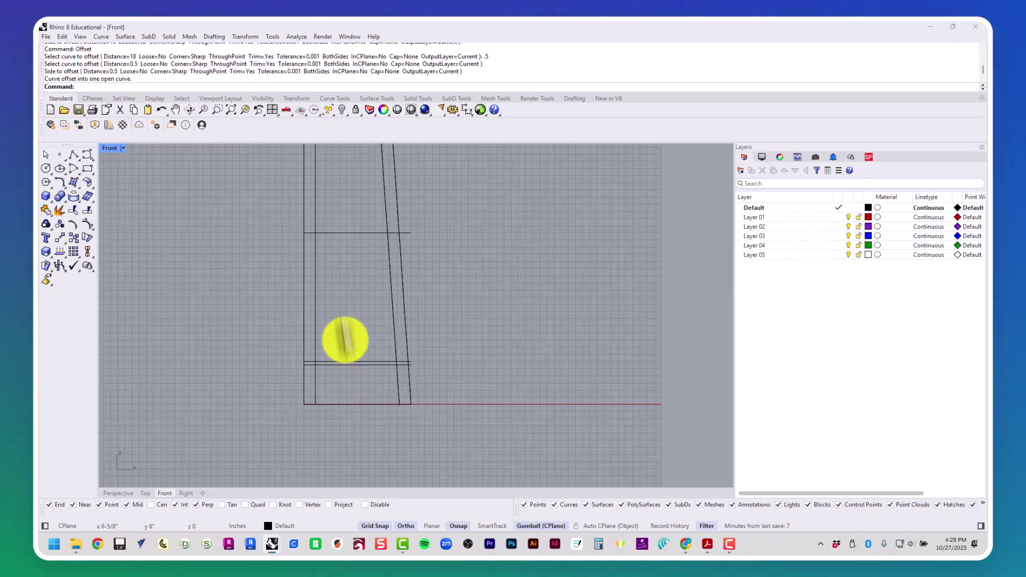
click(343, 233)
right_click(343, 236)
click(355, 307)
scroll(355, 309, up, 5)
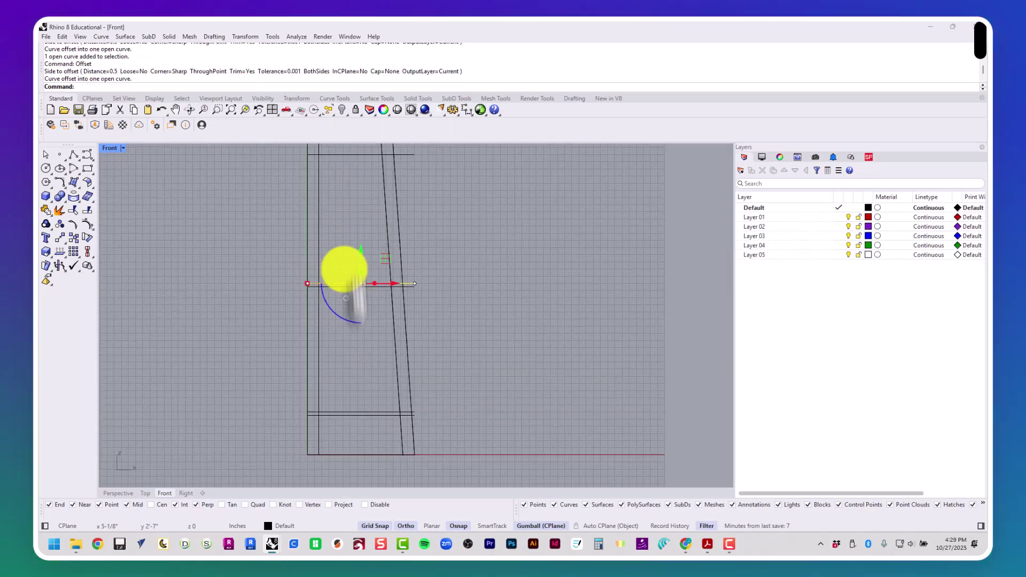
click(345, 252)
right_click(346, 255)
click(356, 339)
scroll(356, 339, down, 5)
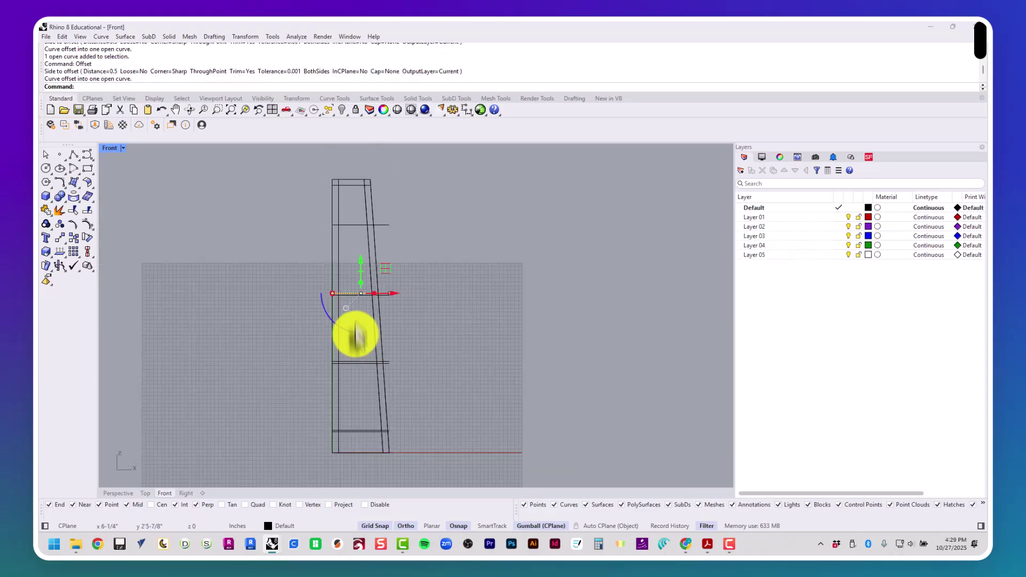
click(349, 223)
key(Escape)
key(Escape)
key(Escape)
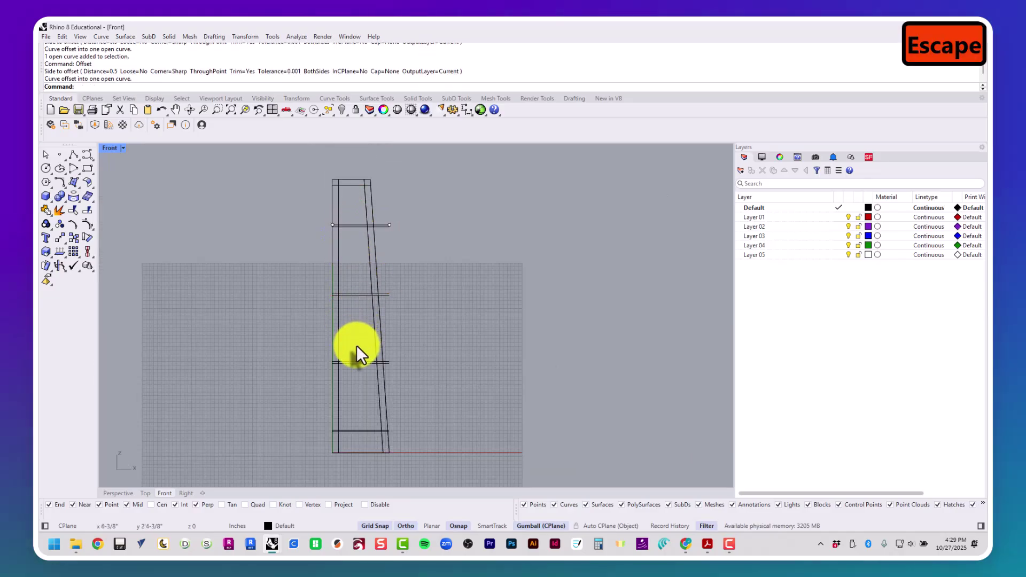
Step: Offset the underside line of the highest shelf below the frame's top downward by 1-5/8"
right_drag(347, 345, 331, 297)
scroll(327, 177, up, 4)
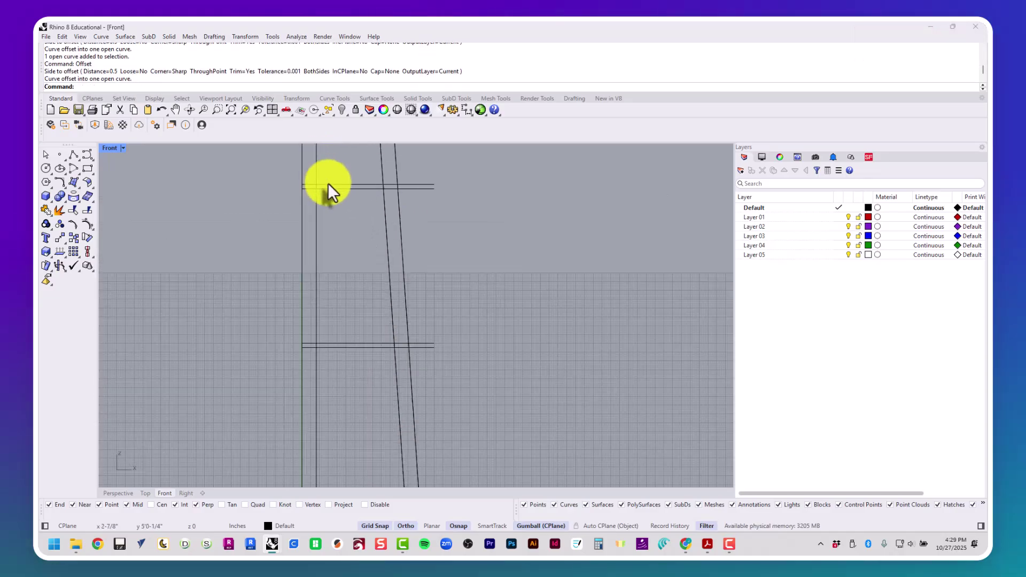
click(336, 192)
right_click(358, 325)
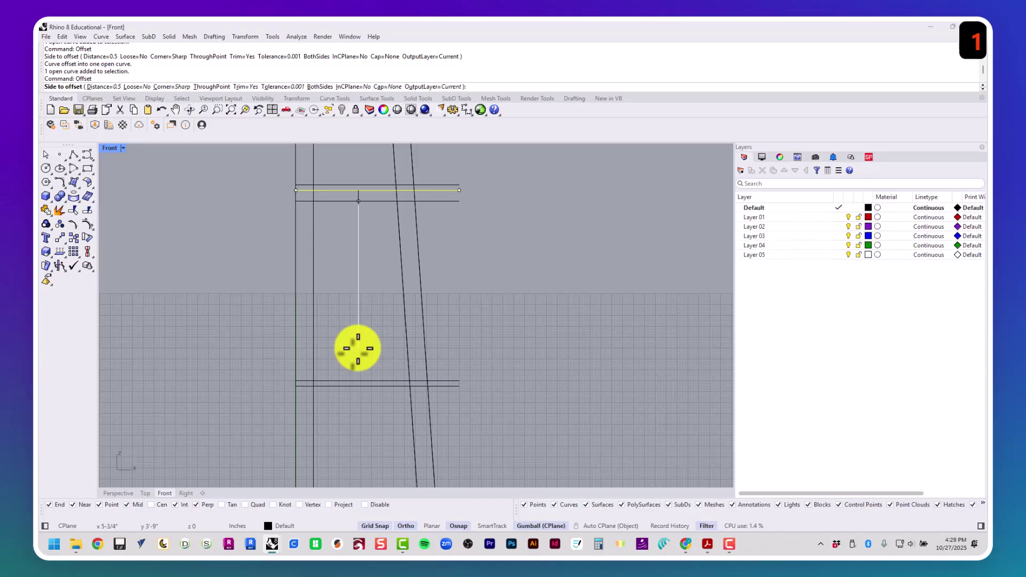
text(1-5/8)
key(Return)
click(357, 348)
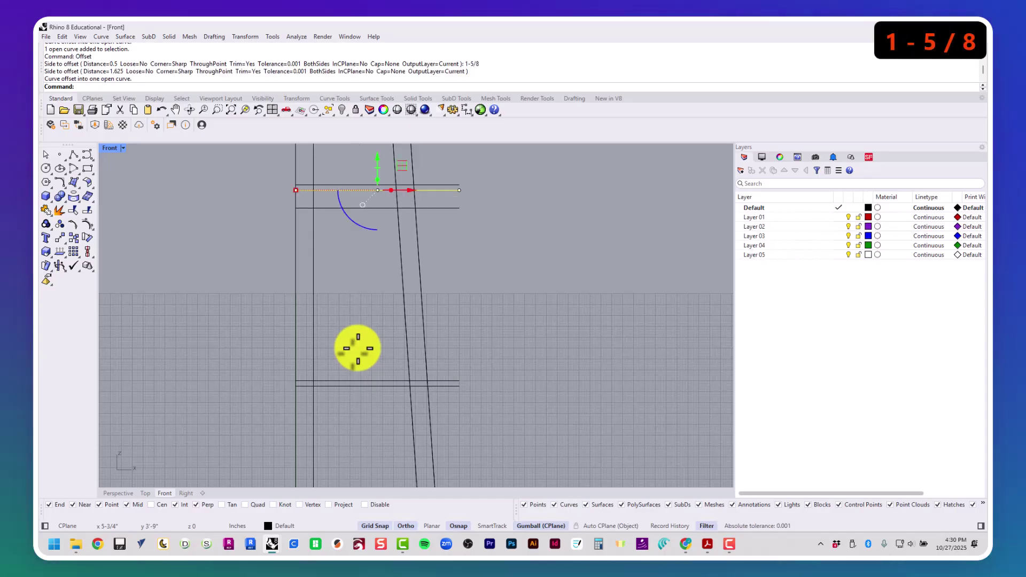
Step: Repeat the 1-5/8" downward offset from the underside lines of the two middle shelves
click(367, 386)
right_click(368, 447)
click(367, 455)
right_drag(367, 463, 350, 230)
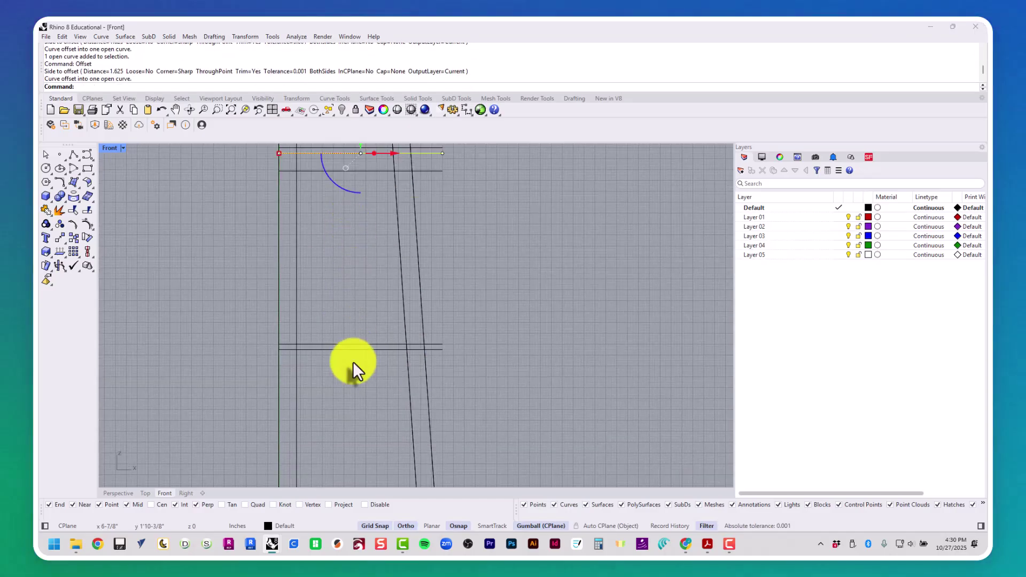
click(356, 350)
right_click(361, 446)
click(359, 452)
right_drag(361, 454, 333, 232)
Step: Offset the lowest shelf's underside line downward by the same 1-5/8" and clear the selection
scroll(332, 232, down, 2)
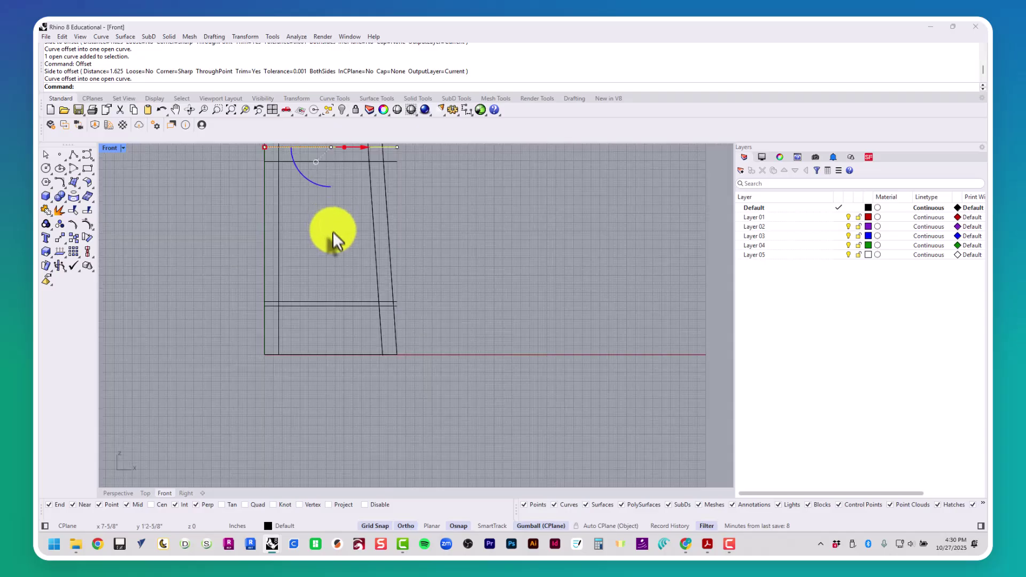
click(326, 309)
right_click(333, 336)
click(335, 342)
key(Escape)
key(Escape)
key(Escape)
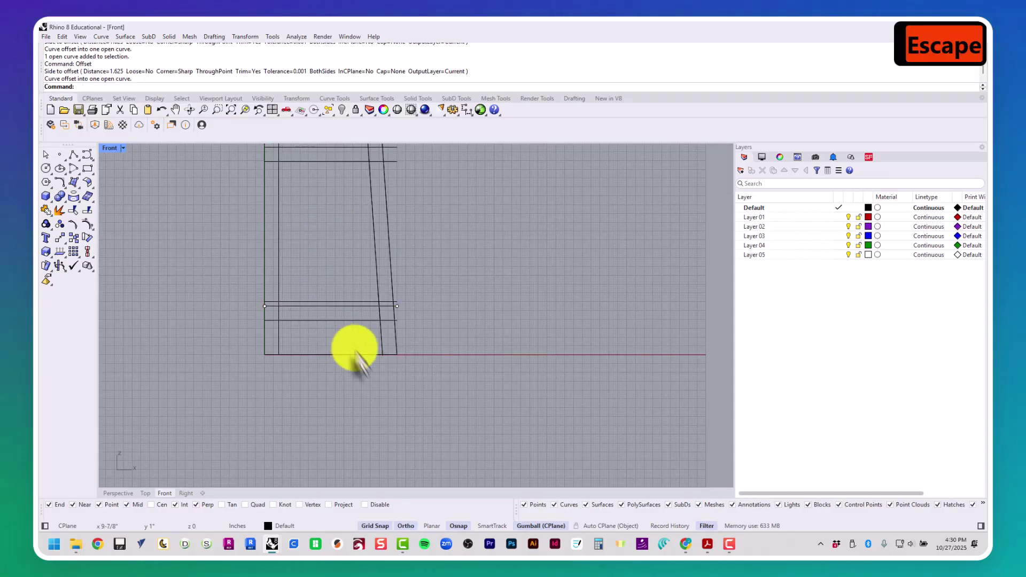
Step: Examine the line pairs that define the shelf thickness, the supporting rail and the vertical post in the side frame
scroll(376, 401, down, 3)
right_drag(374, 394, 375, 428)
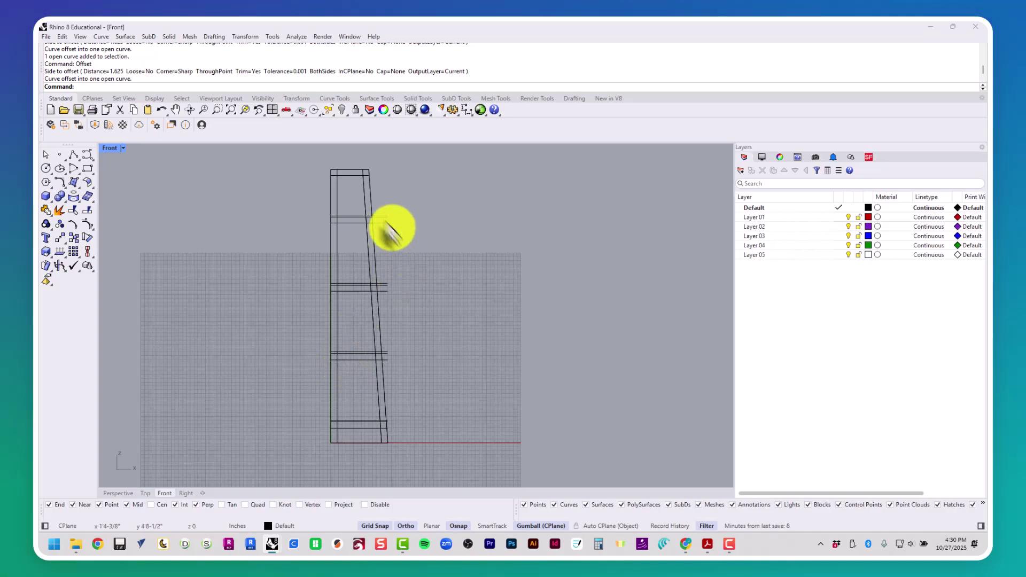
scroll(364, 219, up, 4)
scroll(365, 221, up, 1)
scroll(366, 222, down, 2)
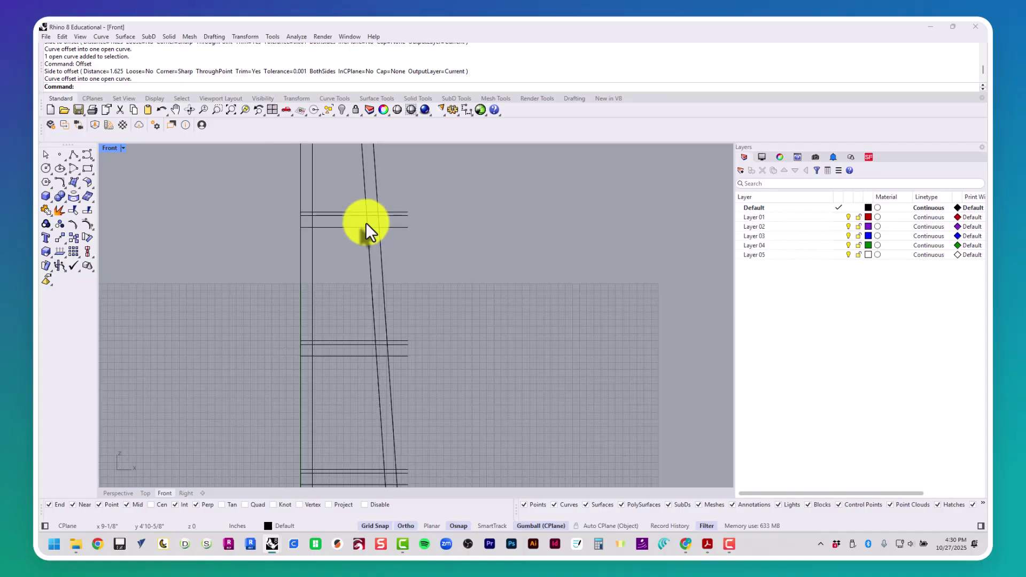
scroll(351, 212, up, 10)
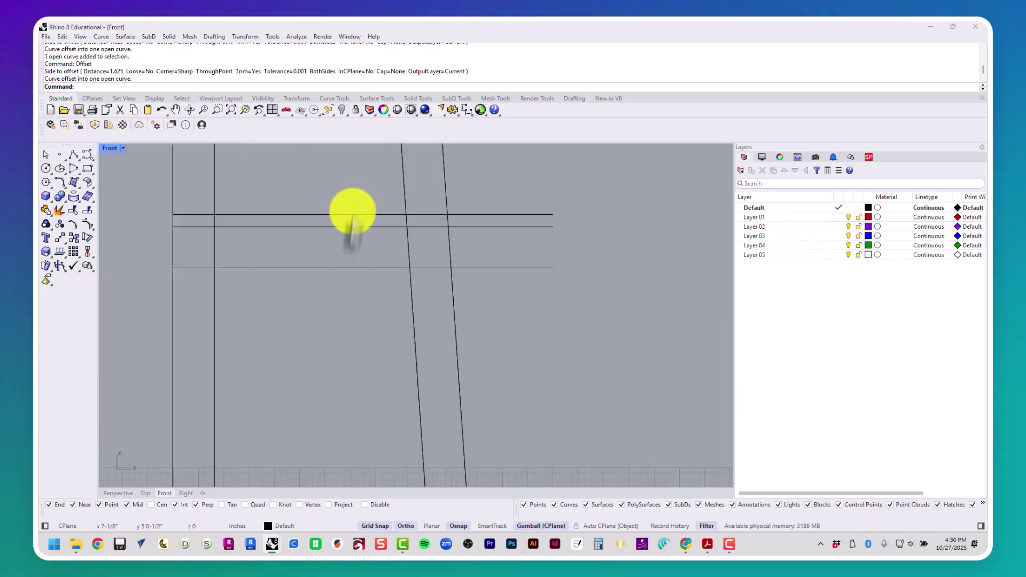
drag(353, 210, 342, 241)
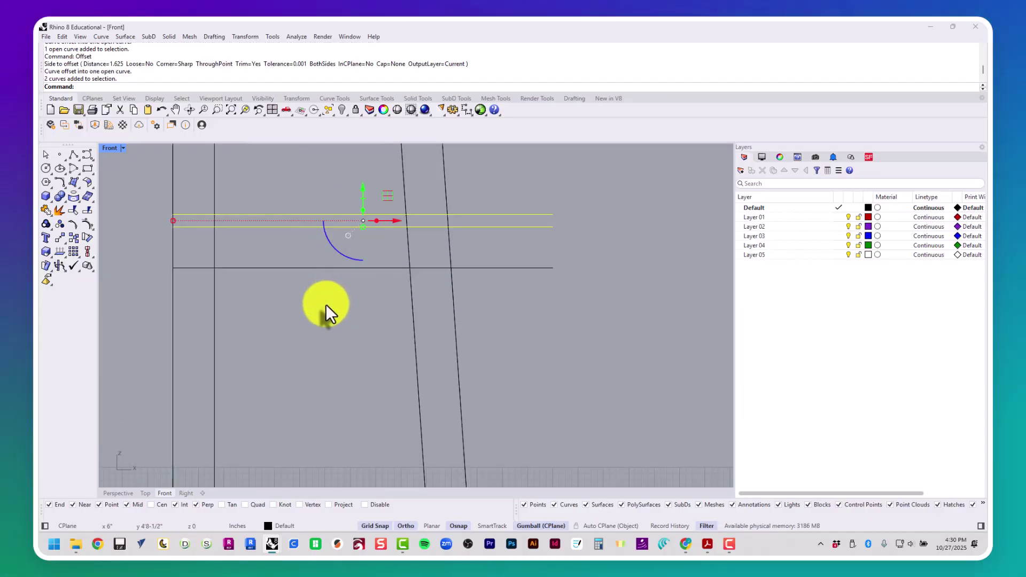
drag(322, 308, 300, 223)
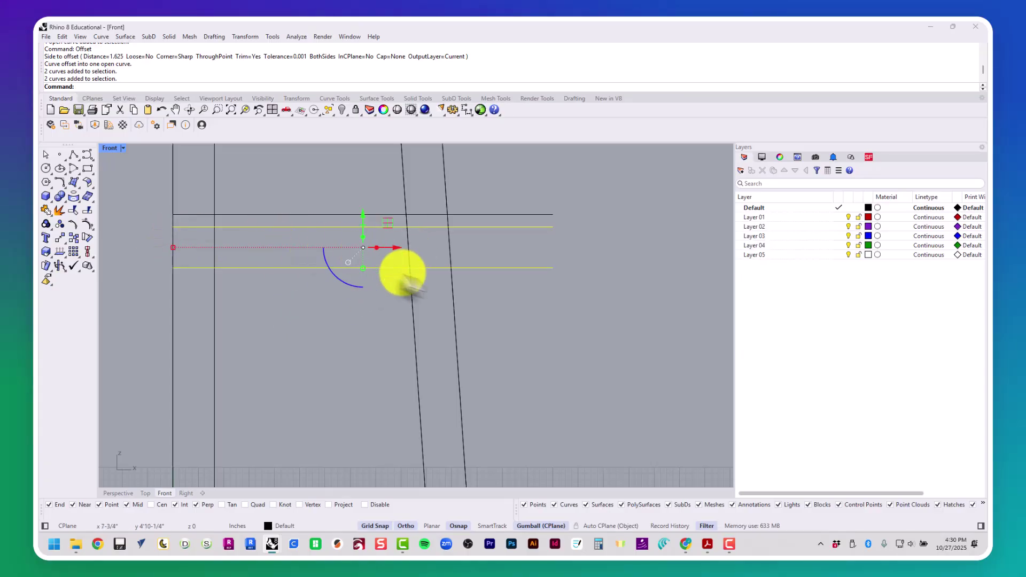
scroll(412, 319, down, 5)
drag(377, 370, 335, 369)
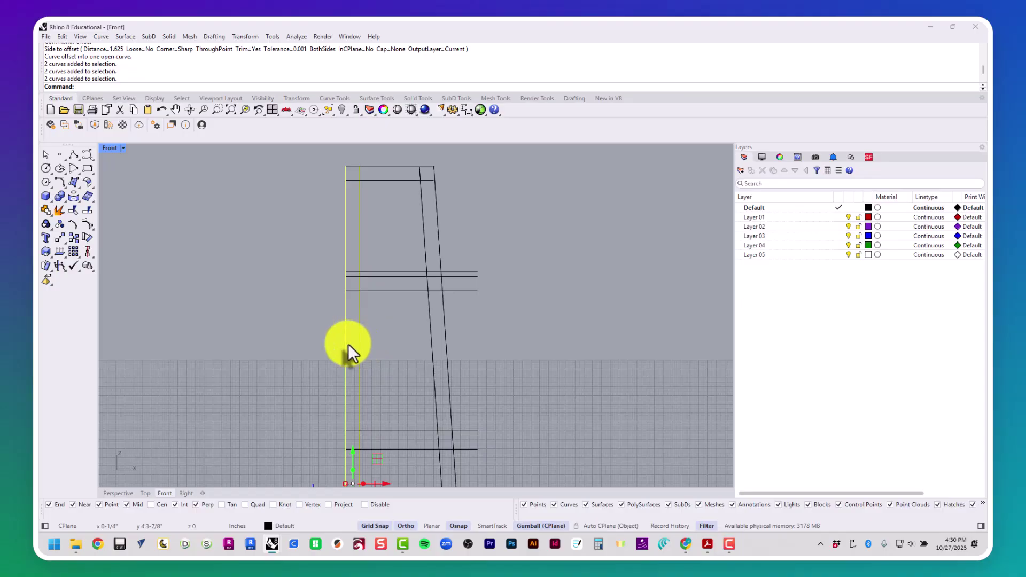
key(Escape)
key(Escape)
key(Escape)
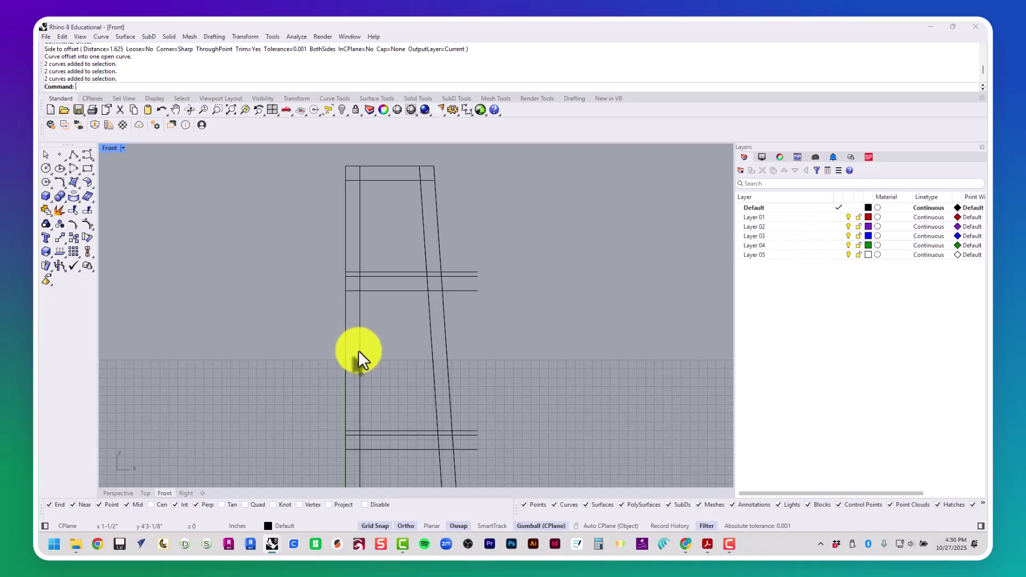
scroll(358, 350, down, 6)
right_drag(379, 364, 356, 239)
scroll(357, 241, down, 2)
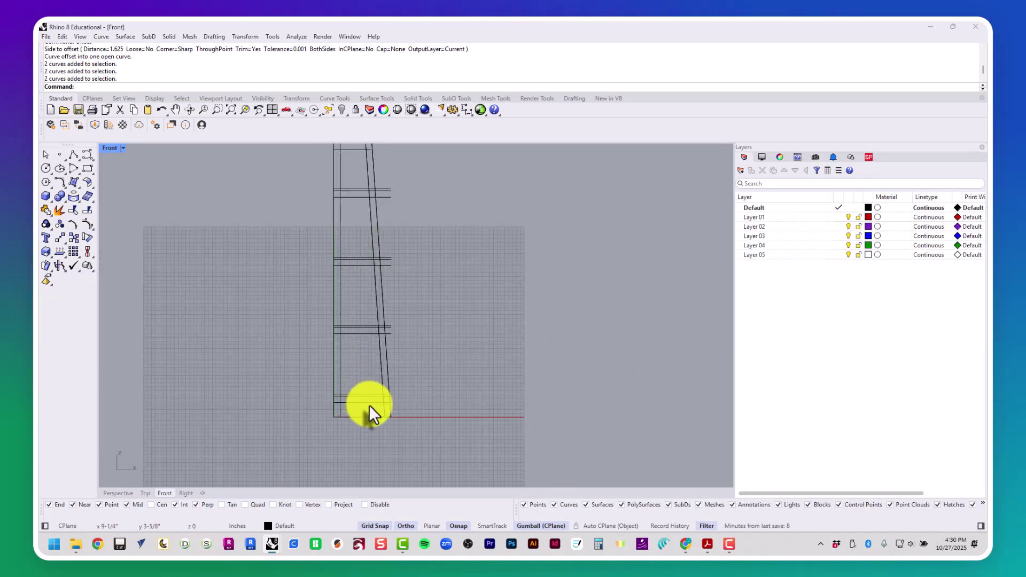
scroll(361, 435, up, 6)
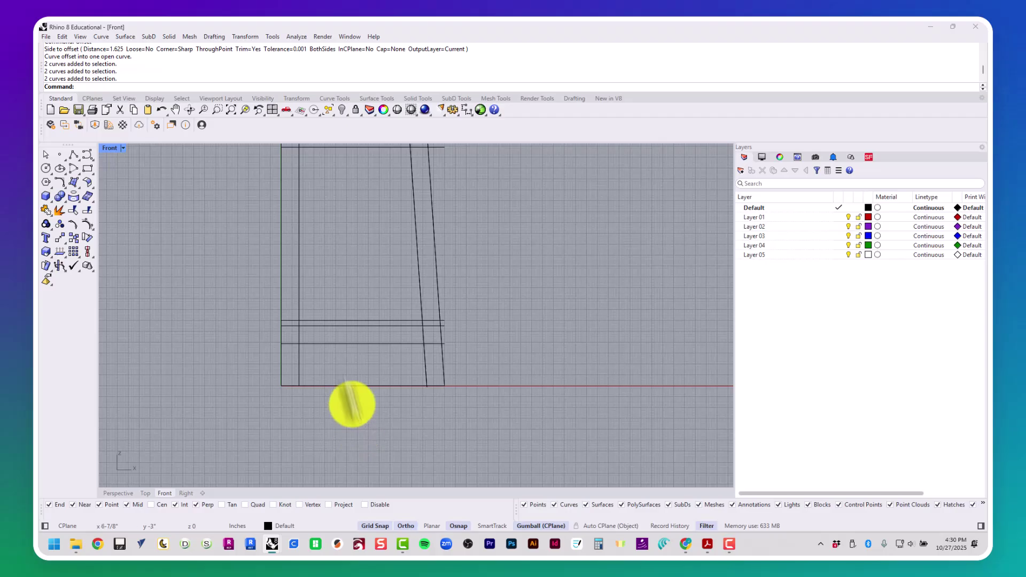
Step: In the Perspective view, start a 3-point box at the vertical post's outer bottom corner with a 1-5/8" by 3-5/8" base extending behind the profile
double_click(109, 149)
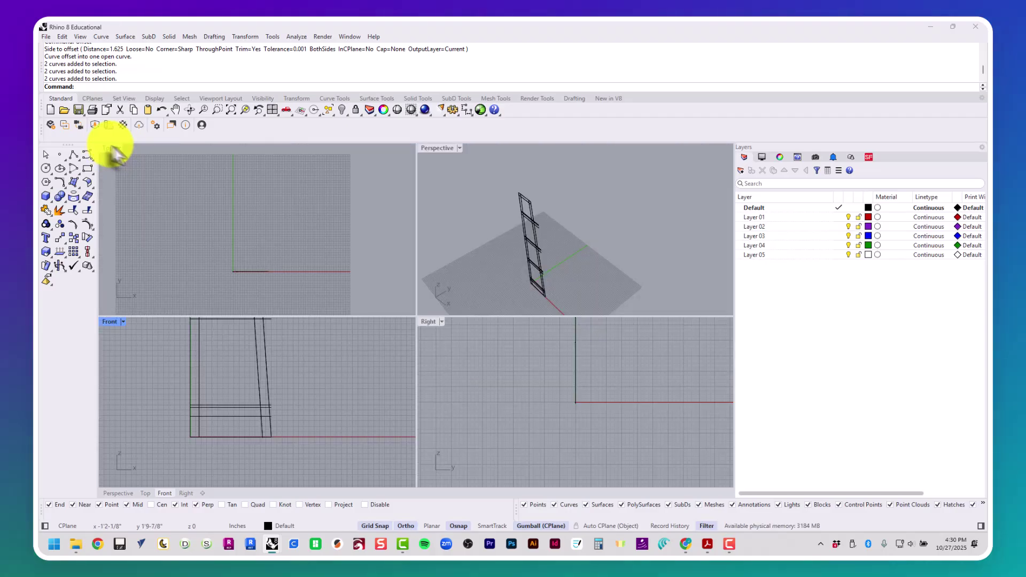
double_click(434, 146)
right_drag(427, 309, 362, 297)
click(45, 197)
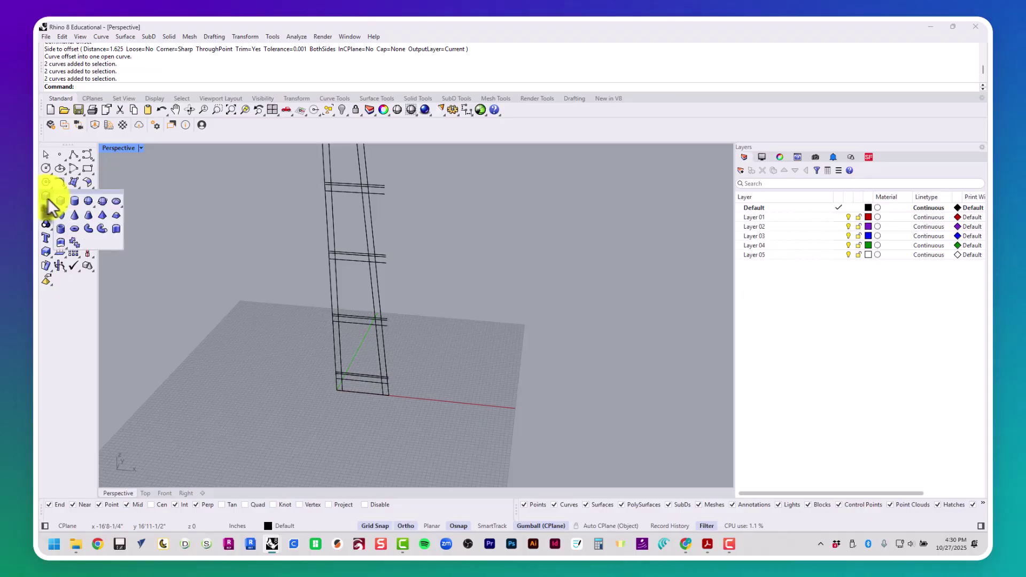
click(65, 234)
scroll(319, 426, up, 3)
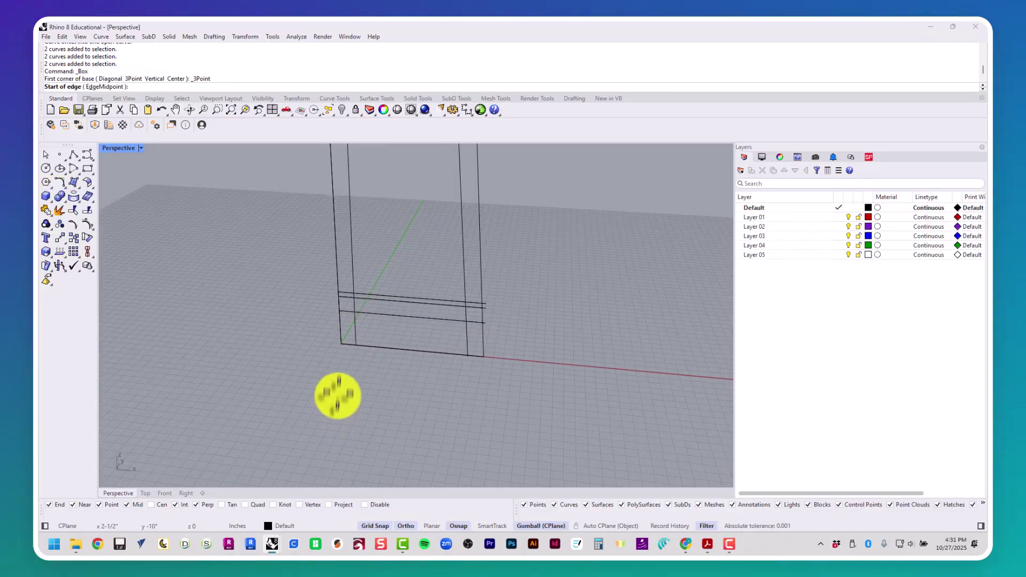
click(337, 346)
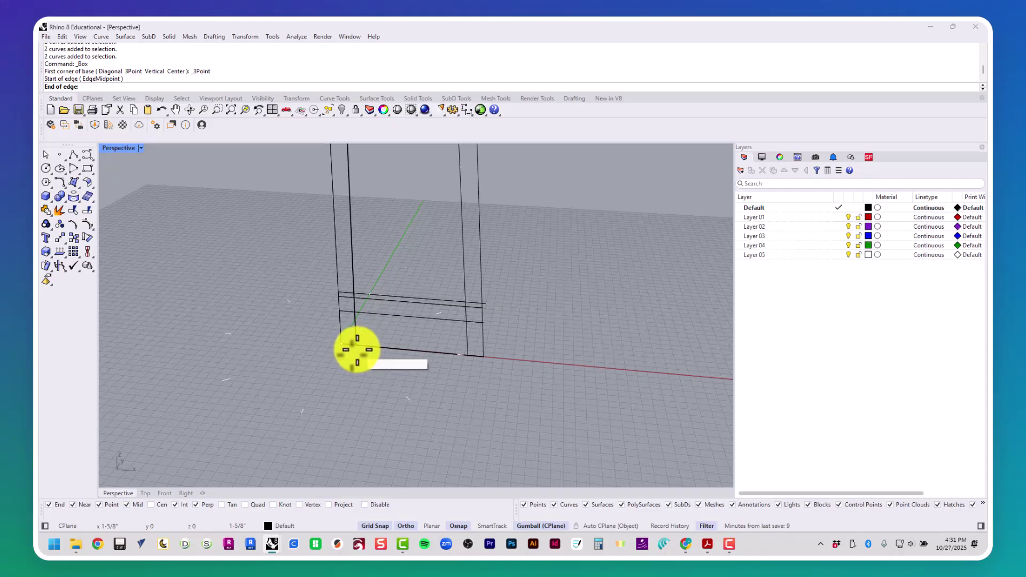
click(357, 349)
right_drag(354, 348, 497, 311)
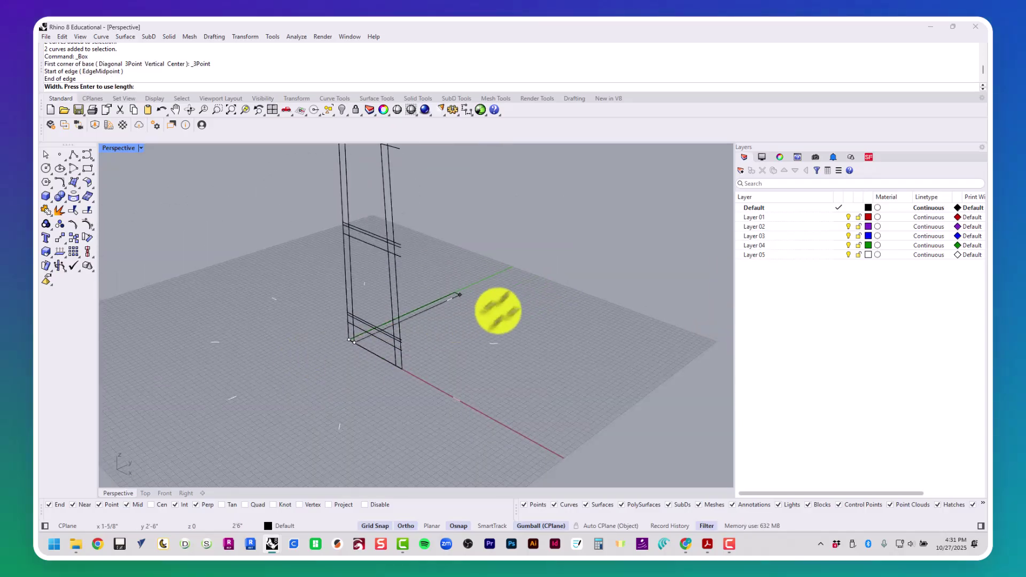
text(3-5/8)
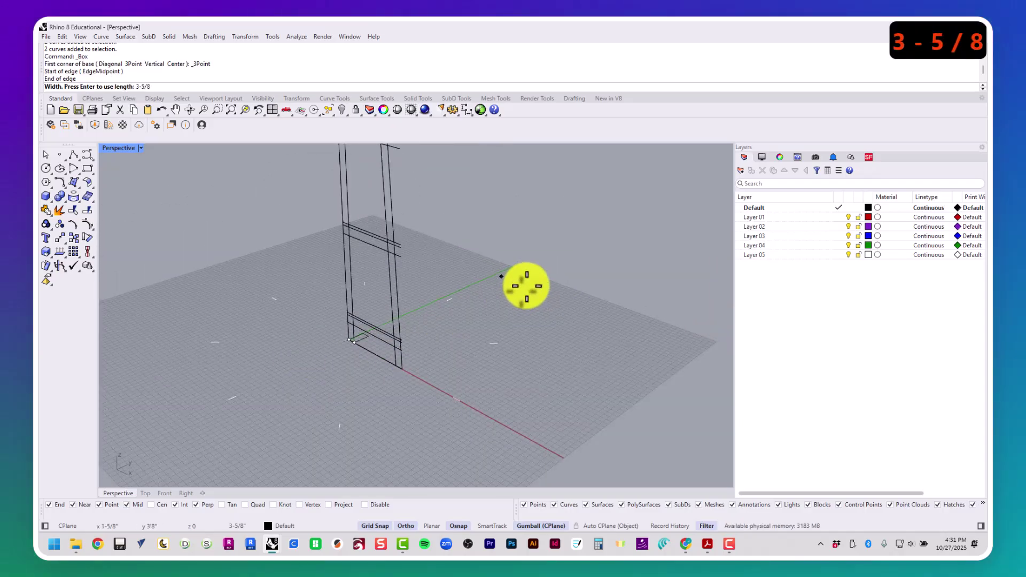
key(Return)
click(526, 286)
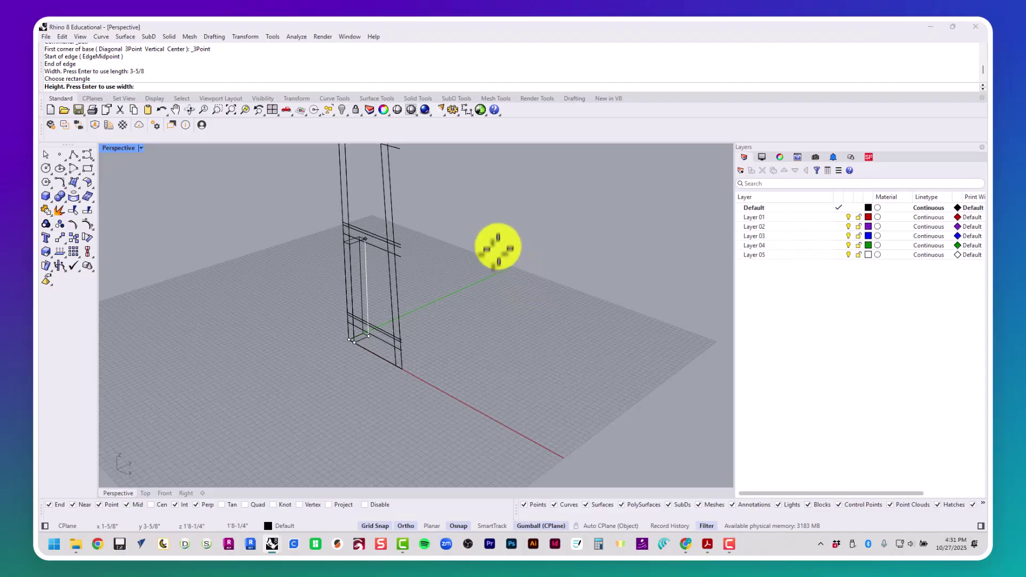
Step: Set the post box's height by snapping to the top corner of the frame profile
shift+right_drag(498, 247, 500, 397)
scroll(500, 397, down, 4)
scroll(411, 212, up, 8)
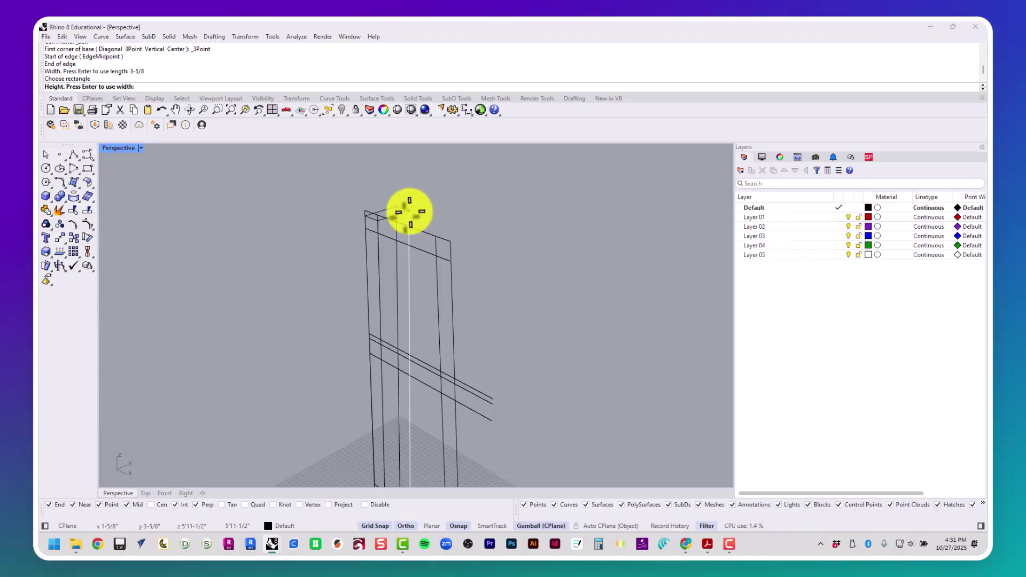
click(362, 211)
key(Escape)
scroll(457, 280, down, 4)
right_drag(457, 279, 451, 325)
scroll(398, 301, up, 3)
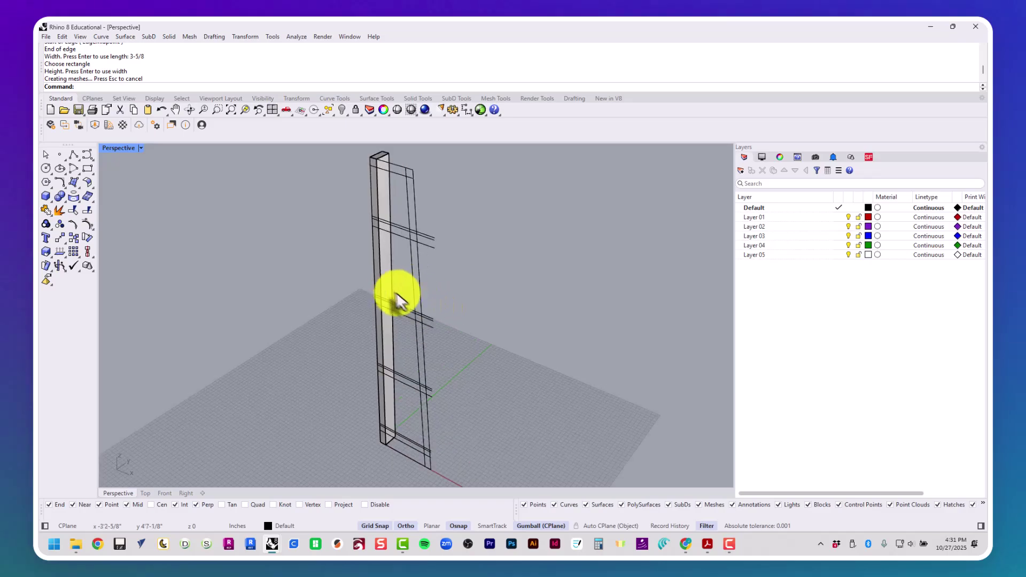
Step: Move the vertical post solid to Layer 01
click(386, 267)
click(757, 217)
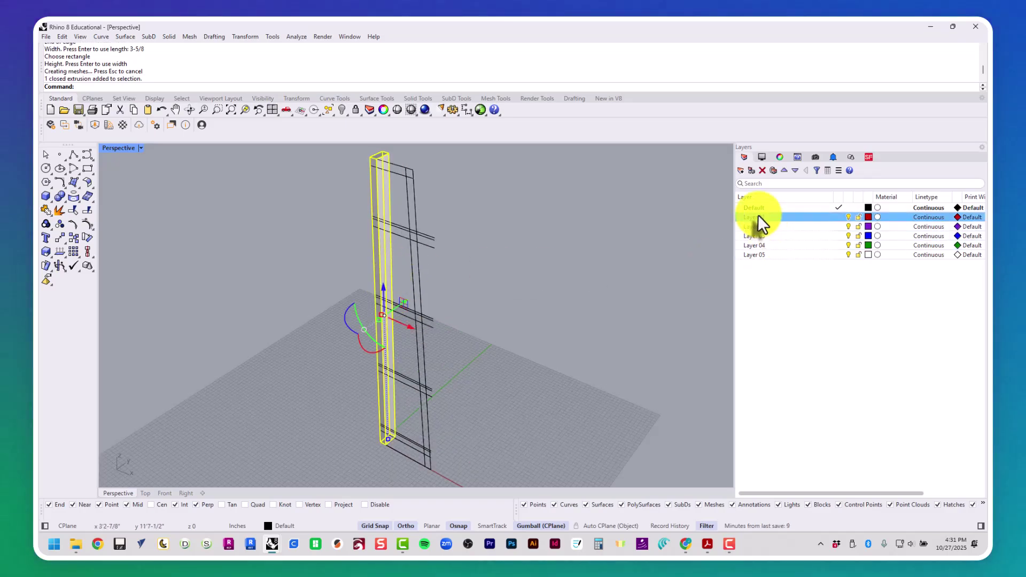
right_click(757, 217)
click(819, 260)
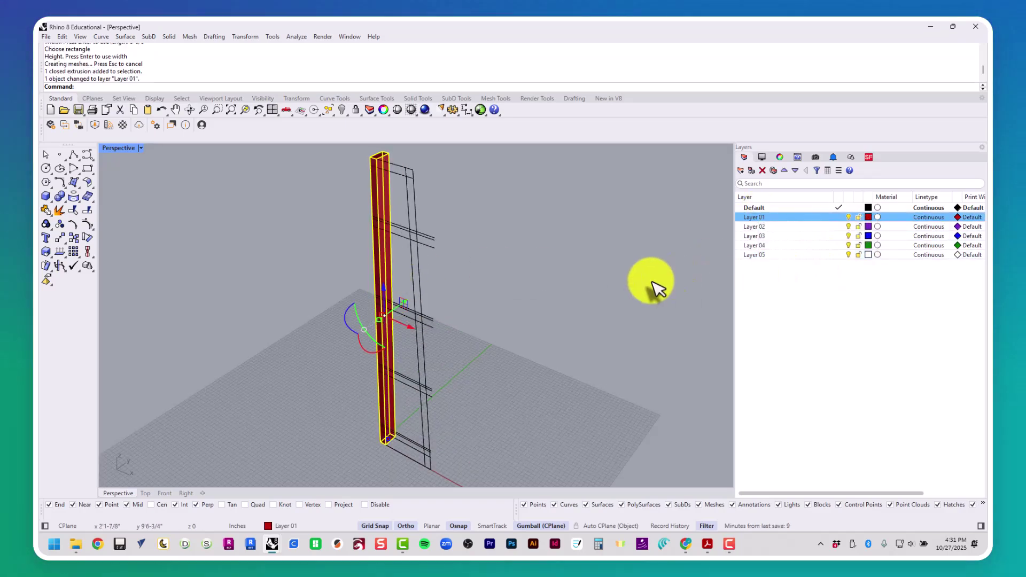
Step: Make Layer 01 current and start a 3-point box along the second post's inner line, from its top end down to the floor
click(657, 283)
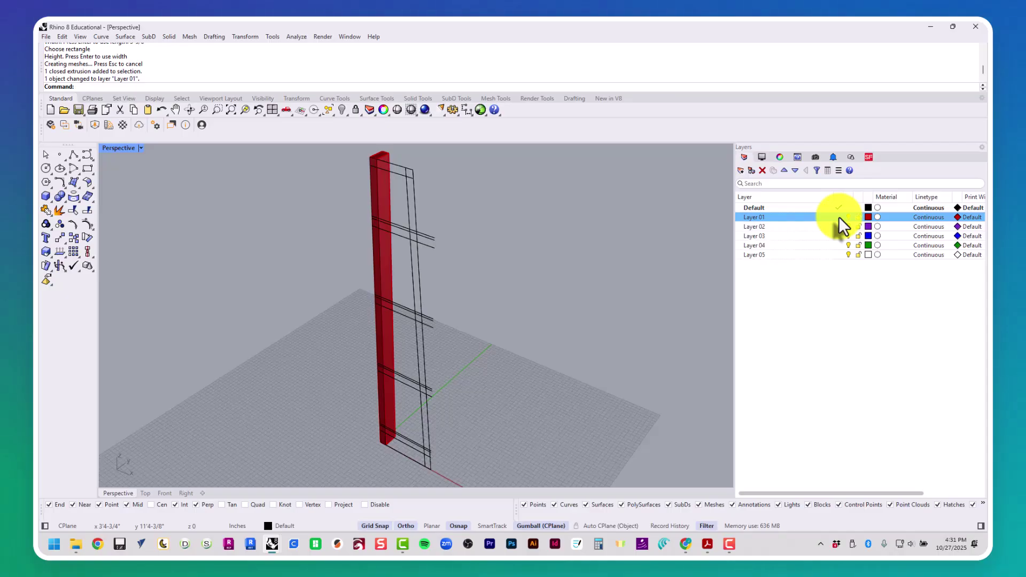
click(839, 216)
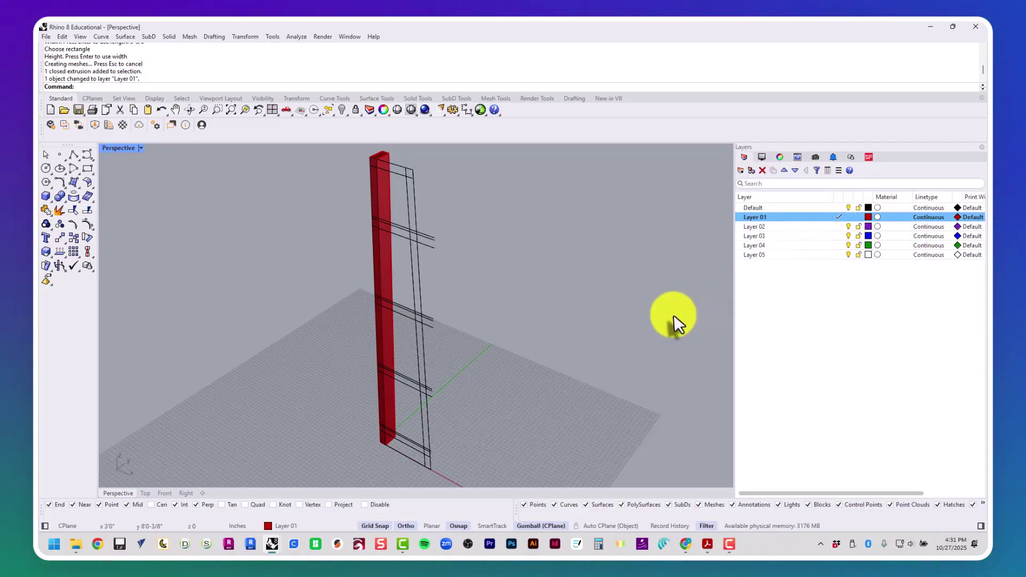
shift+right_drag(653, 324, 637, 265)
shift+right_drag(238, 245, 268, 275)
click(49, 194)
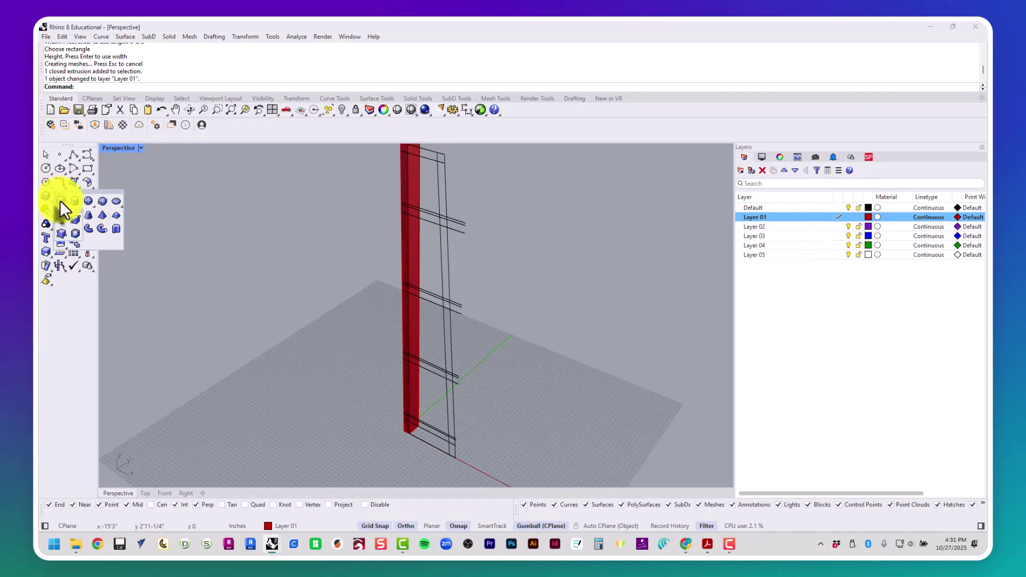
click(63, 232)
scroll(436, 152, up, 4)
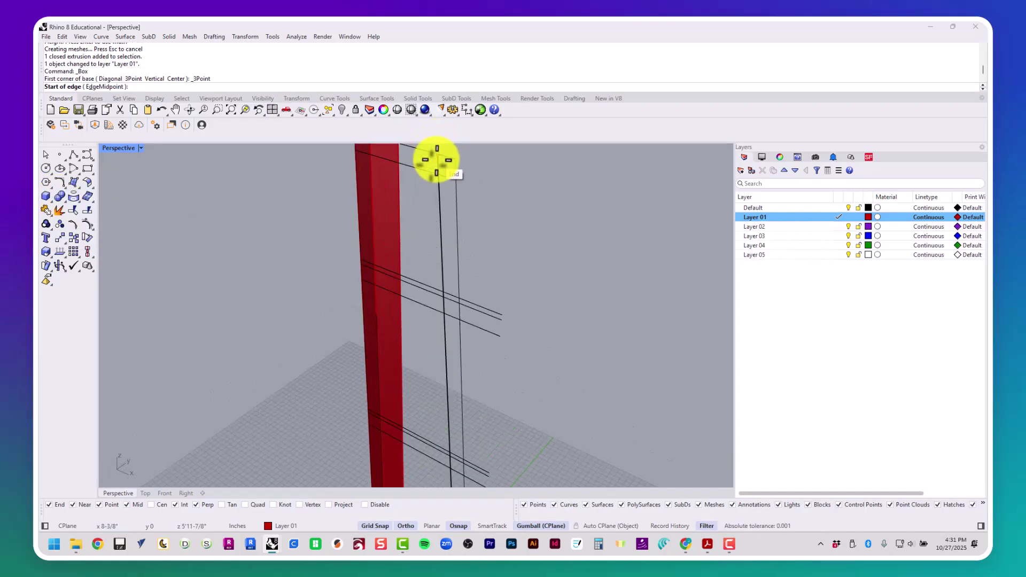
click(438, 152)
scroll(446, 160, down, 5)
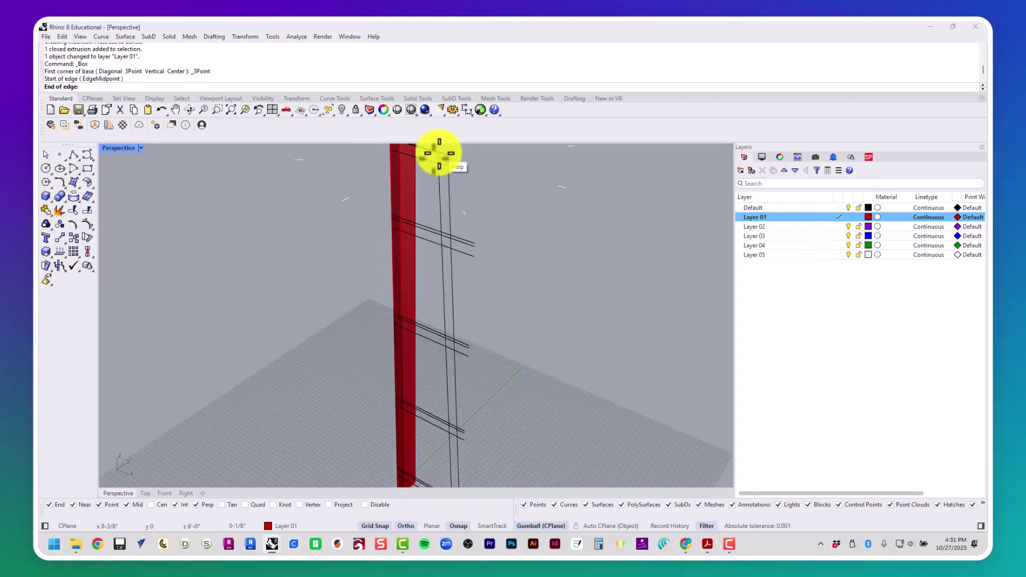
scroll(428, 280, up, 4)
click(434, 266)
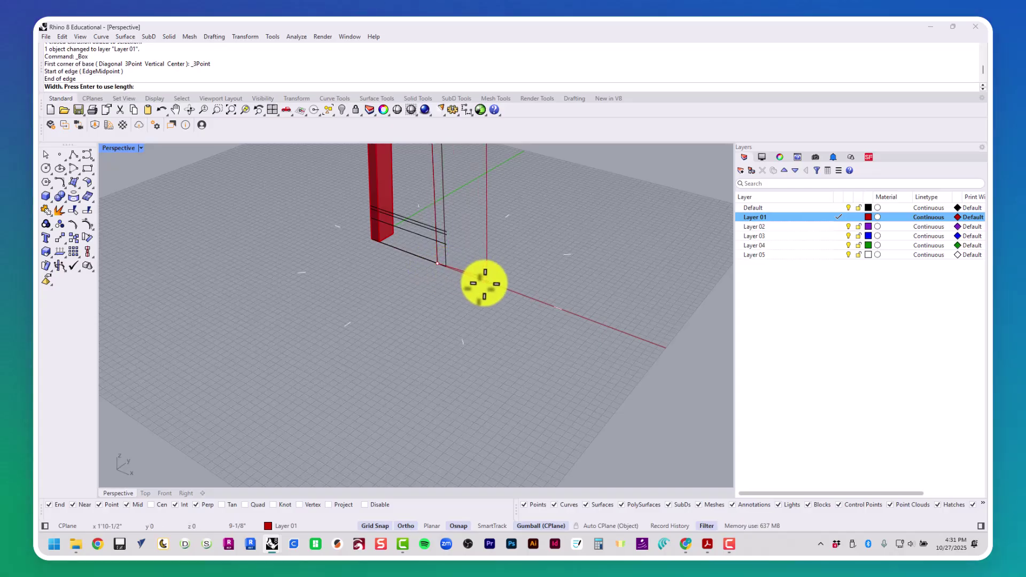
Step: Give the second post box a 3-5/8" width behind the profile and extend its thickness to the profile's outer top corner
right_drag(481, 279, 517, 327)
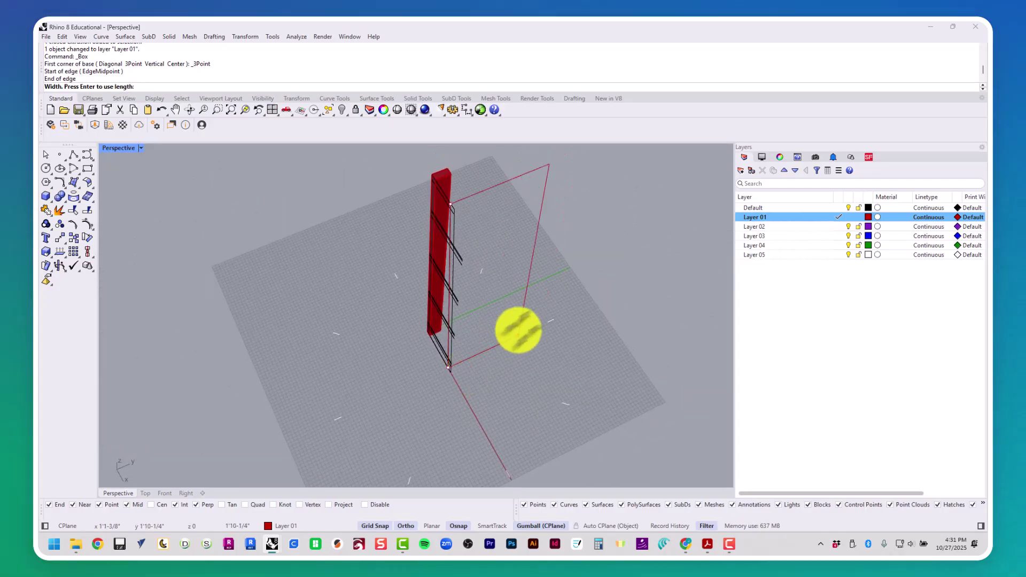
text(3-5/8)
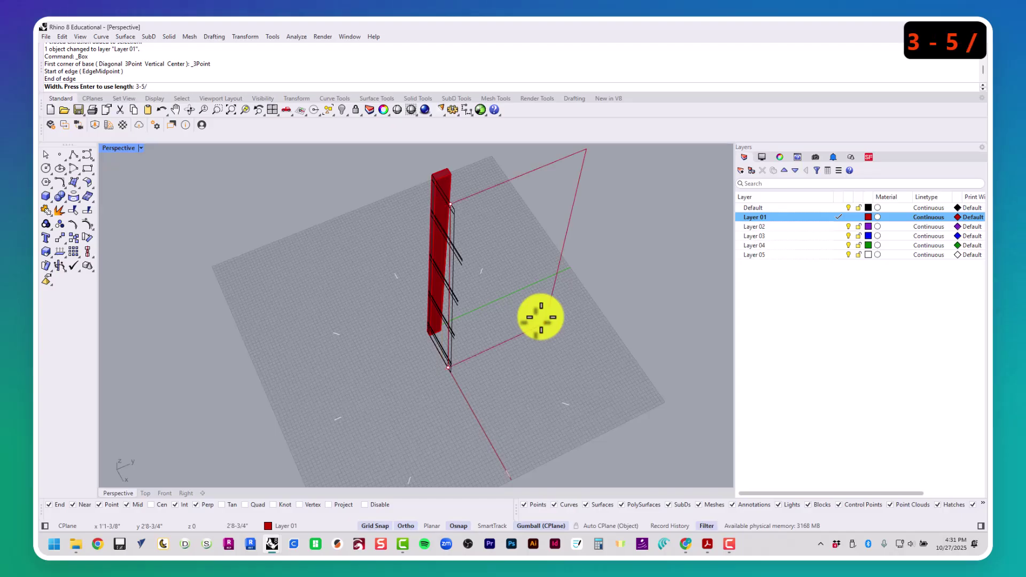
key(Return)
click(540, 317)
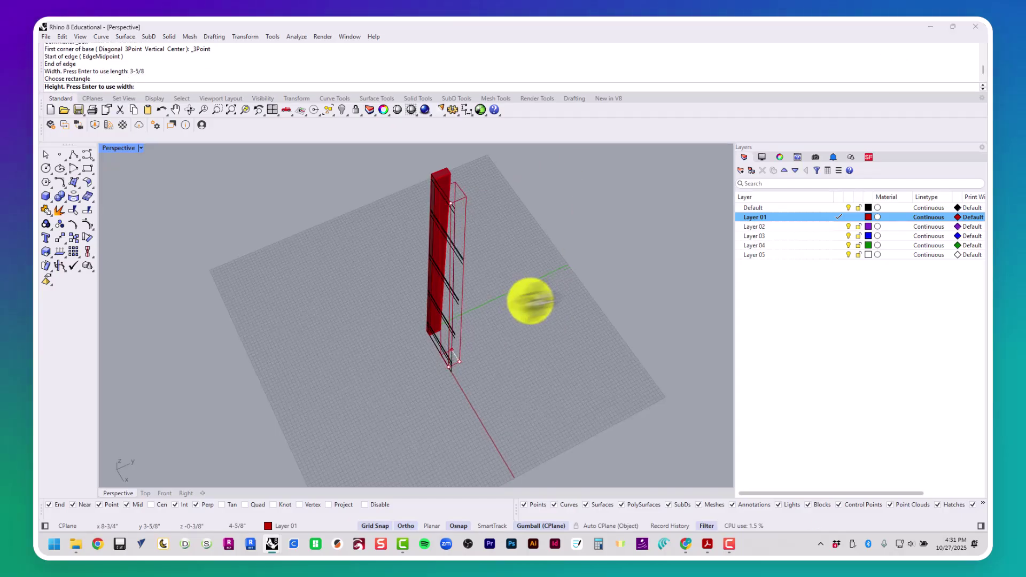
right_drag(527, 298, 515, 245)
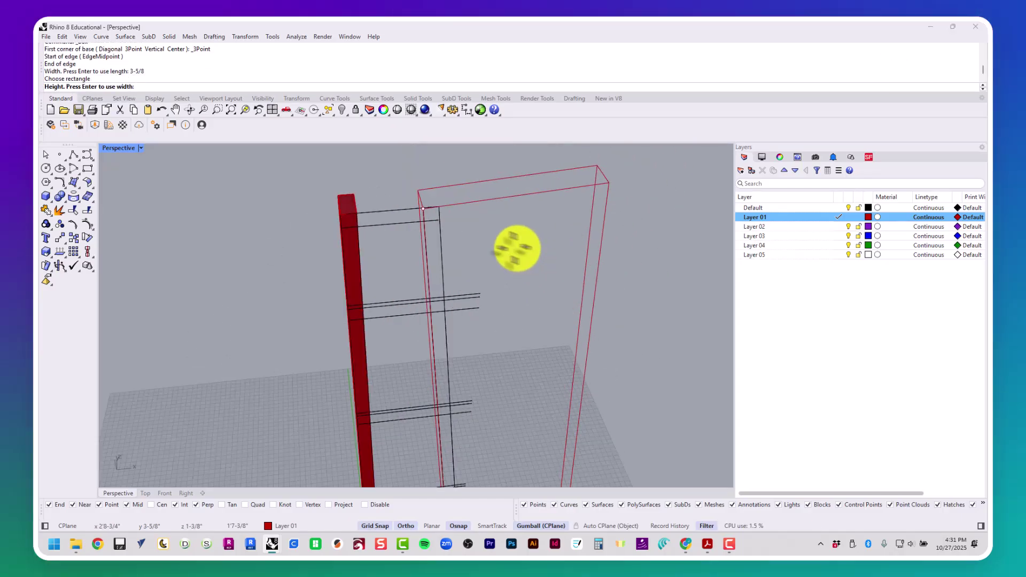
click(444, 208)
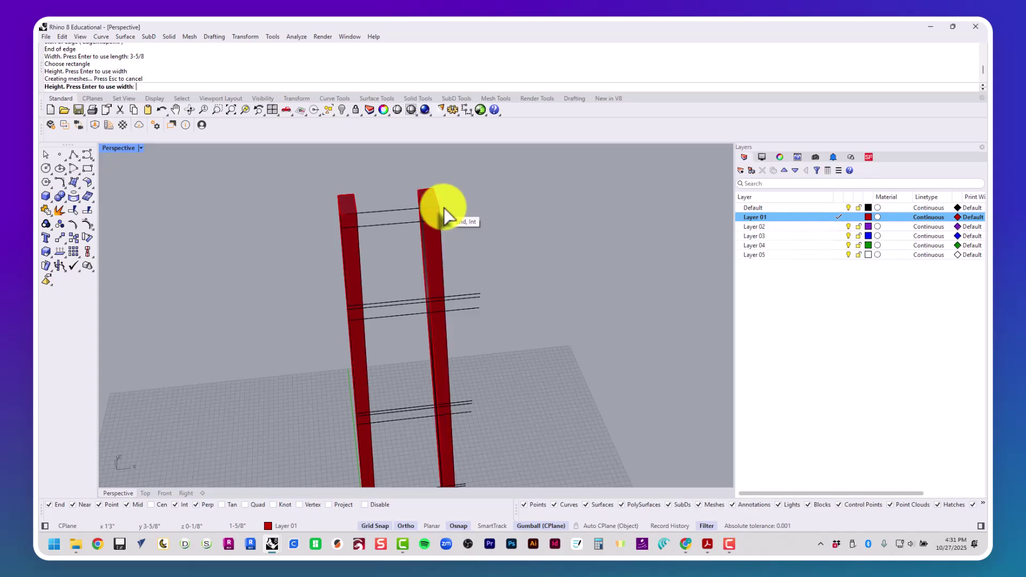
Step: Try to model the top rail as a 3-point box between the two posts' inner faces, matching the post depth
right_drag(437, 228, 374, 219)
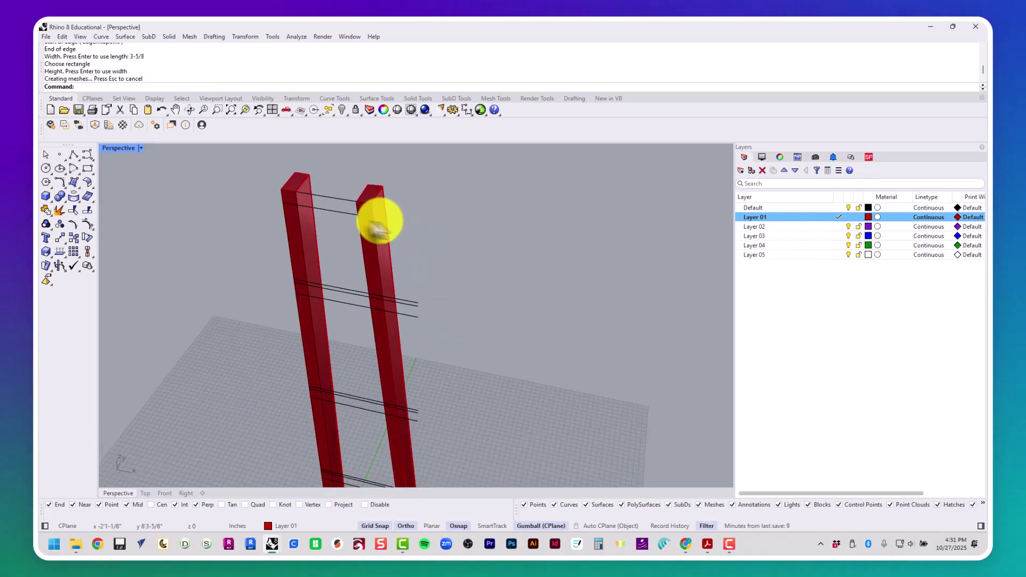
scroll(300, 198, up, 5)
right_click(281, 200)
click(280, 196)
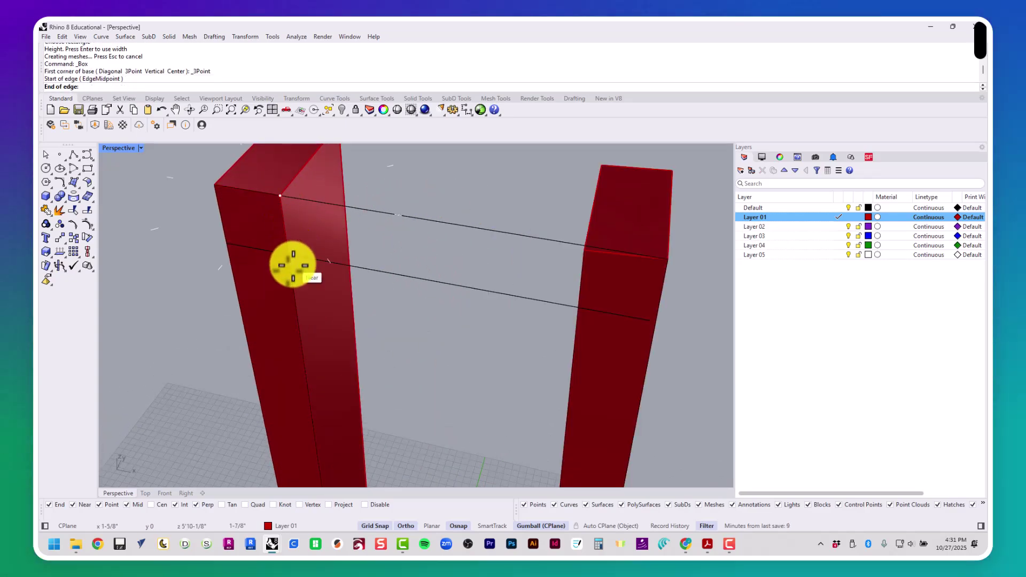
click(288, 255)
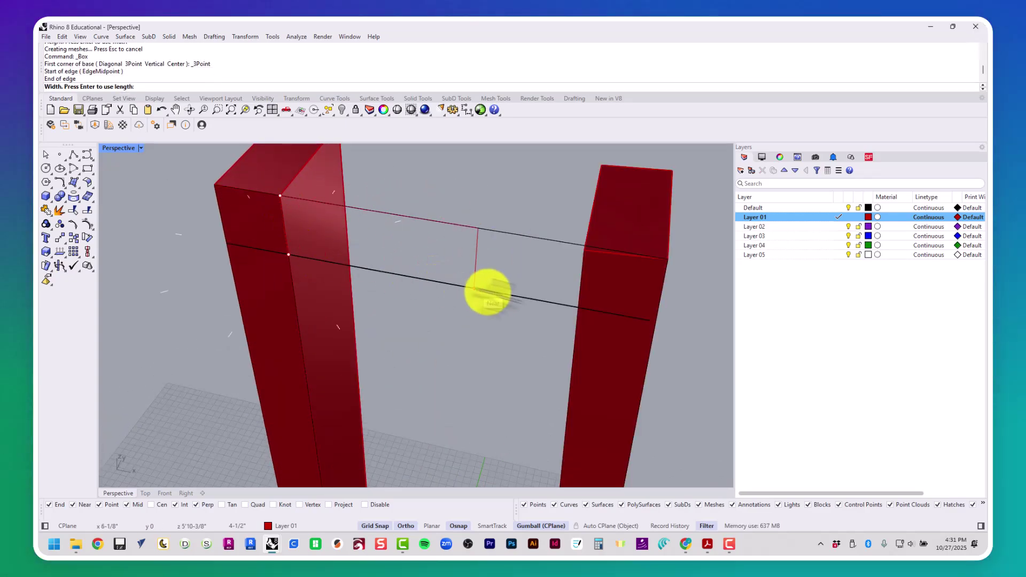
click(576, 311)
click(598, 169)
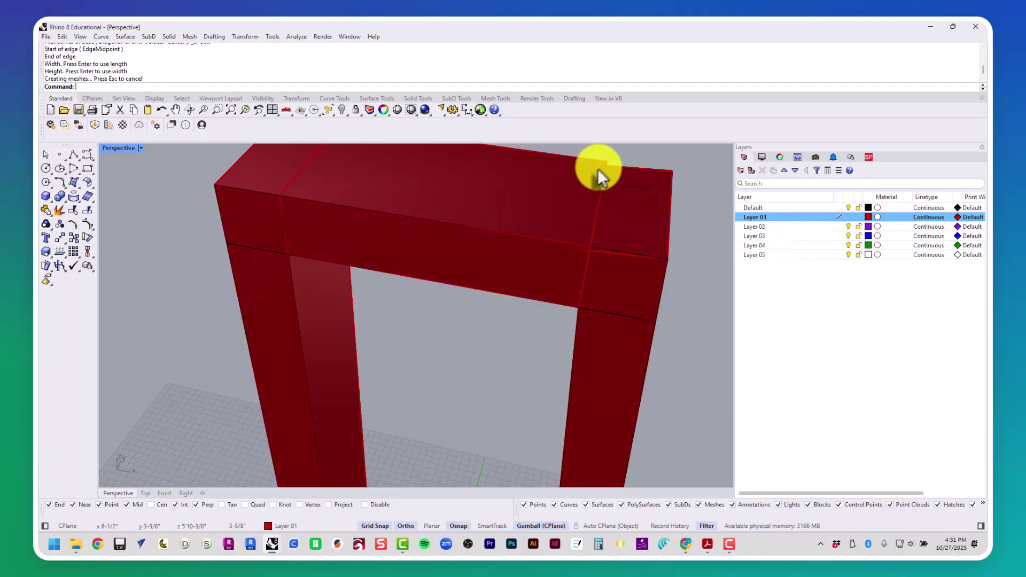
Step: Undo the top rail box fitted between the posts
scroll(595, 194, down, 5)
right_drag(595, 194, 579, 259)
scroll(533, 264, up, 3)
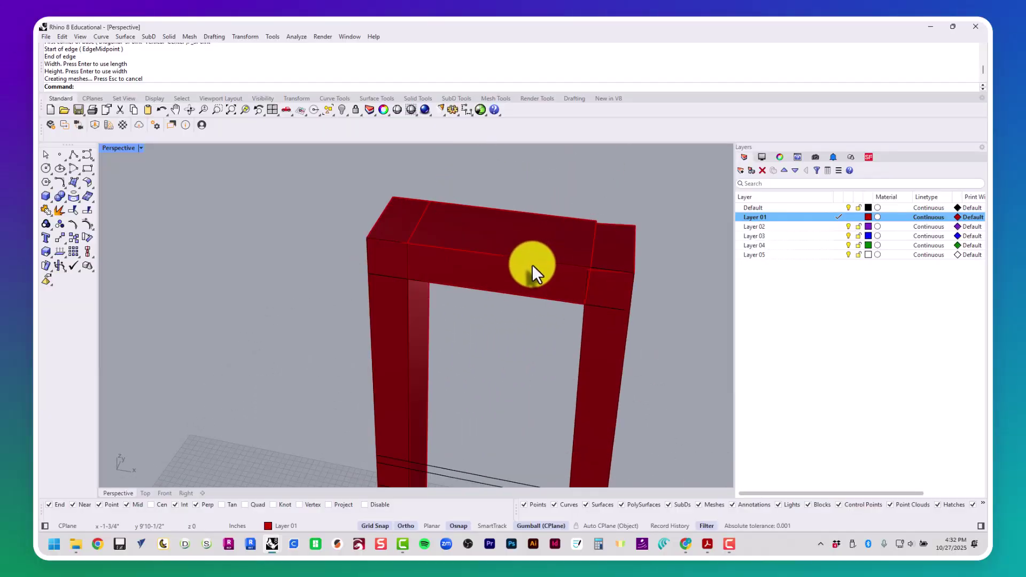
key(ctrl+z)
Step: Model the top rail as a 3-point box spanning both posts from outer corner to outer corner, as deep as the posts
key(Return)
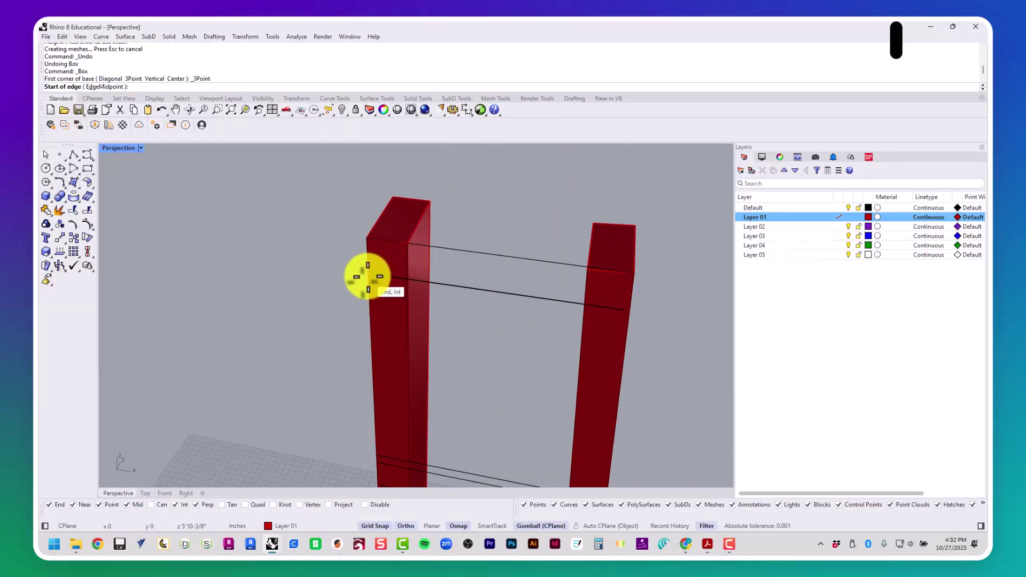
click(369, 274)
click(366, 238)
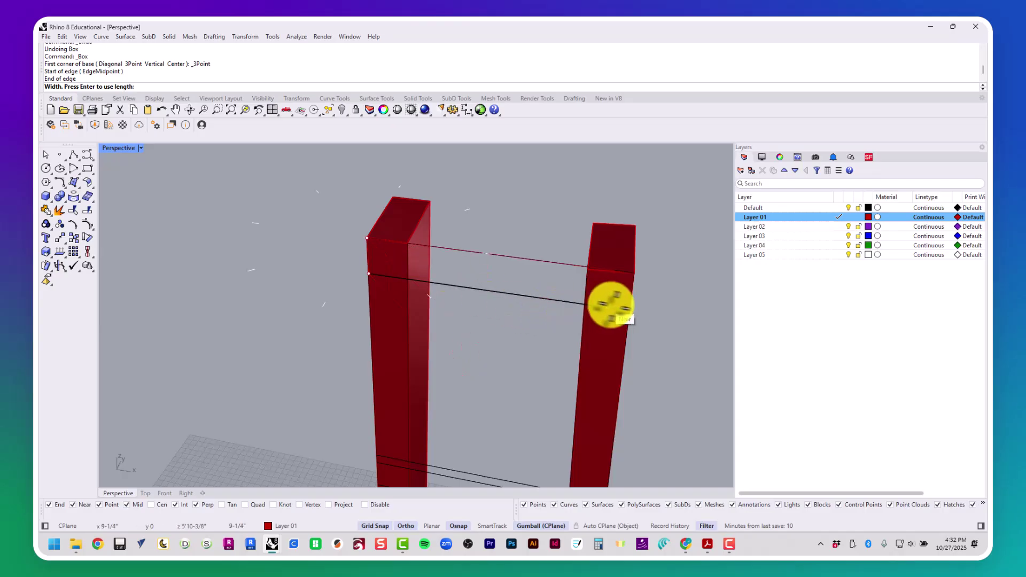
click(636, 274)
click(635, 230)
key(Escape)
Step: Model the rail under the uppermost shelf as a 3-point box from the first post's outer edge to the second post's inner face, matching the post depth
scroll(557, 313, down, 2)
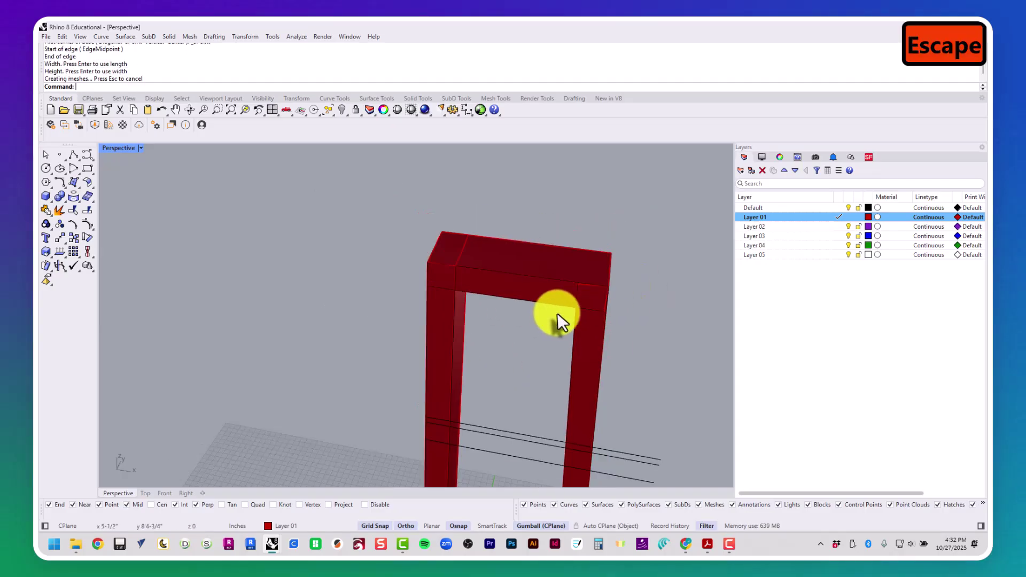
right_drag(557, 312, 545, 256)
scroll(470, 155, up, 3)
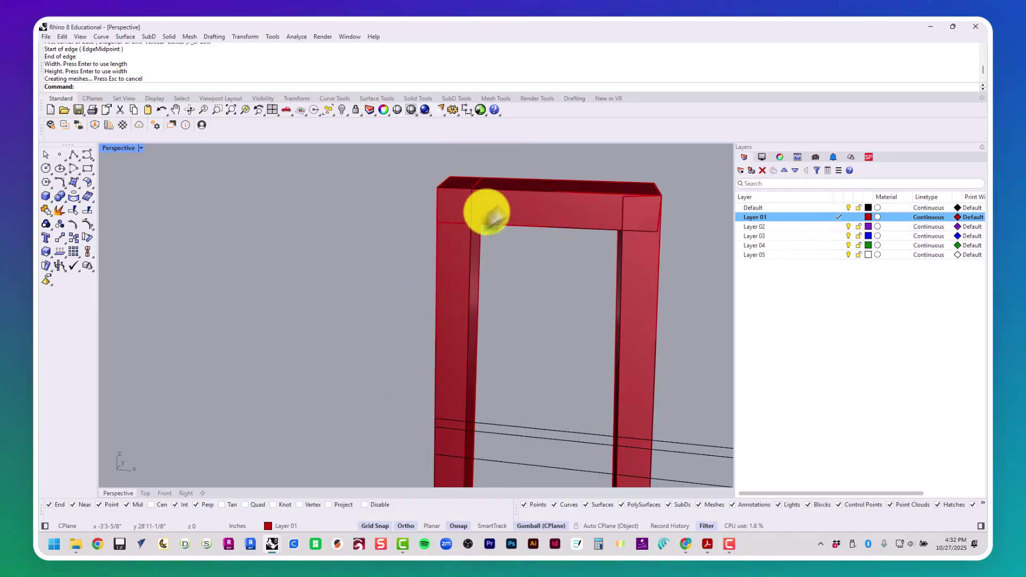
scroll(488, 214, down, 5)
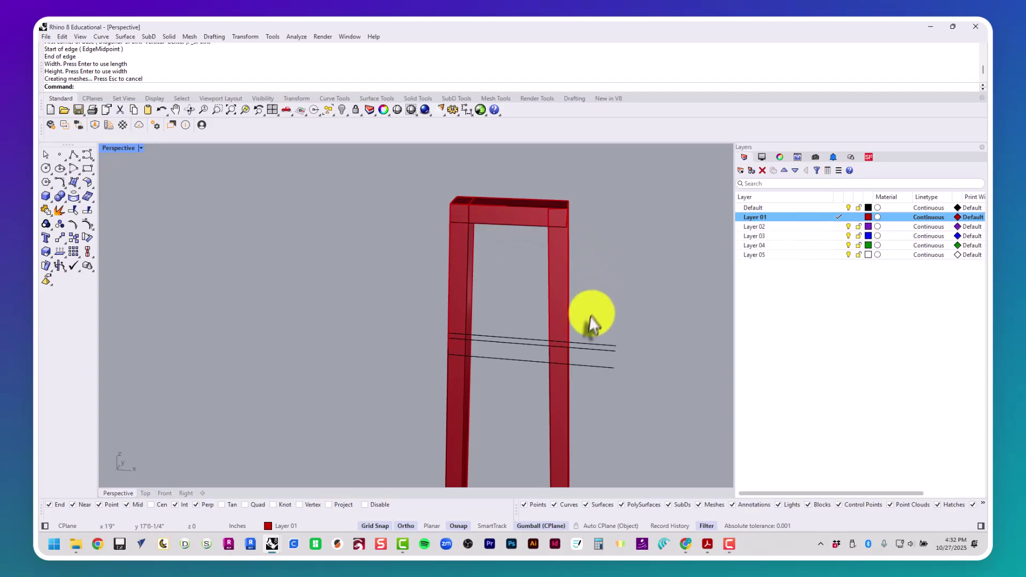
scroll(542, 339, up, 4)
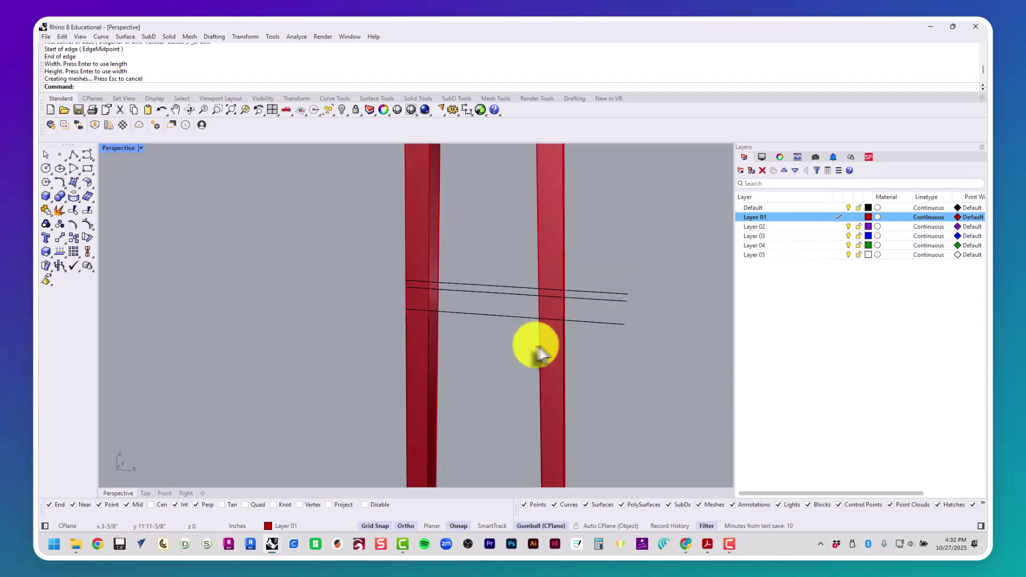
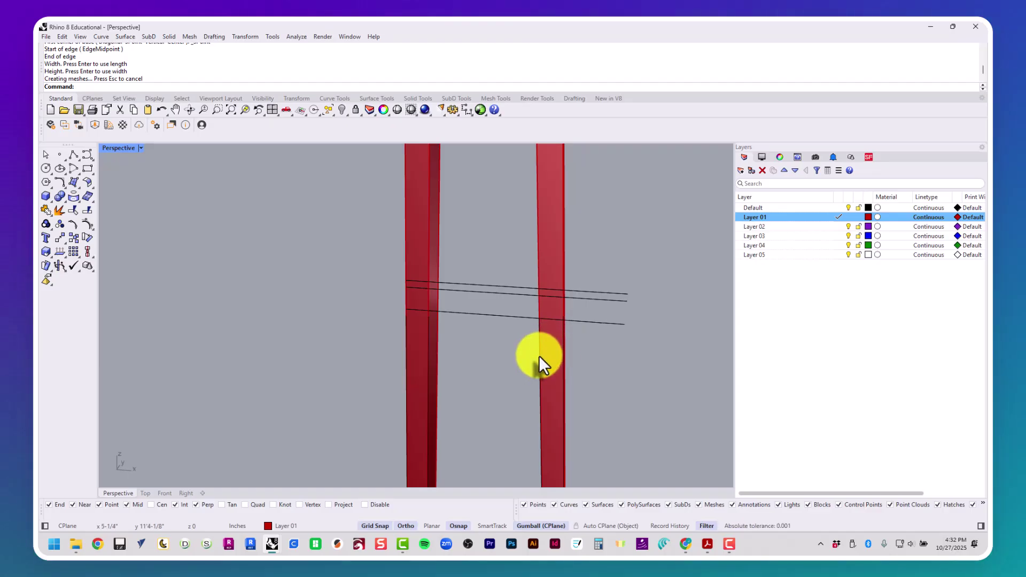
scroll(411, 311, up, 3)
right_click(411, 311)
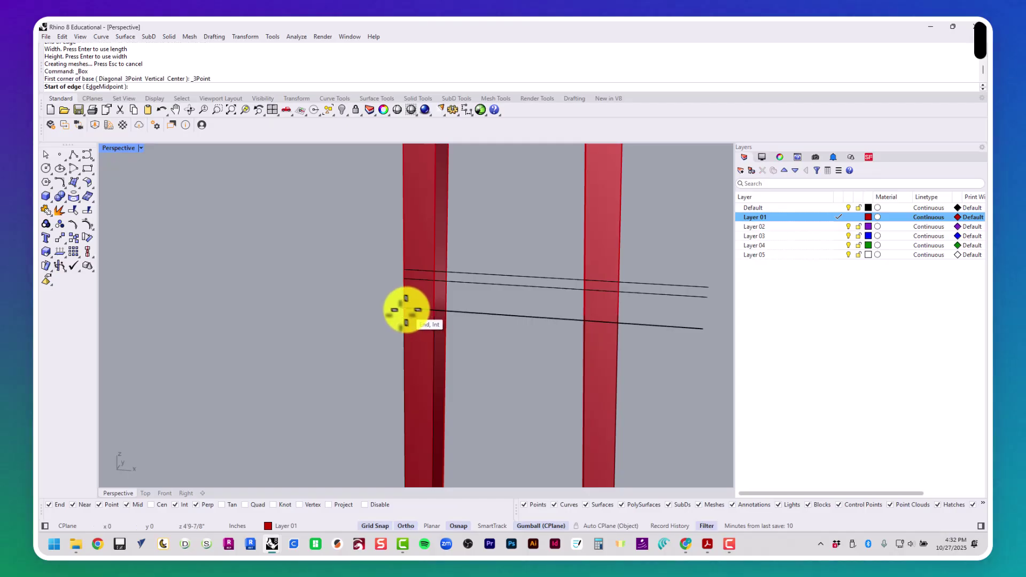
click(405, 308)
click(403, 279)
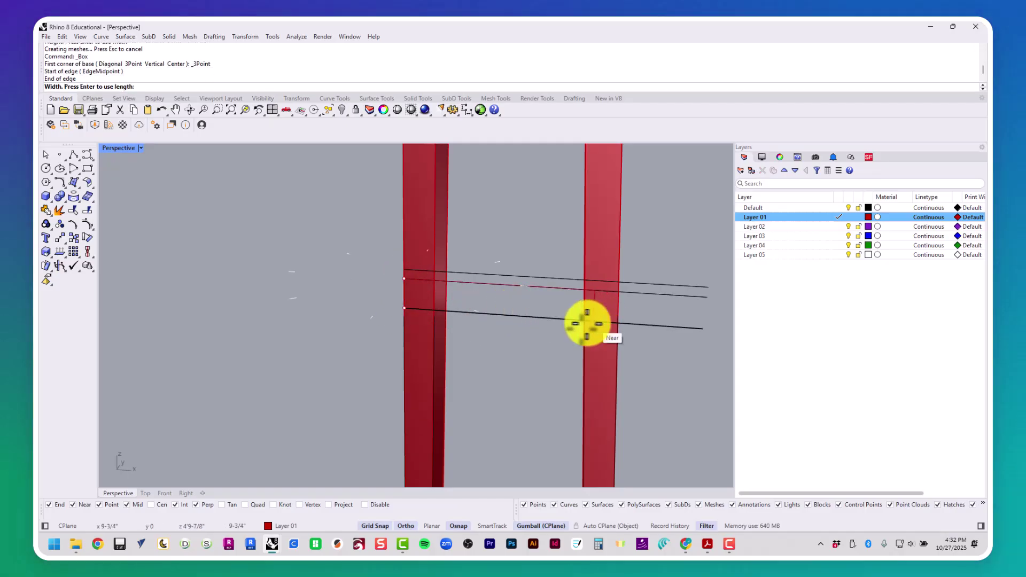
click(585, 324)
right_drag(588, 320, 559, 343)
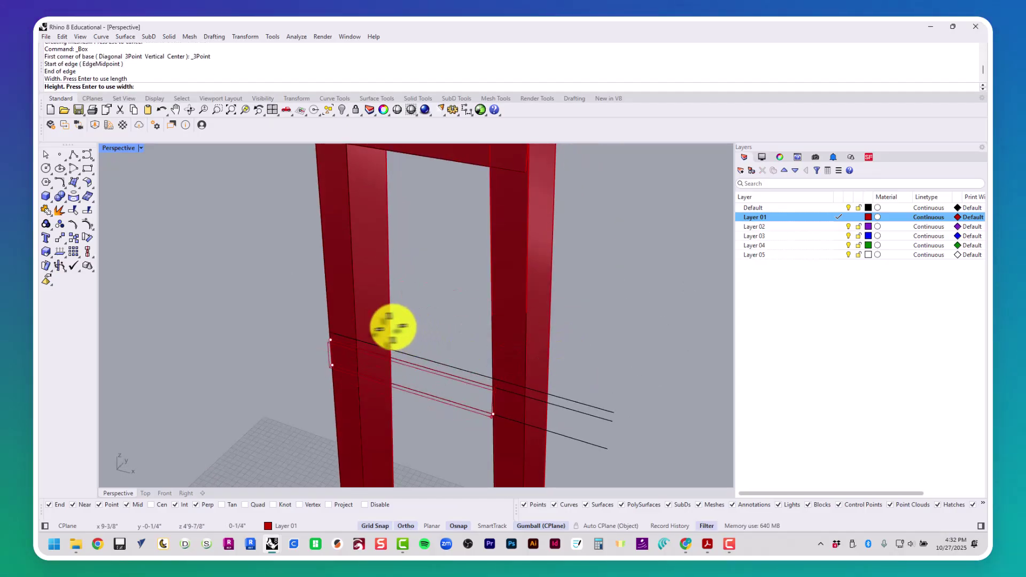
click(389, 323)
Step: Model the rail under the second shelf down as a 3-point box ending at the second post's inner face, matching the post depth
scroll(390, 330, down, 8)
shift+right_drag(410, 425, 421, 366)
scroll(420, 366, up, 9)
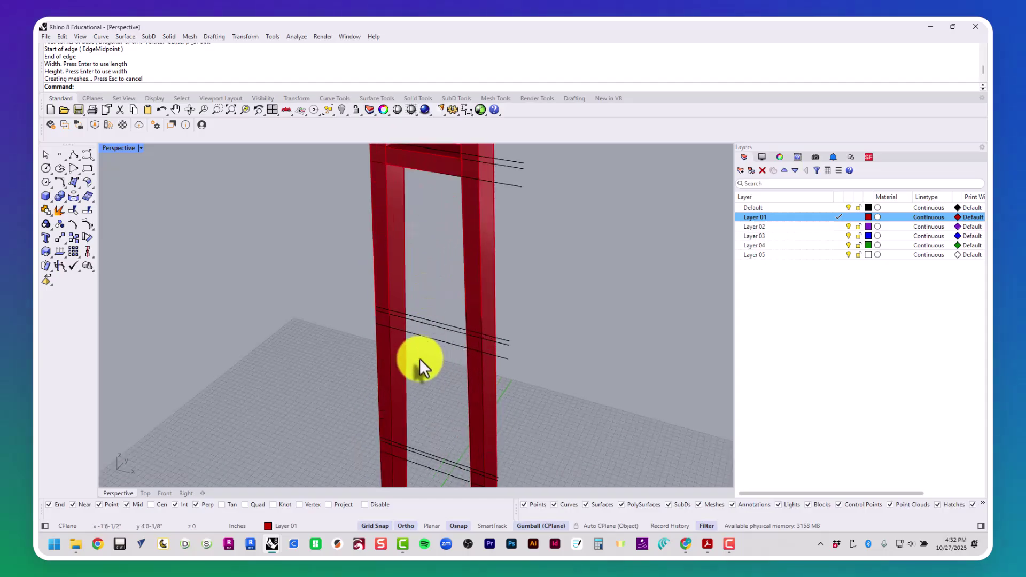
right_click(403, 344)
click(353, 303)
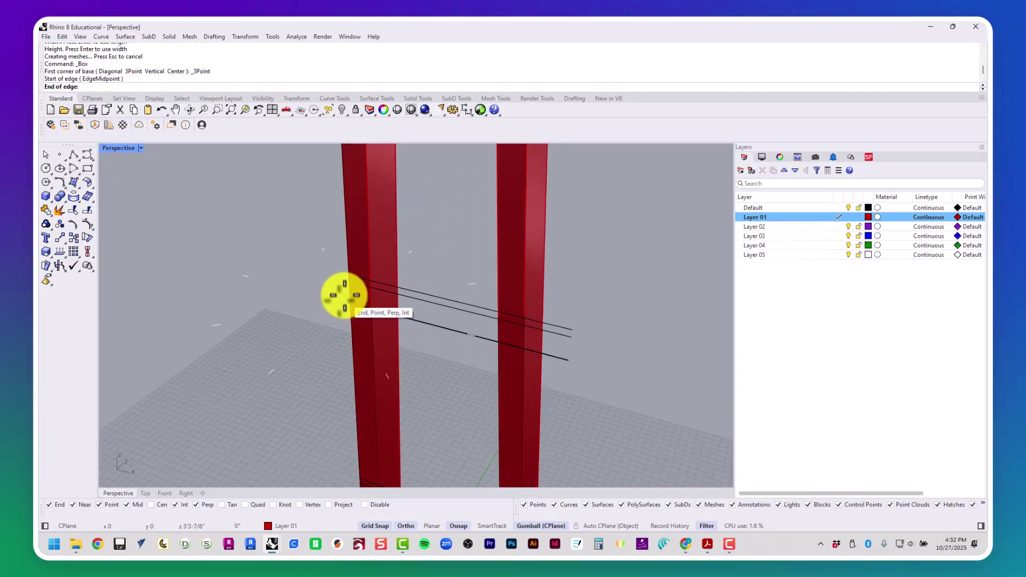
click(347, 282)
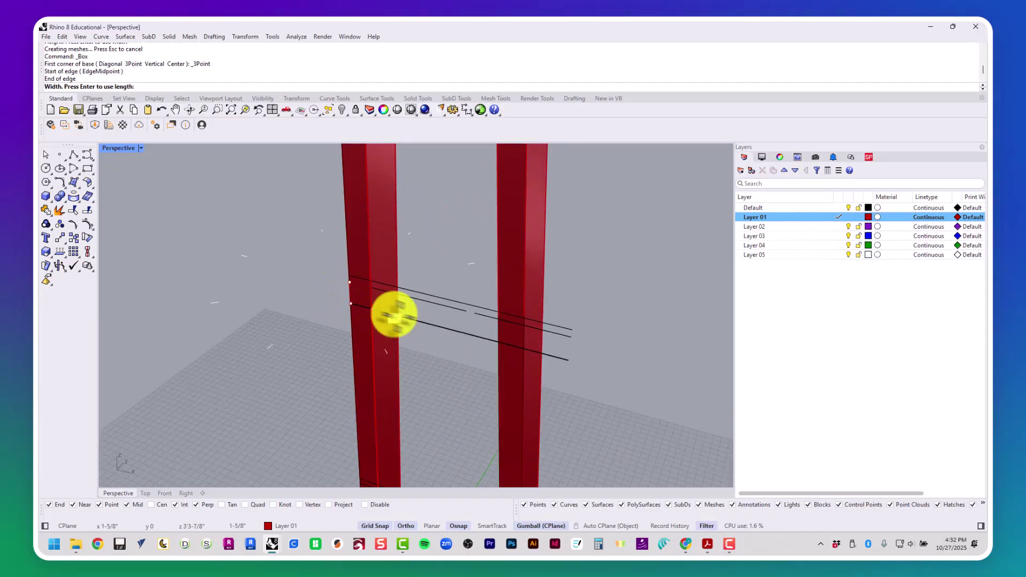
click(501, 345)
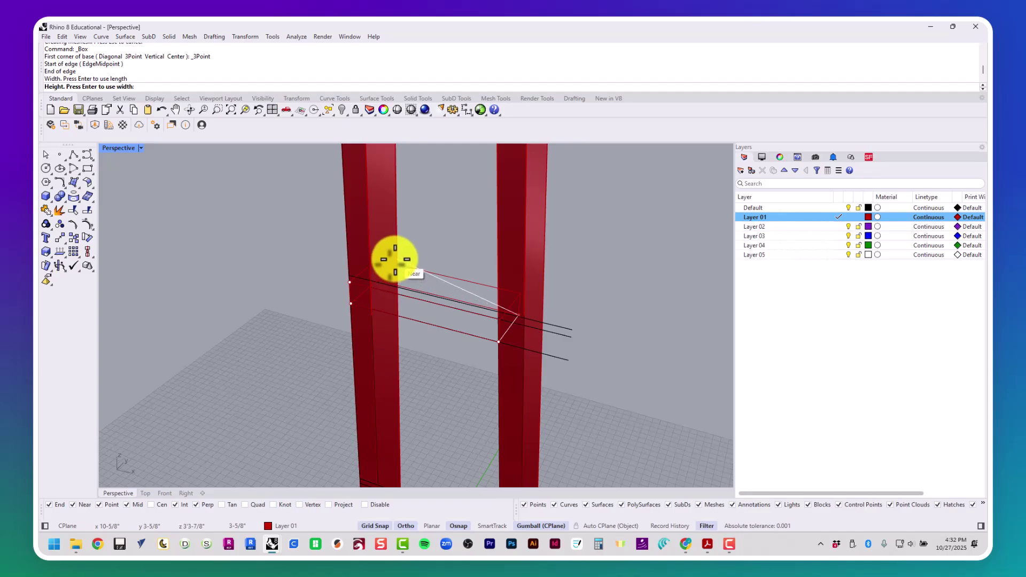
click(394, 259)
Step: Examine the shelf-thickness lines and the rail lines against the modelled rail by highlighting each line pair
scroll(395, 288, down, 3)
shift+right_drag(396, 363, 398, 298)
scroll(390, 257, up, 8)
shift+right_drag(389, 258, 443, 353)
scroll(577, 269, up, 7)
drag(627, 259, 611, 202)
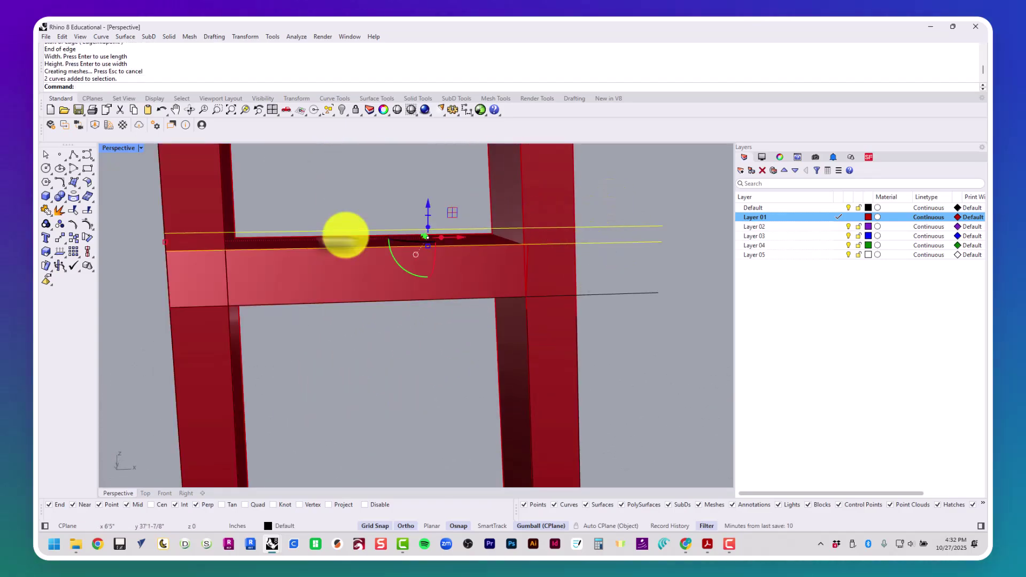
drag(668, 313, 649, 243)
scroll(649, 243, down, 8)
Step: Model the rail under the third shelf down as a 3-point box across the two posts, matching the post depth
right_drag(643, 284, 512, 293)
scroll(453, 381, up, 3)
right_click(451, 391)
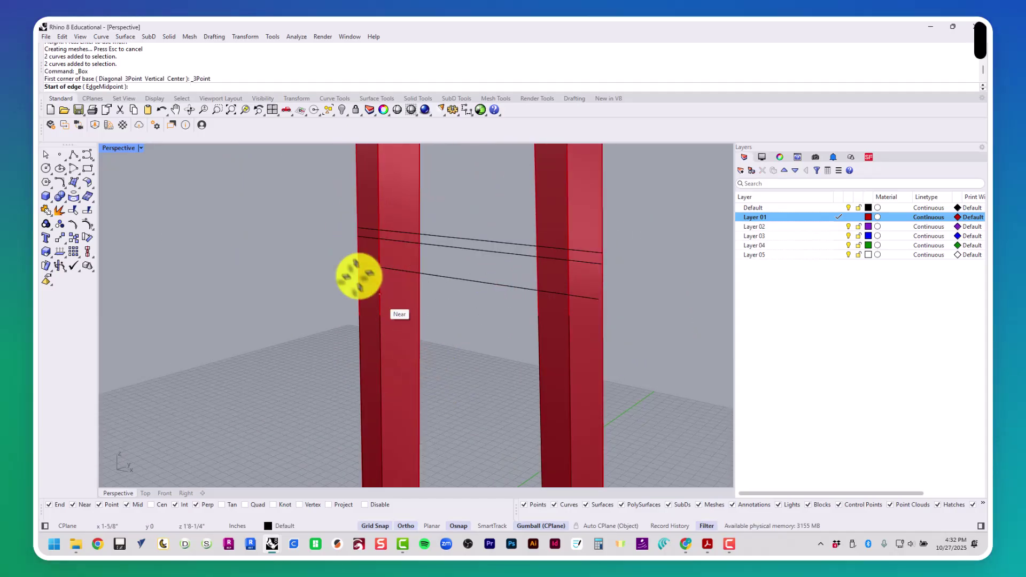
click(358, 237)
click(358, 264)
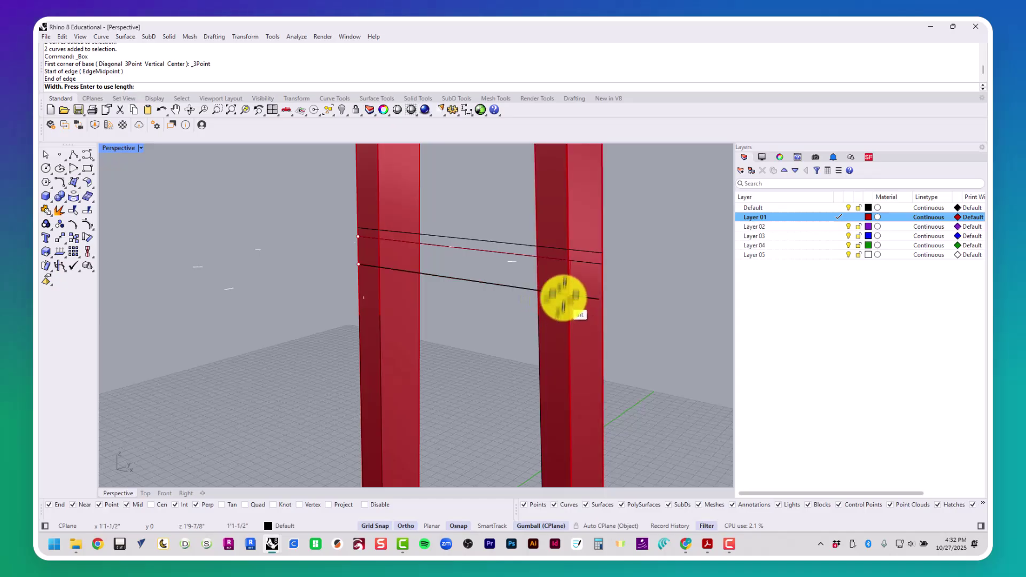
click(567, 262)
right_drag(568, 258, 359, 292)
click(421, 241)
Step: Model the bottom rail under the lowest shelf as a 3-point box between the posts' inner faces, matching the post depth
right_click(359, 290)
click(362, 283)
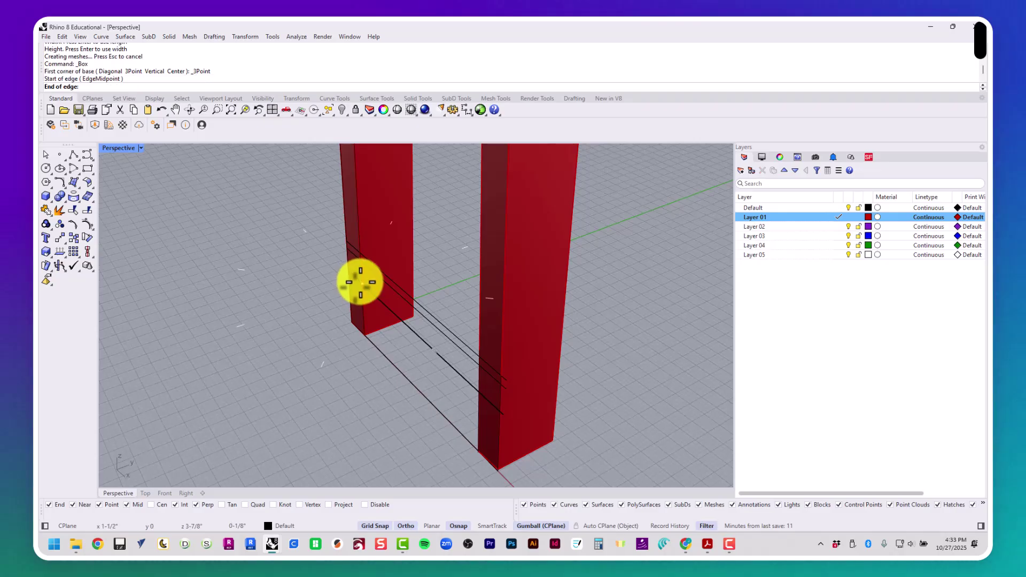
click(360, 260)
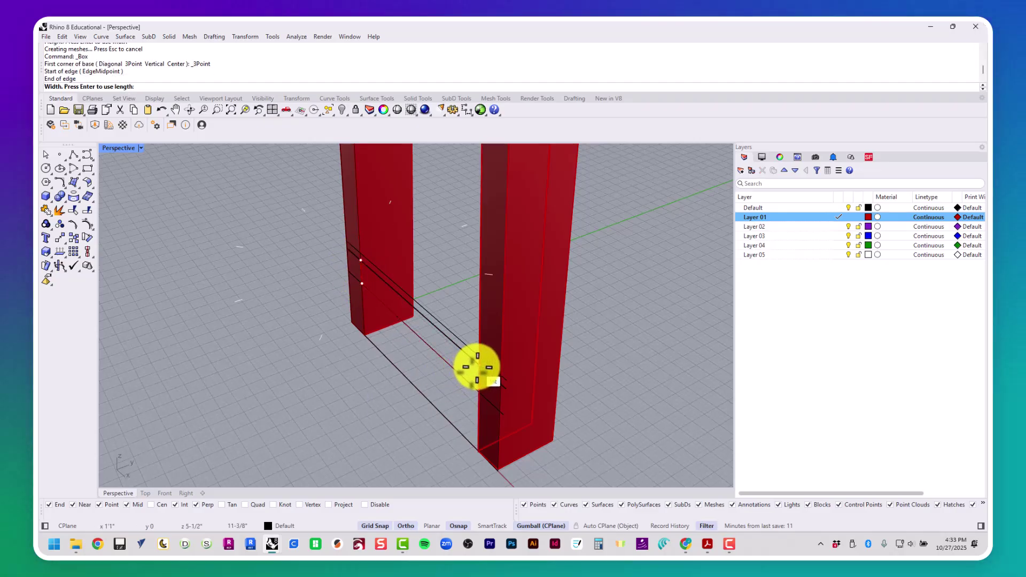
click(410, 251)
scroll(401, 344, down, 5)
key(Escape)
key(Escape)
Step: Select the bottom rail solid between the two posts
right_drag(404, 357, 407, 412)
scroll(403, 398, up, 5)
click(404, 396)
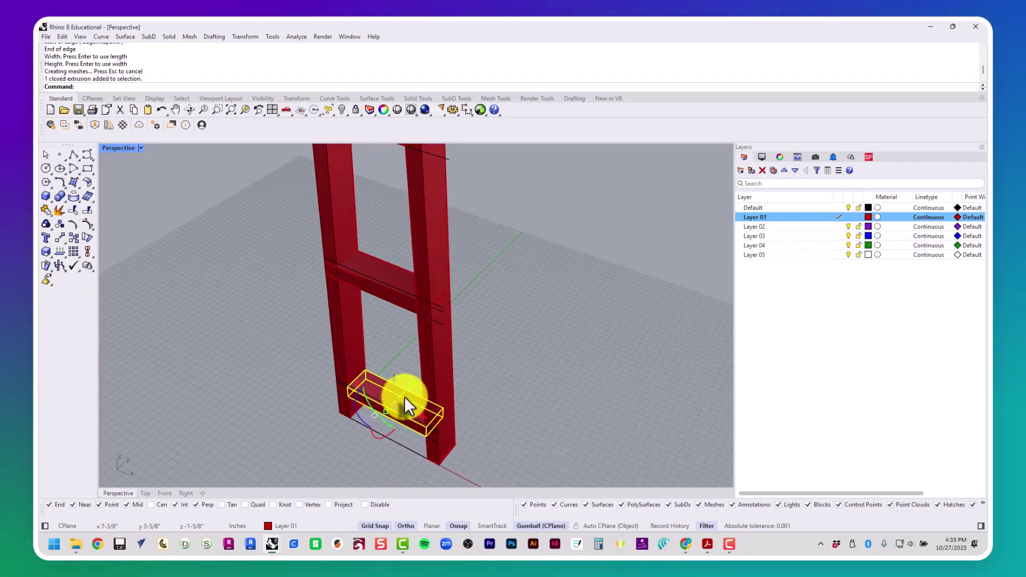
click(379, 267)
click(337, 211)
click(451, 298)
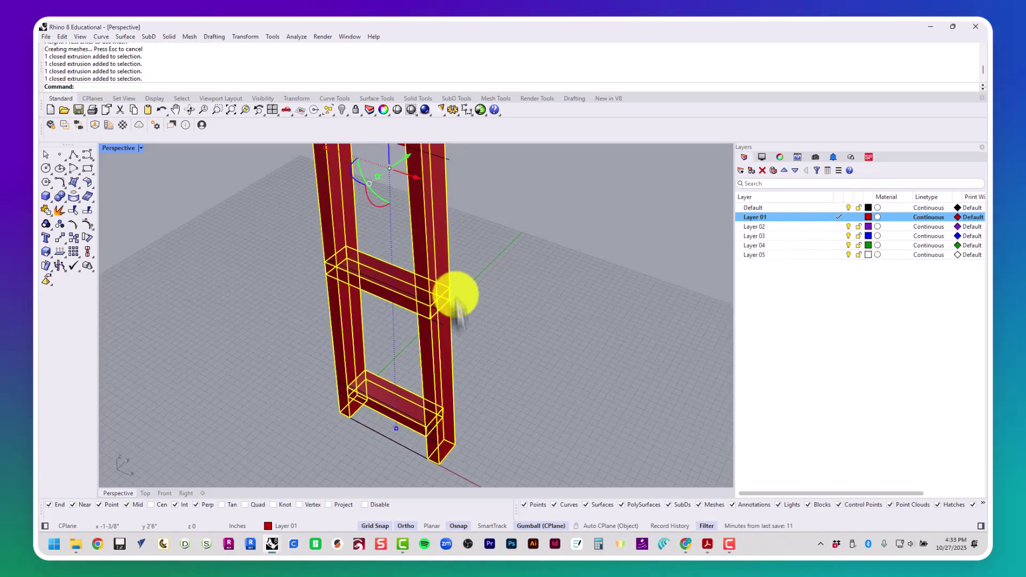
scroll(470, 315, down, 3)
scroll(438, 299, up, 5)
key(Escape)
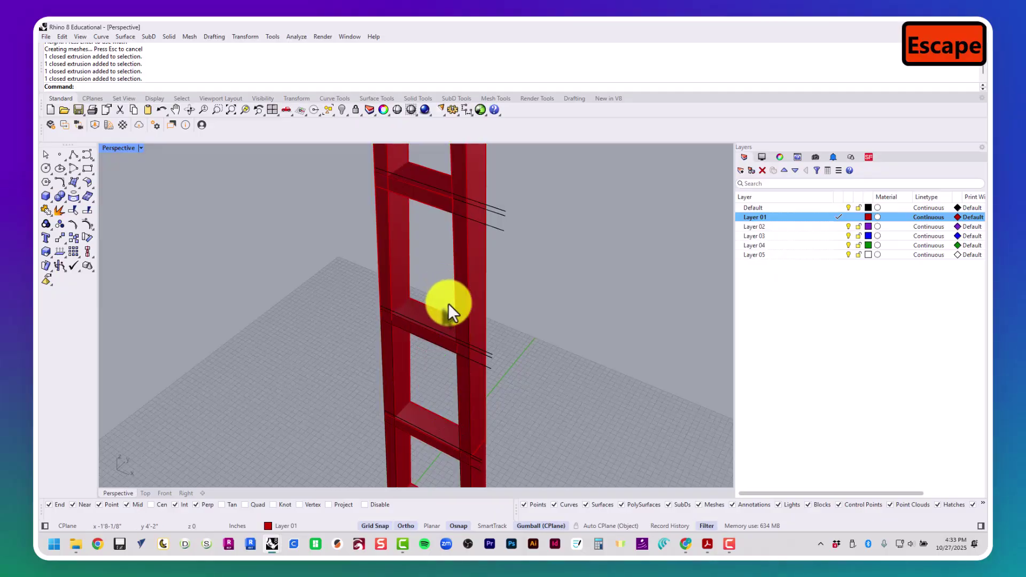
scroll(454, 326, down, 5)
scroll(457, 343, up, 2)
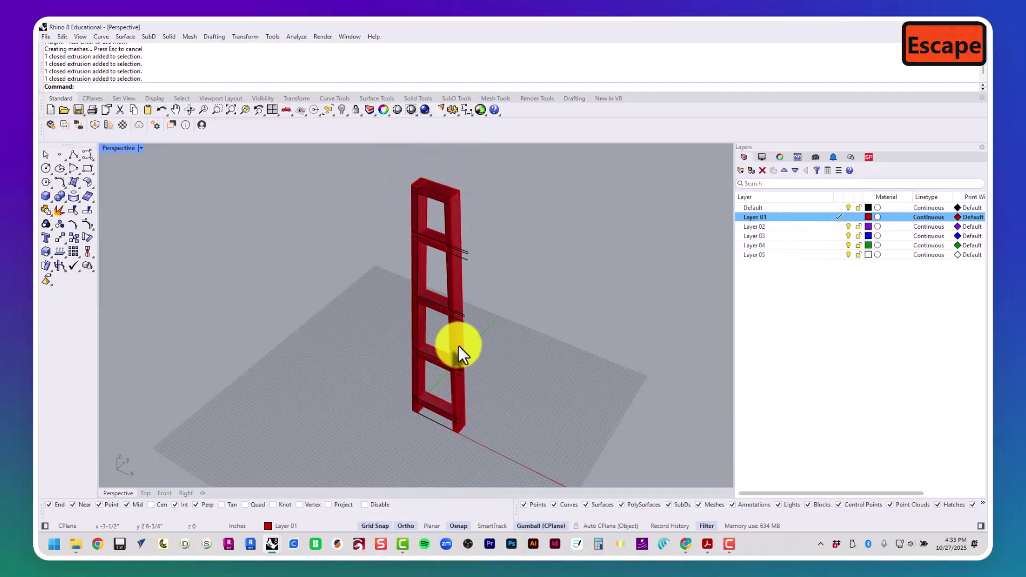
Step: Make Default the current layer and hide Layer 01
click(838, 208)
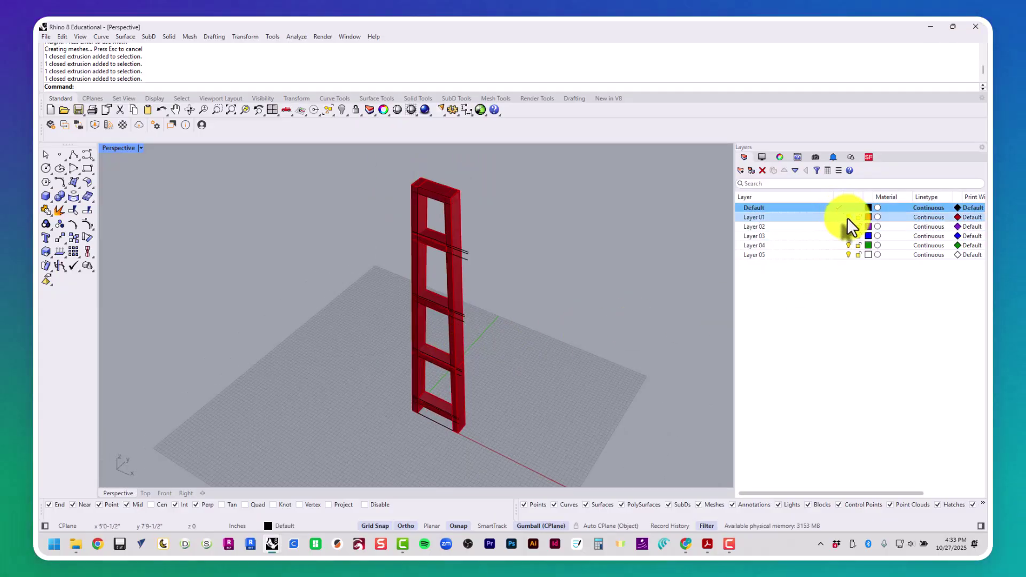
click(848, 217)
Step: Try deleting all the frame's construction curves, and undo the deletion
drag(492, 470, 291, 160)
key(Delete)
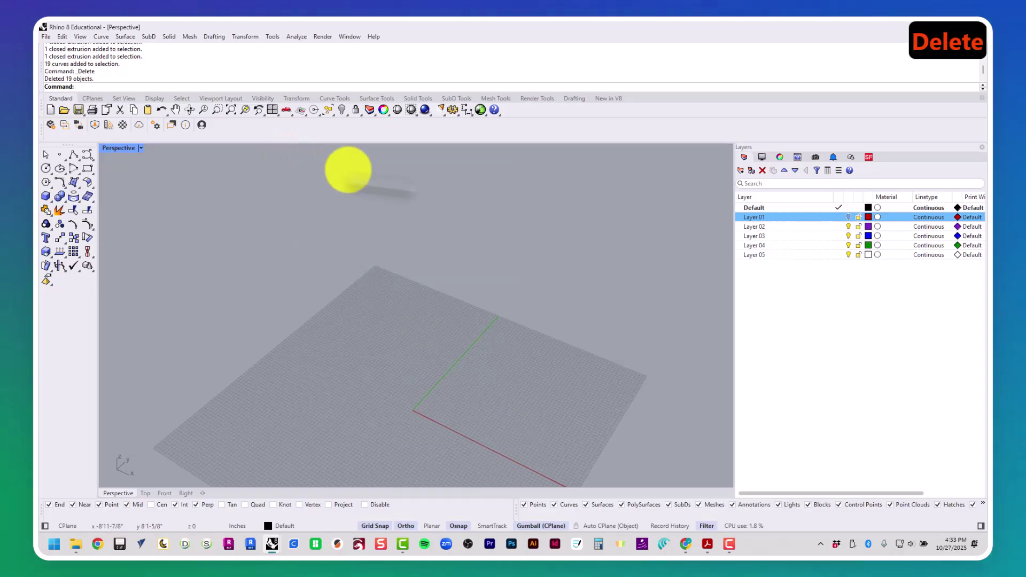
key(ctrl+z)
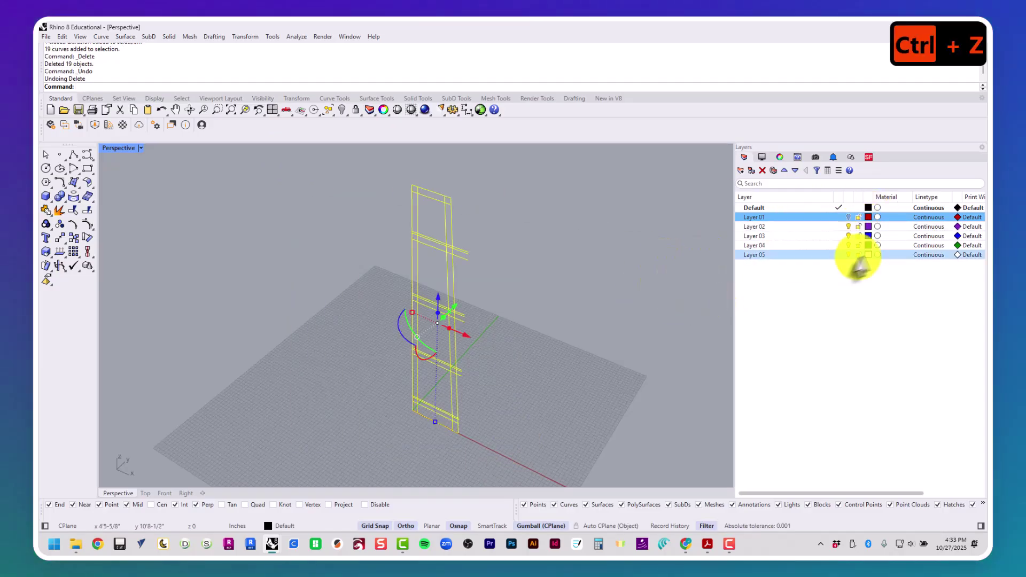
Step: Move the selected construction curves to Layer 02 and rename that layer Curves
right_click(748, 226)
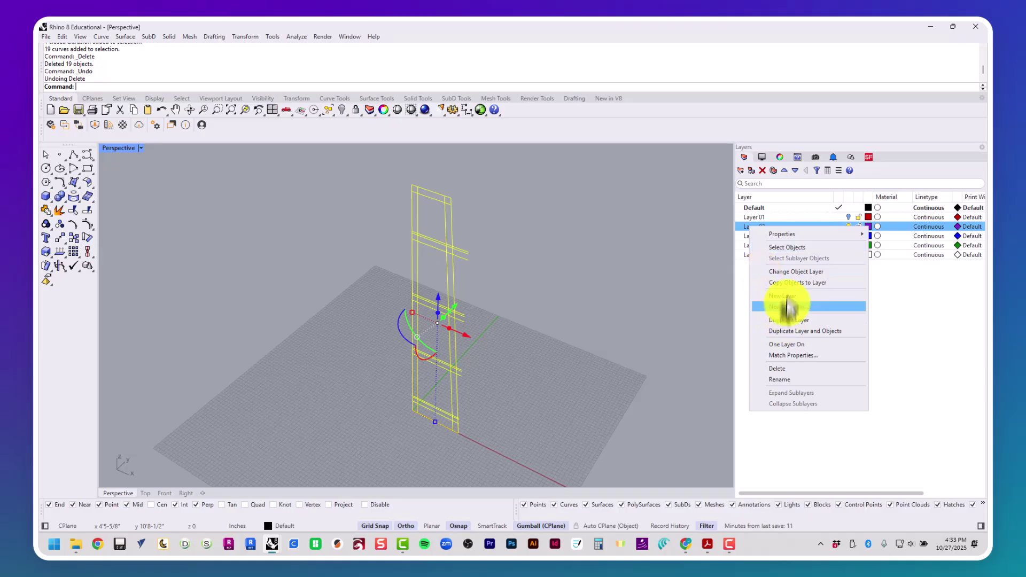
click(793, 272)
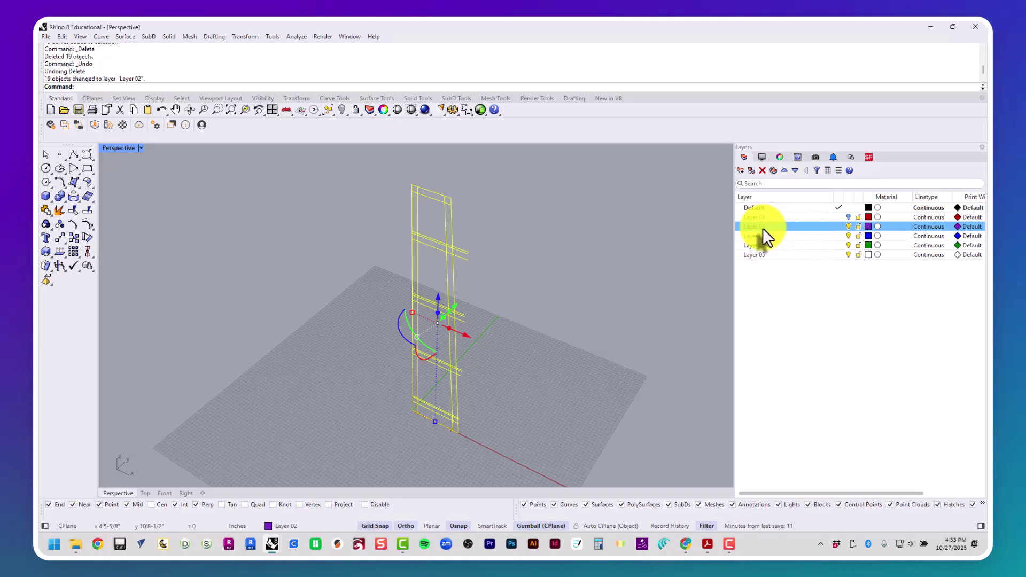
click(762, 229)
text(Curves)
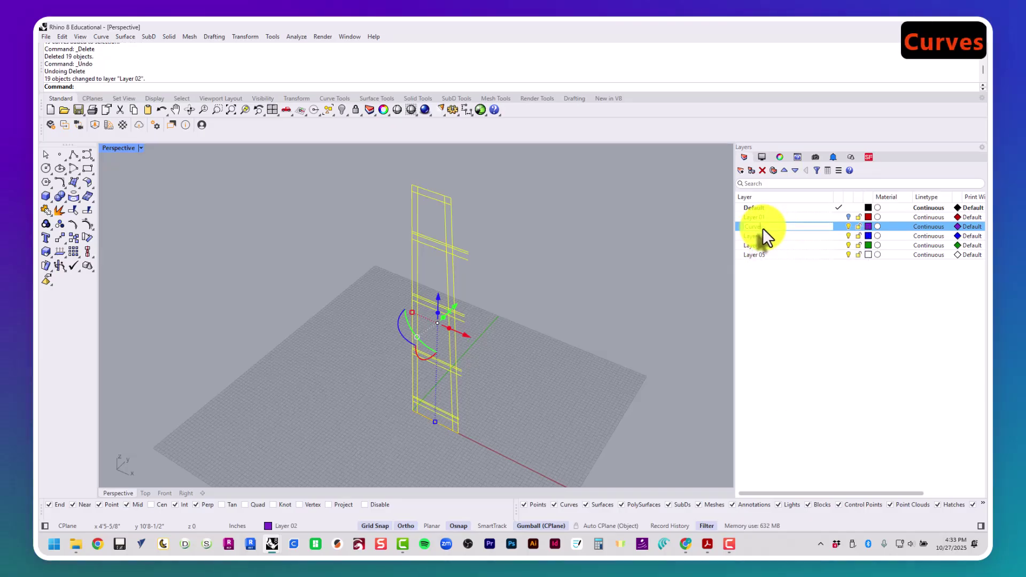
key(Return)
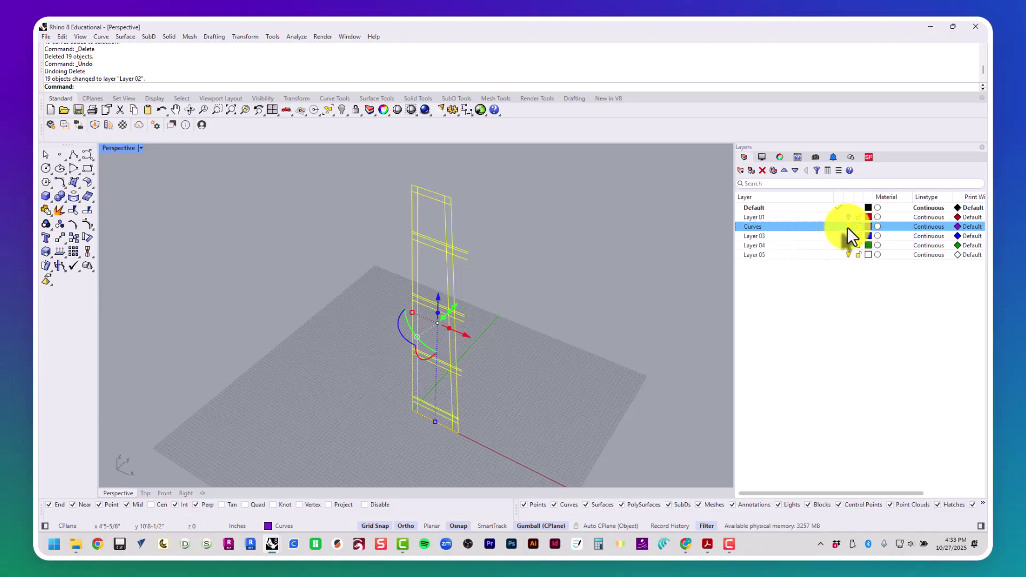
Step: Hide the Curves layer, show Layer 01 again and rename it Steel
click(847, 226)
click(848, 217)
click(759, 217)
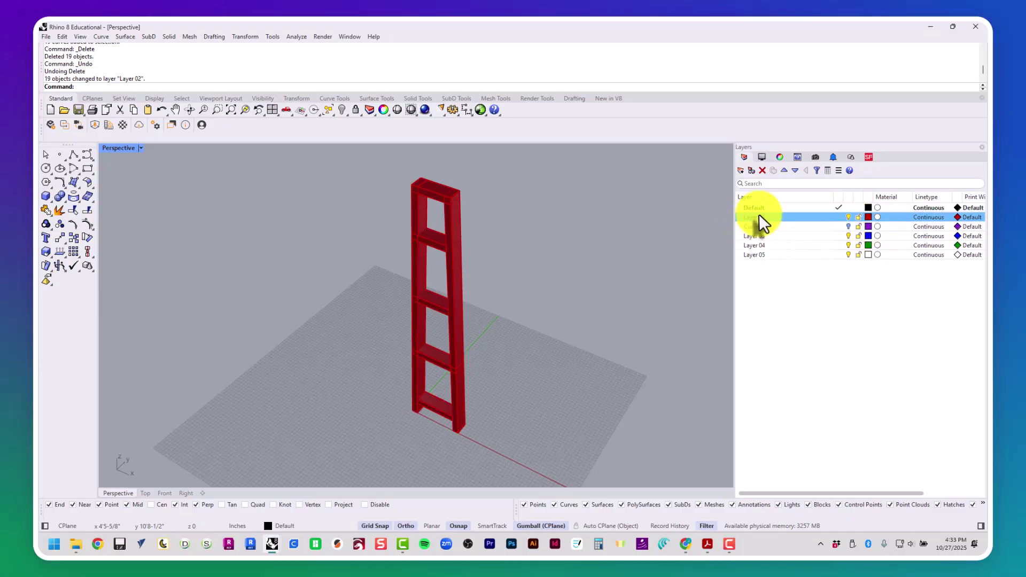
click(761, 218)
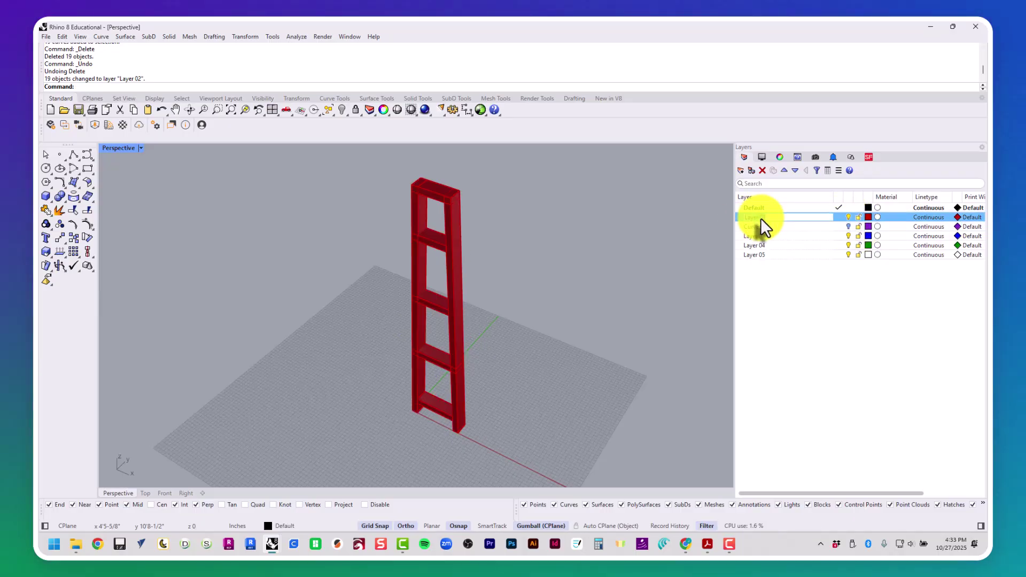
text(Steel)
key(Return)
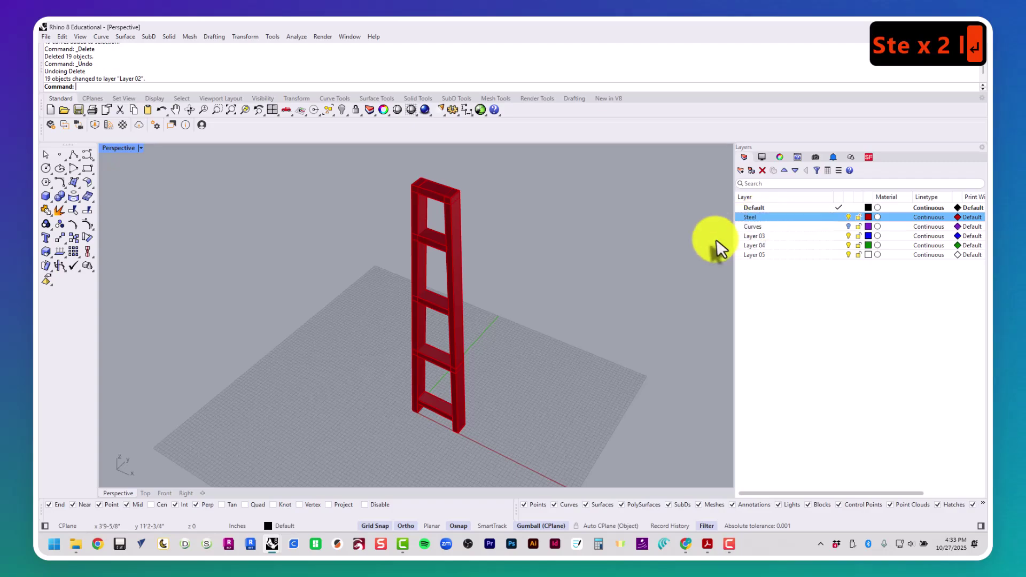
Step: Set the Steel layer's color to the muted blue-gray #656587
click(867, 217)
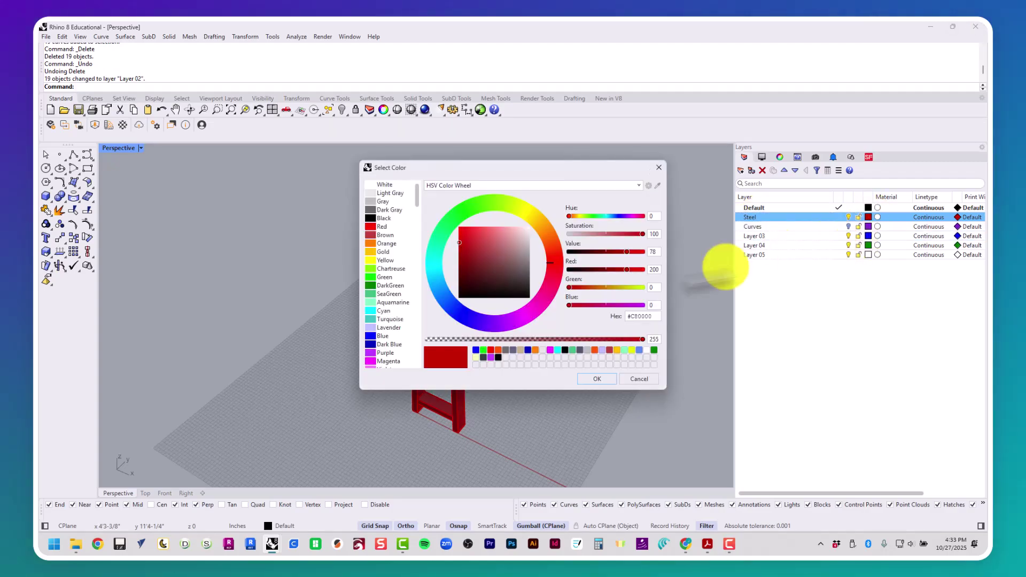
click(510, 350)
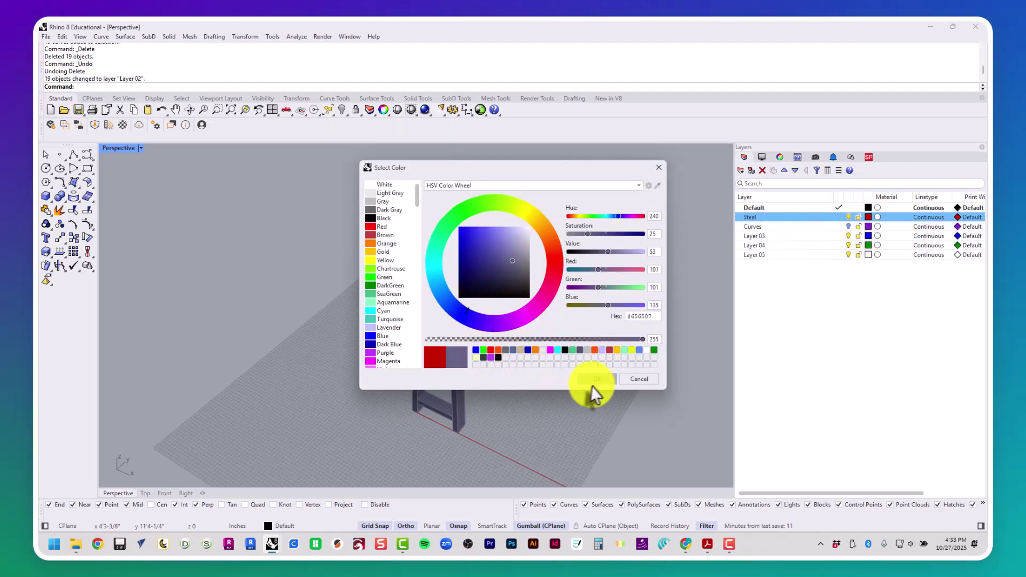
click(594, 380)
Step: Group all the members of the ladder-like steel frame and check that they select together
right_drag(607, 393, 660, 368)
scroll(660, 368, down, 5)
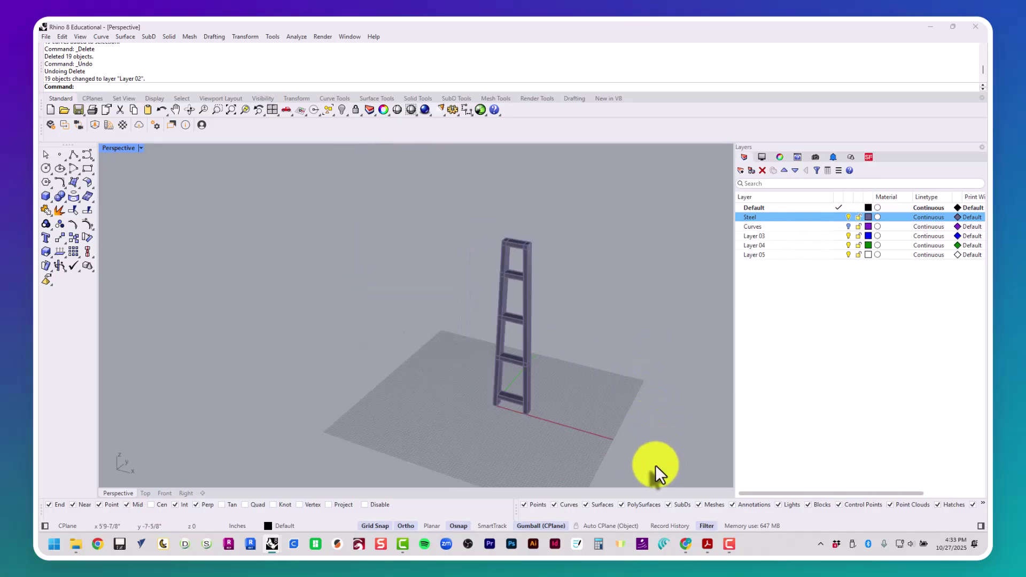
drag(600, 447, 345, 178)
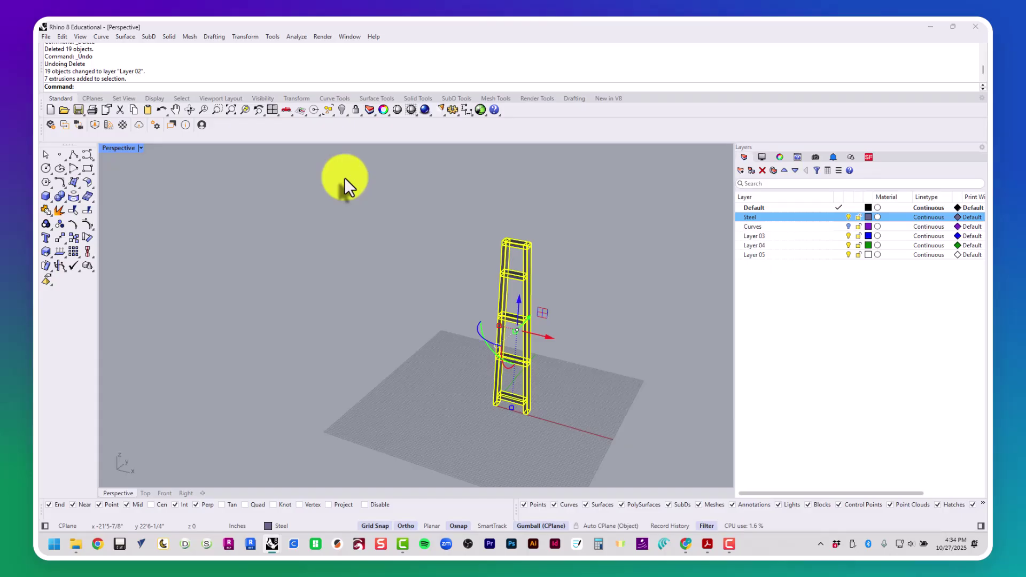
text(group)
key(Return)
key(Escape)
key(Escape)
key(Escape)
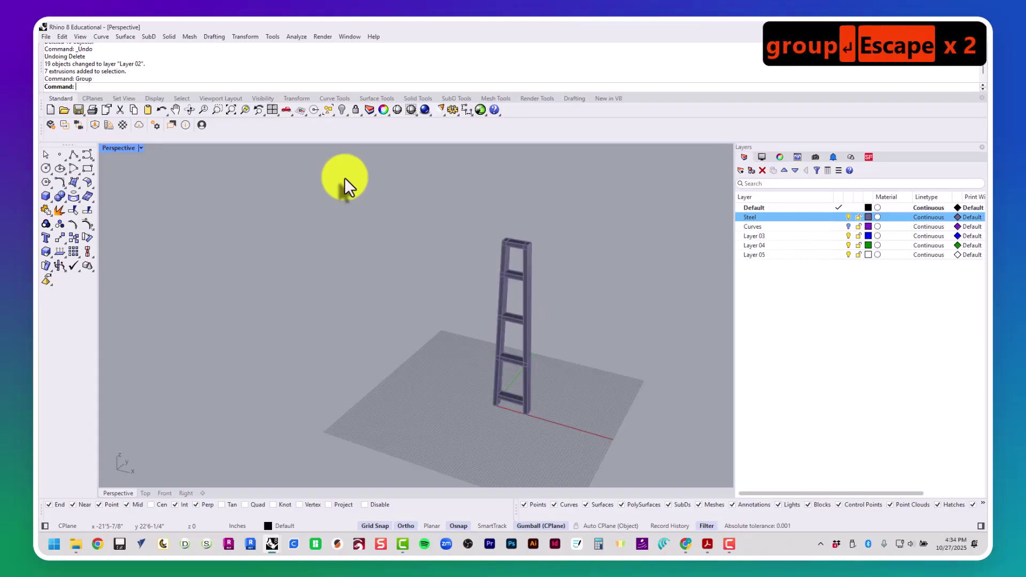
right_drag(572, 364, 489, 389)
click(489, 390)
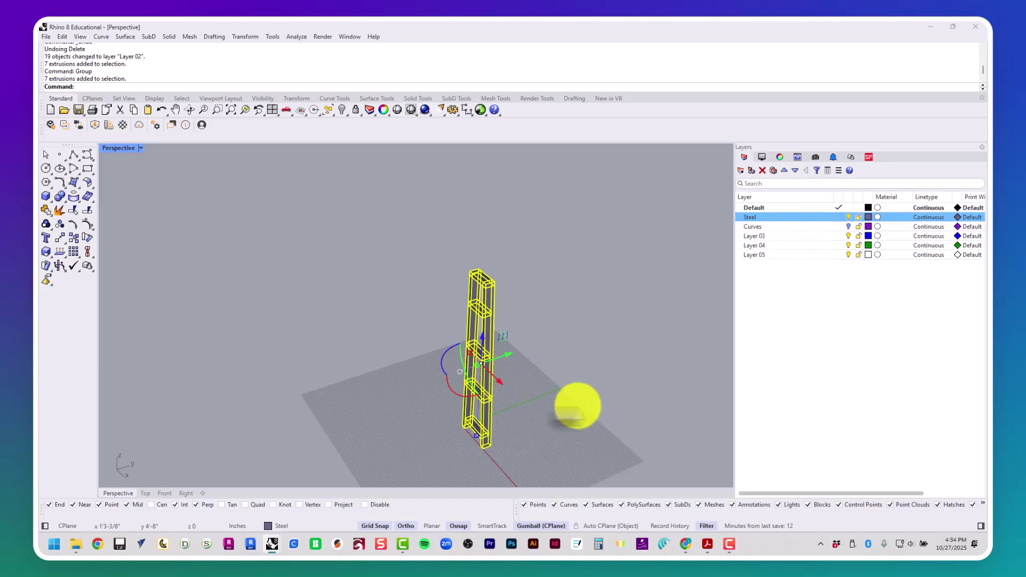
key(Escape)
key(Escape)
Step: In the Top view, draw a guide line about 4'5" long along X from the frame's back corner on the Y axis
right_drag(530, 451, 538, 415)
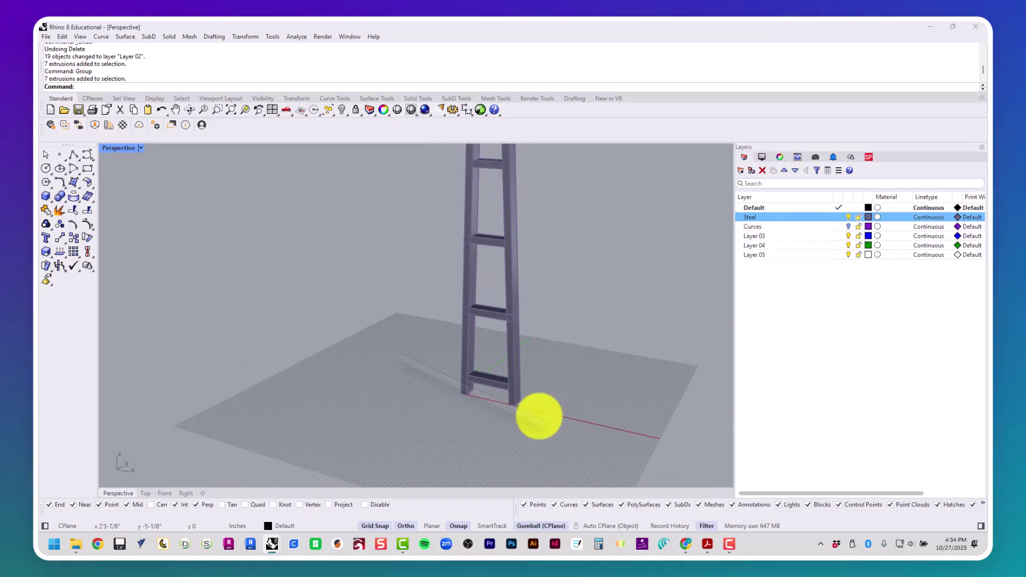
double_click(114, 149)
double_click(110, 150)
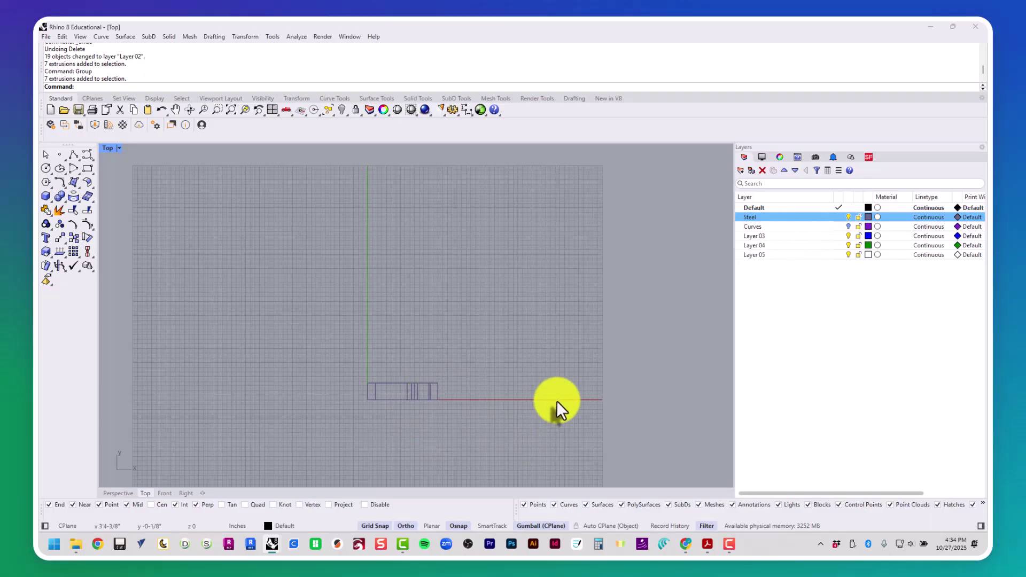
key(Return)
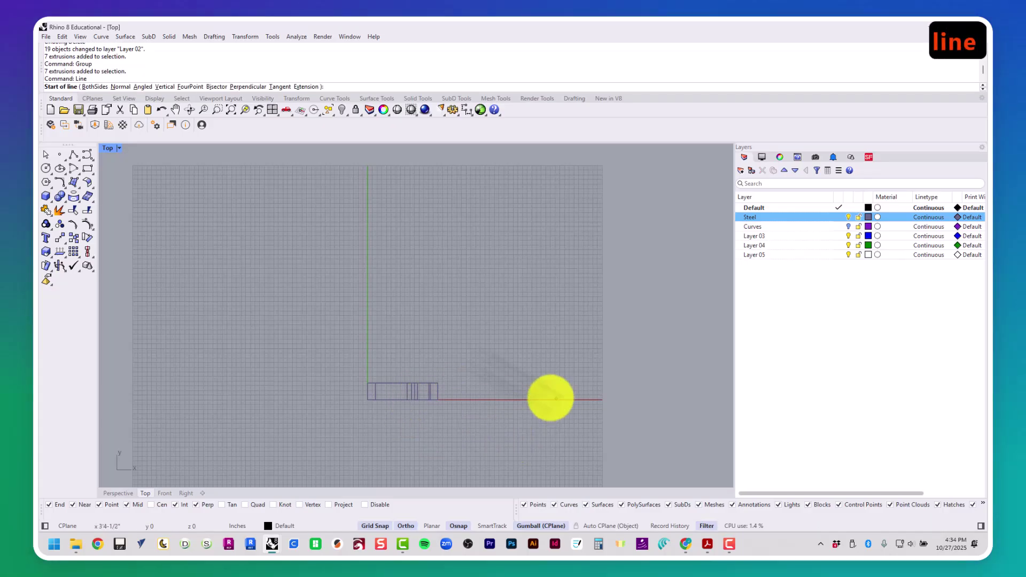
click(367, 383)
click(618, 369)
key(space)
key(space)
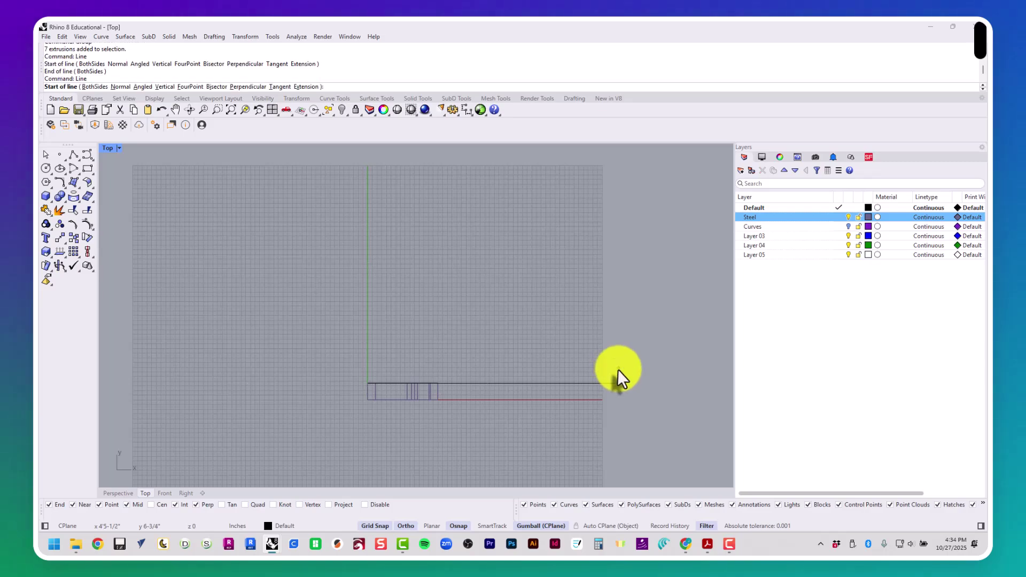
key(Escape)
key(Escape)
key(Escape)
Step: Offset the guide line by 2'4" in the positive Y direction, away from the frame
text(offset)
key(Return)
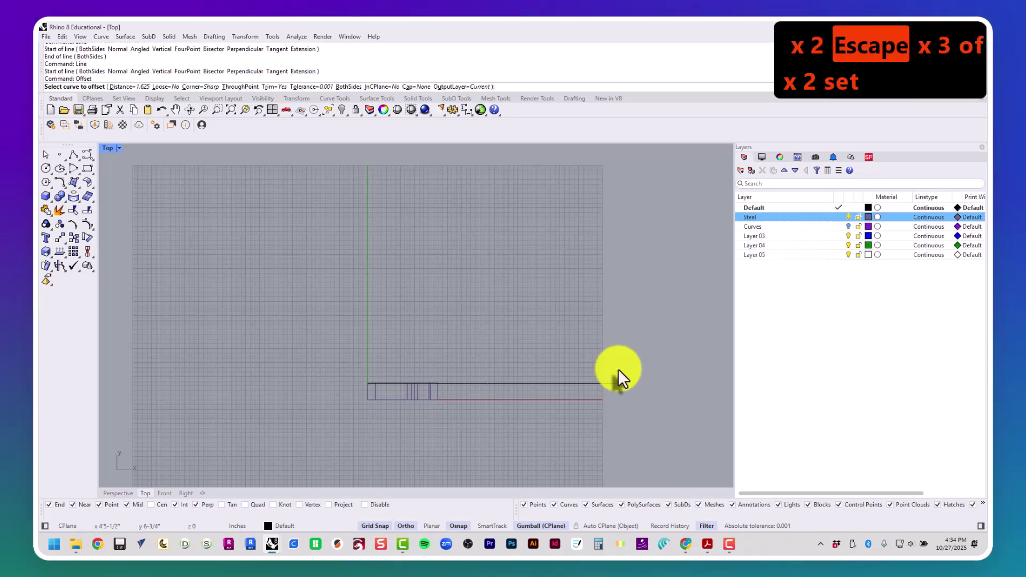
text(2'4)
key(Return)
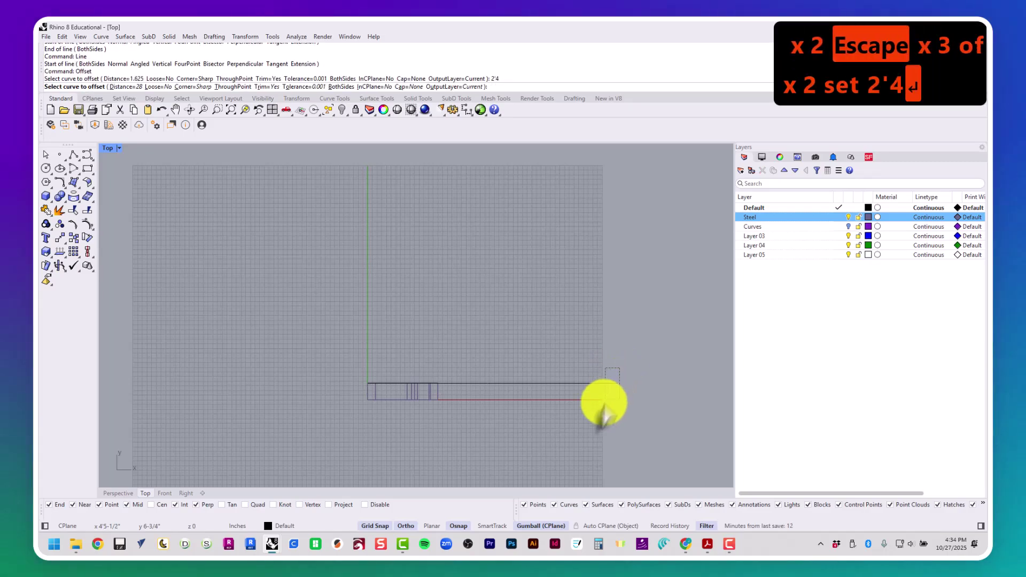
click(605, 383)
click(603, 275)
key(Escape)
key(Escape)
key(Escape)
Step: Copy the grouped frame from its front corner at the origin to the start of the offset guide line
click(438, 398)
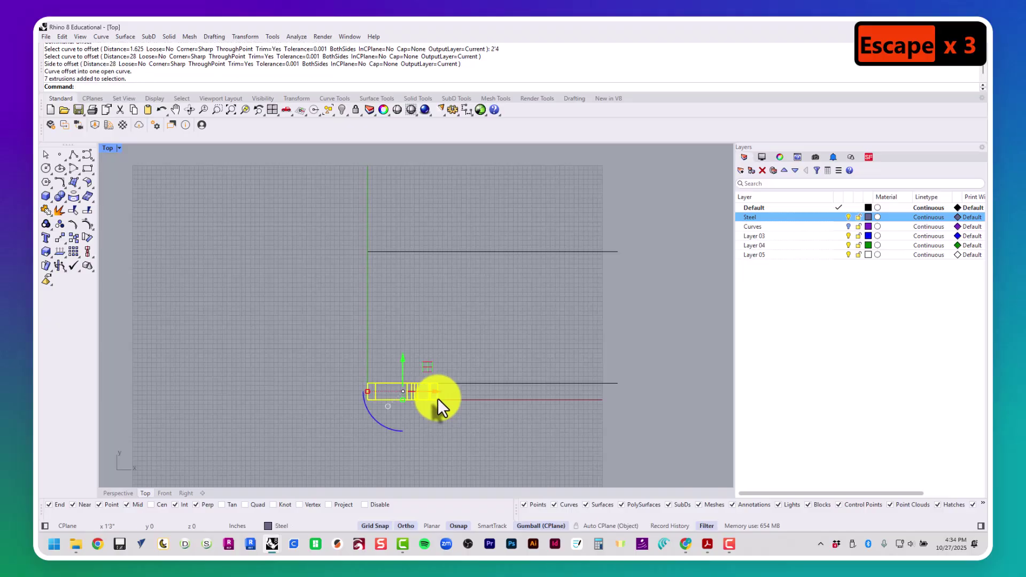
text(copy)
key(Return)
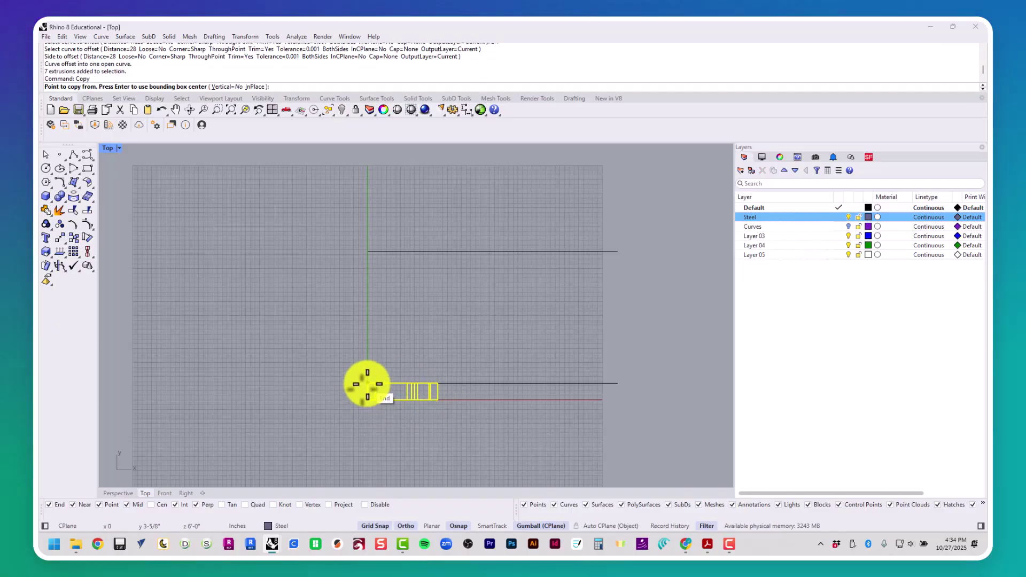
click(363, 402)
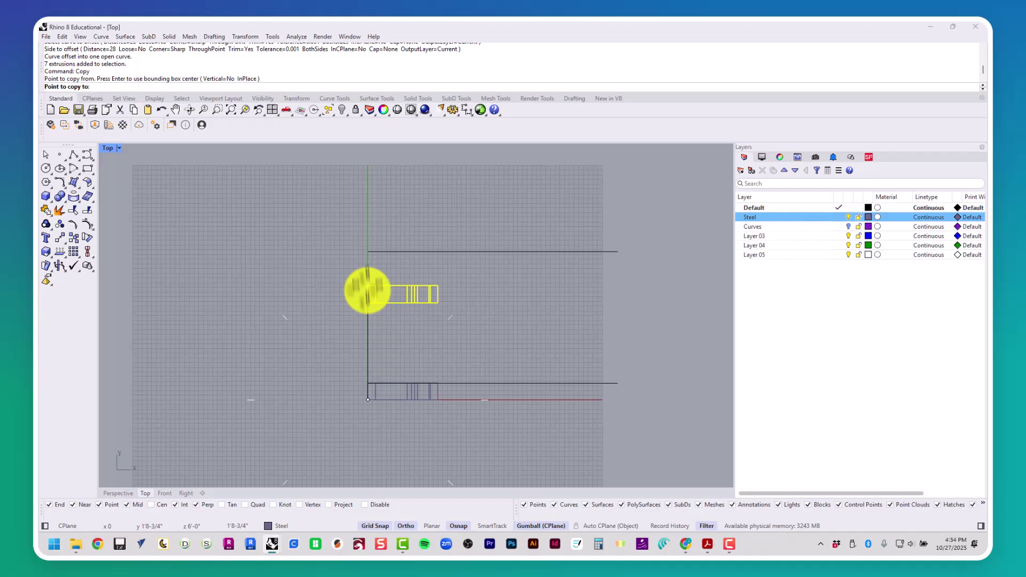
click(368, 251)
key(Escape)
key(Escape)
key(Escape)
key(Escape)
Step: Return to the four-view layout and delete both guide lines
double_click(111, 150)
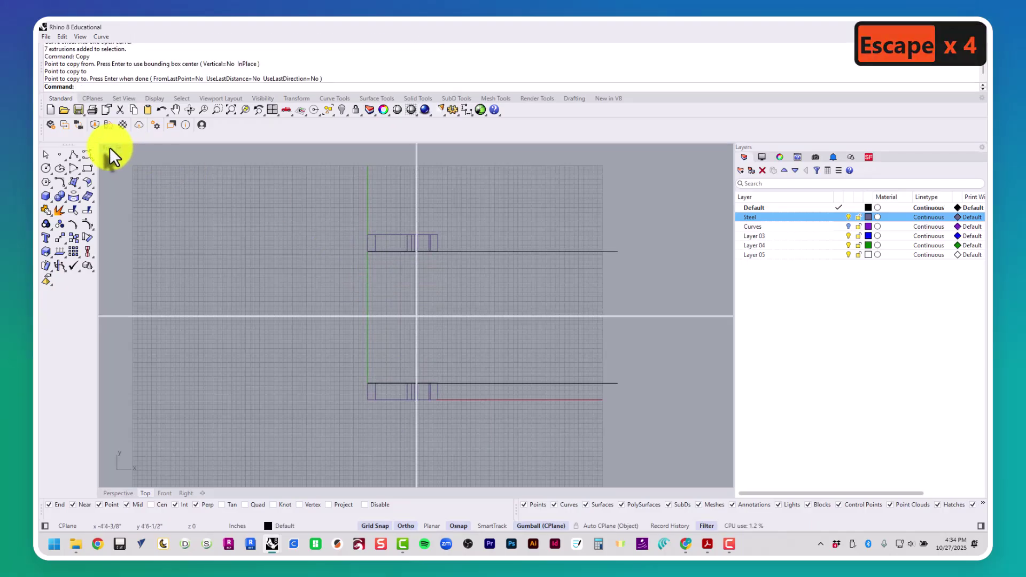
click(591, 256)
scroll(598, 250, down, 2)
right_drag(599, 250, 682, 211)
click(380, 203)
drag(381, 211, 322, 309)
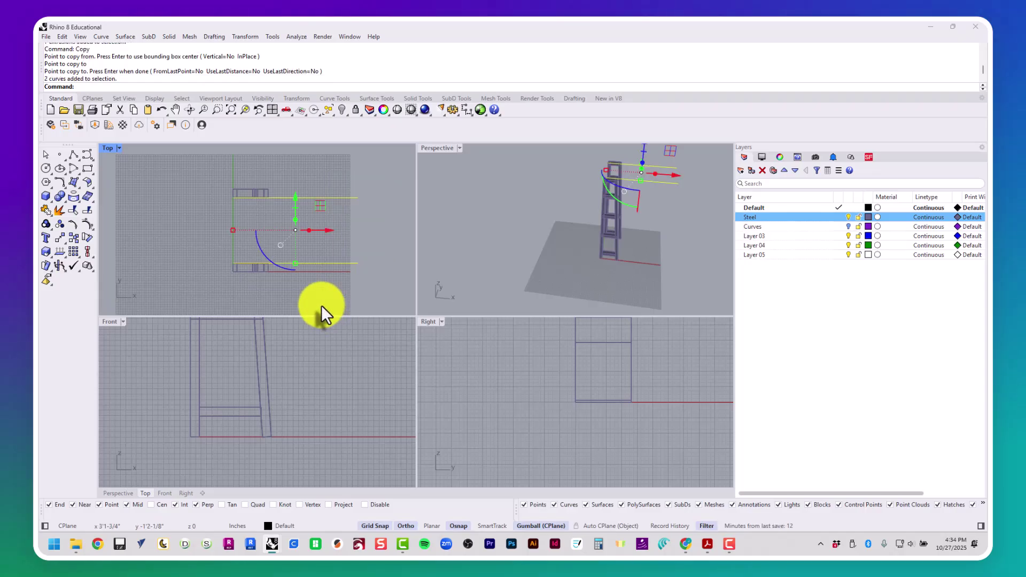
key(Delete)
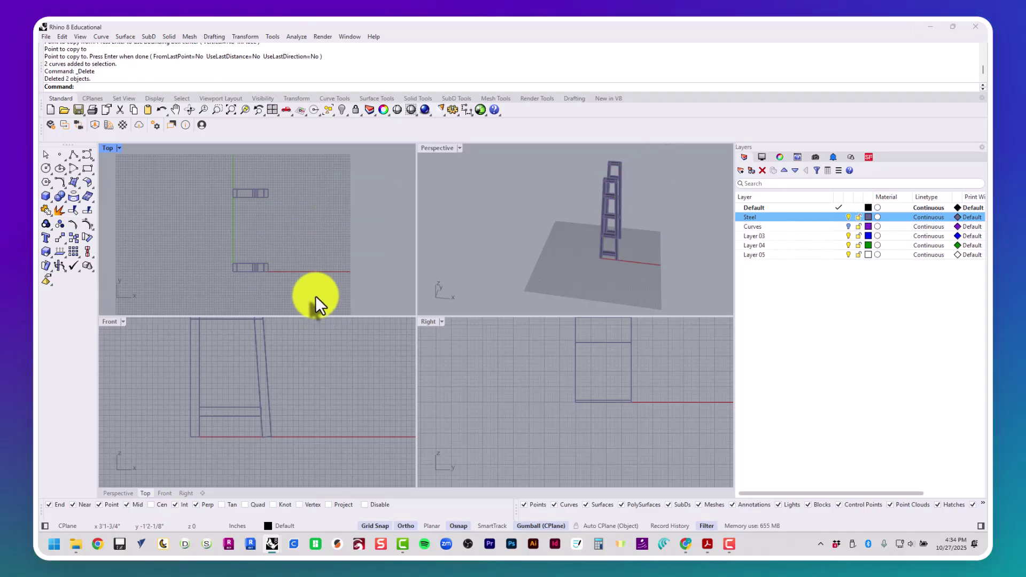
Step: Maximize the Perspective view and examine the two steel frames from different sides
double_click(437, 148)
right_drag(513, 252, 469, 220)
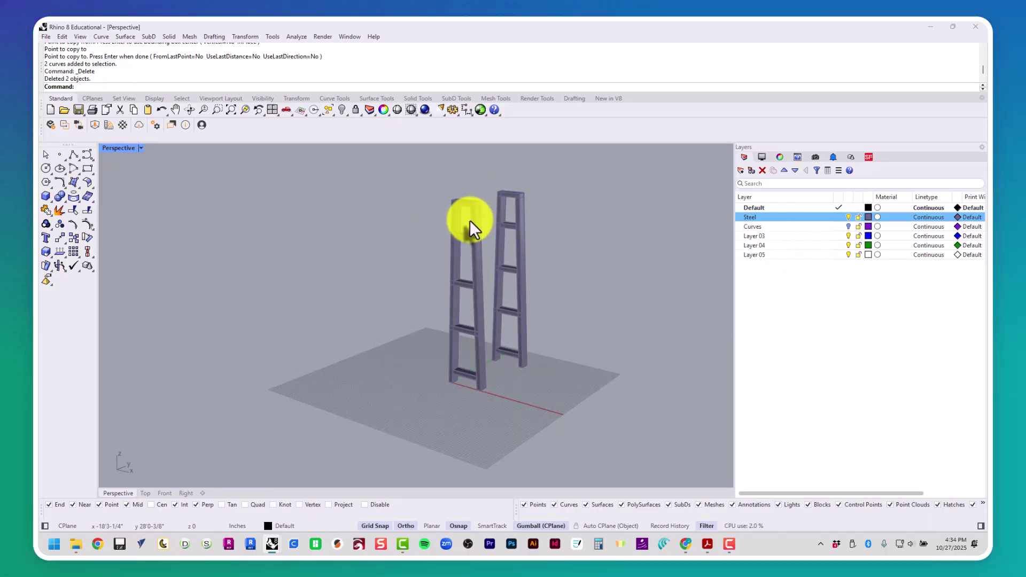
scroll(490, 240, up, 2)
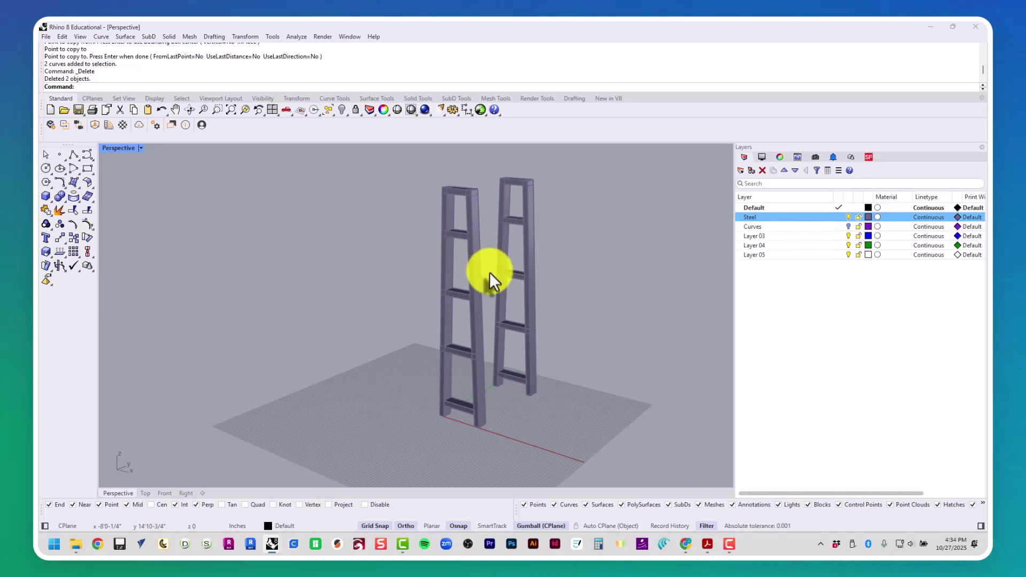
scroll(489, 272, up, 2)
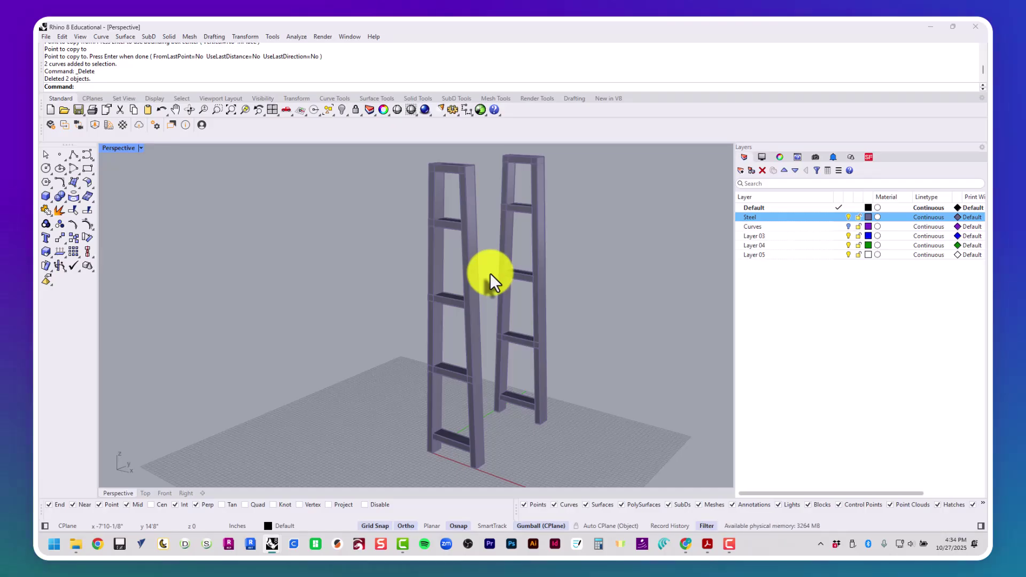
right_drag(490, 274, 329, 299)
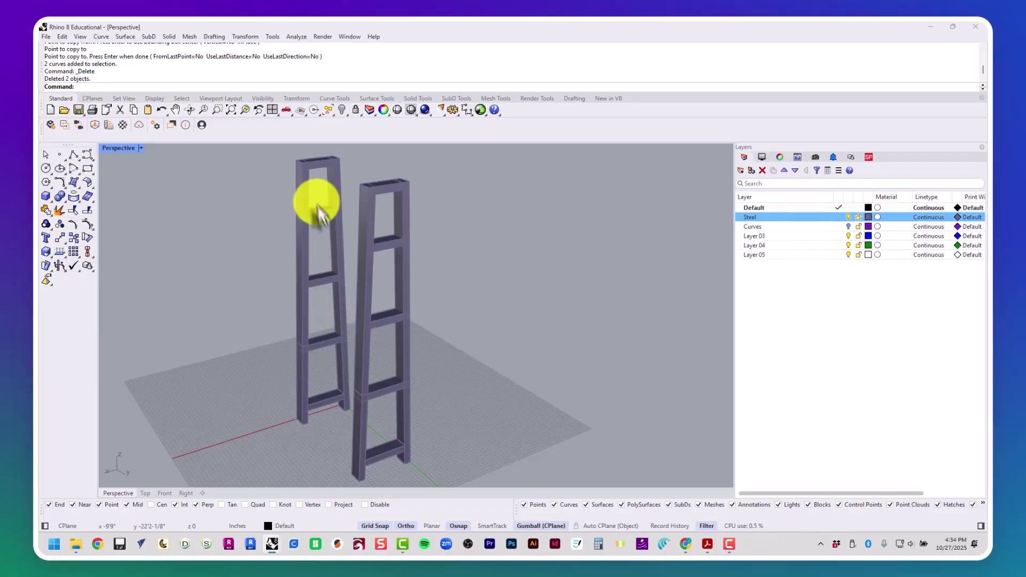
Step: Draw a three-point box spanning the gap between the two frames, matching the depth and thickness of the first rung below the top
scroll(322, 219, up, 5)
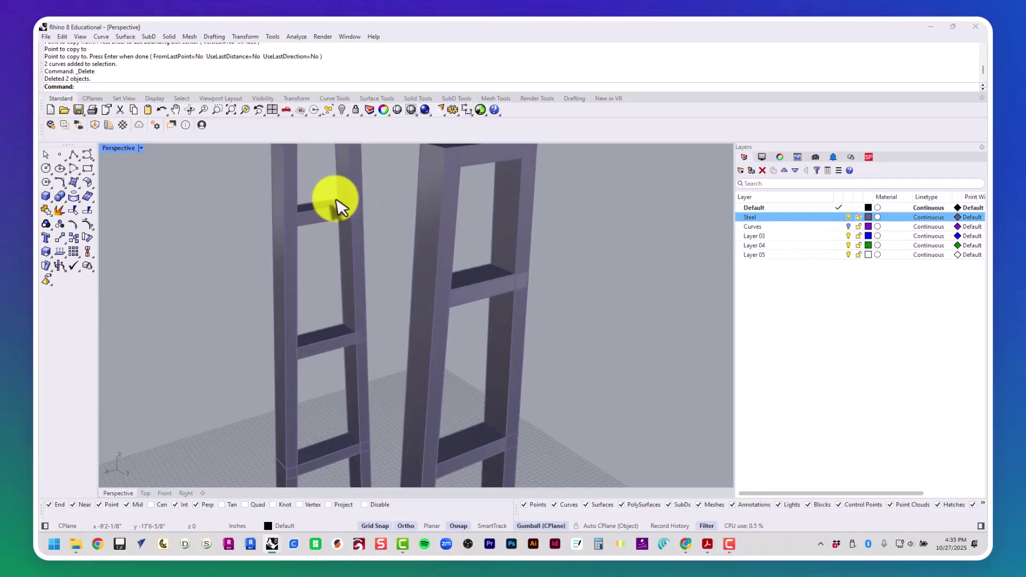
scroll(515, 373, down, 5)
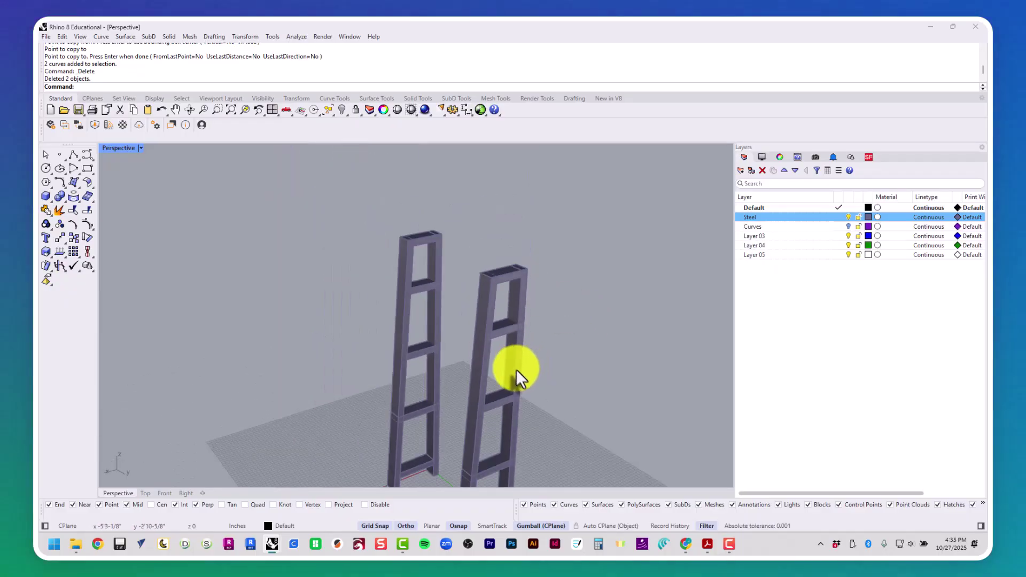
right_drag(515, 374, 589, 304)
click(48, 195)
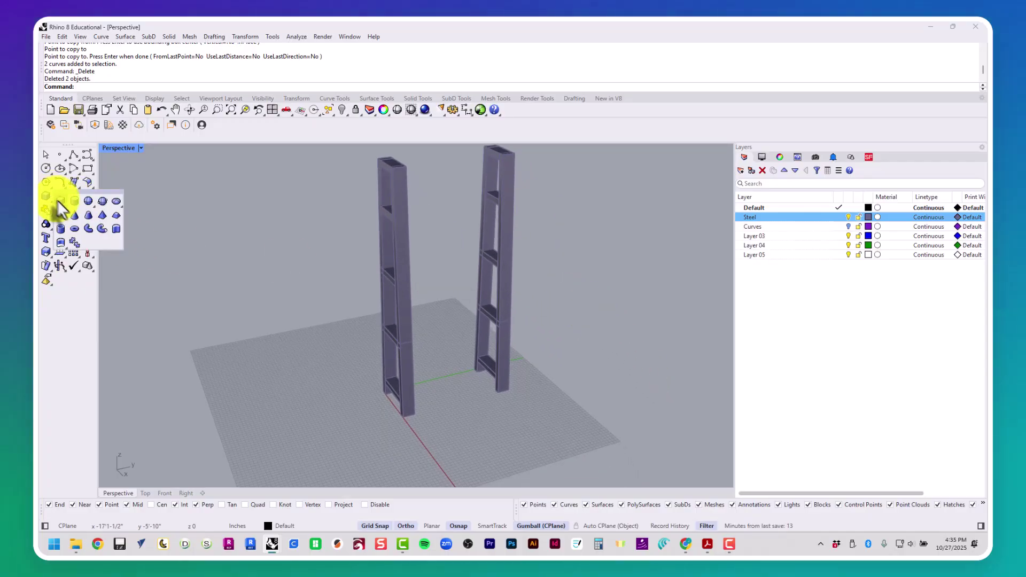
click(61, 235)
scroll(333, 274, up, 3)
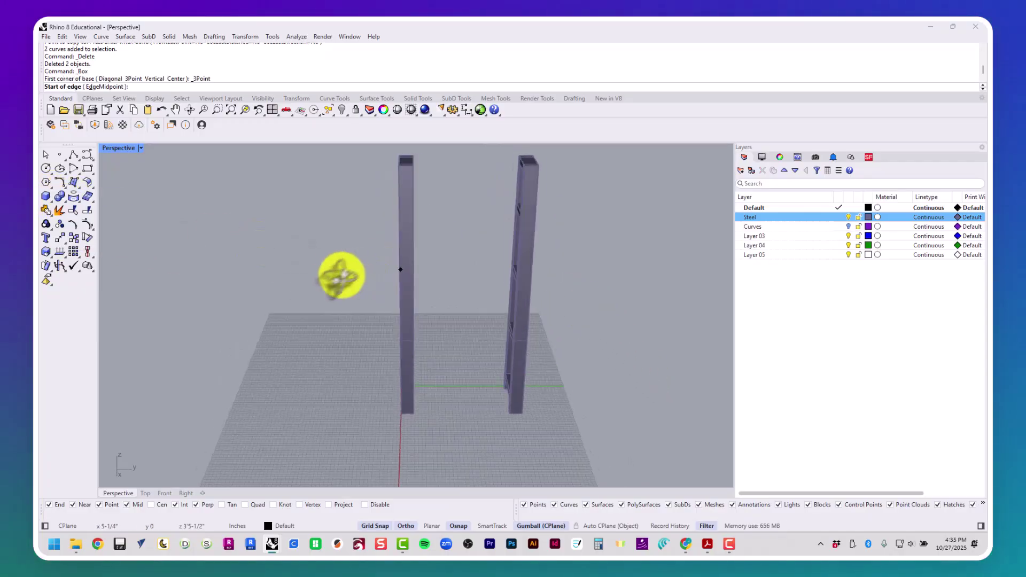
scroll(286, 291, down, 5)
scroll(484, 220, up, 6)
scroll(484, 219, up, 2)
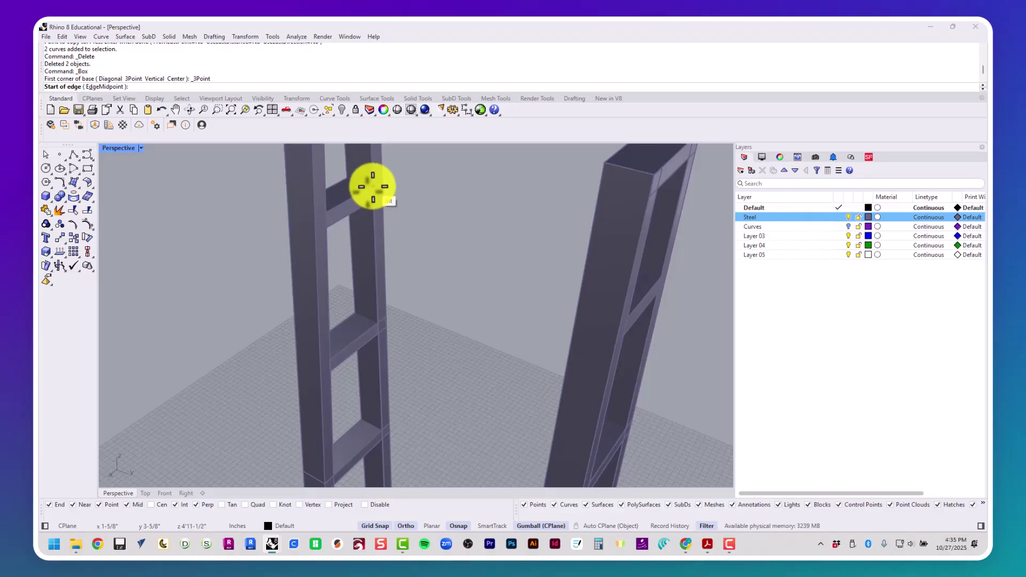
click(368, 187)
right_drag(406, 218, 607, 171)
click(608, 171)
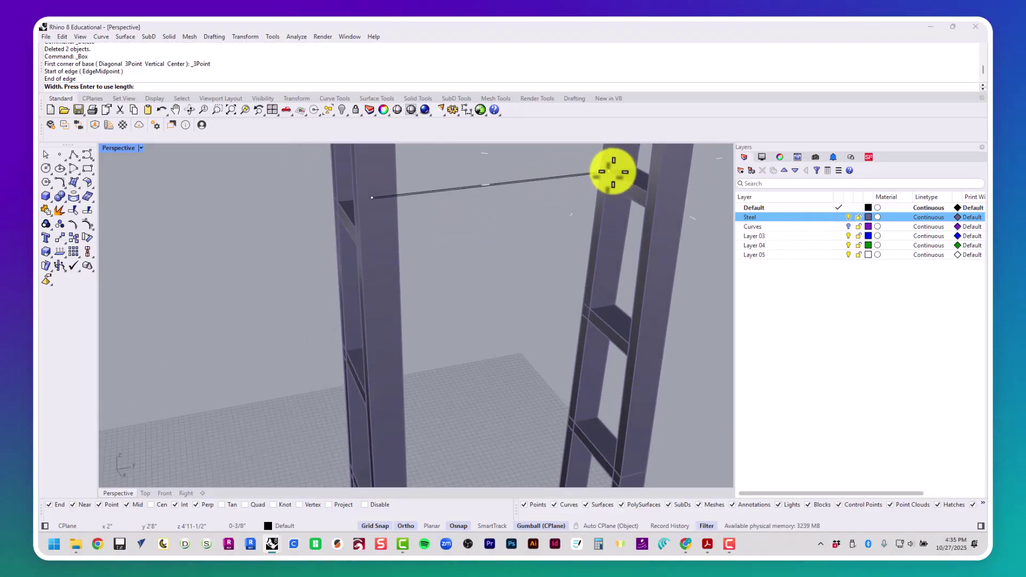
scroll(648, 195, up, 5)
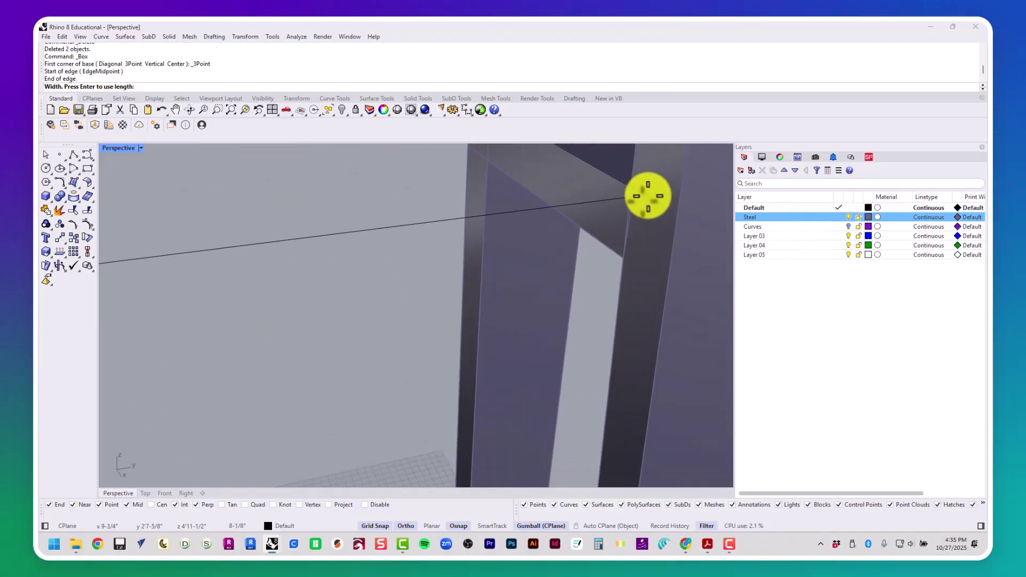
click(635, 191)
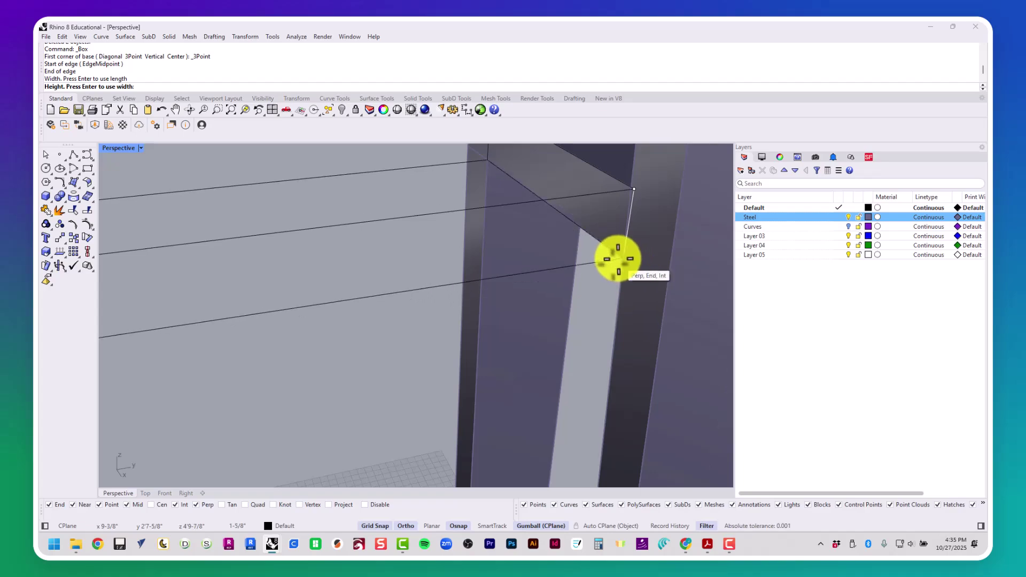
click(620, 257)
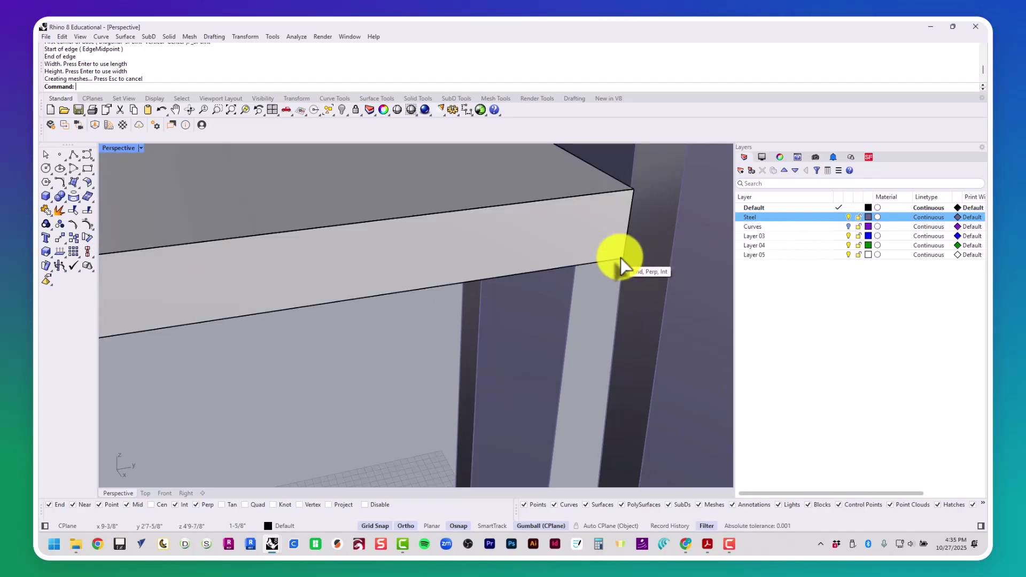
scroll(619, 258, down, 10)
Step: Move the new box between the frames onto Layer 03 and hide the Steel layer
mouse_move(525, 264)
right_down()
mouse_move(423, 263)
mouse_move(412, 253)
mouse_move(532, 217)
mouse_move(525, 281)
right_up()
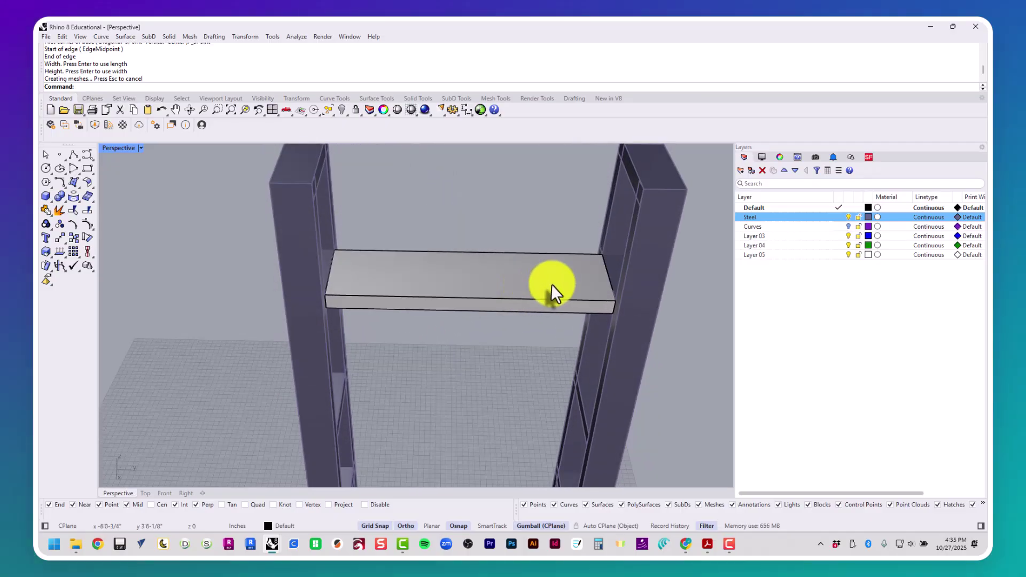
click(572, 274)
right_click(775, 236)
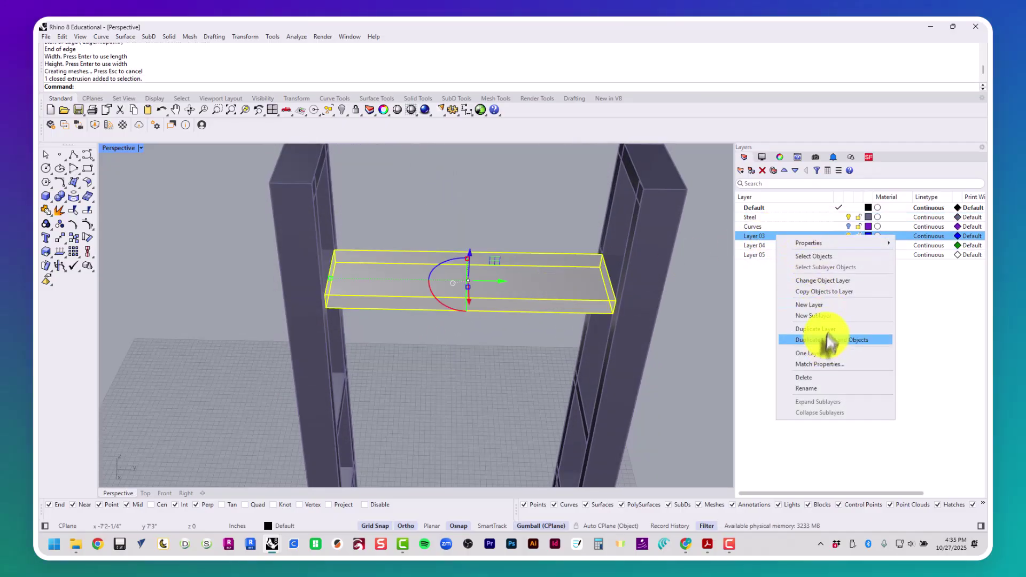
click(823, 281)
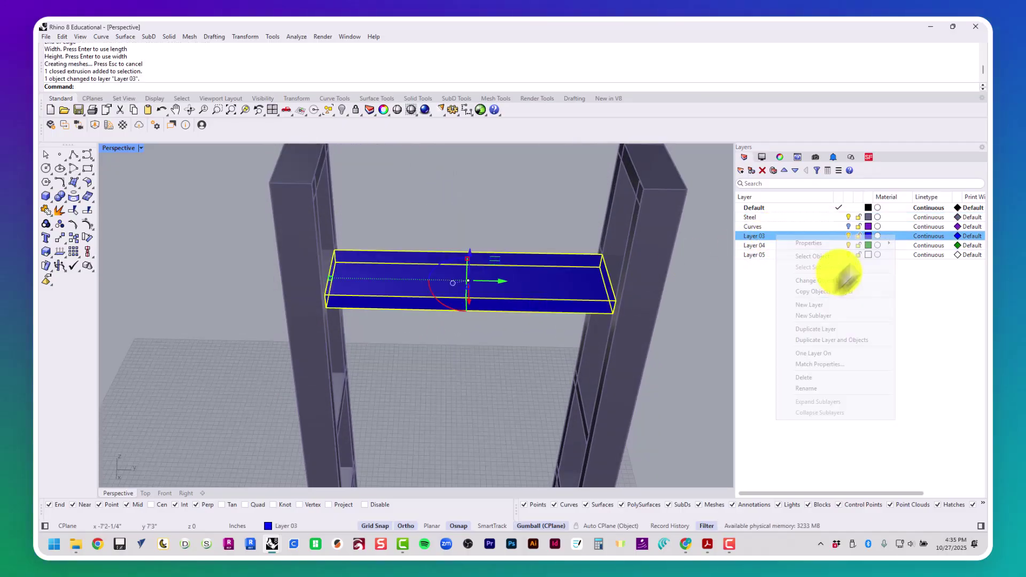
click(849, 216)
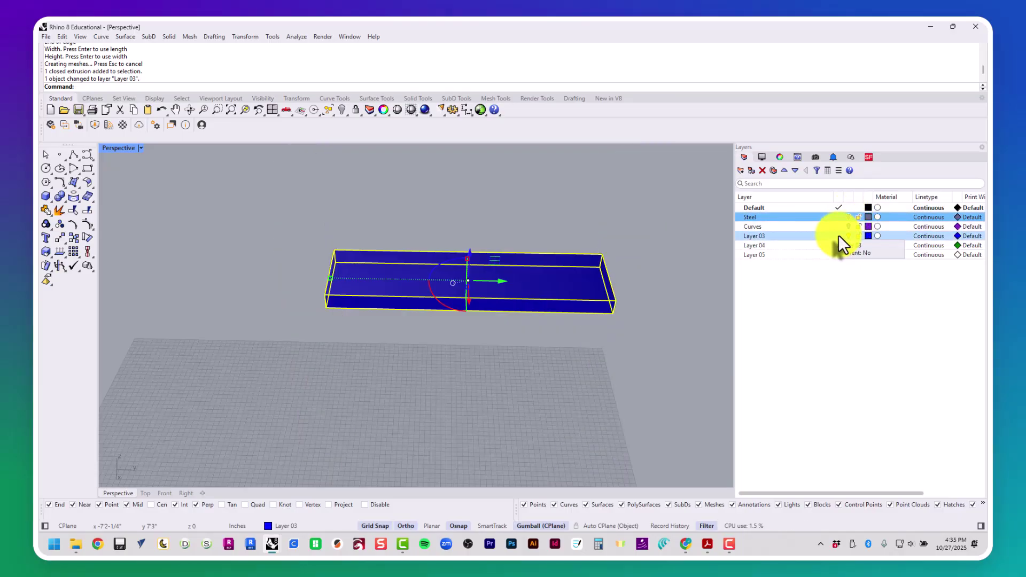
Step: Make Layer 03 the current layer and rename it Floors
click(838, 236)
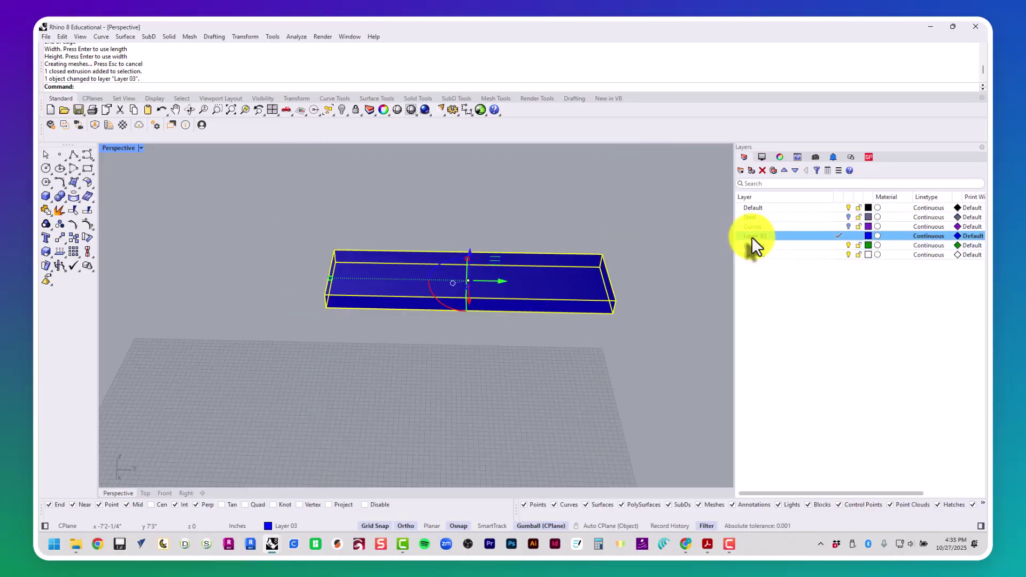
click(751, 236)
text(Floors)
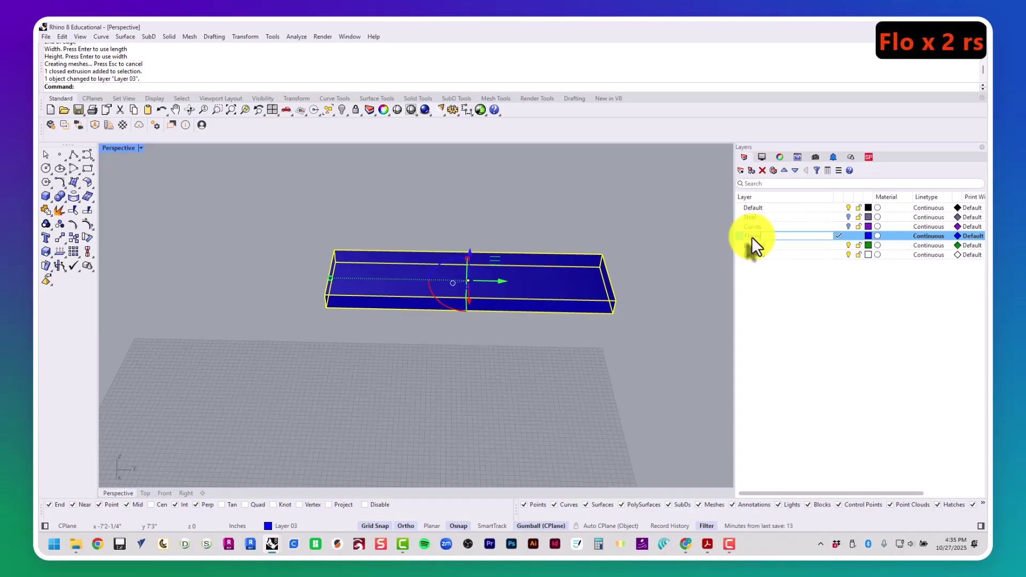
key(Return)
key(Escape)
Step: Draw a three-point box over the floor slab's near end face, extending 1-5/8" along the slab
right_drag(716, 336, 682, 343)
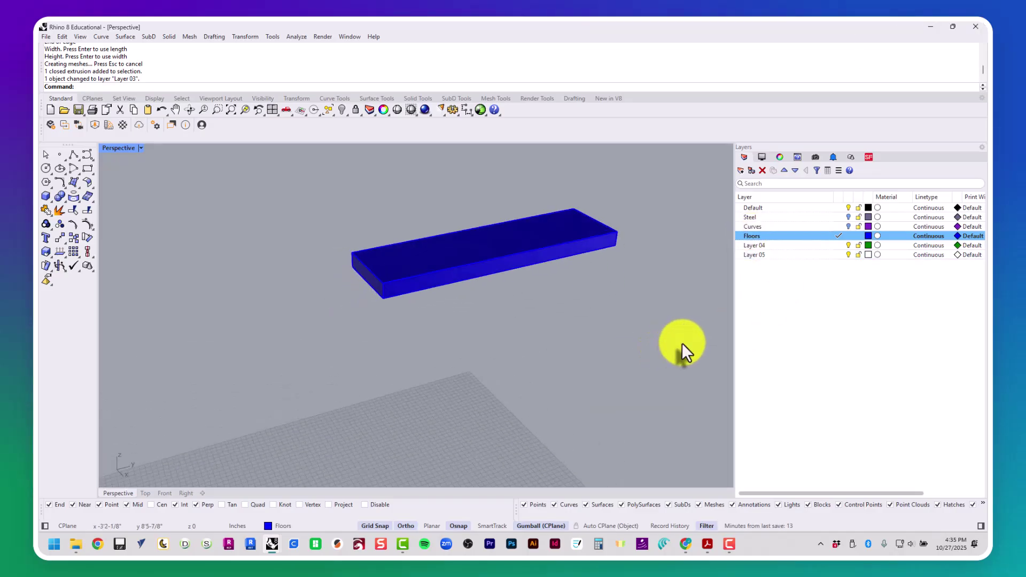
click(57, 203)
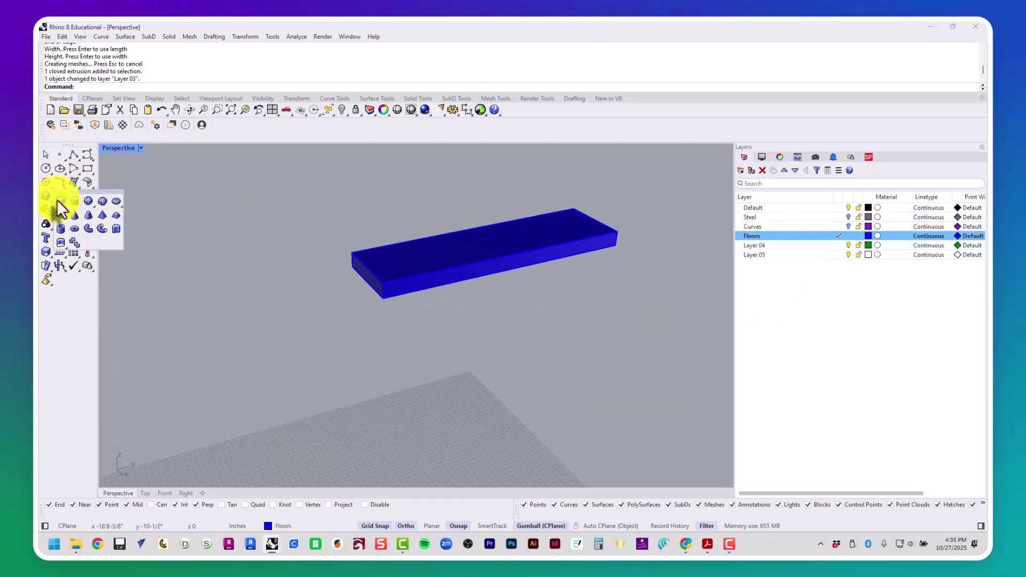
click(66, 233)
scroll(398, 286, up, 3)
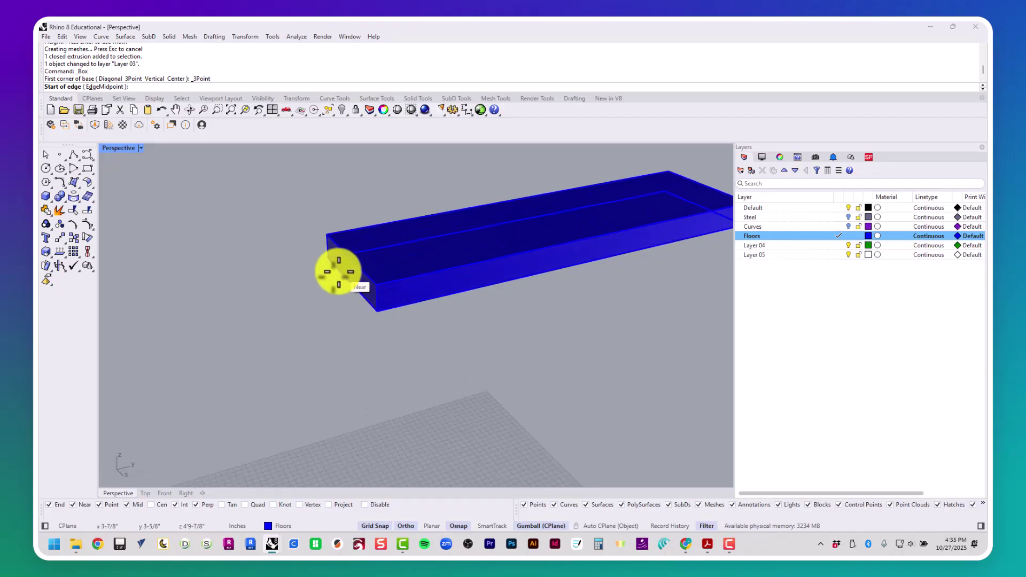
click(328, 259)
click(326, 234)
click(378, 285)
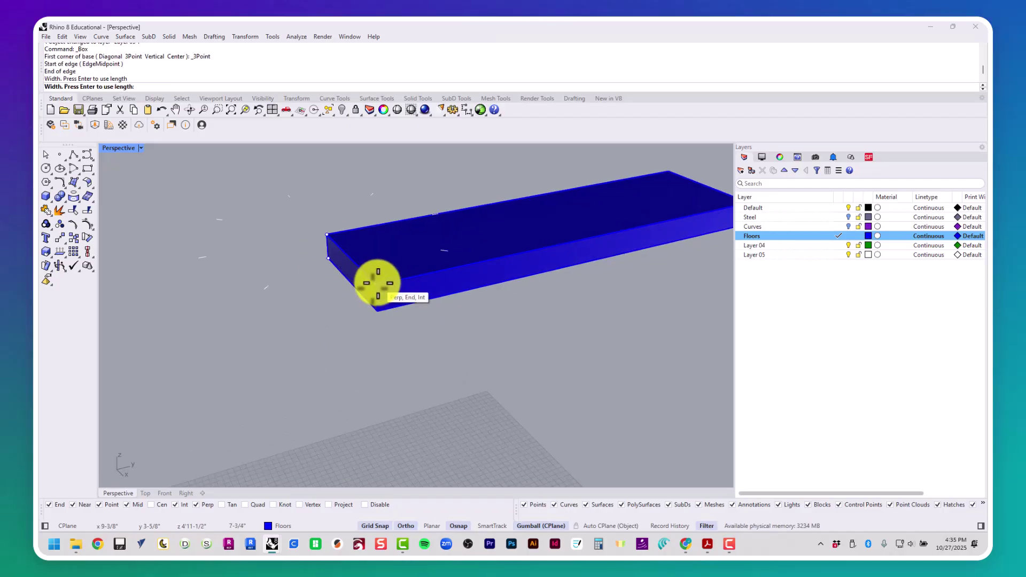
text(1-5/8)
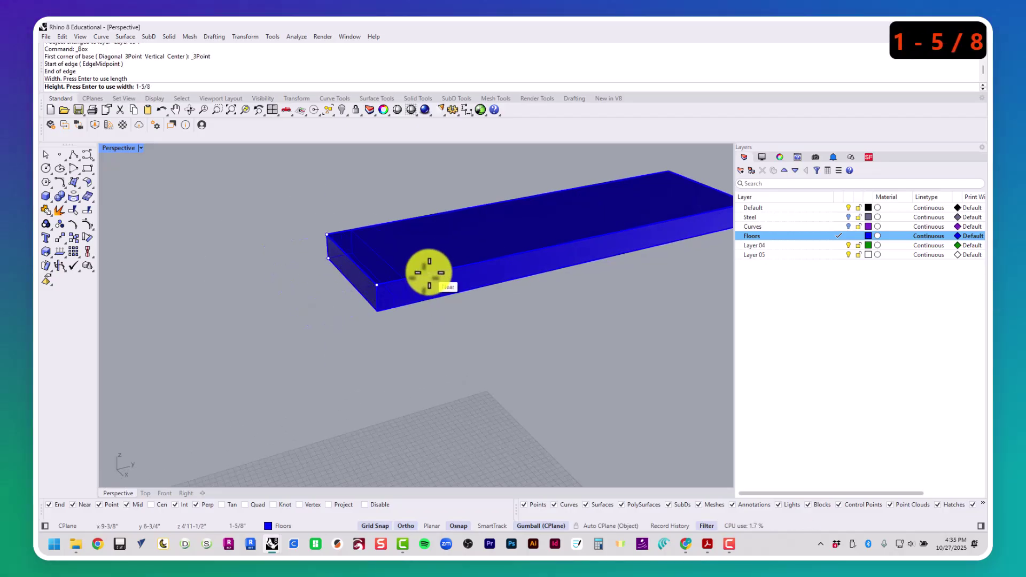
key(Return)
scroll(424, 275, down, 2)
key(Escape)
key(Escape)
Step: Delete the small box at the end of the floor slab
click(409, 277)
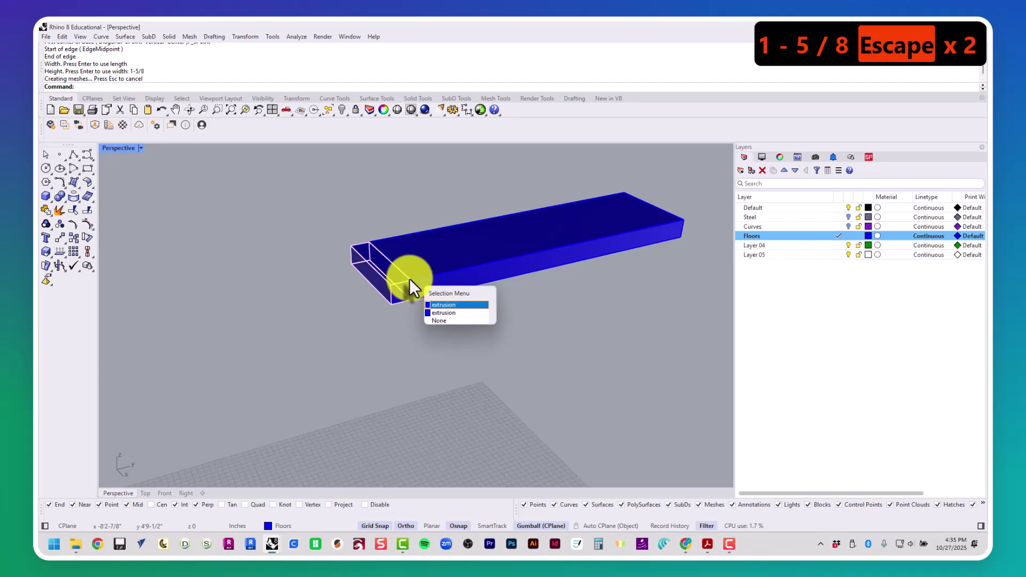
text(copy)
key(Return)
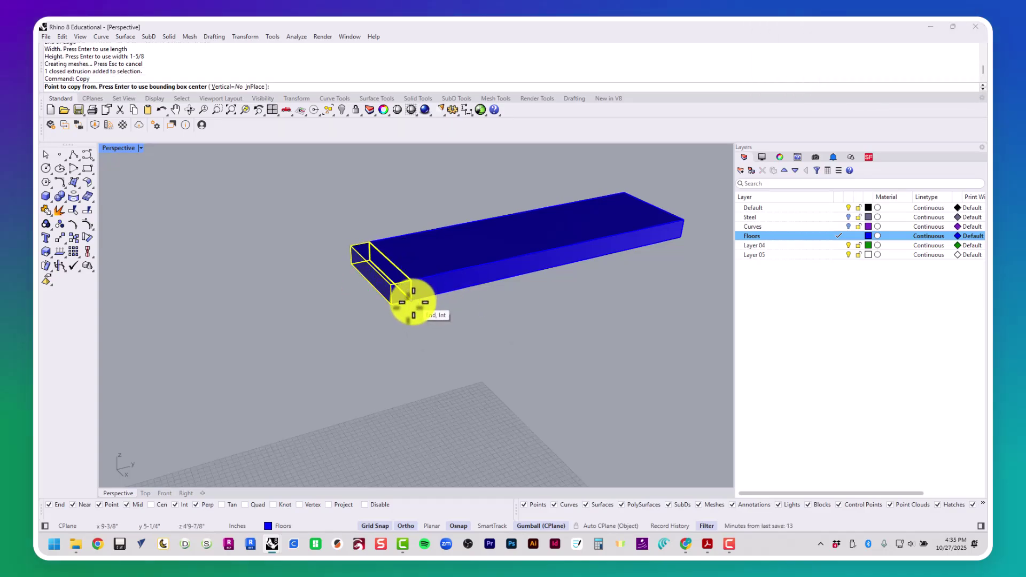
key(Escape)
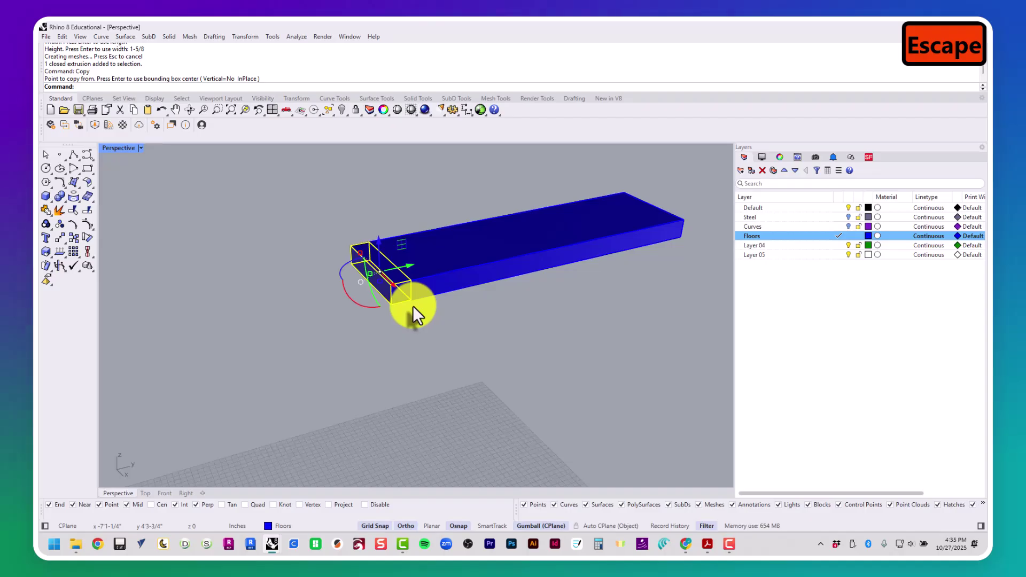
key(Delete)
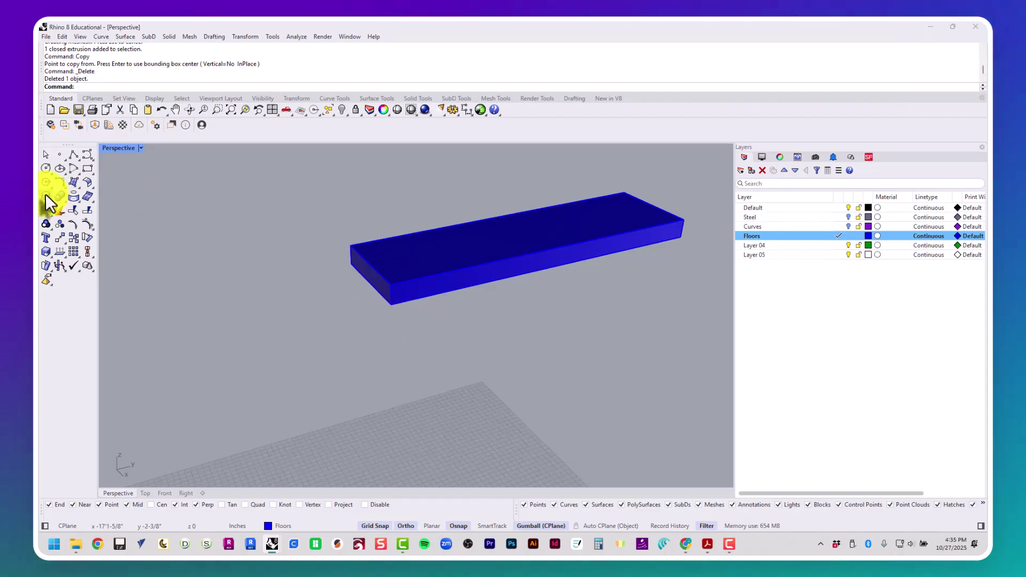
click(65, 232)
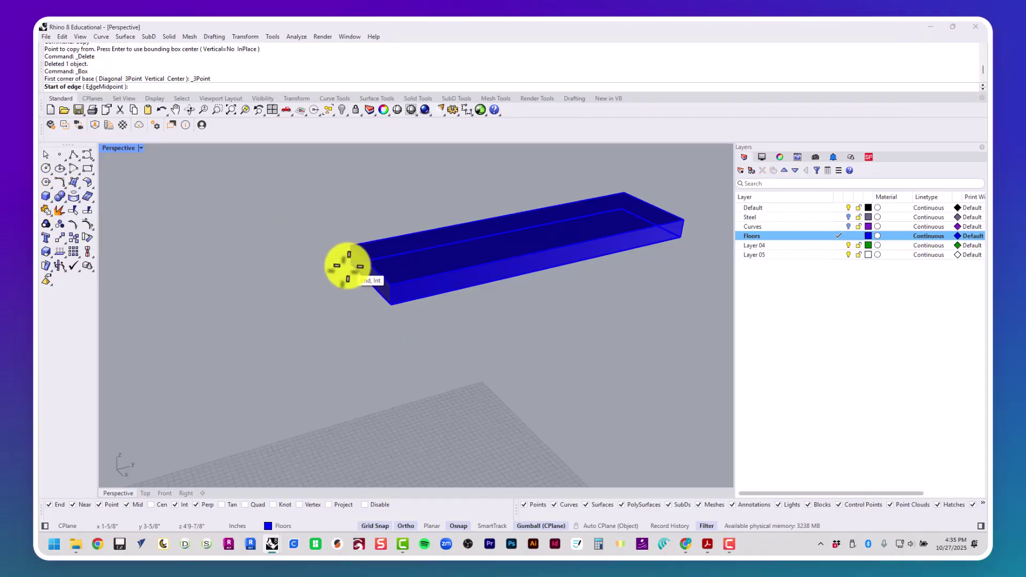
click(350, 264)
click(391, 305)
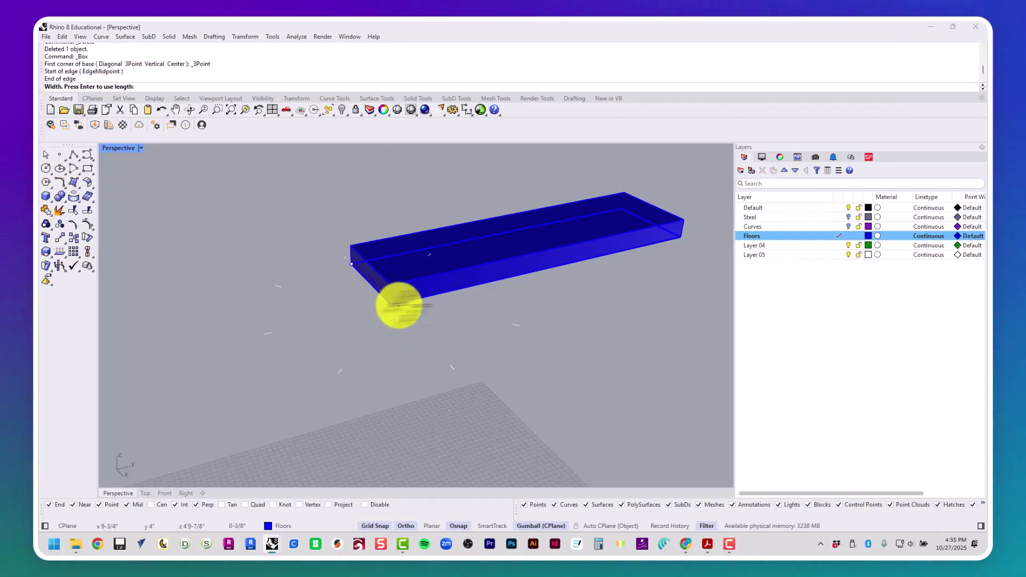
text(3-5/8)
key(Return)
click(456, 295)
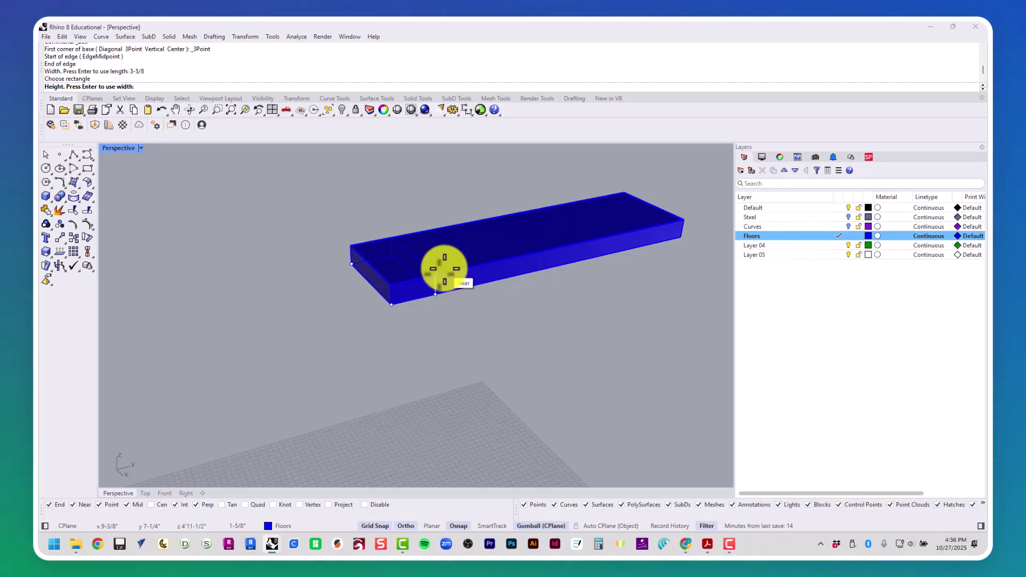
key(Escape)
key(Escape)
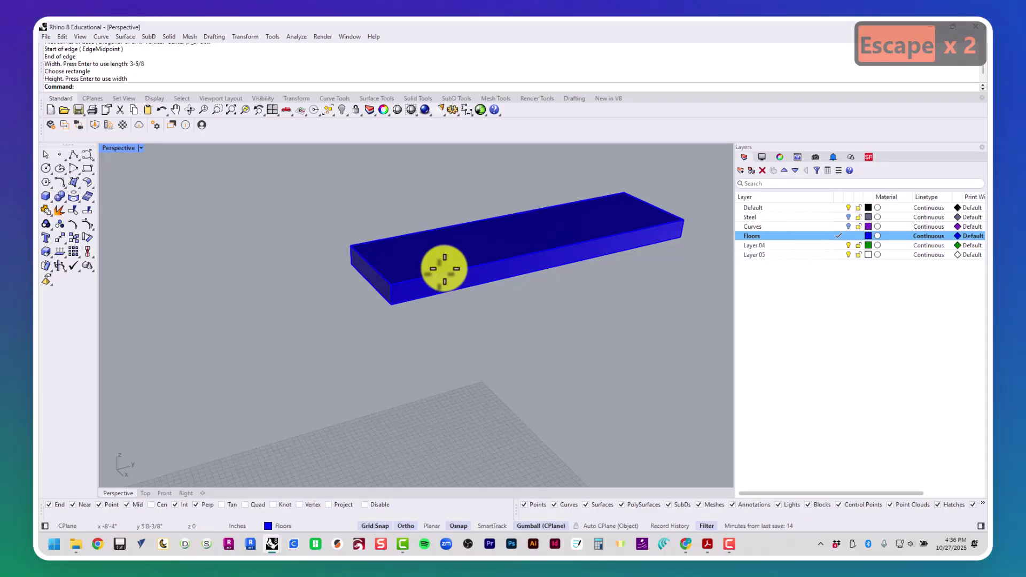
Step: Scale the floor slab in one dimension from its top corner downward to a thickness of 3-5/8"
click(444, 268)
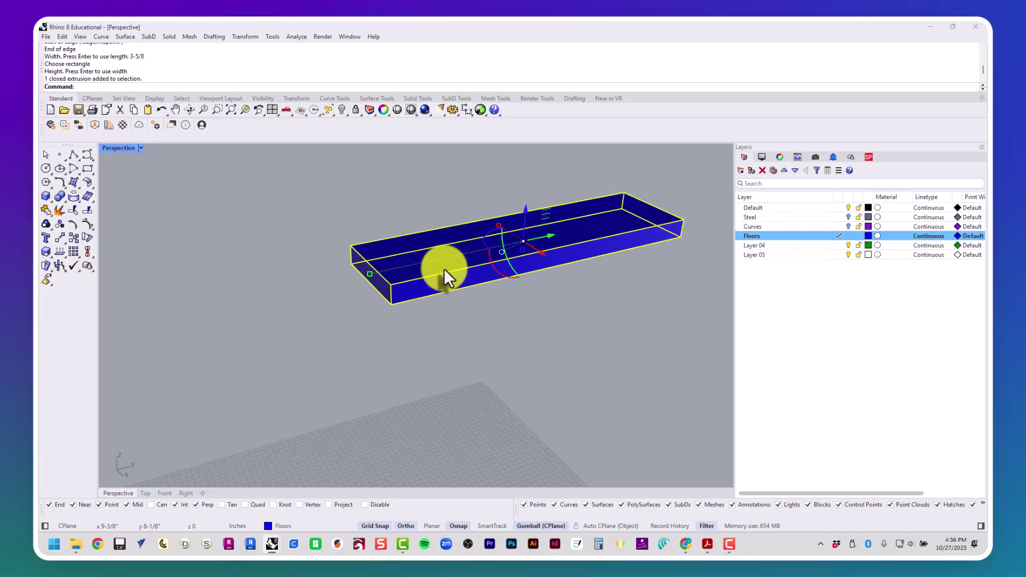
text(scale)
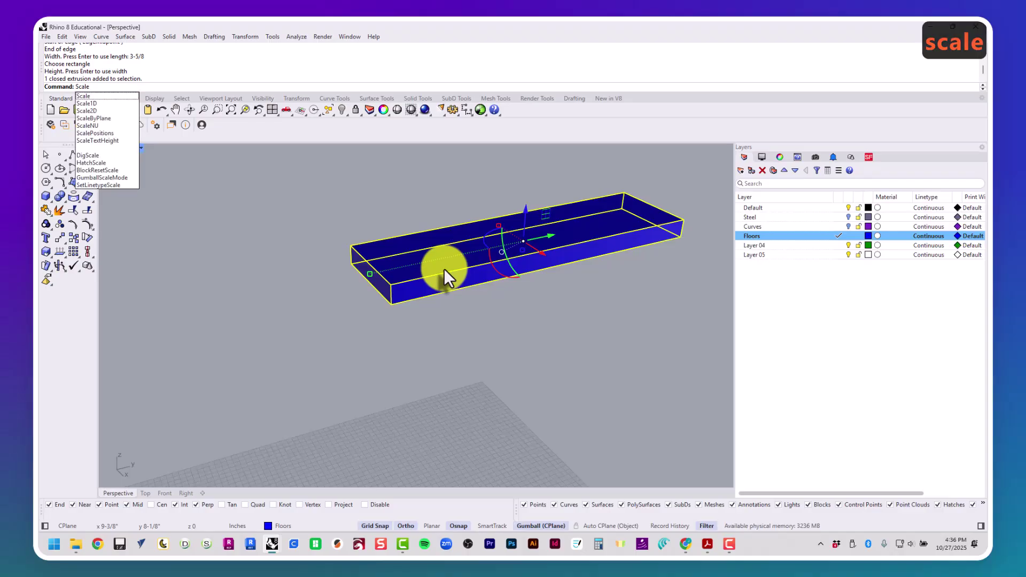
text(1D)
key(Return)
scroll(369, 269, up, 5)
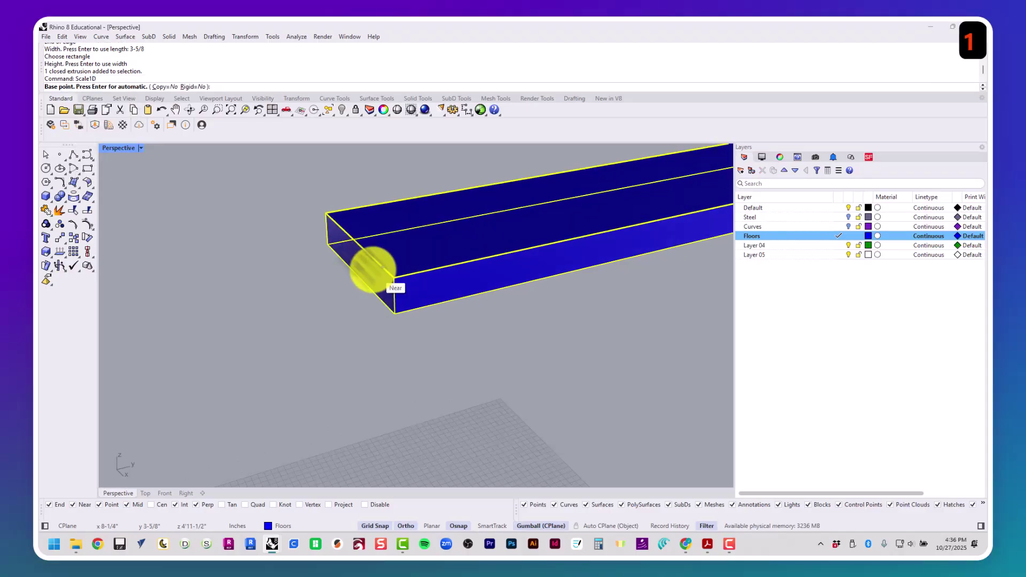
click(325, 213)
click(329, 247)
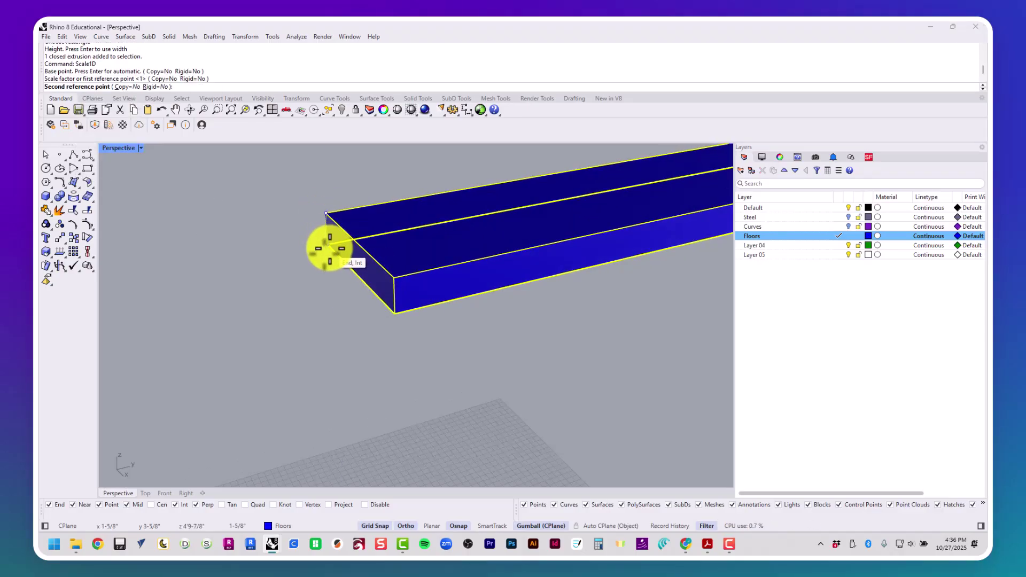
text(-5/8)
key(Return)
key(Escape)
key(Escape)
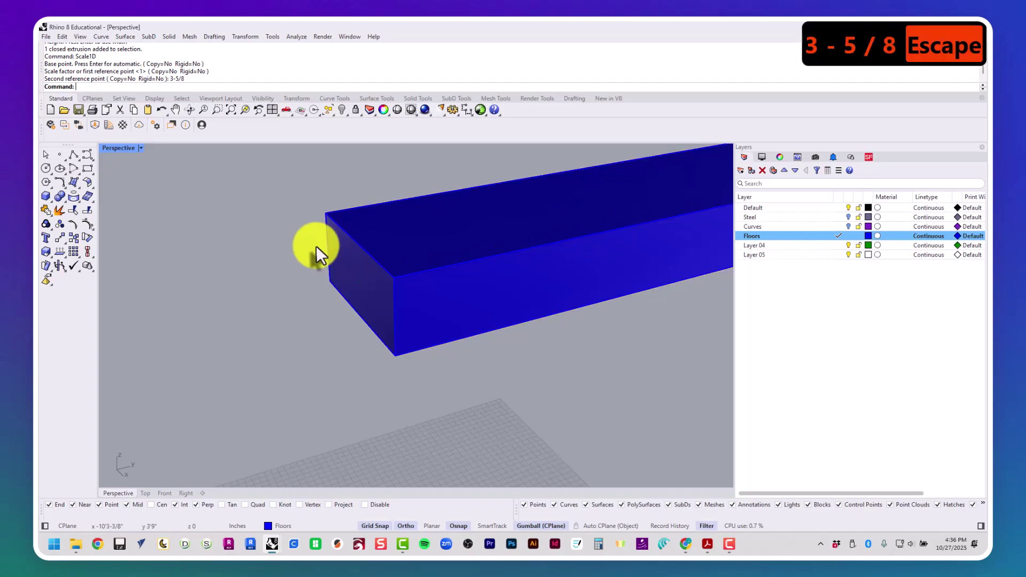
Step: Draw a three-point box from the slab's near end face, projecting 1-5/8" outward beyond the slab
scroll(316, 246, down, 3)
click(47, 198)
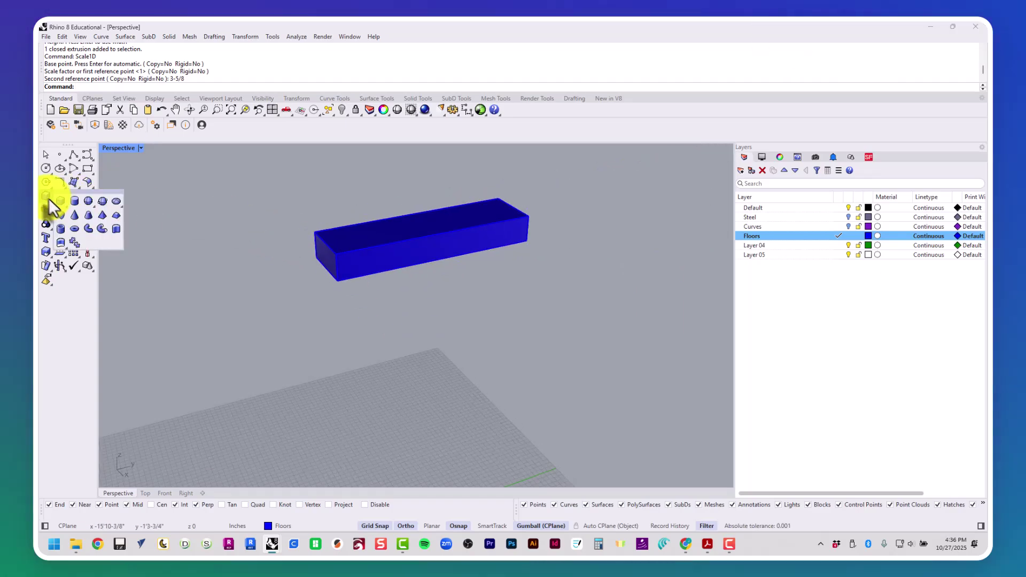
click(62, 232)
scroll(309, 229, up, 5)
click(333, 228)
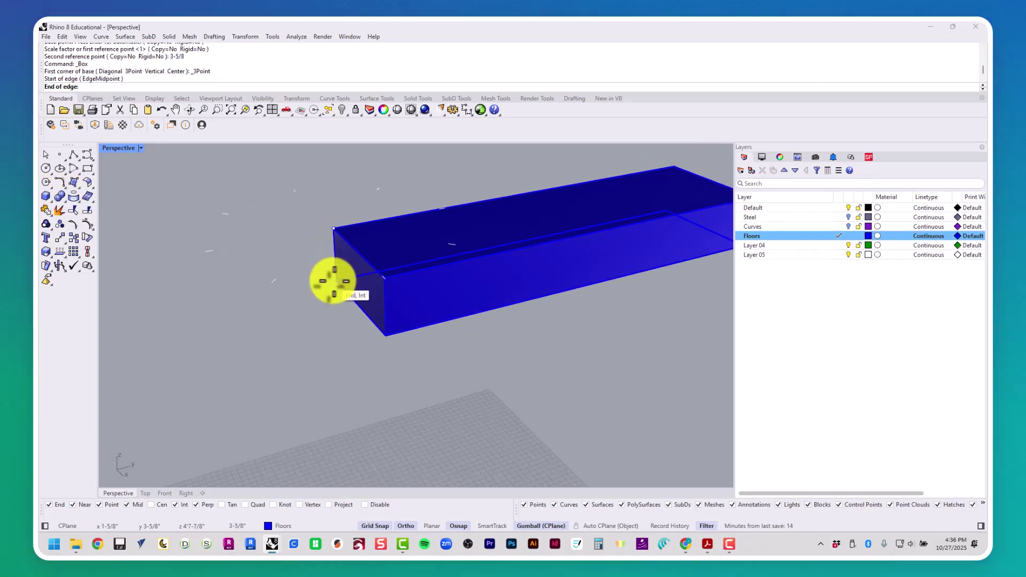
click(336, 280)
click(563, 335)
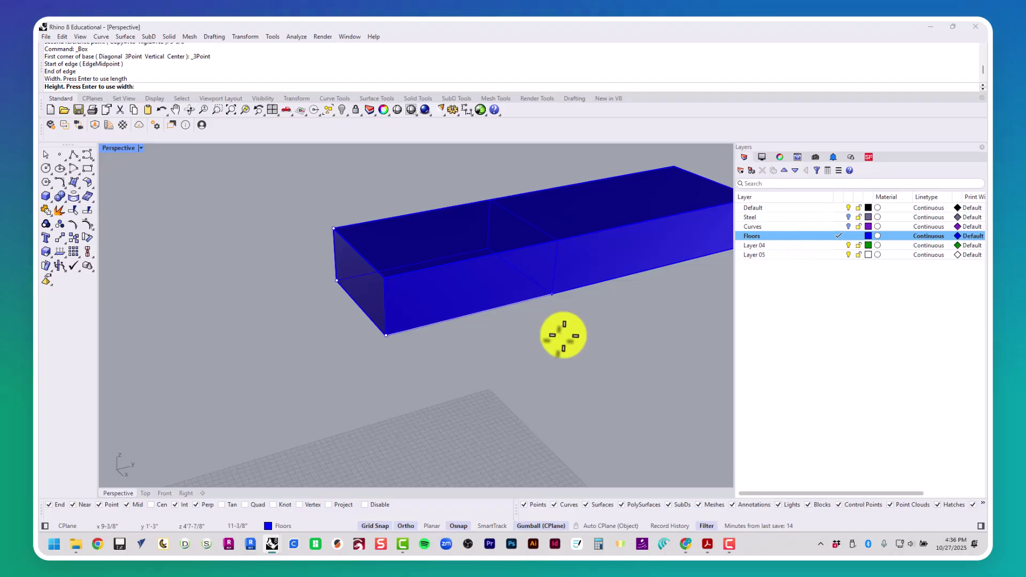
text(1-5/8)
key(Return)
Step: Move the new end box inward by its own thickness so it sits flush inside the slab's near end
click(340, 286)
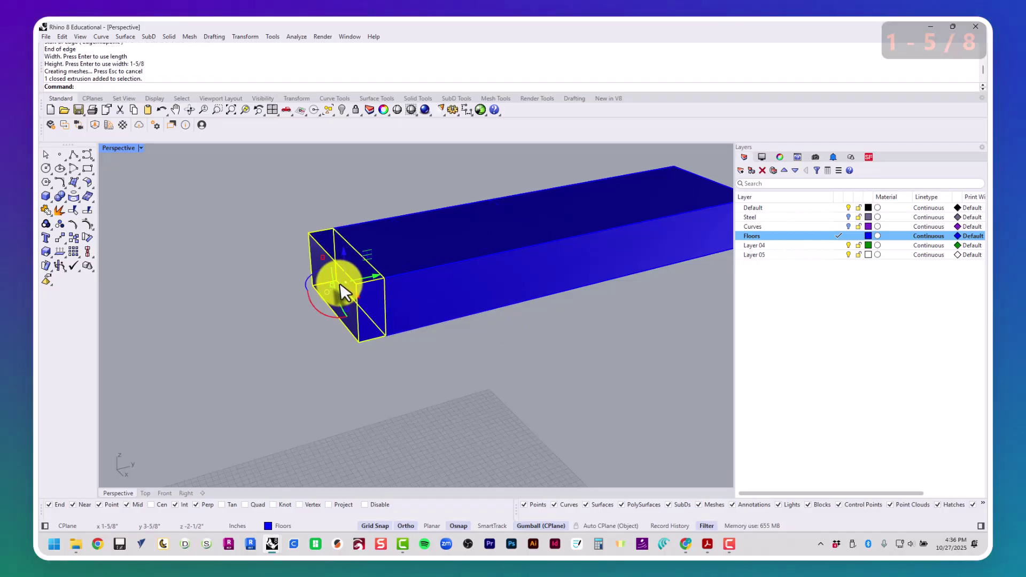
text(m)
key(Return)
click(357, 343)
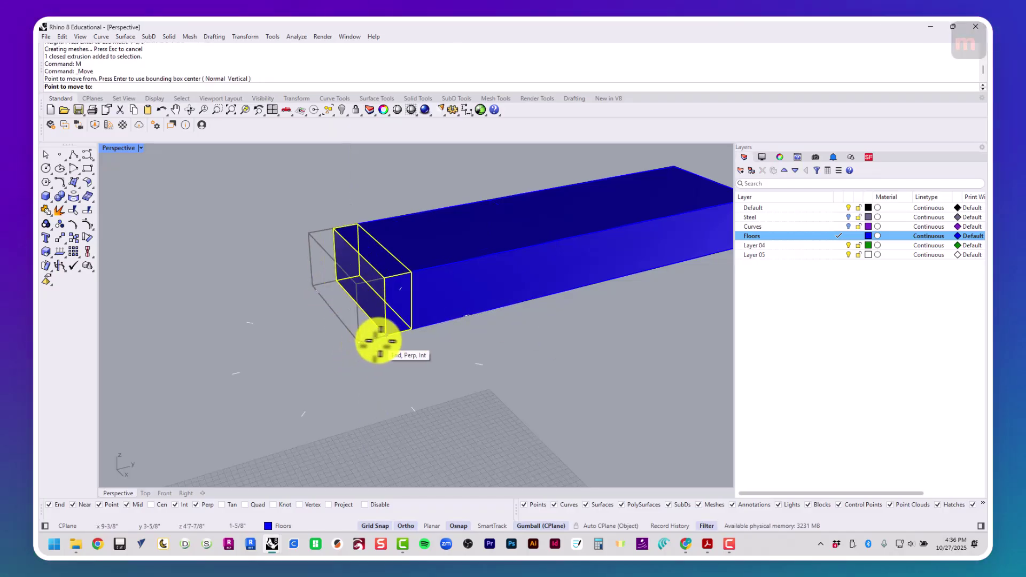
click(380, 341)
Step: Copy the end piece to the slab's far end, snapping its lower outer corner to the slab's far corner
key(Return)
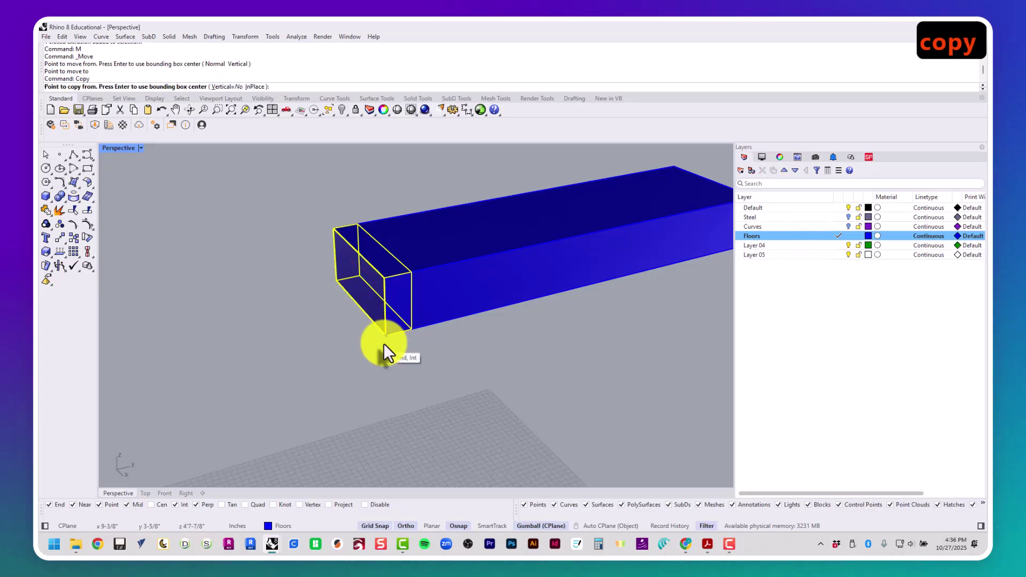
scroll(383, 343, down, 3)
click(408, 333)
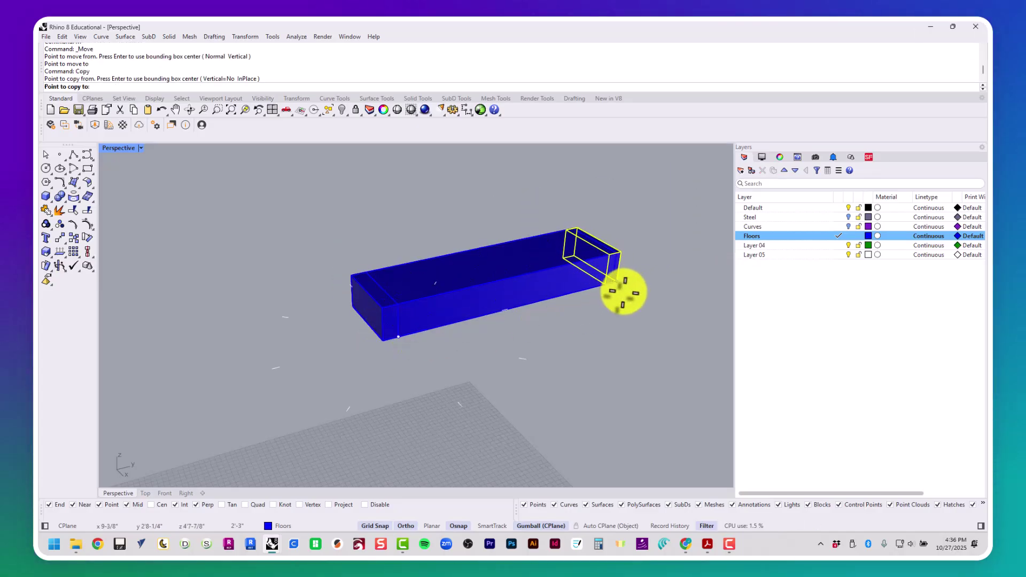
click(617, 283)
key(Escape)
key(Escape)
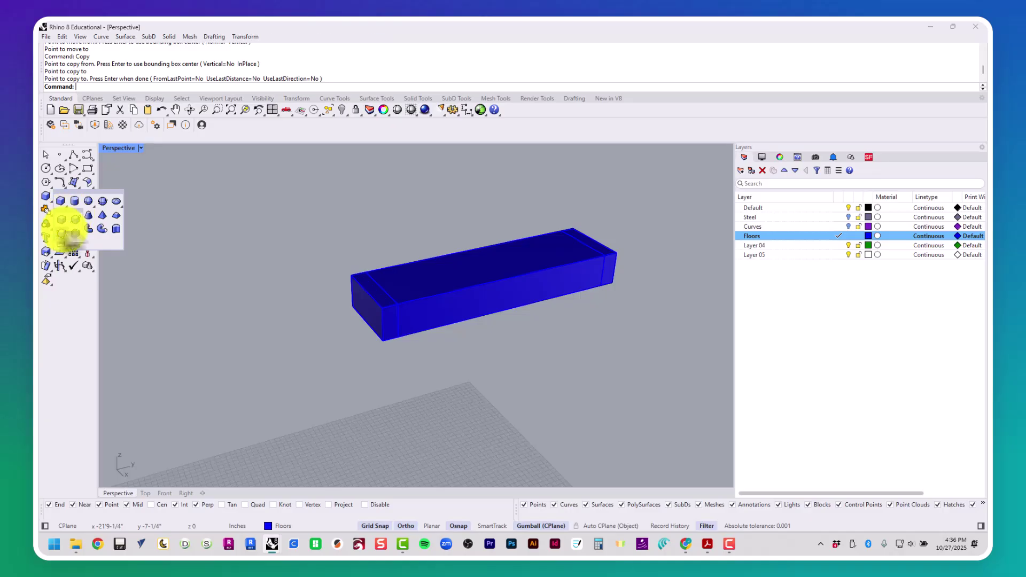
Step: Draw a 1-5/8" wide three-point box along the slab's back edge between the end pieces, and delete the original slab
click(64, 224)
click(366, 273)
click(554, 231)
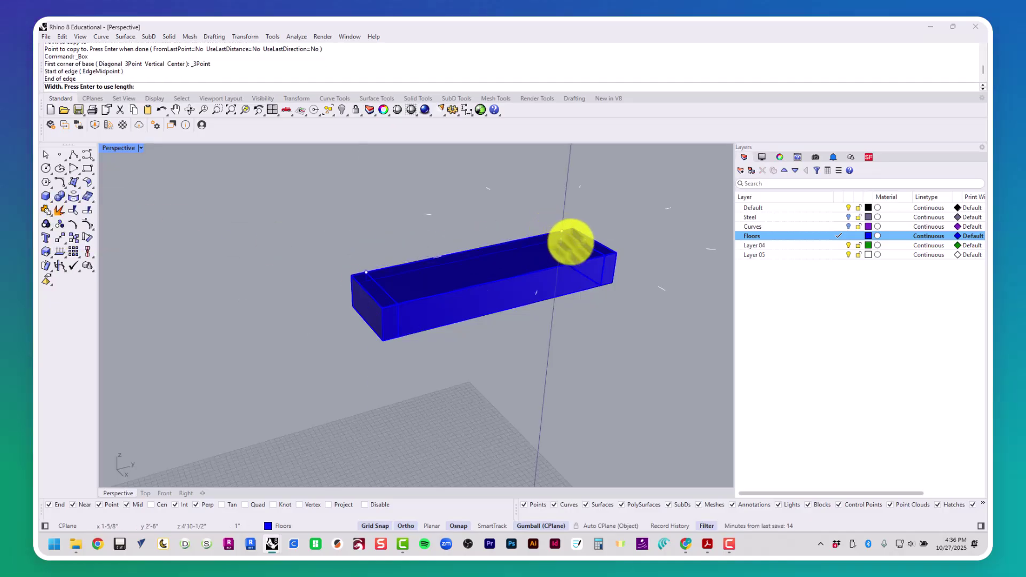
text(1-5/8)
key(Return)
click(688, 322)
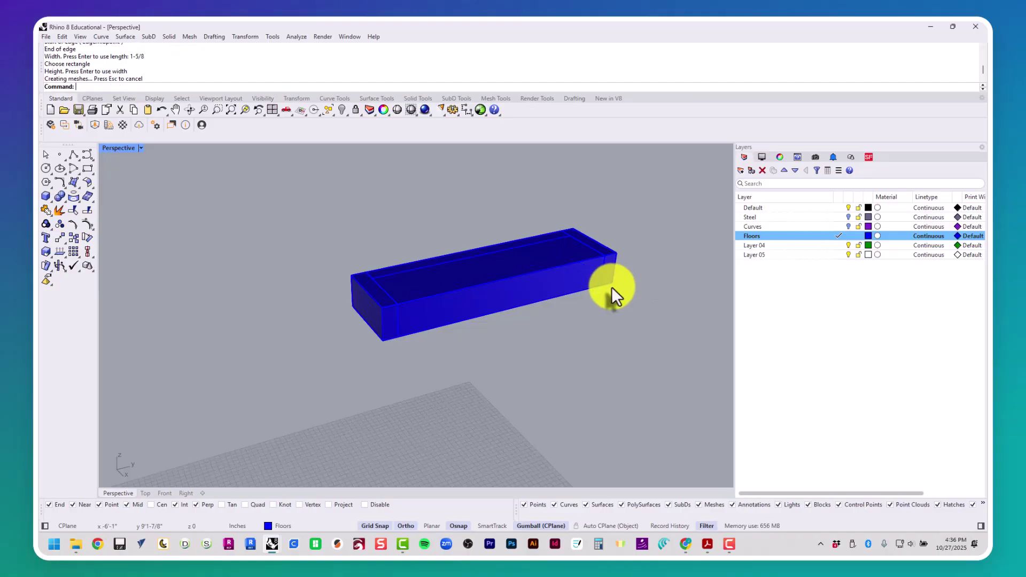
click(539, 280)
key(Delete)
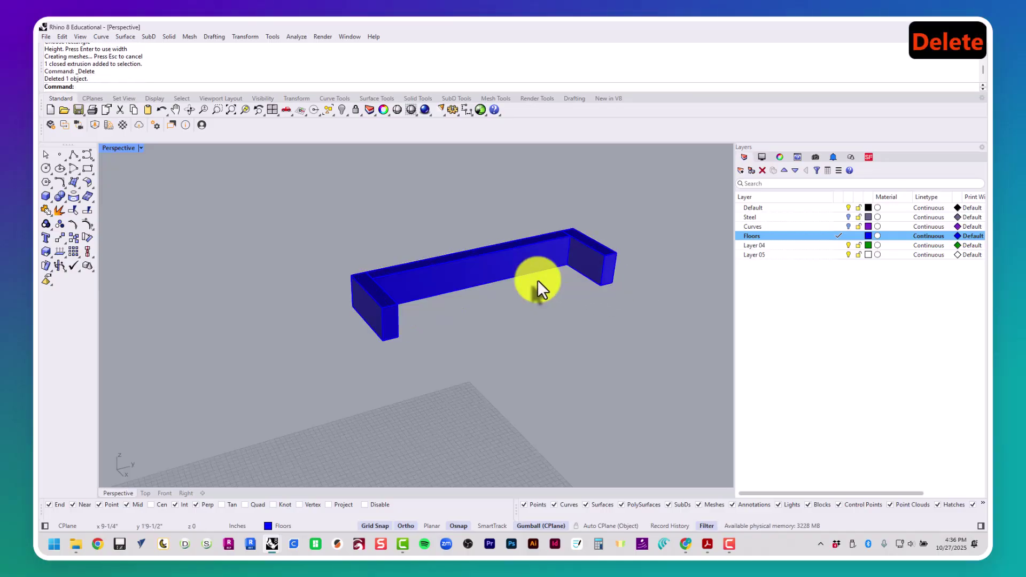
Step: Copy the long back member to the front edge between the two end pieces to close the floor frame
click(522, 268)
text(copy)
key(Return)
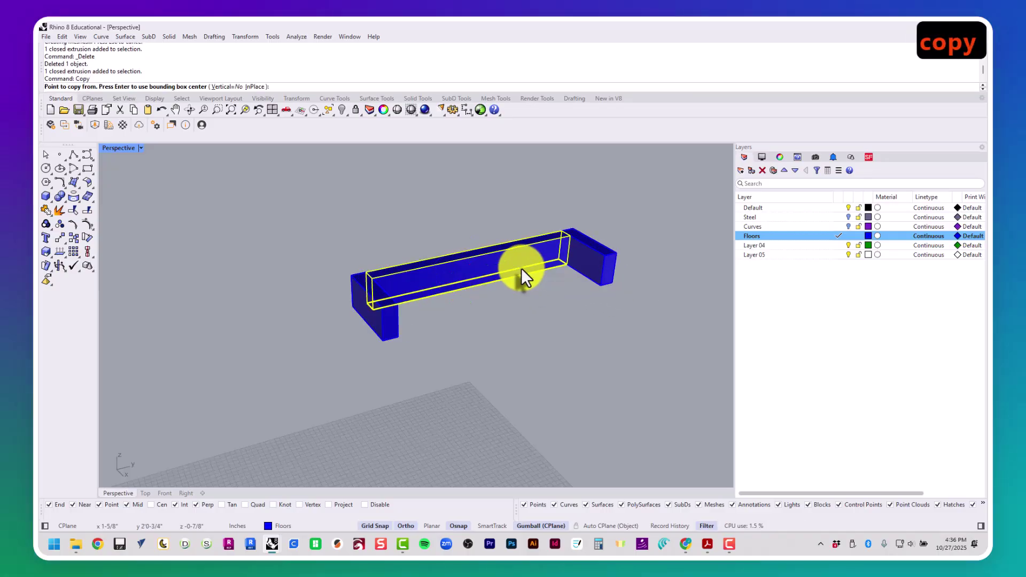
click(373, 281)
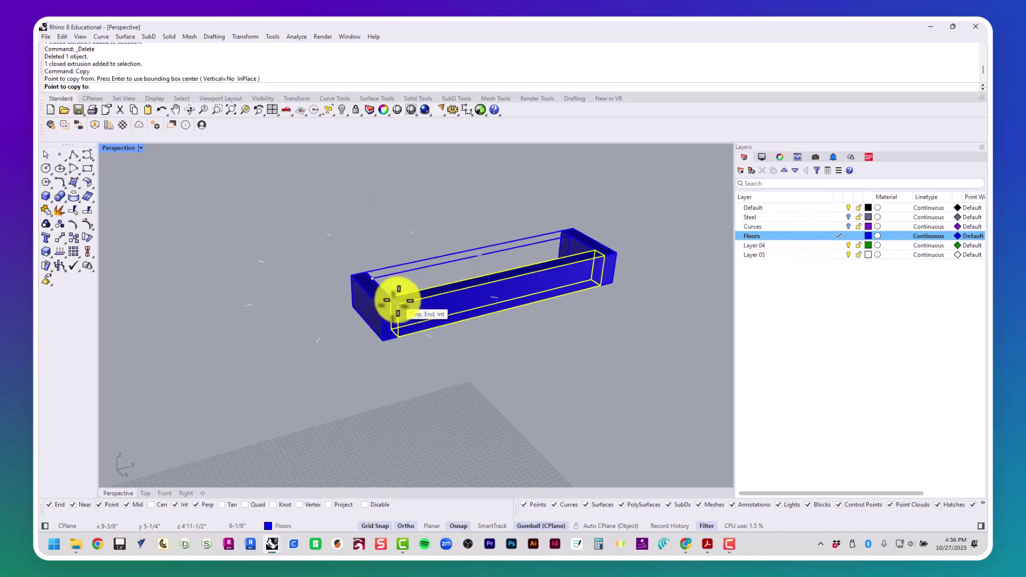
key(Escape)
key(Escape)
key(Escape)
Step: Copy the near end piece to the middle of the floor frame as a cross member between the long sides
right_drag(403, 303, 385, 339)
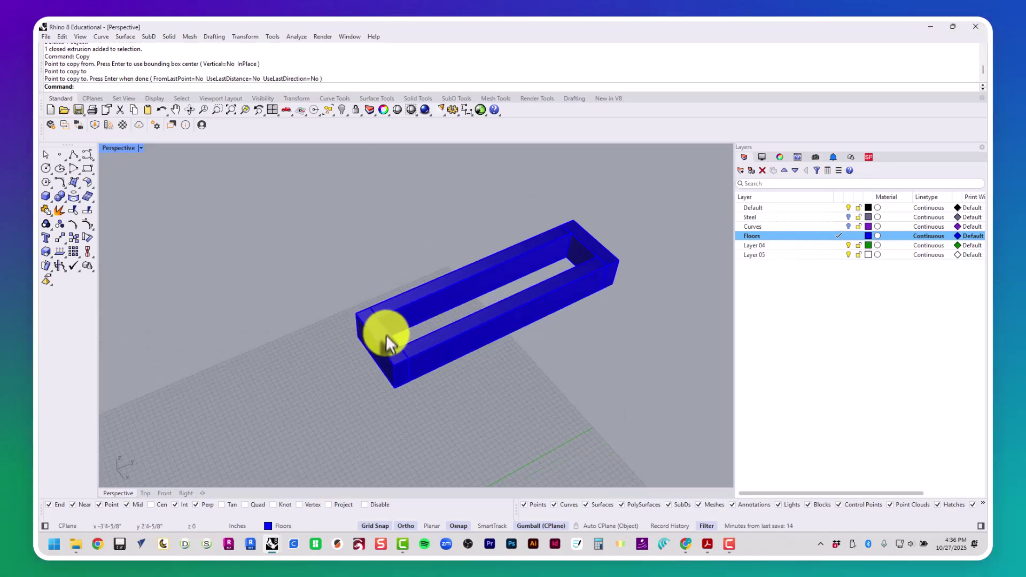
scroll(389, 344, up, 3)
click(401, 354)
key(Return)
click(418, 390)
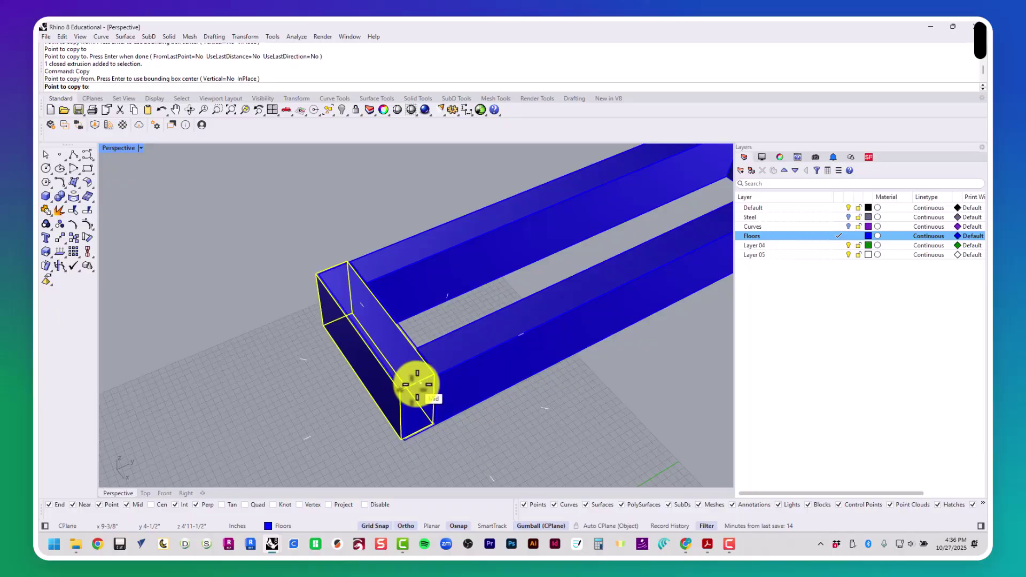
scroll(418, 389, down, 3)
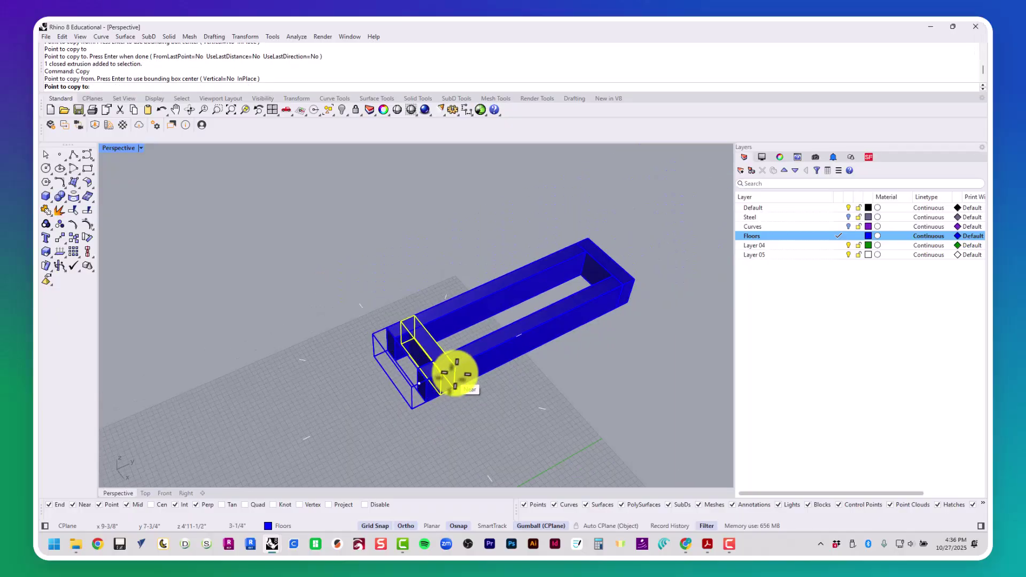
click(535, 333)
key(Escape)
key(Escape)
key(Escape)
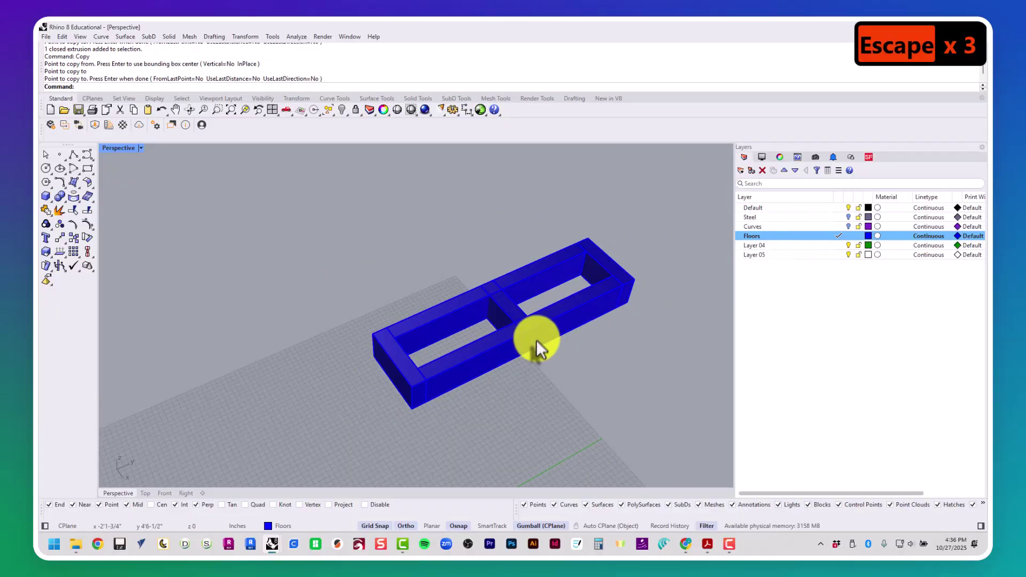
Step: Measure the overall length of the floor frame between the outer corners of its two end pieces
scroll(537, 340, down, 2)
shift+right_drag(535, 345, 472, 356)
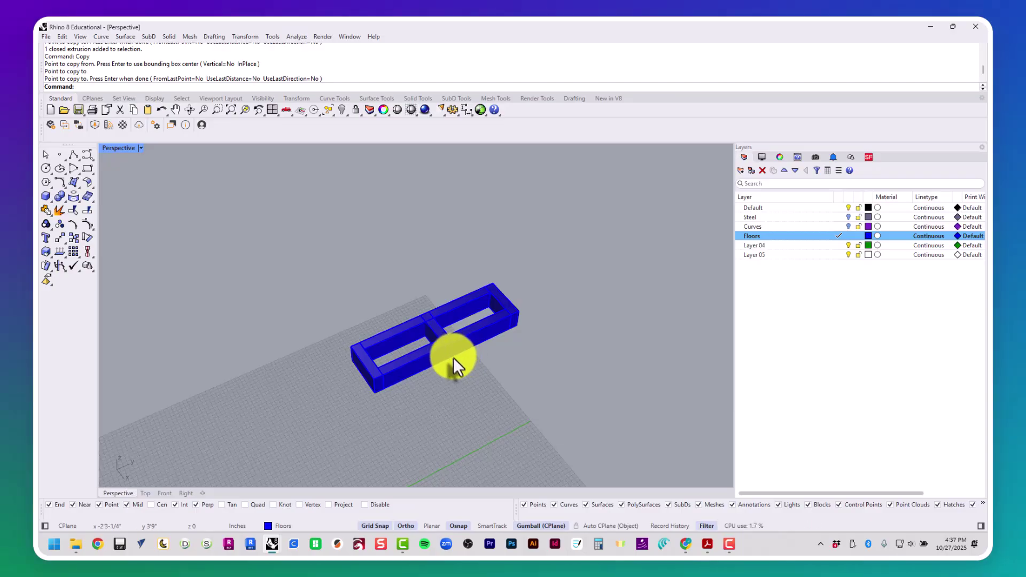
scroll(453, 359, up, 2)
scroll(414, 366, up, 1)
text(D)
key(Return)
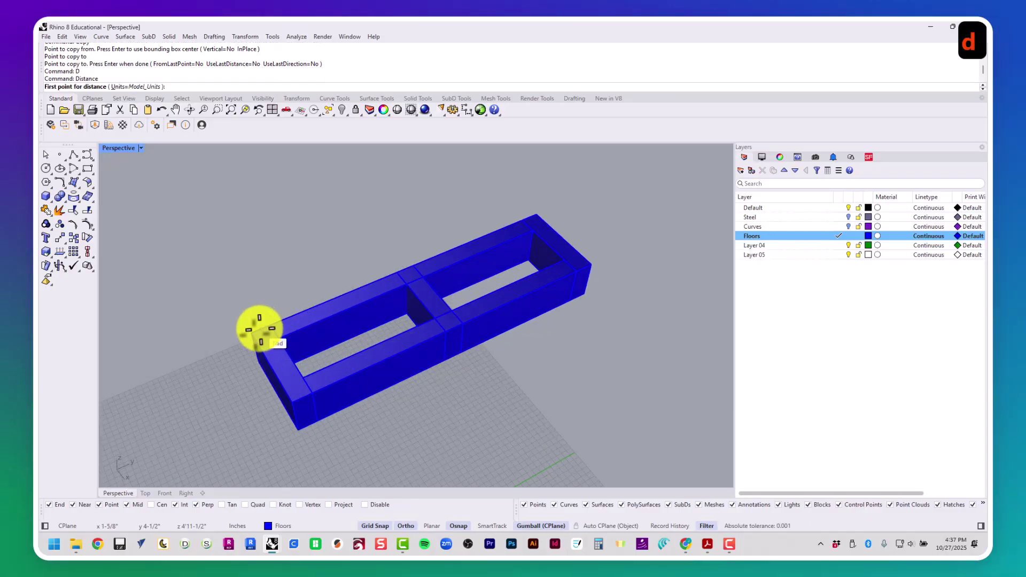
click(261, 330)
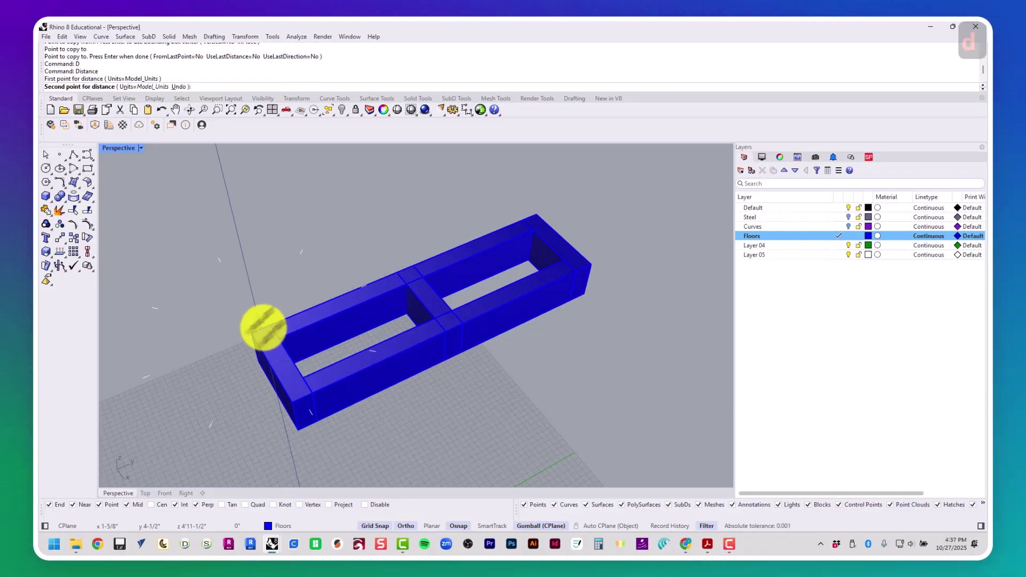
scroll(532, 217, up, 3)
click(528, 217)
scroll(528, 217, down, 5)
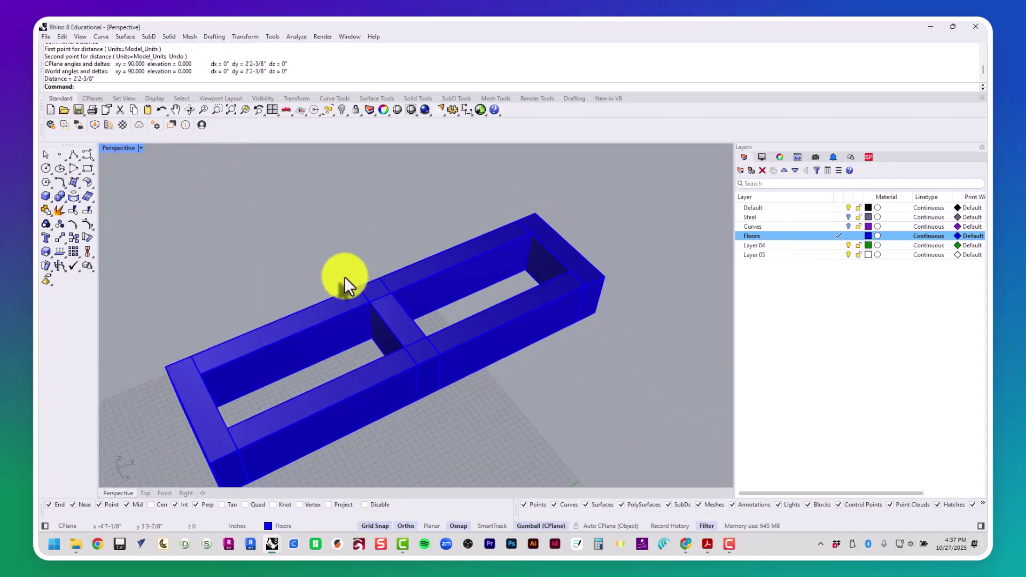
Step: Group the five pieces of the floor frame
right_drag(344, 275, 440, 287)
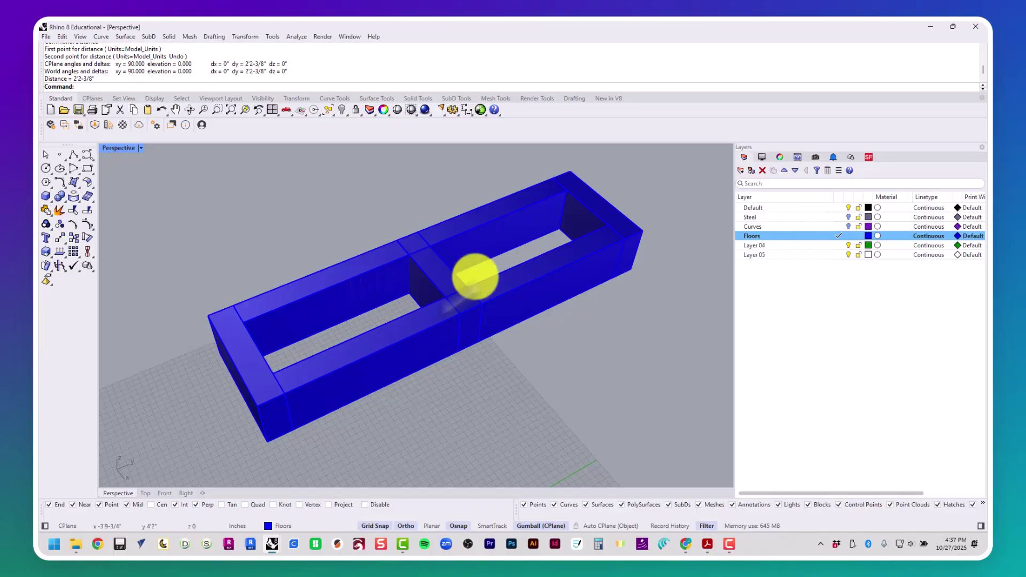
key(Escape)
scroll(415, 268, down, 3)
drag(617, 444, 238, 195)
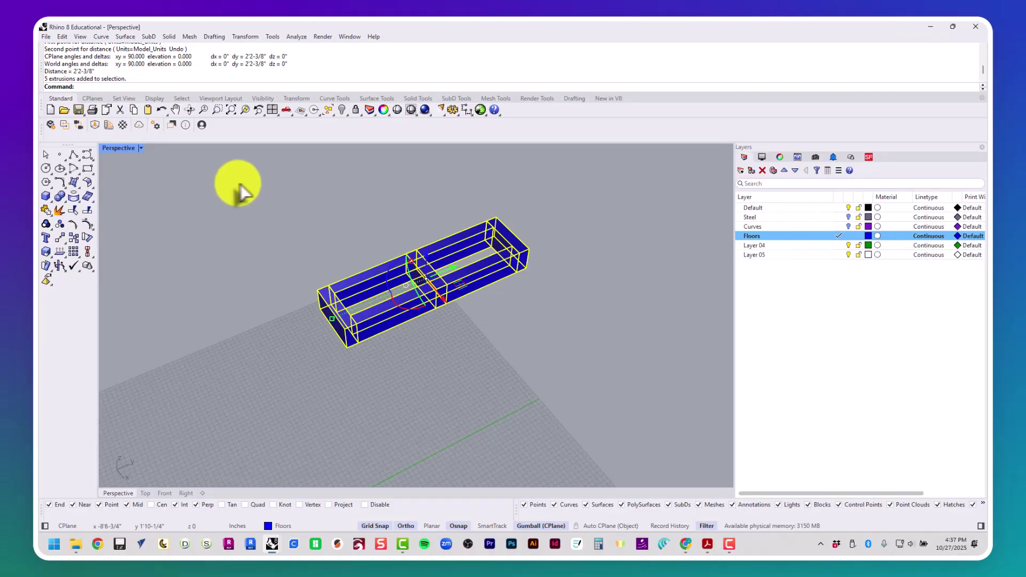
key(ctrl+g)
click(648, 270)
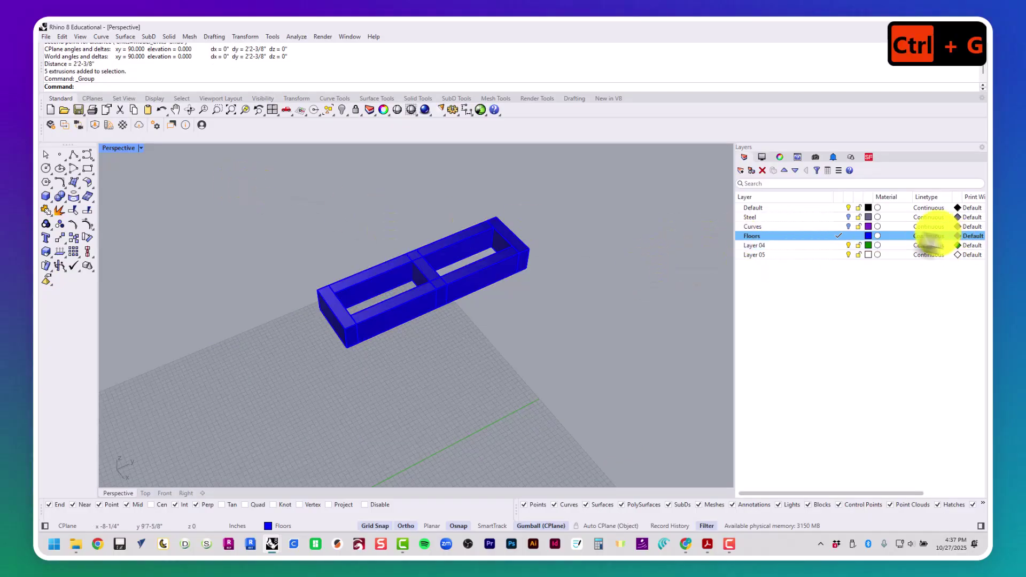
Step: Turn on the Steel layer to show the ladder side frames around the floor frame
click(848, 217)
right_drag(625, 293, 438, 256)
right_drag(428, 303, 411, 314)
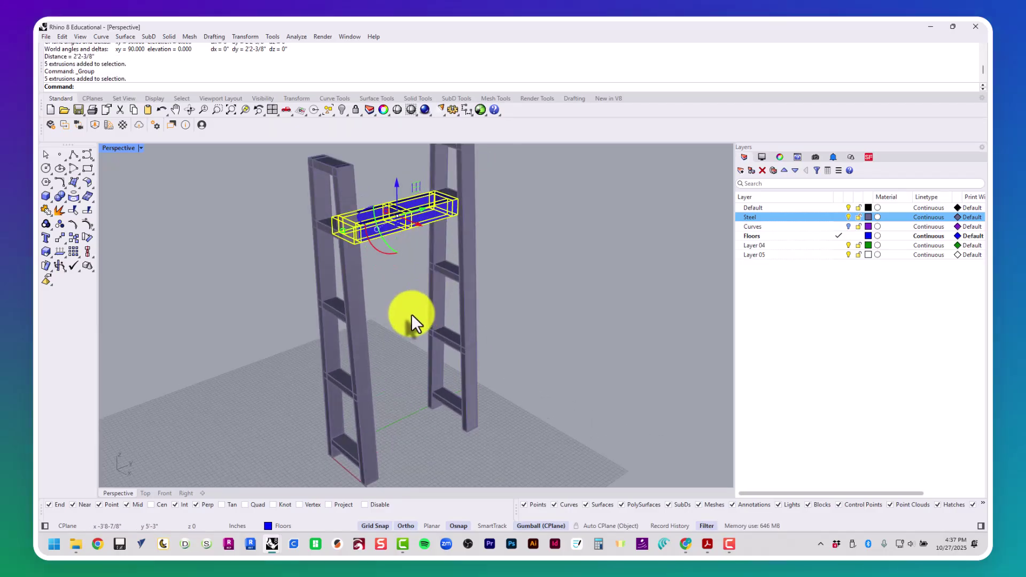
Step: Copy the grouped floor frame down to the three lower rung levels of the steel side frames
text(opy)
key(Return)
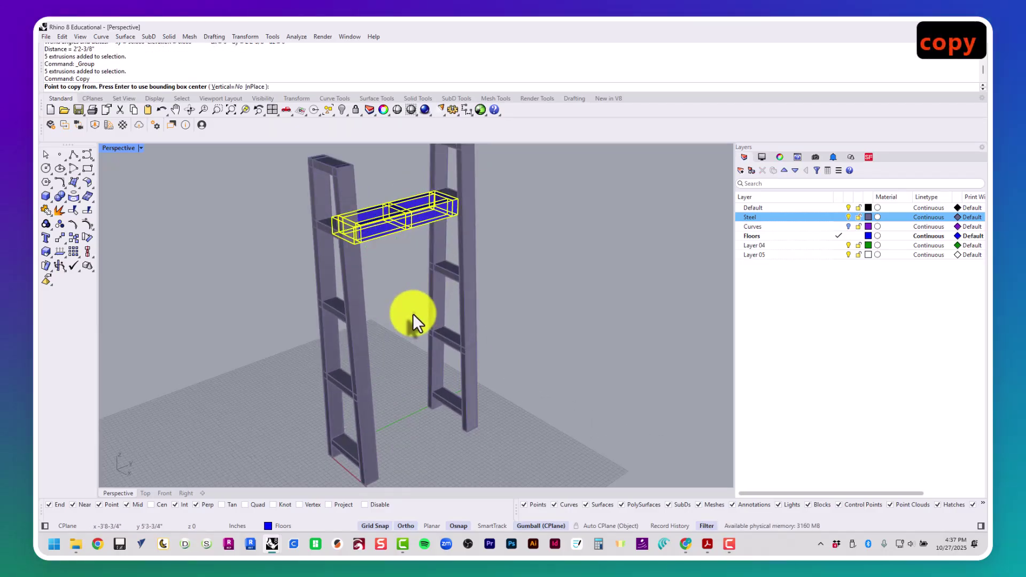
scroll(299, 227, up, 5)
click(336, 212)
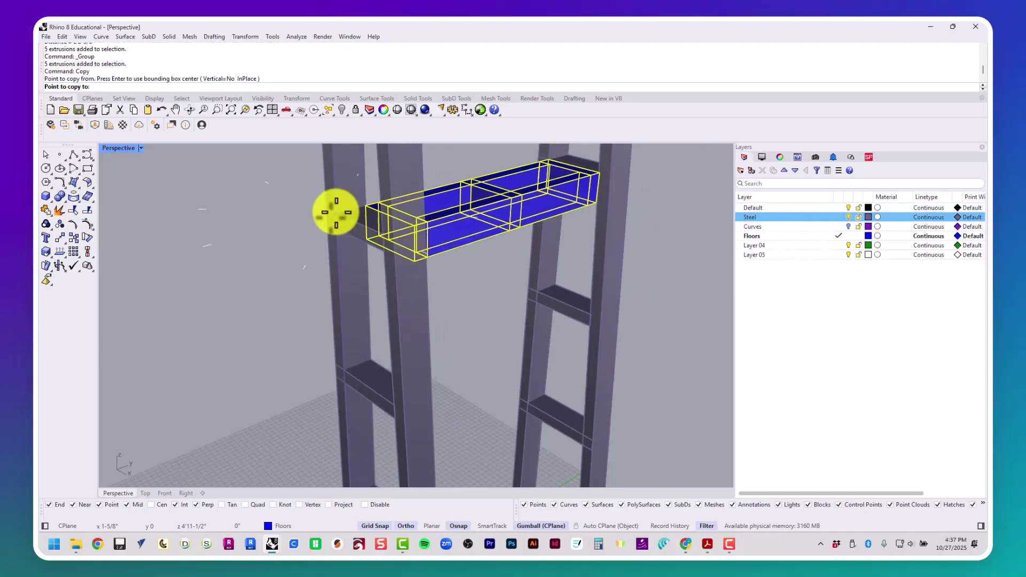
scroll(336, 212, down, 5)
scroll(337, 259, up, 5)
click(346, 297)
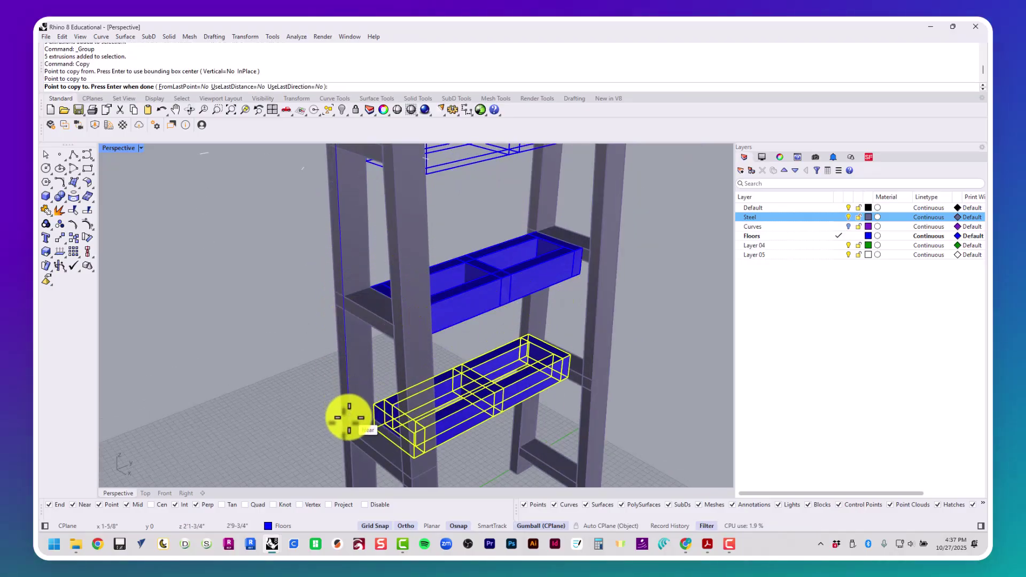
shift+right_drag(347, 417, 348, 305)
click(348, 323)
shift+right_drag(356, 420, 348, 359)
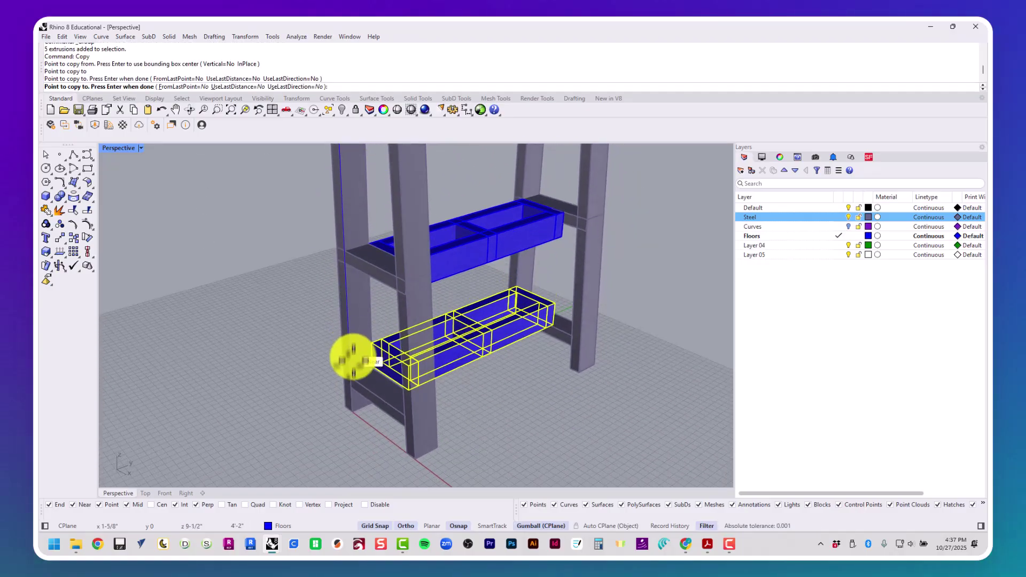
click(349, 372)
key(Escape)
key(Escape)
key(Escape)
Step: Ungroup the floor frame at the second level from the top
right_drag(442, 412, 310, 385)
scroll(328, 393, down, 5)
scroll(398, 222, up, 10)
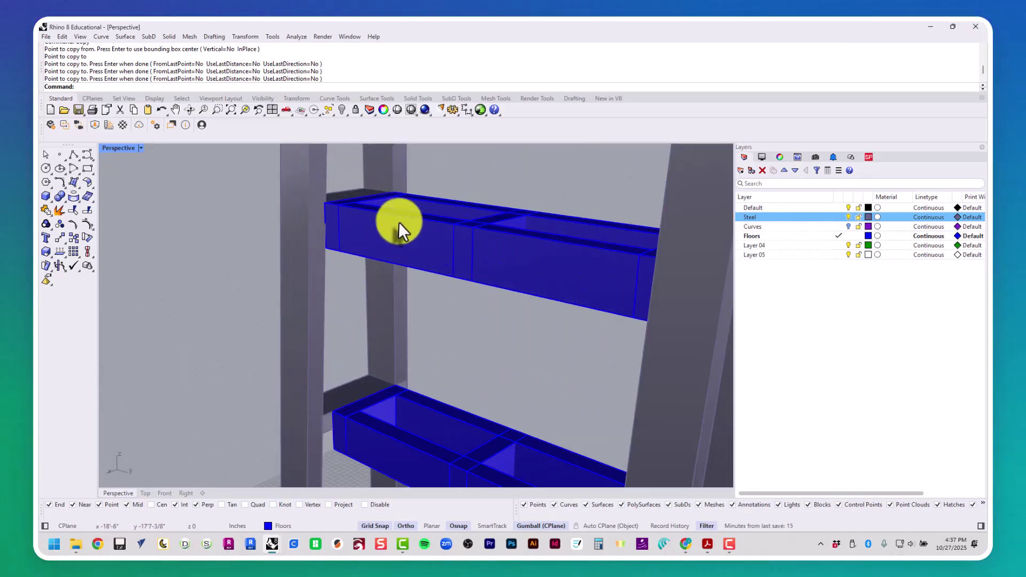
scroll(399, 220, down, 7)
shift+right_drag(415, 345, 382, 283)
click(382, 282)
key(ctrl+shift+g)
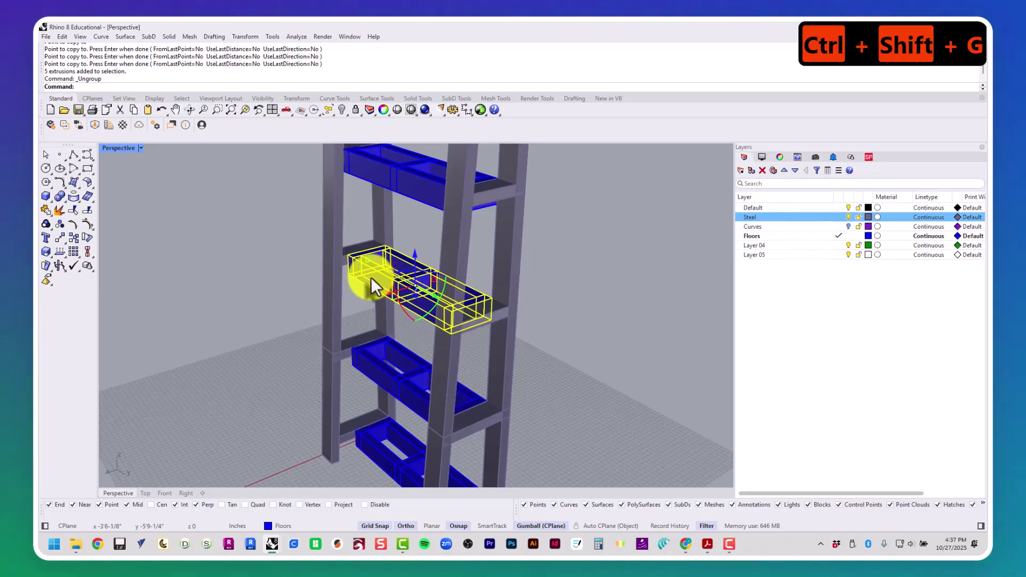
scroll(371, 277, up, 5)
key(Escape)
key(Escape)
key(Escape)
Step: Move the outer long member of the ungrouped second-level floor frame outward, widening the frame toward the steel post
click(374, 266)
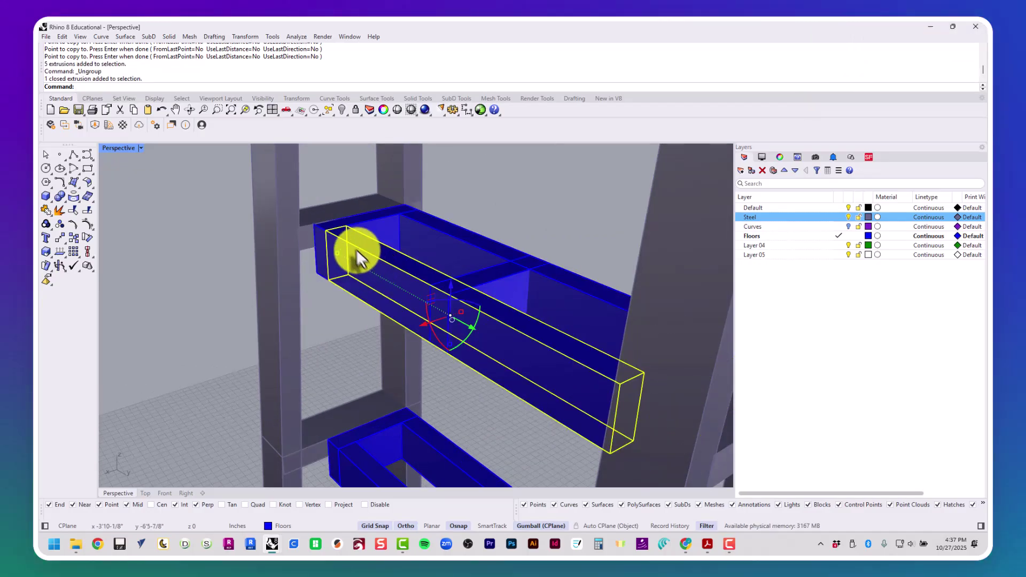
text(m)
key(Return)
scroll(302, 222, up, 5)
click(331, 231)
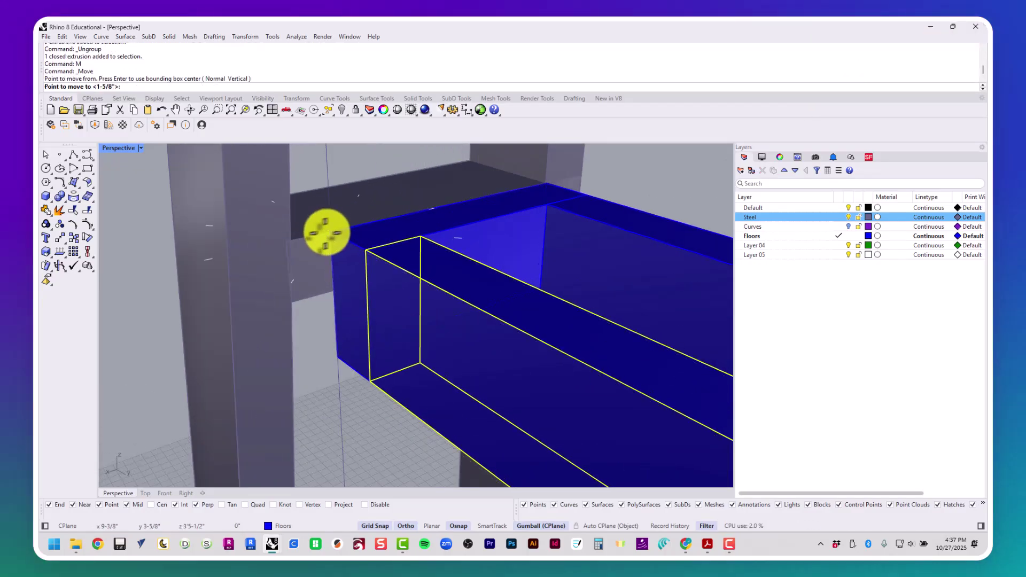
scroll(291, 239, down, 5)
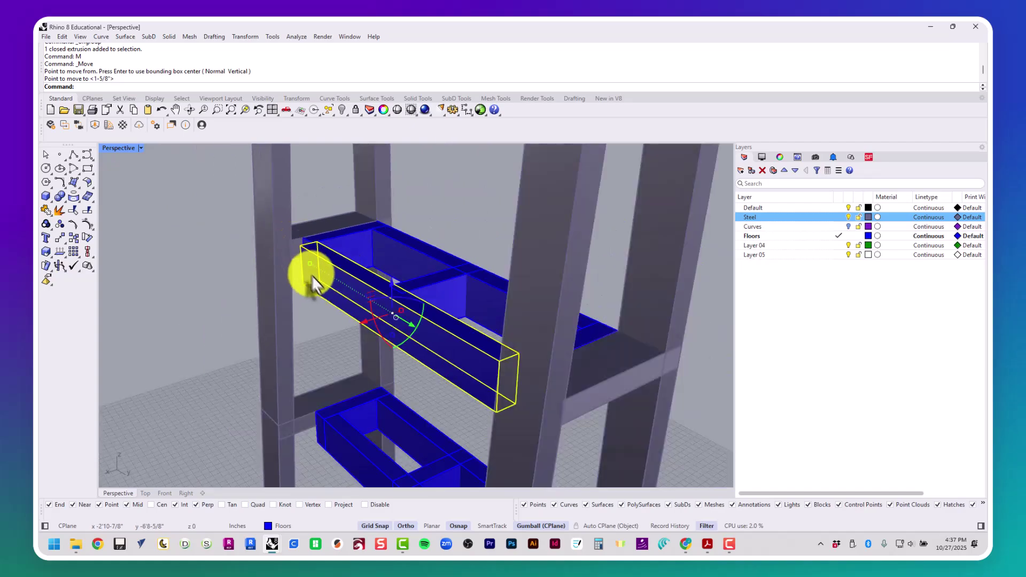
key(Escape)
key(Escape)
Step: Ungroup the next floor frame down, at the third level from the top
scroll(381, 283, up, 3)
click(381, 283)
key(ctrl+shift+g)
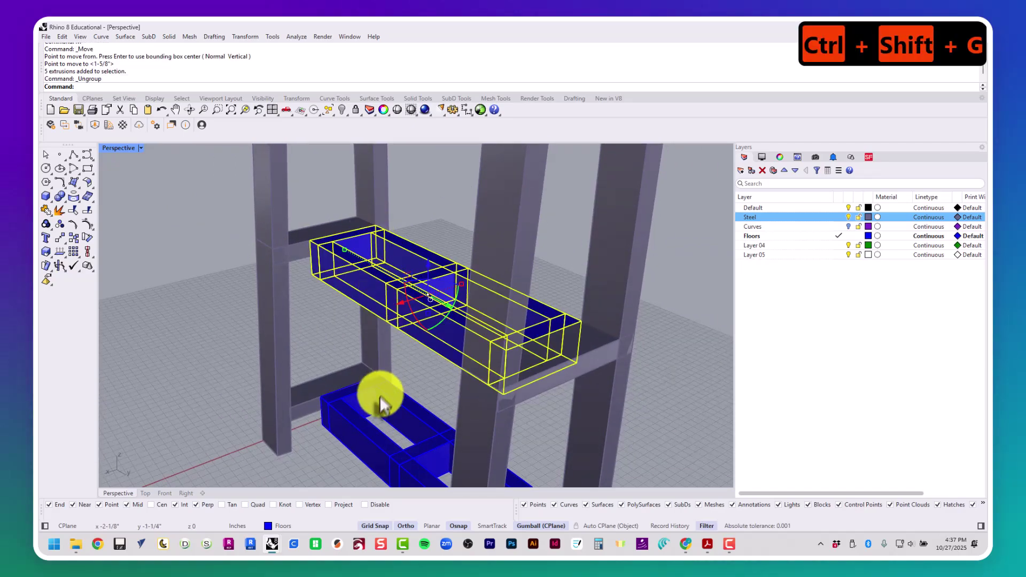
Step: Ungroup the lowest floor frame and move the third-level frame's outer long member outward to the edge of the sloped steel post
click(368, 430)
key(ctrl+shift+g)
click(350, 268)
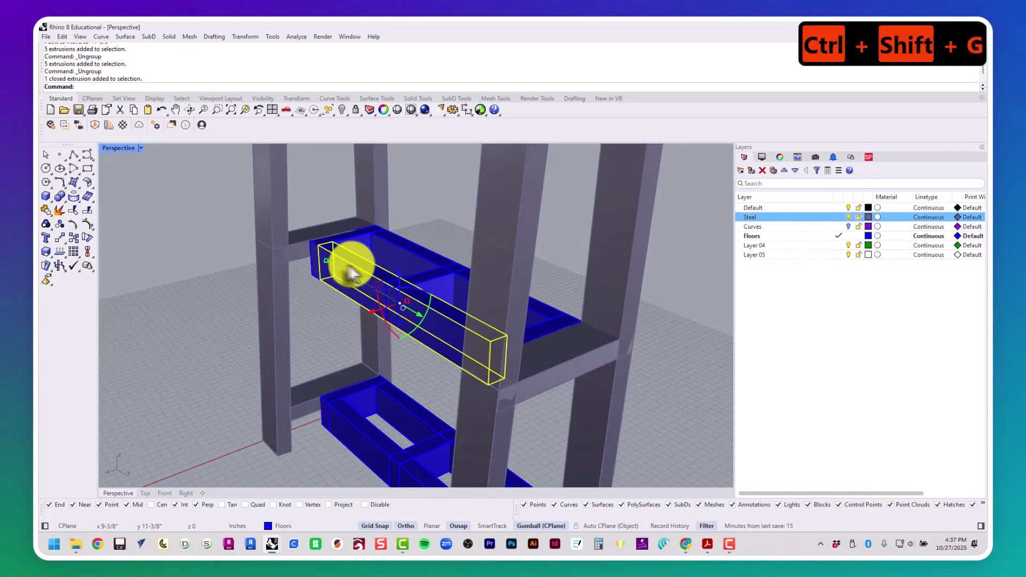
scroll(306, 262, up, 5)
text(m)
key(Return)
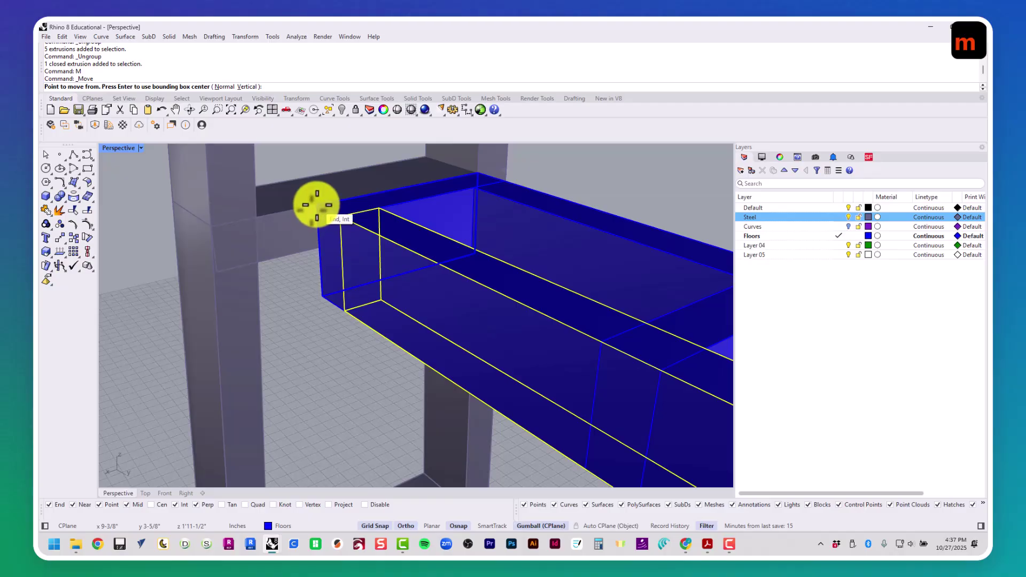
click(317, 204)
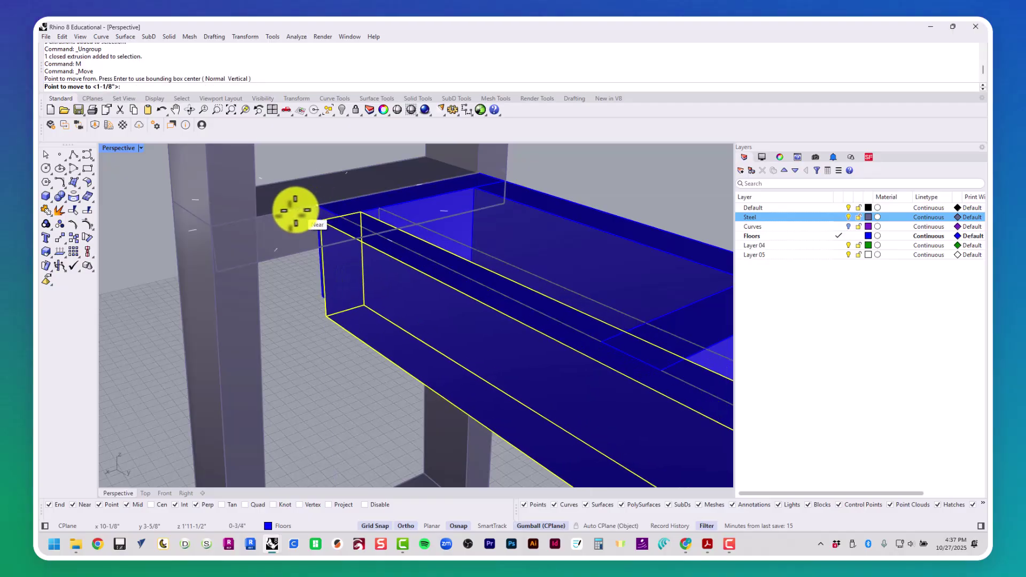
click(258, 219)
Step: Move the outer long member of the lowest floor frame outward to meet the sloped steel post
scroll(267, 224, down, 5)
shift+right_drag(288, 327, 318, 271)
scroll(347, 443, up, 4)
click(388, 370)
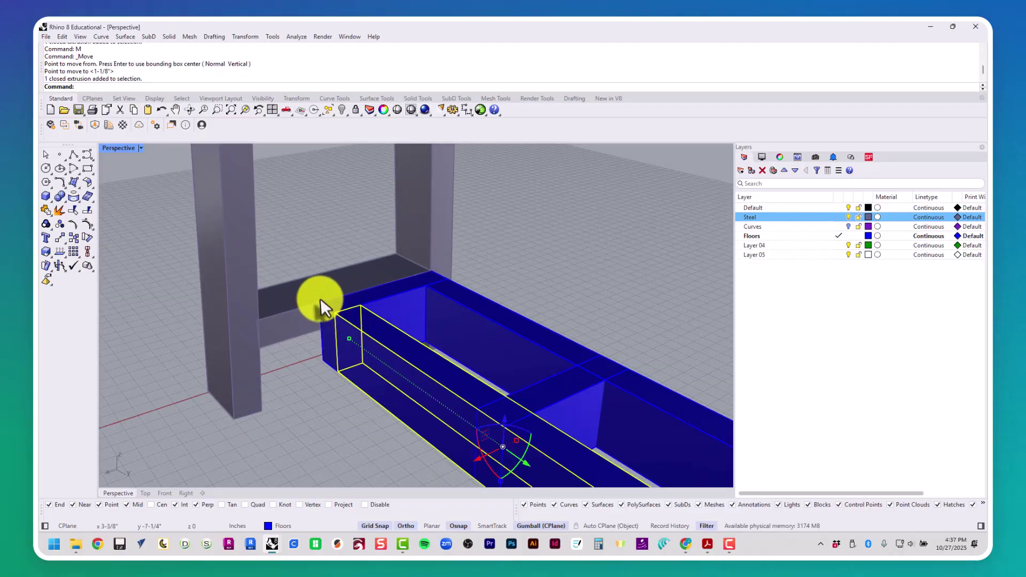
text(M)
key(Return)
click(320, 301)
click(251, 325)
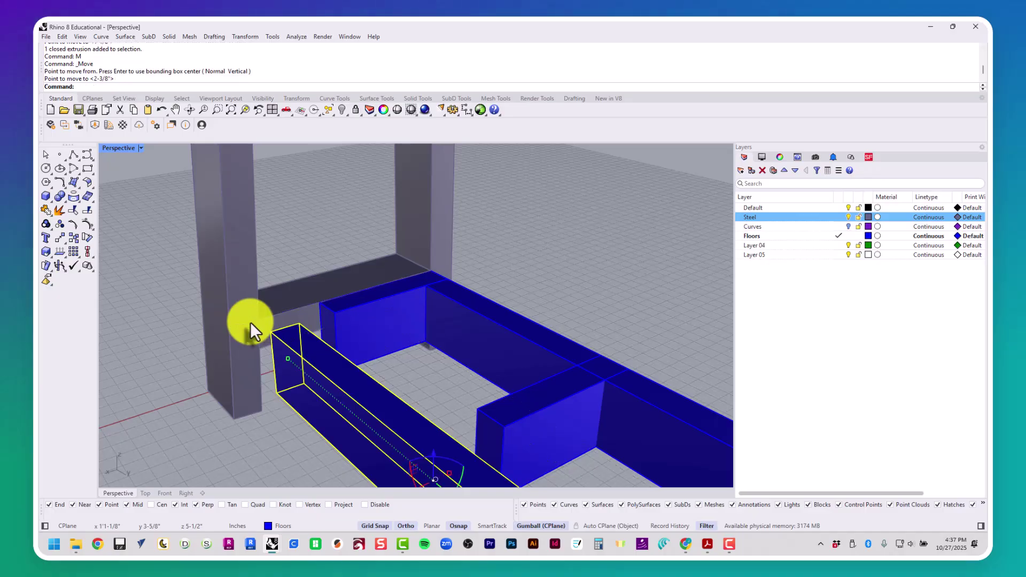
scroll(250, 322, down, 4)
right_drag(332, 366, 336, 279)
key(Escape)
key(Escape)
Step: Stretch both short end members of the second-level floor frame with Scale1D to the outer face of the moved long member
right_drag(337, 236, 415, 333)
shift+right_drag(310, 187, 317, 242)
click(307, 233)
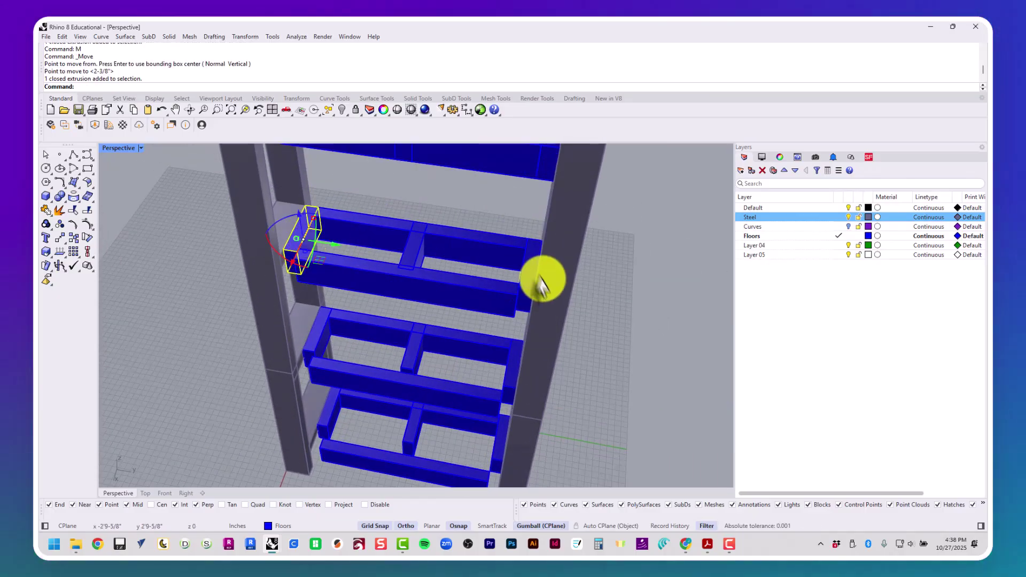
text(sca)
key(space)
right_drag(476, 274, 419, 263)
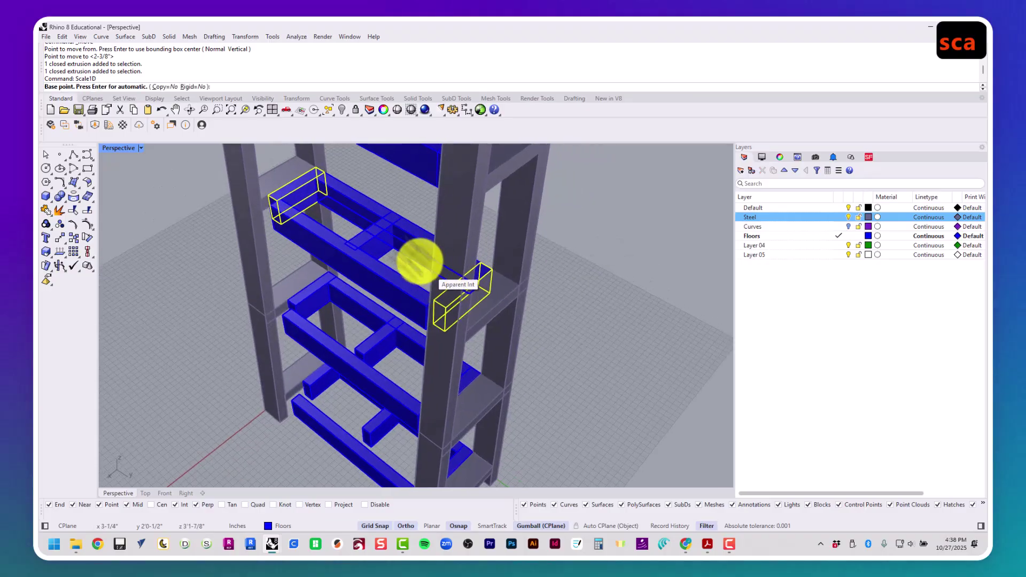
scroll(296, 164, up, 6)
click(352, 171)
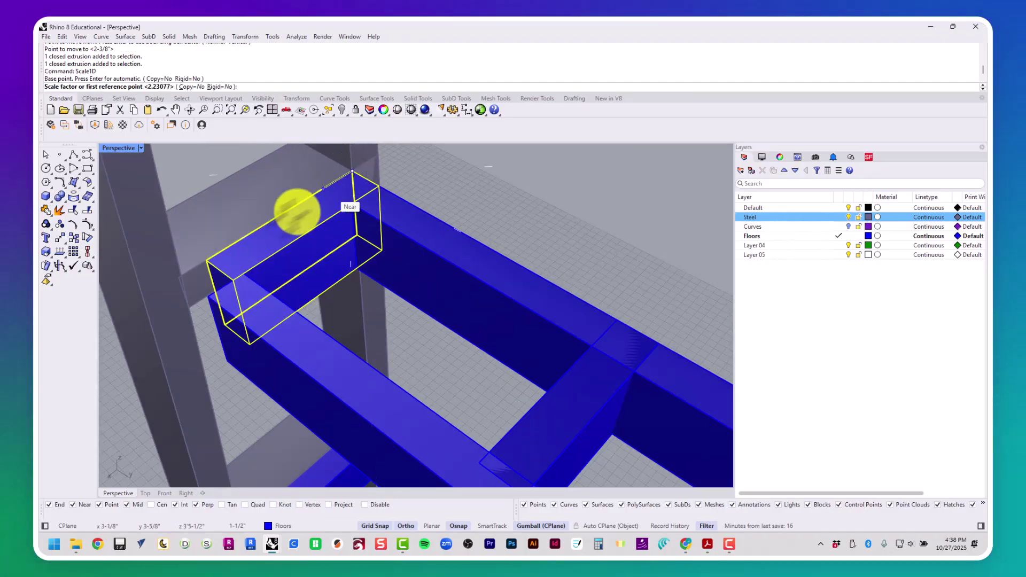
click(207, 258)
key(Escape)
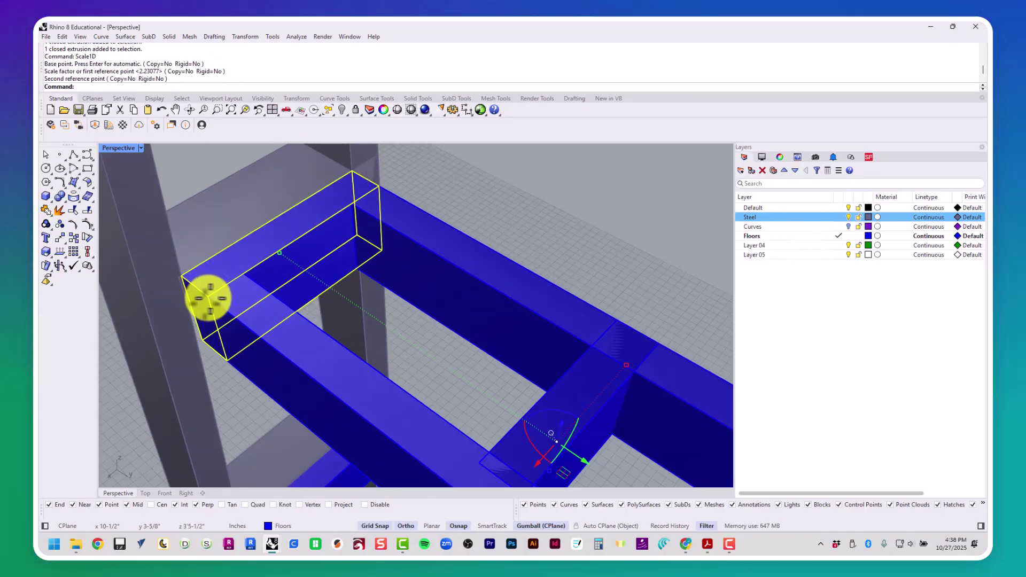
scroll(328, 338, down, 5)
key(Escape)
Step: Stretch both end members of the third-level floor frame with Scale1D until they reach the long member's outer face
right_drag(342, 422, 504, 298)
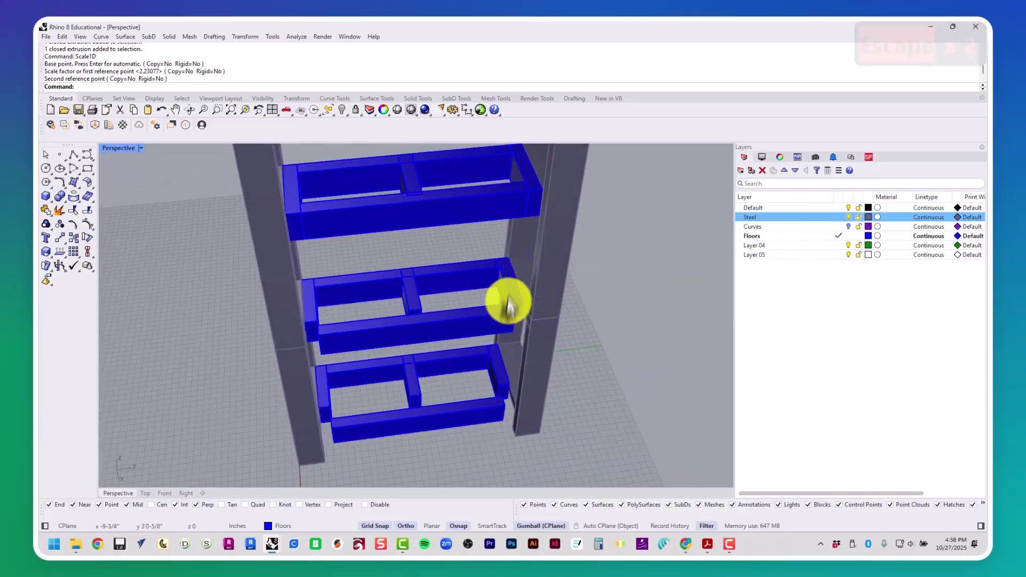
click(505, 296)
shift+click(310, 304)
right_drag(382, 334, 313, 330)
scroll(302, 230, up, 7)
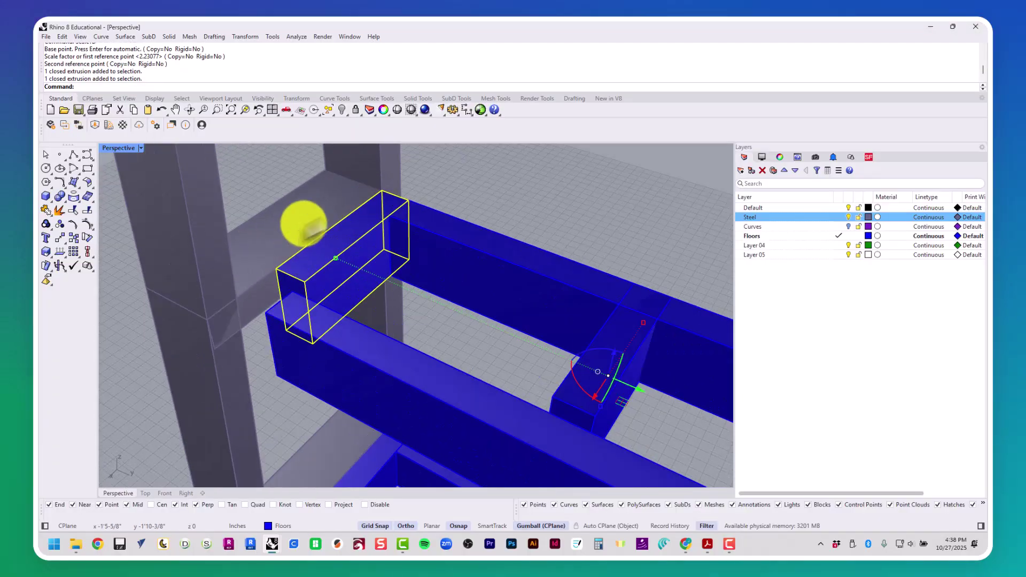
key(Return)
click(380, 190)
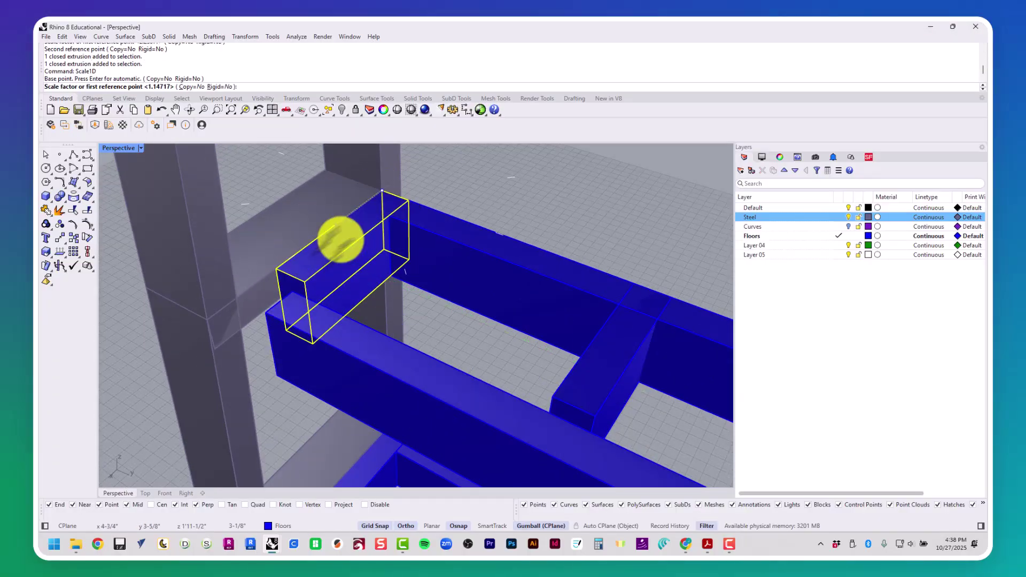
click(276, 268)
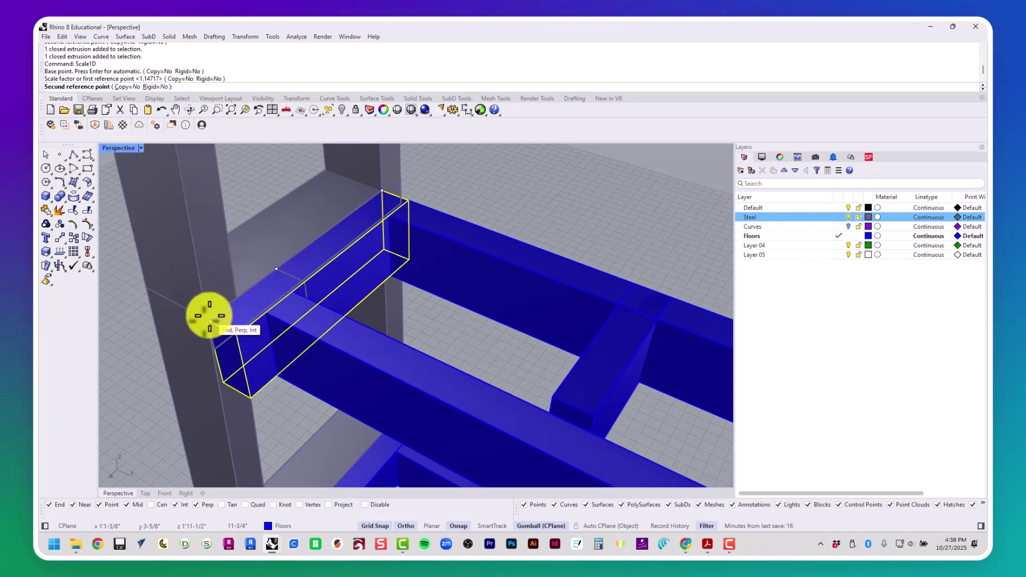
scroll(210, 316, down, 5)
scroll(210, 316, up, 5)
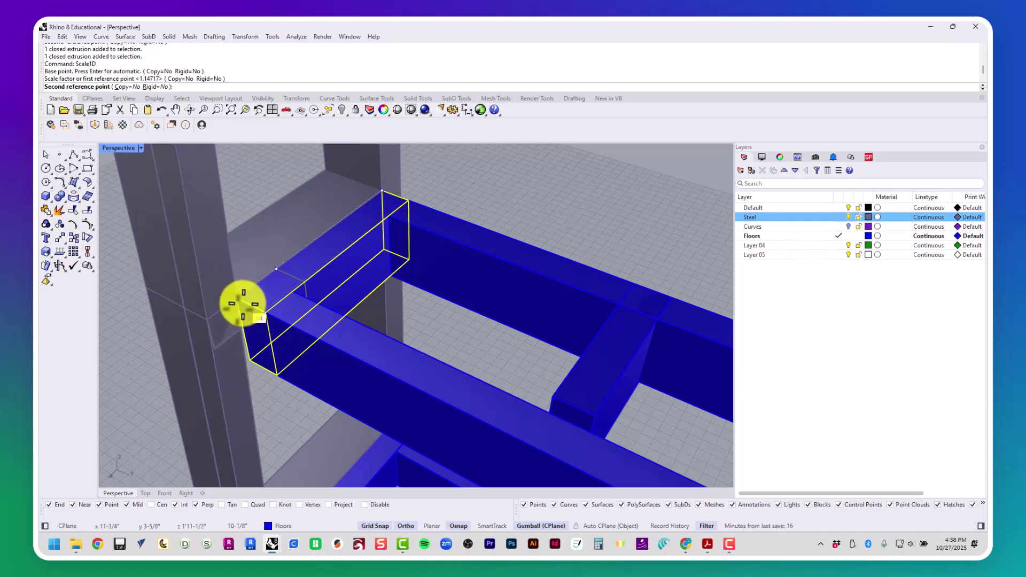
key(Escape)
key(Escape)
Step: Lengthen the two end members of the lowest floor frame with Scale1D out to the moved long member's outer face
scroll(305, 302, down, 5)
scroll(341, 408, up, 5)
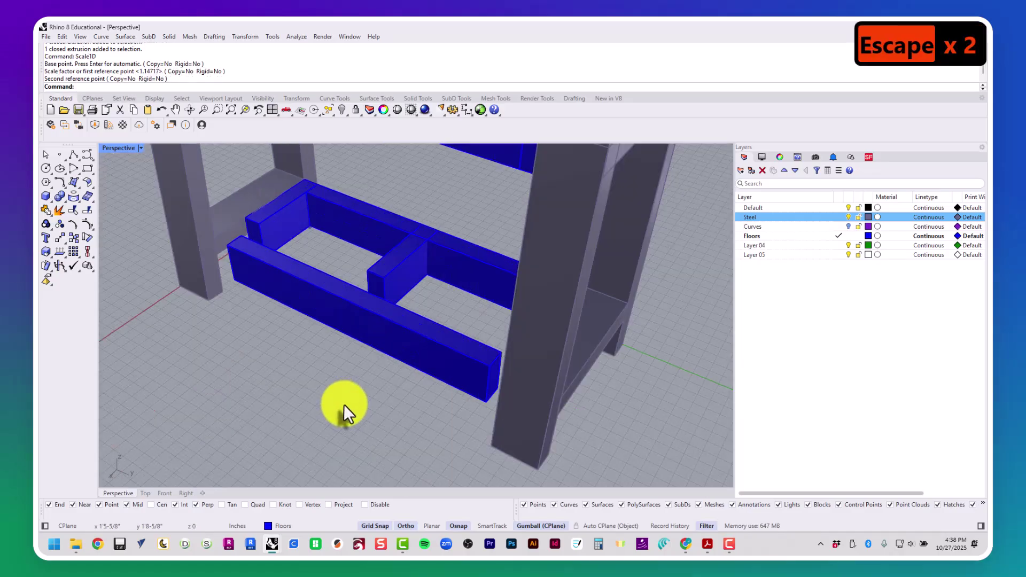
right_drag(341, 408, 506, 408)
click(542, 257)
right_drag(542, 256, 299, 200)
shift+click(268, 183)
right_click(299, 200)
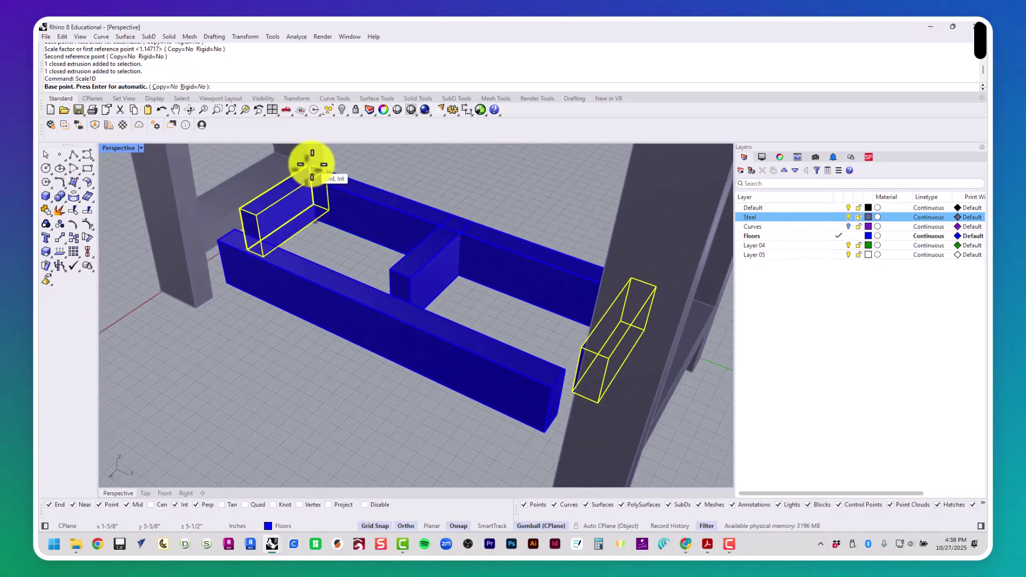
click(242, 204)
key(Escape)
key(Escape)
right_drag(230, 321, 355, 316)
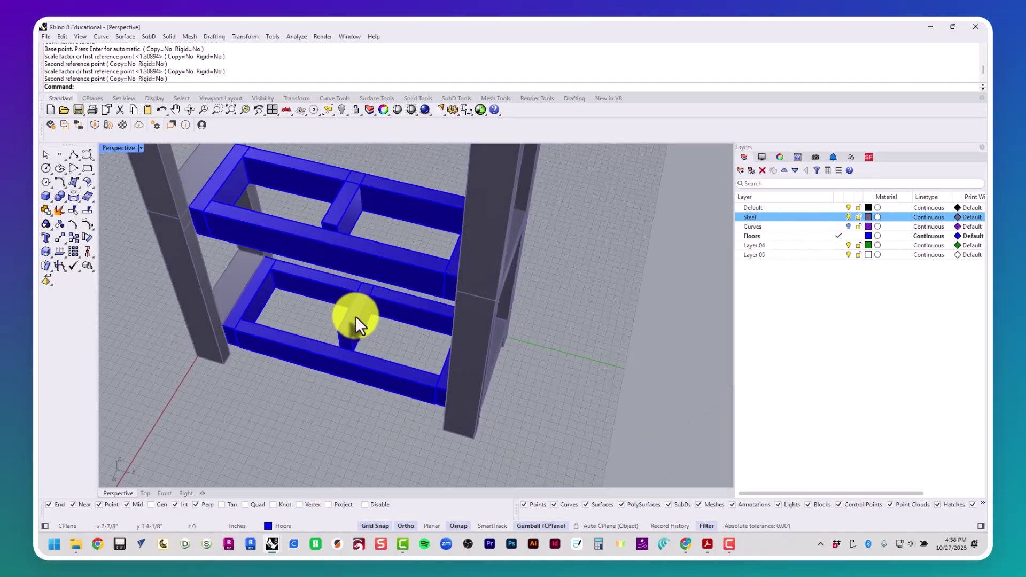
Step: Lengthen the middle cross member of the lowest floor frame with Scale1D to reach the outer long member
click(355, 315)
scroll(355, 315, up, 3)
right_click(371, 256)
click(366, 260)
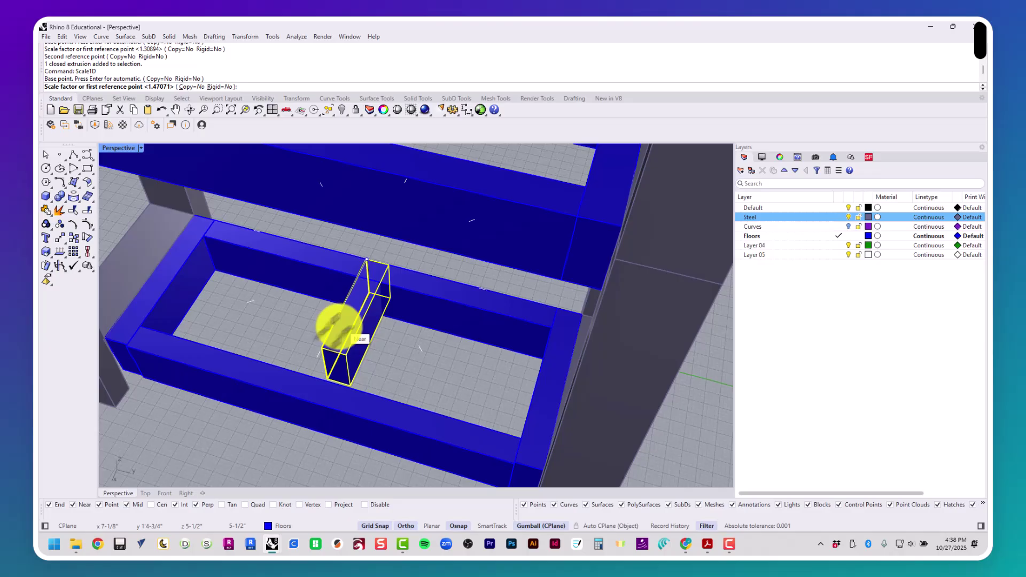
click(320, 350)
key(Escape)
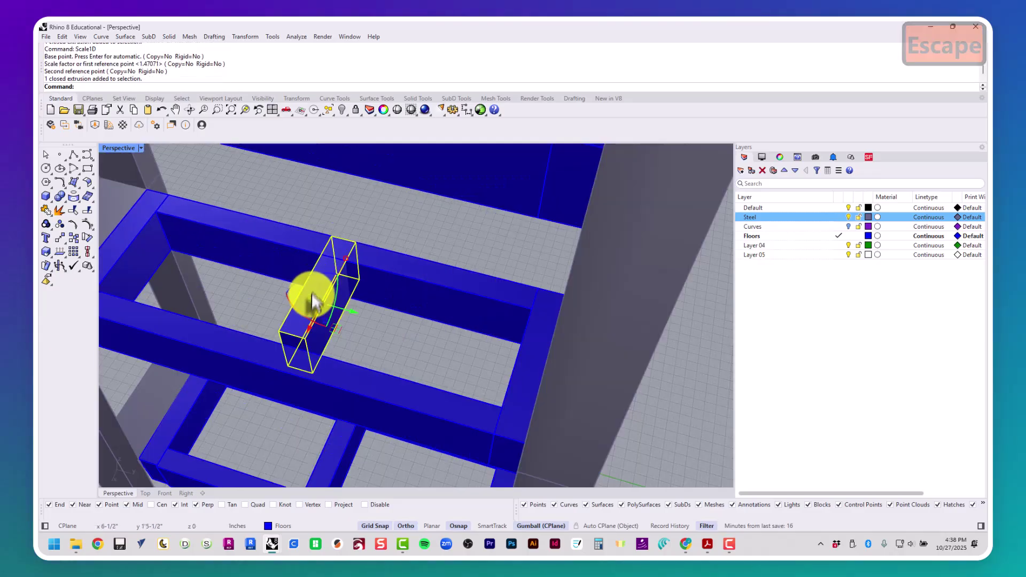
Step: Extend the third-level frame's middle cross member with Scale1D to the outer long member
right_click(331, 233)
click(331, 235)
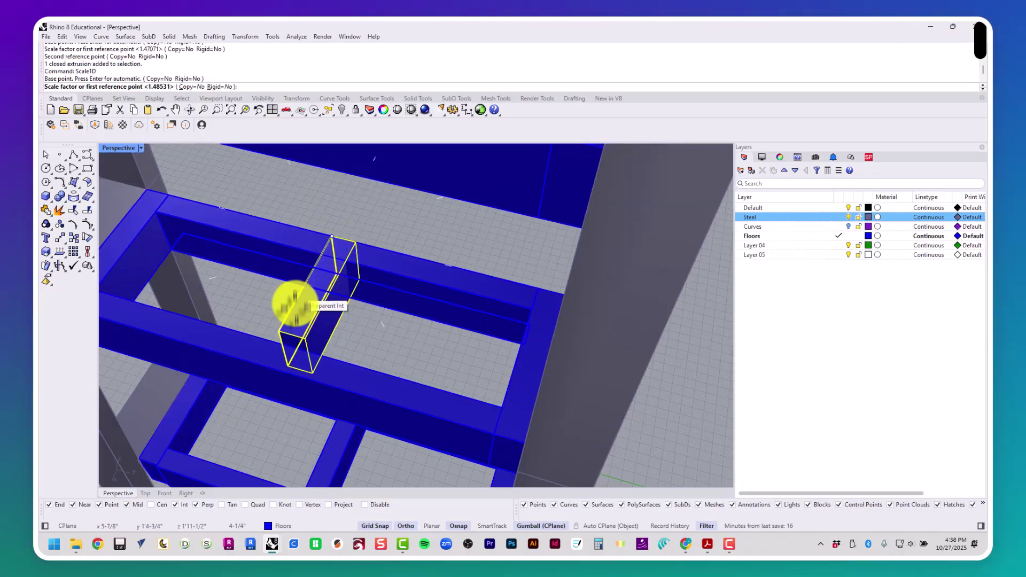
key(Escape)
scroll(266, 362, down, 6)
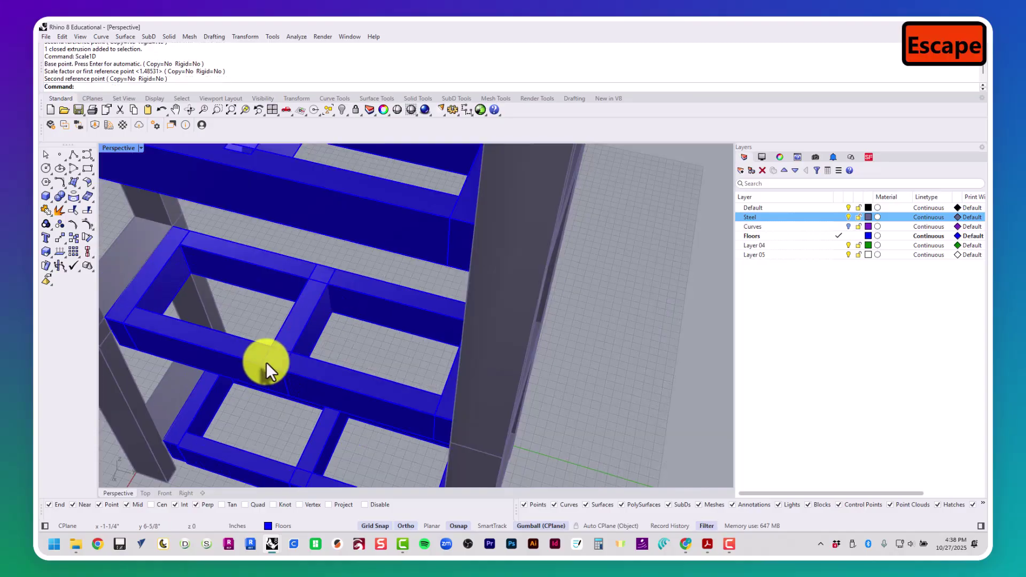
Step: Extend the second-level frame's middle cross member with Scale1D to the outer long member
scroll(275, 369, up, 8)
right_click(279, 303)
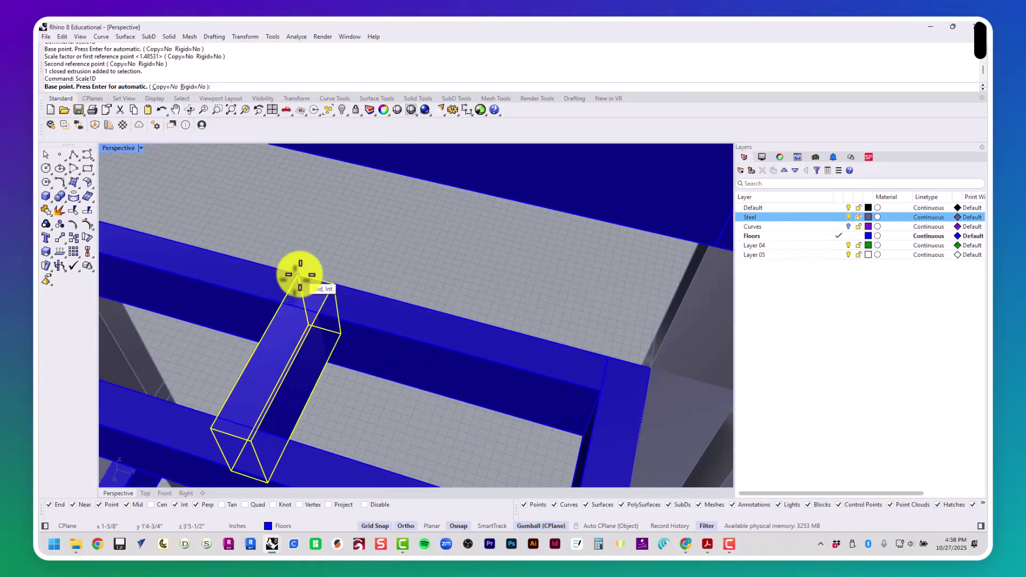
click(299, 275)
click(209, 426)
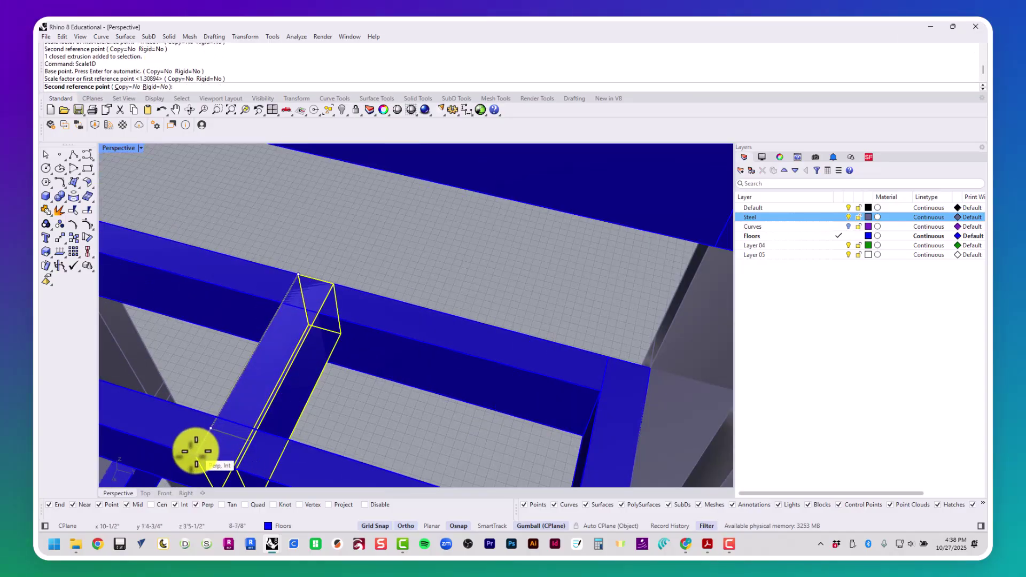
key(Escape)
key(Escape)
Step: Group the five members of each of the three lower floor frames, making a separate group per level
scroll(394, 355, down, 5)
right_drag(371, 394, 408, 332)
scroll(408, 332, up, 3)
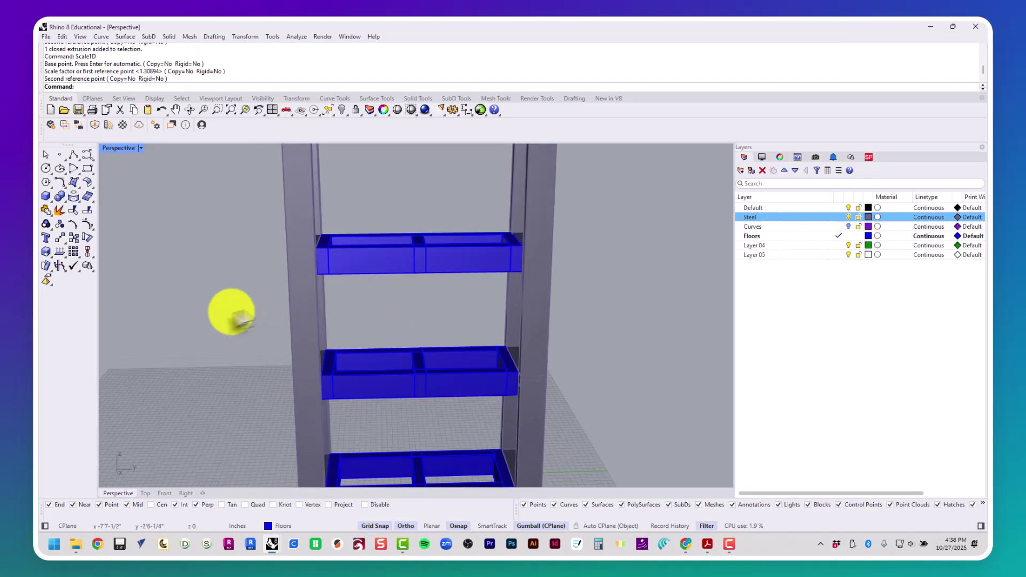
drag(299, 364, 607, 183)
key(ctrl+g)
right_drag(523, 241, 171, 363)
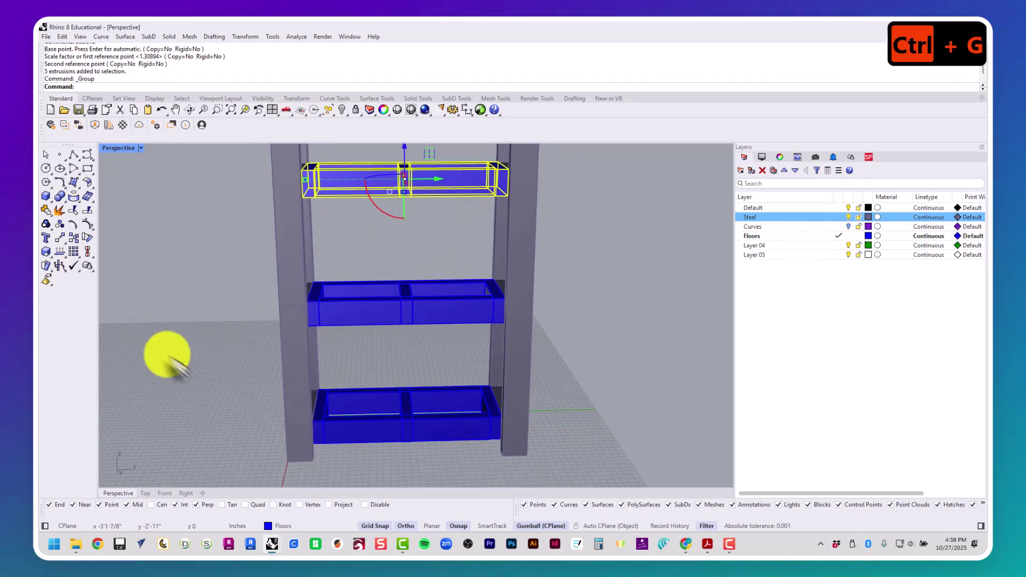
drag(202, 388, 590, 249)
key(ctrl+g)
drag(227, 476, 602, 367)
key(ctrl+g)
key(Escape)
key(Escape)
right_drag(602, 378, 541, 371)
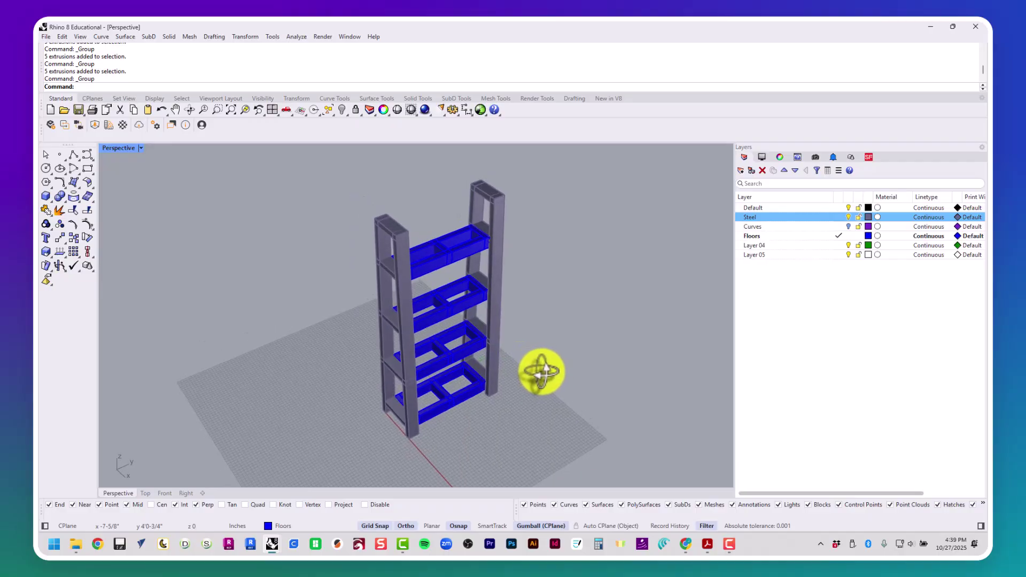
Step: Switch to the shelving photo album in Chrome, leave the dimensioned sketch and browse for photos of the built shelving unit
key(alt+Tab)
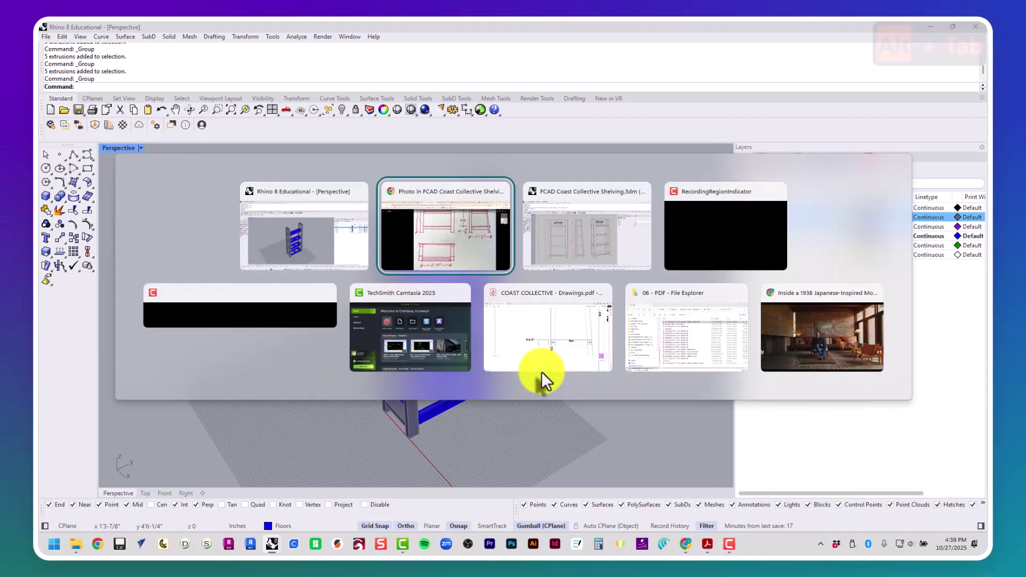
key(alt+Tab)
click(443, 238)
key(Escape)
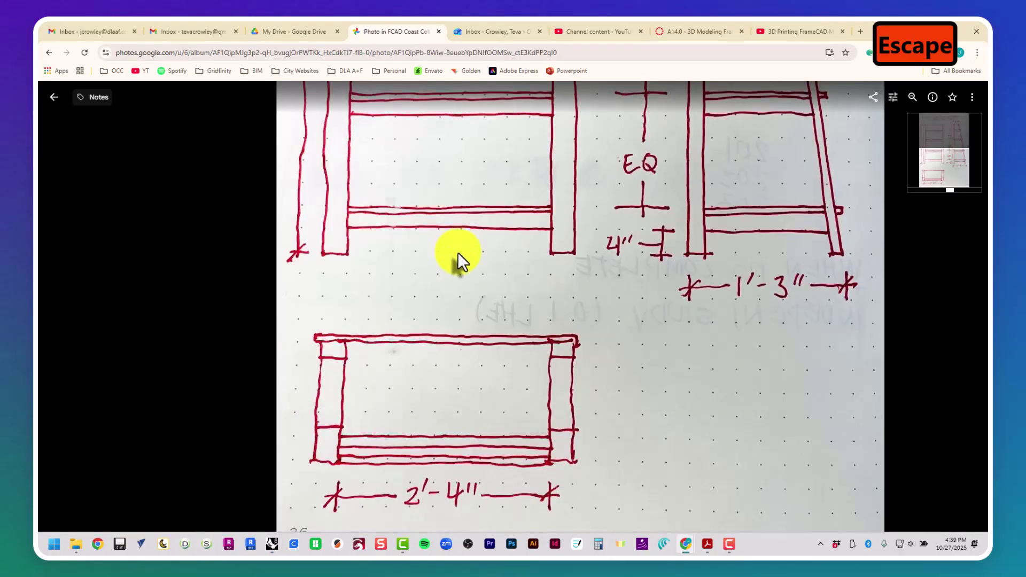
click(53, 97)
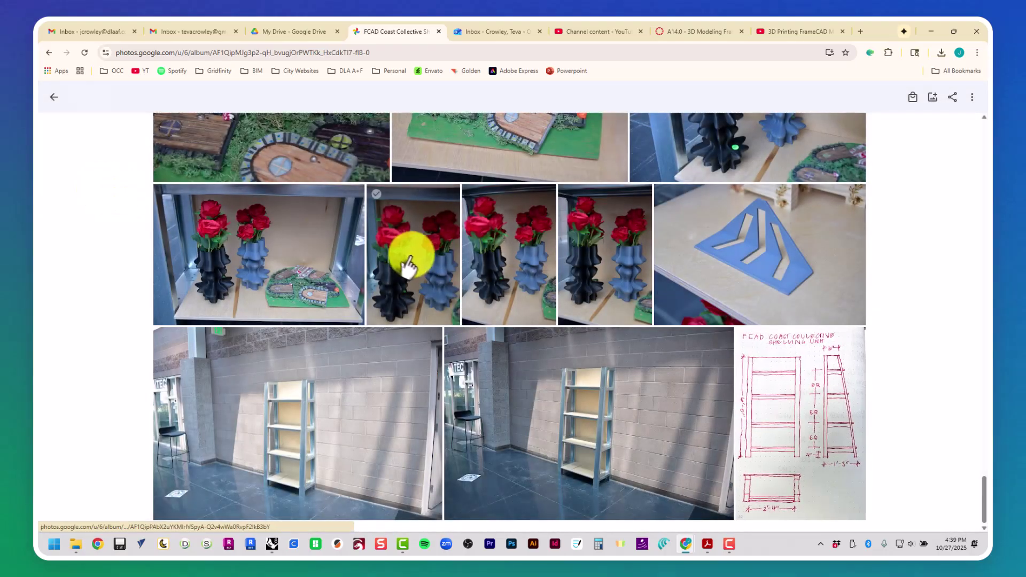
scroll(486, 409, up, 15)
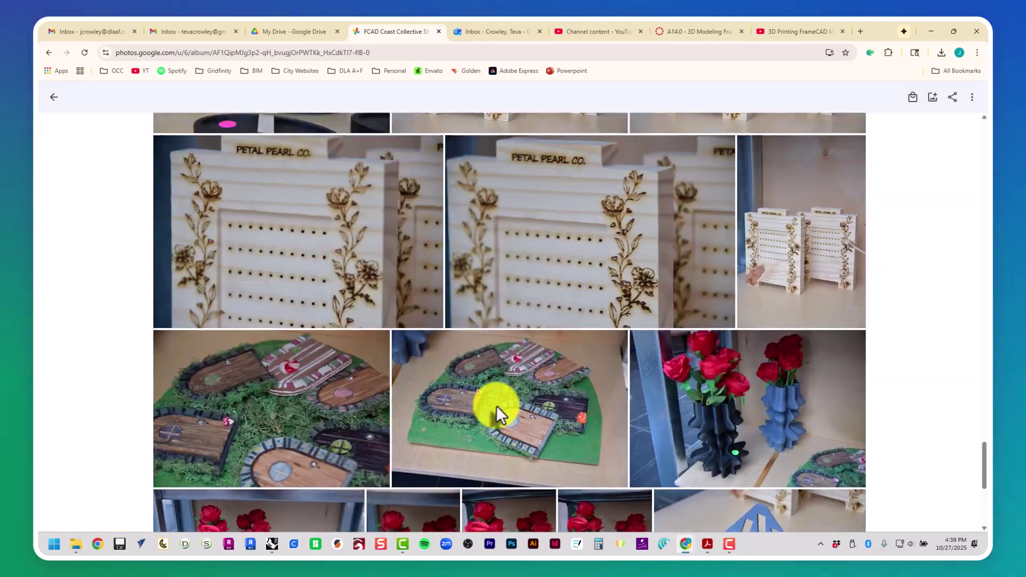
scroll(498, 403, up, 15)
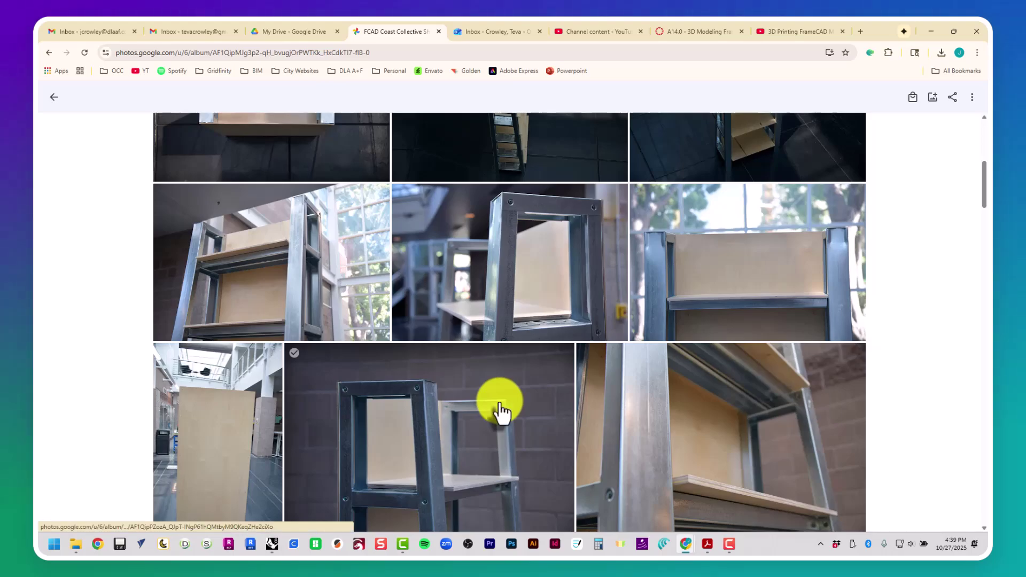
scroll(499, 401, up, 7)
scroll(498, 401, down, 4)
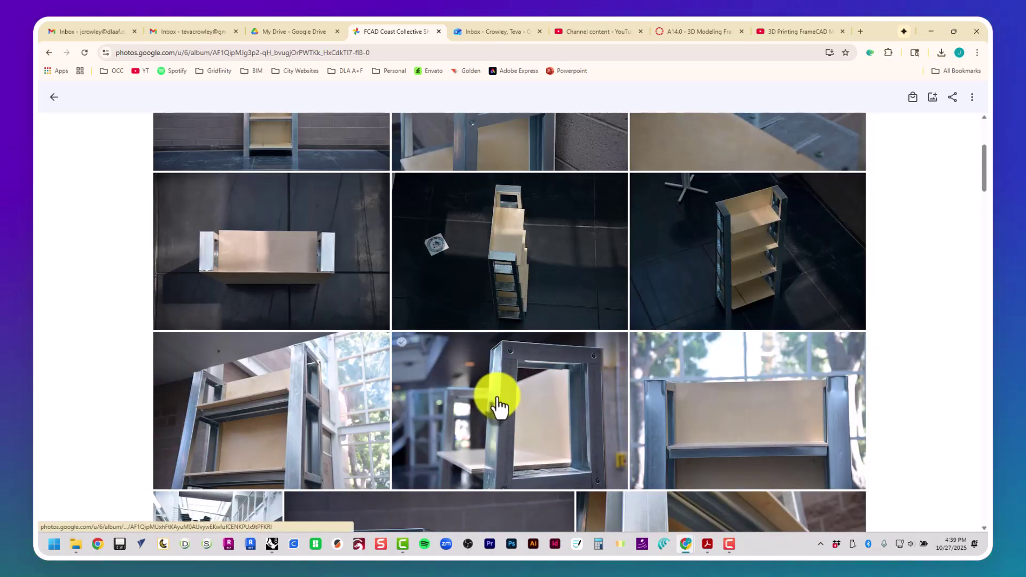
scroll(497, 401, up, 4)
Step: Examine the front-view shelf photo up close where the top shelf board and steel frame meet the post, and return to Rhino
click(342, 316)
scroll(473, 230, up, 5)
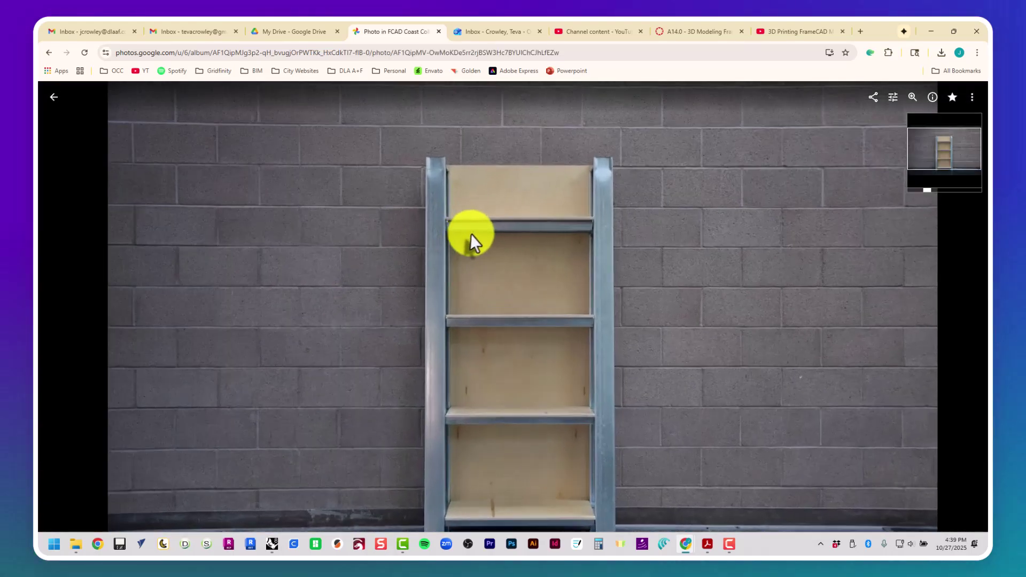
scroll(425, 211, up, 3)
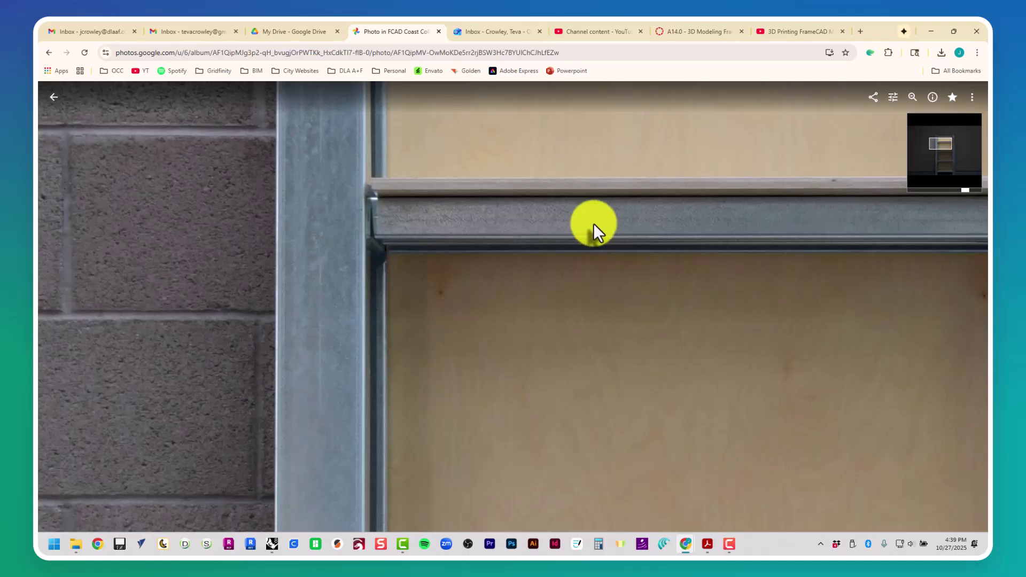
key(alt+Tab)
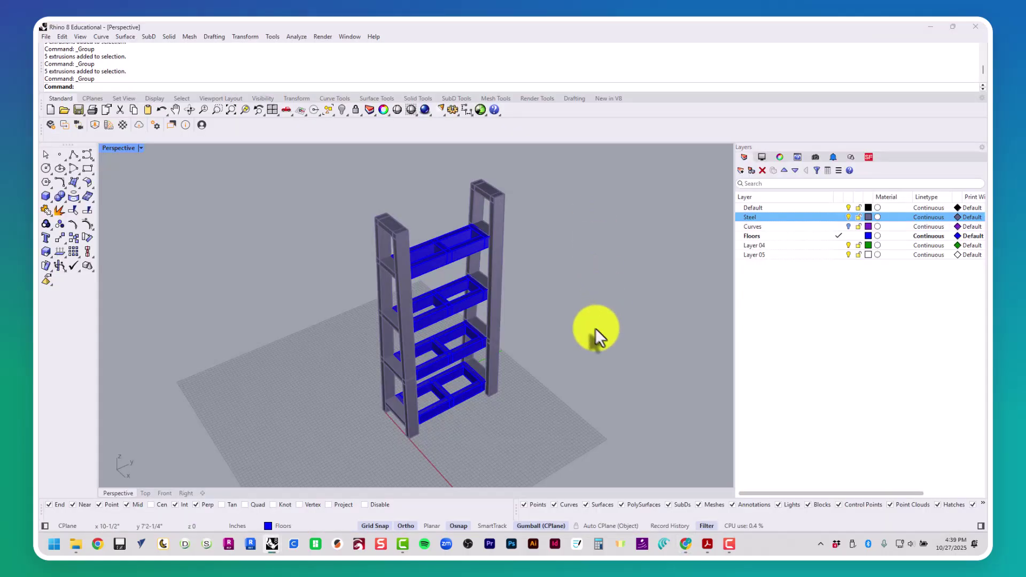
Step: Measure the height of the top floor frame's long member with the Distance command
right_drag(596, 337, 442, 316)
scroll(353, 246, up, 5)
scroll(359, 243, up, 3)
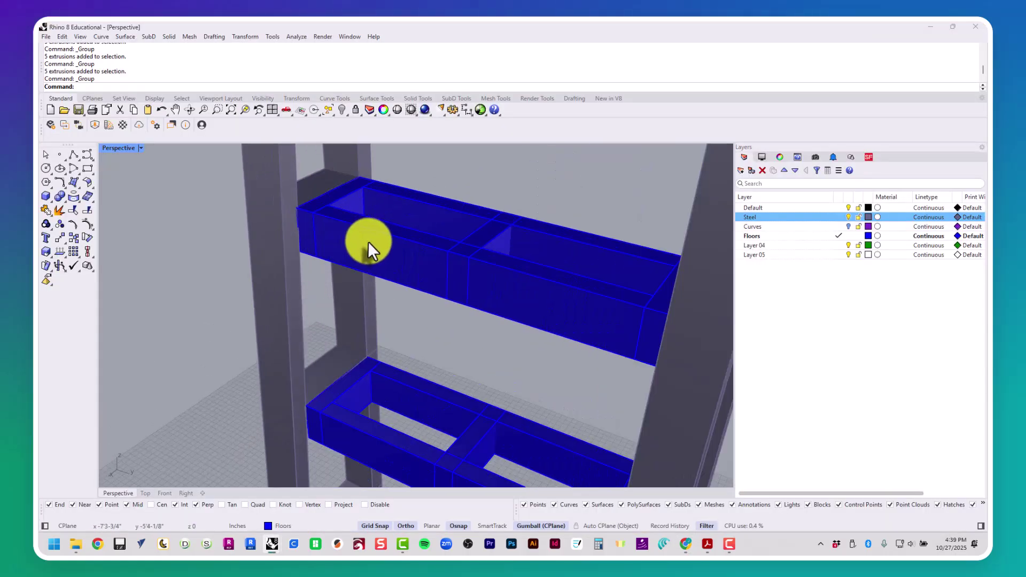
scroll(420, 317, up, 3)
click(415, 319)
key(Escape)
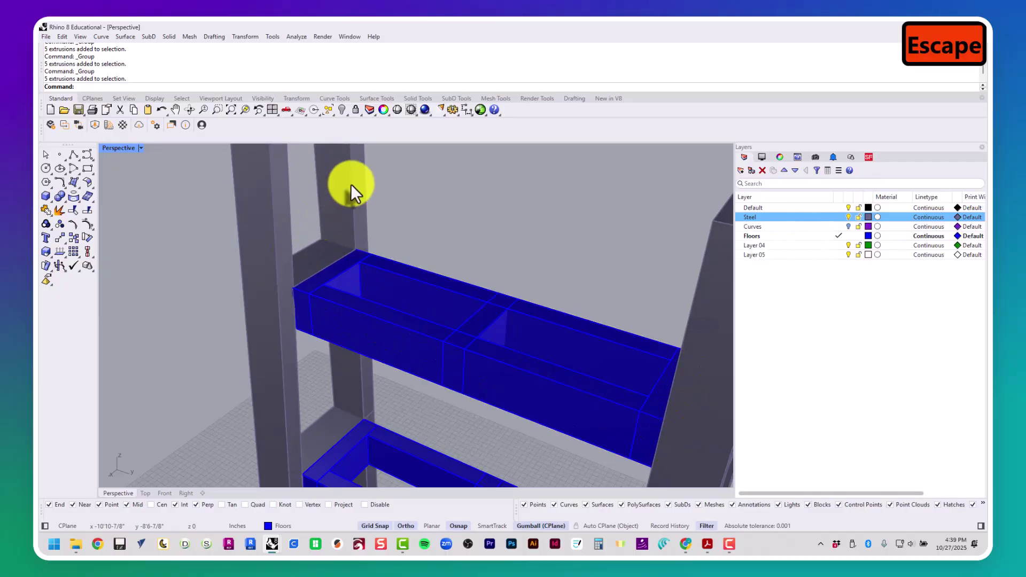
click(351, 184)
key(Escape)
key(Escape)
right_drag(377, 333, 403, 305)
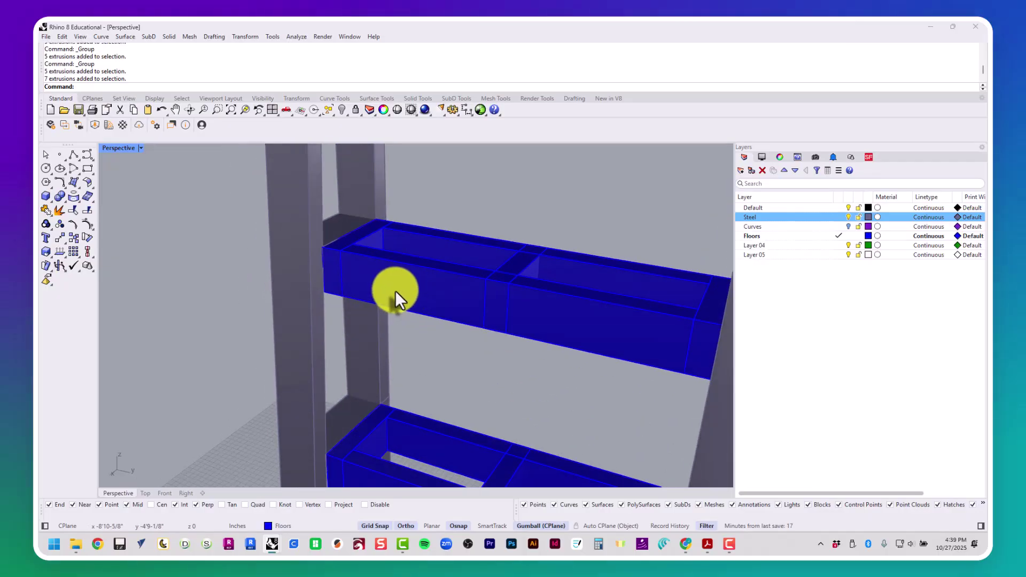
text(d)
key(Return)
click(447, 271)
click(444, 322)
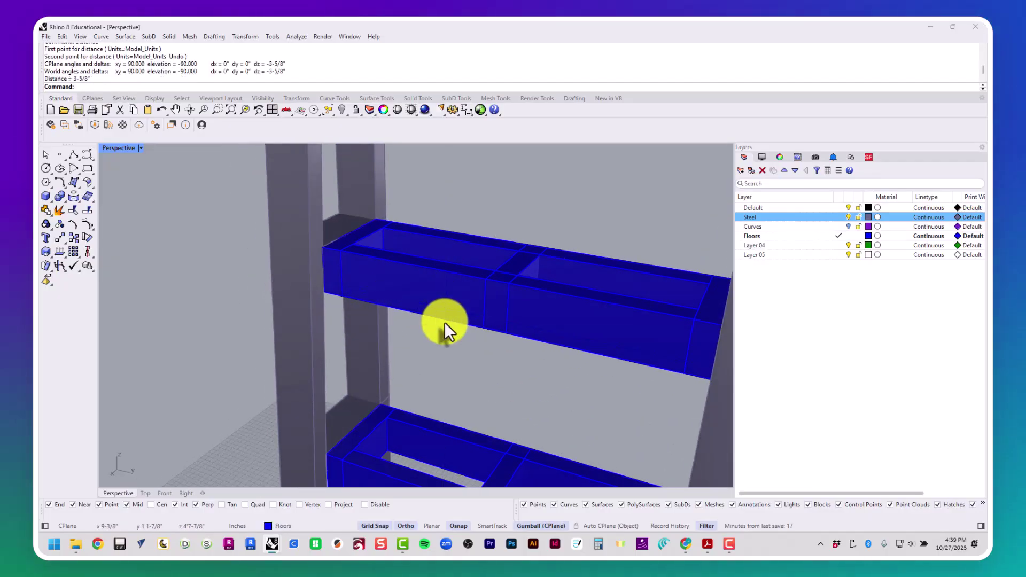
Step: Measure the width of the side frame's post next to the top floor frame
text(d)
key(Return)
click(274, 318)
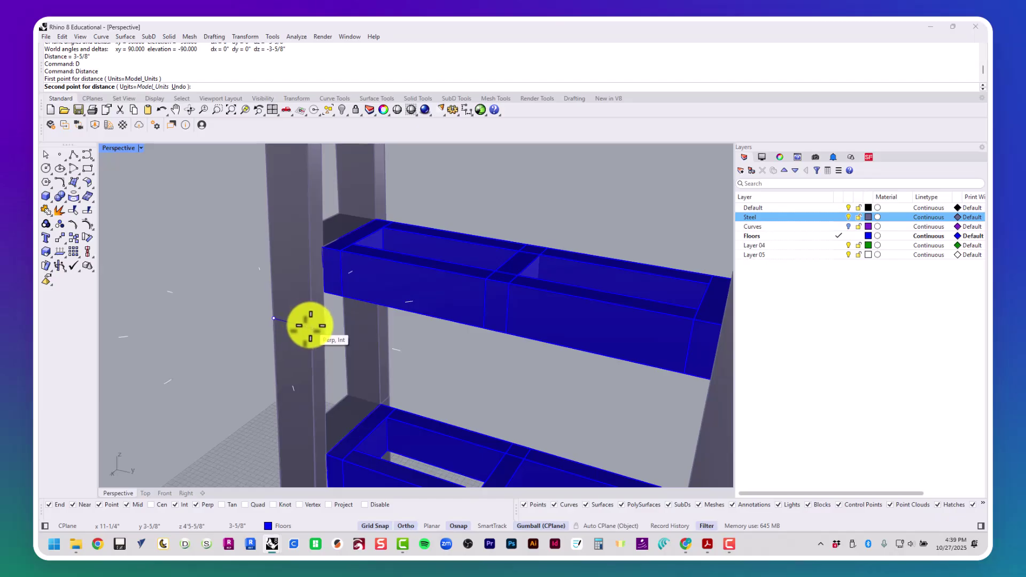
scroll(309, 325, down, 5)
mouse_move(343, 339)
right_down()
mouse_move(465, 310)
mouse_move(438, 343)
mouse_move(340, 334)
right_up()
scroll(436, 353, down, 7)
shift+right_drag(436, 354, 416, 273)
scroll(420, 271, up, 2)
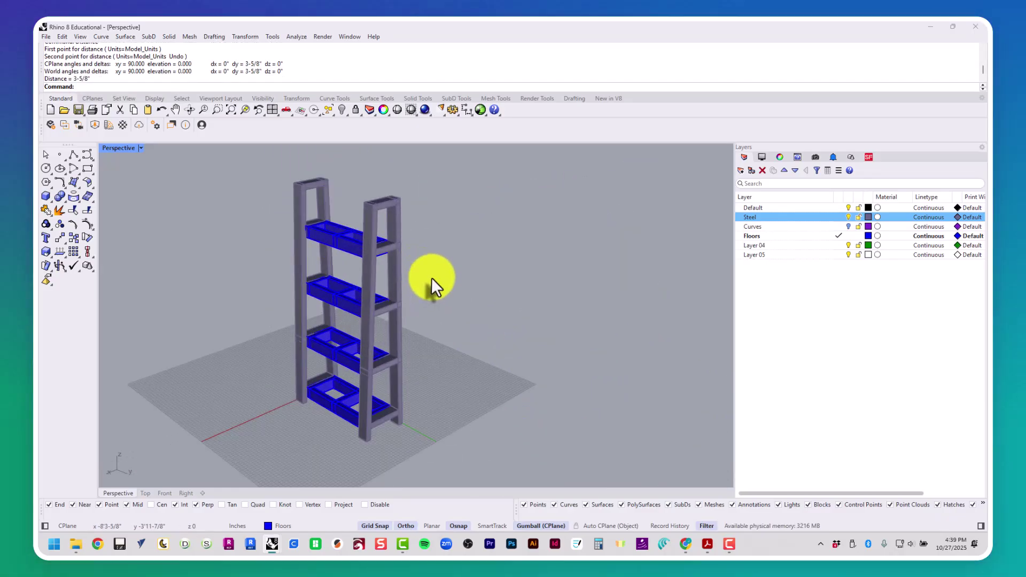
Step: Switch to Chrome to view the whole front-view shelf photo, and return to Rhino
key(alt+Tab)
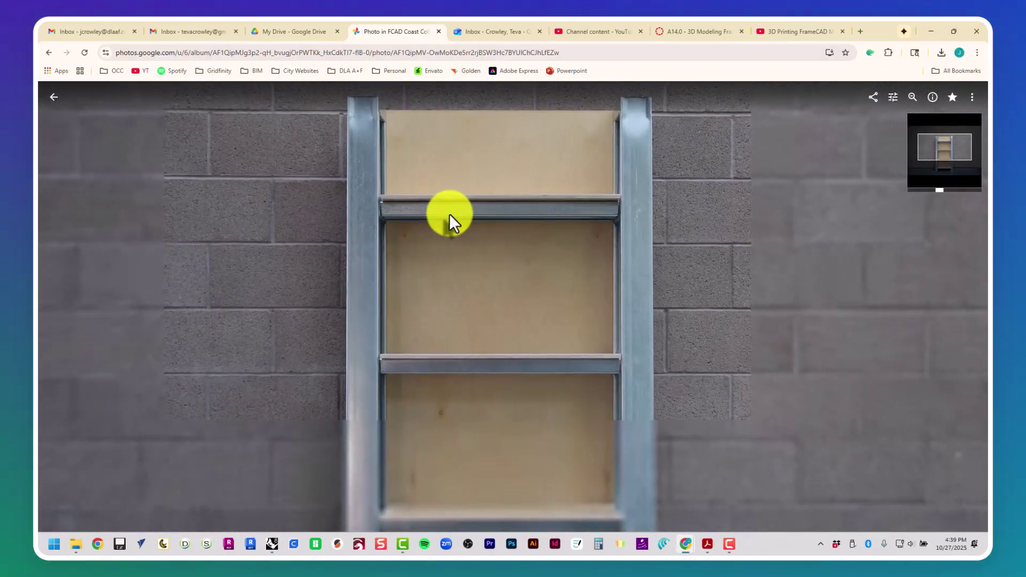
scroll(450, 214, down, 5)
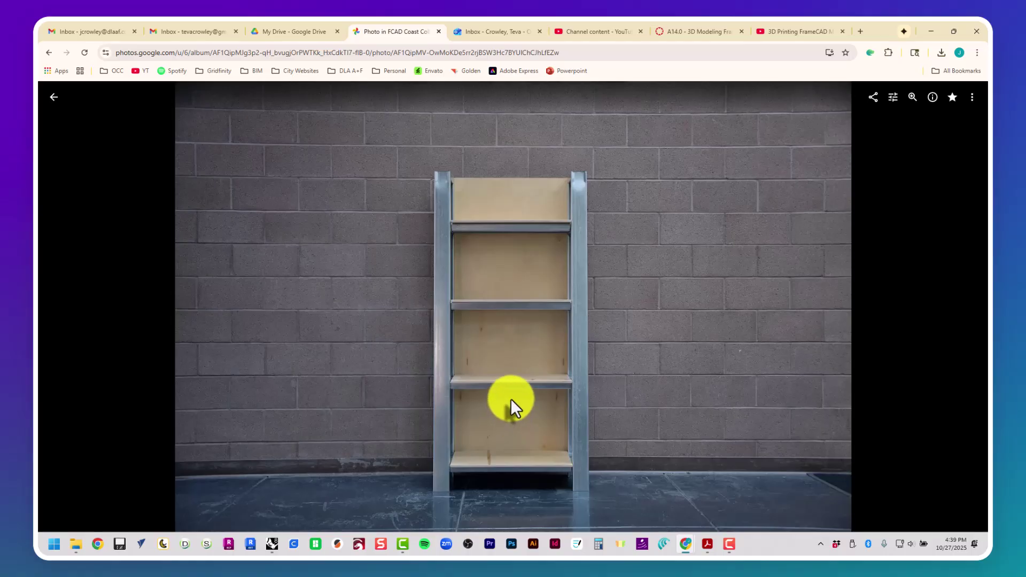
key(alt+Tab)
right_drag(455, 383, 468, 343)
drag(509, 421, 300, 221)
alt+drag(429, 317, 576, 336)
key(ctrl+z)
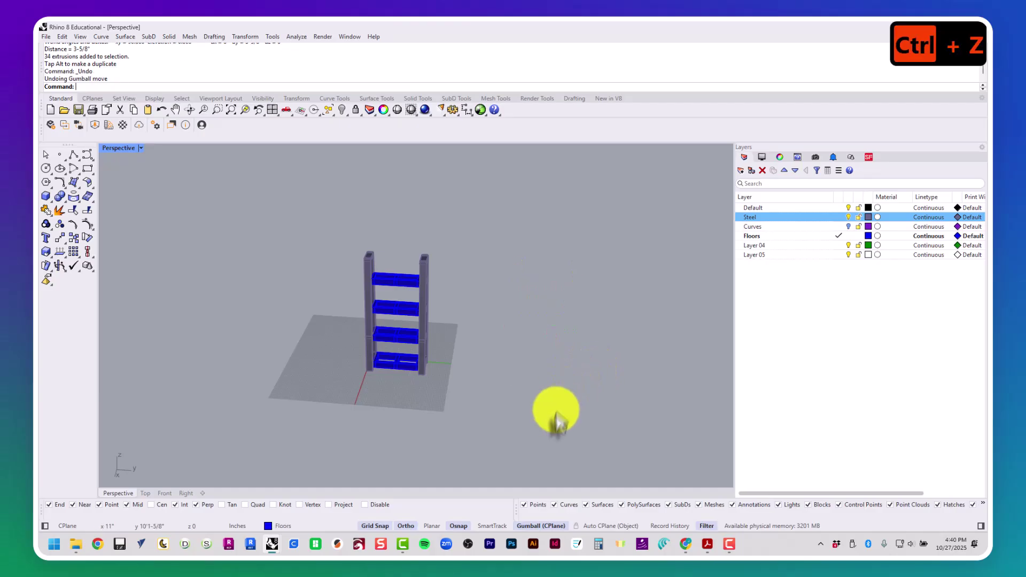
Step: Copy the whole shelving unit along the Y axis beside the original and delete the copy's four floor frames
drag(556, 422, 263, 201)
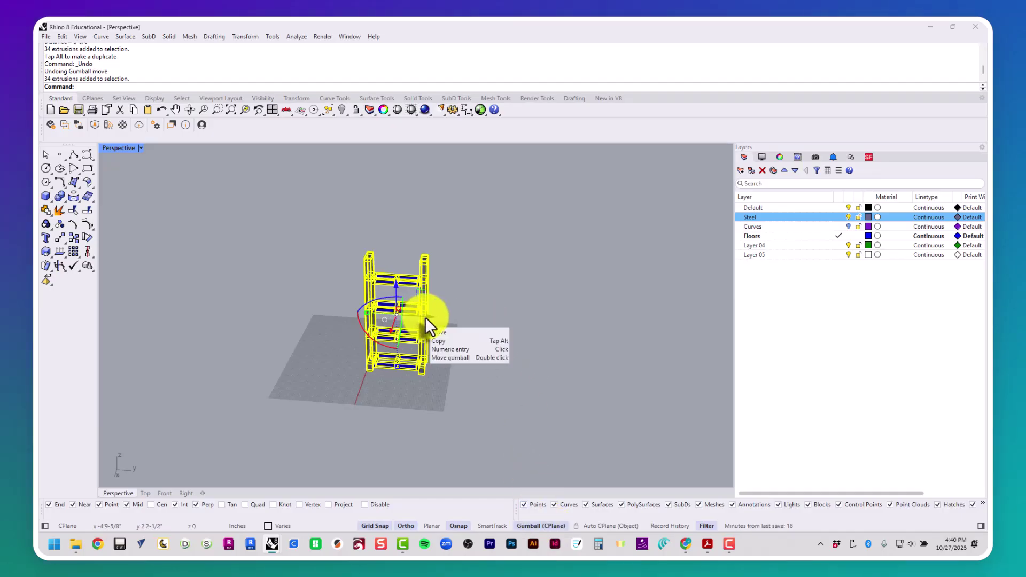
drag(426, 318, 550, 322)
key(Escape)
right_drag(639, 418, 521, 222)
drag(521, 218, 509, 409)
key(Delete)
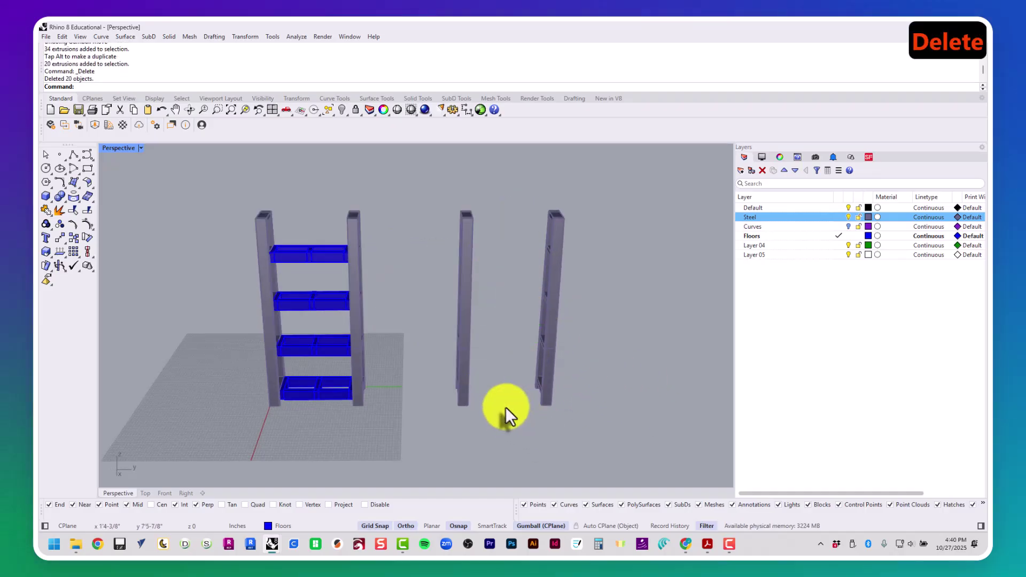
Step: Rename Layer 04 as Stretcher and set its colour to Orange
click(773, 244)
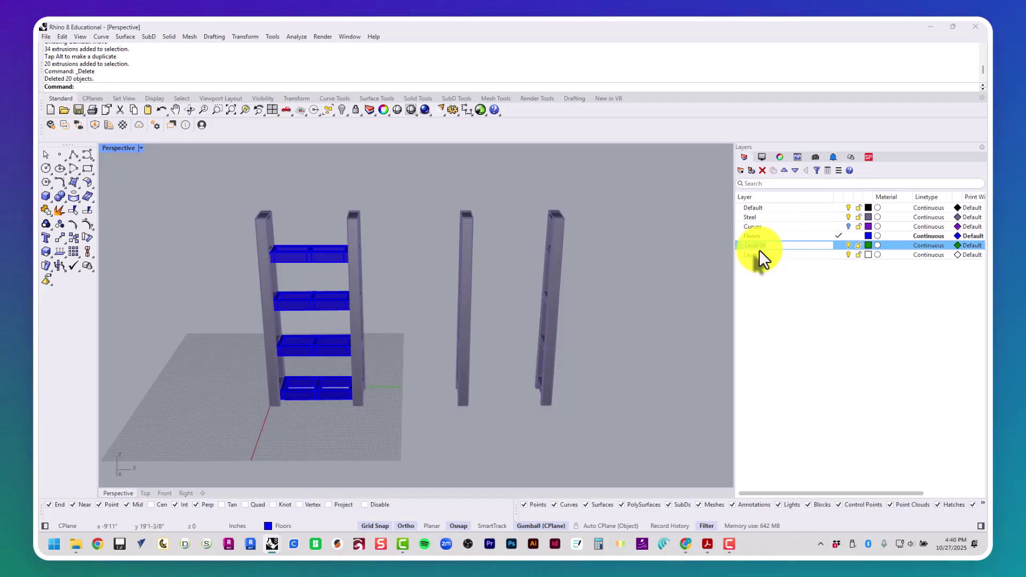
text(retcher)
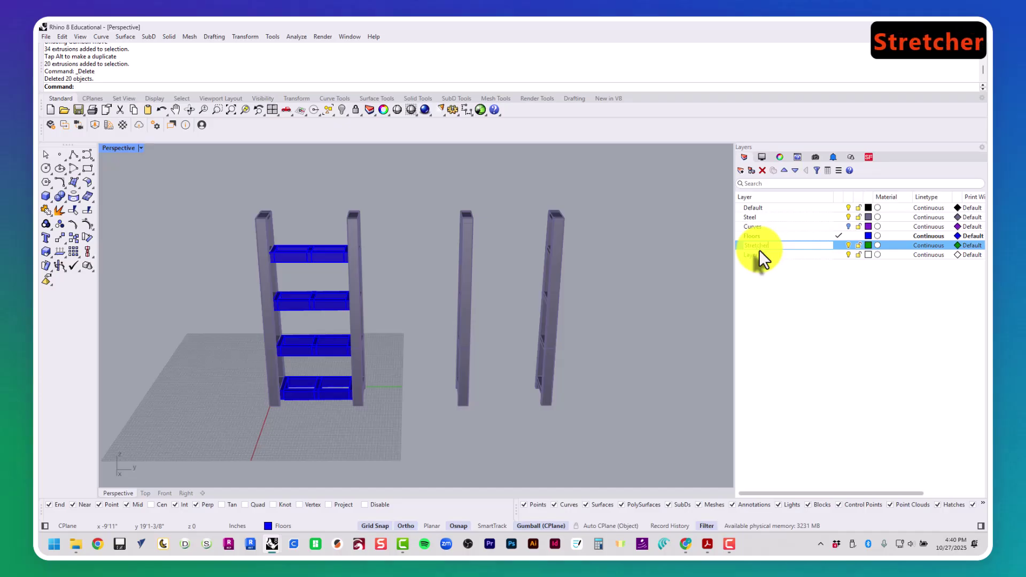
key(Return)
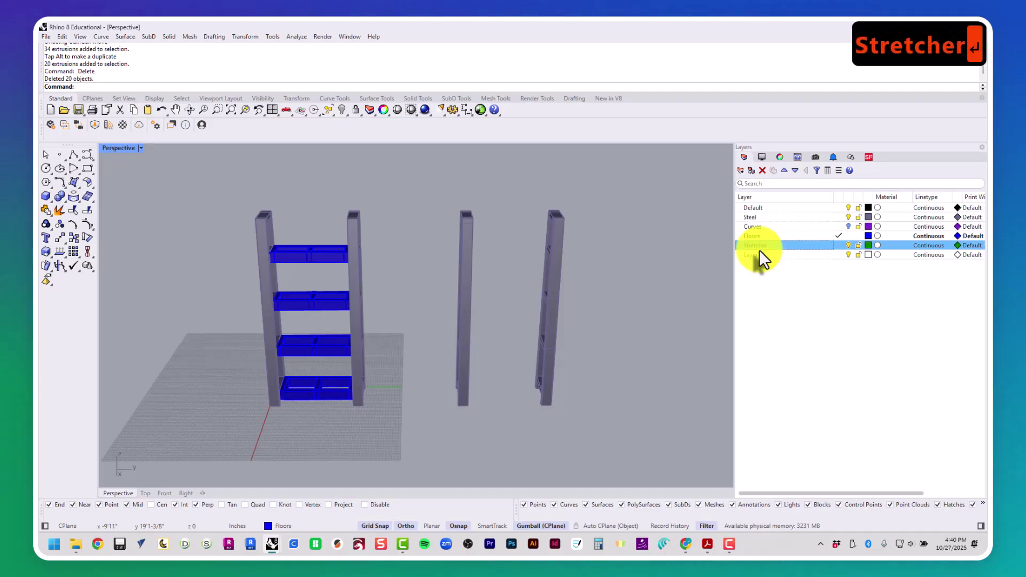
click(867, 245)
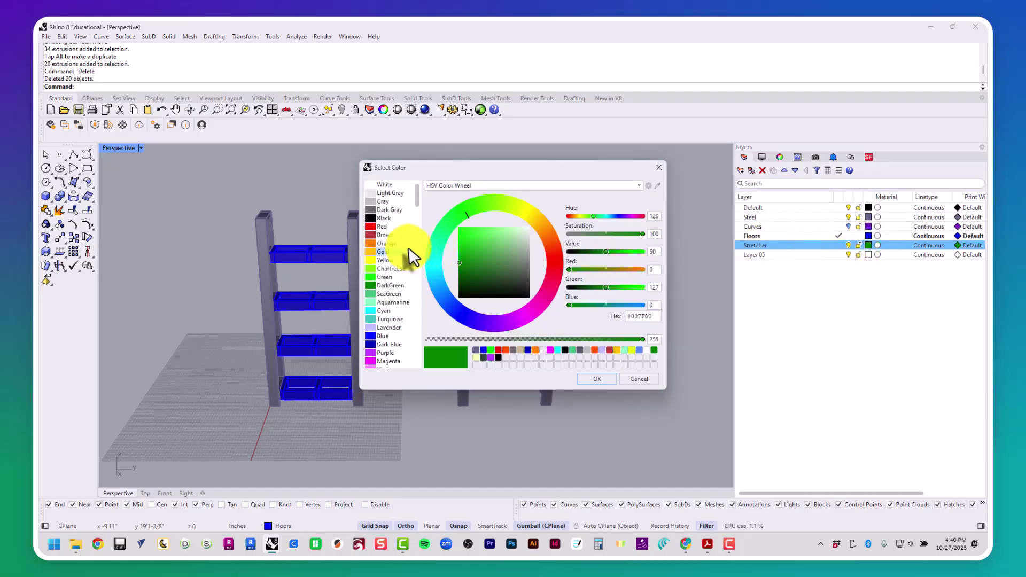
click(404, 245)
key(Return)
Step: With Stretcher as the current layer, draw a 3-point box 3-5/8" wide between the copied side frames at the top rungs, matching the rung height
right_drag(541, 348, 474, 337)
scroll(480, 301, up, 5)
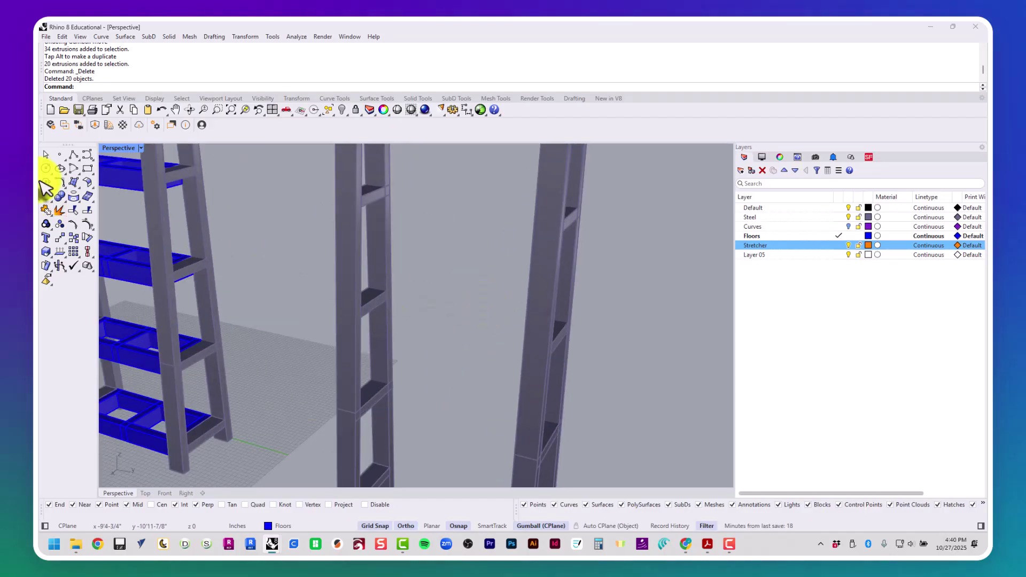
click(47, 196)
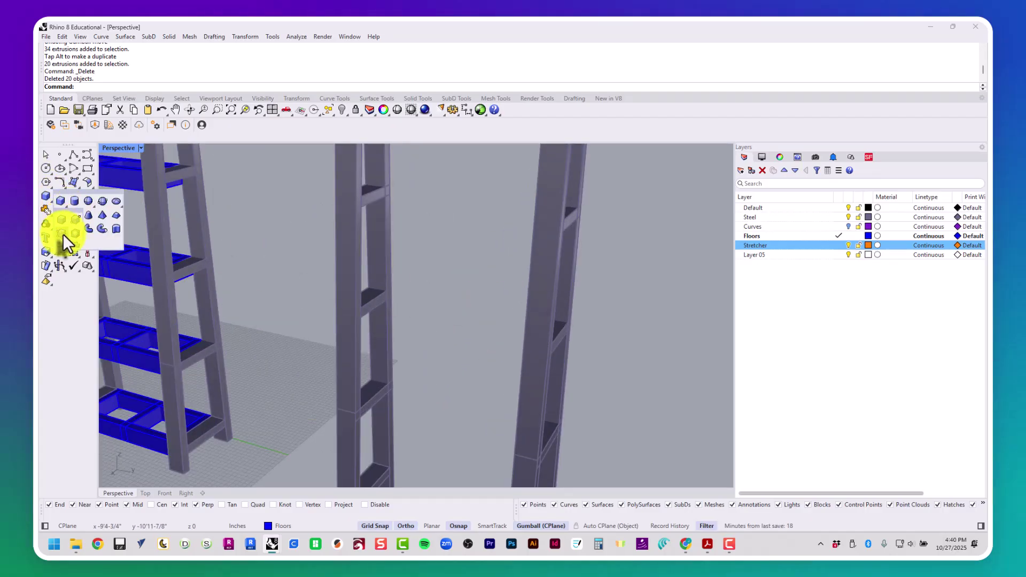
click(63, 233)
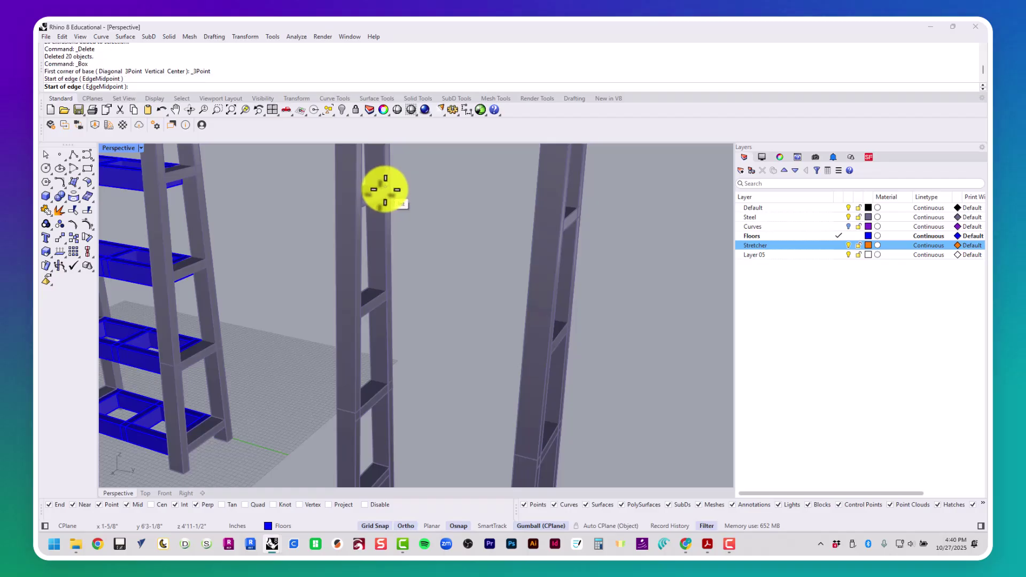
click(384, 193)
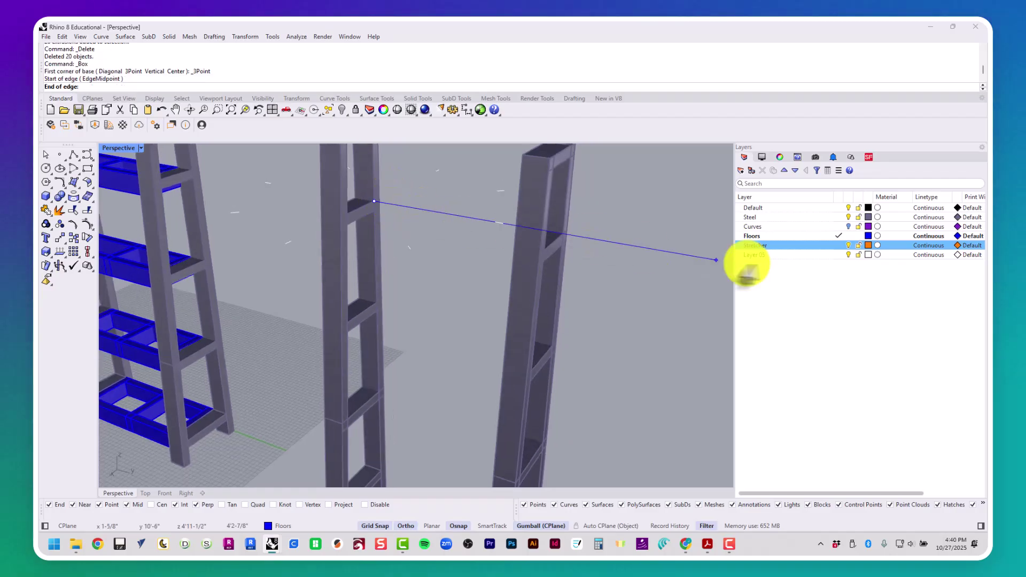
click(838, 246)
scroll(664, 236, up, 6)
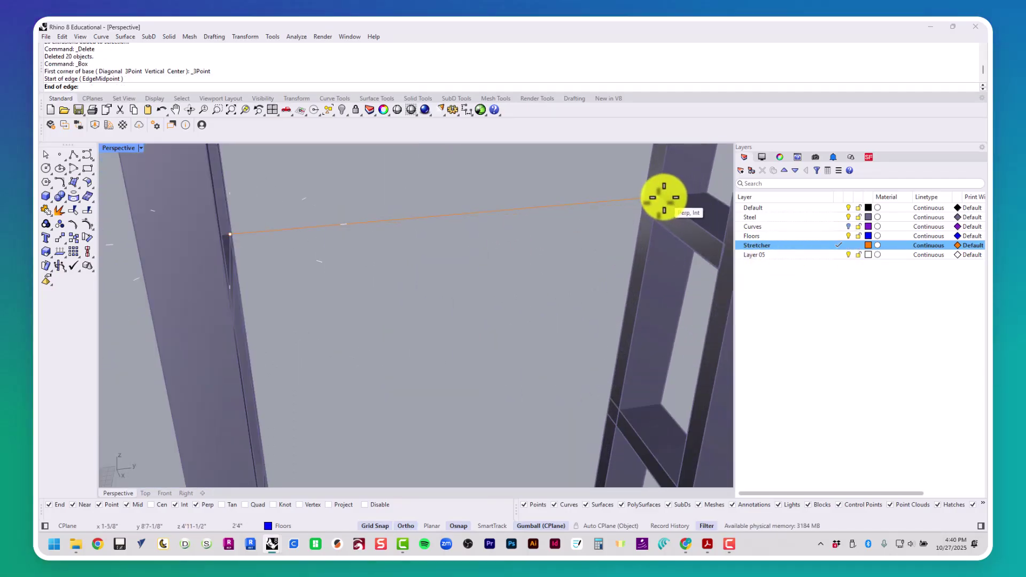
click(662, 197)
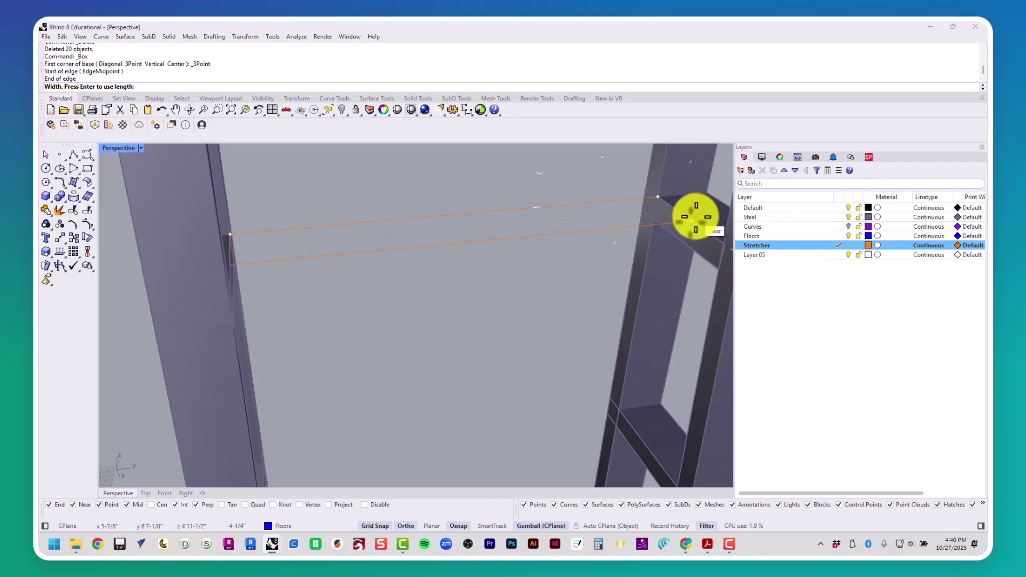
text(/8)
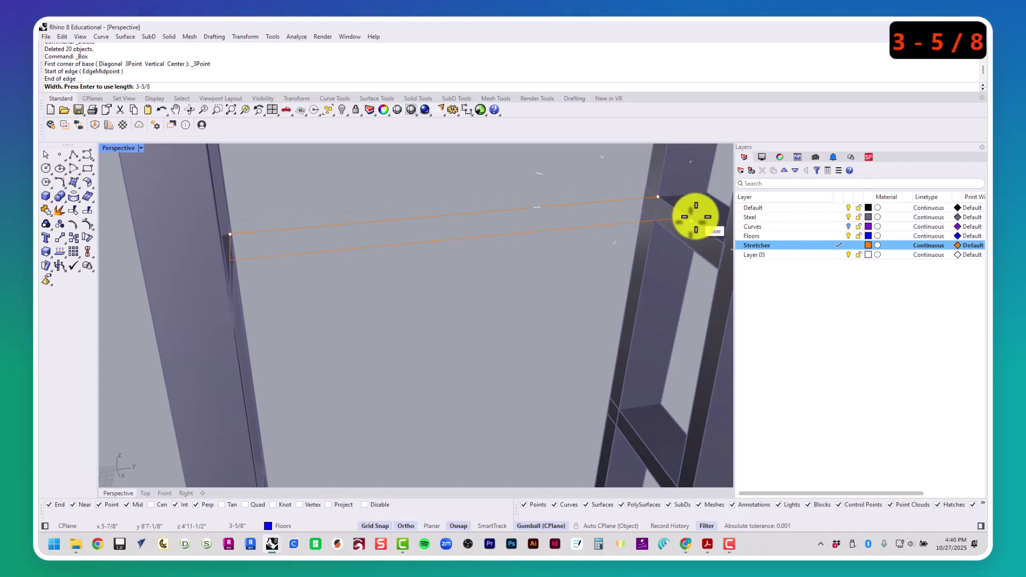
key(Return)
click(690, 211)
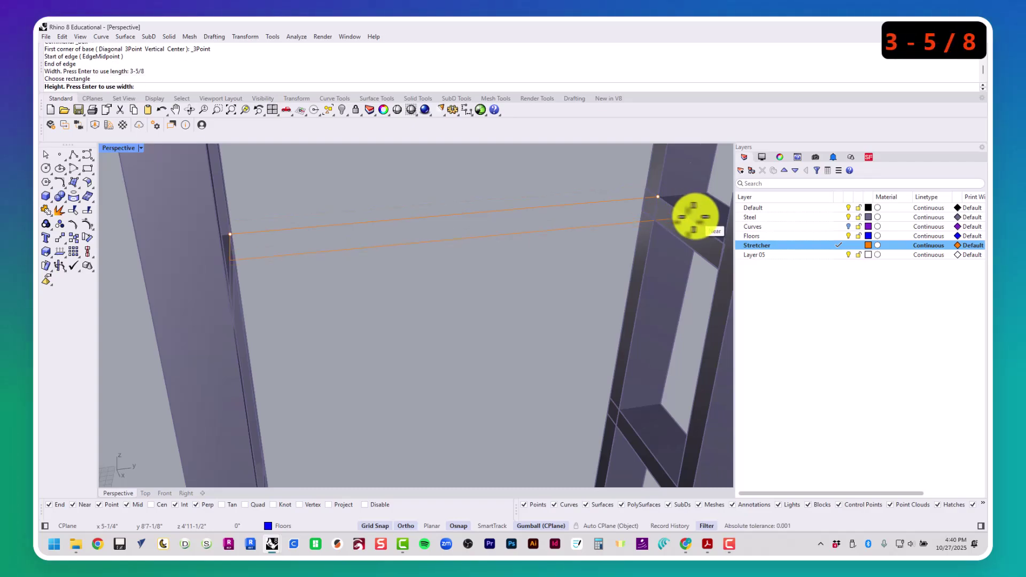
click(680, 243)
key(Escape)
scroll(655, 240, down, 5)
scroll(656, 239, up, 5)
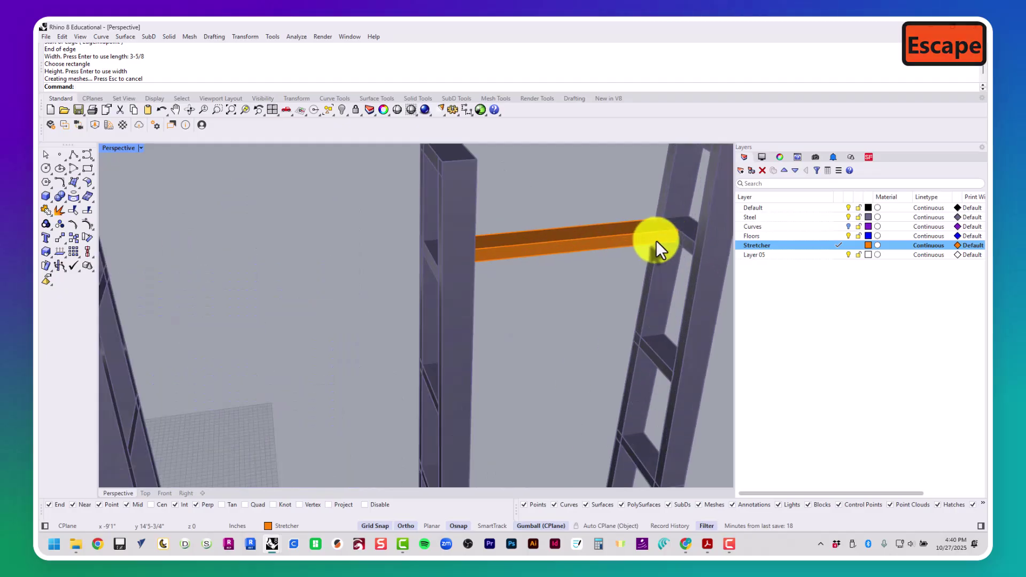
Step: Copy the orange stretcher corner to corner onto the opposite end of the same rungs
scroll(655, 239, down, 3)
click(644, 242)
text(c)
key(Return)
scroll(685, 242, up, 3)
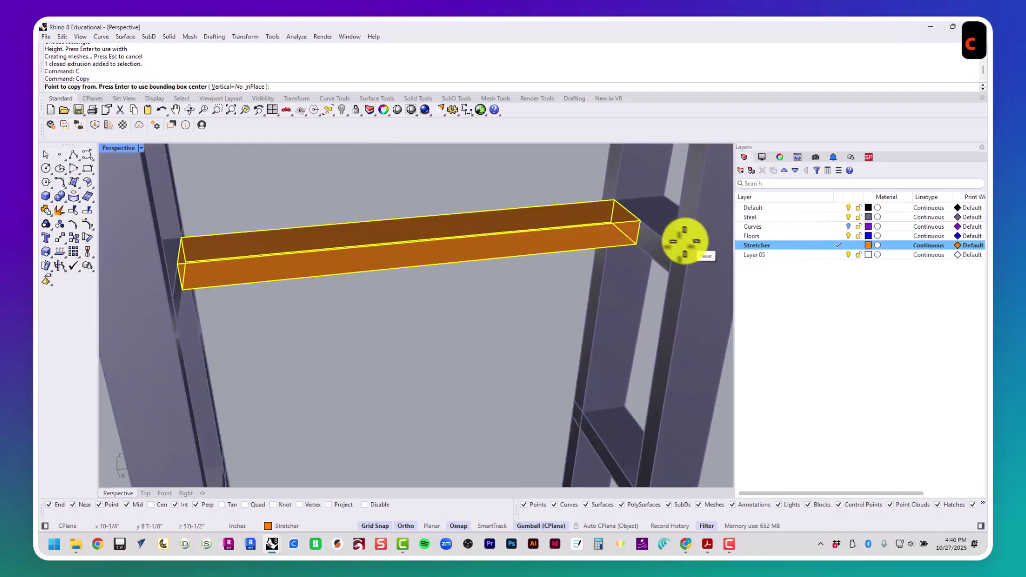
click(642, 223)
click(674, 246)
key(Escape)
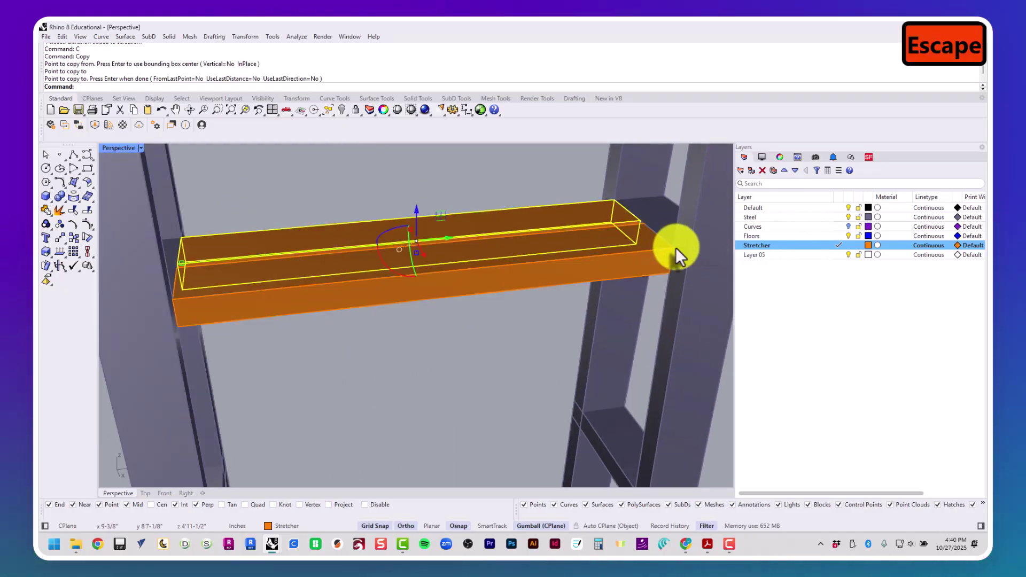
key(Escape)
scroll(611, 286, down, 6)
mouse_move(522, 293)
right_down()
mouse_move(479, 289)
mouse_move(549, 282)
mouse_move(536, 300)
mouse_move(498, 295)
mouse_move(561, 293)
mouse_move(531, 298)
right_up()
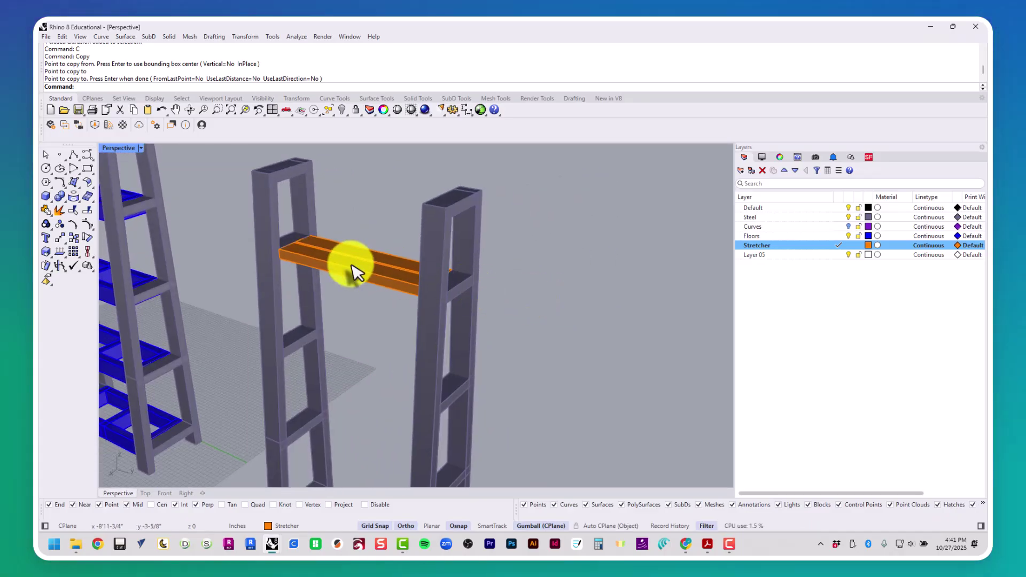
Step: Isolate the near stretcher of the top pair and zoom all viewports to it
scroll(354, 267, up, 5)
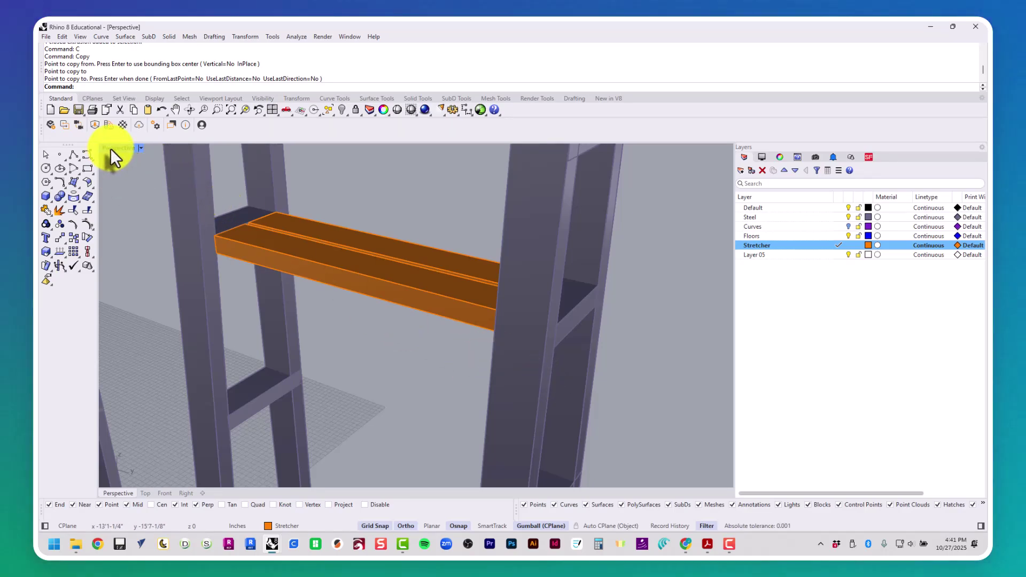
click(383, 277)
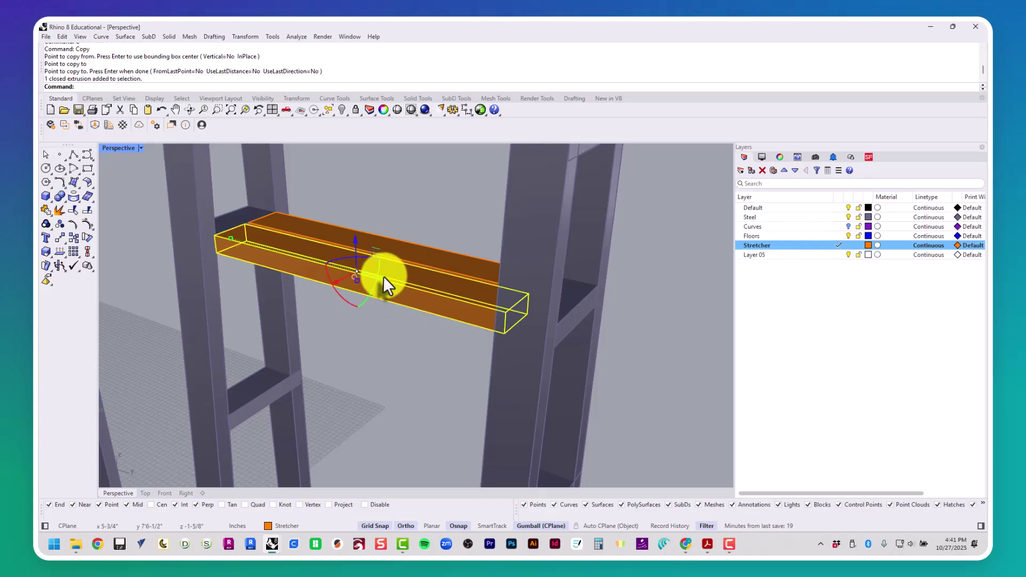
text(isol)
key(Return)
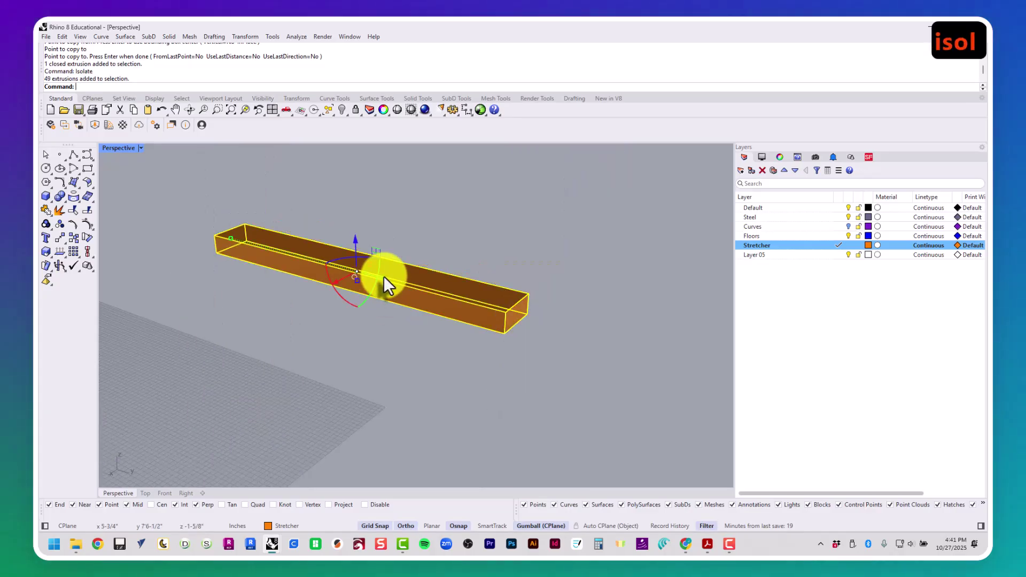
text(zsa)
key(Return)
Step: Set the Right, Top and Front viewports to Shaded display and maximize the Right view of the stretcher
double_click(115, 149)
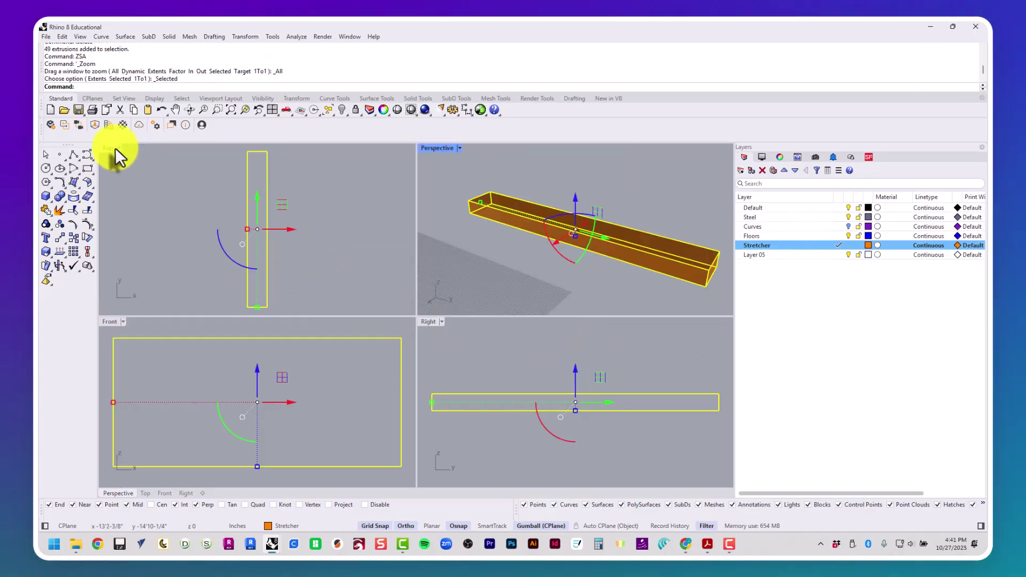
click(431, 321)
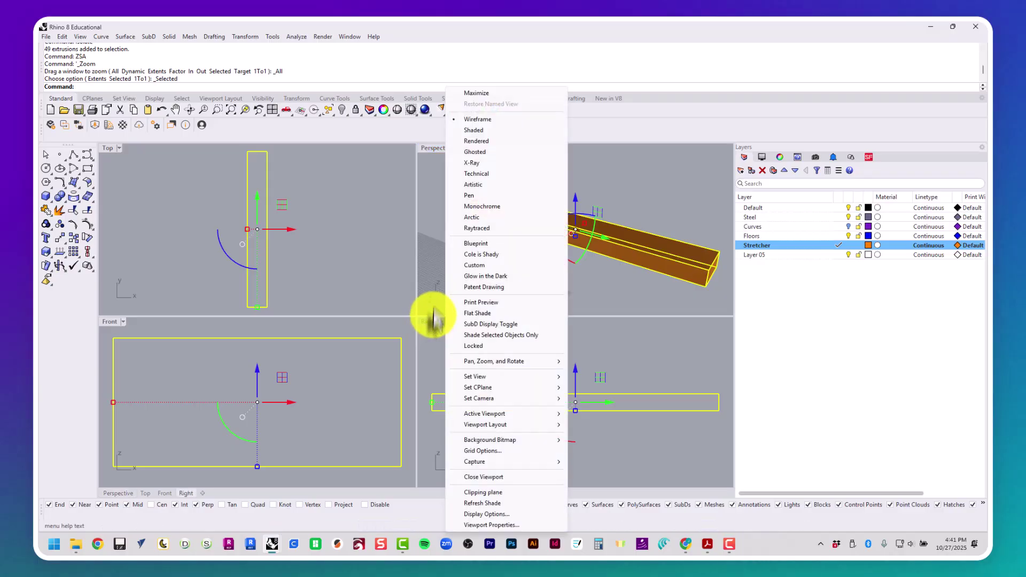
click(495, 130)
right_click(369, 209)
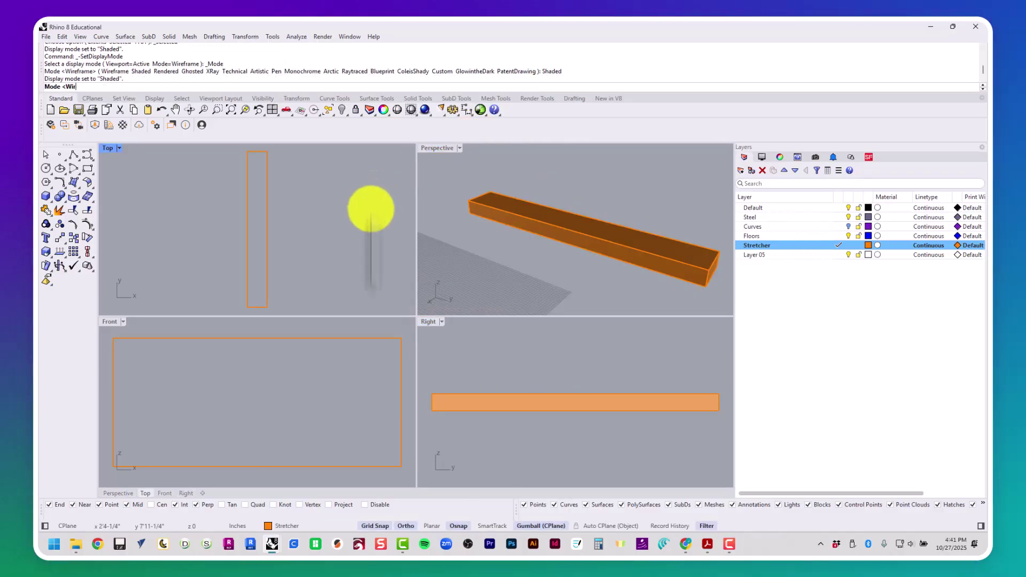
right_click(394, 394)
double_click(428, 322)
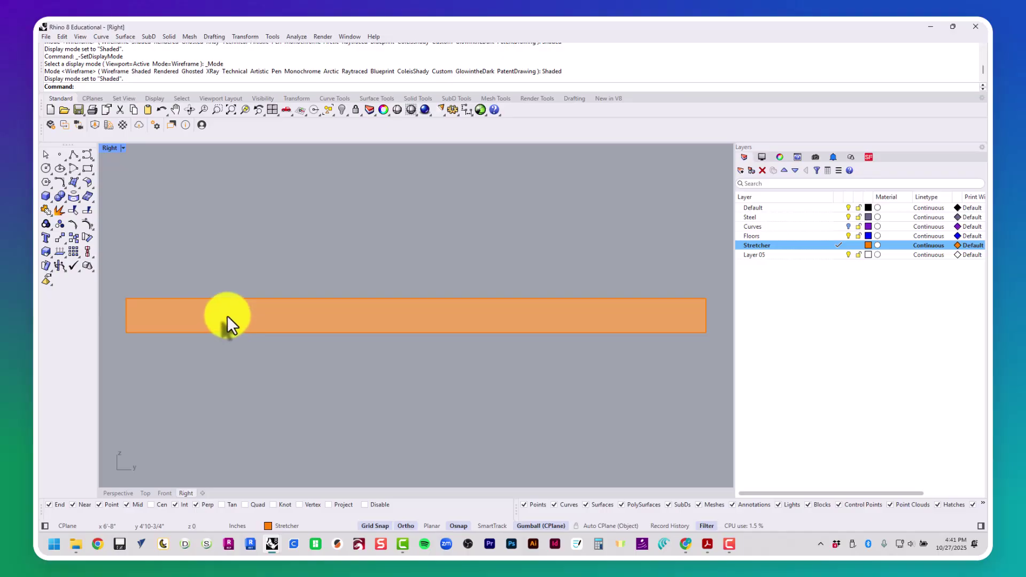
right_drag(216, 322, 268, 305)
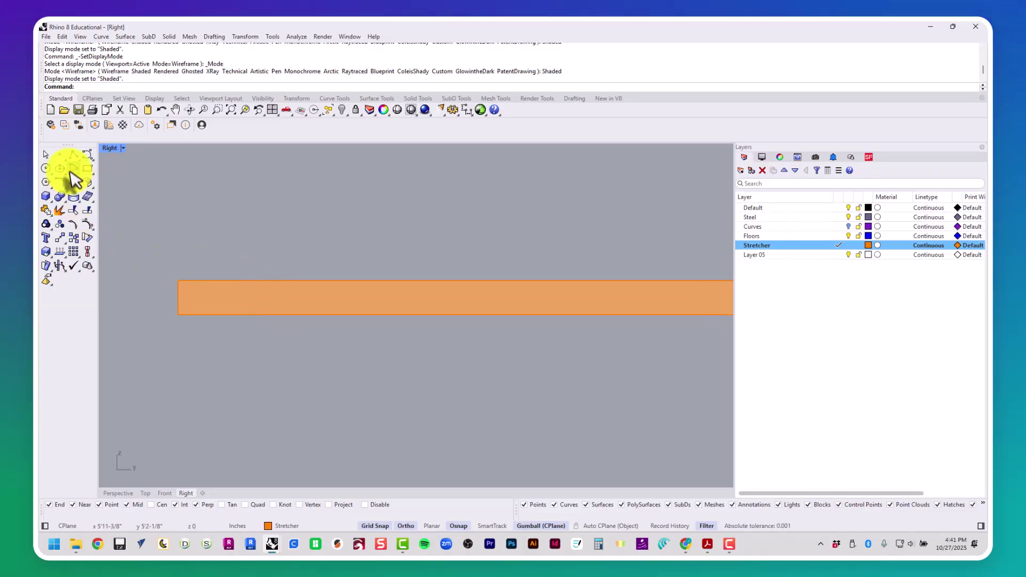
click(45, 196)
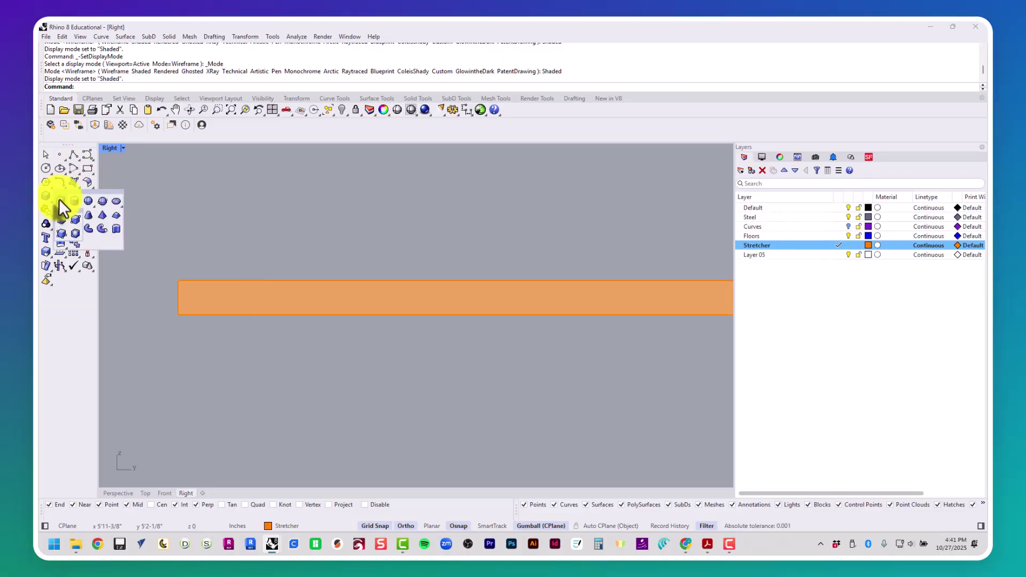
click(67, 235)
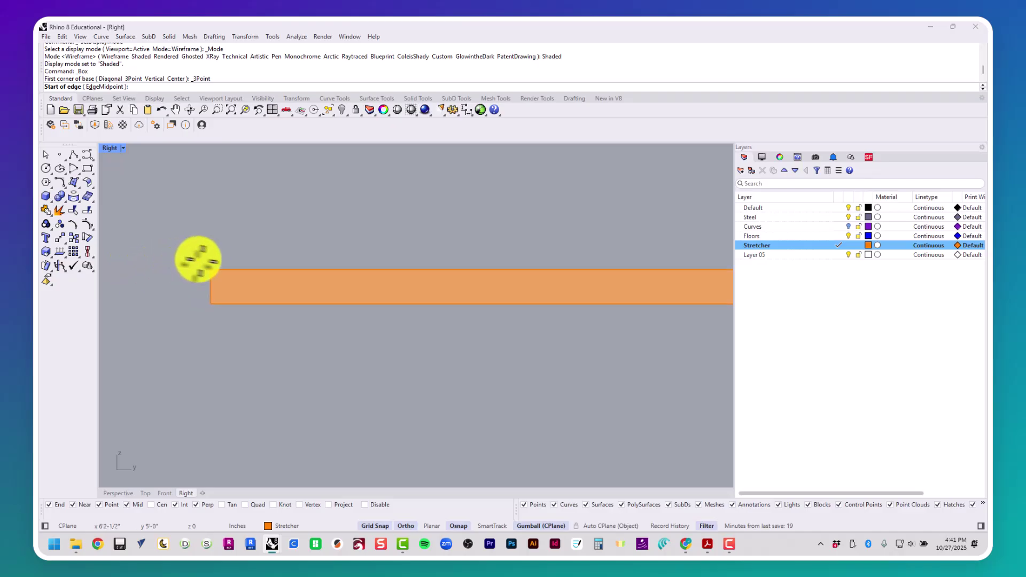
click(211, 265)
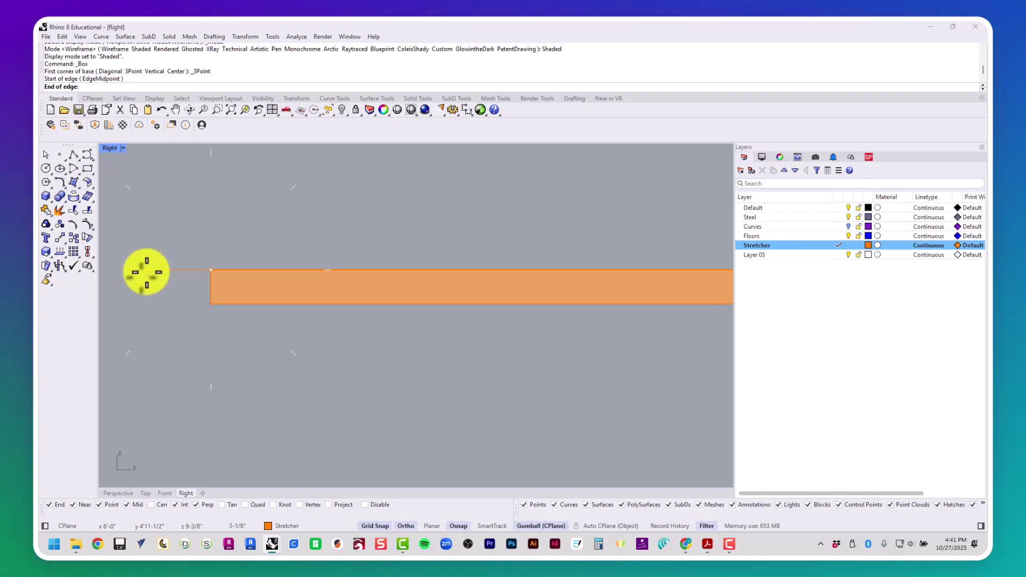
Step: Switch to File Explorer and open the OCC > FrameCAD folder in My Drive on the J: drive
key(alt+Tab)
key(alt+Tab)
key(alt+Tab)
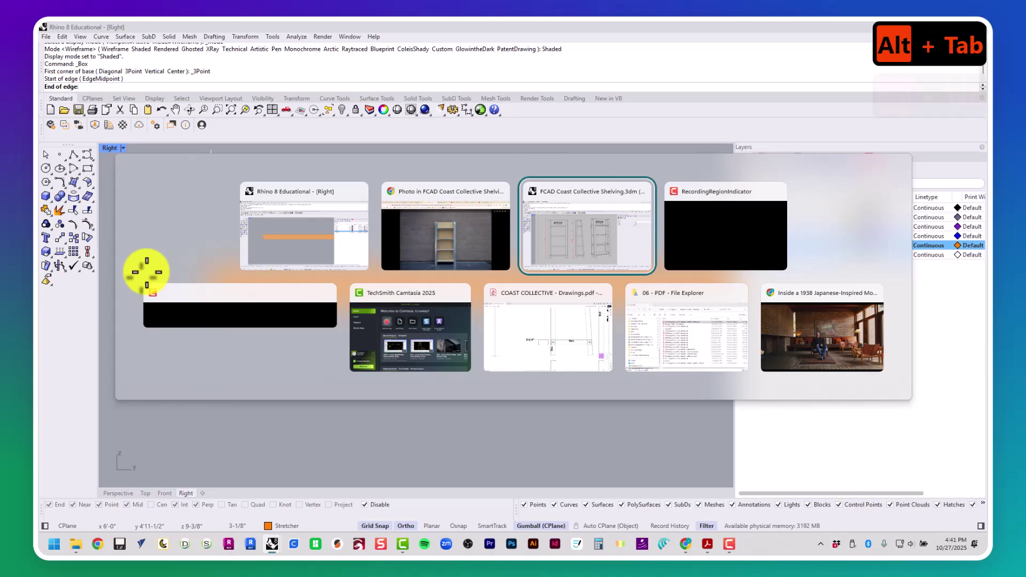
click(659, 343)
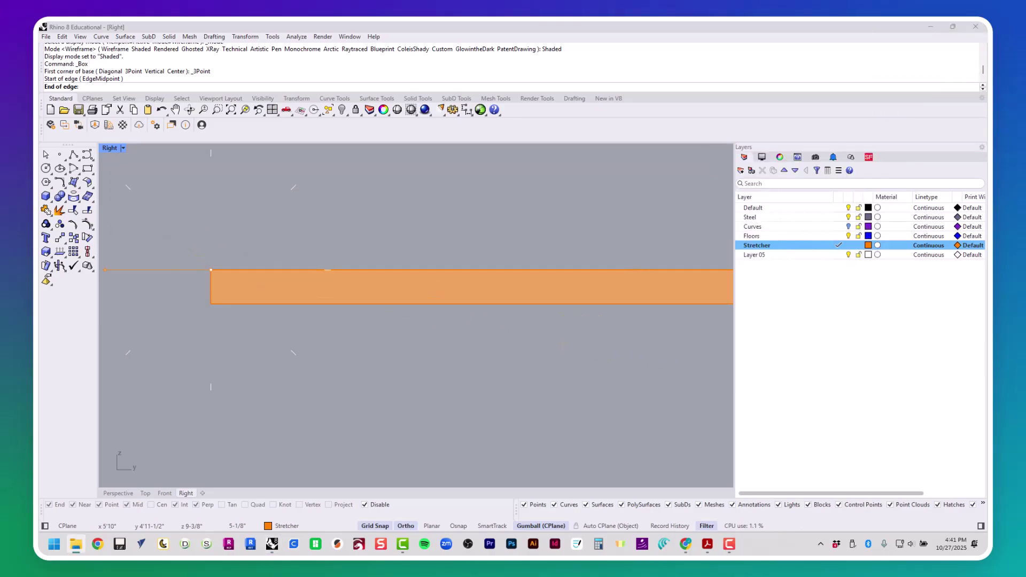
drag(396, 134, 515, 32)
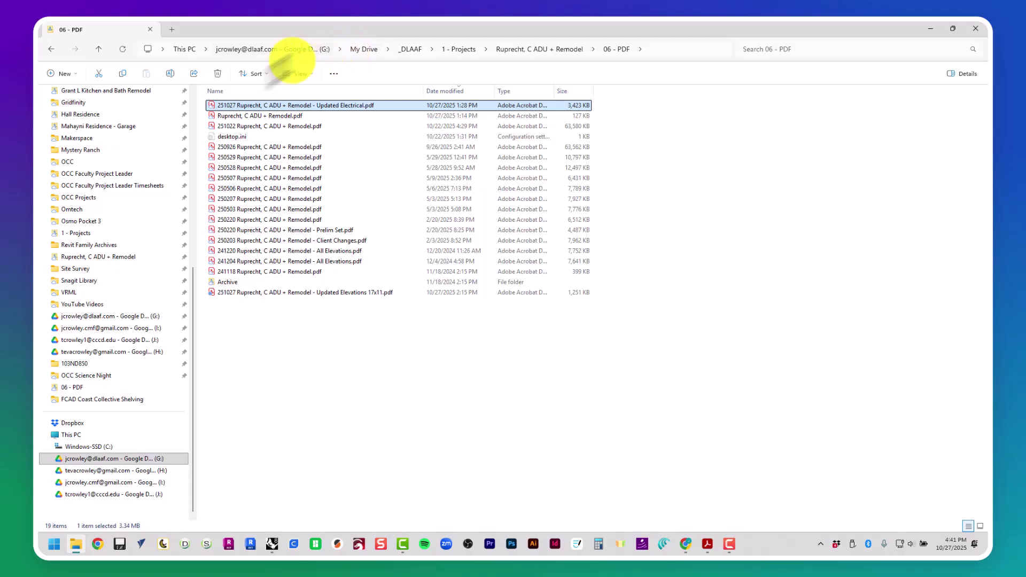
click(124, 340)
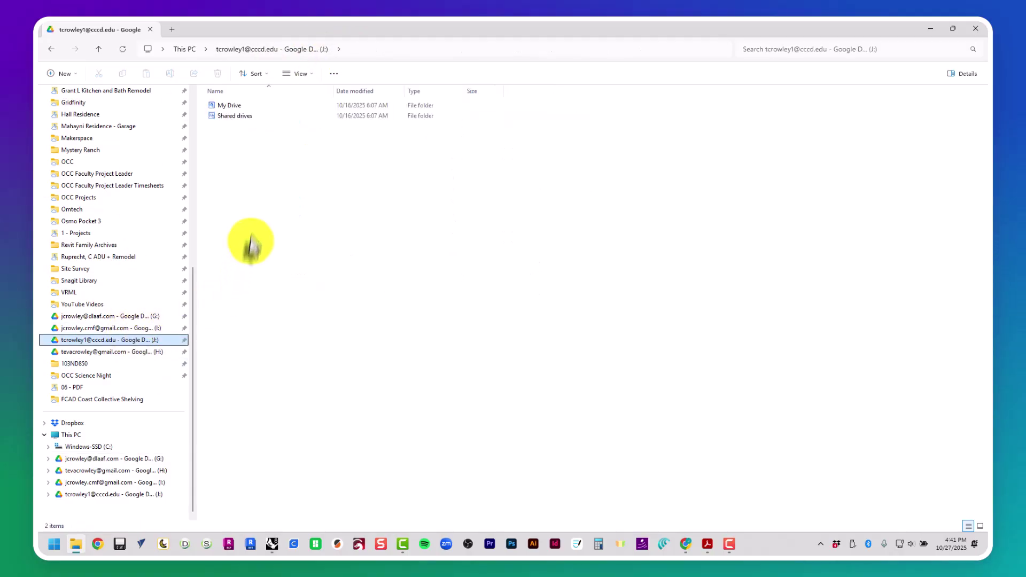
double_click(245, 107)
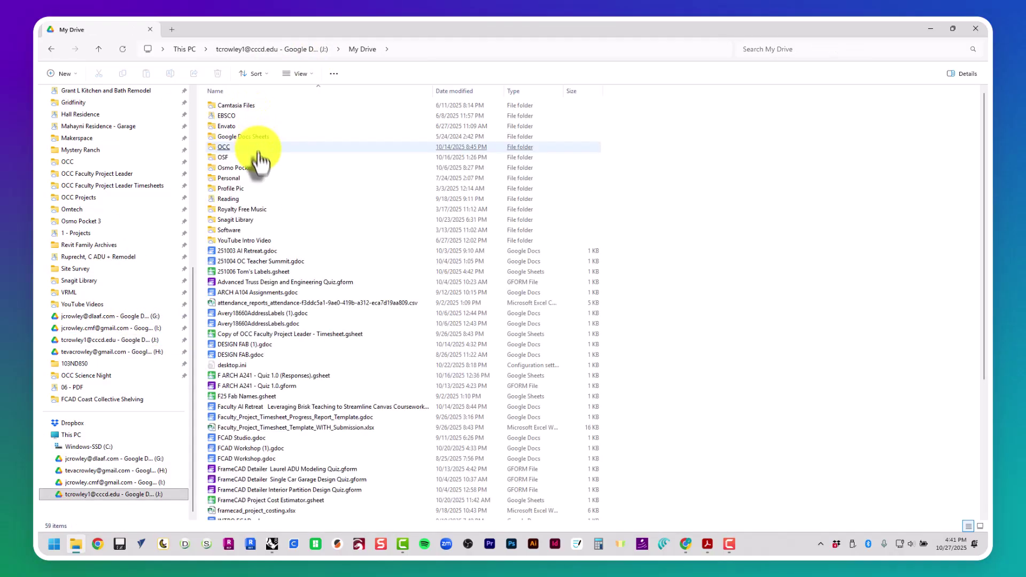
double_click(253, 149)
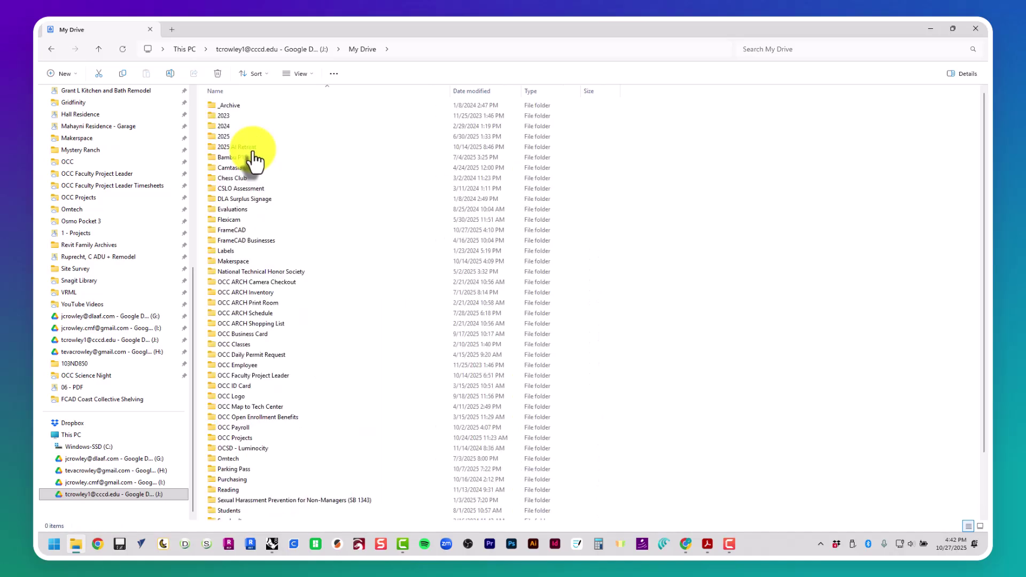
double_click(238, 229)
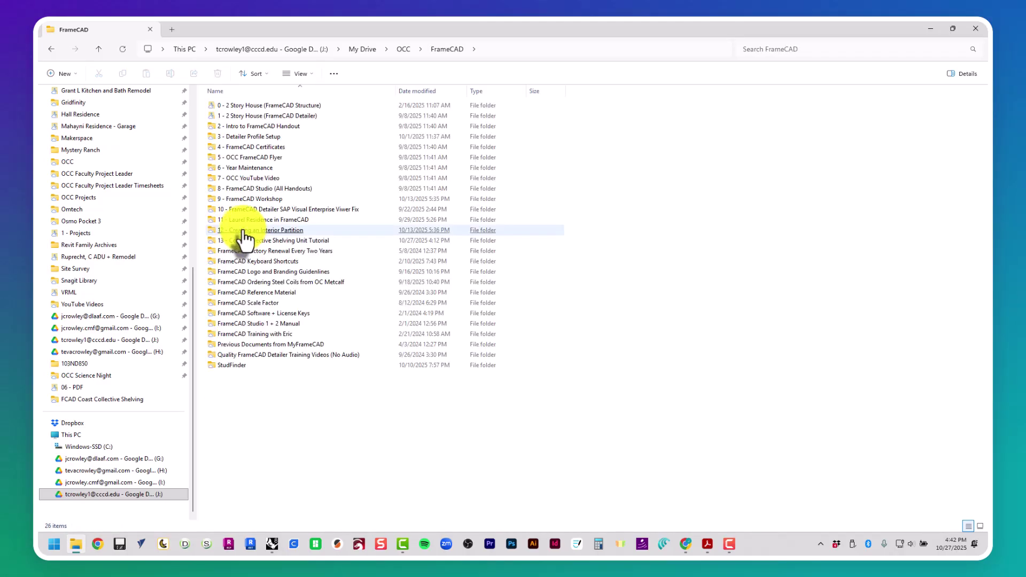
Step: Open the FrameCAD Profile Drawing F32163 W362 PDF from the 3 - Detailer Profile Setup folder
click(284, 190)
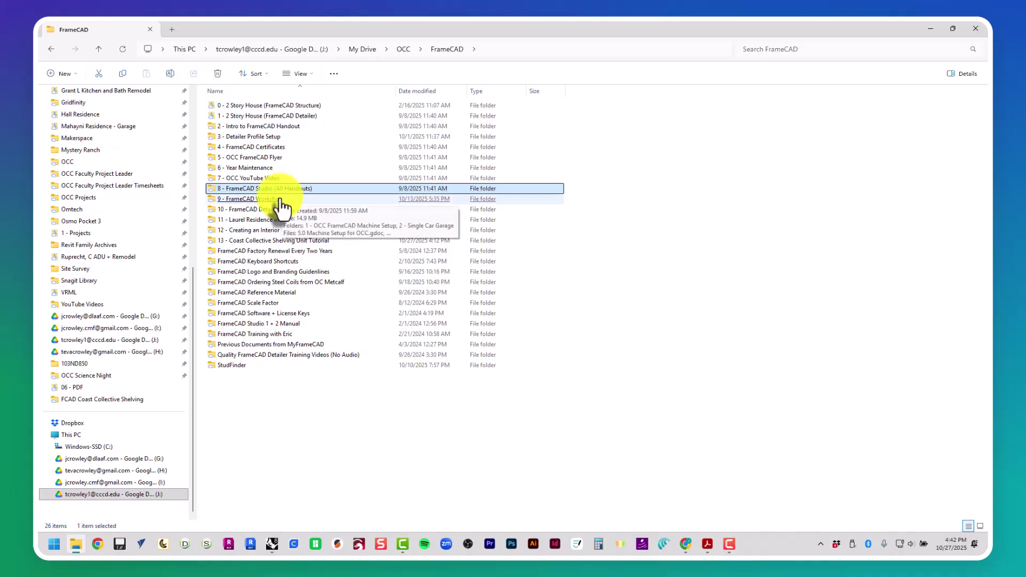
click(281, 209)
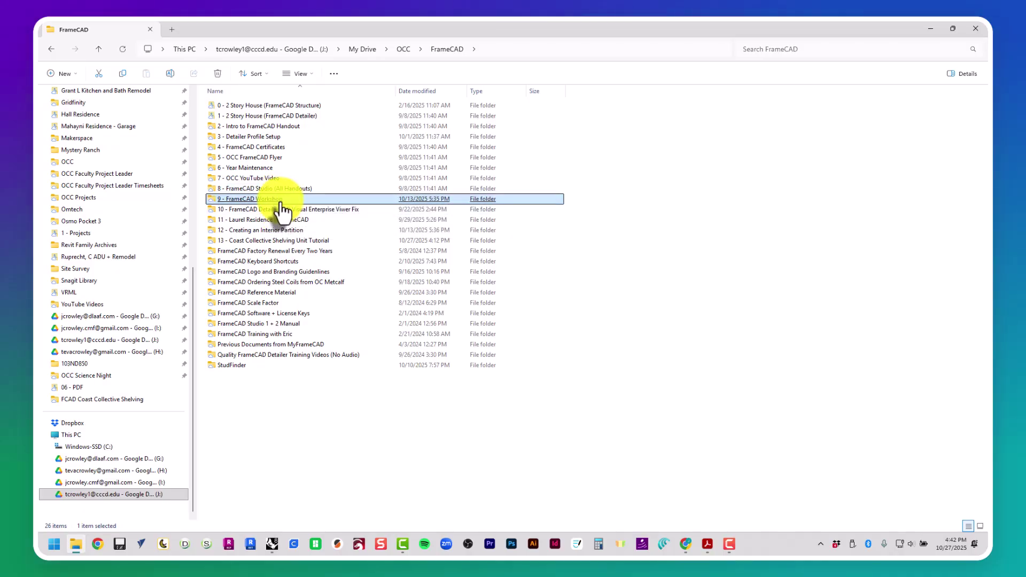
click(286, 209)
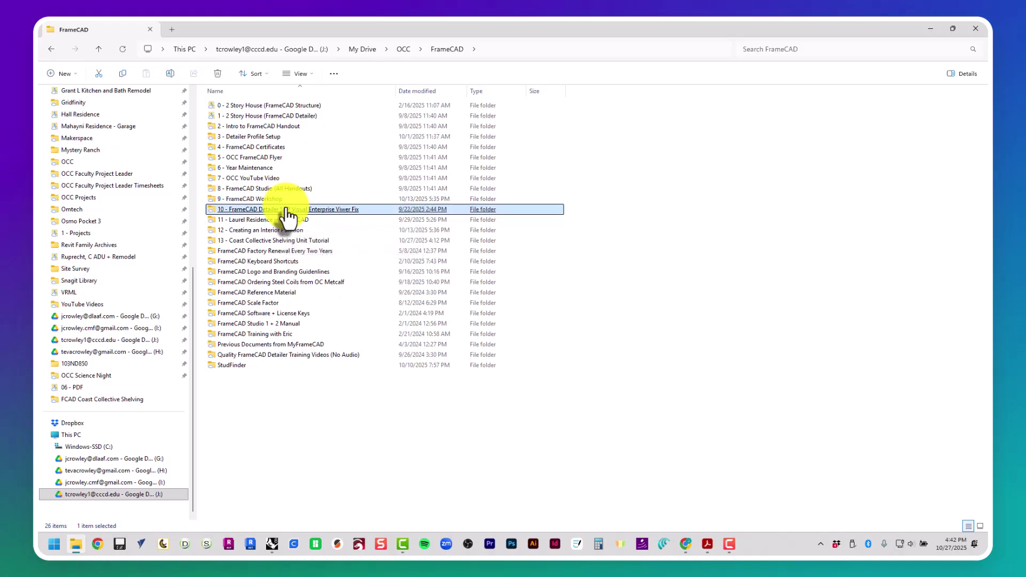
double_click(274, 138)
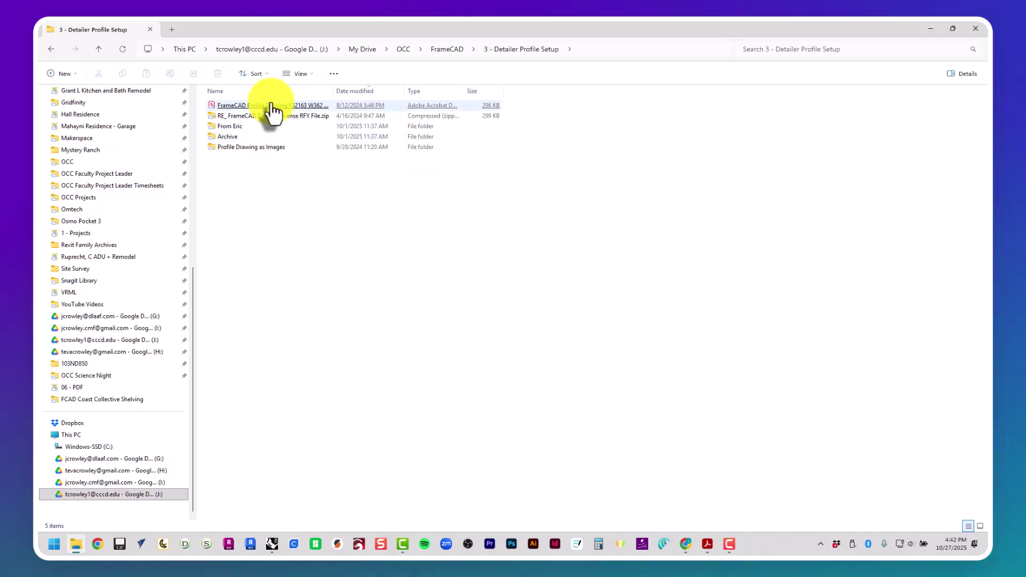
click(271, 105)
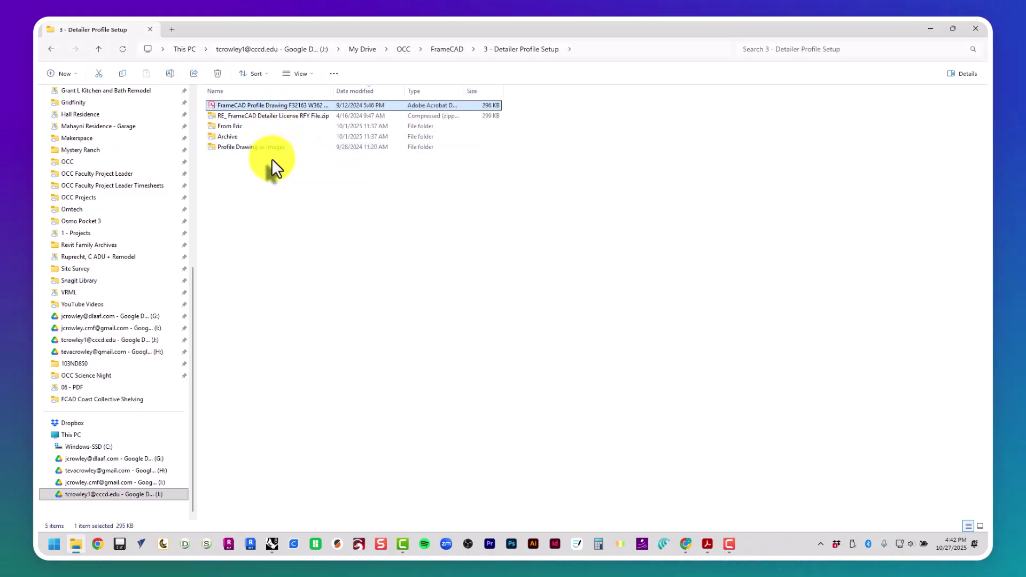
key(Return)
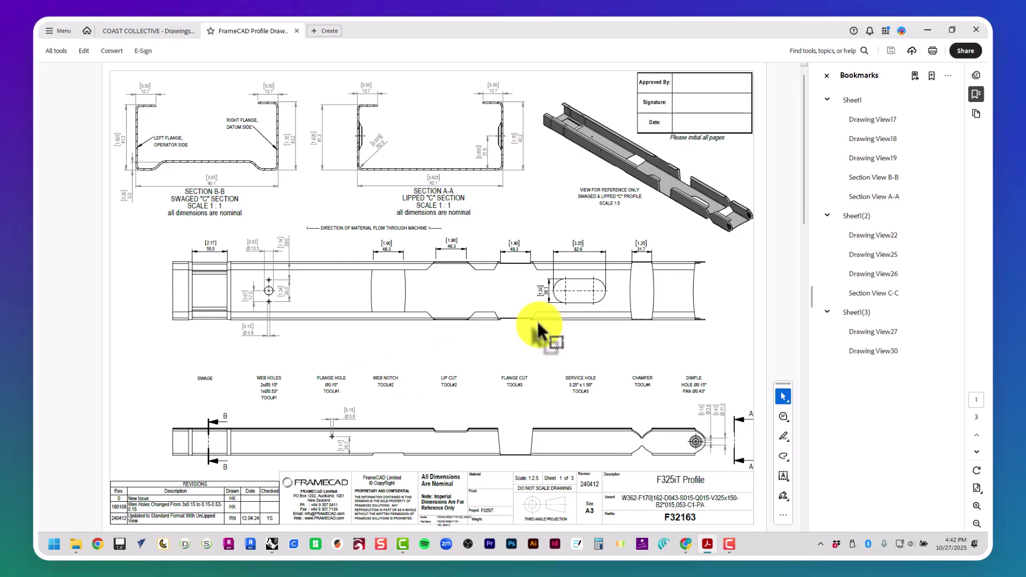
Step: Examine the flange cut and its width dimension in the plan view of the FrameCAD profile drawing
ctrl+scroll(534, 281, up, 1)
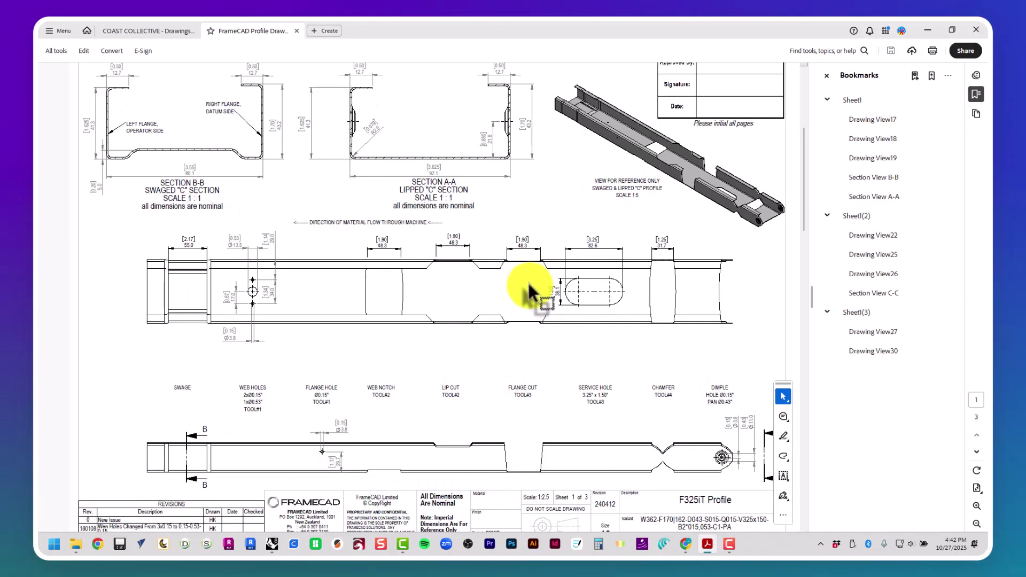
ctrl+scroll(528, 281, up, 1)
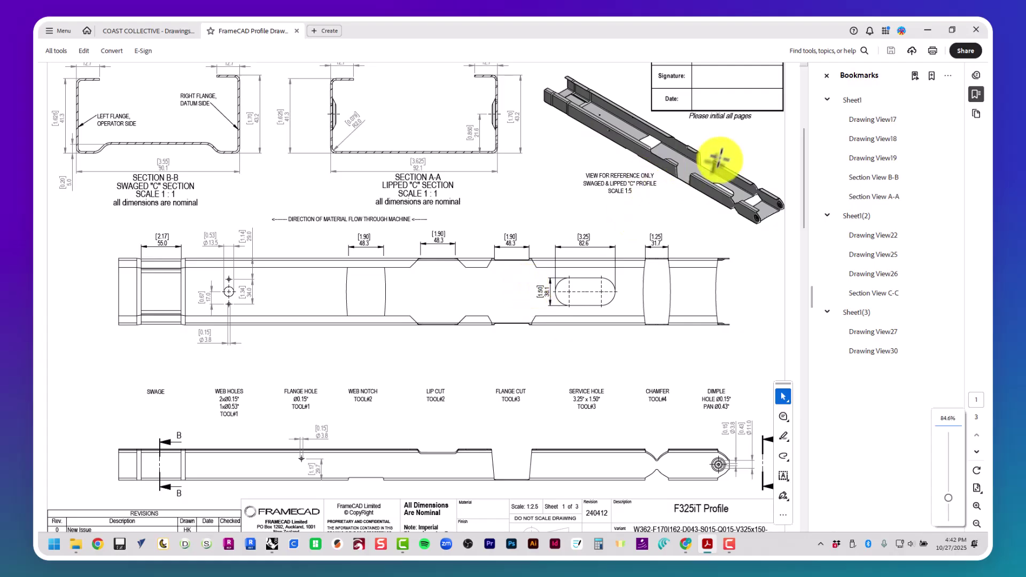
ctrl+scroll(718, 159, up, 2)
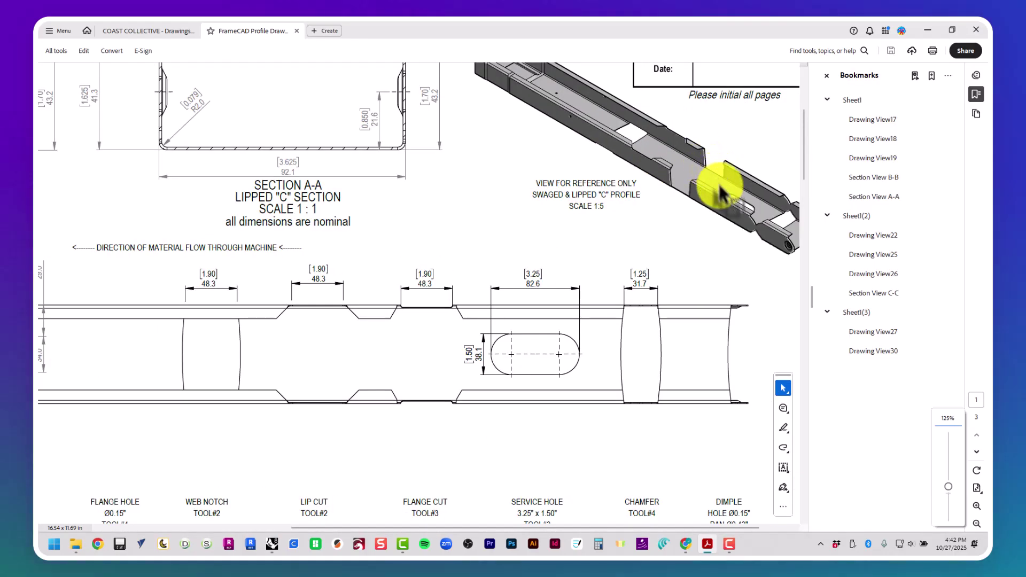
ctrl+scroll(437, 416, up, 2)
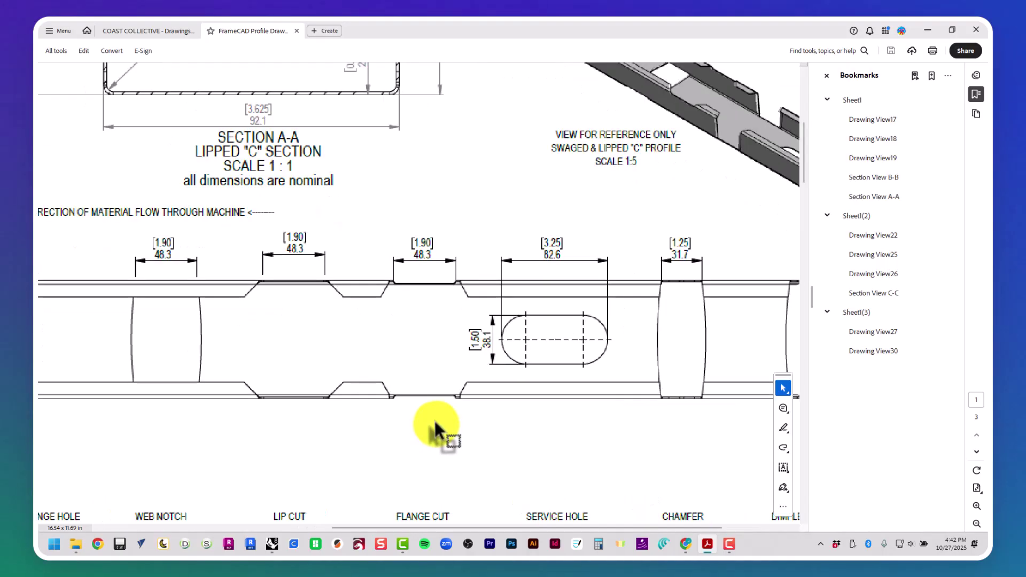
scroll(386, 127, up, 1)
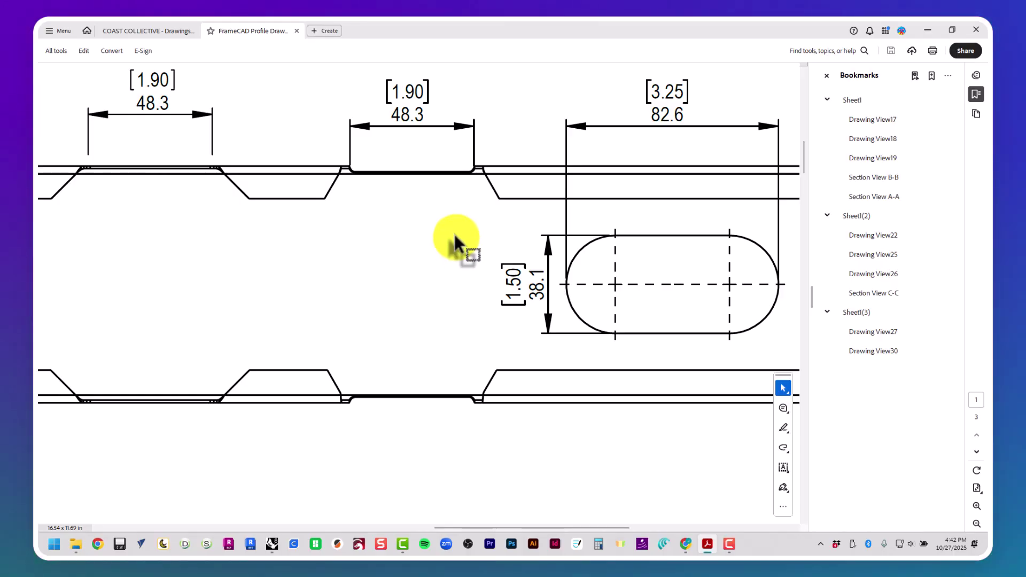
Step: Switch back to the Rhino stretcher model and abandon the unfinished 3-point box
key(alt+Tab)
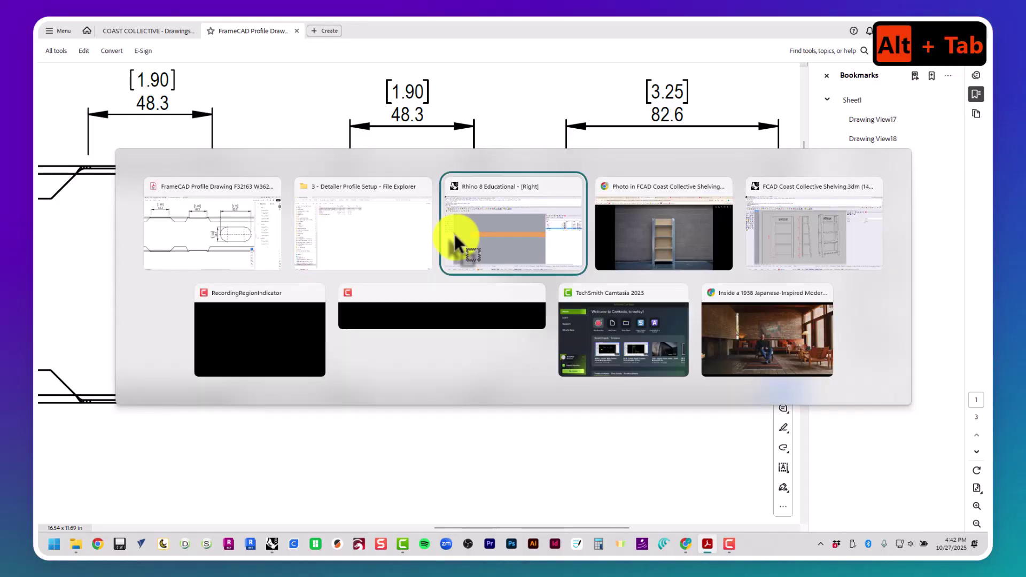
click(453, 238)
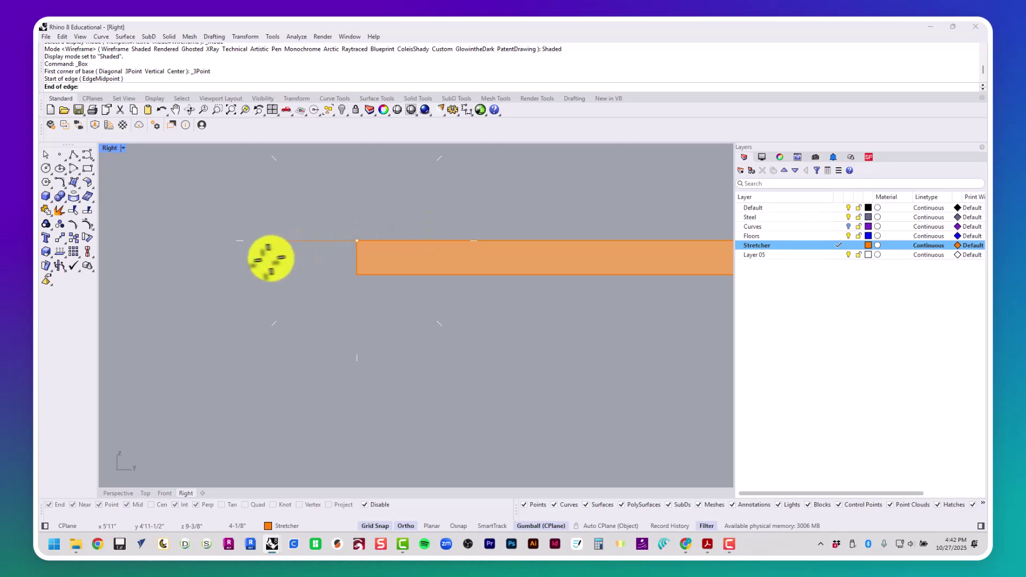
scroll(272, 255, up, 5)
key(Escape)
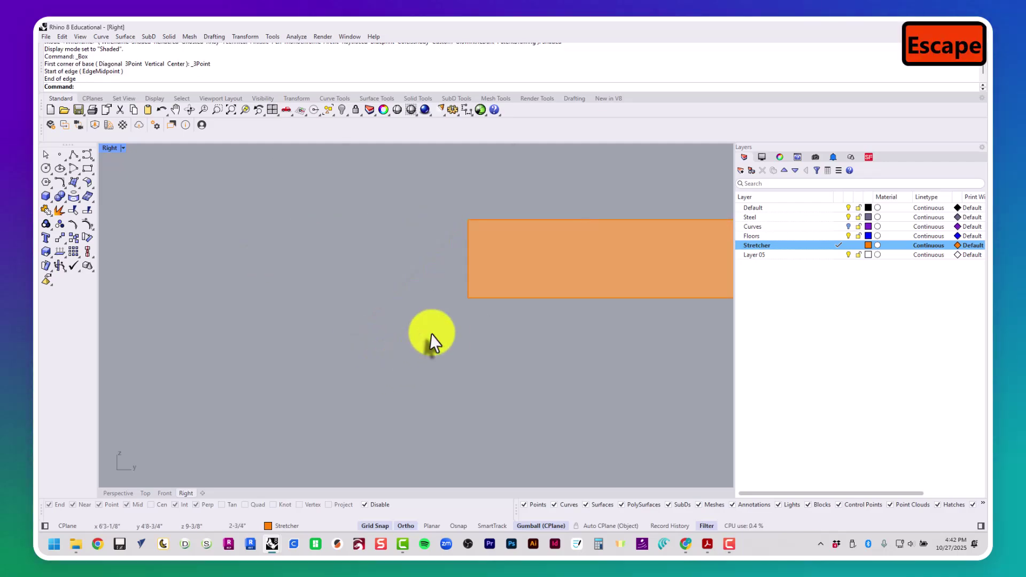
key(Escape)
key(Escape)
key(Escape)
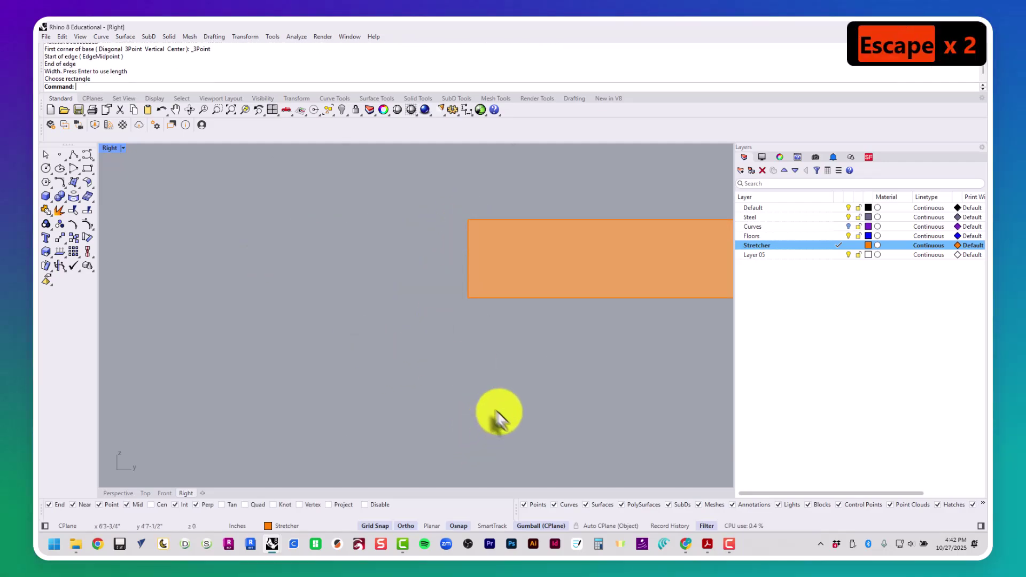
Step: Draw a vertical polyline along the stretcher's end edge, running from its top corner down past its lower edge
click(74, 156)
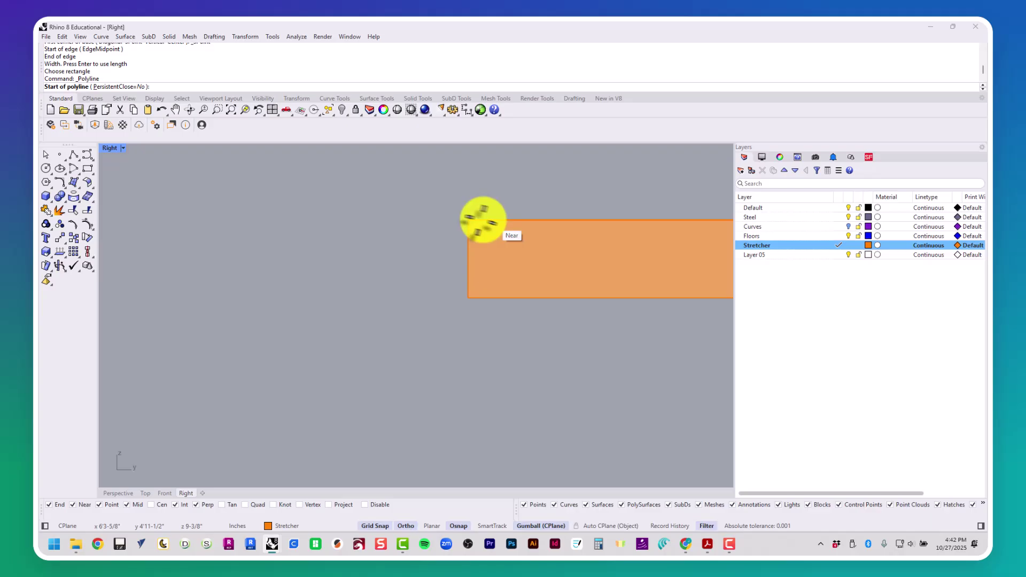
click(469, 297)
click(492, 424)
key(Escape)
key(Escape)
Step: Offset the vertical guide line 1.9 inches outward, away from the stretcher's end
text(offset)
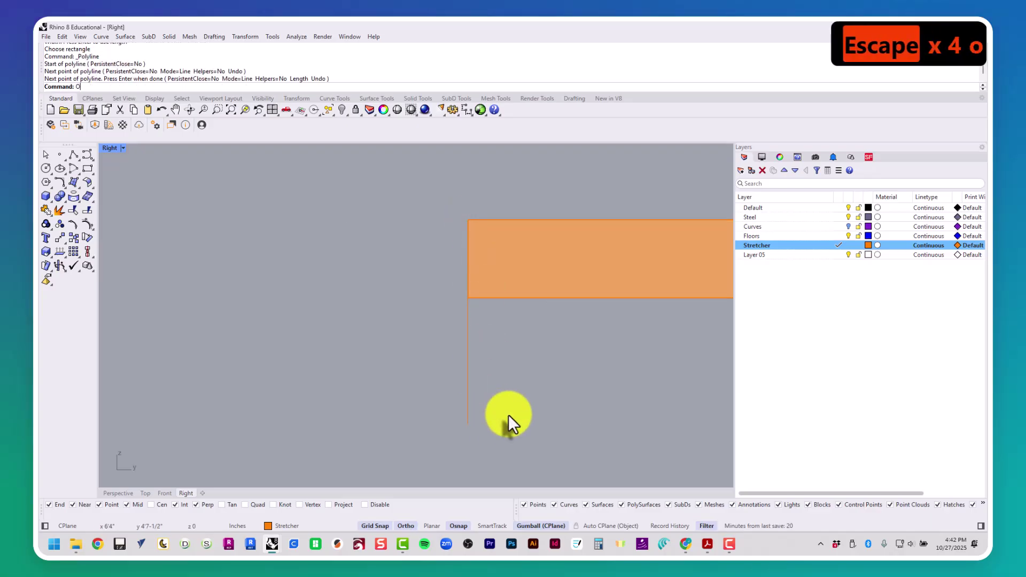
key(Return)
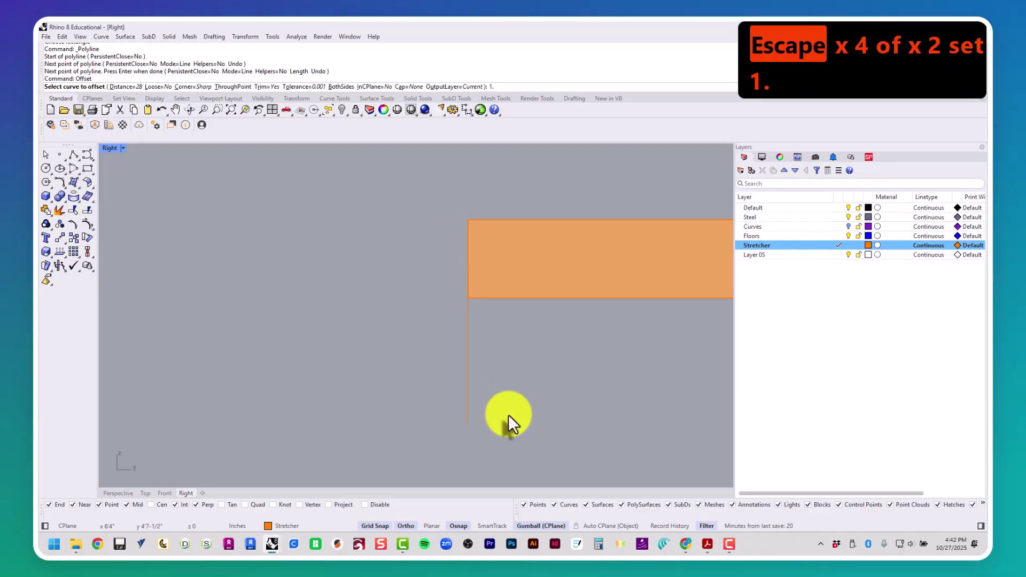
key(Return)
click(470, 395)
click(303, 359)
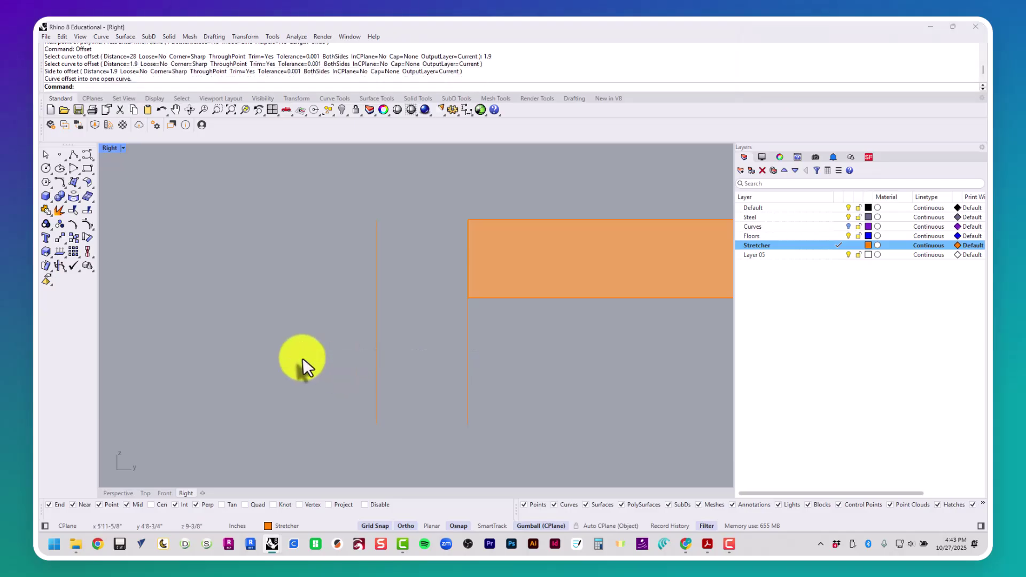
key(Escape)
key(Escape)
key(Escape)
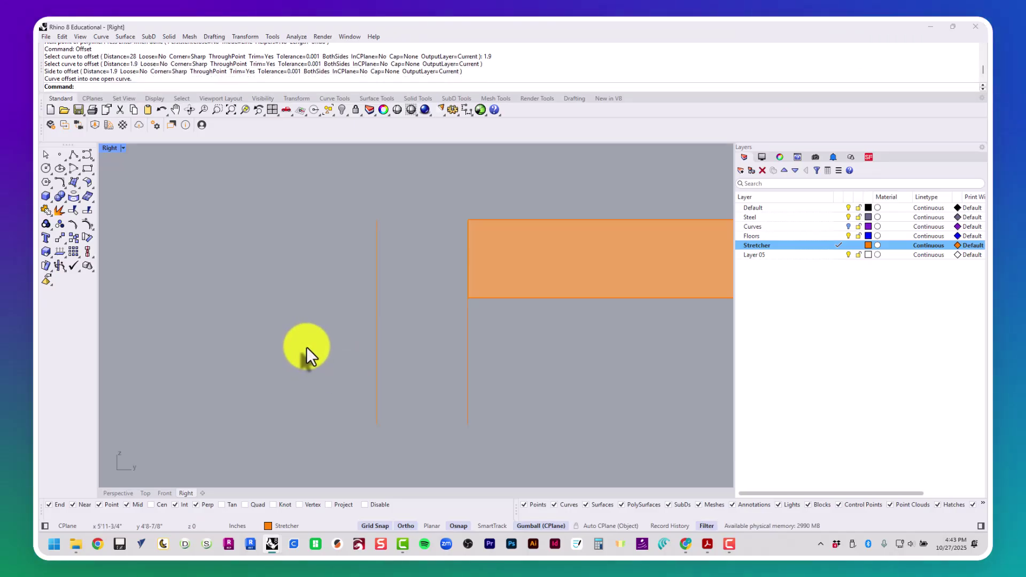
Step: Start a 3-point box with its first edge running from the stretcher's top end corner to the top of the offset guide line
click(87, 168)
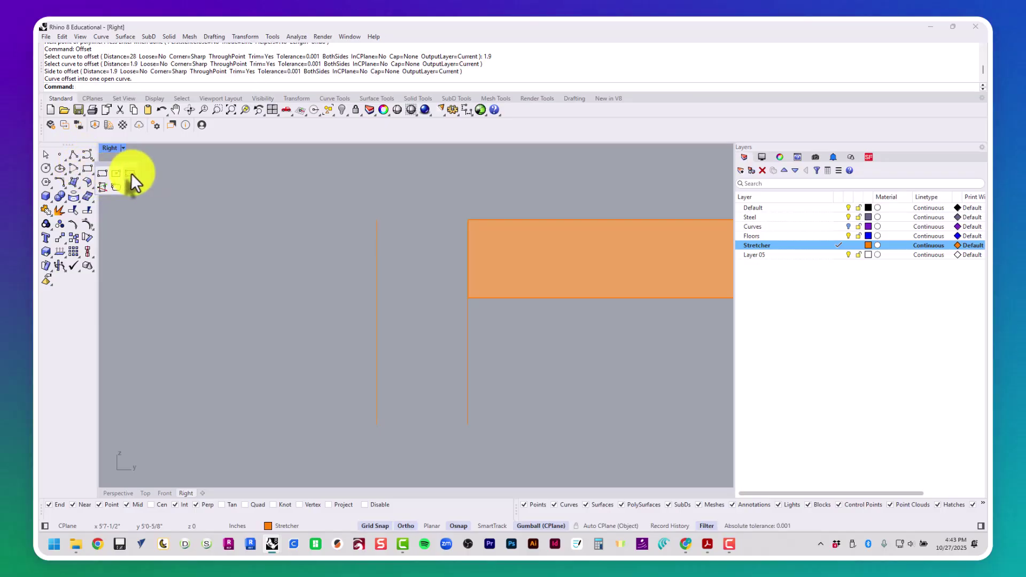
click(130, 173)
click(50, 200)
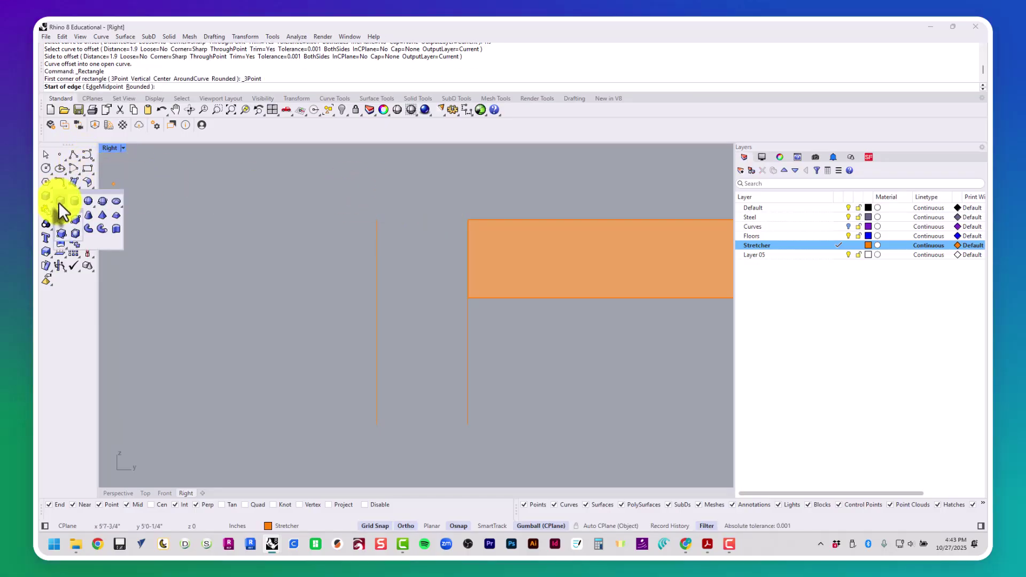
click(62, 240)
click(467, 219)
click(467, 220)
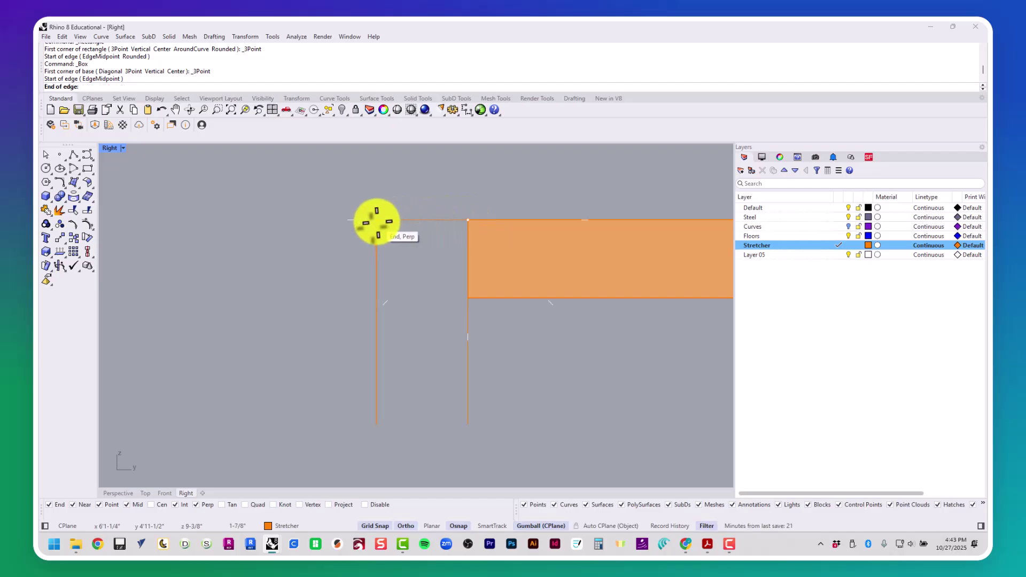
click(376, 221)
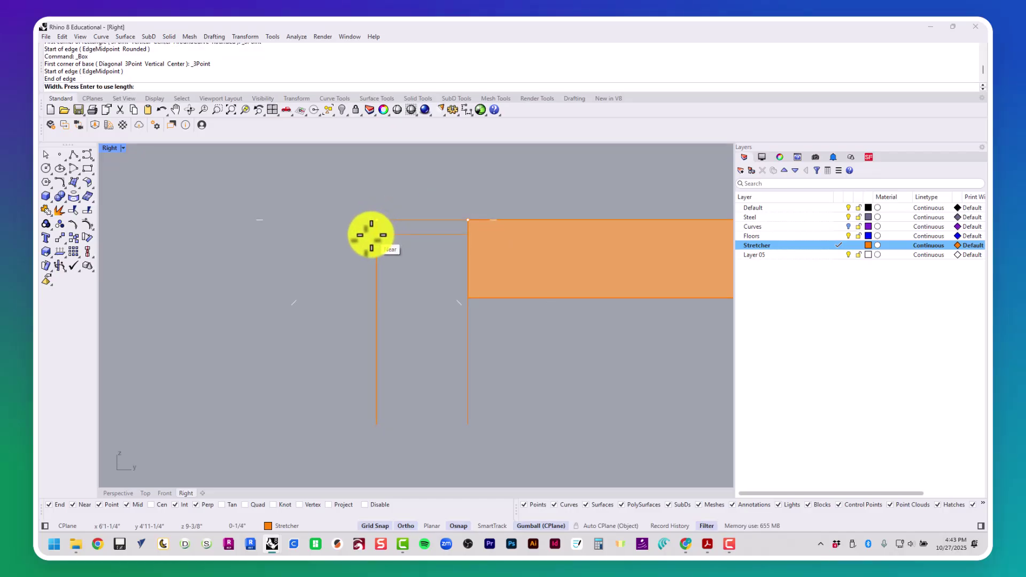
Step: Switch to Chrome and search the web for "20 gauge steel in inches" in a new tab
key(alt+Tab)
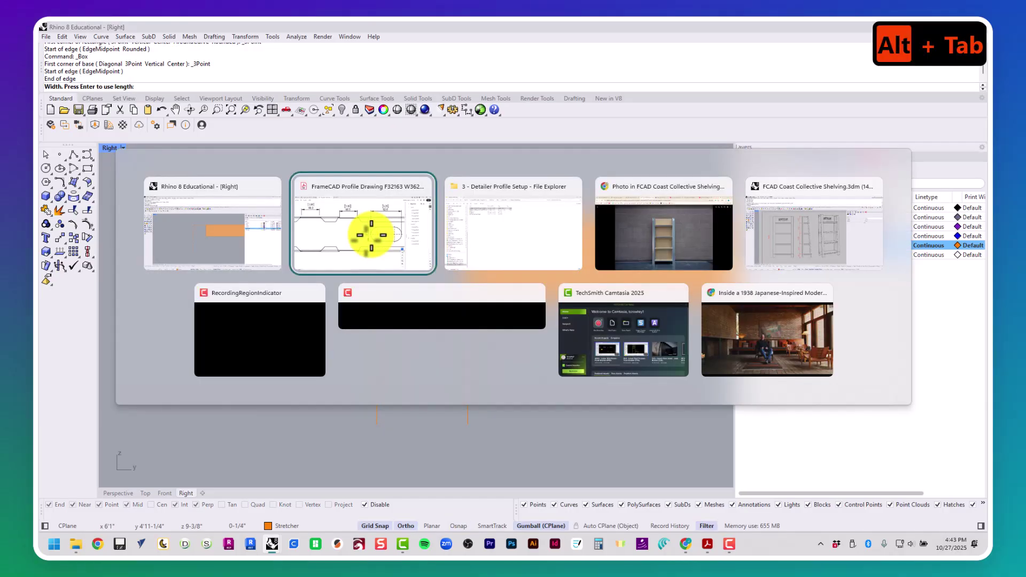
key(alt+Tab)
key(alt+Tab)
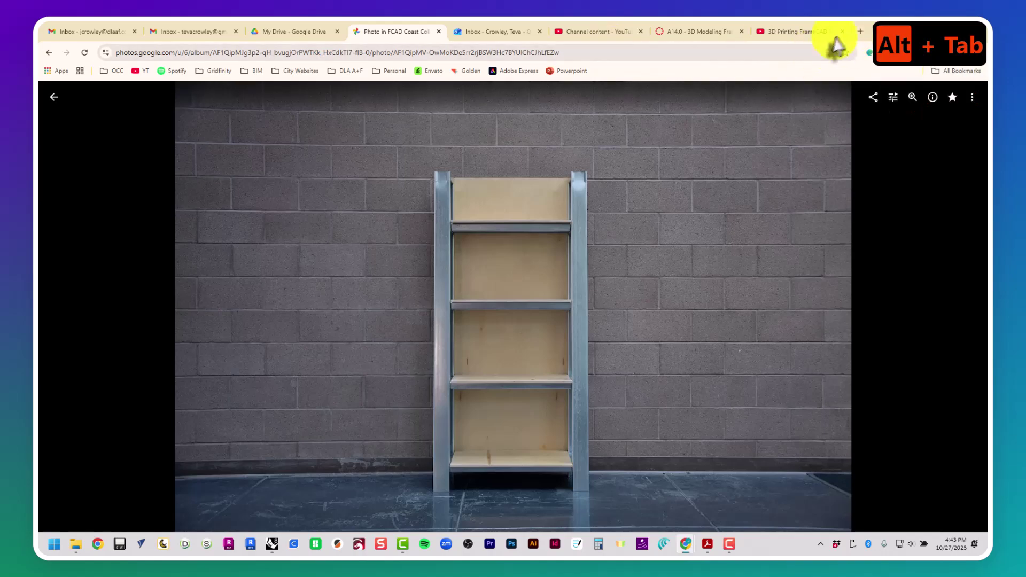
click(856, 33)
text(20)
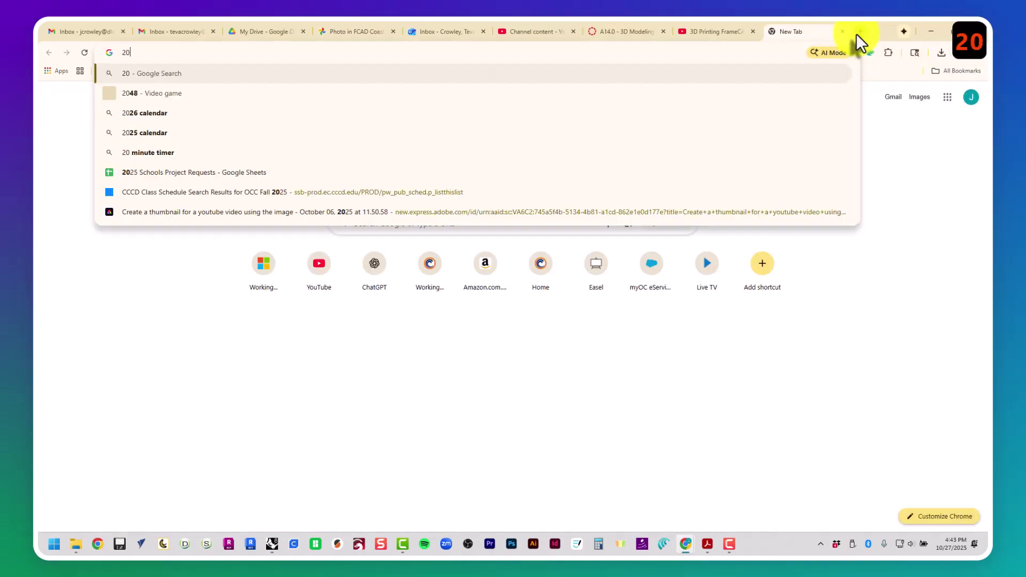
text( gauge st)
key(BackSpace)
text(steel in)
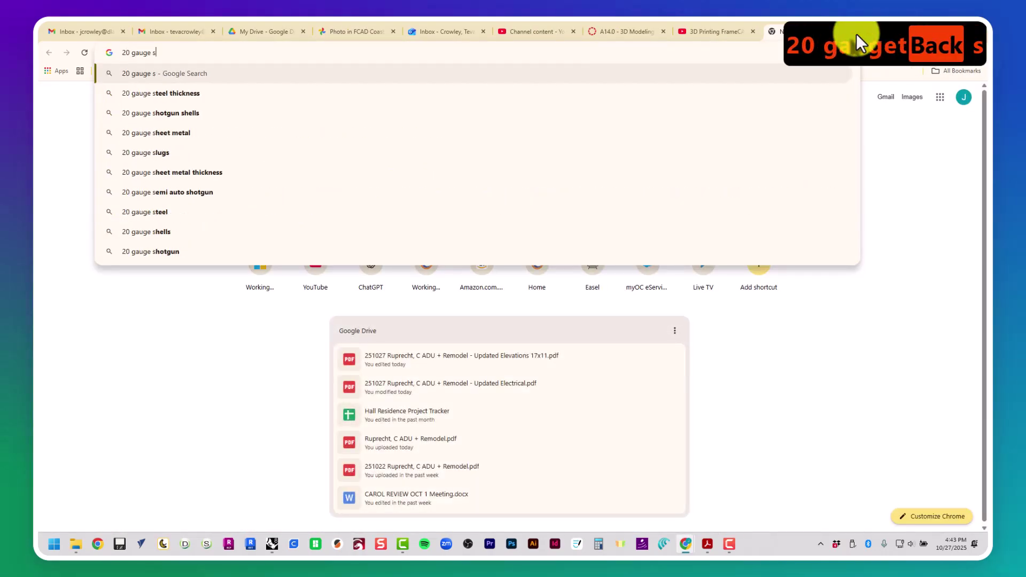
key(BackSpace)
key(BackSpace)
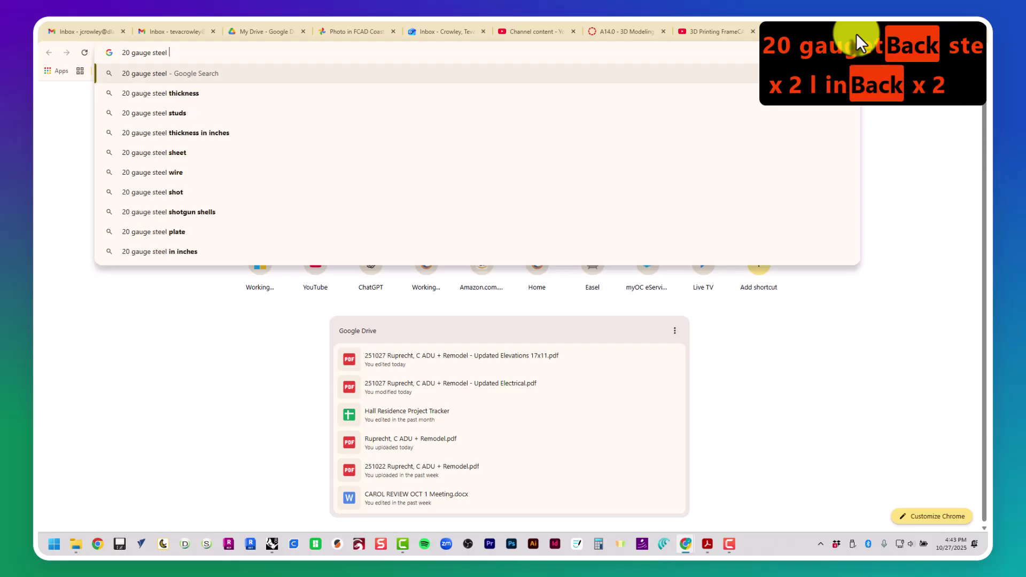
text(in inches)
key(Return)
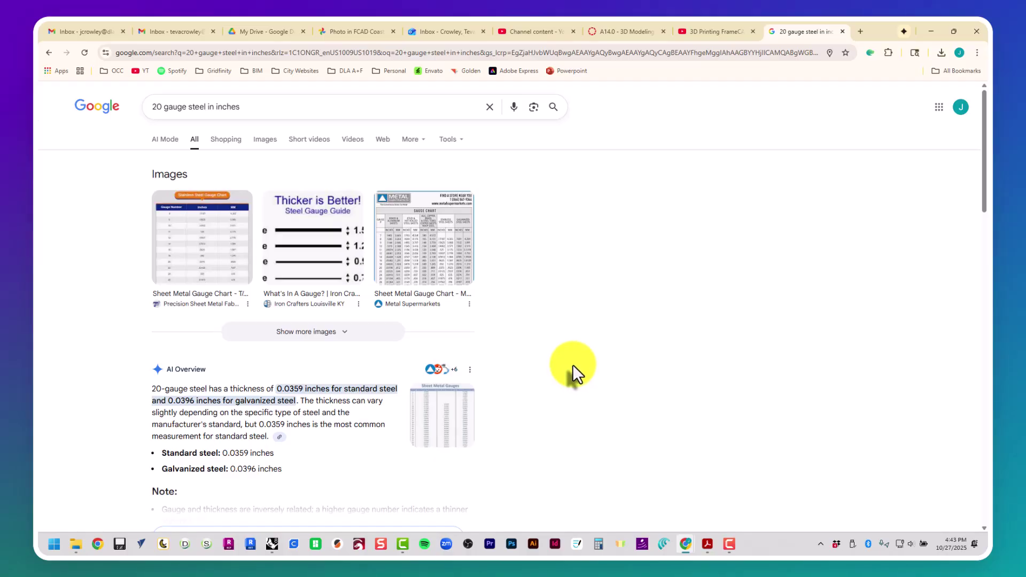
Step: Return to Rhino and finish the box as a thin flange tab, .0359 inches thick and spanning the stretcher's full width
key(alt+Tab)
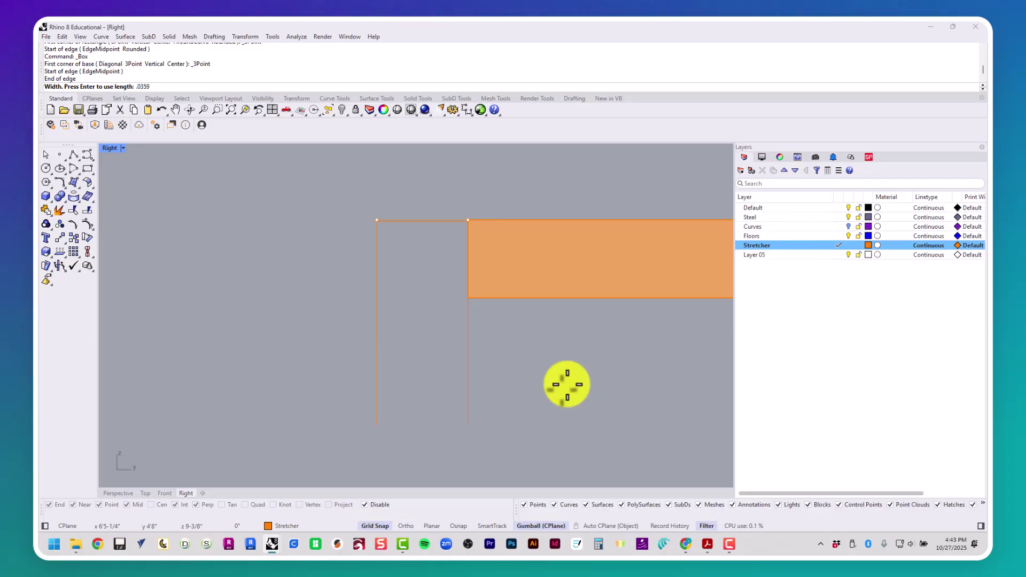
key(Return)
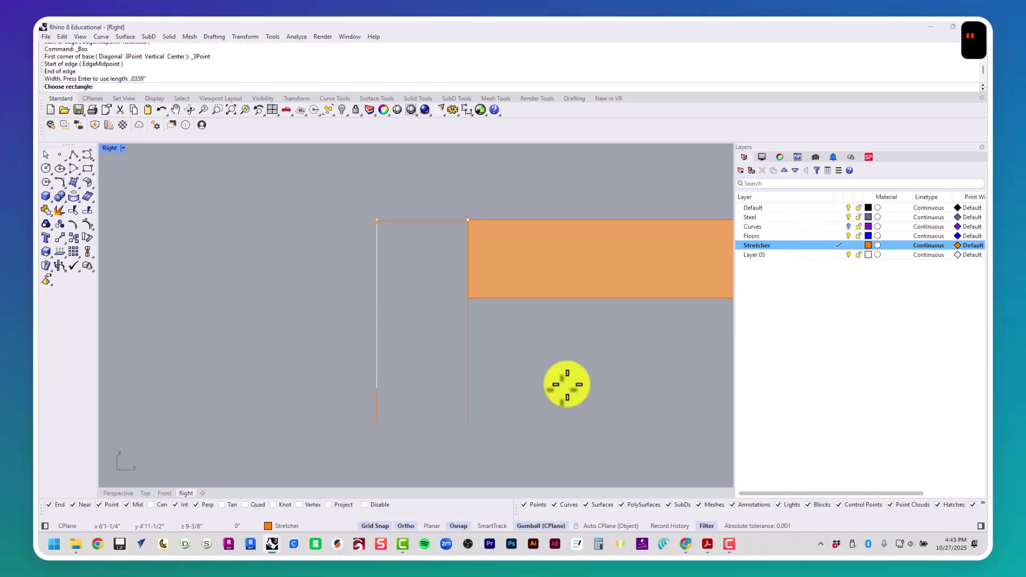
click(567, 383)
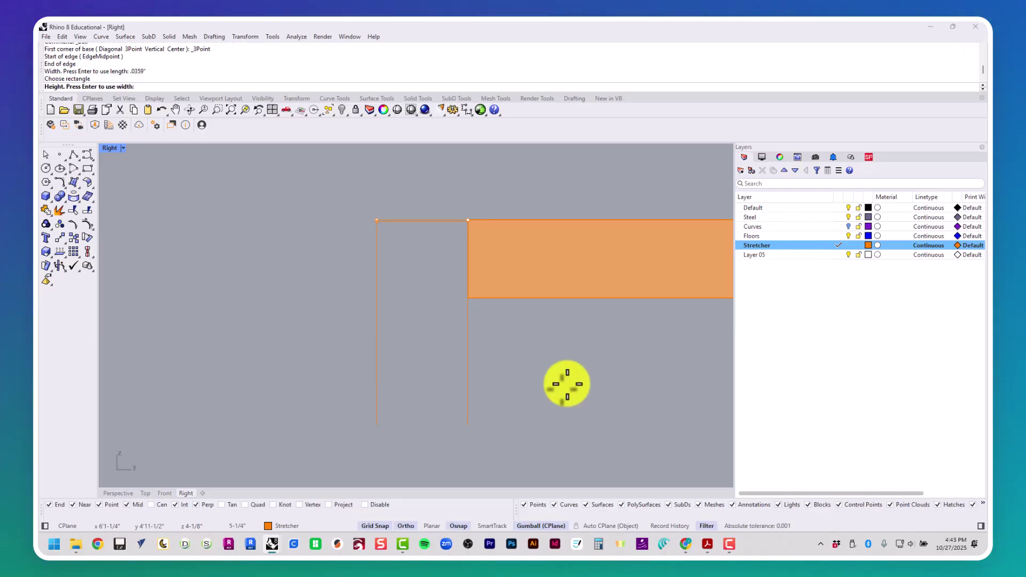
double_click(109, 149)
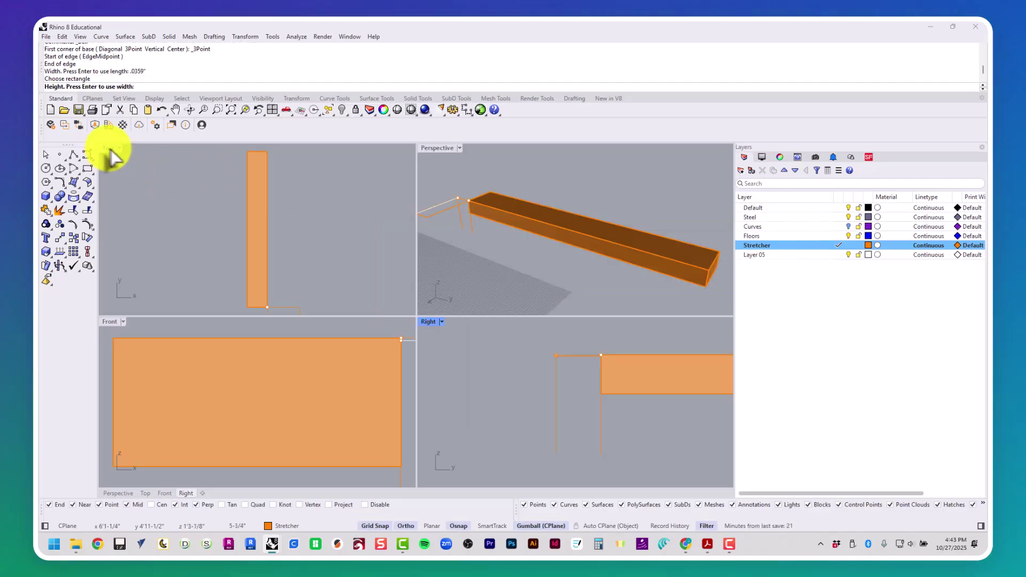
double_click(424, 148)
right_click(246, 244)
key(Escape)
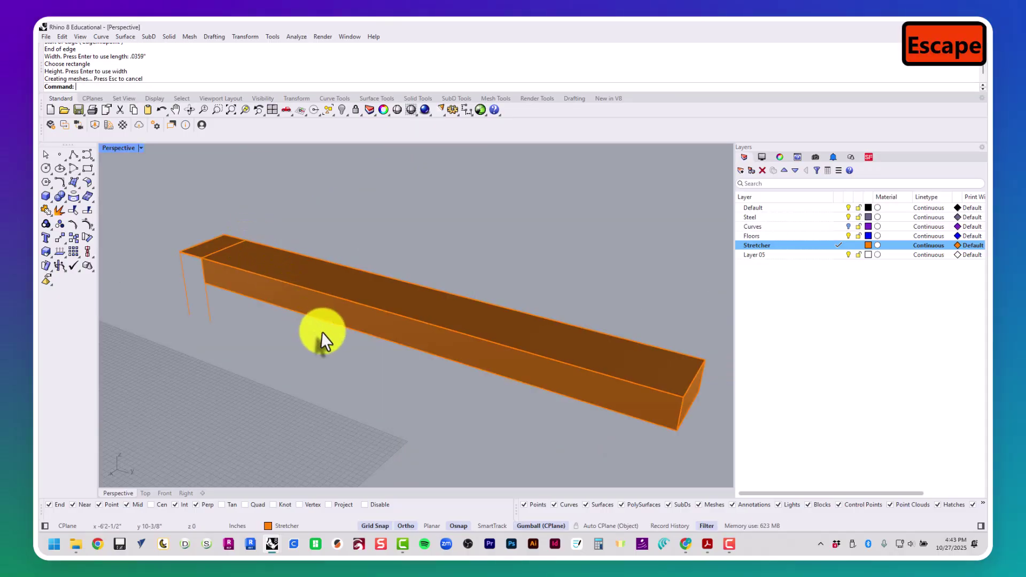
key(Escape)
Step: Delete the two vertical guide lines below the flange tab
right_drag(325, 341, 200, 366)
scroll(262, 368, up, 3)
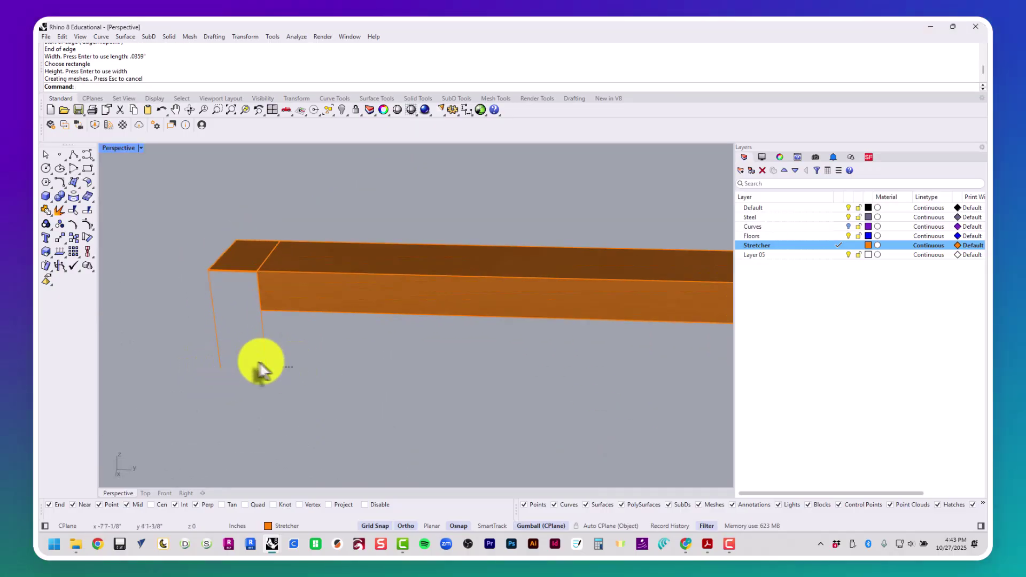
drag(261, 368, 201, 355)
key(Delete)
scroll(202, 355, down, 3)
right_drag(201, 355, 229, 360)
scroll(214, 350, up, 3)
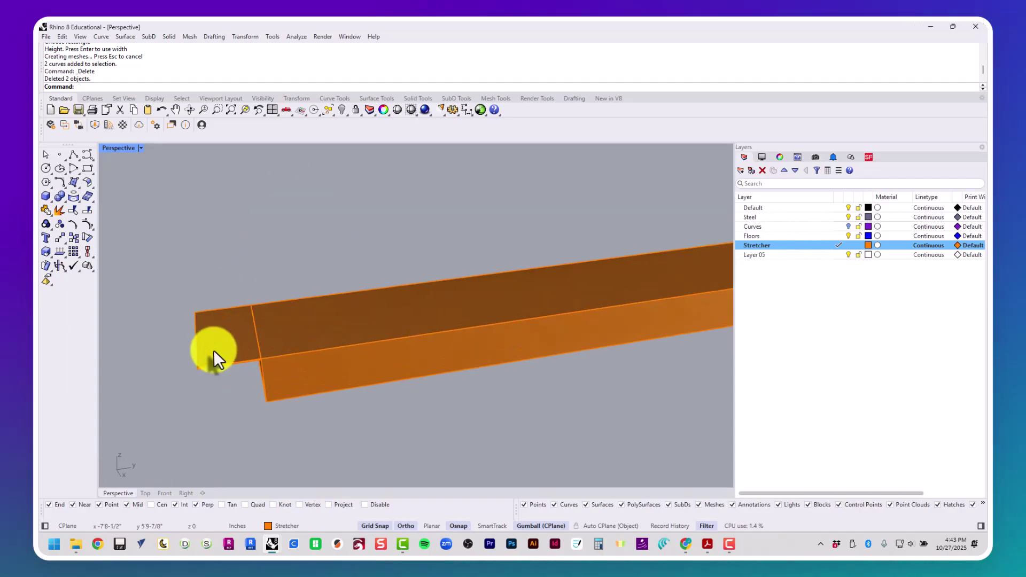
Step: Mirror the flange tab about the stretcher's midpoint to place a copy at the opposite end
click(214, 350)
scroll(193, 374, down, 5)
text(M)
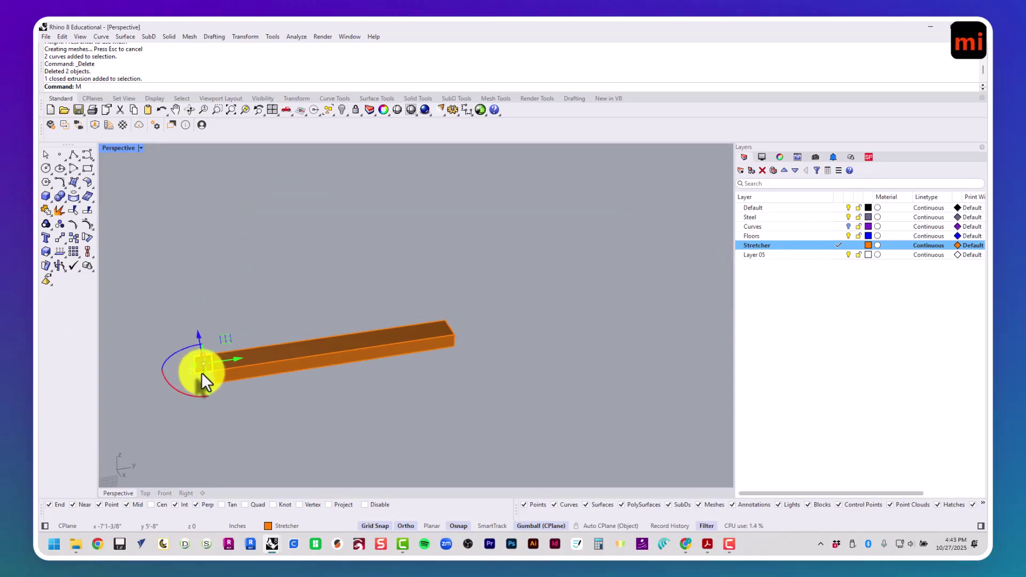
text(irror)
key(Return)
click(331, 367)
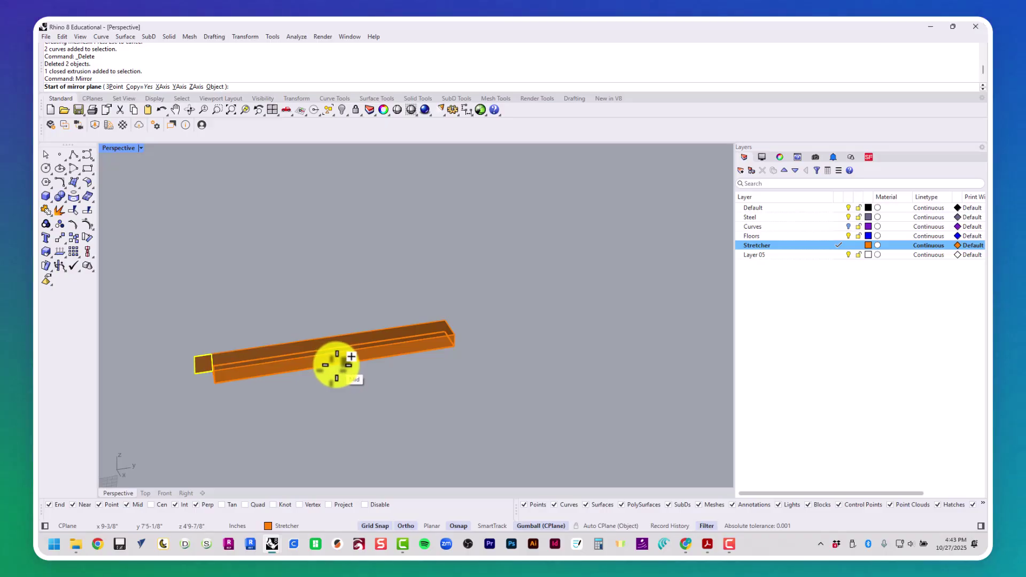
click(353, 408)
key(Escape)
key(Escape)
key(Escape)
key(Escape)
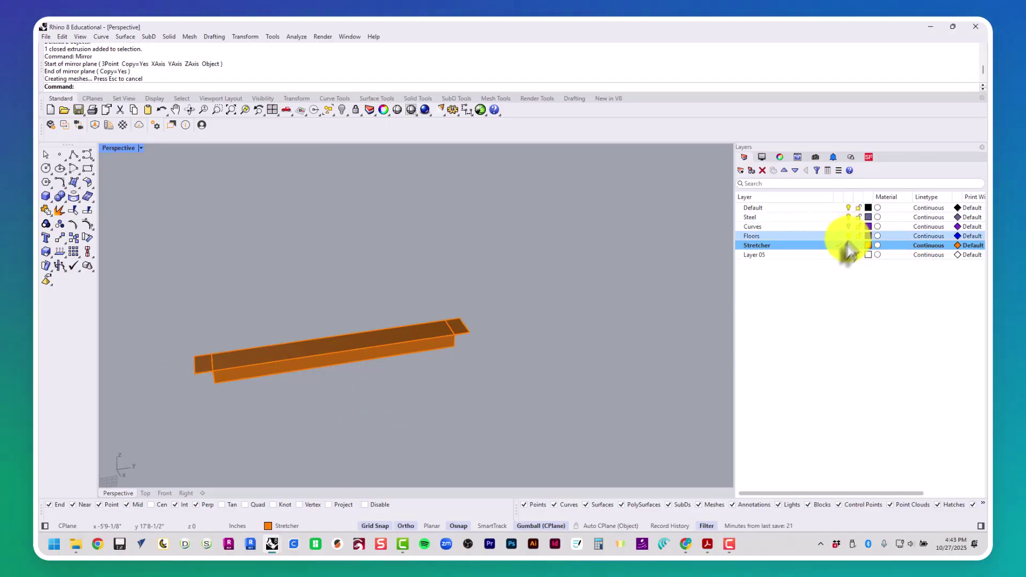
key(Escape)
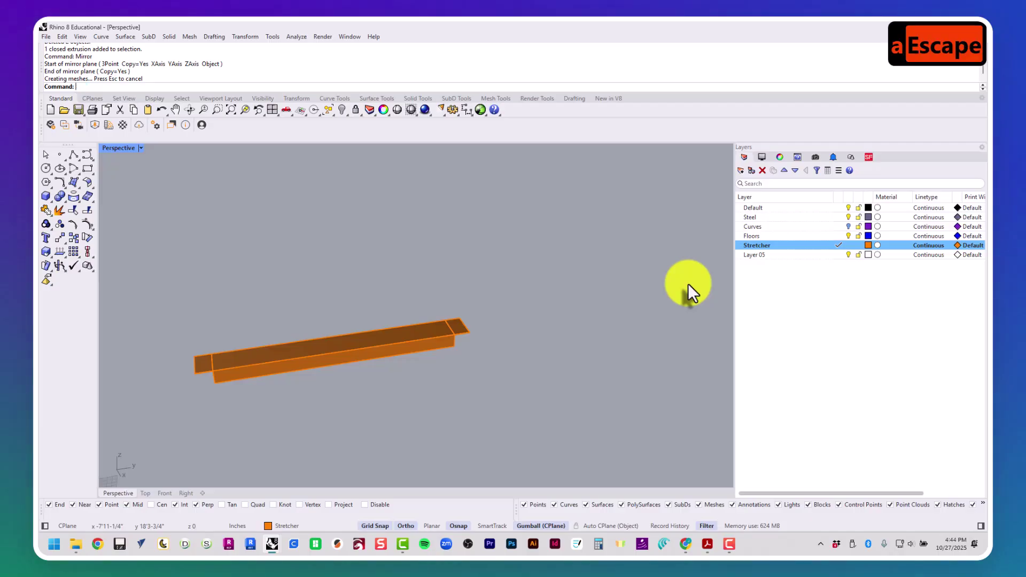
Step: Show all hidden objects so the shelving frames surround the stretcher again
text(show)
key(Return)
key(Escape)
key(Escape)
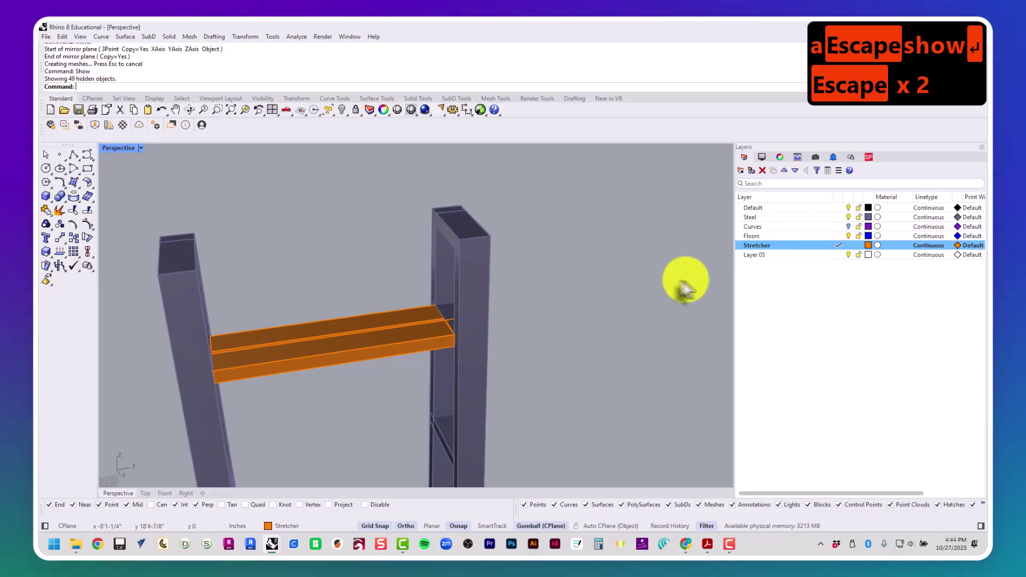
Step: Move the front stretcher and both flange tabs up by one tab thickness, using the tab's lower and upper corners as reference points
right_drag(688, 284, 631, 369)
scroll(321, 443, up, 5)
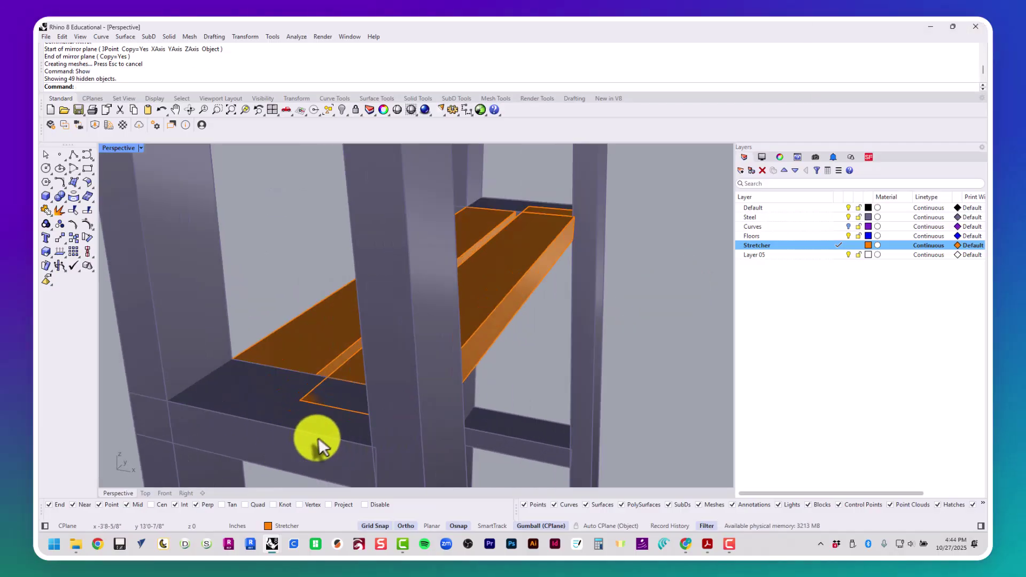
click(327, 410)
click(369, 433)
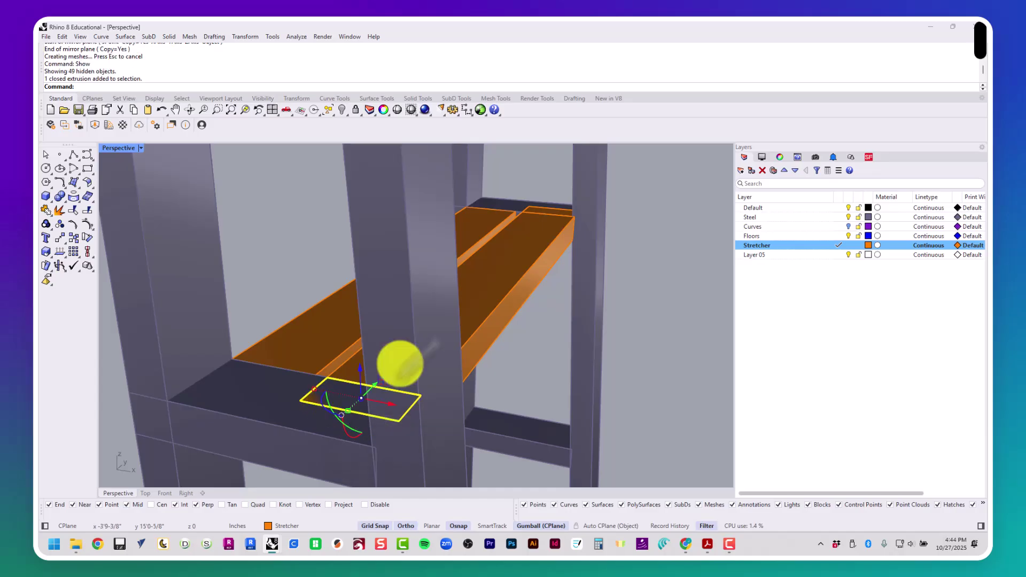
shift+click(514, 274)
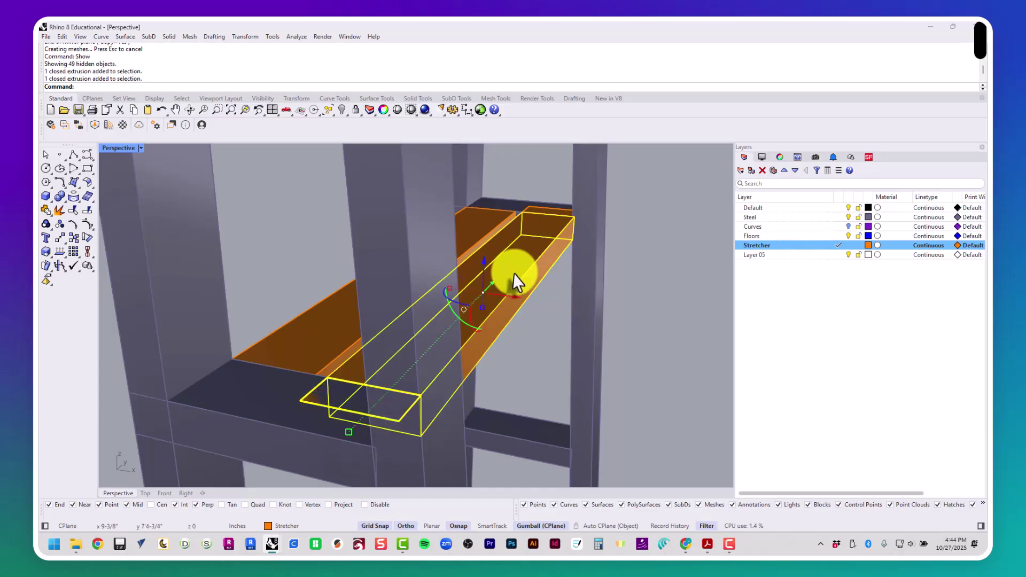
shift+click(539, 212)
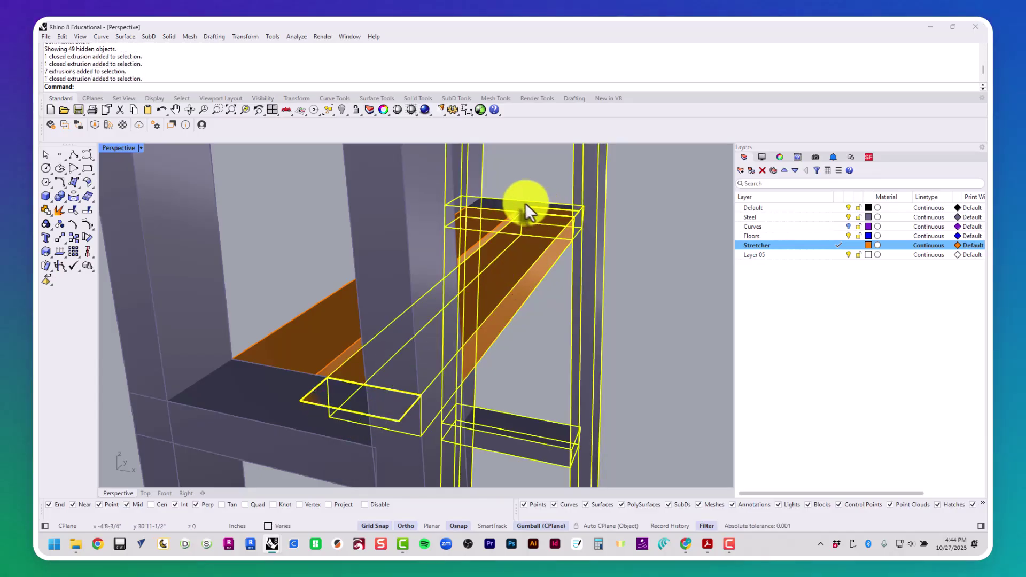
ctrl+click(522, 202)
scroll(298, 415, up, 5)
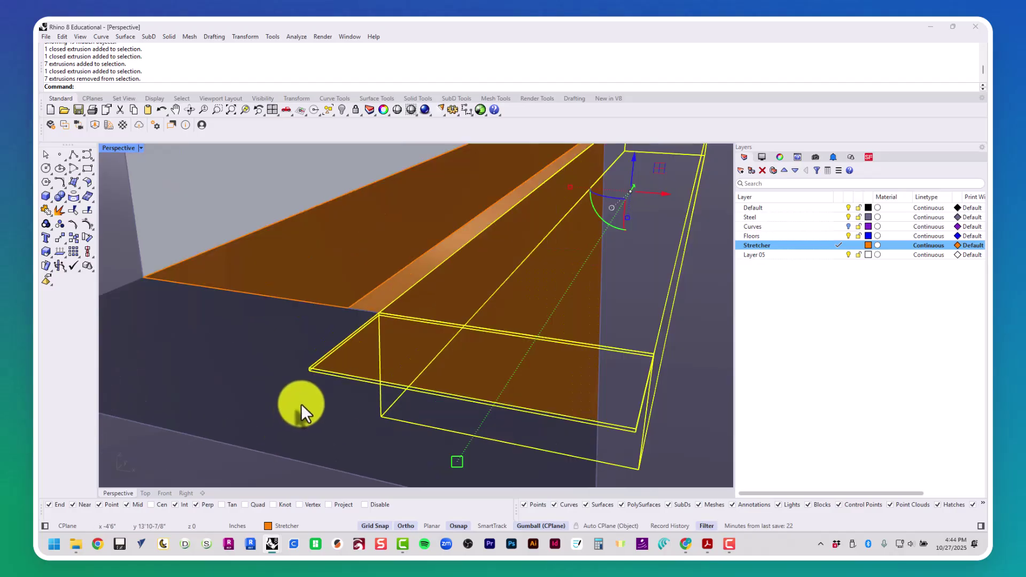
scroll(303, 401, up, 2)
scroll(307, 396, down, 2)
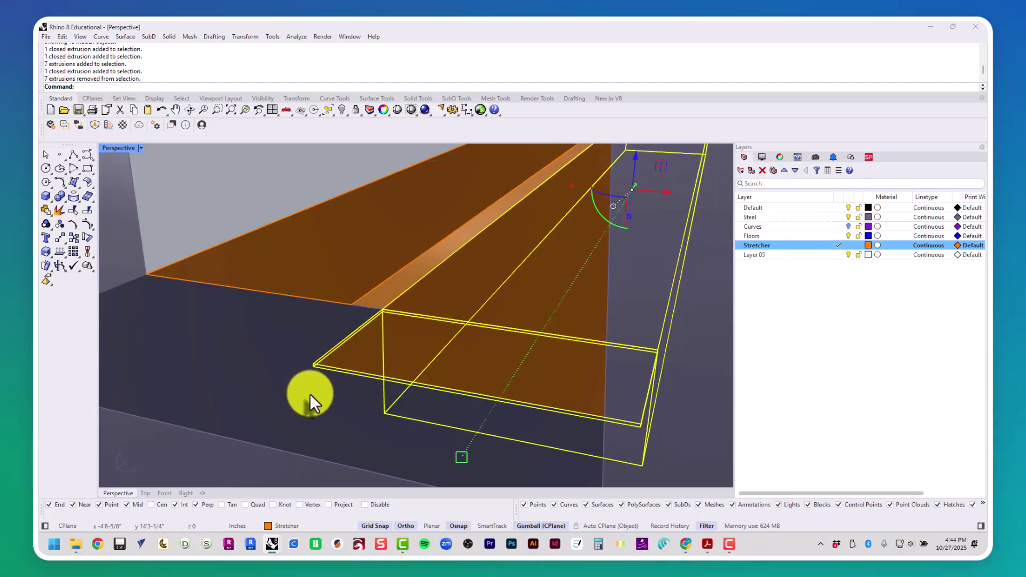
scroll(310, 374, up, 3)
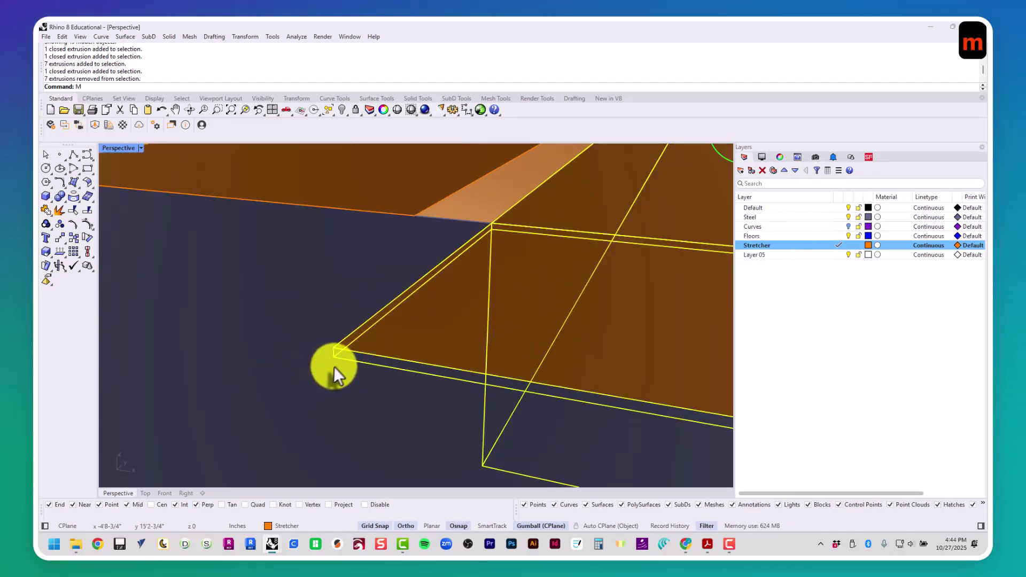
key(Return)
click(333, 366)
key(Escape)
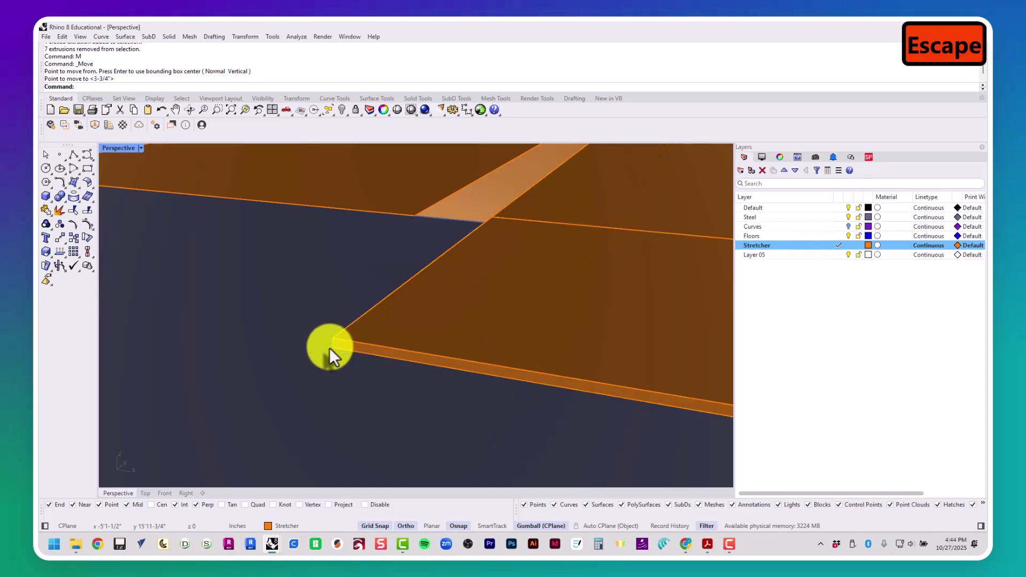
key(Escape)
Step: Delete the flange tabs at both ends of the front stretcher
scroll(326, 346, down, 5)
right_drag(323, 347, 261, 332)
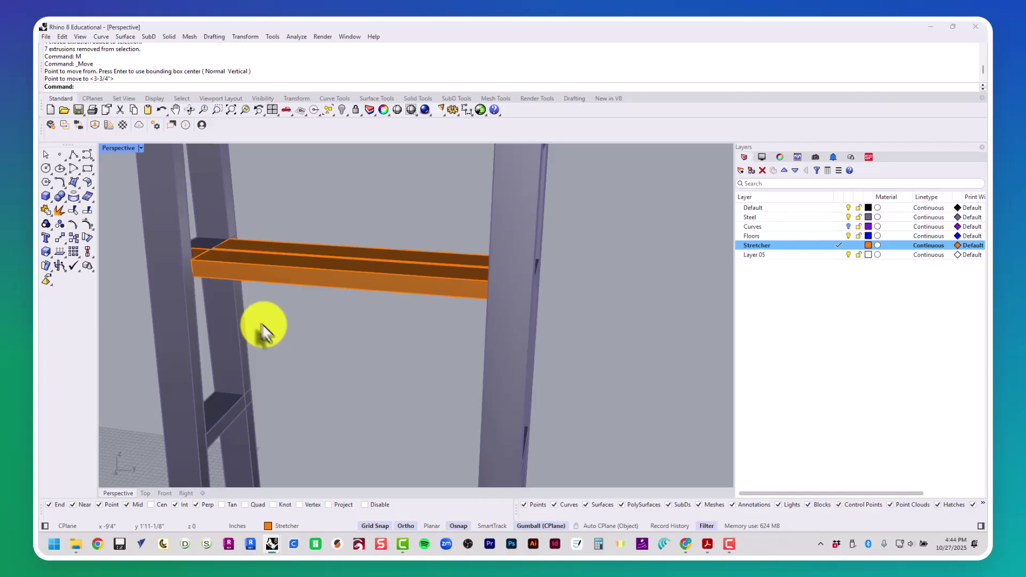
click(198, 248)
right_drag(252, 259, 511, 252)
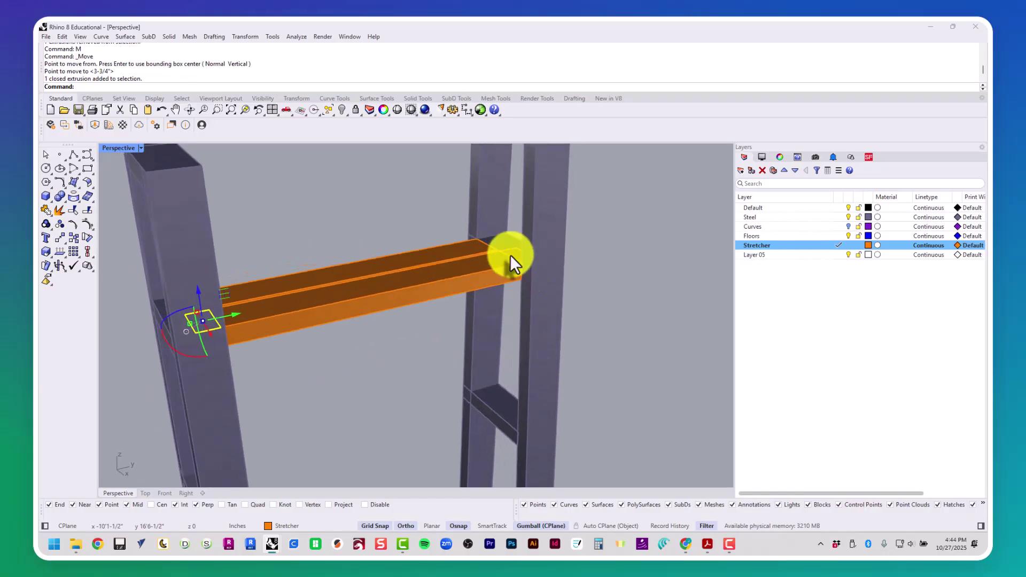
shift+click(512, 251)
key(Delete)
Step: Copy the top pair of stretchers down to the three lower tiers, using the rear corner of each side frame's crossbar as reference
scroll(508, 253, down, 5)
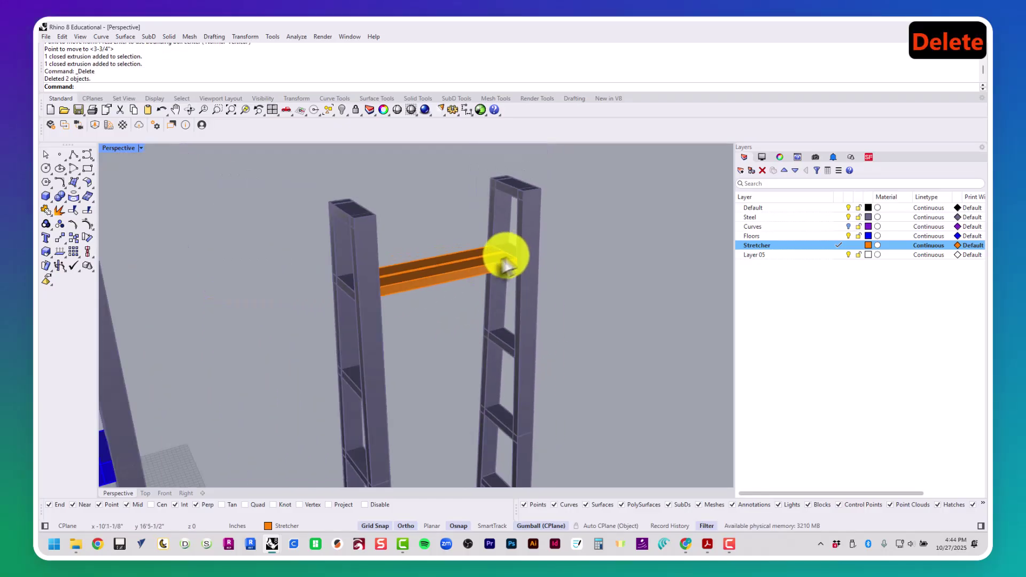
scroll(509, 312, down, 3)
right_drag(509, 313, 455, 285)
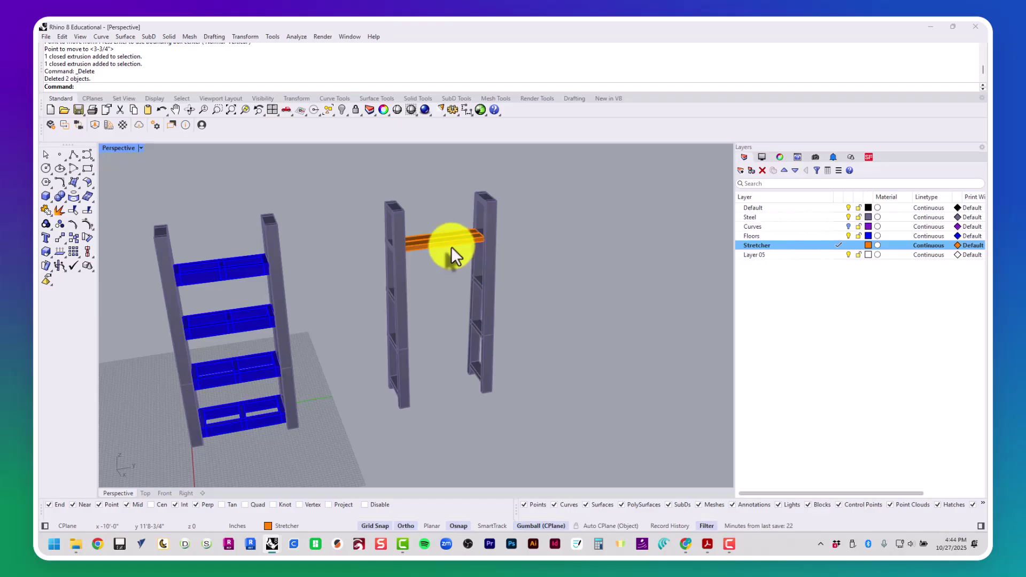
scroll(451, 246, up, 5)
right_drag(457, 263, 419, 214)
click(421, 205)
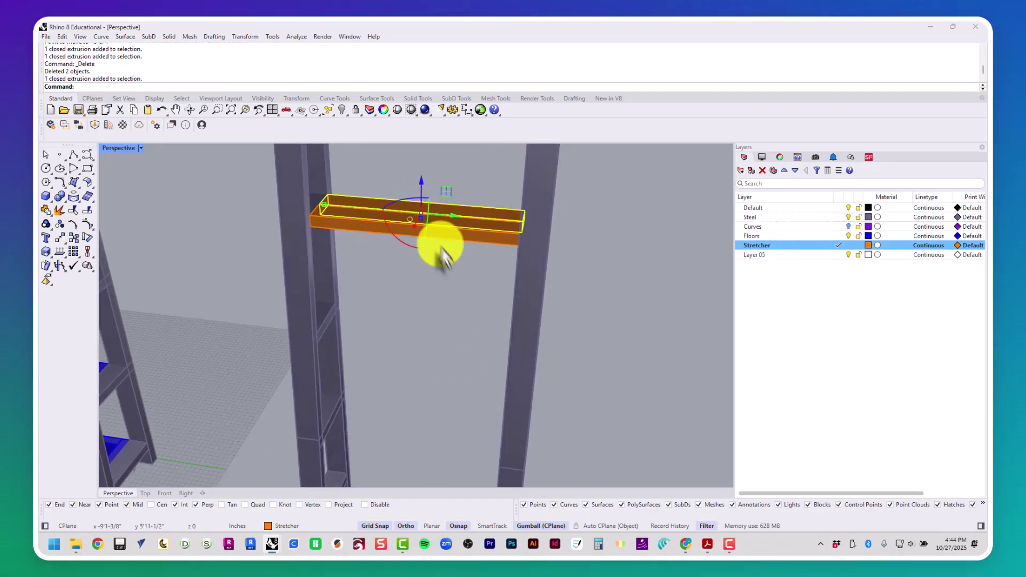
right_drag(435, 248, 465, 258)
click(475, 254)
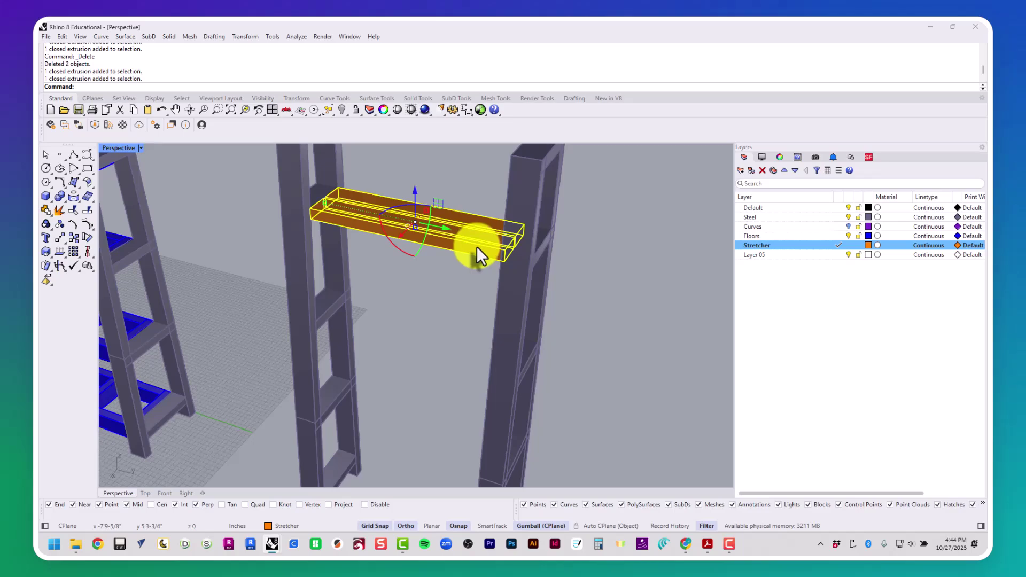
text(py)
key(Return)
scroll(487, 267, down, 5)
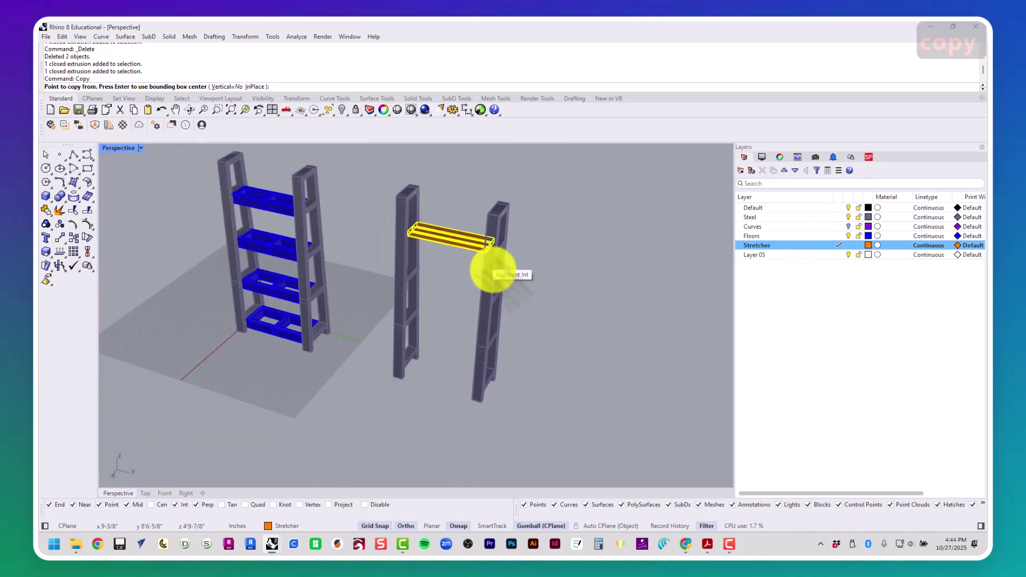
scroll(494, 300, up, 5)
click(512, 171)
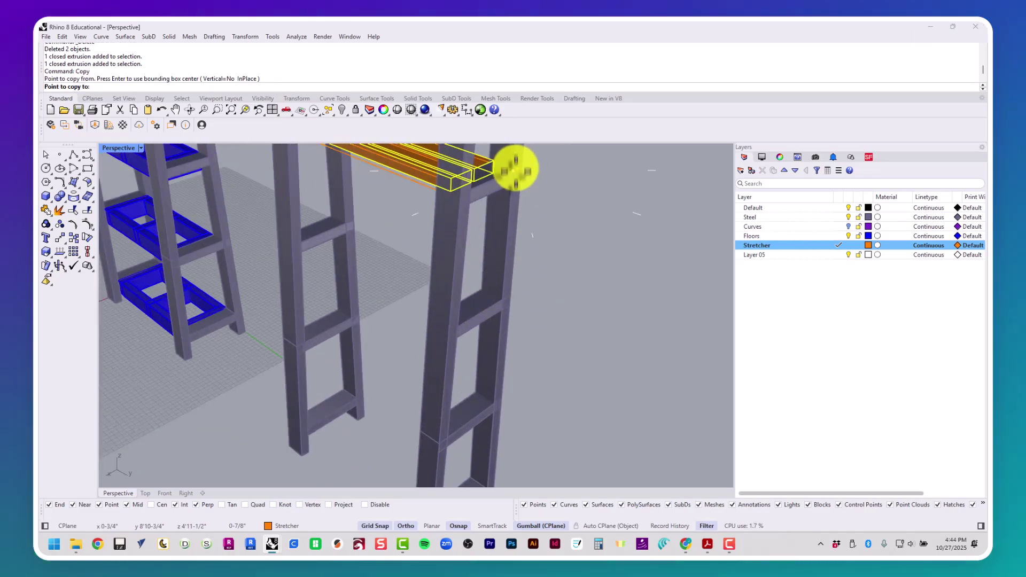
click(505, 298)
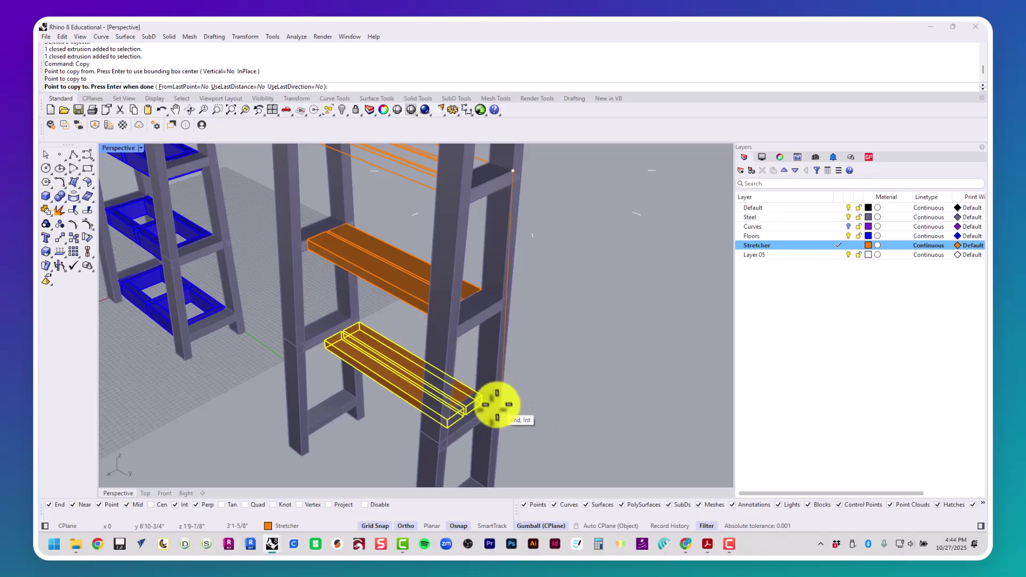
right_drag(495, 402, 476, 343)
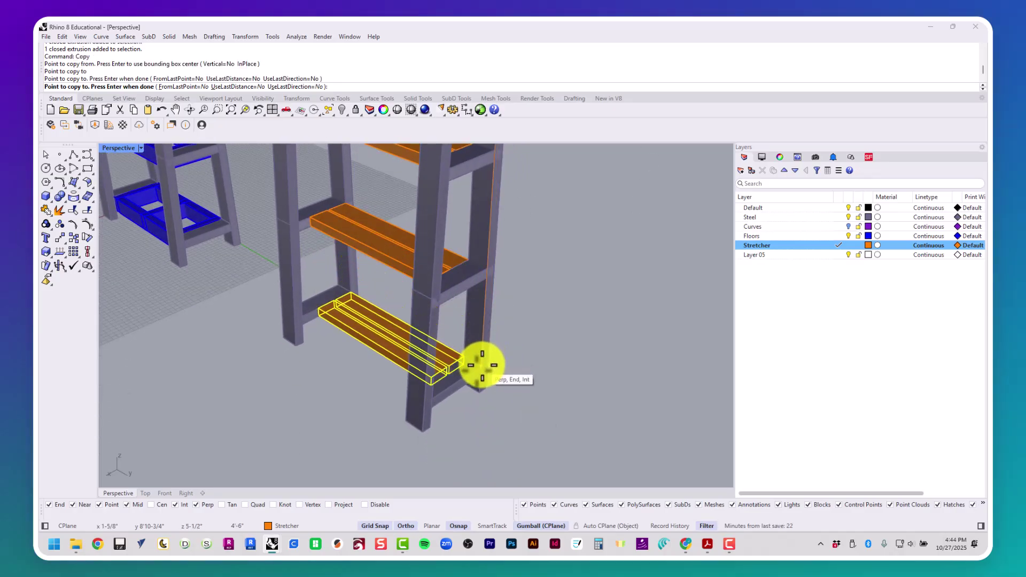
click(483, 366)
key(Escape)
key(Escape)
Step: Move the front stretcher on the bottom tier forward so its upper corner meets the front leg's inner edge
scroll(305, 331, up, 3)
scroll(368, 298, up, 4)
click(369, 301)
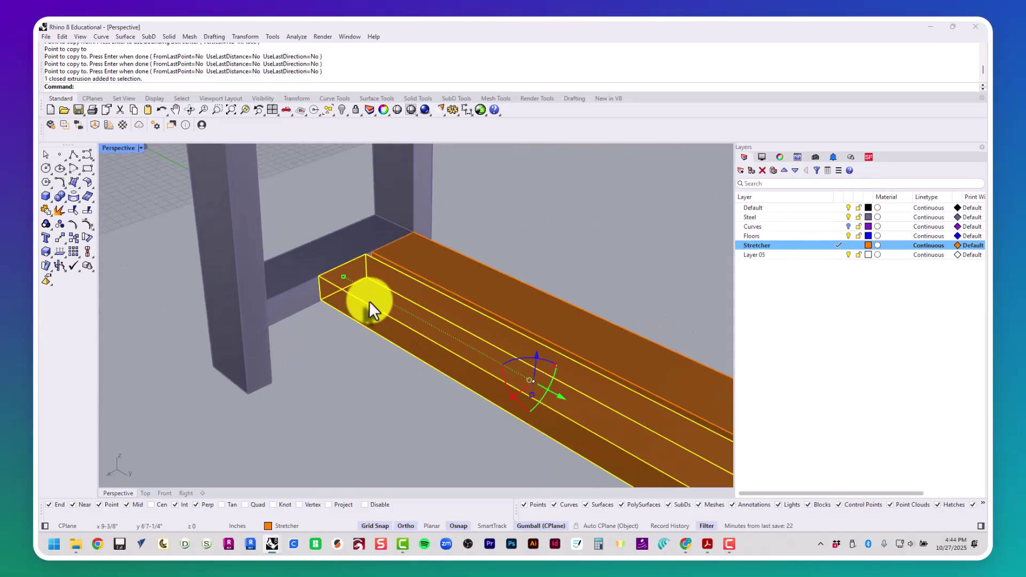
text(mn)
key(Escape)
text(m)
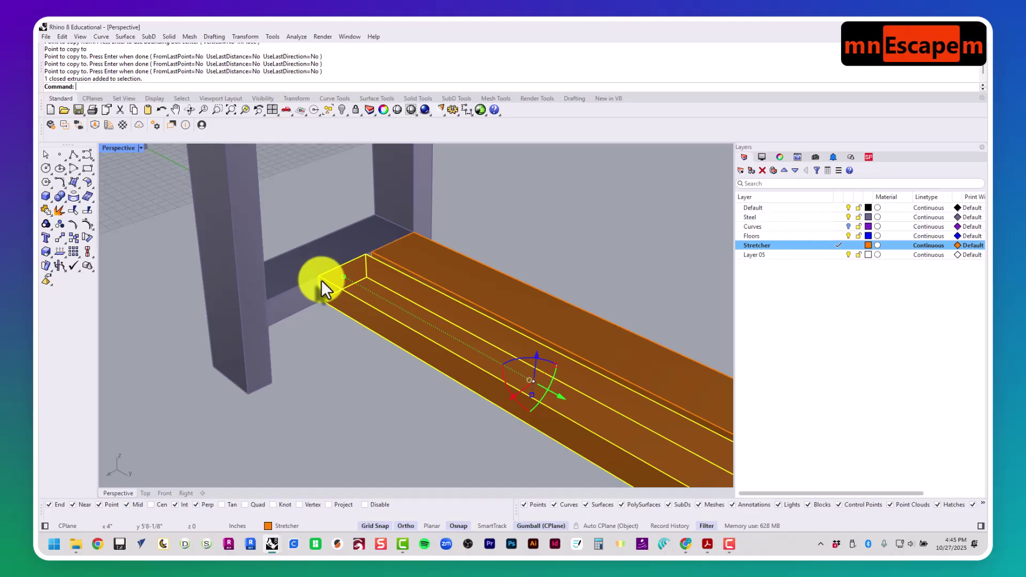
key(Return)
click(318, 275)
scroll(256, 304, down, 2)
key(Escape)
scroll(354, 385, down, 4)
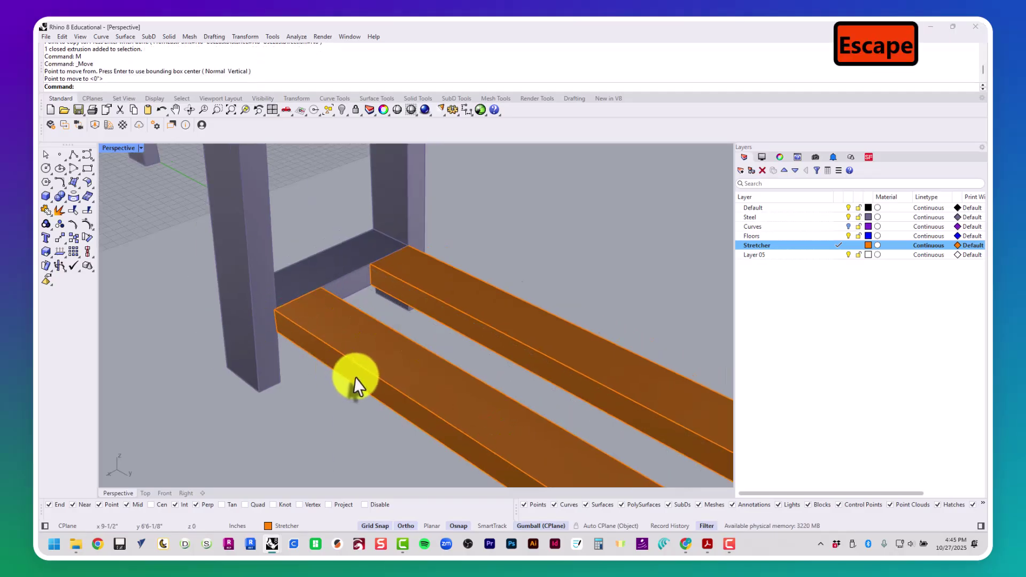
Step: Move the front stretcher on the second tier from the bottom forward so its upper corner meets the front leg
scroll(337, 219, up, 4)
click(349, 221)
text(m)
key(Return)
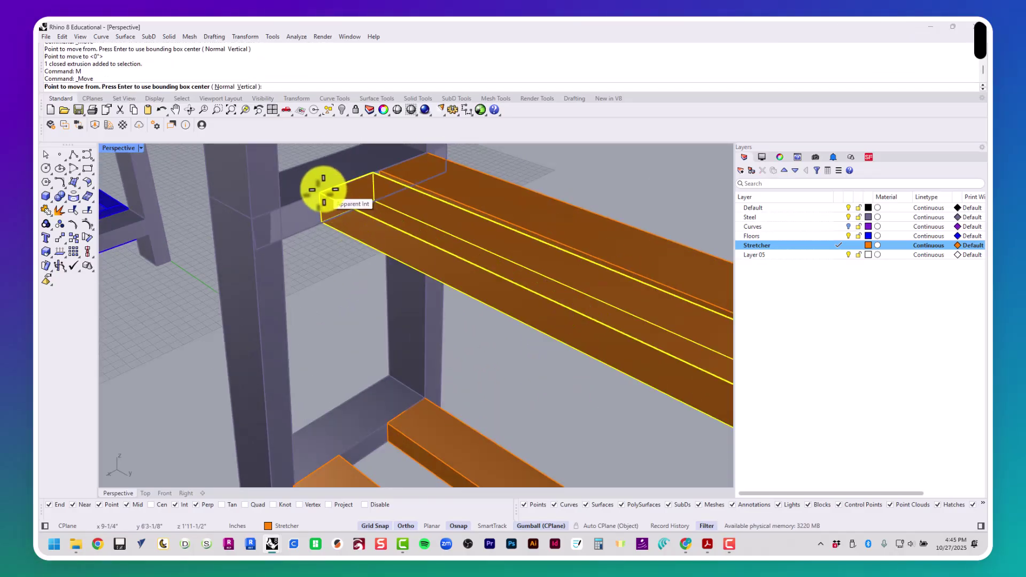
click(321, 191)
scroll(286, 201, down, 3)
key(Escape)
key(Escape)
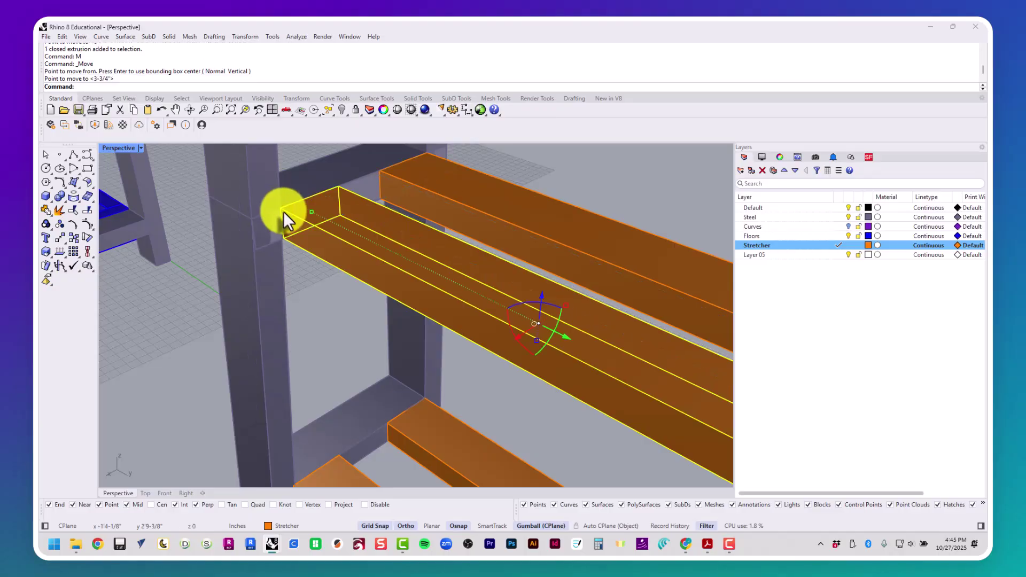
Step: Move the front stretcher on the third tier from the bottom forward to the front leg by its upper end corner
scroll(283, 210, down, 3)
scroll(287, 201, down, 3)
scroll(315, 202, up, 5)
click(342, 242)
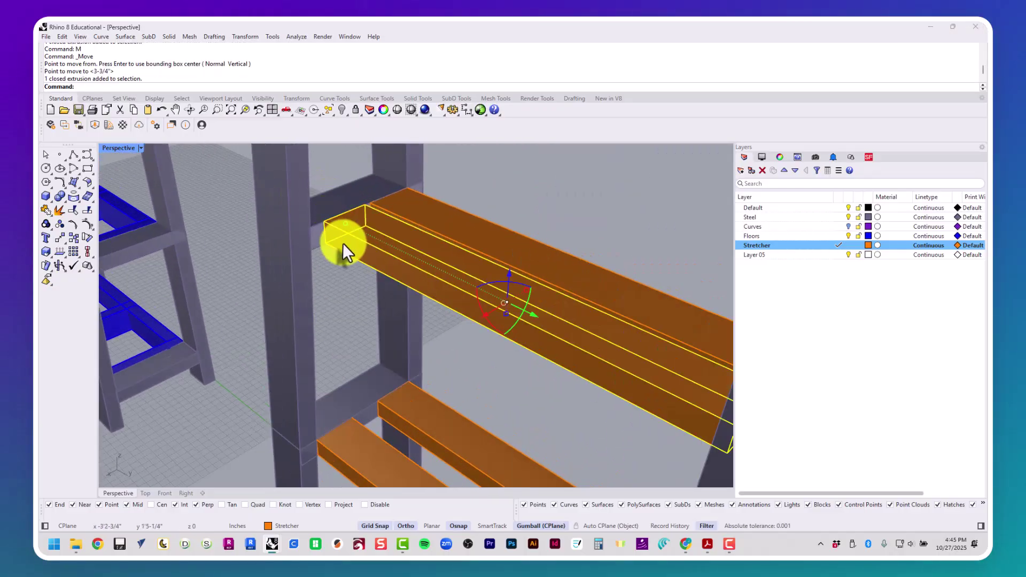
text(m)
key(Return)
click(321, 221)
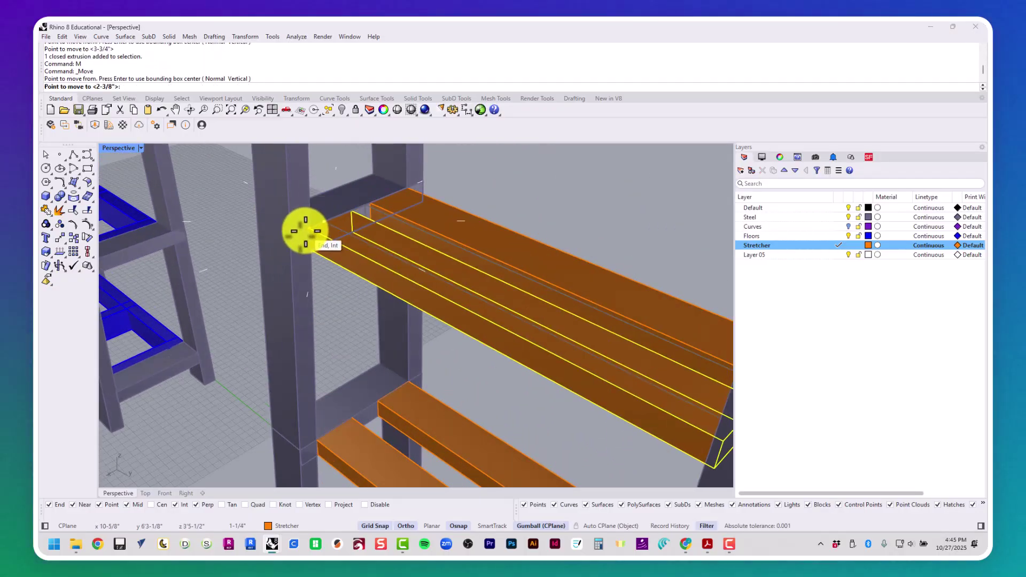
key(Escape)
key(Escape)
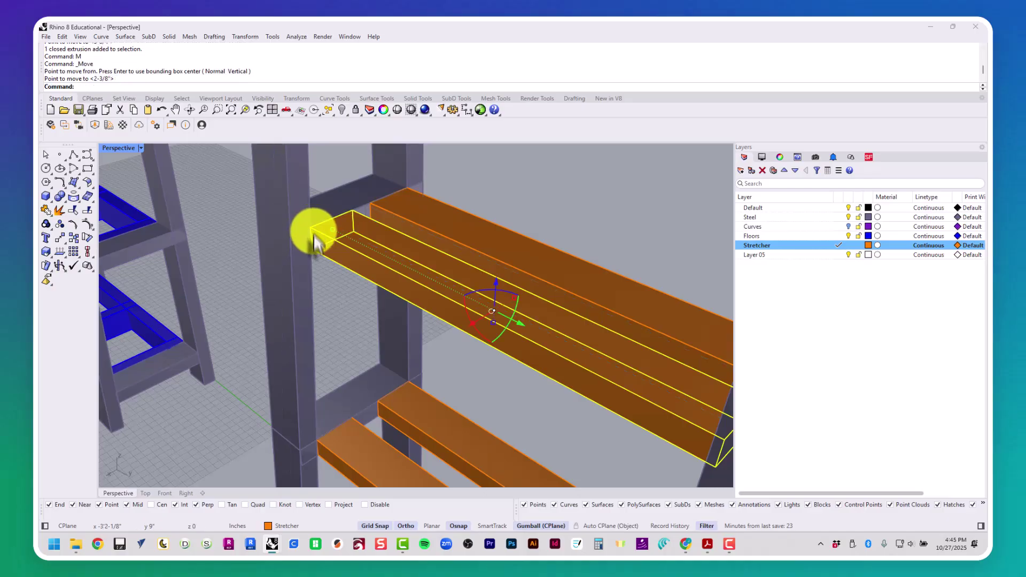
Step: Fine-tune the third-tier front stretcher by moving its upper end corner onto the front leg's edge
scroll(321, 271, down, 3)
scroll(310, 158, up, 2)
scroll(331, 233, up, 5)
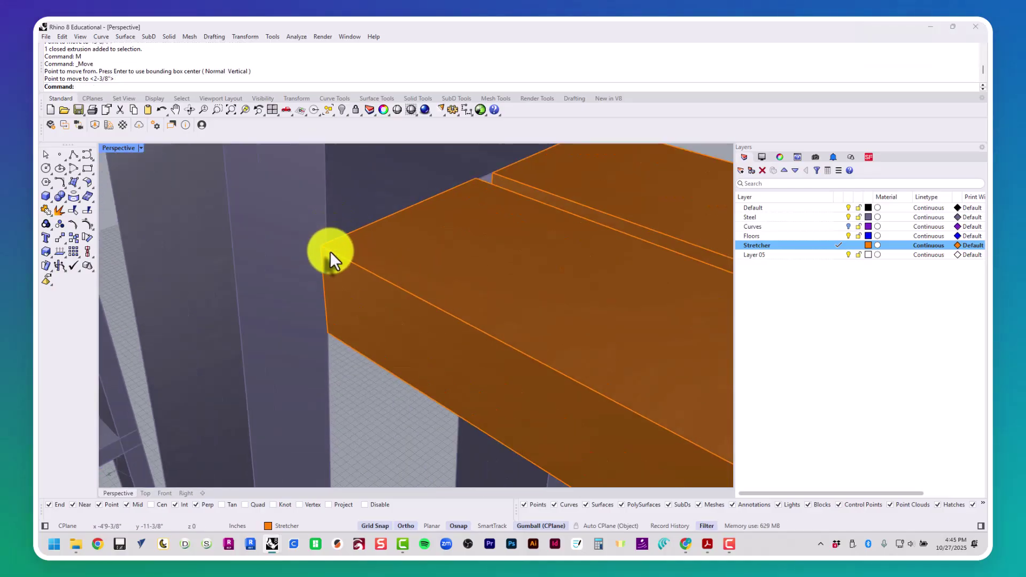
scroll(330, 251, down, 5)
scroll(349, 292, up, 3)
scroll(348, 293, up, 3)
click(343, 287)
text(M)
key(Return)
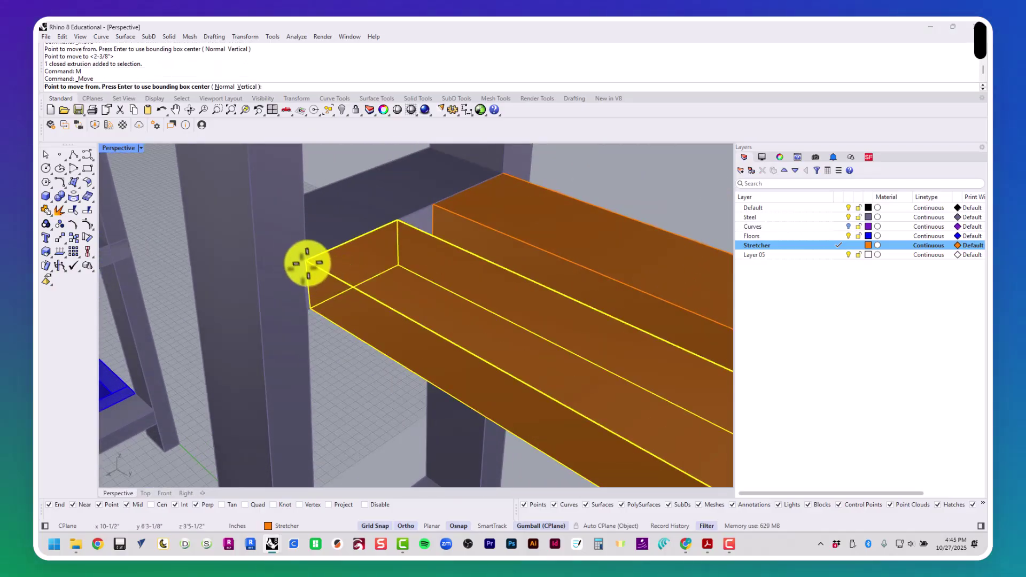
click(302, 262)
key(Escape)
scroll(321, 299, down, 3)
scroll(321, 364, up, 3)
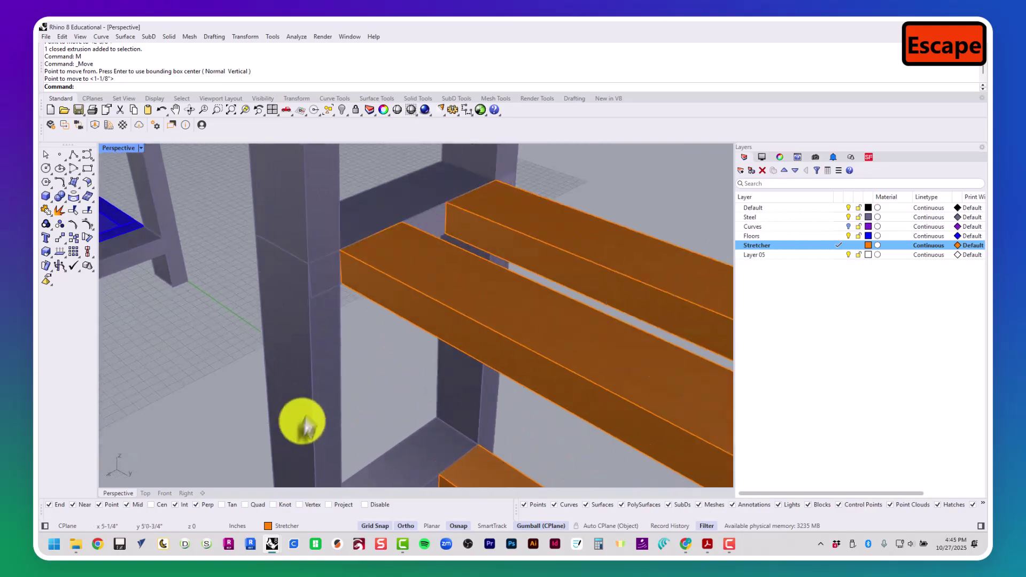
Step: Inspect how the front stretchers meet the front leg on each tier and review the whole second shelving frame
click(364, 293)
scroll(341, 252, down, 5)
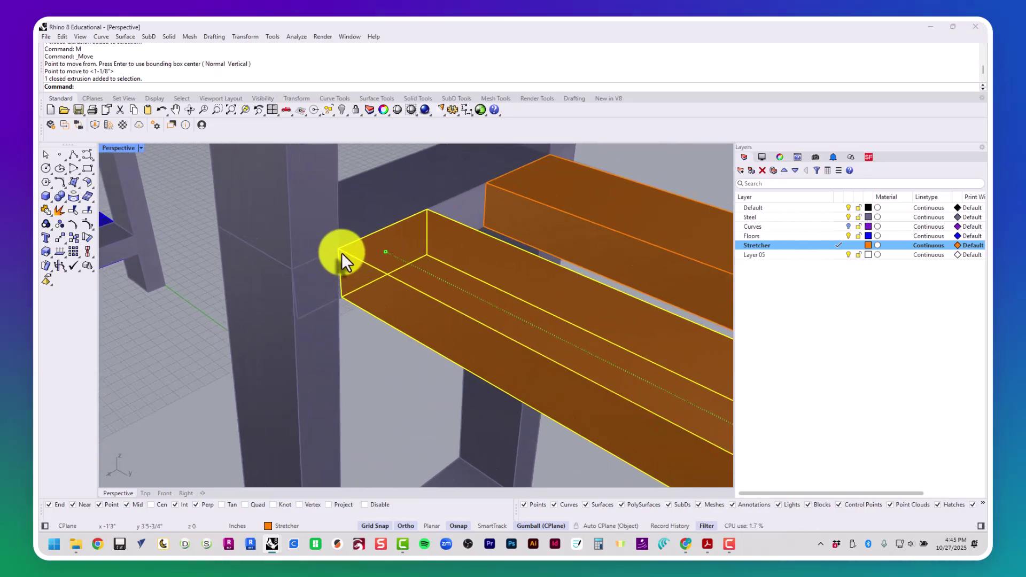
scroll(345, 337, up, 2)
key(Escape)
key(Escape)
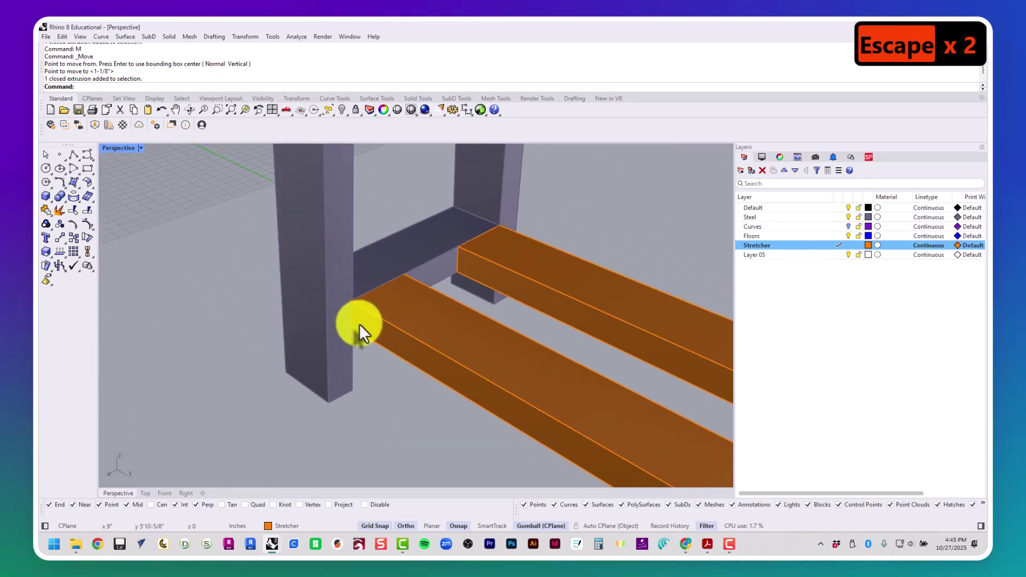
scroll(369, 353, down, 8)
right_drag(370, 385, 409, 381)
scroll(409, 380, up, 5)
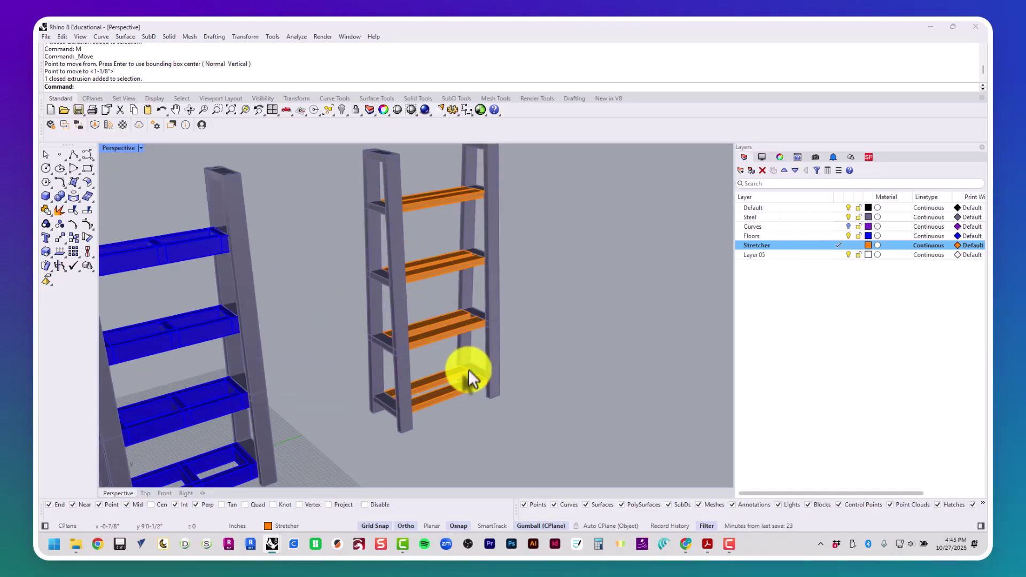
scroll(473, 353, down, 2)
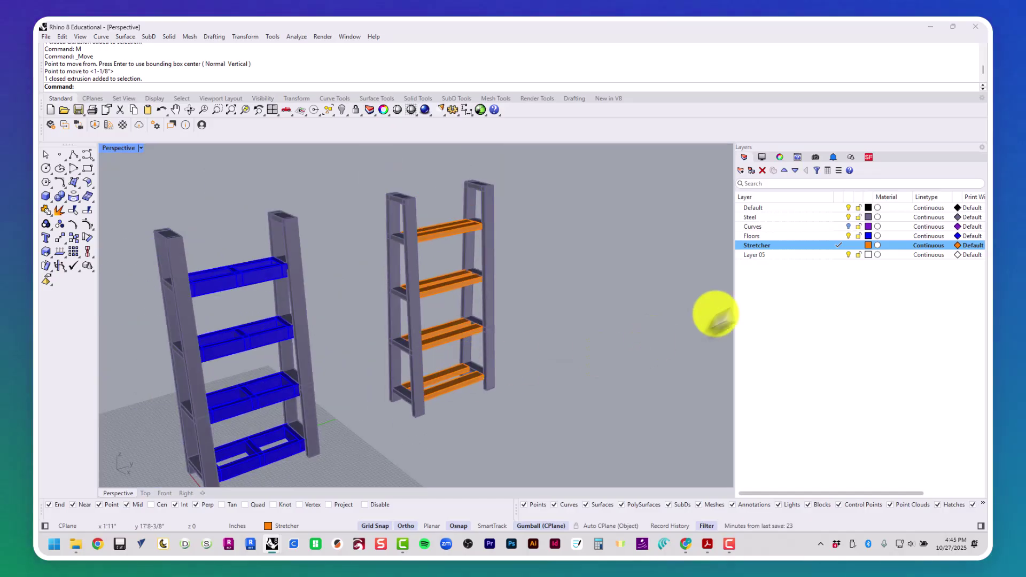
Step: Set up Layer 05 as the current layer, named Plywood and coloured tan
click(764, 256)
click(765, 255)
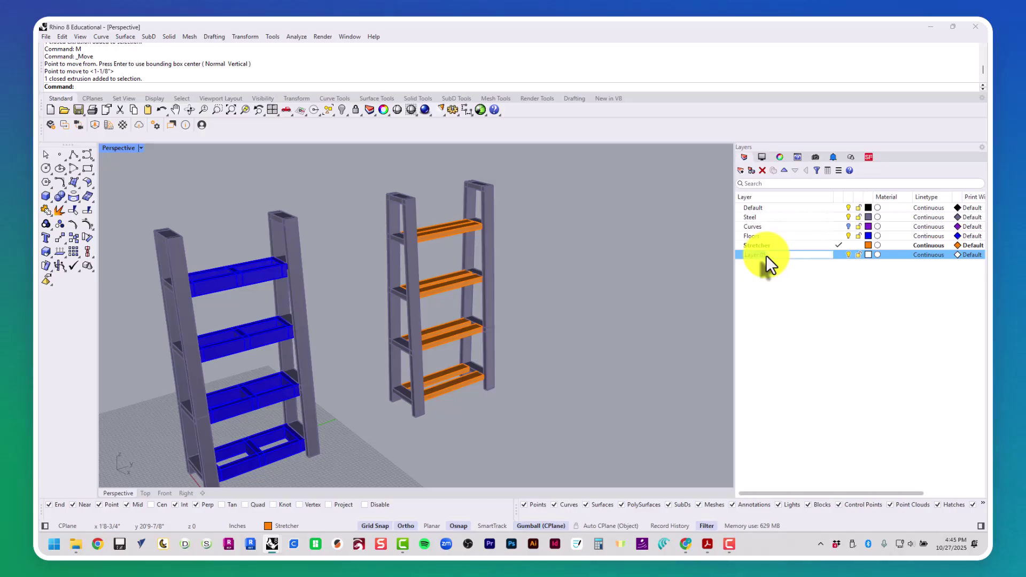
text(Plywood)
key(Return)
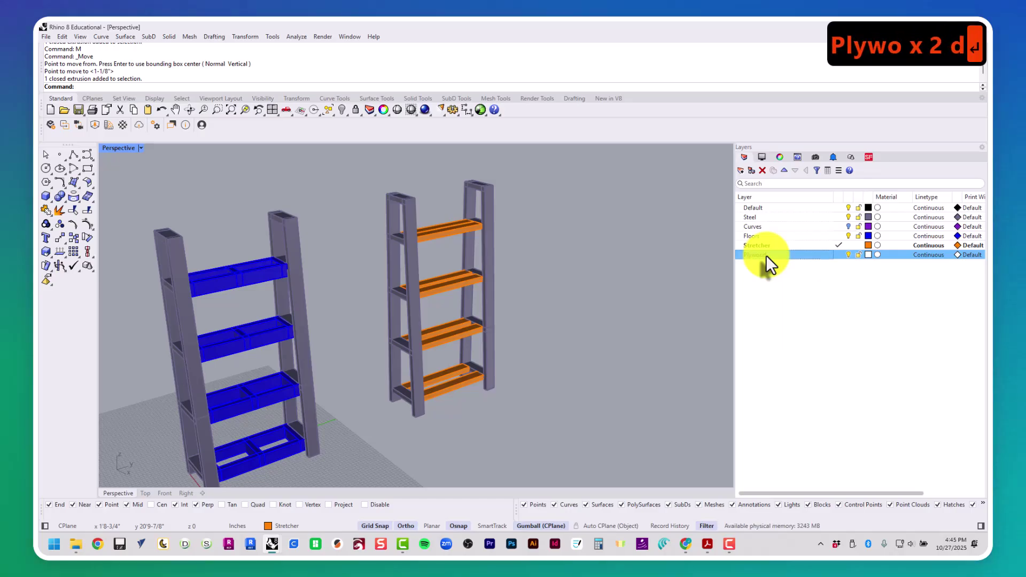
click(841, 254)
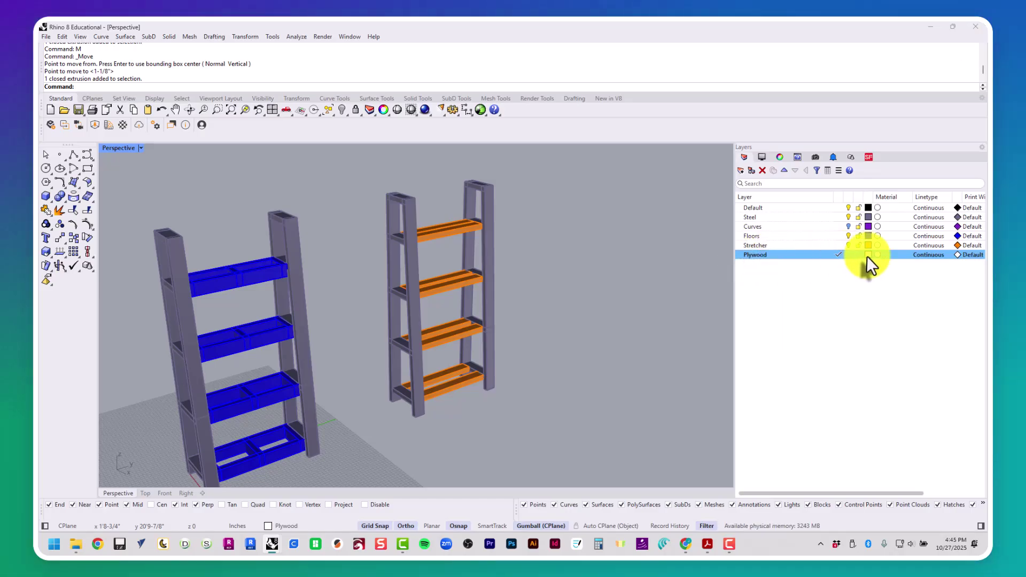
click(868, 254)
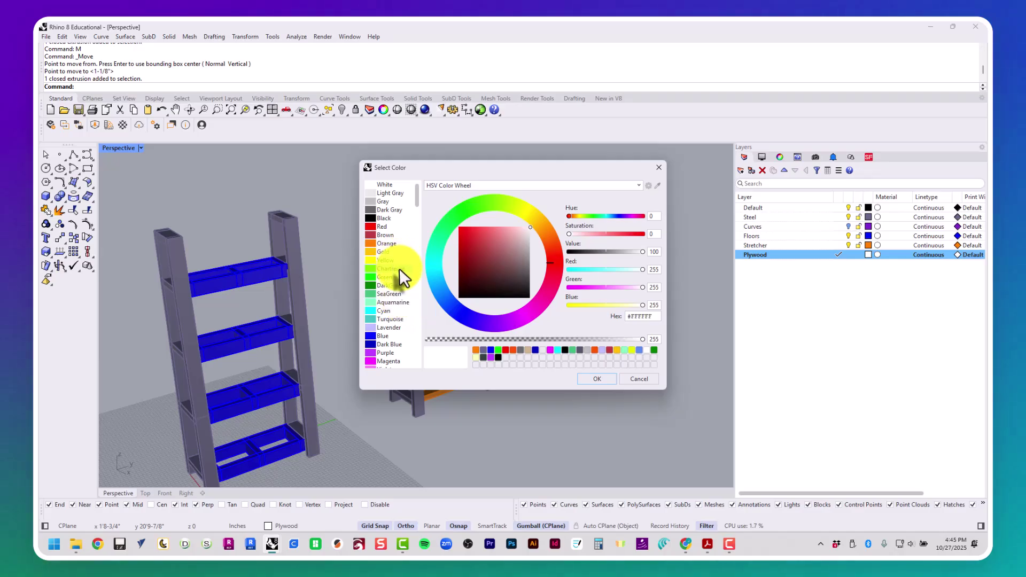
double_click(532, 350)
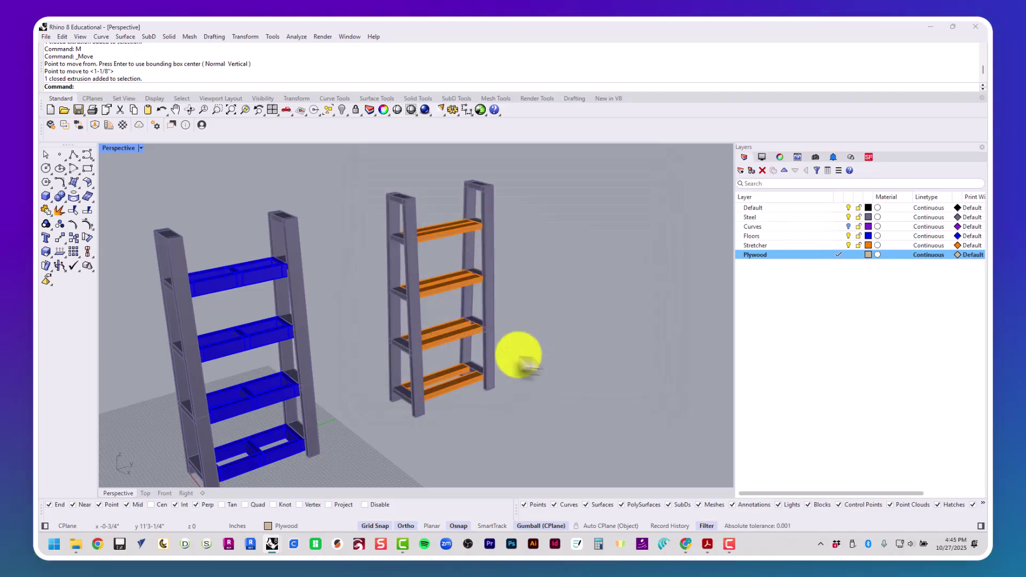
Step: Start a three-point box along the top rear edge spanning both side frames, with a 1/4" thickness behind the legs
right_drag(515, 355, 195, 276)
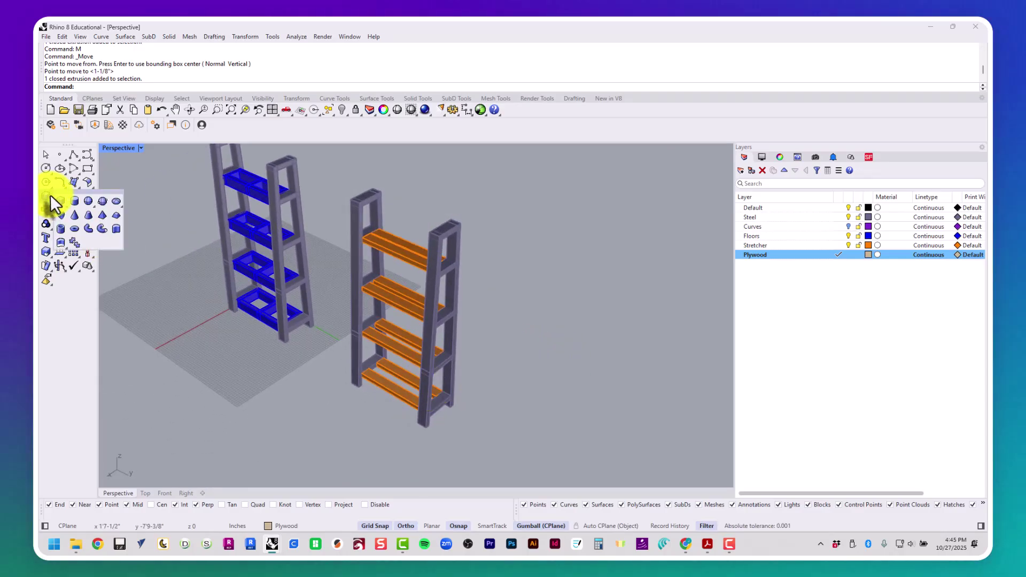
click(65, 232)
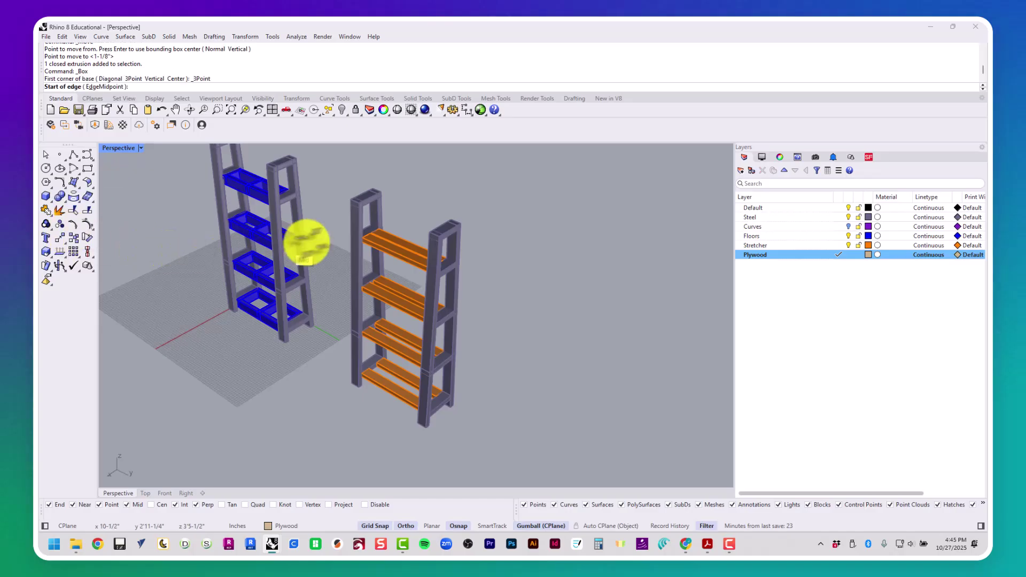
scroll(332, 230, up, 5)
right_drag(518, 251, 409, 183)
click(400, 191)
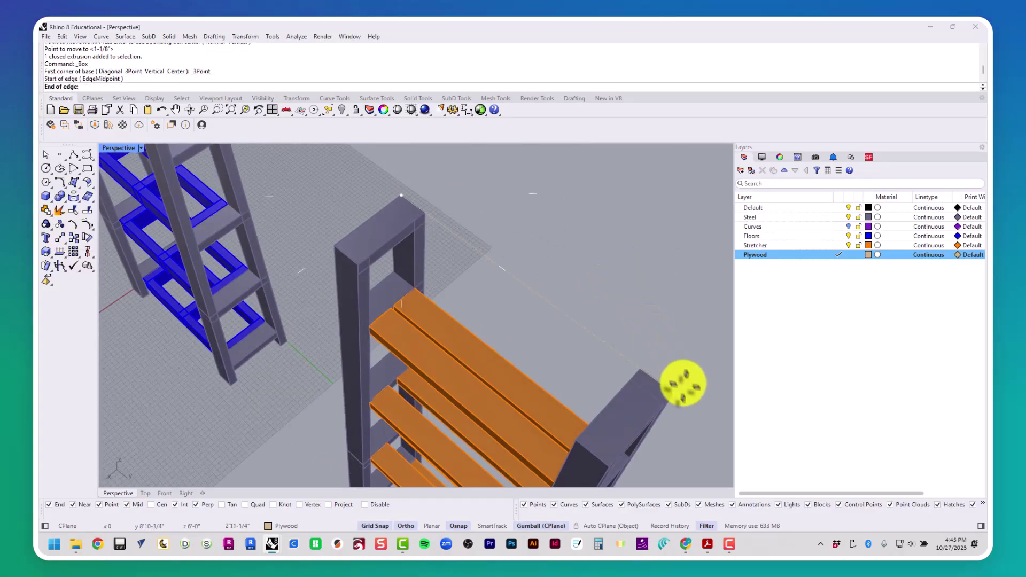
click(679, 394)
scroll(668, 385, down, 3)
right_drag(668, 385, 400, 263)
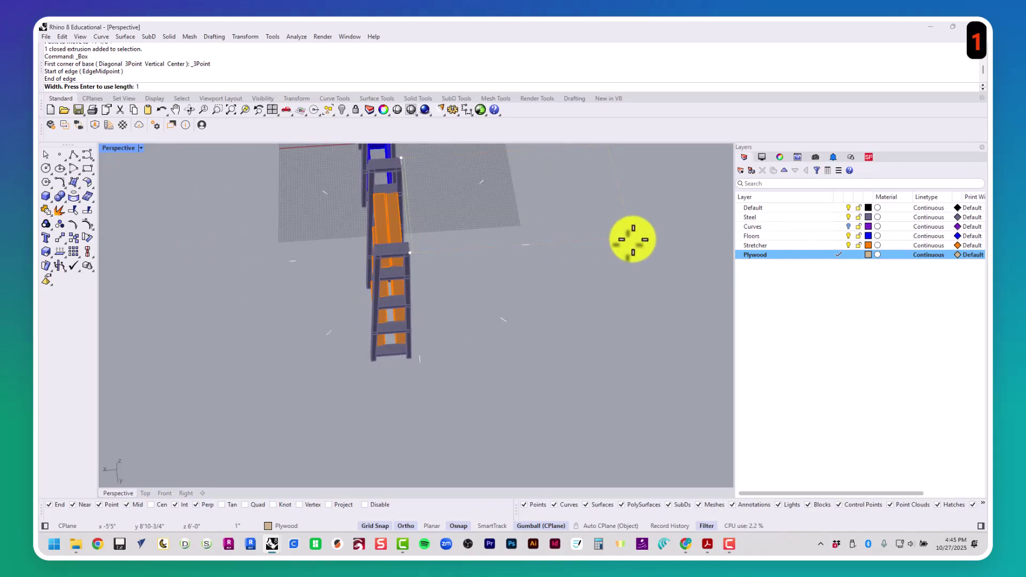
key(Return)
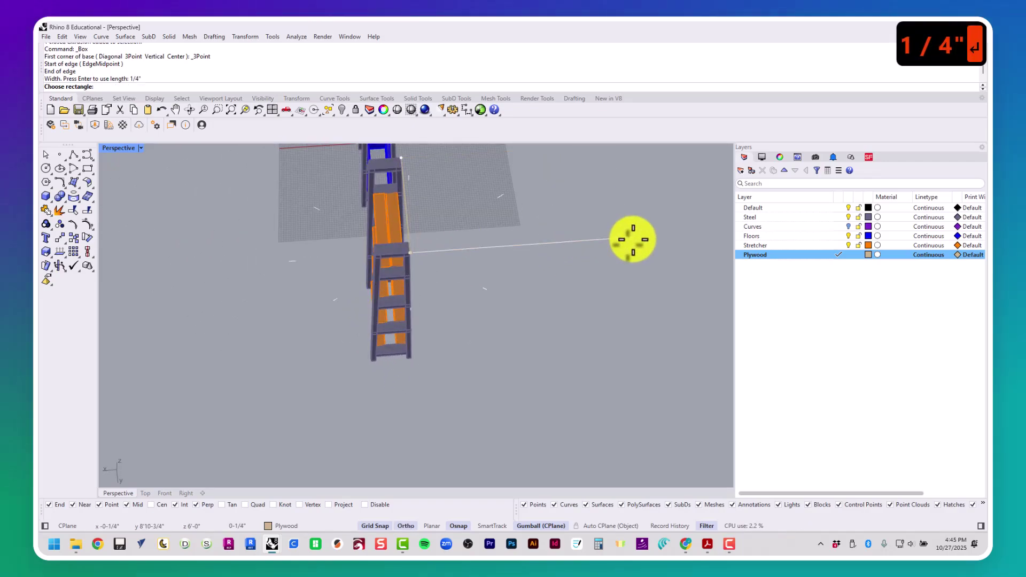
click(632, 238)
Step: Extend the plywood back panel's height down to the lower edge of the side frame's bottom crossbar
right_drag(556, 337, 524, 328)
scroll(400, 366, up, 14)
scroll(487, 368, down, 4)
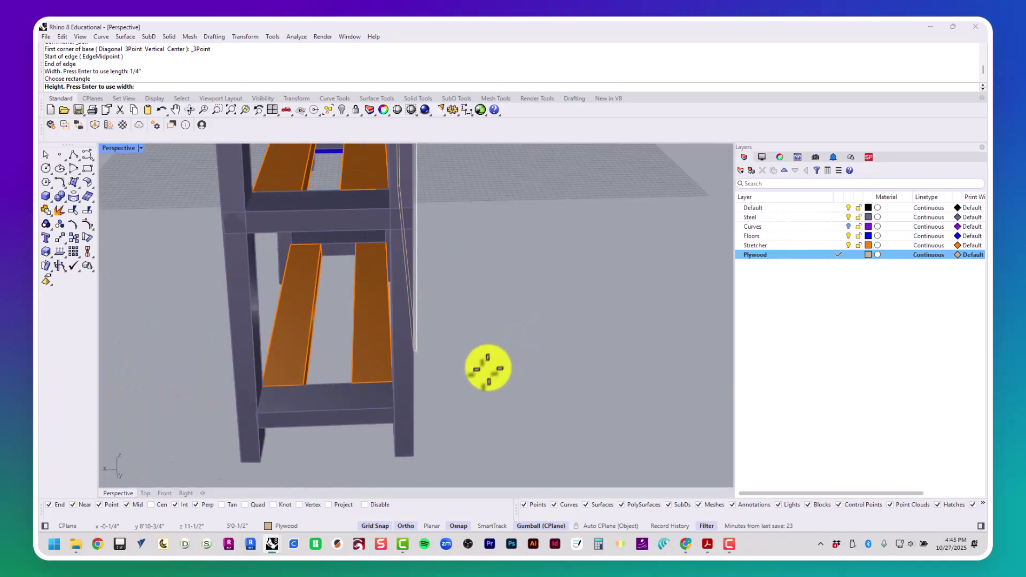
right_drag(488, 367, 529, 293)
right_drag(520, 385, 467, 417)
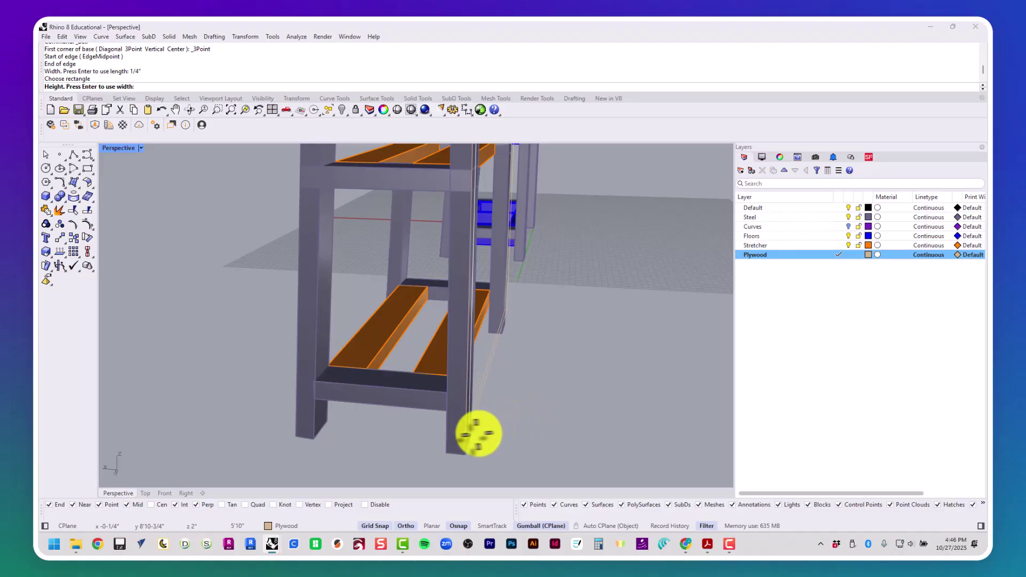
click(445, 414)
scroll(446, 410, down, 6)
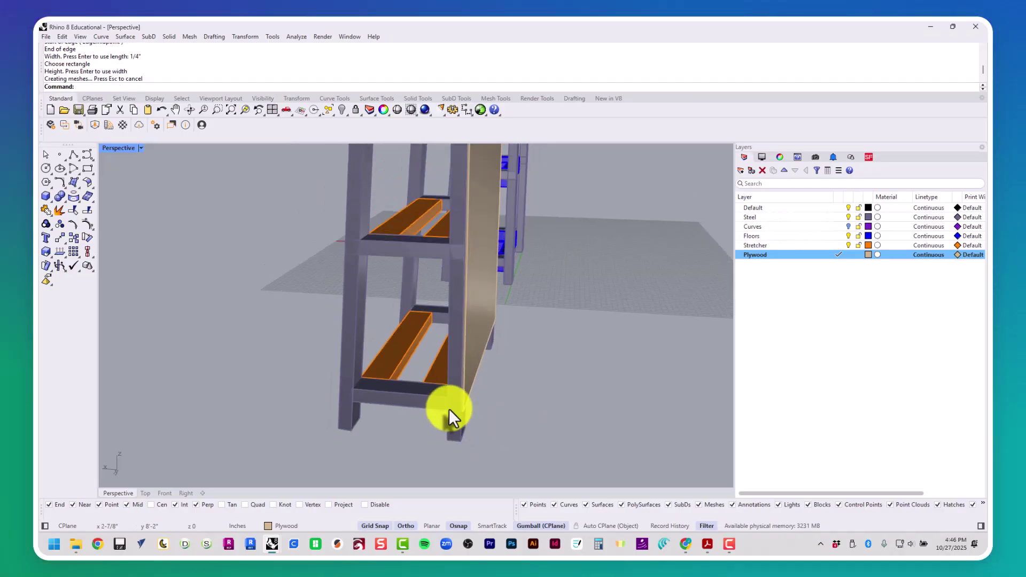
right_drag(449, 405, 554, 415)
scroll(316, 197, up, 8)
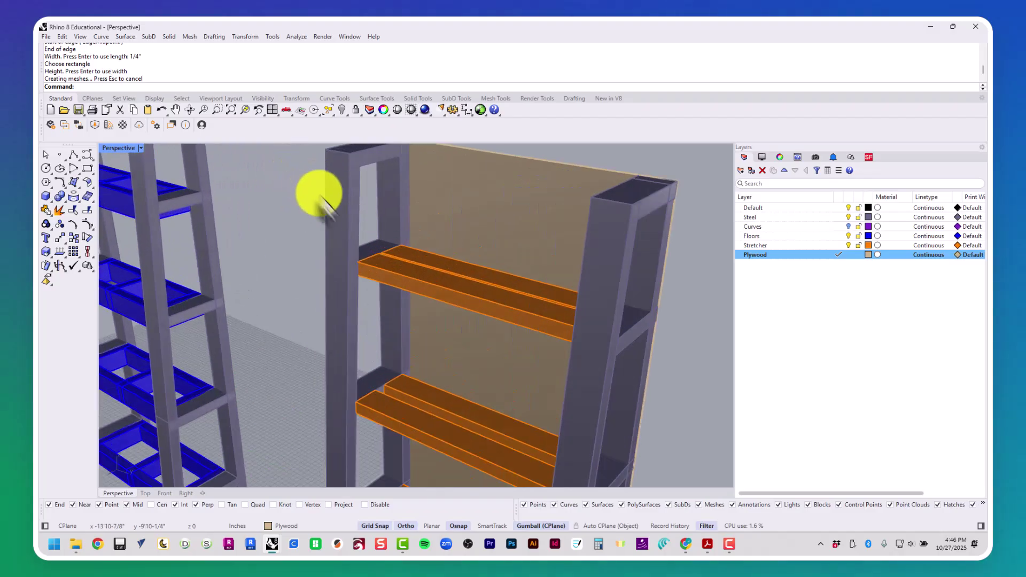
Step: Start a three-point box on the topmost stretchers, defining its base edge along the plywood back between the two side frames
right_drag(437, 285, 526, 278)
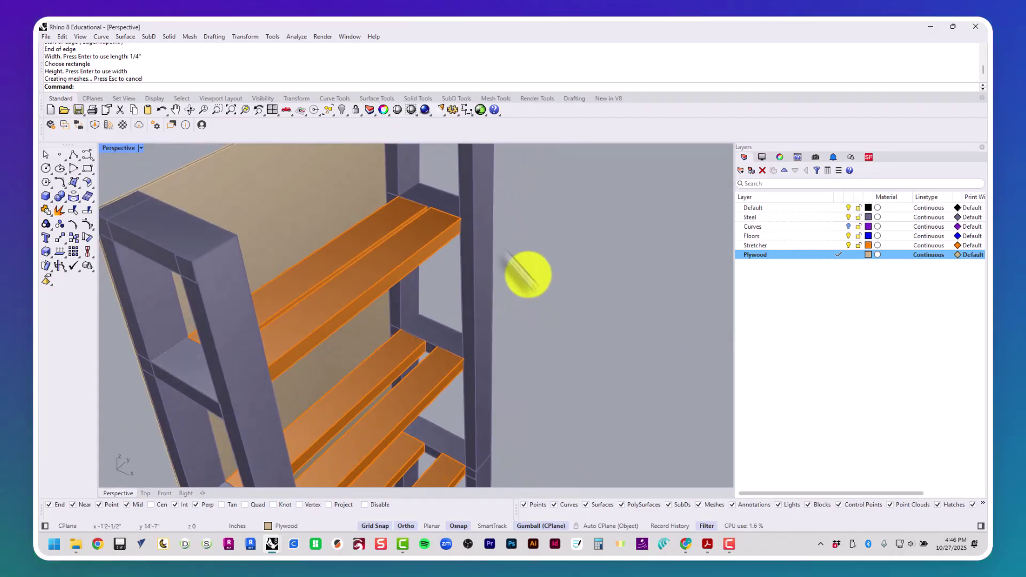
scroll(379, 183, up, 6)
right_click(386, 190)
click(396, 205)
scroll(394, 206, down, 4)
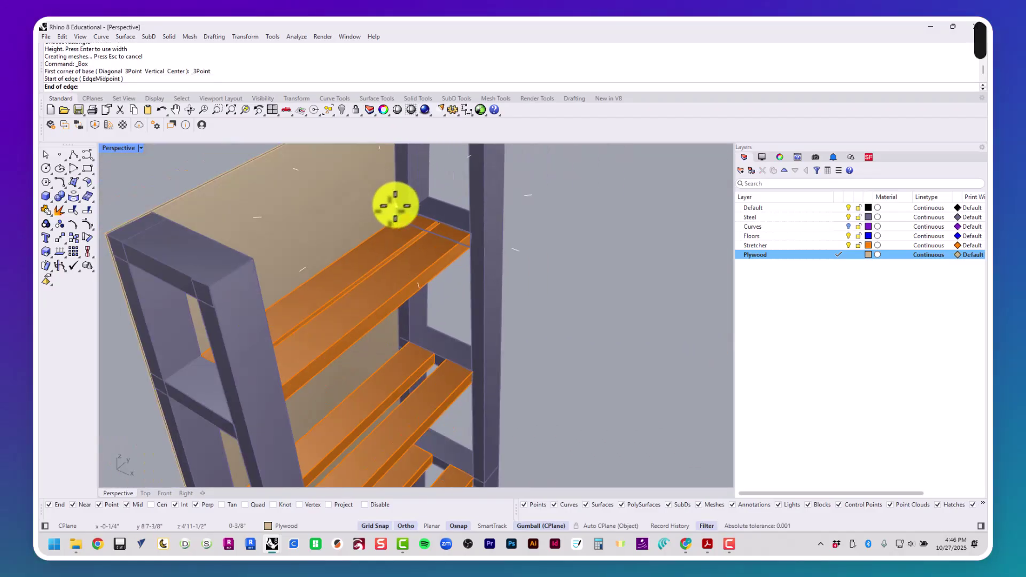
mouse_move(394, 206)
right_down()
mouse_move(280, 213)
mouse_move(214, 204)
mouse_move(376, 213)
right_up()
scroll(411, 216, up, 3)
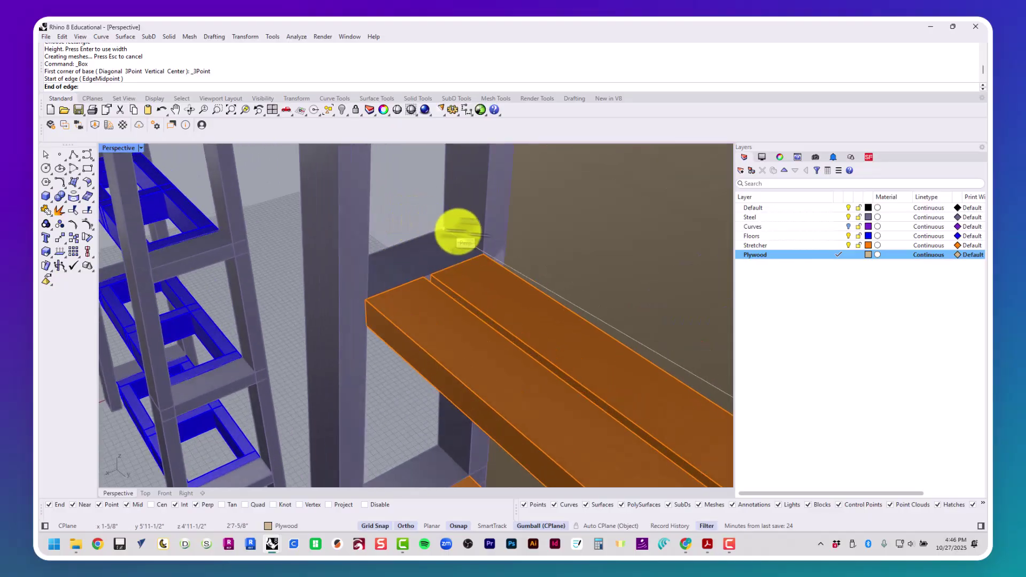
click(508, 243)
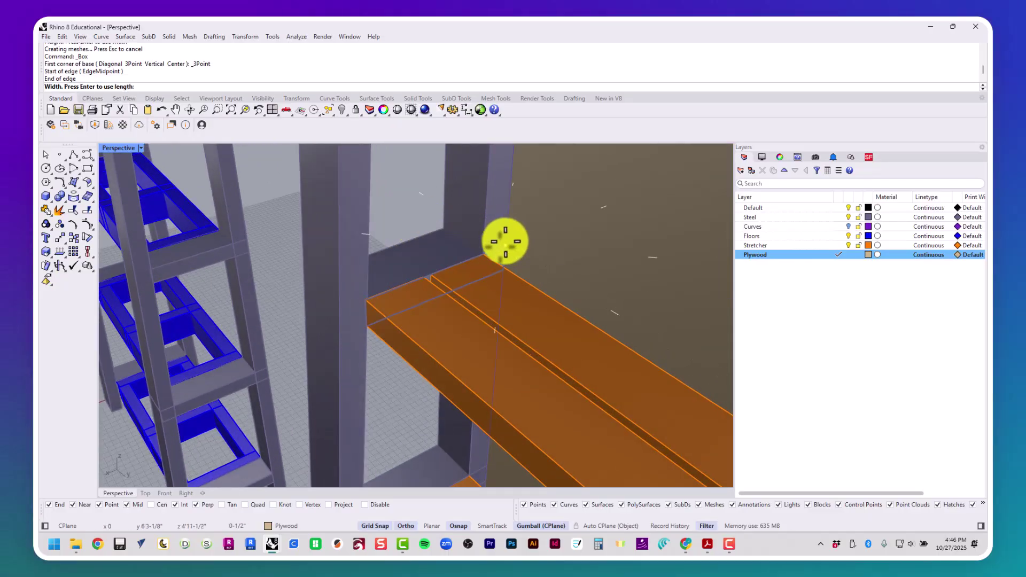
Step: Complete the top plywood shelf with a depth of 11-7/8 inches toward the front and a thickness of 0.5 inch
scroll(507, 242, down, 3)
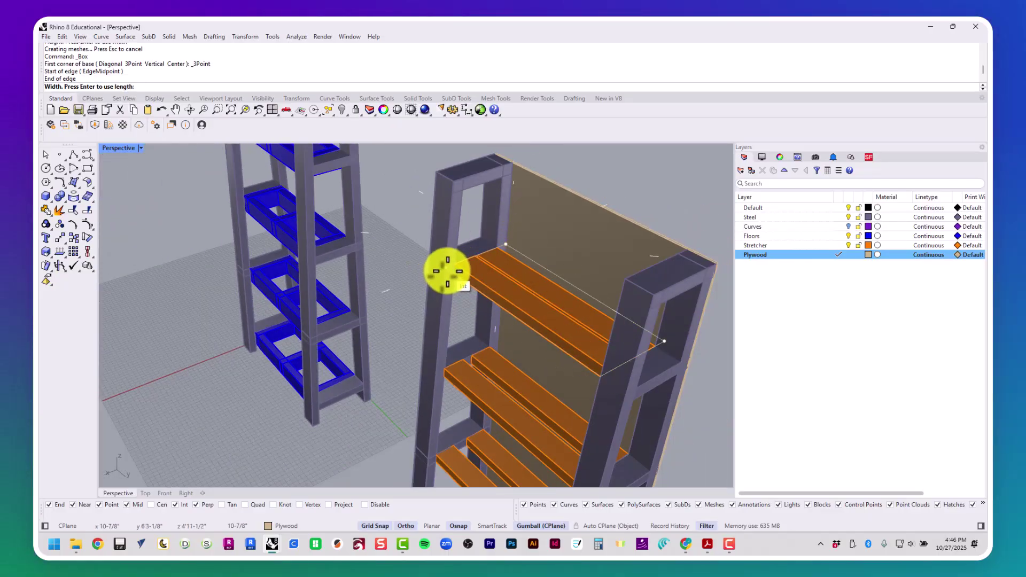
scroll(446, 267, up, 3)
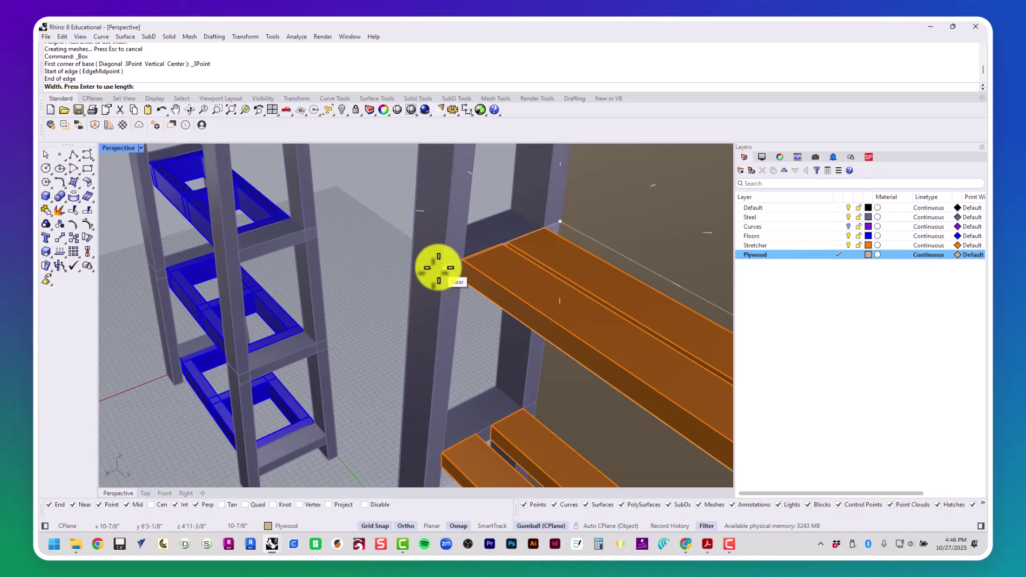
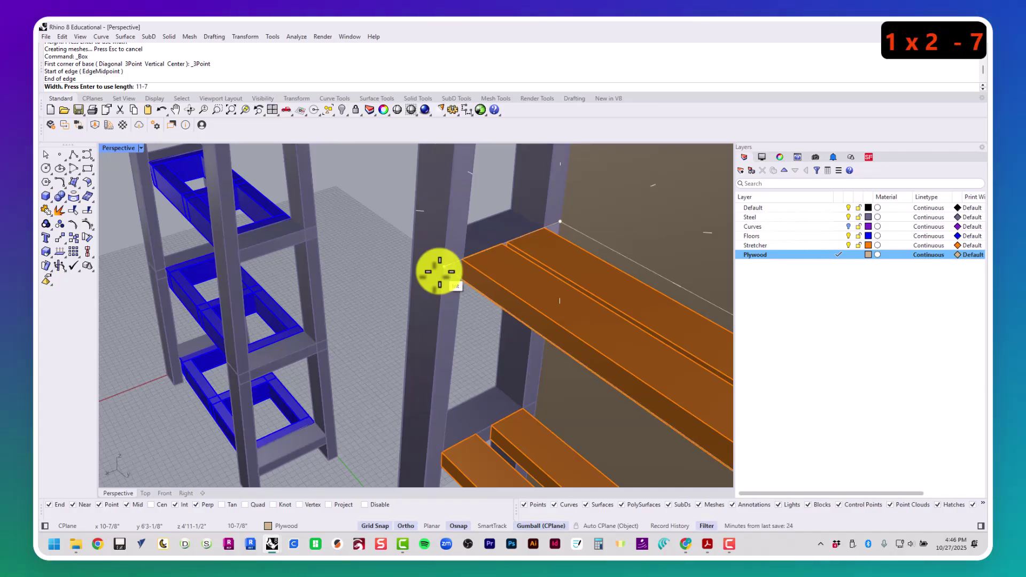
key(Return)
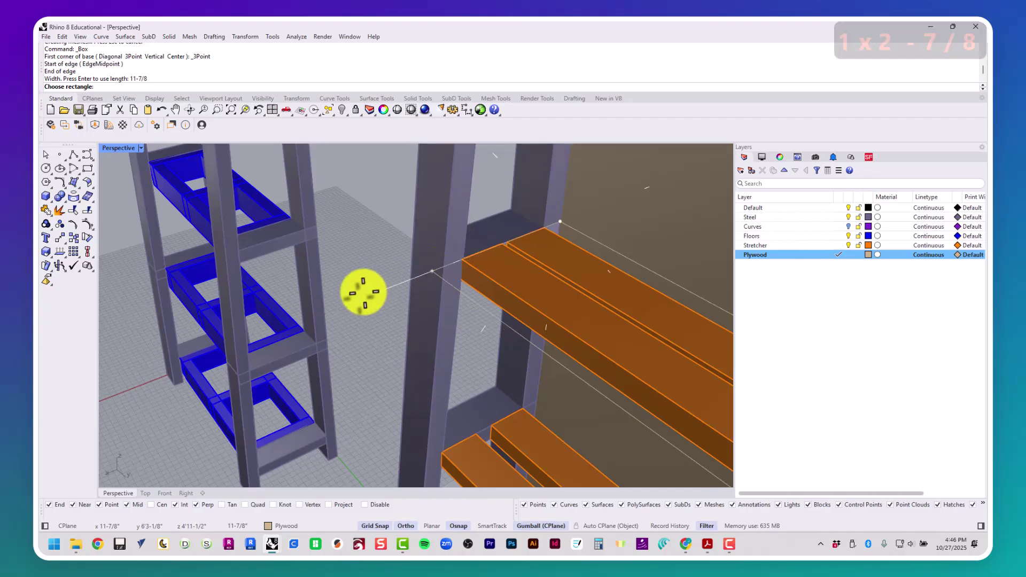
click(375, 283)
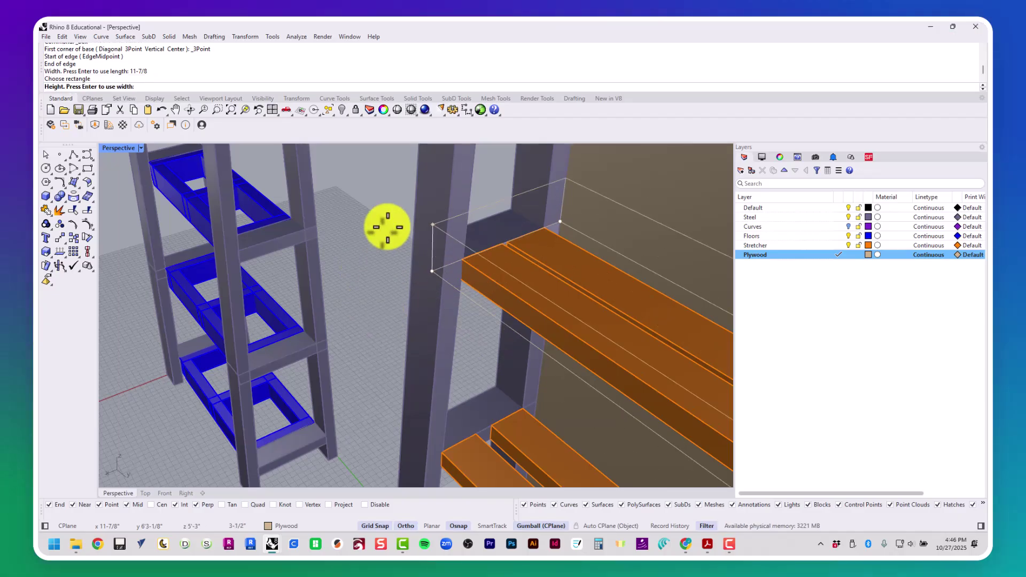
text(.5)
key(Return)
scroll(388, 227, down, 5)
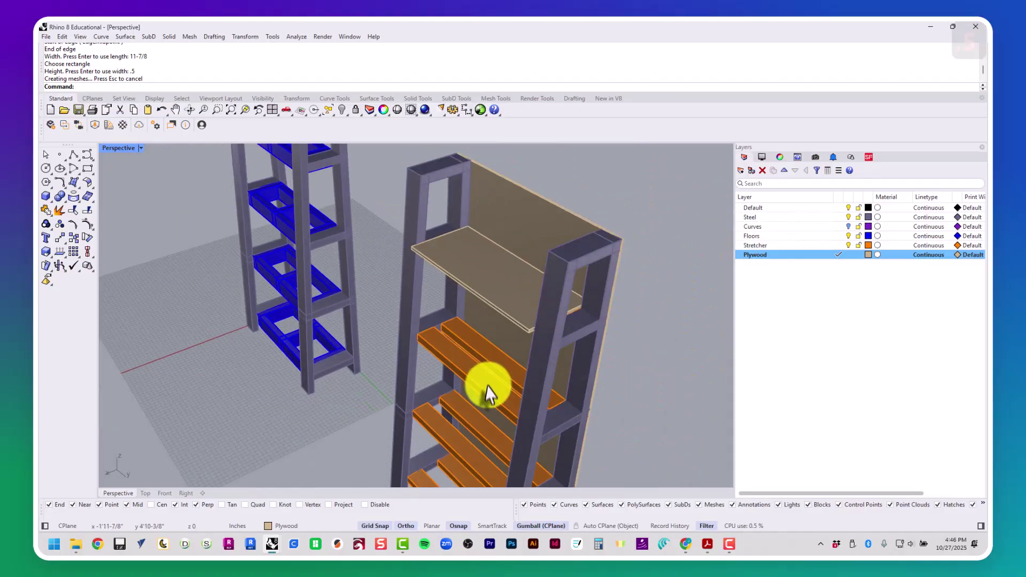
Step: Copy the top plywood shelf down onto the three lower shelf levels, using matching points on the side frame's crossbars
right_drag(485, 393, 512, 342)
click(463, 202)
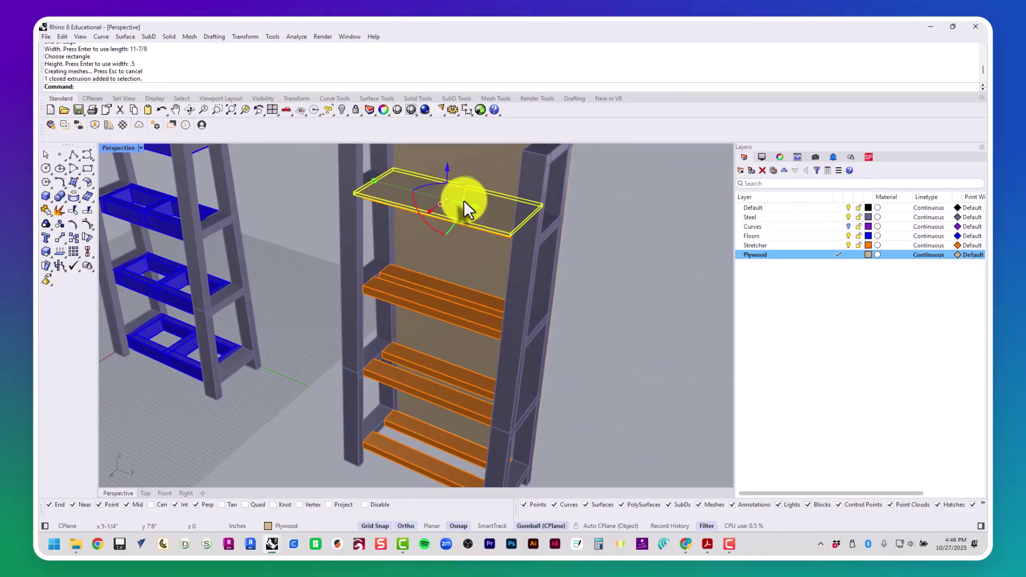
right_drag(441, 298, 426, 281)
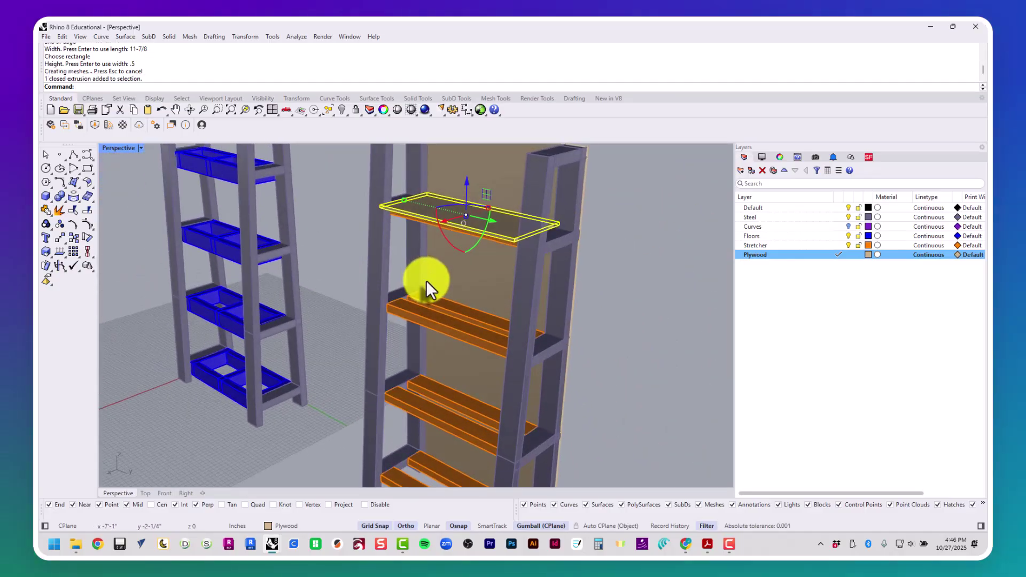
text(copy)
key(Return)
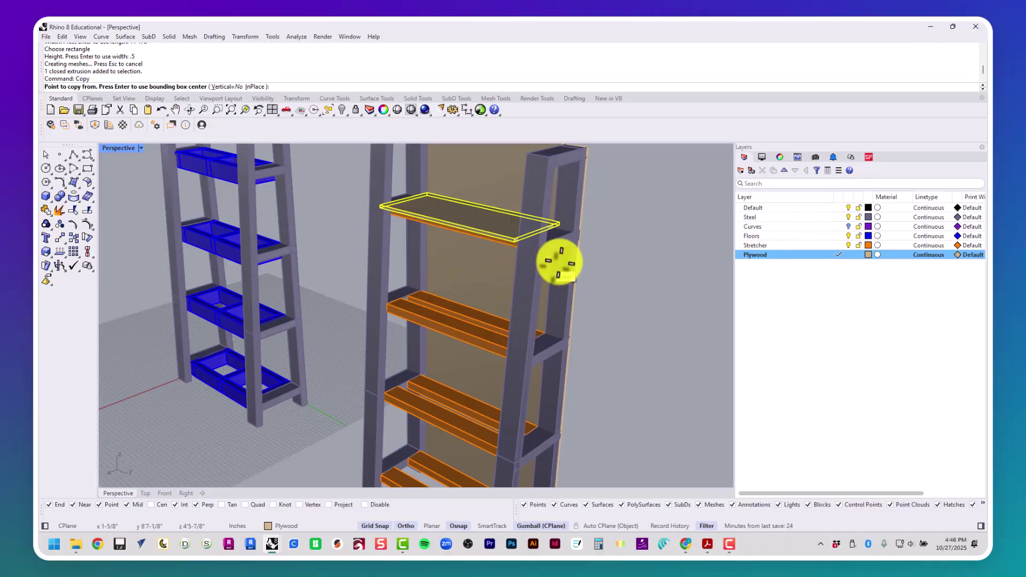
click(570, 245)
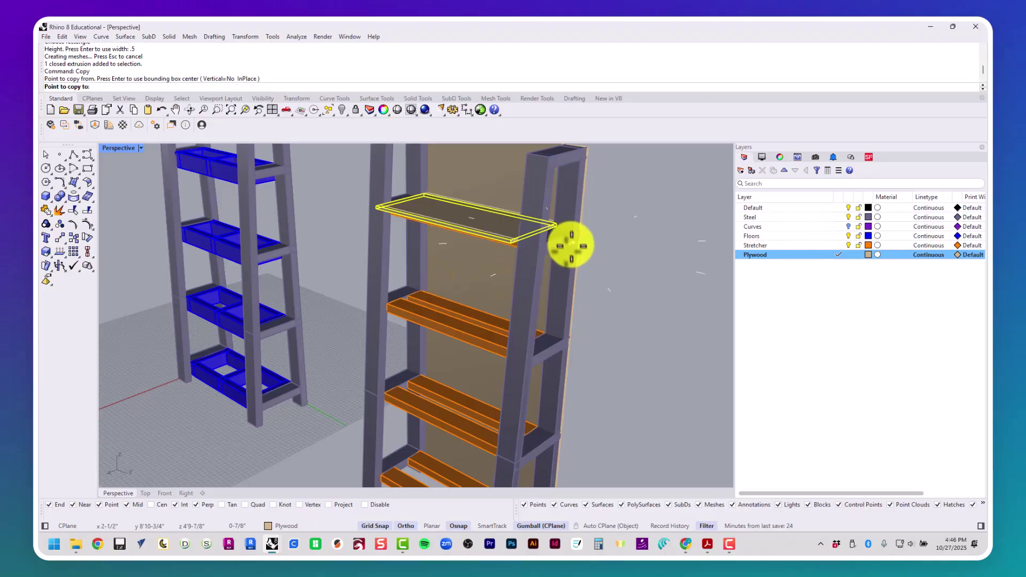
click(561, 350)
shift+right_drag(557, 405, 534, 319)
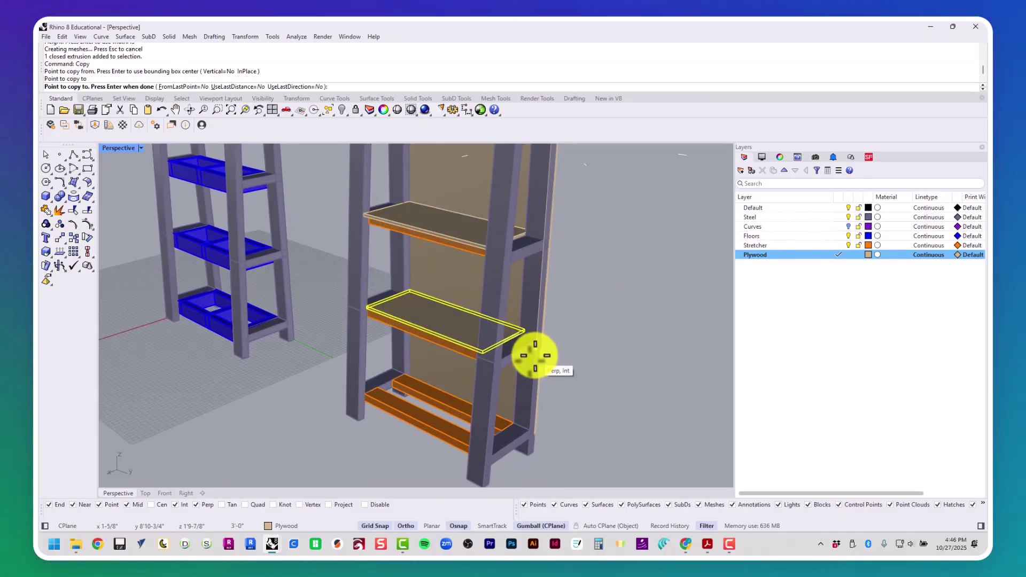
click(537, 350)
click(531, 445)
key(Escape)
key(Escape)
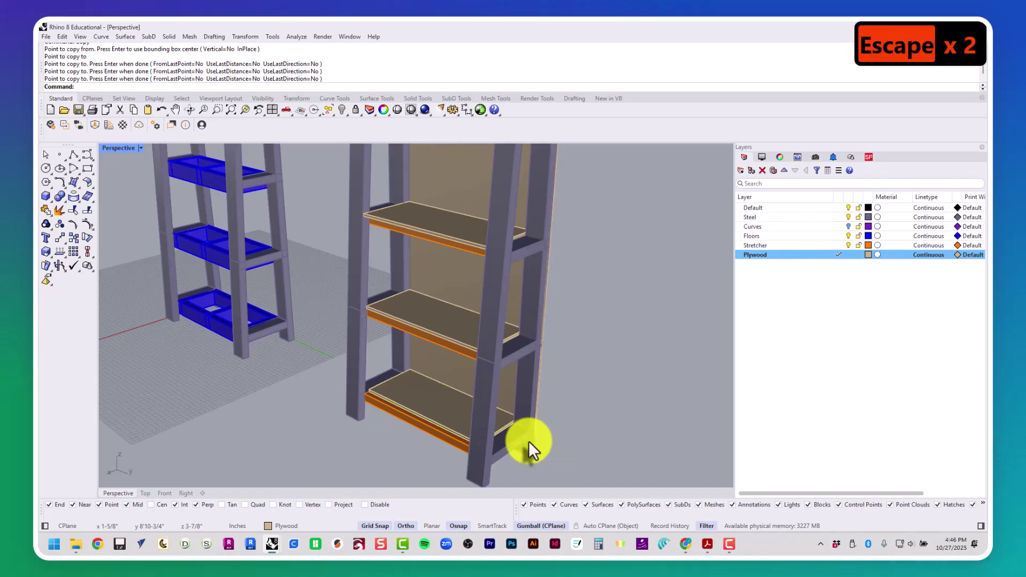
Step: Extend the second plywood shelf from the top with Scale1D from its back corner to a depth of 13-1/8 inches
scroll(510, 358, down, 5)
scroll(470, 321, up, 8)
click(470, 311)
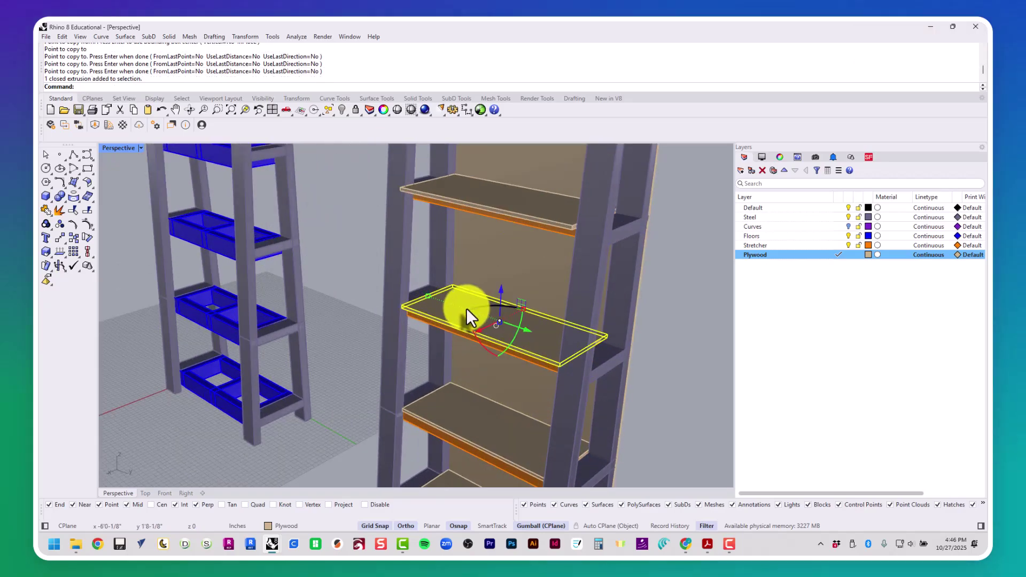
text(scale1D)
key(Return)
scroll(411, 320, up, 8)
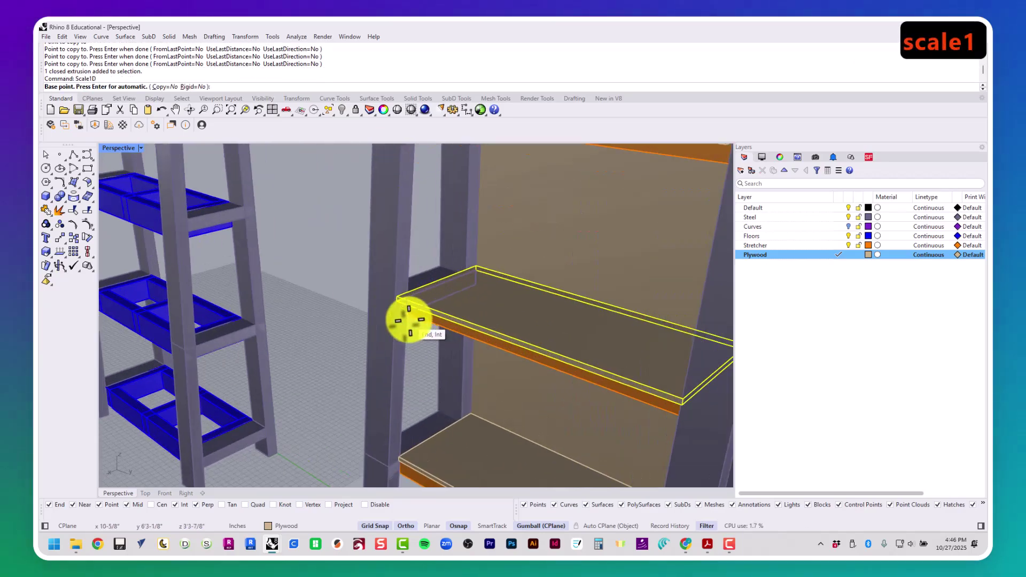
click(503, 234)
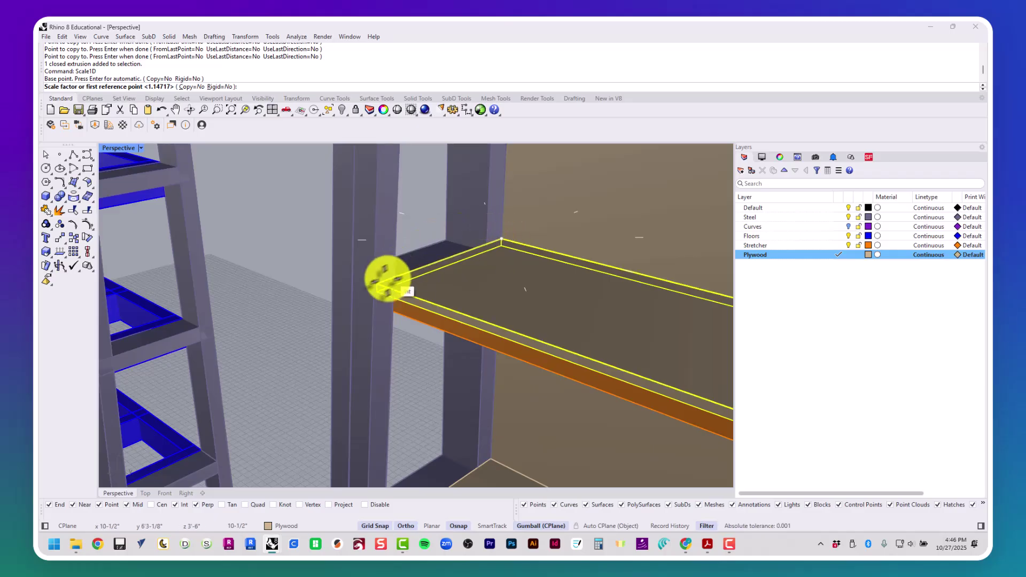
click(375, 286)
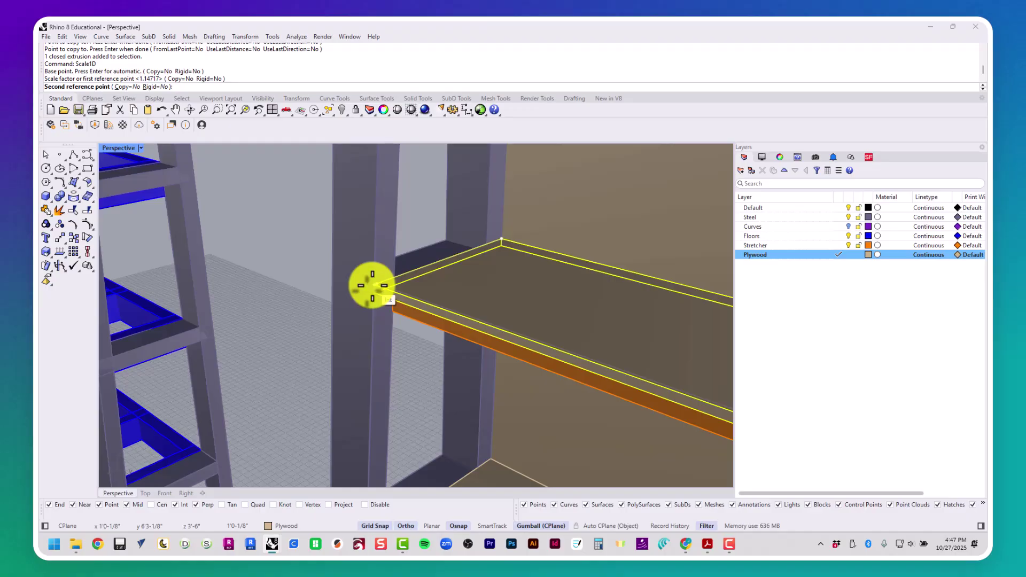
text(13-1/8)
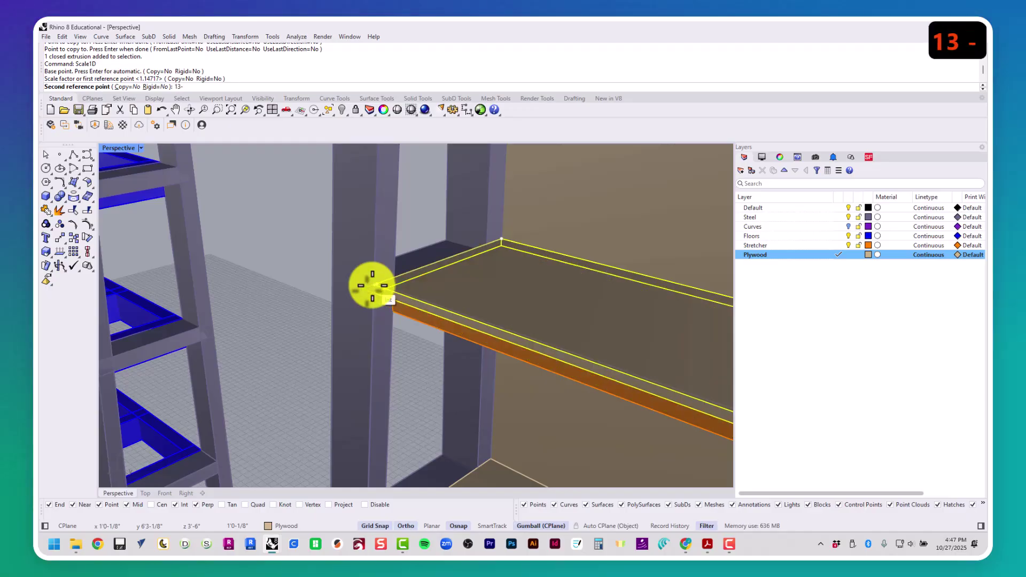
key(Return)
key(Escape)
key(Escape)
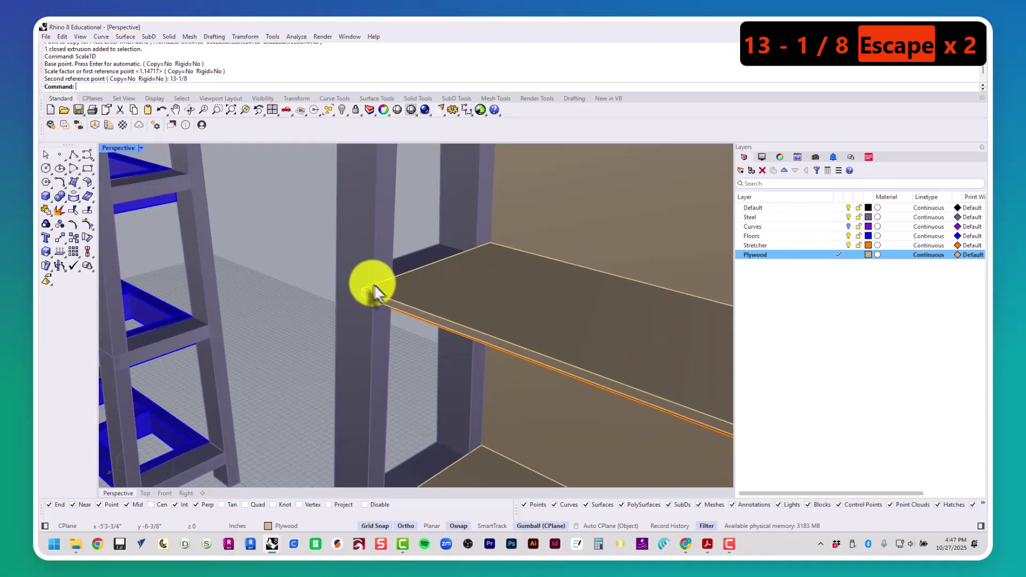
Step: Stretch the third plywood shelf from the top with Scale1D from its back corner to a depth of 14-3/8 inches
scroll(428, 398, down, 5)
scroll(403, 354, up, 5)
click(414, 335)
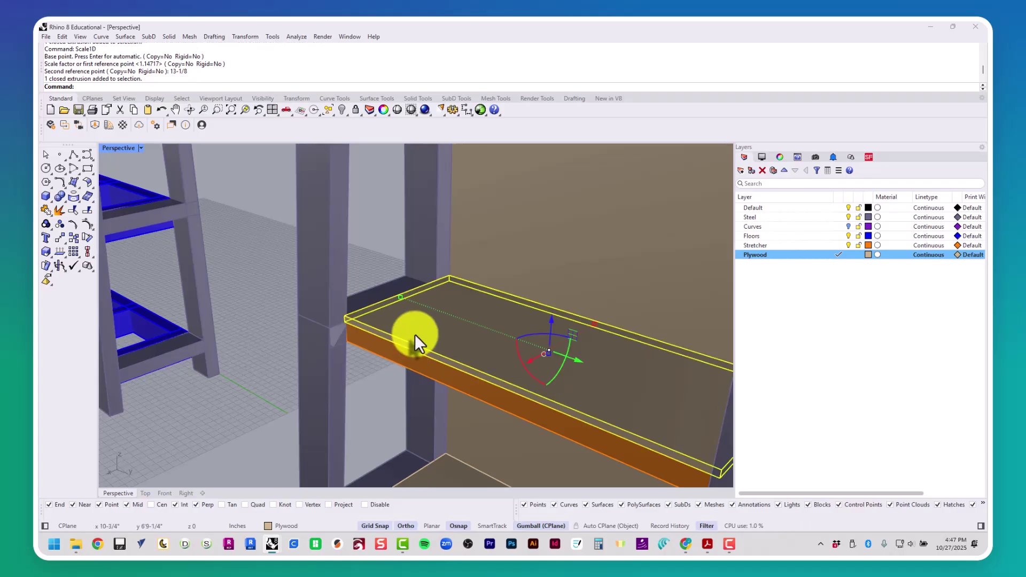
scroll(428, 392, down, 5)
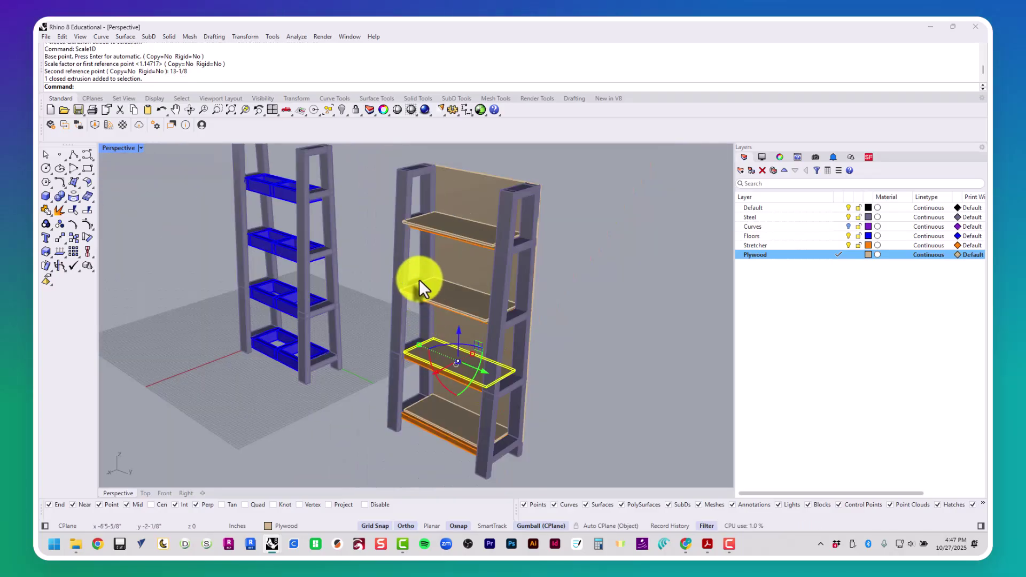
scroll(422, 355, up, 10)
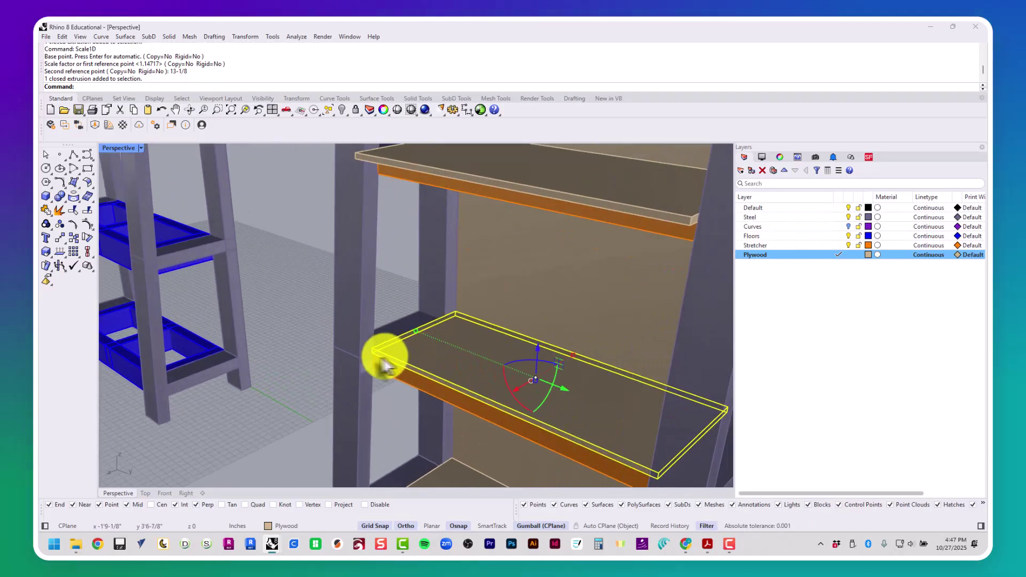
key(Return)
click(480, 297)
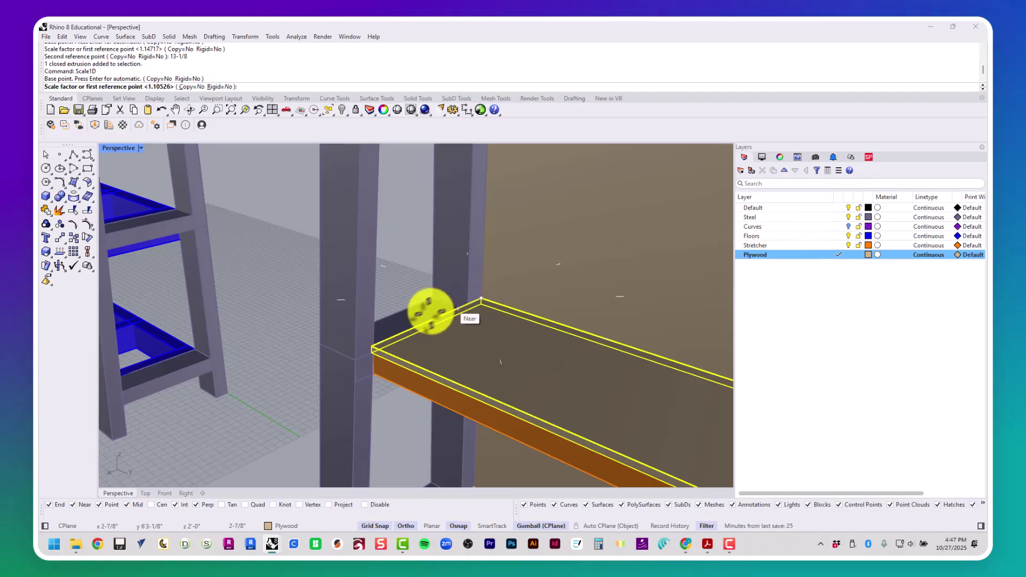
click(358, 351)
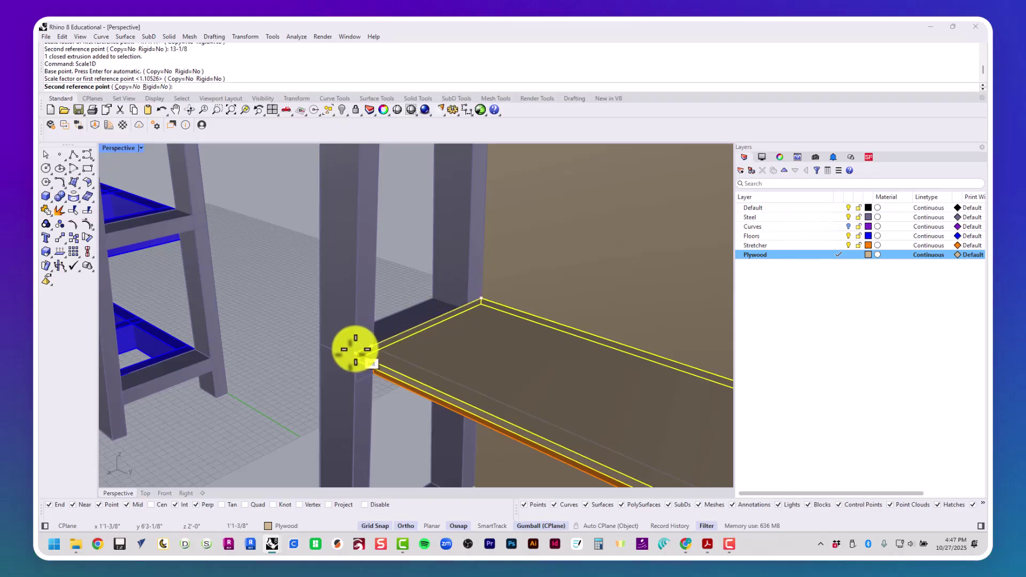
text(14-3/8)
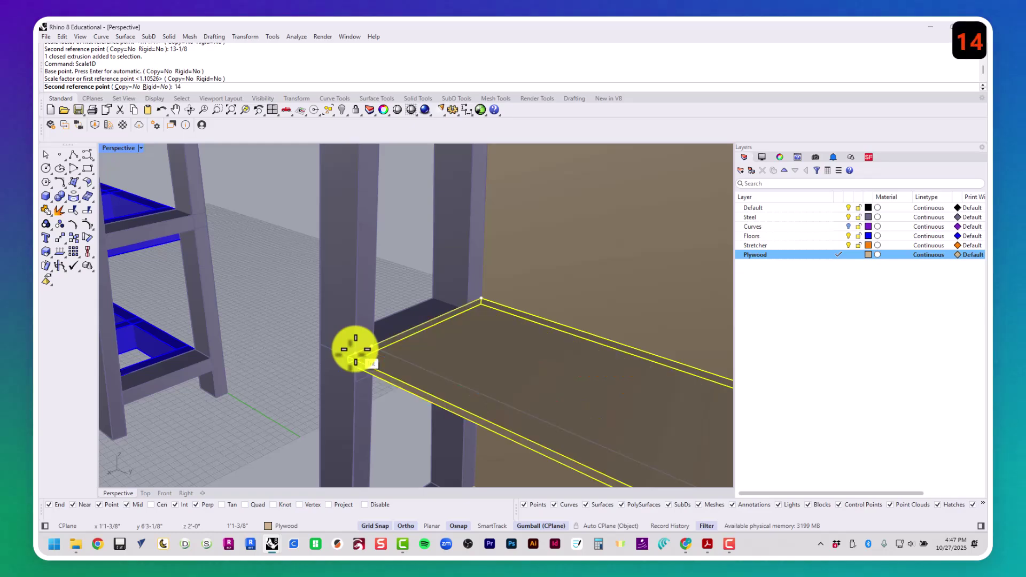
key(Return)
key(Escape)
key(Escape)
Step: Stretch the bottom plywood shelf with Scale1D from its back corner to a depth of 15-5/8 inches
scroll(356, 352, down, 9)
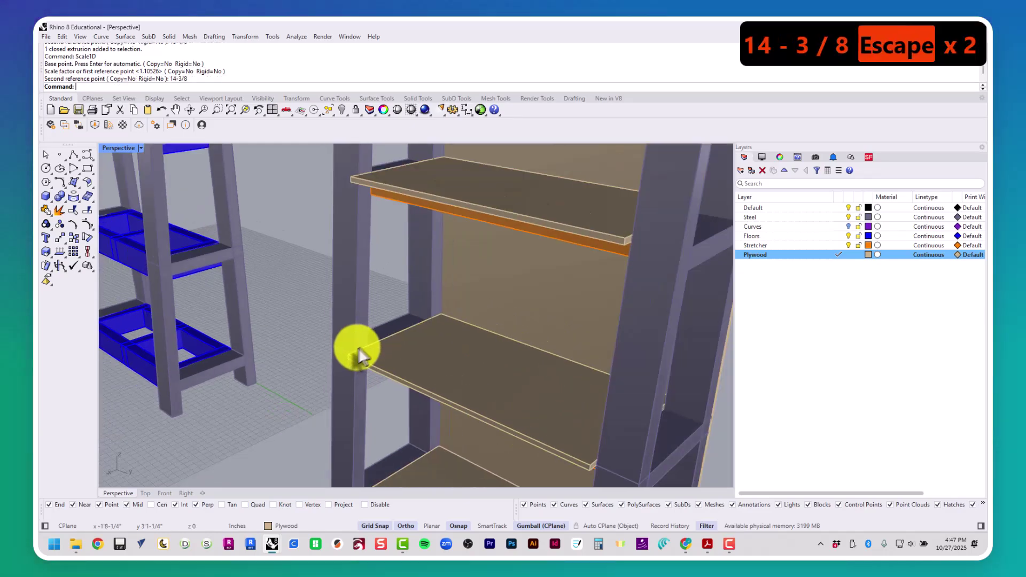
scroll(394, 466, up, 6)
click(405, 374)
right_click(403, 319)
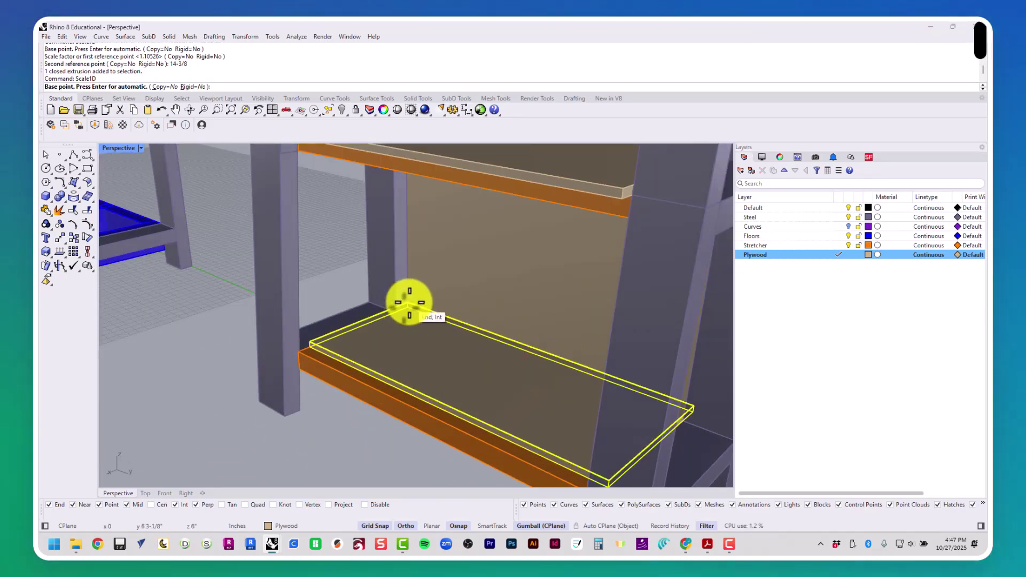
click(407, 304)
click(291, 350)
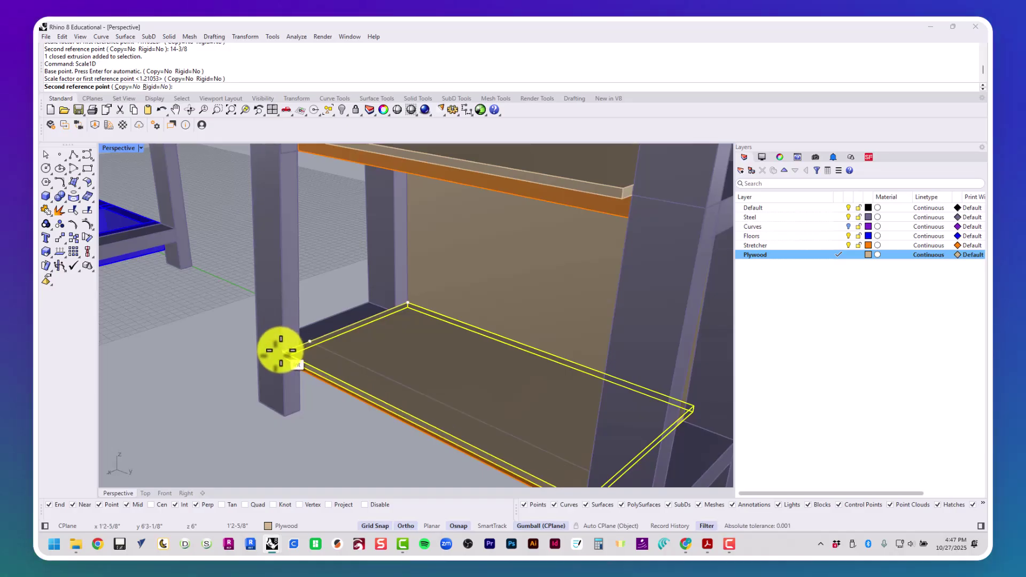
text(15-5/8)
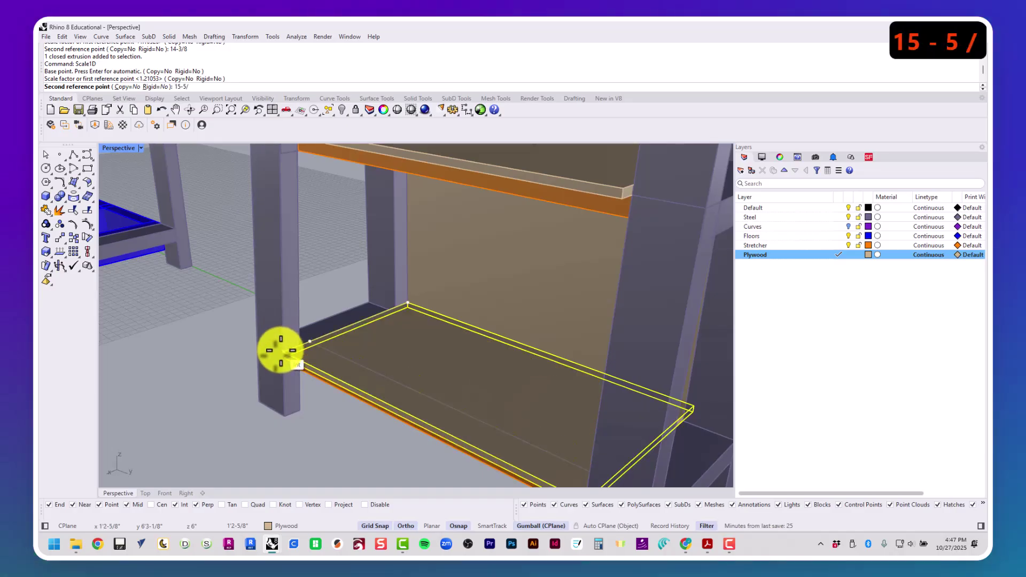
key(Return)
key(Escape)
key(Escape)
key(Escape)
scroll(344, 310, down, 6)
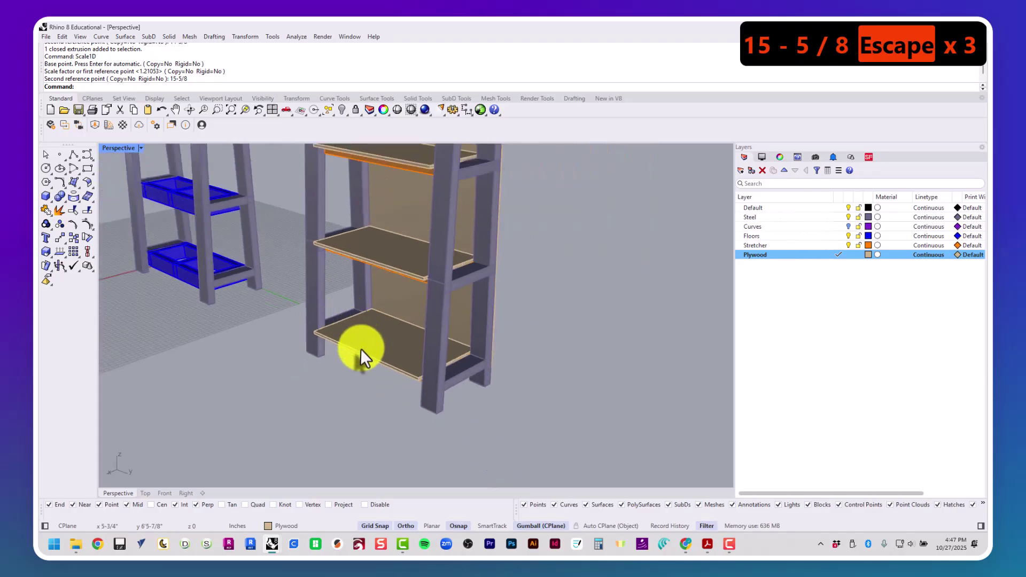
right_drag(380, 347, 336, 348)
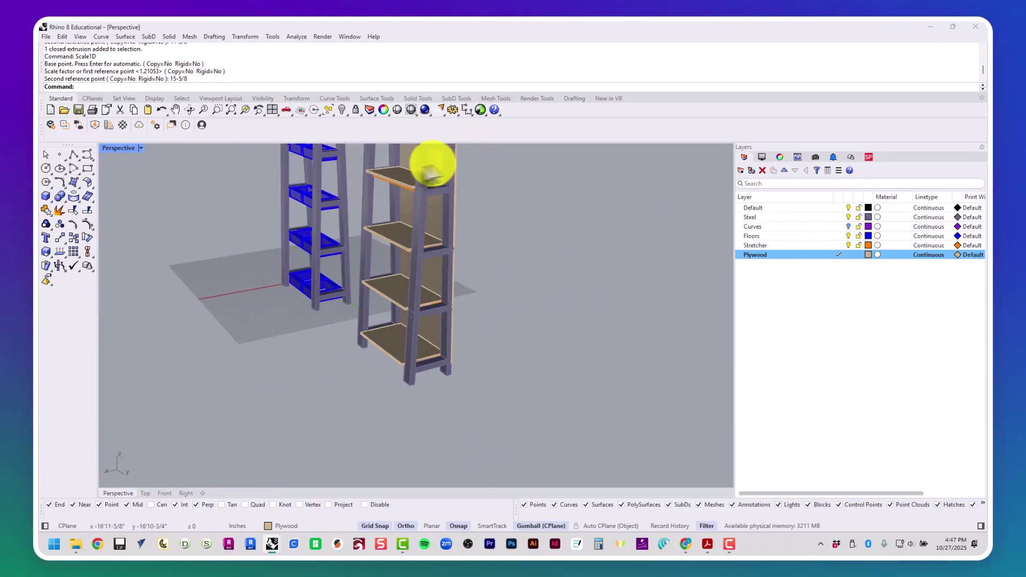
scroll(430, 166, up, 7)
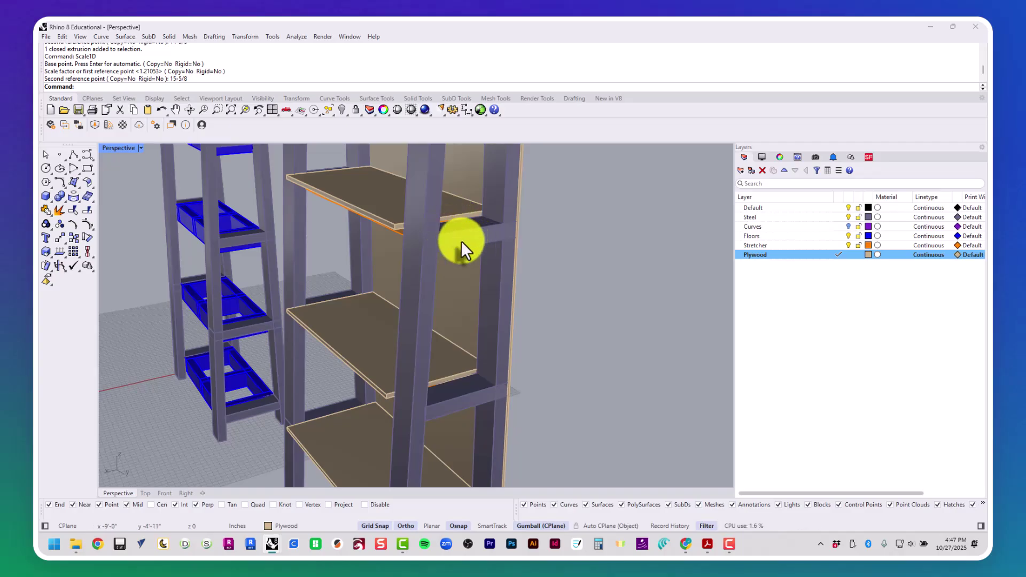
Step: Duplicate the whole shelving unit with plywood shelves along the Y axis to an empty area beyond the original, working in the Top view
scroll(459, 239, down, 7)
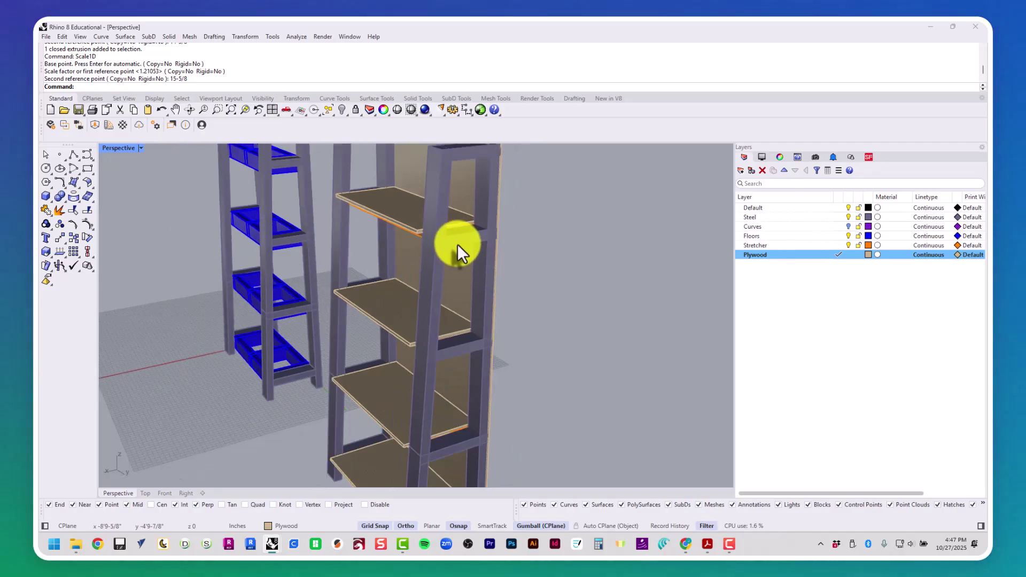
right_drag(459, 261, 623, 321)
scroll(607, 258, down, 6)
scroll(614, 281, up, 2)
scroll(631, 316, up, 1)
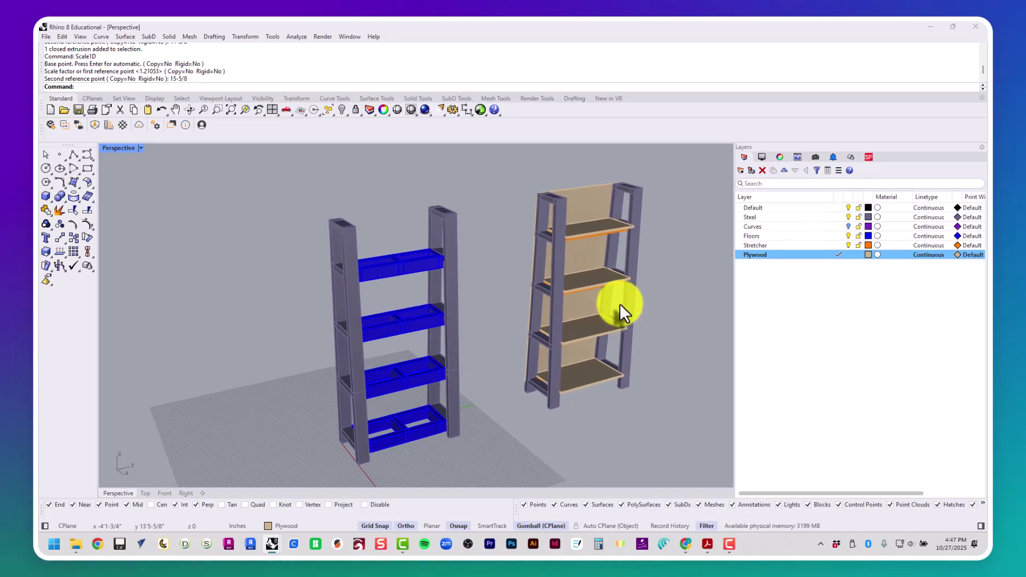
double_click(116, 147)
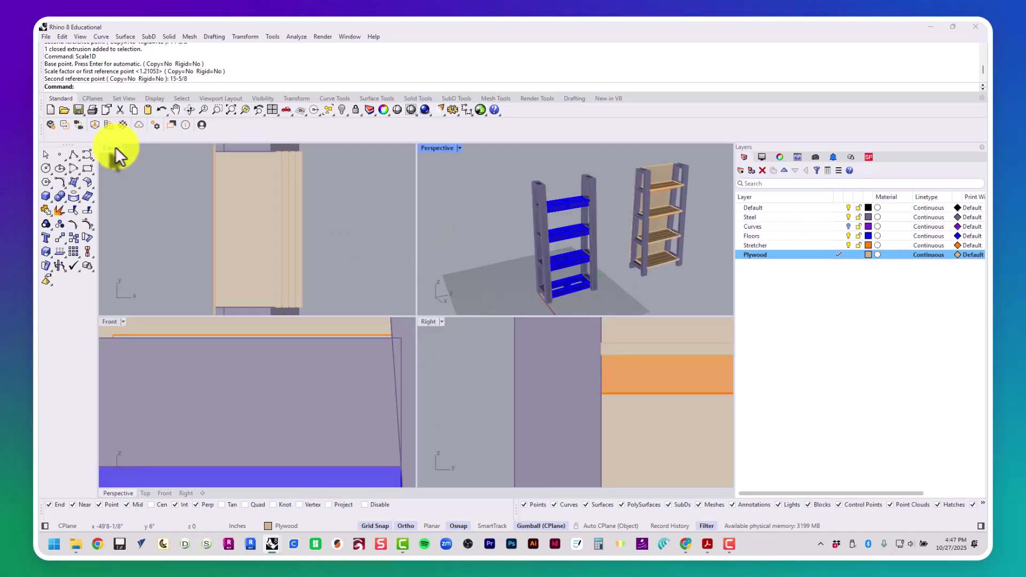
click(116, 147)
scroll(202, 222, down, 5)
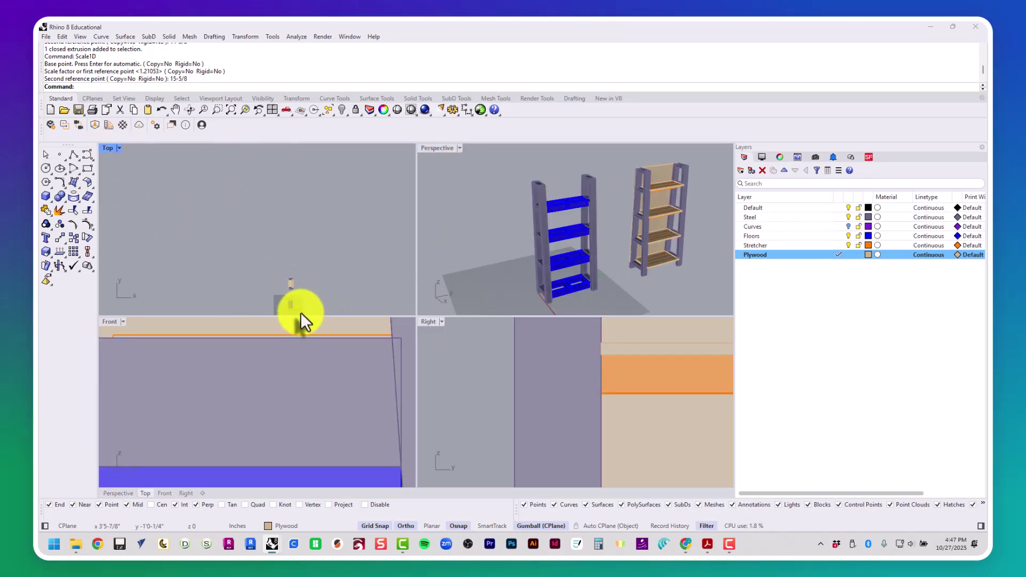
right_drag(301, 297, 286, 223)
scroll(279, 235, up, 4)
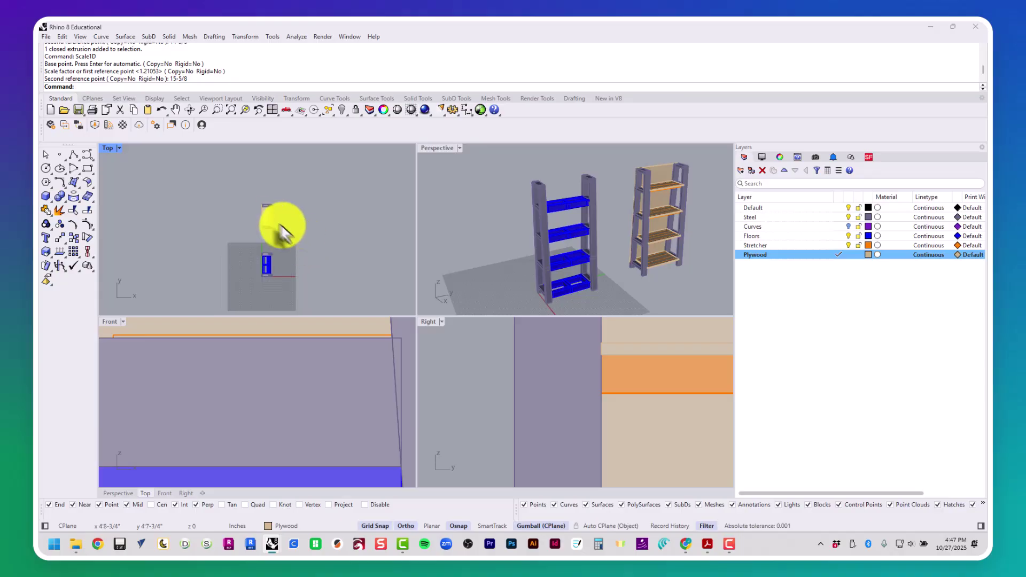
drag(300, 238, 256, 185)
scroll(243, 222, down, 4)
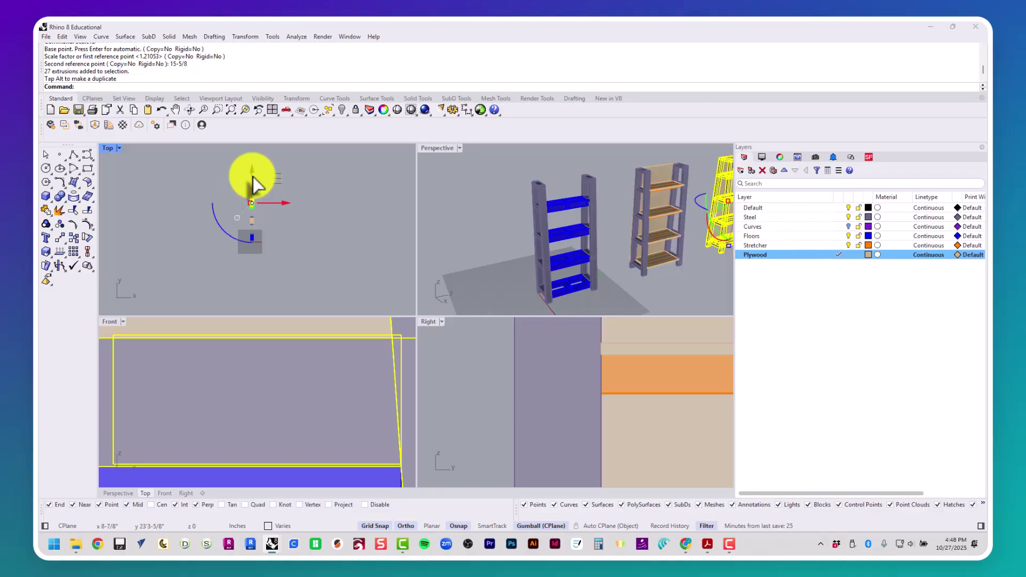
Step: Draw a straight vertical reference polyline beside the duplicated shelving unit in the Top view
double_click(108, 148)
key(Escape)
scroll(331, 294, up, 3)
key(Escape)
scroll(328, 296, up, 4)
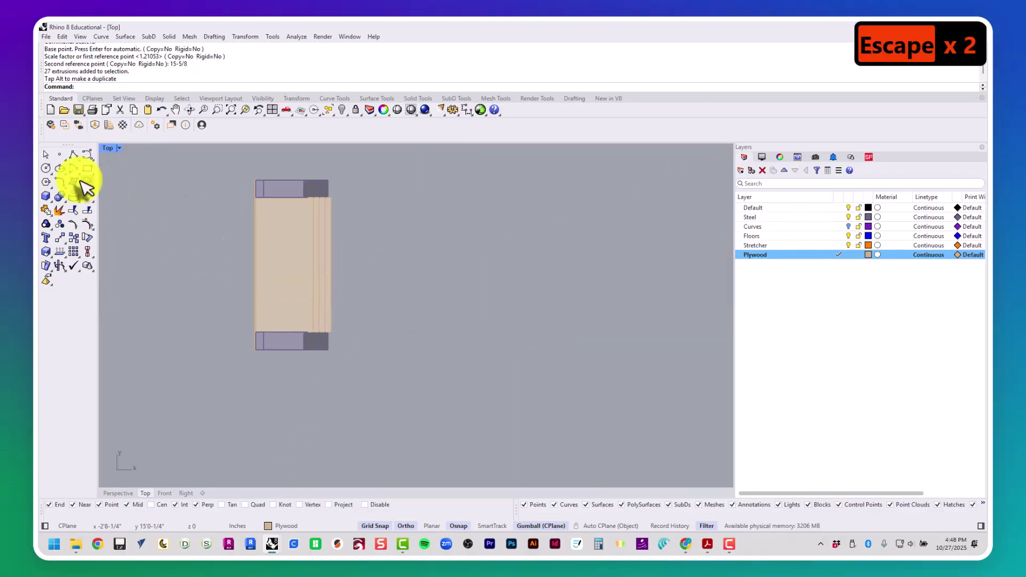
drag(235, 165, 443, 381)
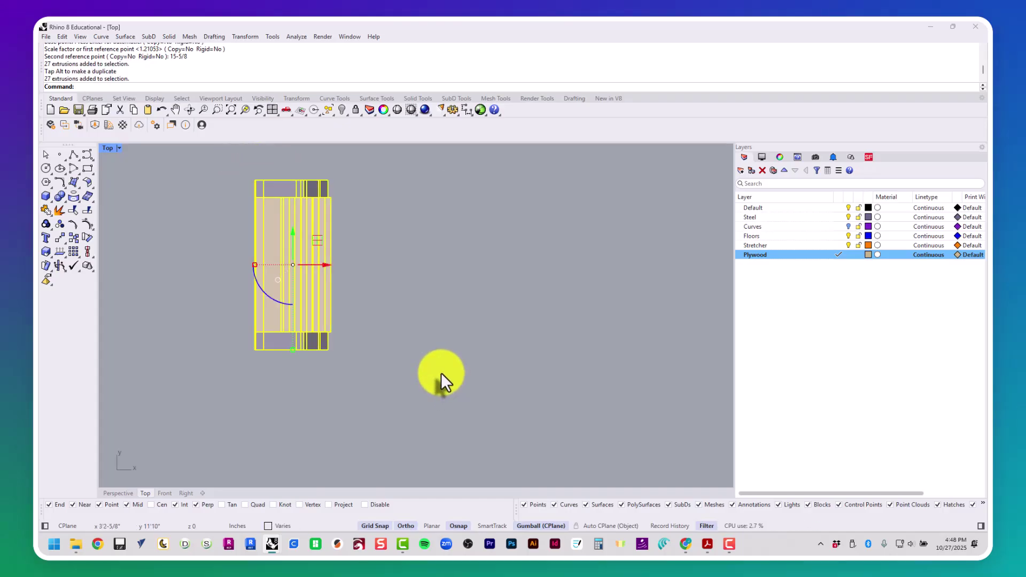
key(Escape)
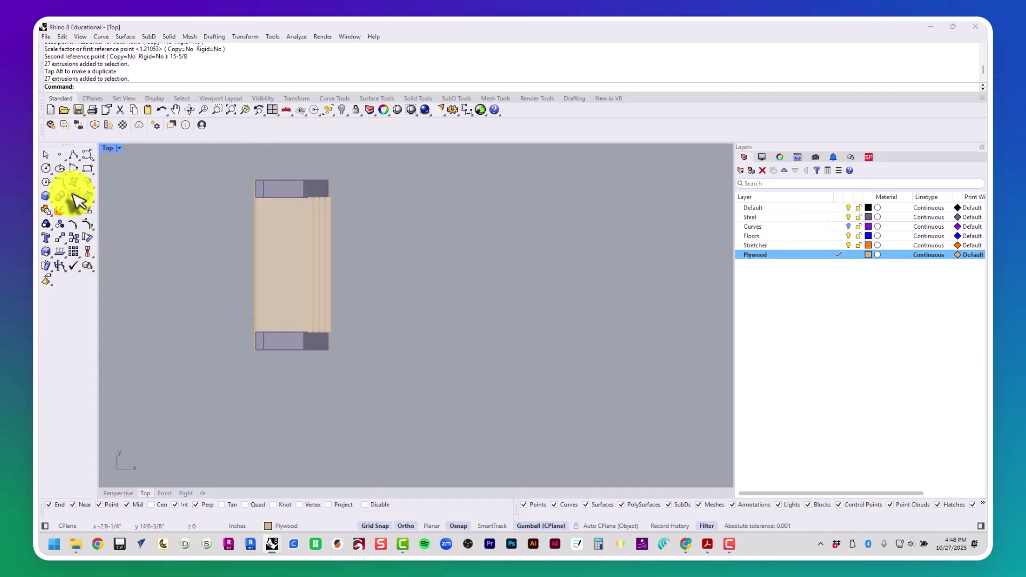
click(73, 156)
click(449, 184)
click(449, 332)
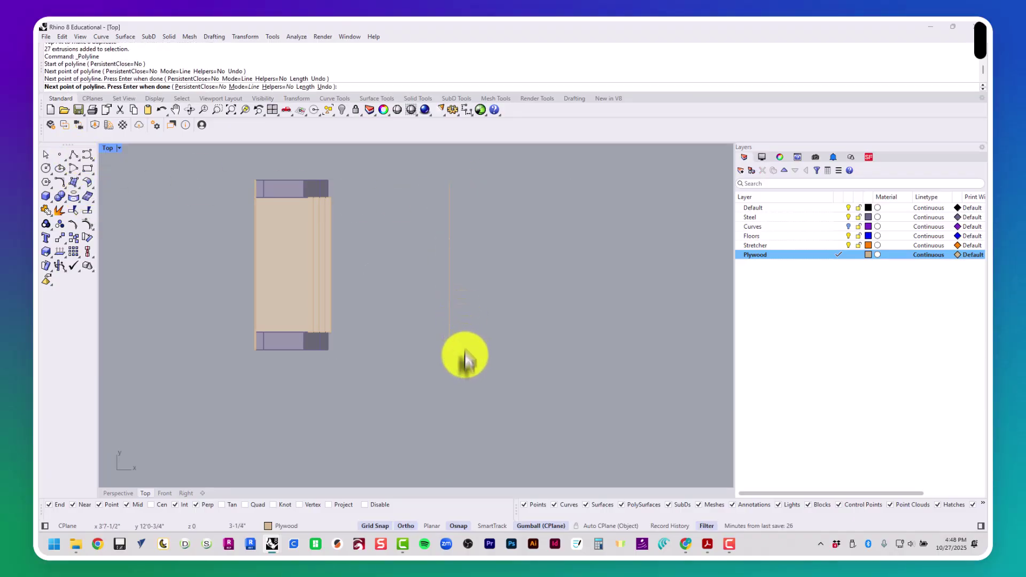
key(Return)
Step: Offset the reference line by 12 inches and by 0.5 inch, both toward the side away from the shelving unit
text(Offset)
key(Return)
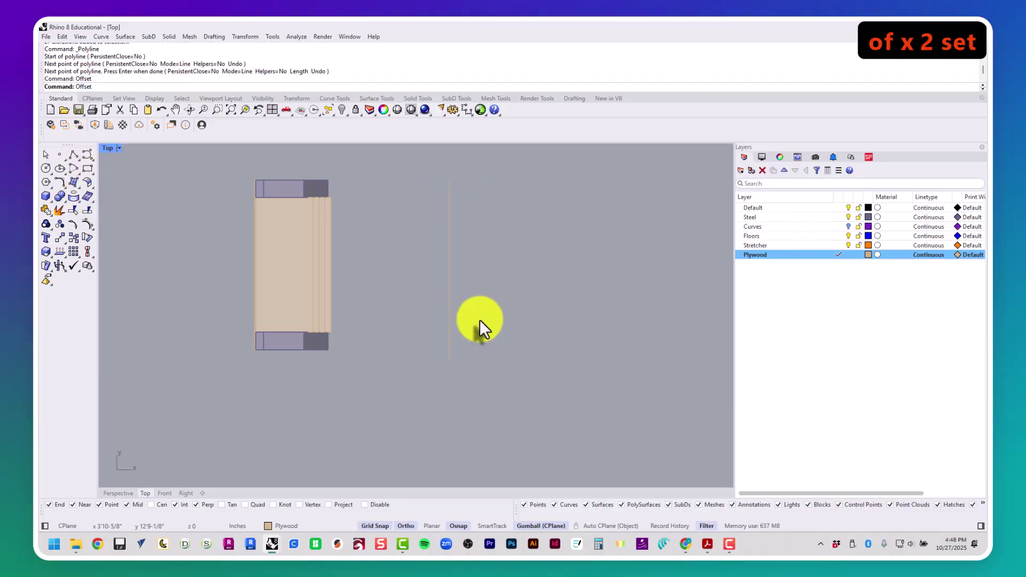
text(12)
key(Return)
click(448, 301)
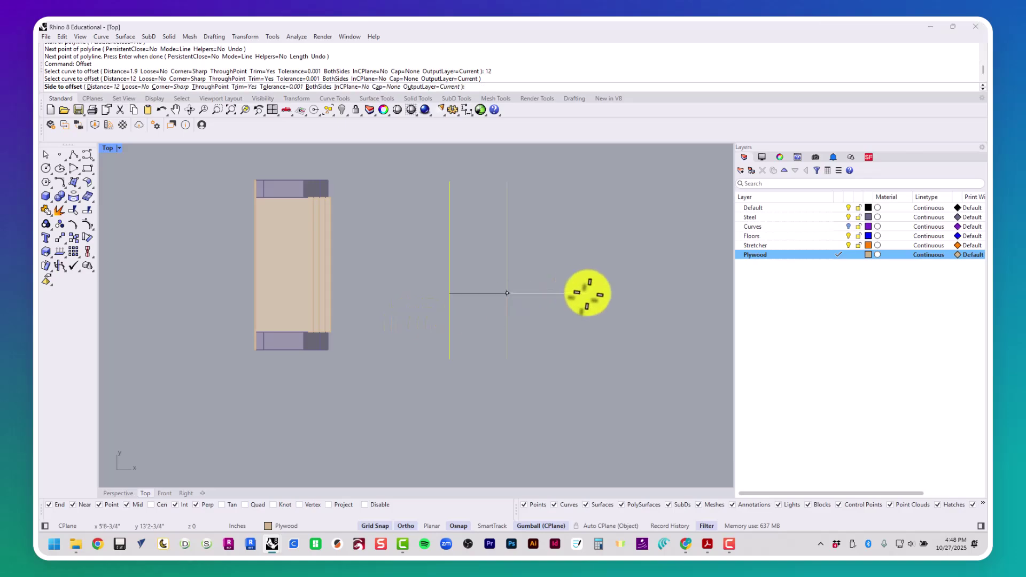
click(588, 292)
key(Return)
click(449, 280)
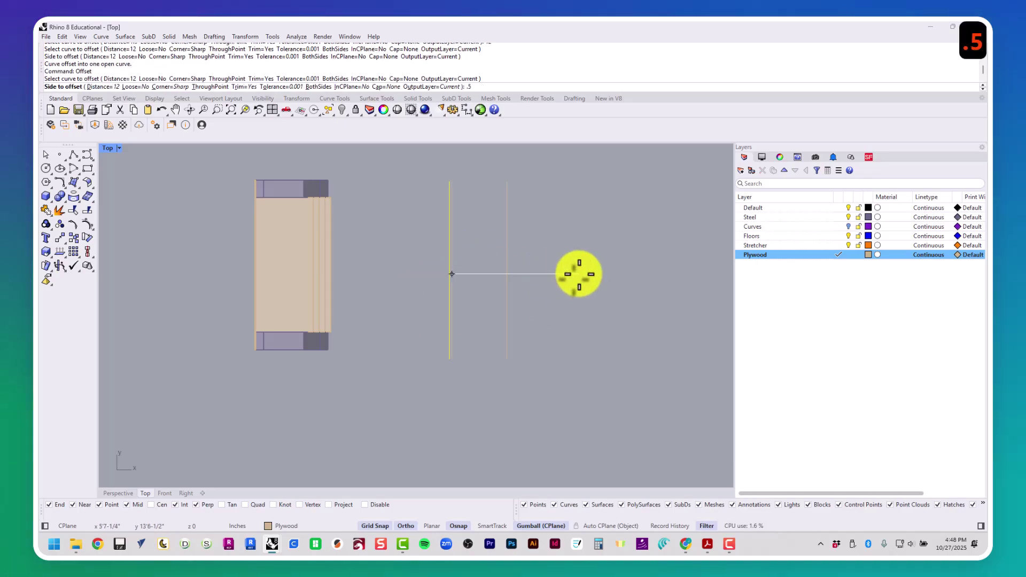
key(Return)
click(561, 261)
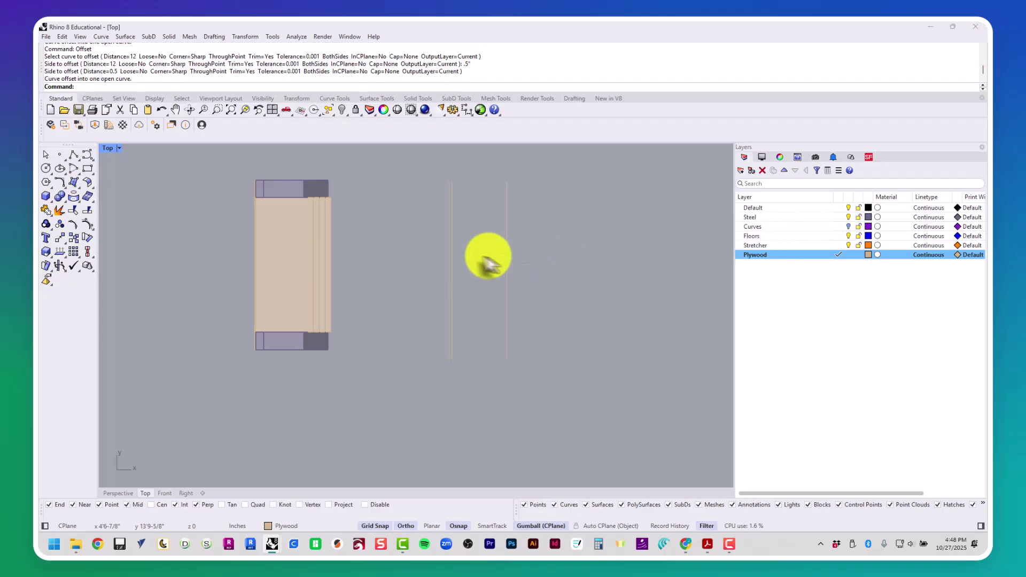
Step: Scale the duplicated unit down by reference from the 12-inch offset to the 0.5-inch offset, and delete the three reference lines
key(Escape)
key(Escape)
drag(398, 167, 196, 386)
text(scale)
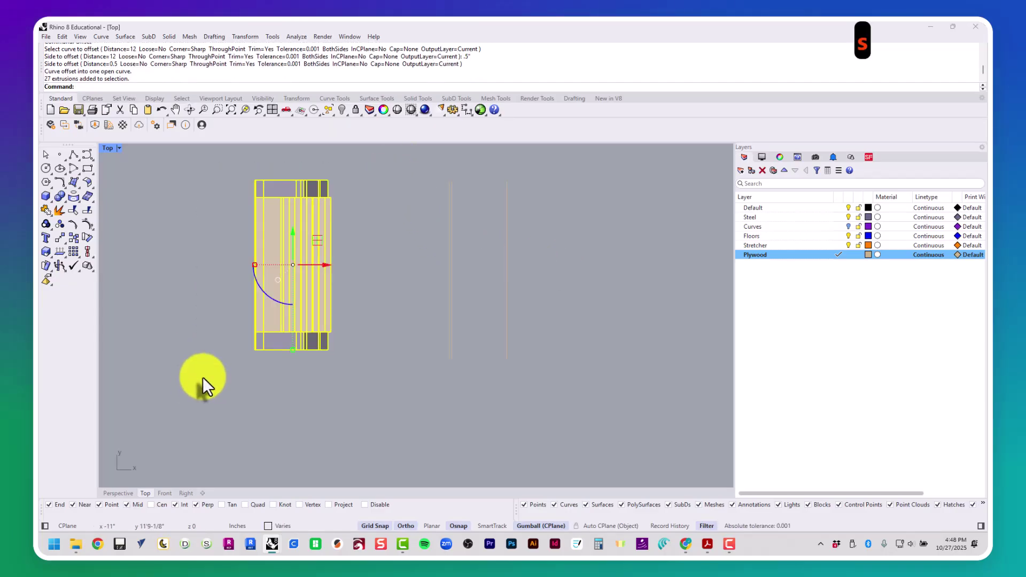
key(Return)
scroll(463, 176, up, 3)
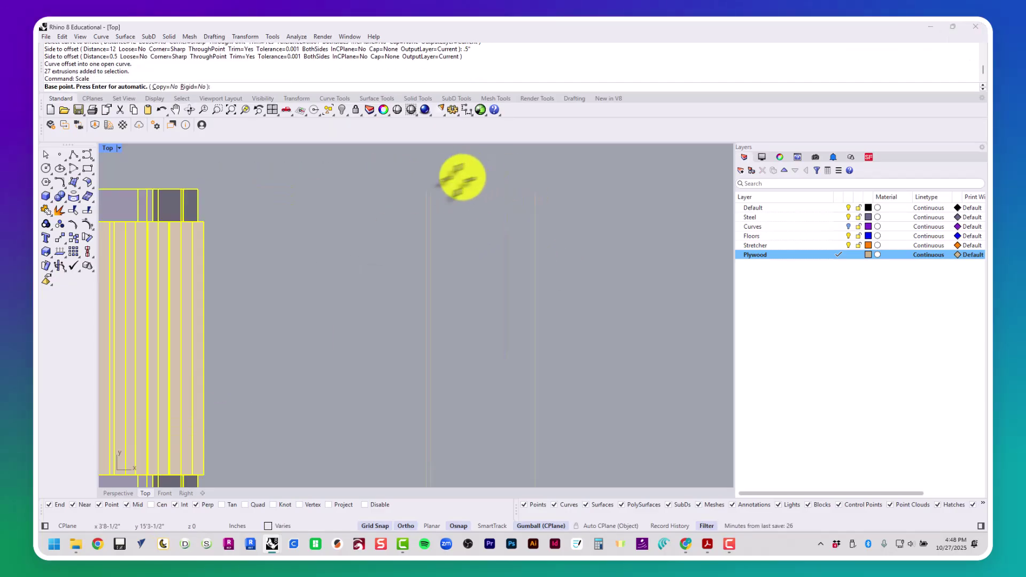
click(426, 191)
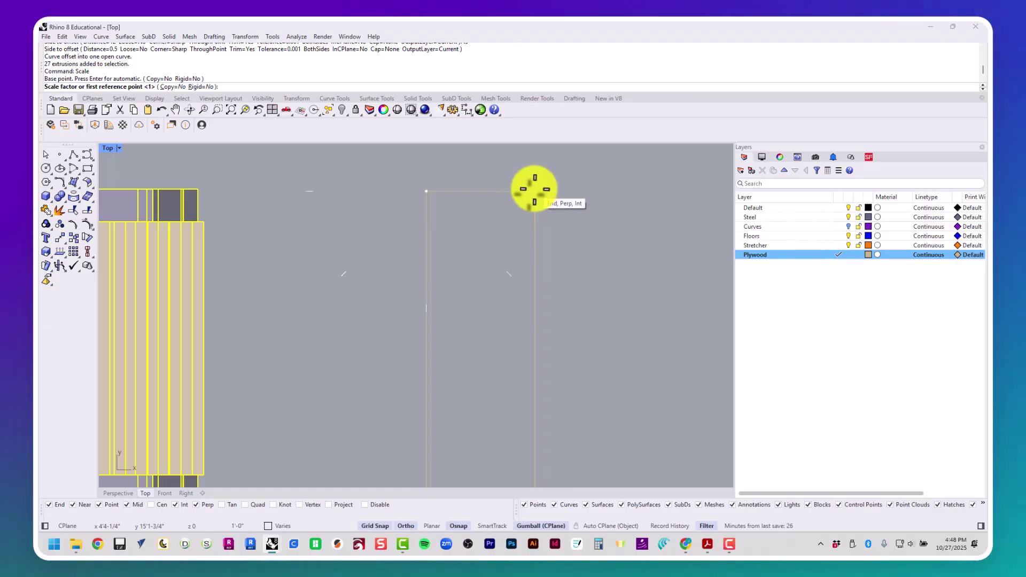
click(534, 190)
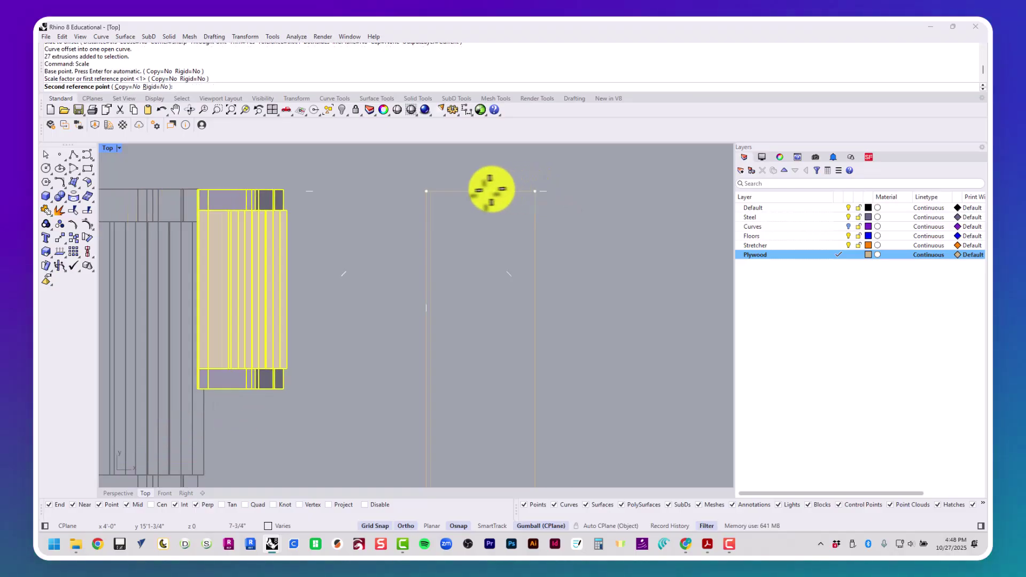
click(437, 193)
drag(602, 348, 390, 374)
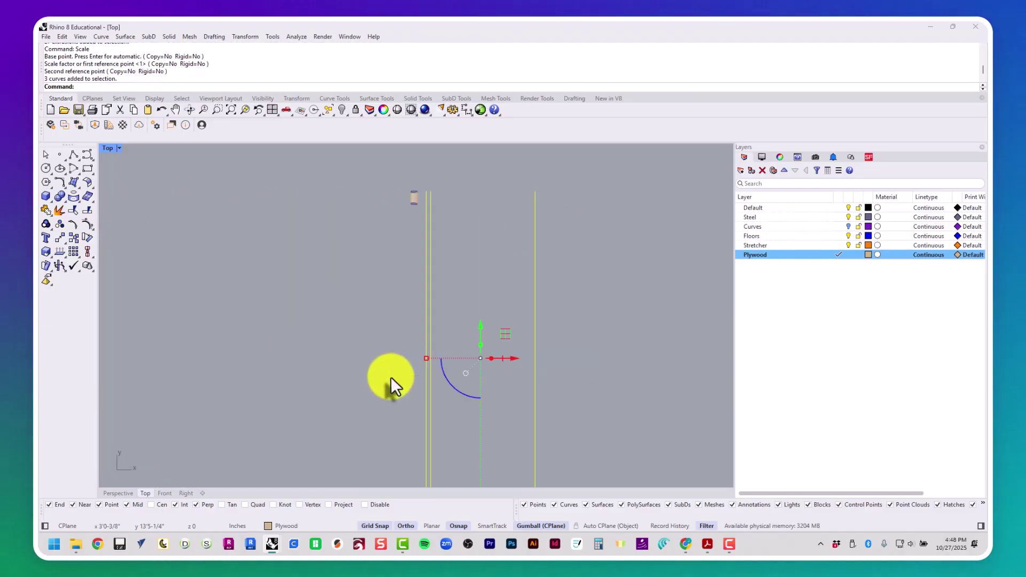
key(Delete)
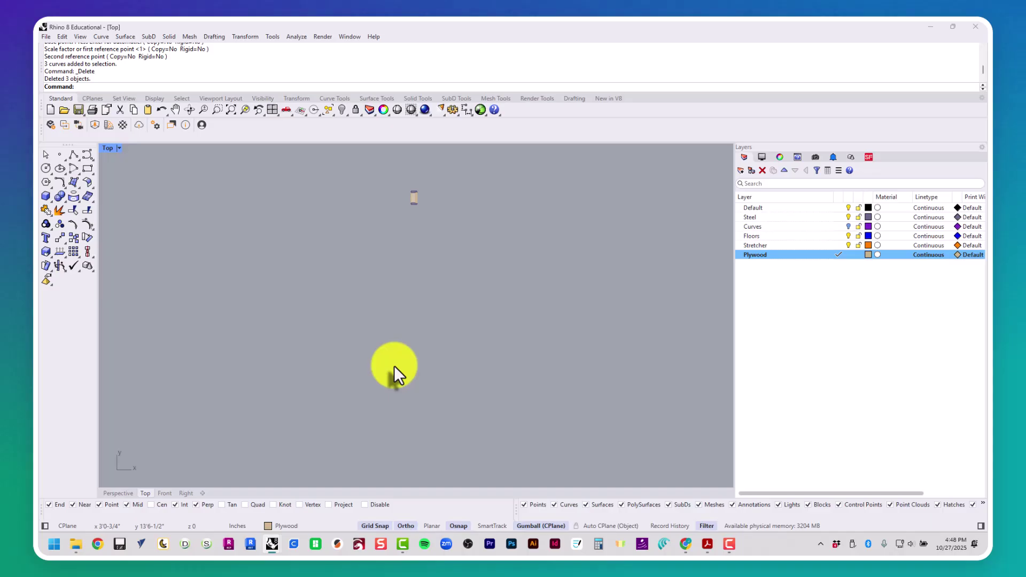
Step: Move the scaled-down shelving unit from the bottom outer corner of its back leg to the origin, 0
scroll(397, 297, up, 5)
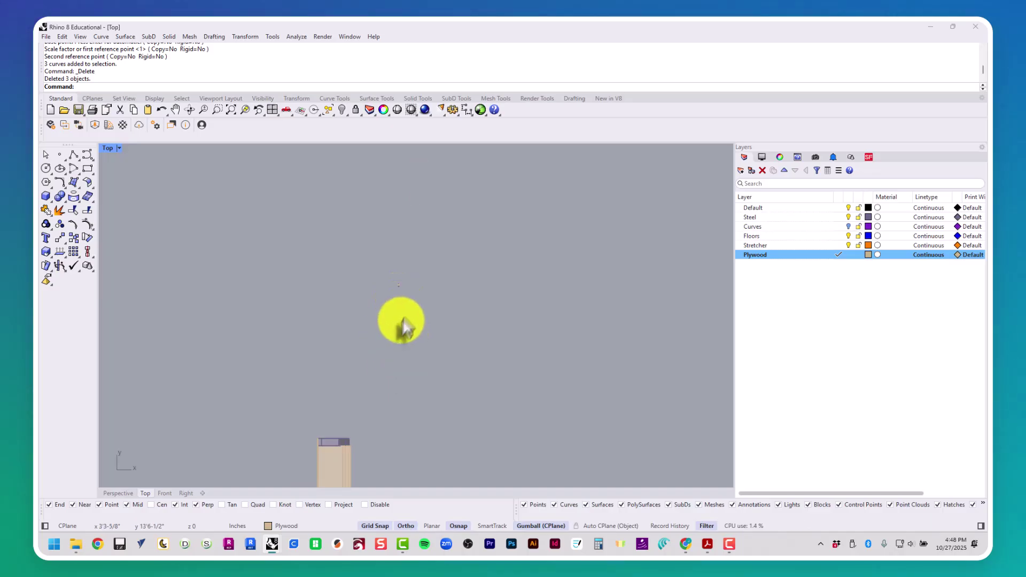
drag(464, 302, 369, 258)
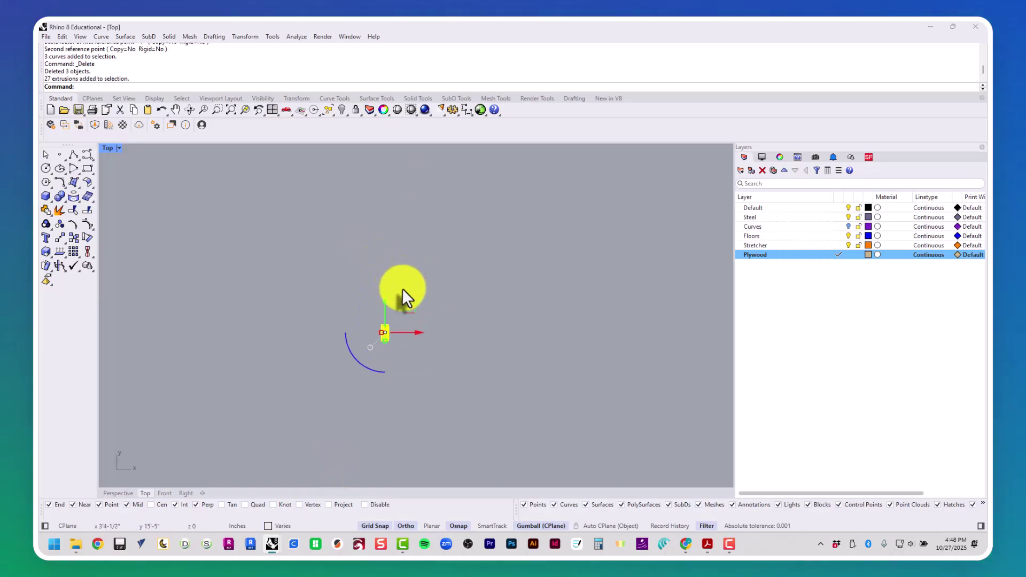
double_click(107, 149)
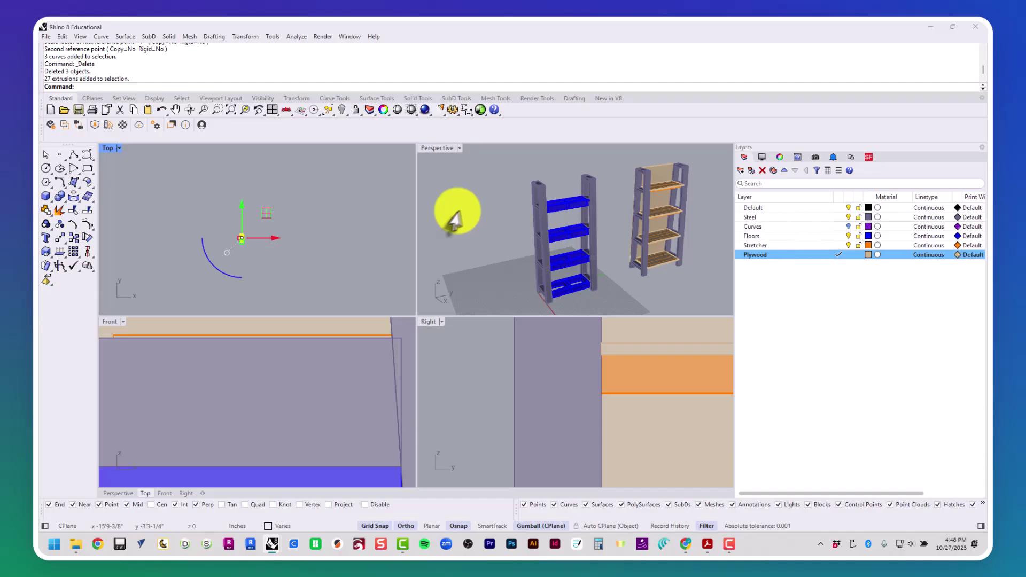
text(SA)
key(Return)
double_click(437, 149)
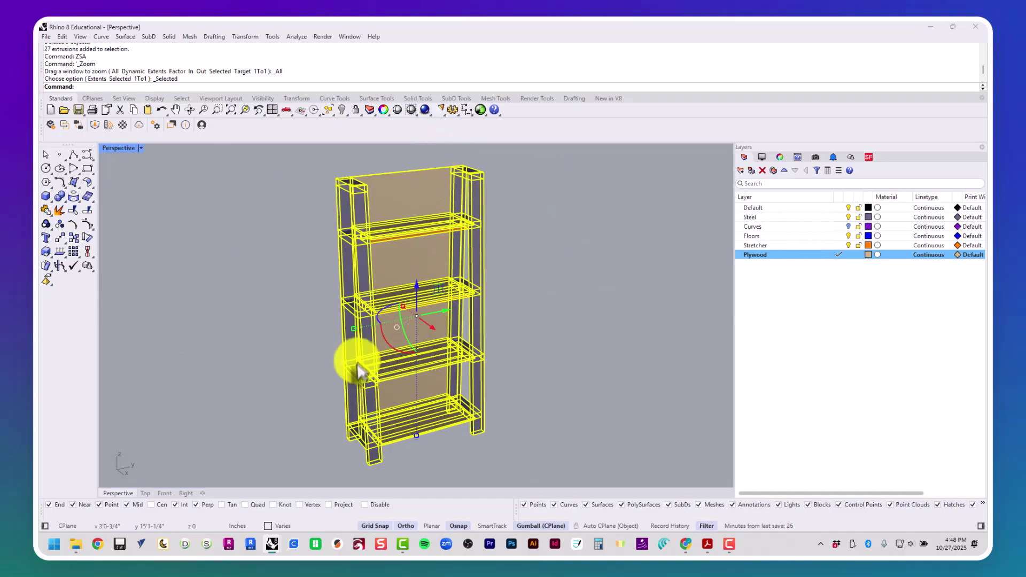
scroll(340, 446, up, 5)
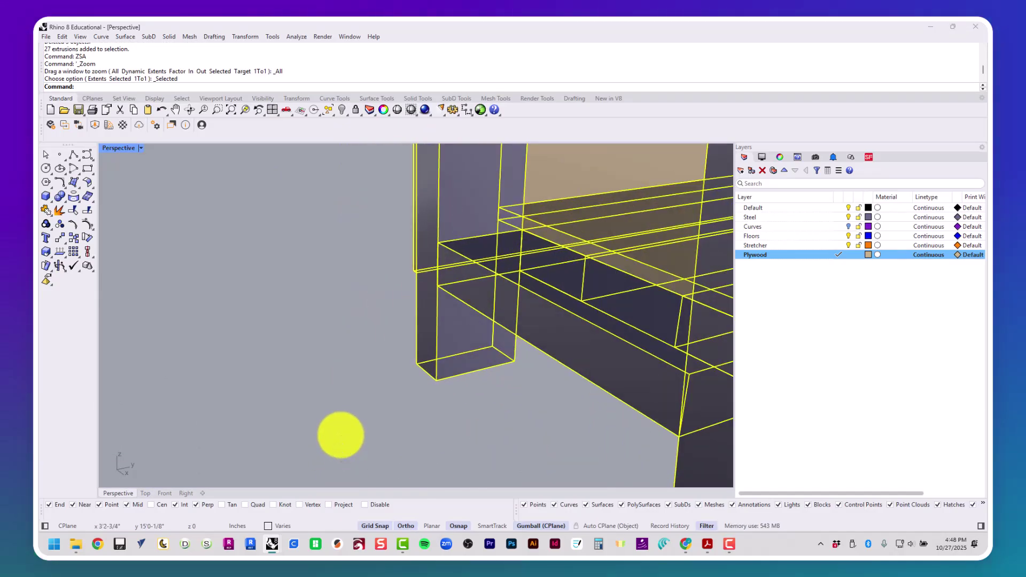
text(m)
key(Return)
click(417, 365)
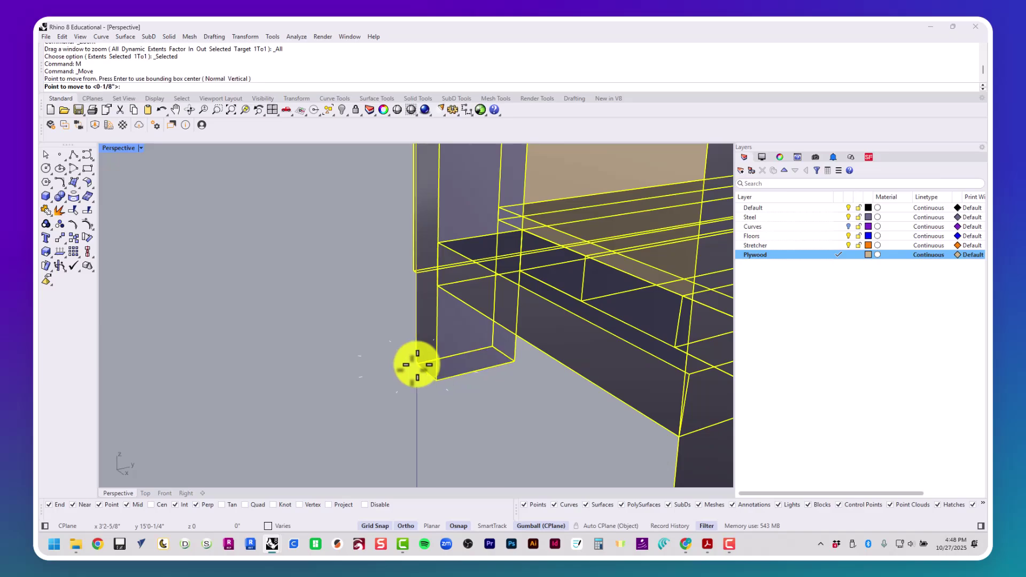
text(0)
key(Return)
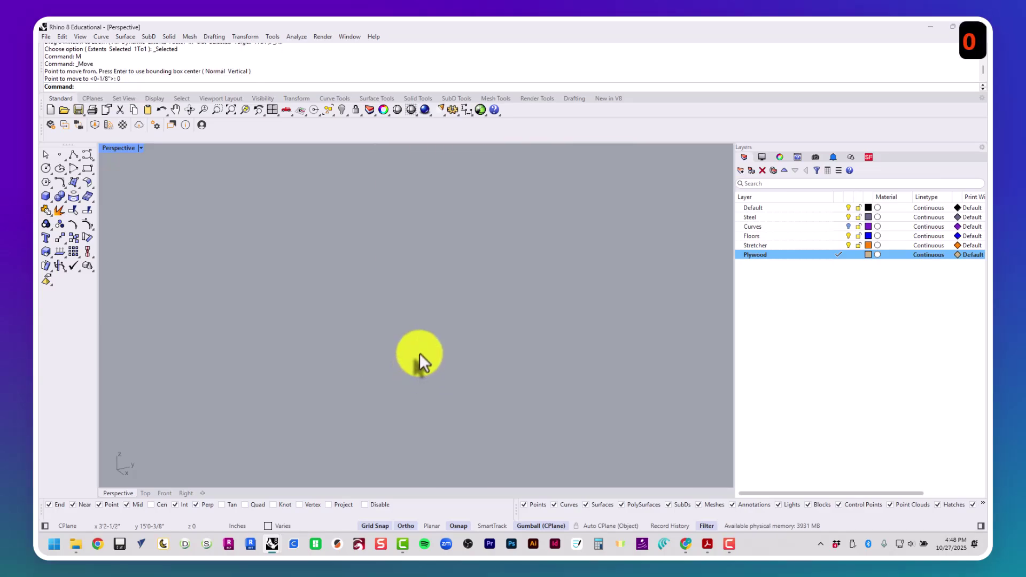
Step: Zoom to the miniature unit at the origin and create a new layer named 1/2"=1'-0"
text(zsa)
key(Return)
scroll(425, 350, down, 9)
right_drag(425, 349, 435, 419)
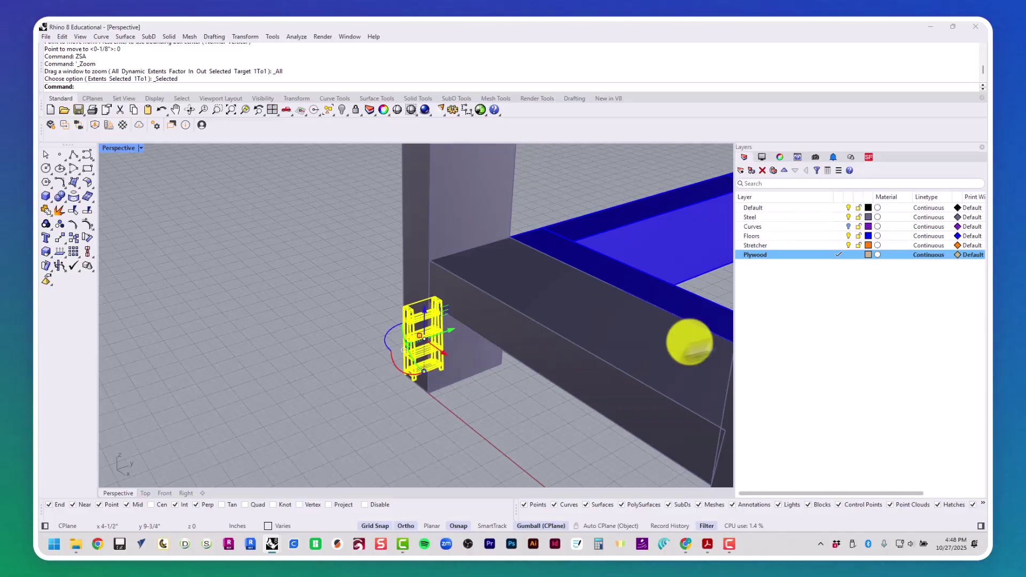
click(739, 170)
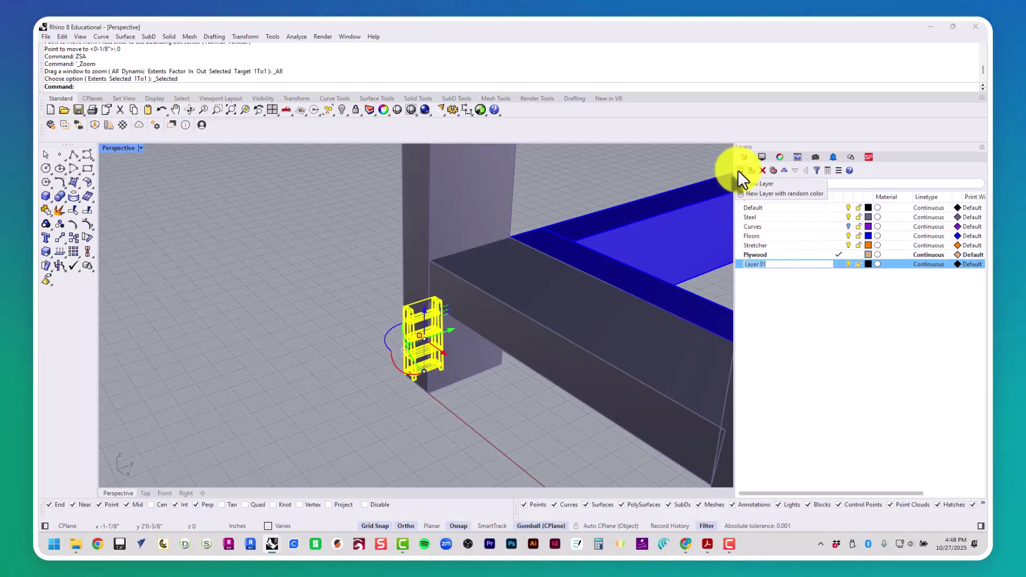
text(1/2)
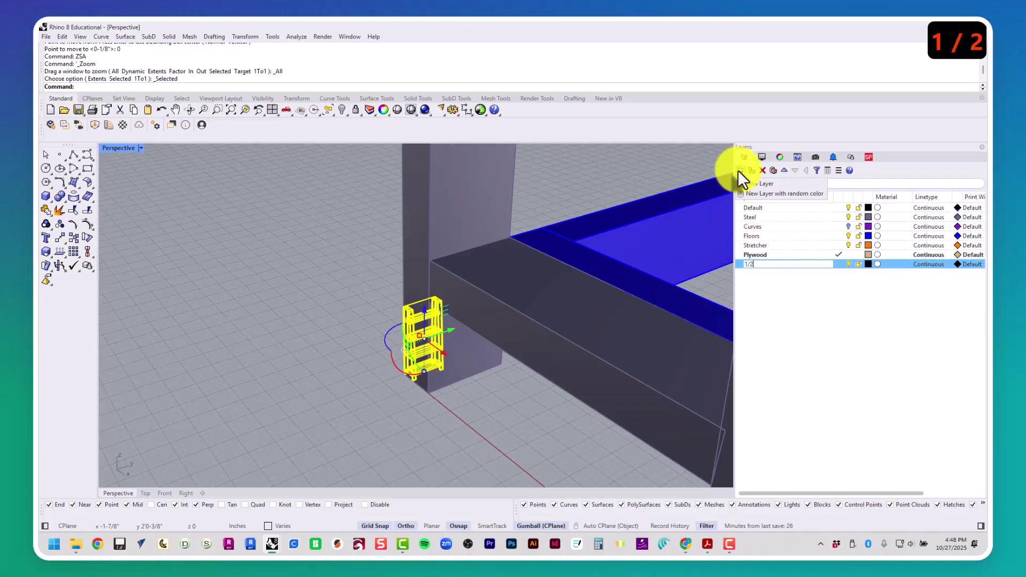
text("=)
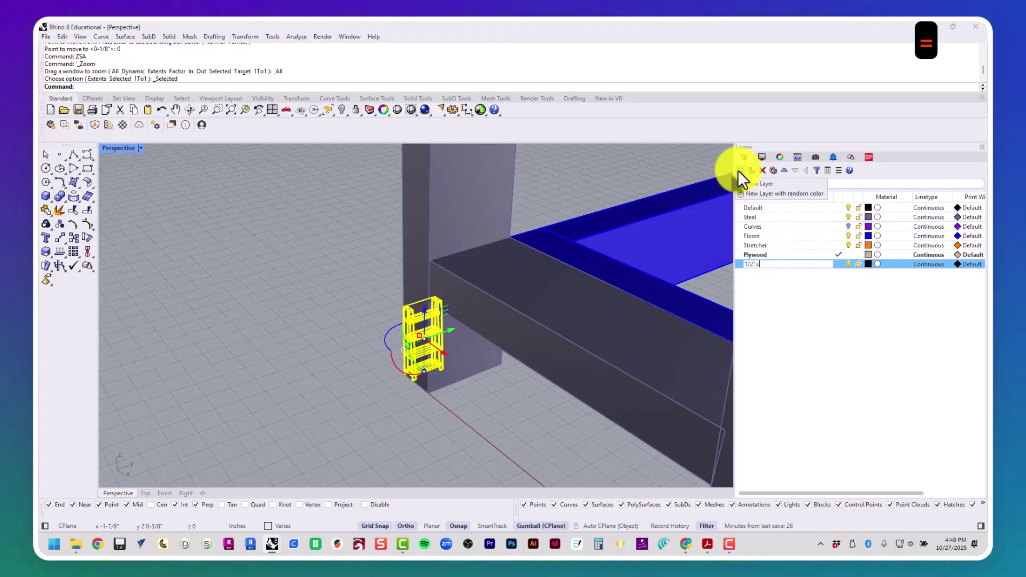
text(1'-0")
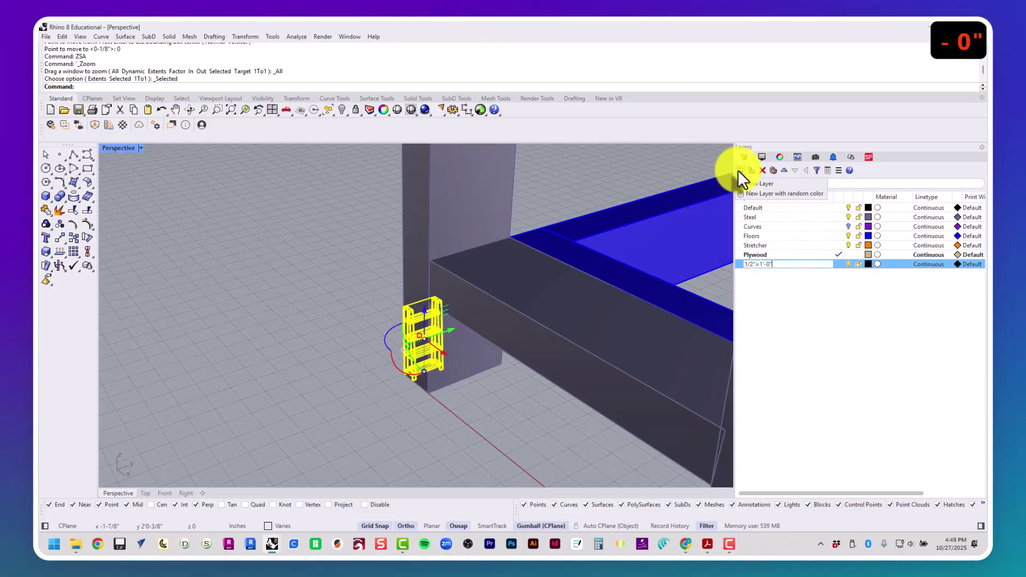
key(Return)
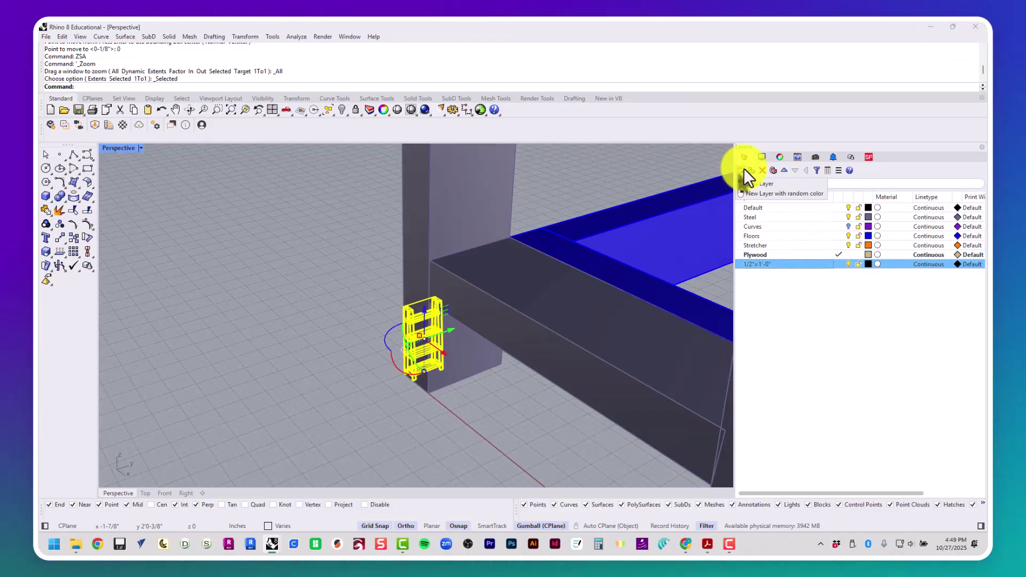
Step: Add a sublayer named Steel under the 1/2"=1'-0" layer
click(748, 171)
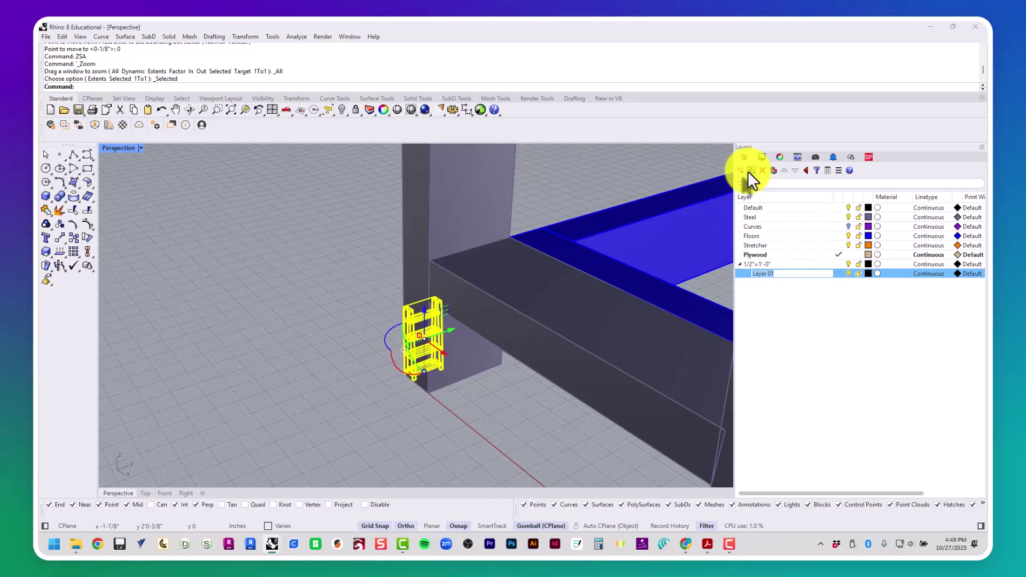
text(Steel)
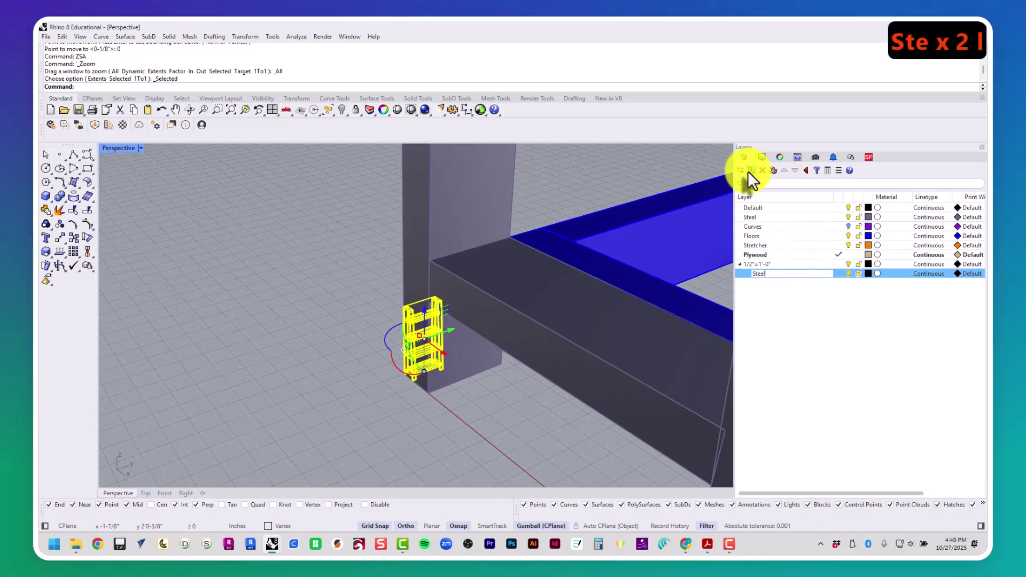
key(Return)
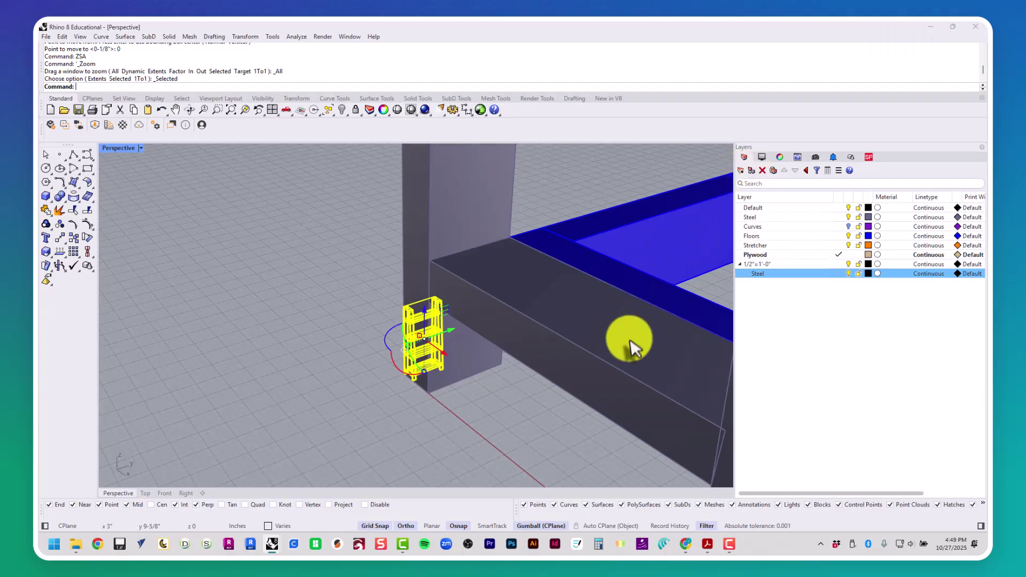
Step: Assign the selected miniature shelving unit to the 1/2"=1'-0" layer and clear the selection
right_click(778, 265)
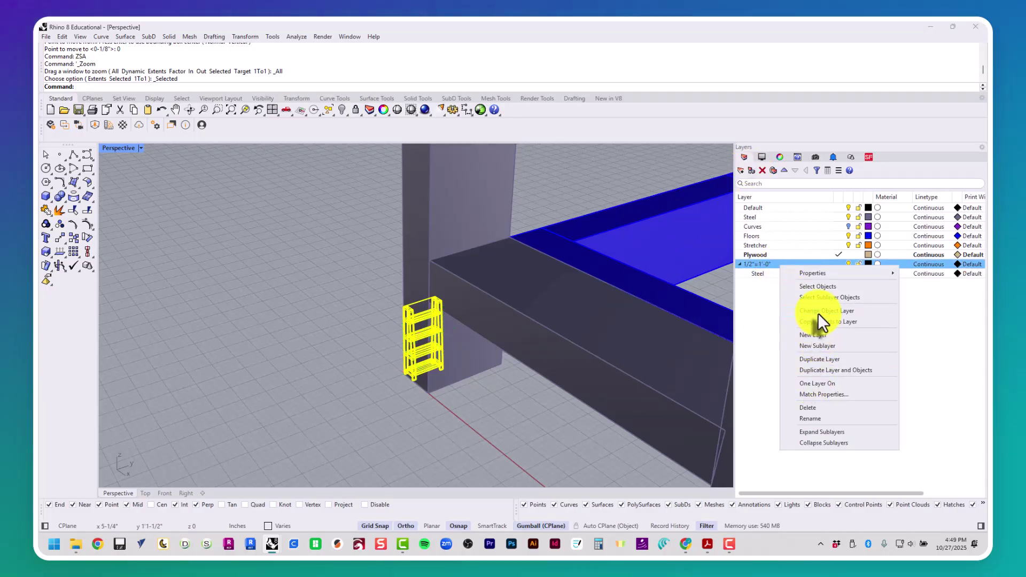
click(817, 312)
click(551, 453)
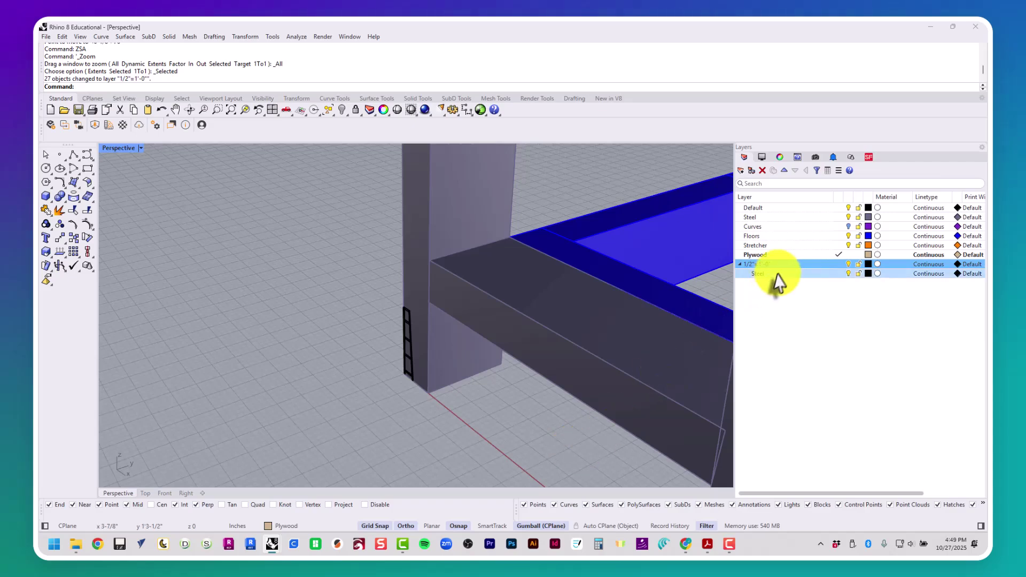
Step: Hide the full-size Steel, Floors and Stretcher layers and make 1/2"=1'-0" the current layer
click(847, 218)
click(848, 236)
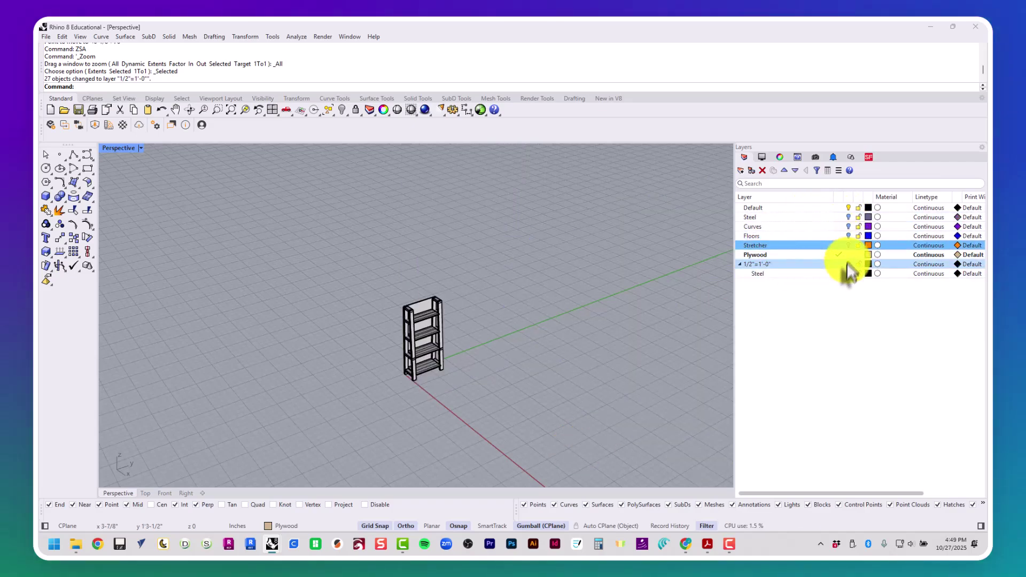
click(841, 264)
click(838, 264)
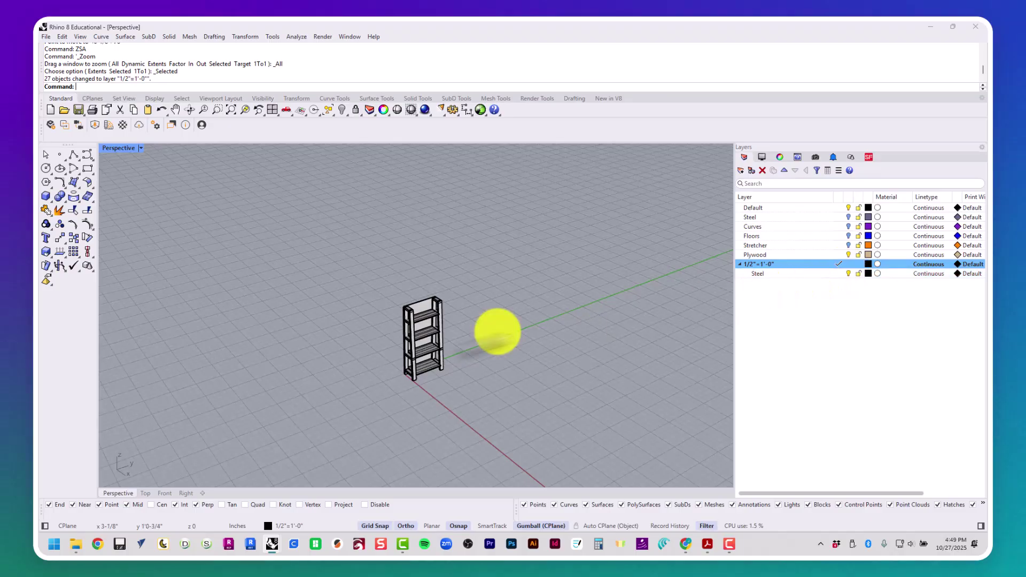
Step: Delete the miniature's side frame at the end away from the origin, keeping the one at the origin
scroll(419, 383, up, 5)
scroll(410, 306, up, 2)
click(402, 258)
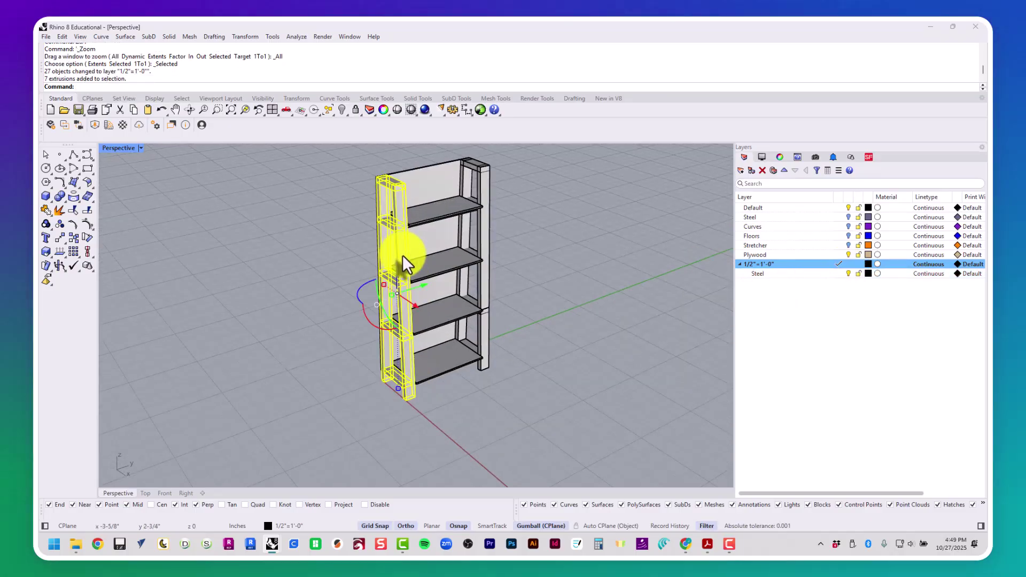
click(485, 234)
key(Delete)
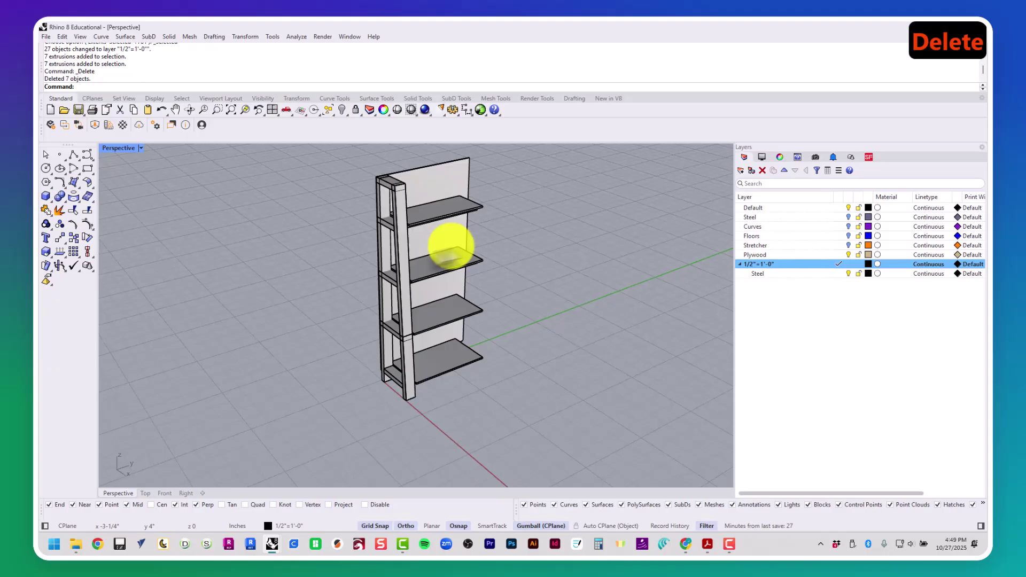
Step: Rotate the remaining side frame to lie flat along the X axis and move it by its end corner to the origin, 0
click(406, 260)
drag(422, 290, 518, 280)
text(M)
key(Return)
scroll(470, 230, up, 4)
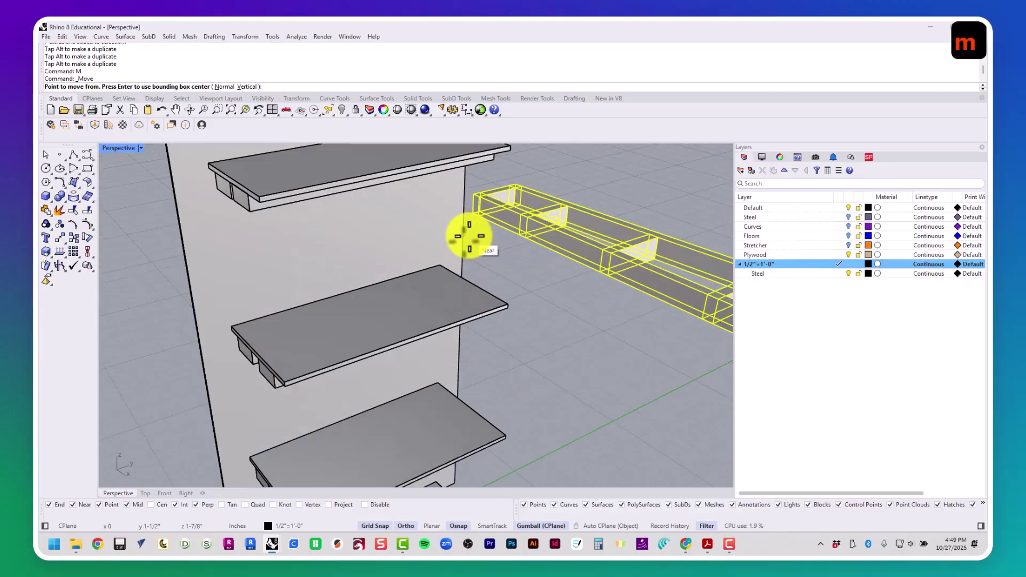
click(469, 212)
scroll(472, 211, down, 1)
scroll(472, 210, down, 3)
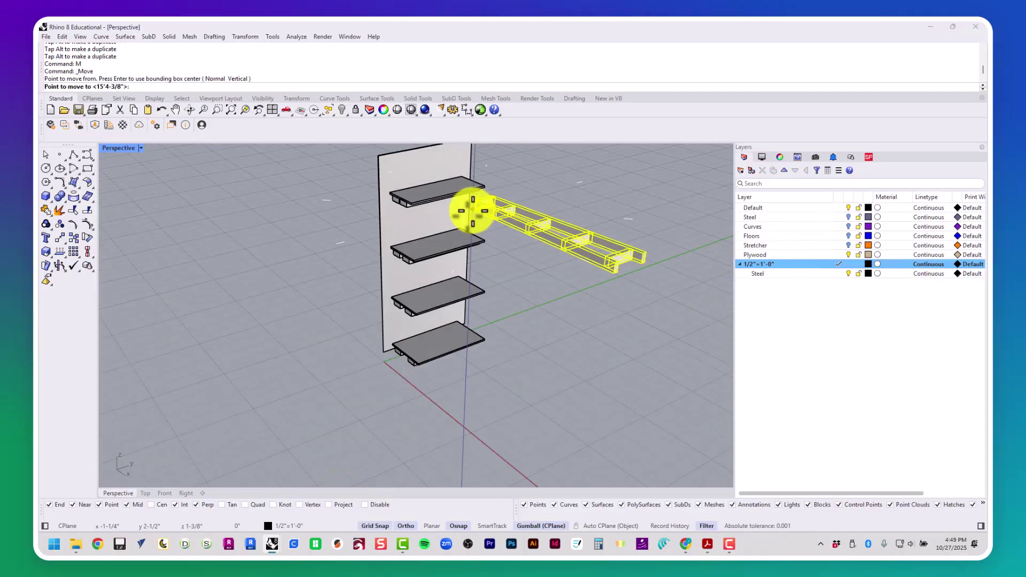
text(0)
key(Return)
key(Escape)
key(Escape)
key(Escape)
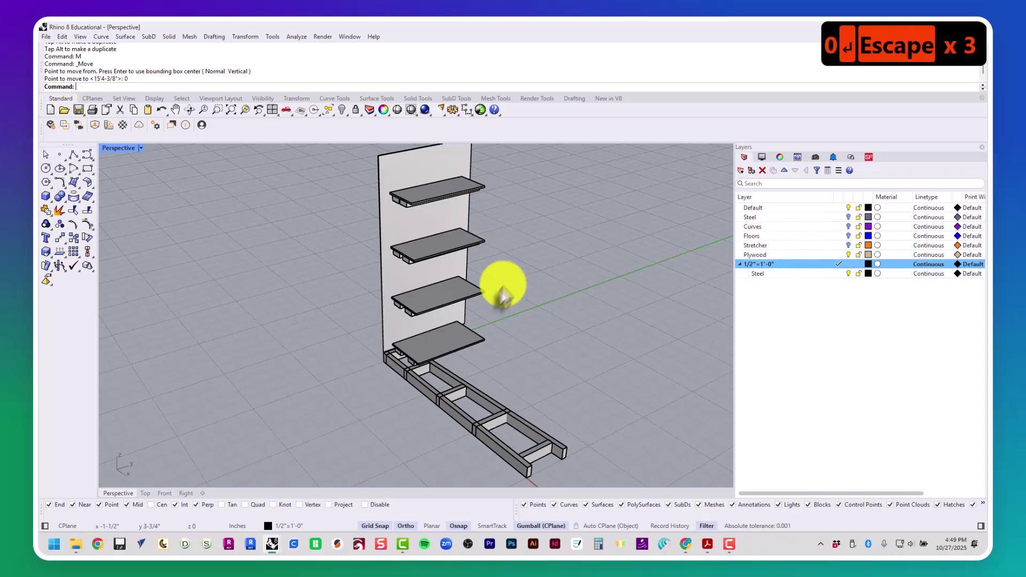
Step: Copy the flat side frame once, placing the duplicate beside it along the Y direction
scroll(470, 280, down, 2)
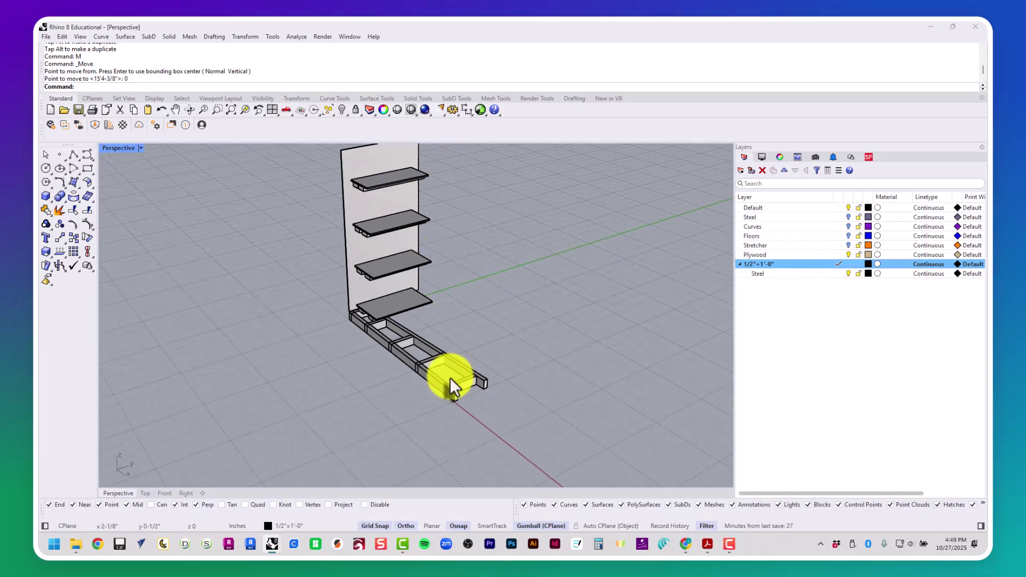
click(448, 381)
text(Copy)
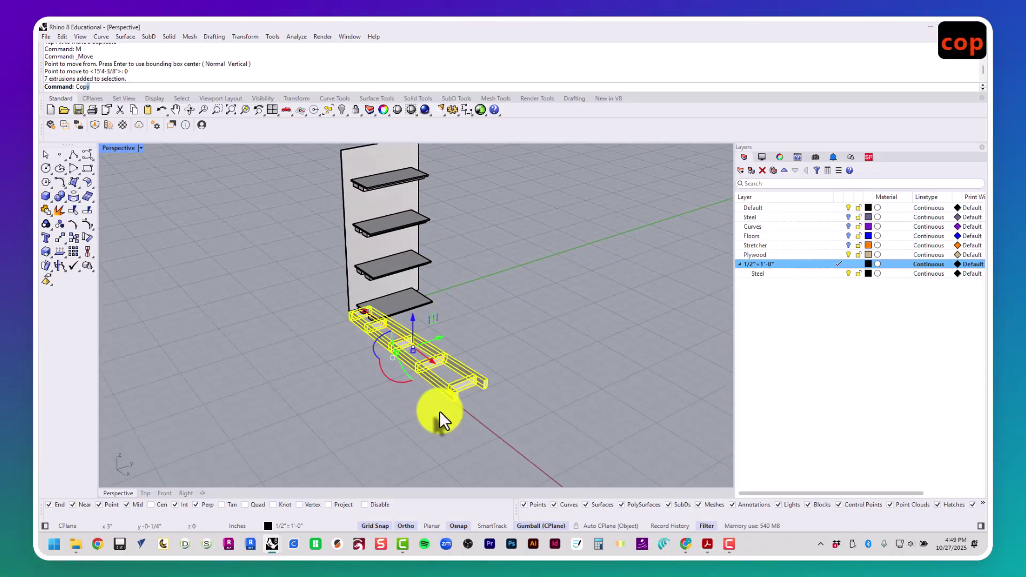
key(Return)
scroll(470, 413, up, 2)
click(490, 414)
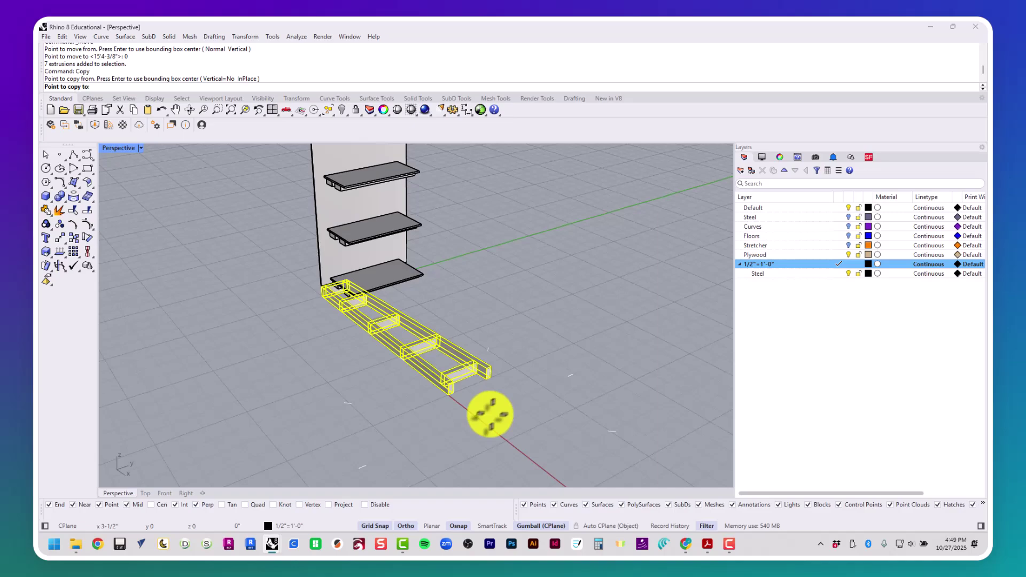
click(555, 392)
key(Escape)
Step: Turn the copied frame end for end about the vertical axis and slide it closer to the first frame
click(513, 351)
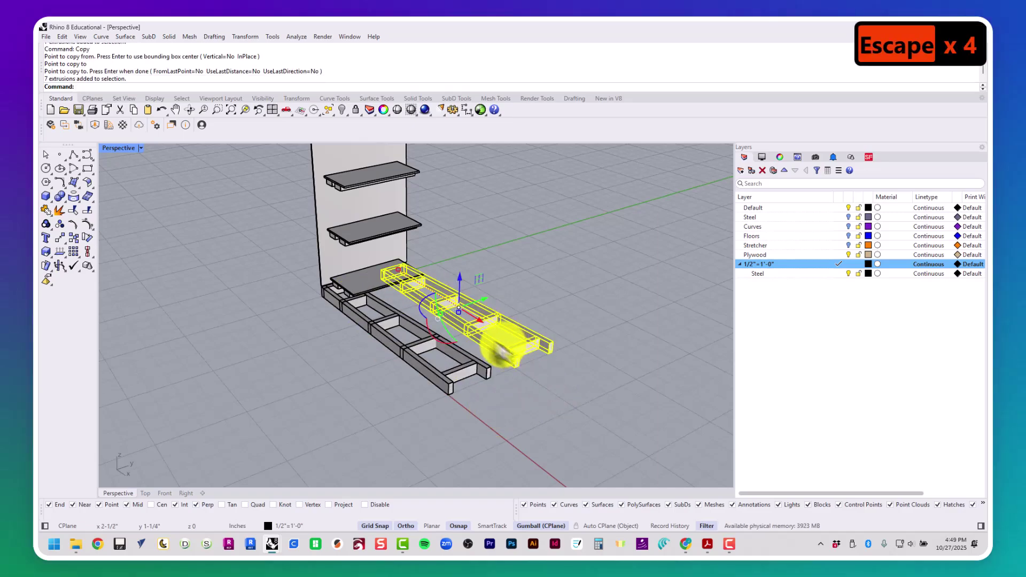
drag(420, 313, 578, 309)
drag(435, 318, 427, 320)
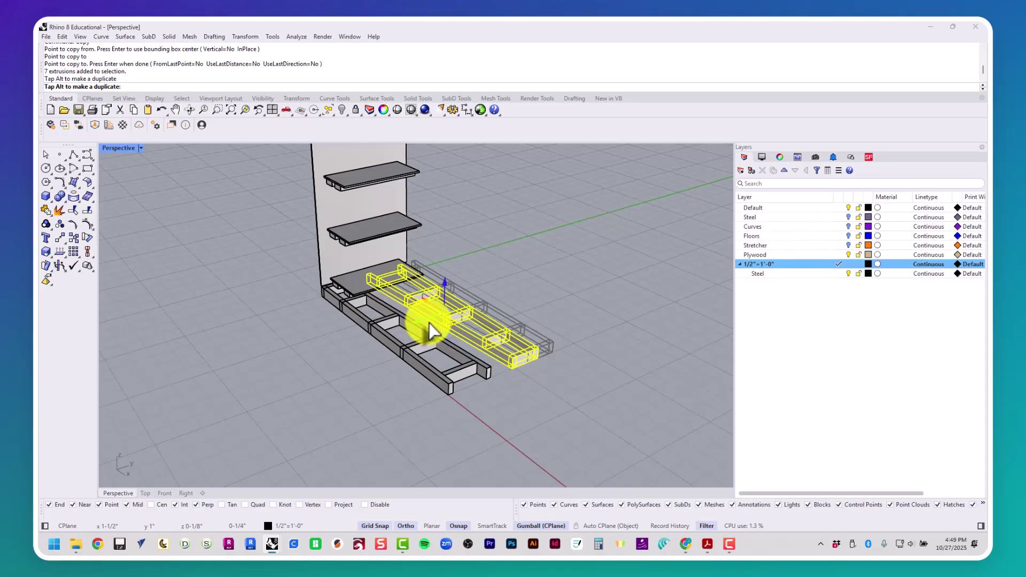
key(Escape)
key(Escape)
Step: Move the front stretcher from under the bottom shelf to the ground beside the flat frames and slide it farther out along the Y axis
right_drag(465, 343, 448, 305)
scroll(388, 280, up, 3)
shift+right_drag(388, 281, 413, 357)
scroll(359, 369, down, 6)
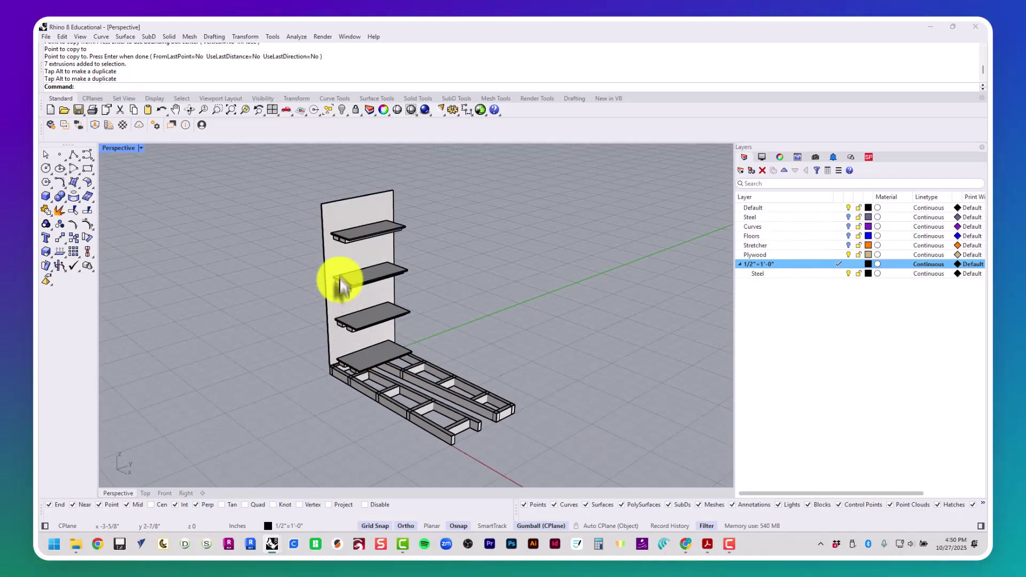
scroll(345, 314, up, 3)
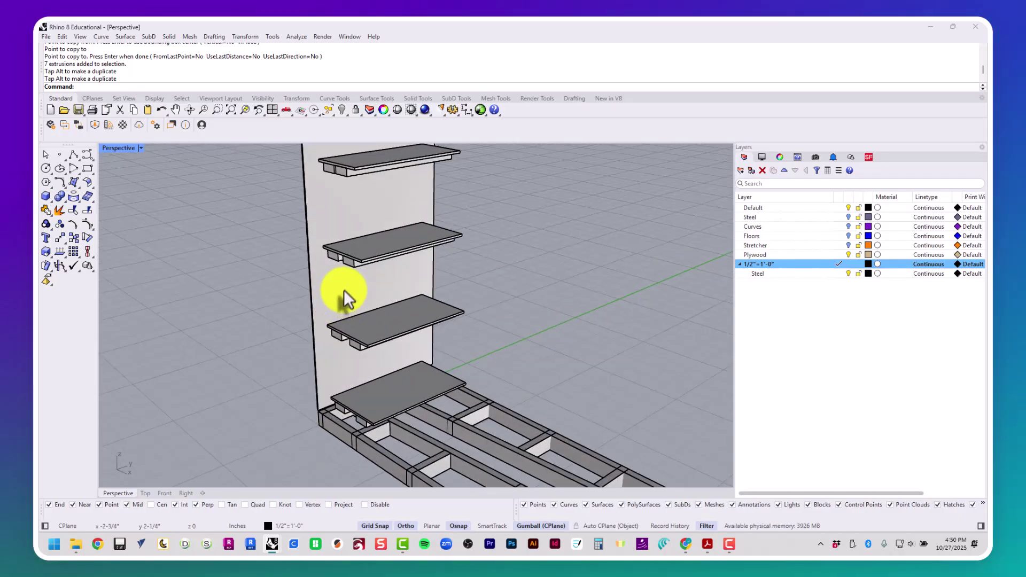
click(360, 431)
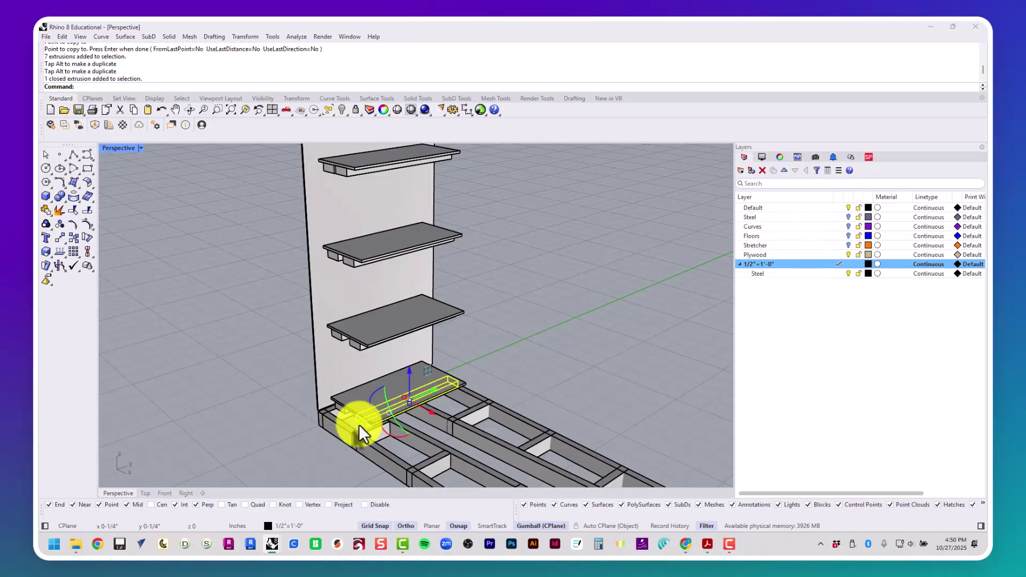
key(Return)
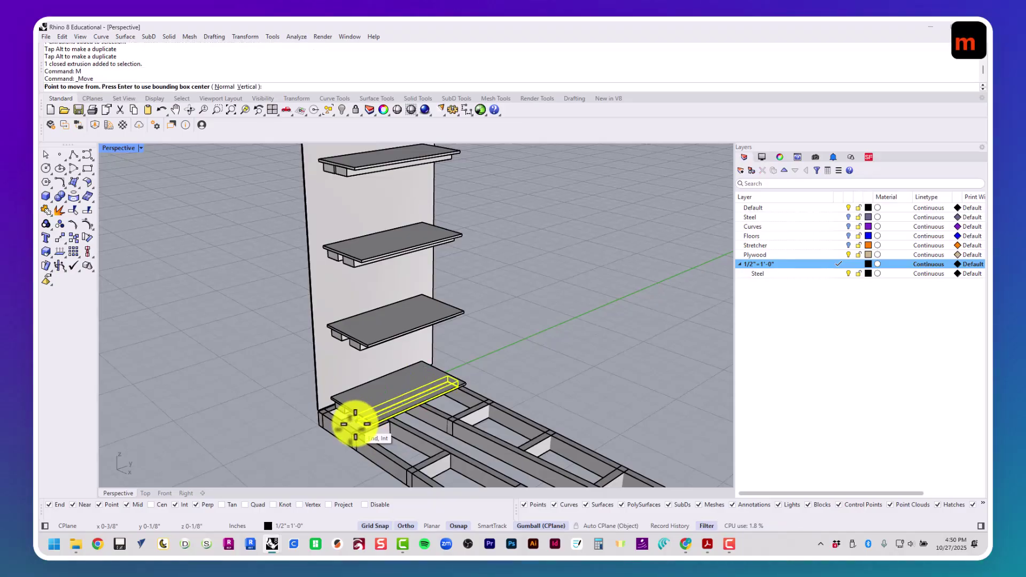
click(356, 418)
scroll(474, 367, up, 3)
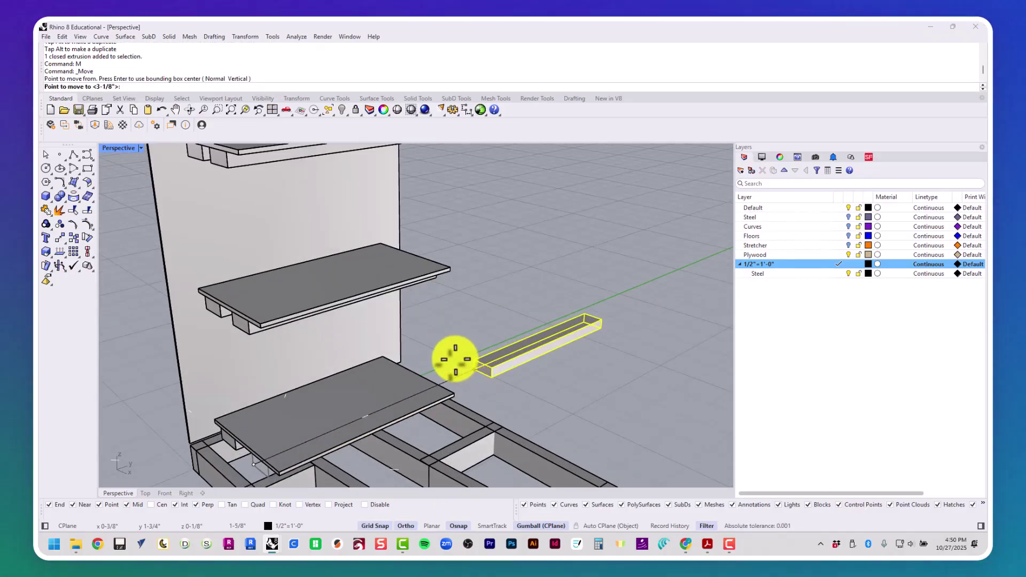
right_drag(497, 382, 349, 287)
scroll(384, 366, down, 6)
scroll(376, 319, up, 6)
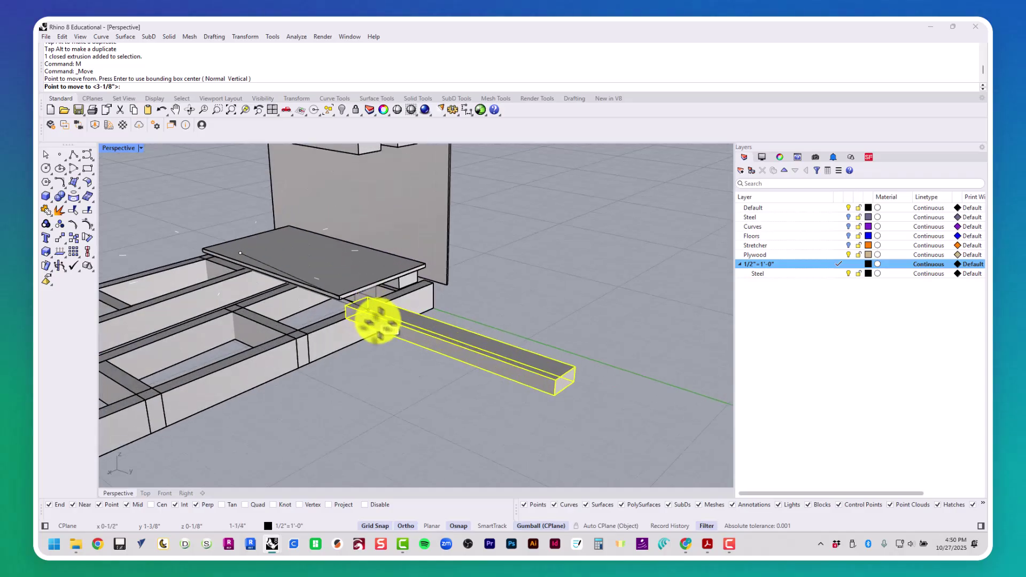
click(444, 313)
scroll(510, 346, down, 3)
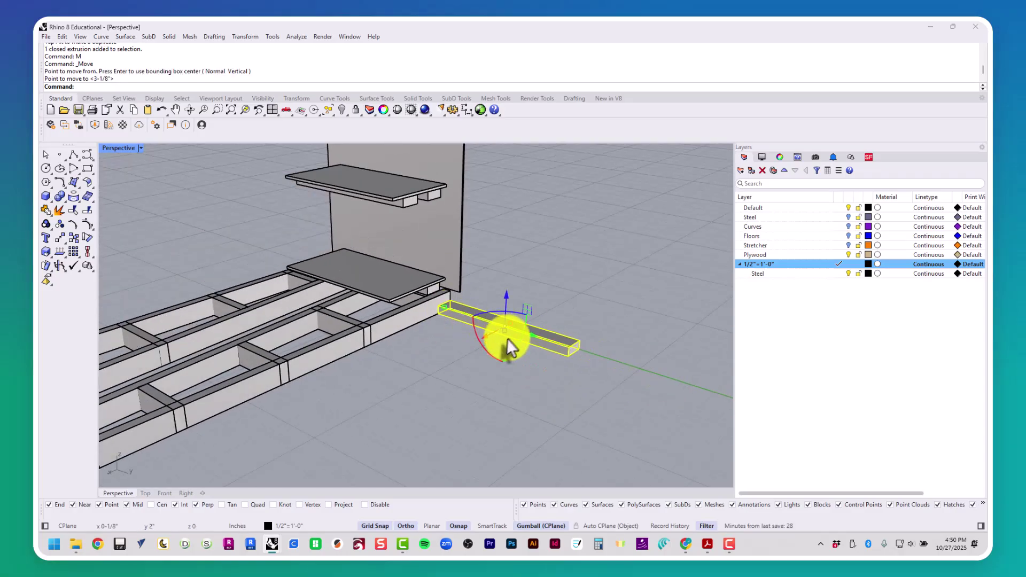
drag(511, 347, 577, 354)
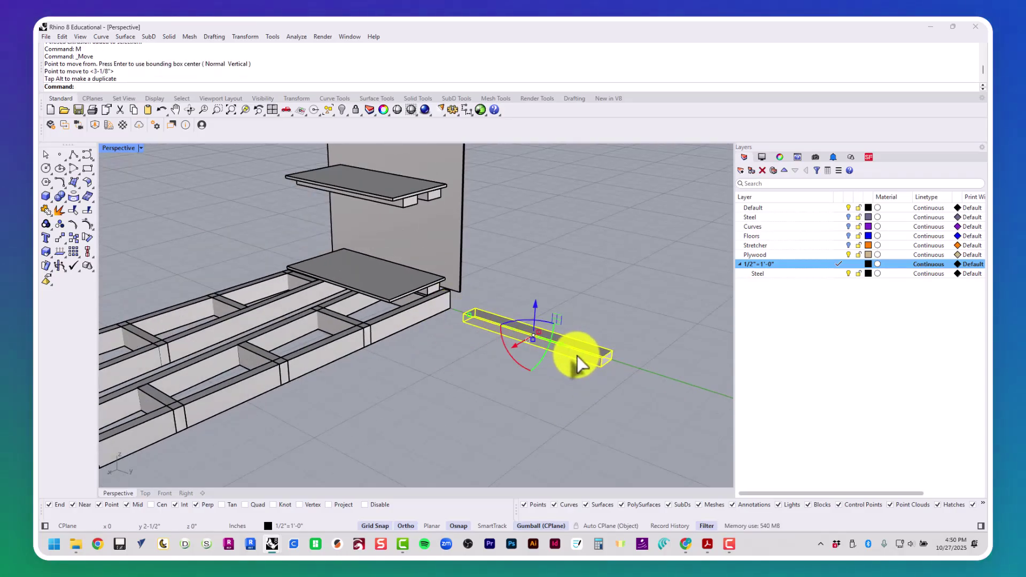
Step: Create a linear array of 8 stretchers along the X direction, spaced about 3/8 inch apart, from the one on the ground
scroll(572, 357, down, 4)
scroll(583, 398, up, 4)
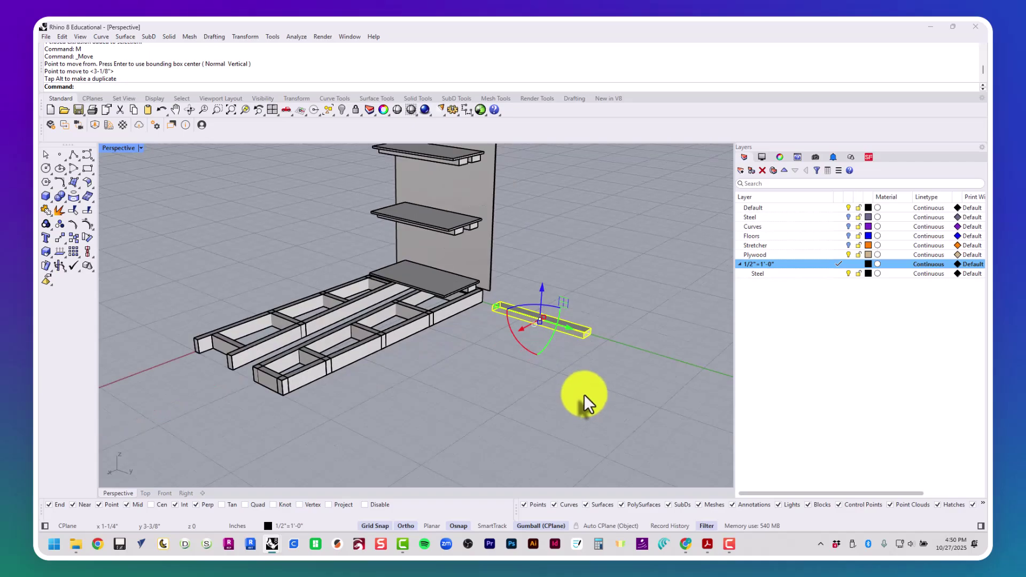
text(rray)
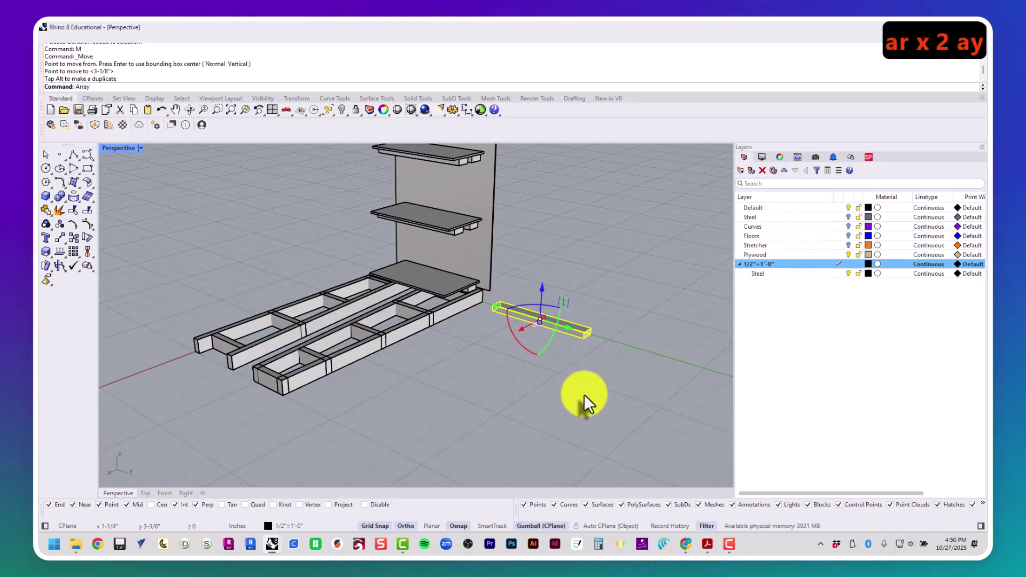
text(linear)
key(Return)
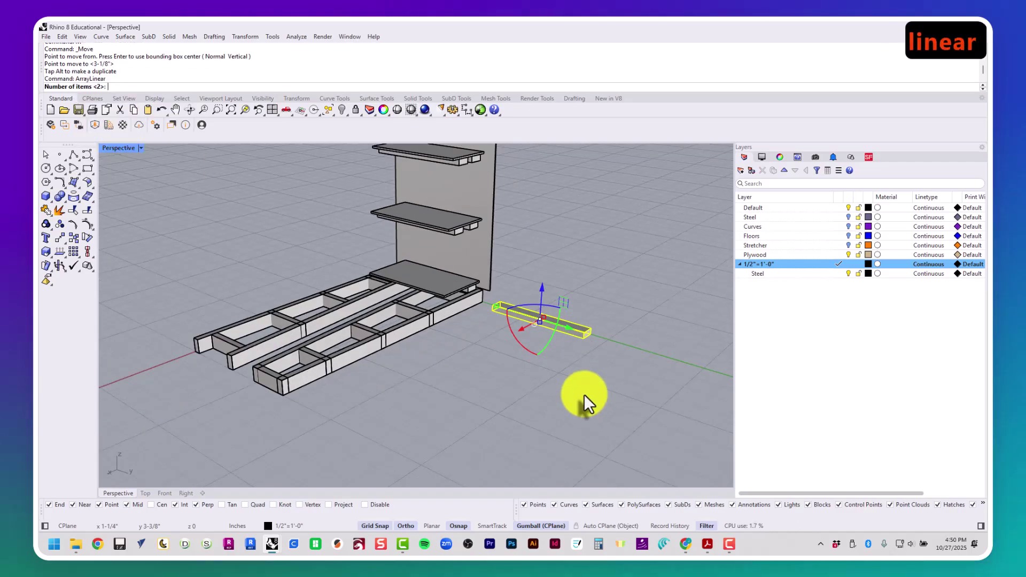
text(8)
key(Return)
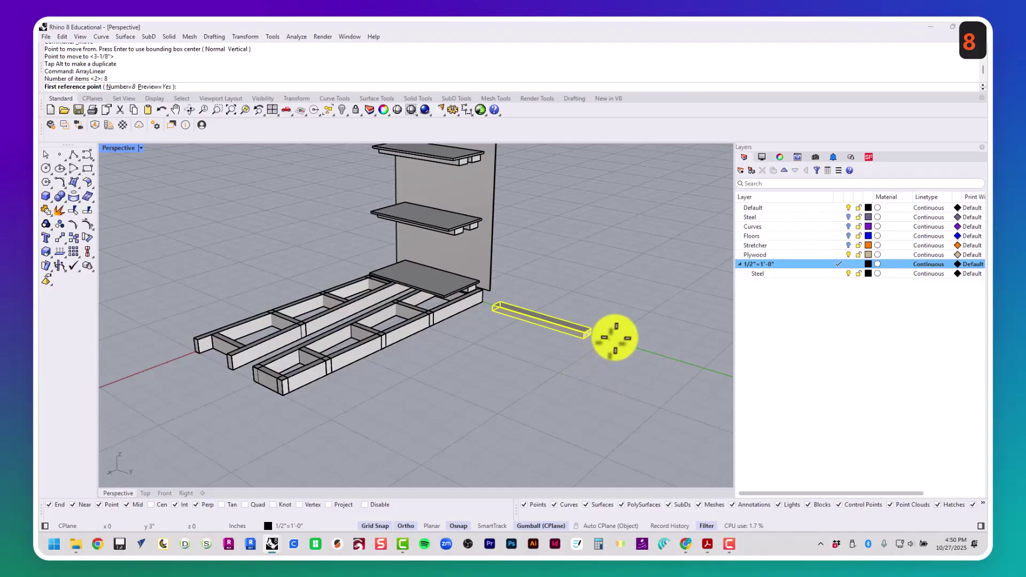
click(615, 338)
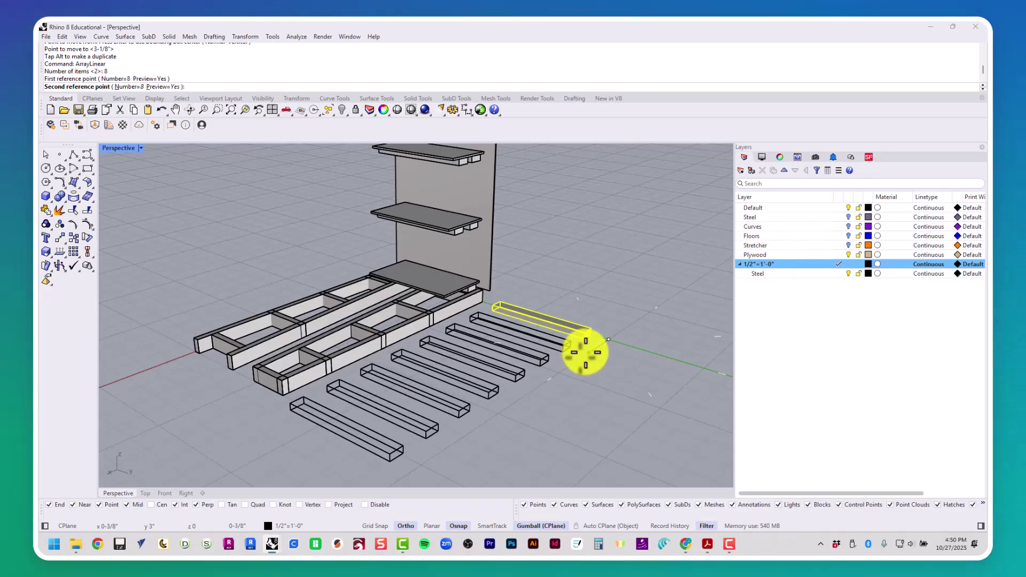
click(585, 352)
click(584, 385)
Step: Delete the remaining original stretchers from beneath all four shelves
right_drag(584, 390, 527, 337)
click(483, 301)
key(Delete)
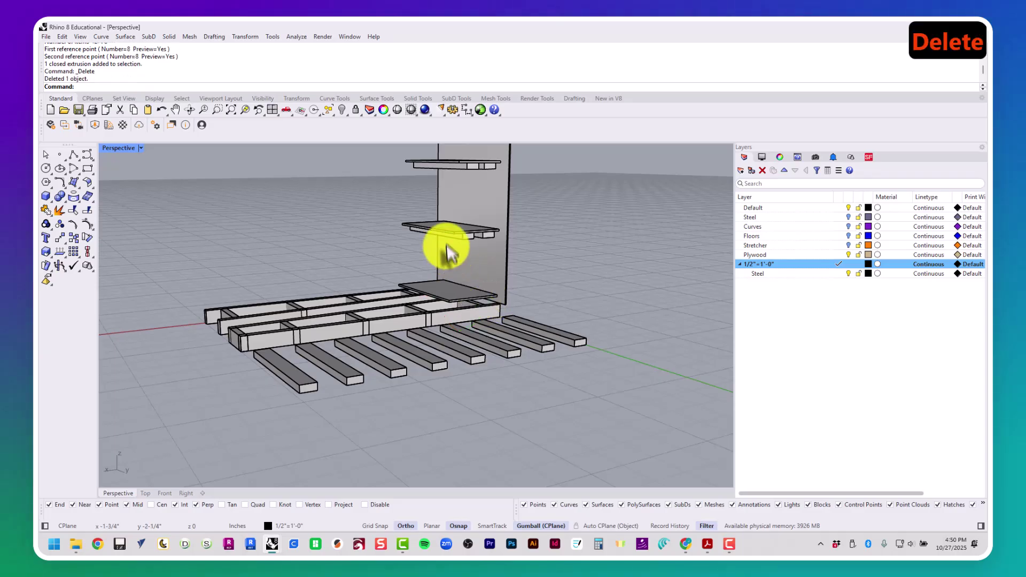
shift+right_drag(447, 252, 470, 286)
click(490, 284)
key(Delete)
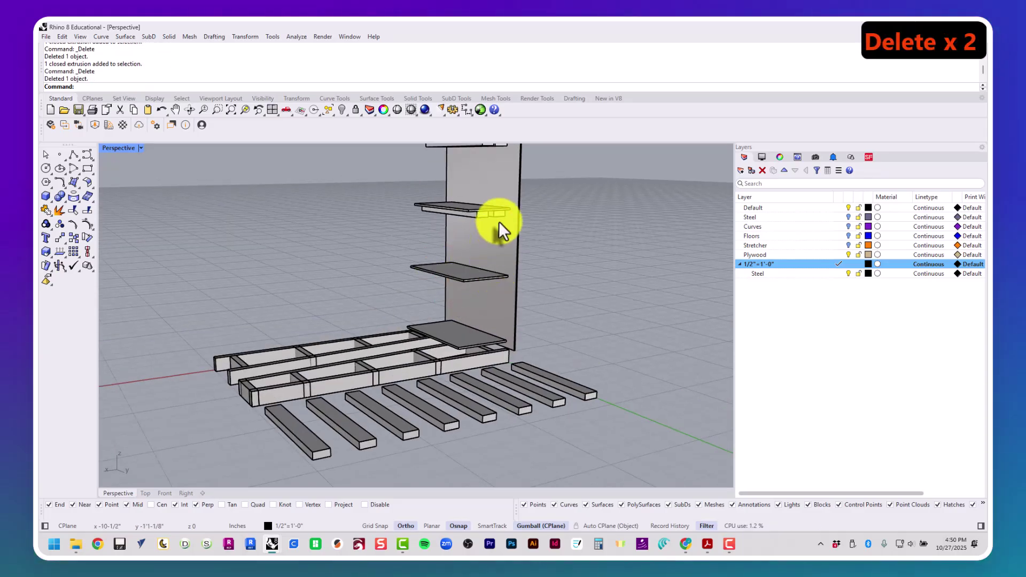
click(497, 216)
key(Delete)
click(476, 216)
key(Delete)
shift+right_drag(480, 194, 489, 184)
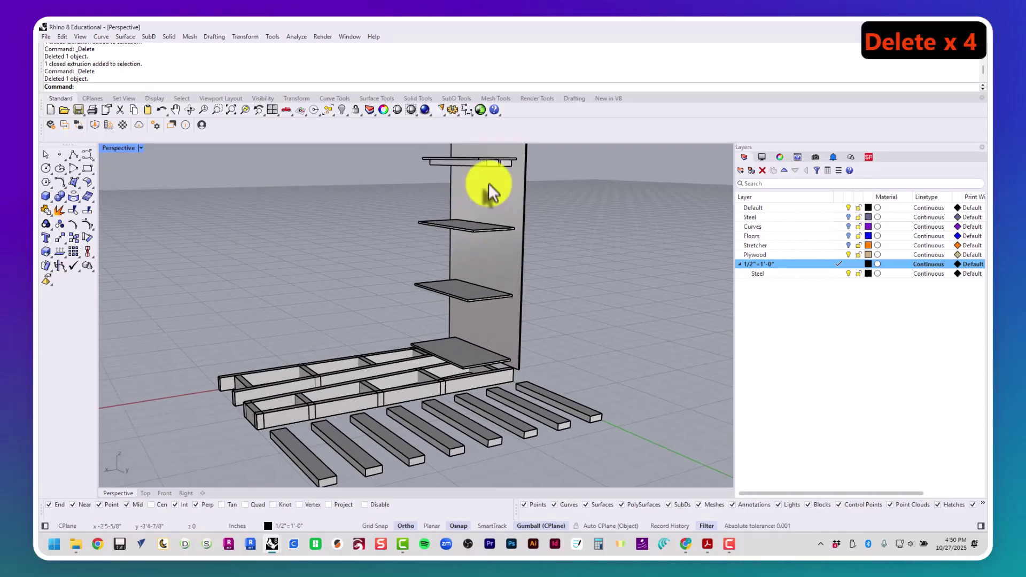
click(485, 162)
key(Delete)
click(505, 165)
key(Delete)
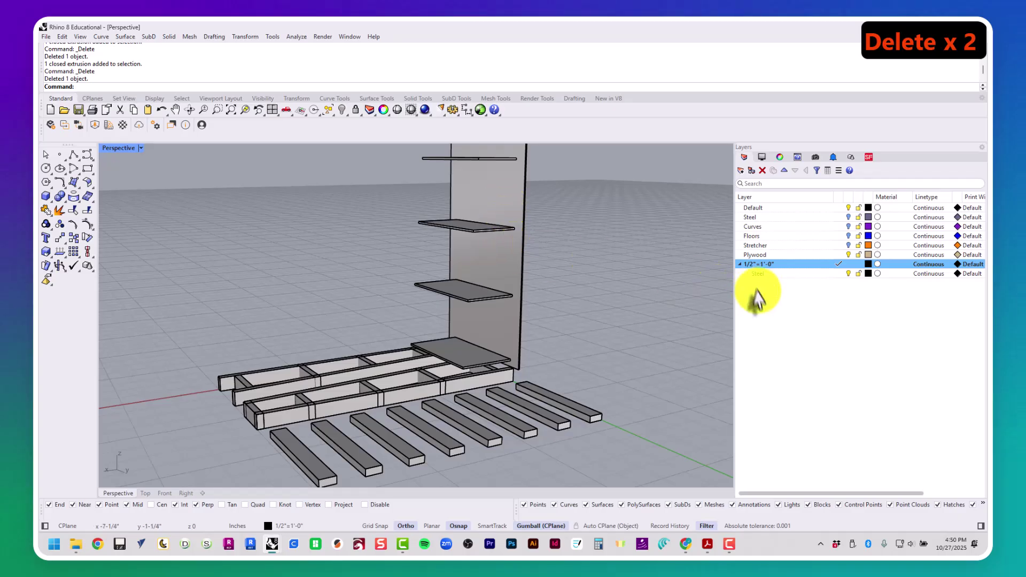
Step: Rename the sublayer under 1/2"=1'-0" to 3D Print
click(759, 273)
click(761, 275)
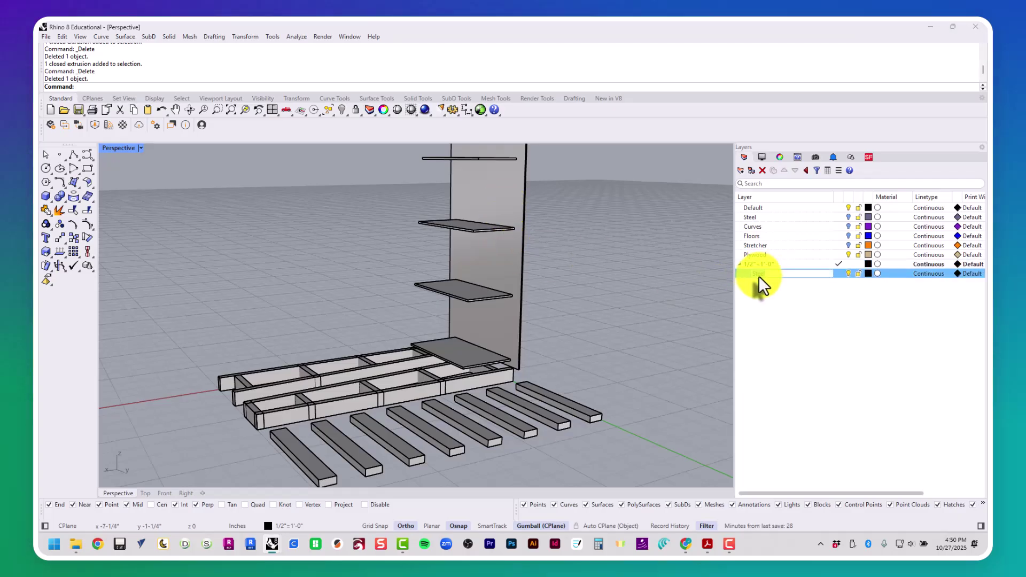
text(3D Print)
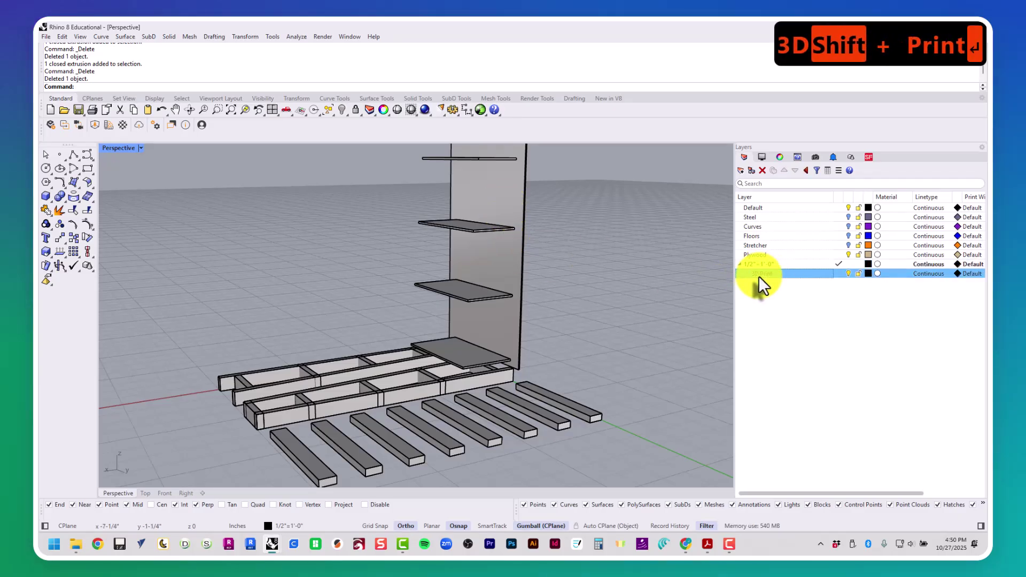
key(Return)
Step: Move the two flat frames and all the loose stretchers onto the 3D Print layer
scroll(551, 333, down, 6)
right_drag(529, 355, 672, 358)
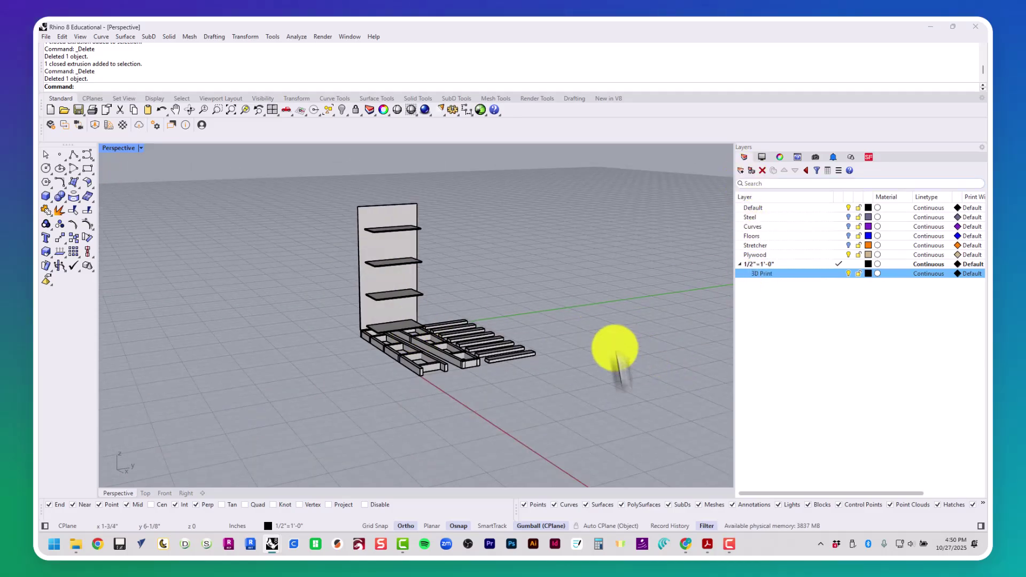
right_drag(434, 370, 520, 403)
drag(523, 396, 374, 272)
right_click(762, 275)
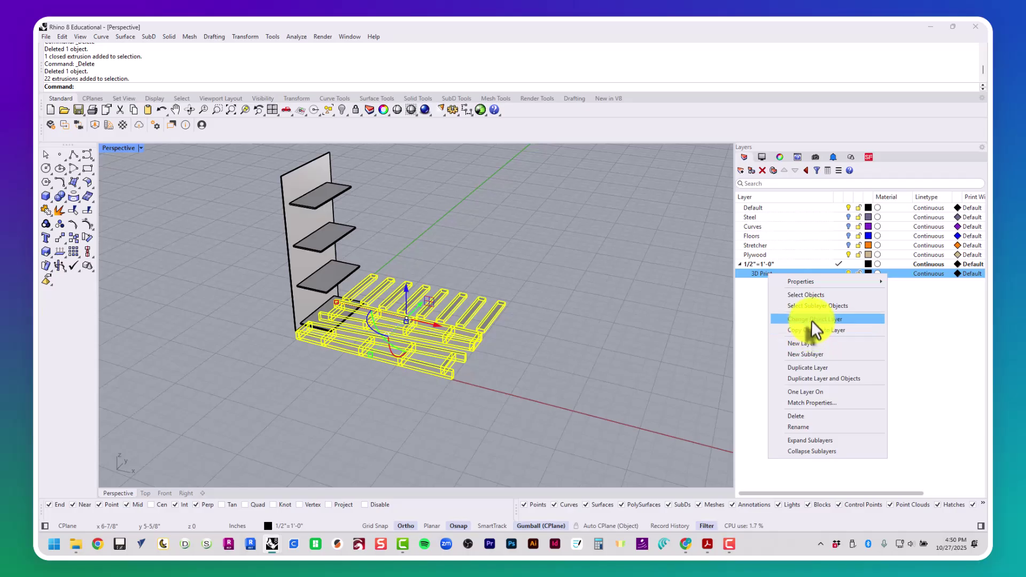
click(761, 319)
Step: Set the 3D Print layer's colour to red
click(866, 274)
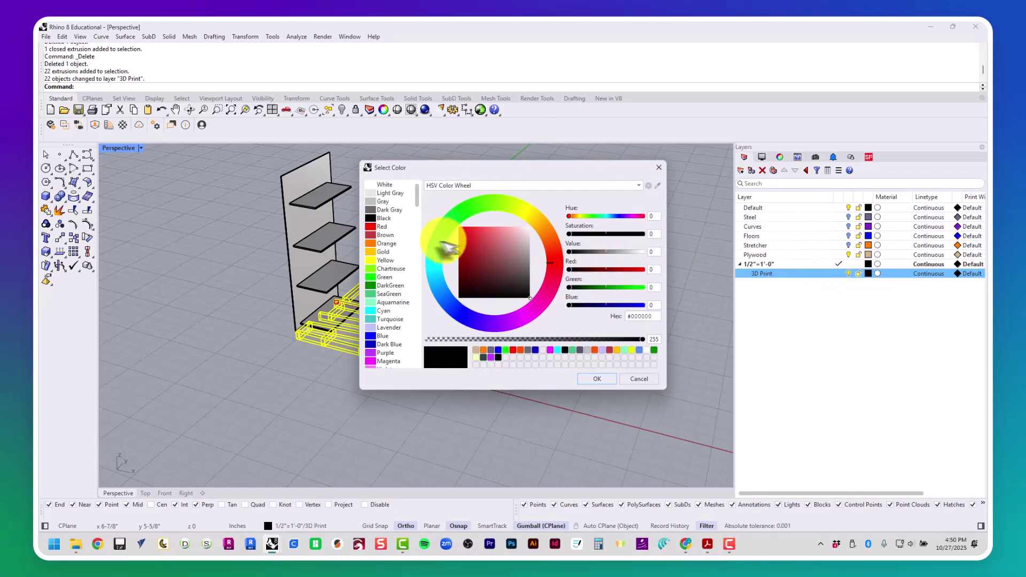
click(398, 227)
double_click(399, 228)
click(526, 358)
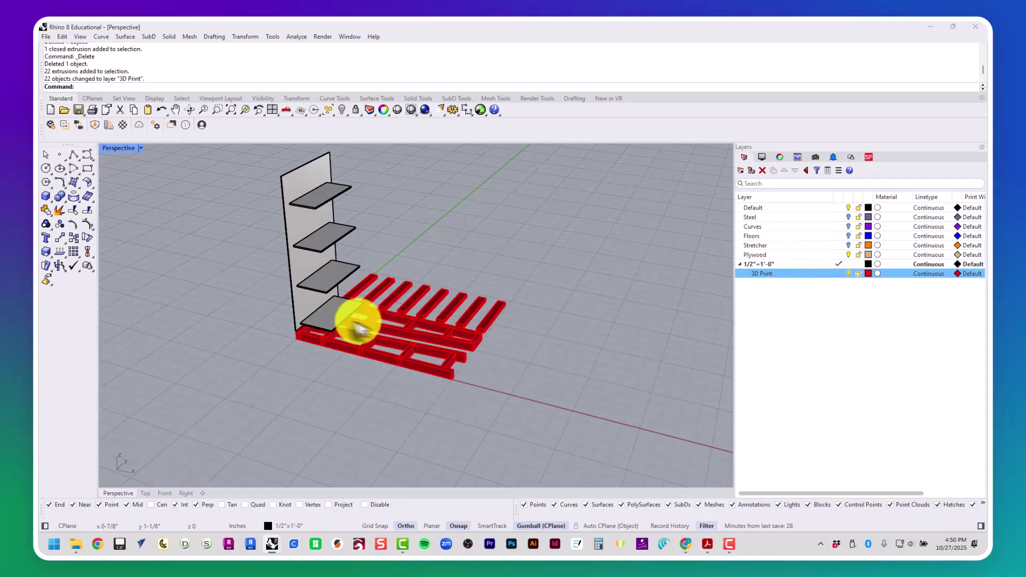
Step: Move the four shelves and the back panel together along the X axis, clear of the red frame parts
click(333, 314)
shift+click(319, 279)
shift+click(319, 235)
shift+click(315, 195)
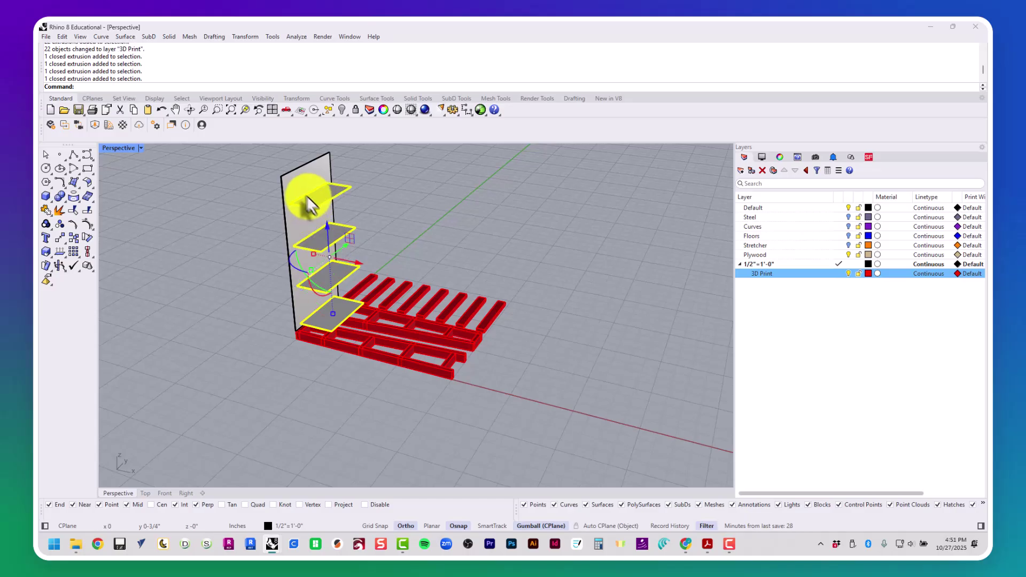
shift+click(299, 198)
drag(359, 262, 582, 320)
click(686, 411)
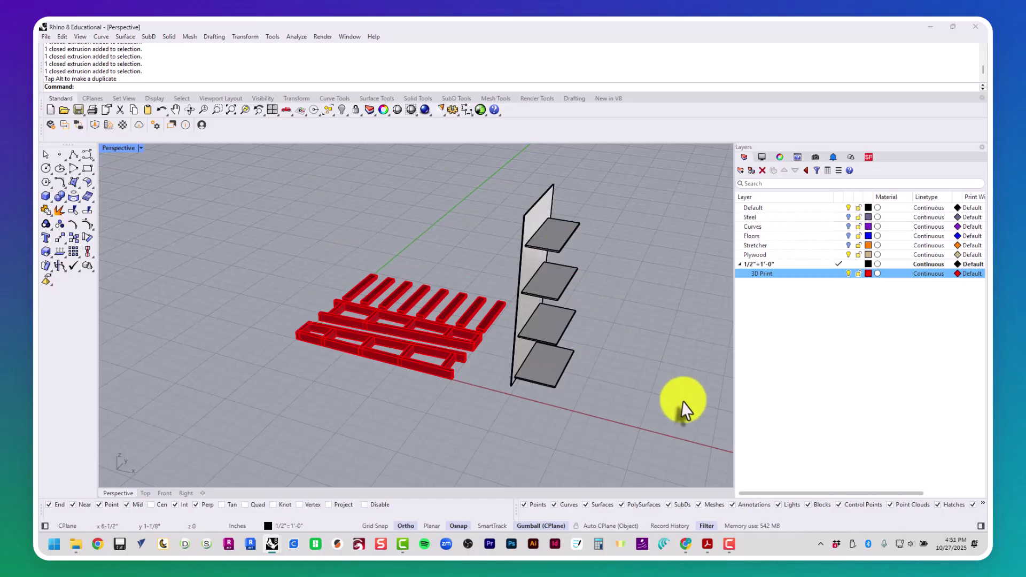
Step: Move the bottom shelf out from the upright back panel to open ground farther along the X axis
scroll(682, 412, down, 2)
shift+right_drag(676, 420, 595, 400)
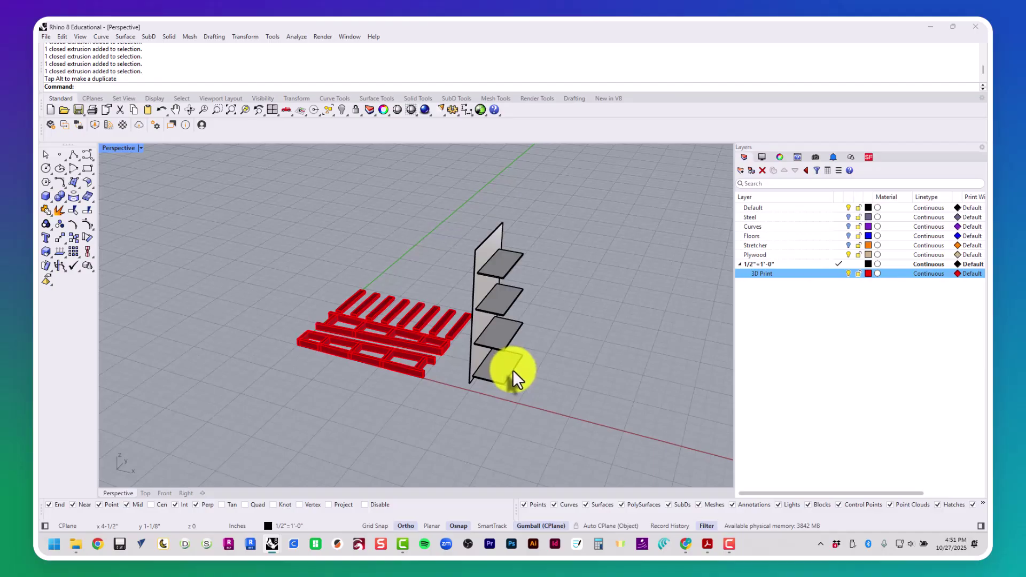
scroll(517, 366, up, 5)
right_drag(517, 369, 534, 389)
scroll(433, 399, down, 5)
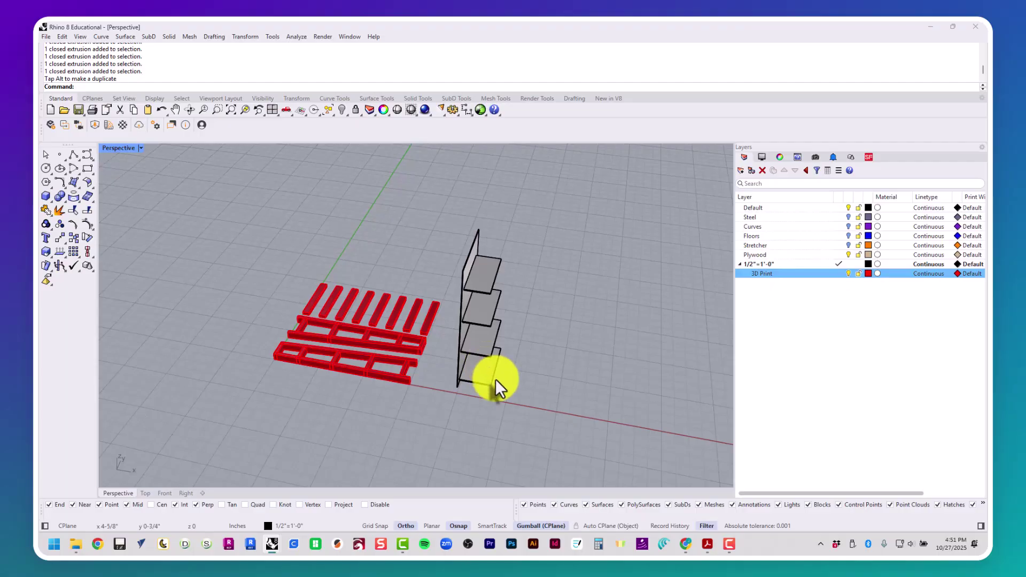
scroll(495, 380, up, 3)
drag(486, 379, 588, 389)
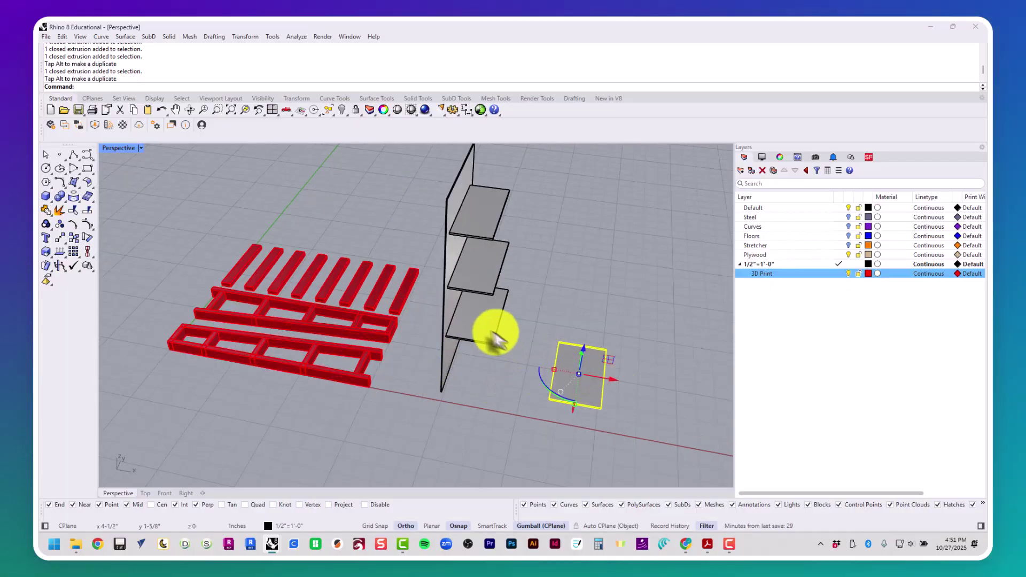
Step: Move the second-lowest shelf by its corner so it sits flush against the shelf already on the ground
click(489, 329)
scroll(502, 364, up, 5)
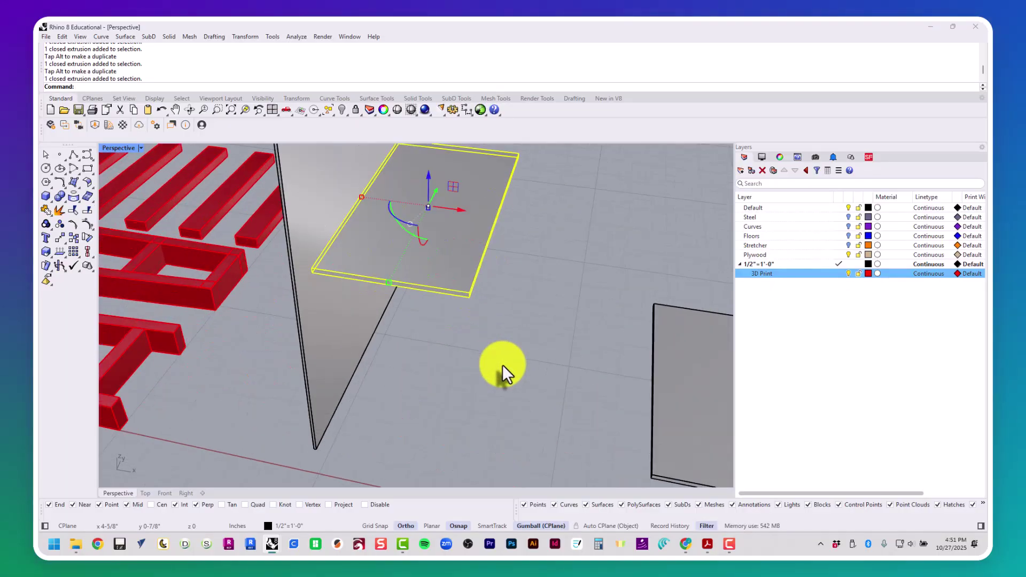
text(m)
key(Return)
click(470, 306)
scroll(488, 332, down, 5)
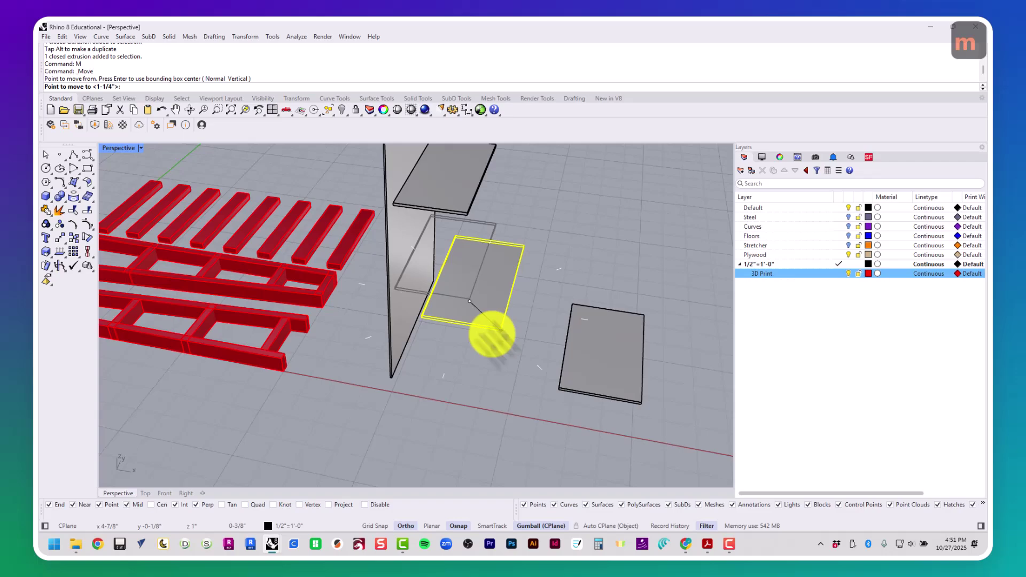
click(556, 393)
Step: Move the third shelf by its front corner to the free end of the two shelves on the ground
click(452, 206)
text(m)
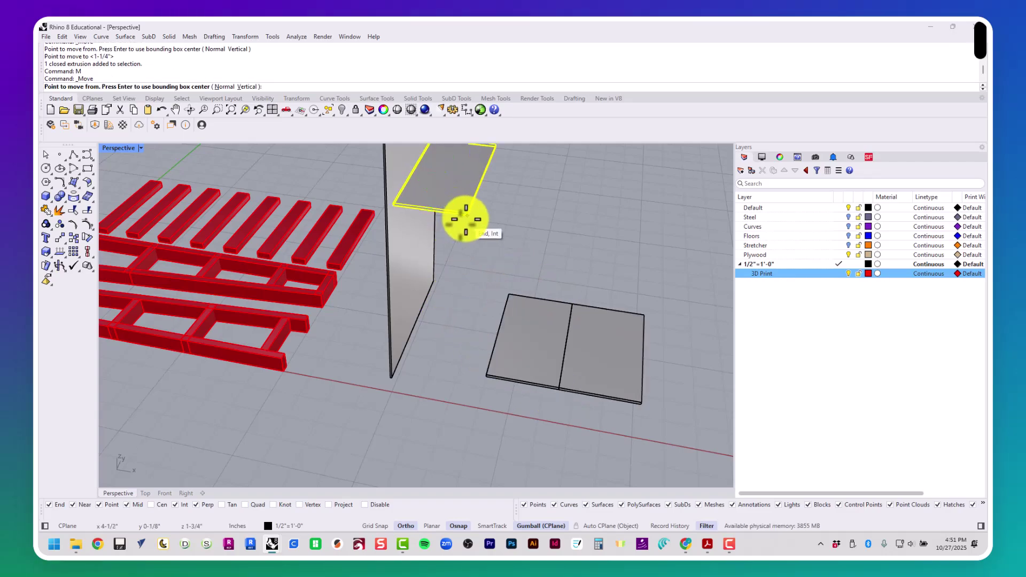
key(Return)
click(467, 215)
click(483, 381)
scroll(481, 381, down, 6)
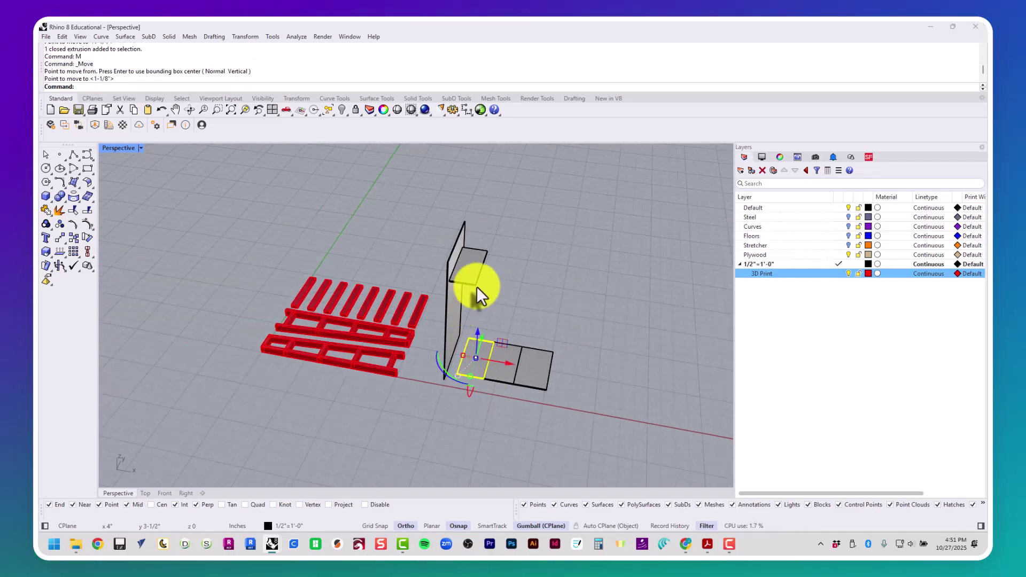
Step: Snap the top shelf onto the end of the ground row and slide all four shelves along X away from the back panel
click(479, 283)
scroll(477, 284, up, 2)
scroll(475, 284, up, 7)
text(m)
key(Return)
click(477, 293)
scroll(478, 294, down, 7)
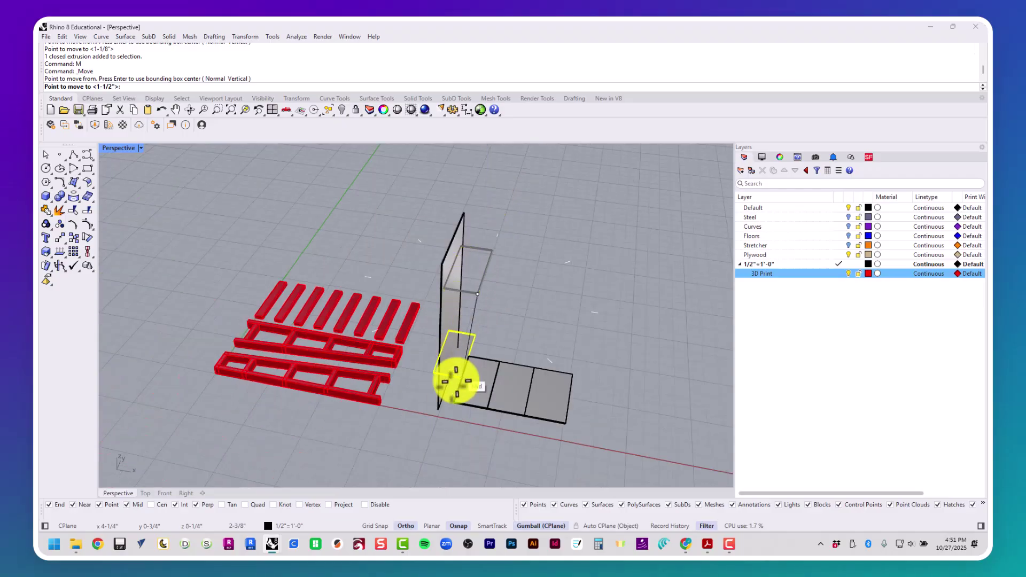
scroll(452, 393, up, 9)
scroll(449, 422, down, 2)
click(456, 416)
scroll(457, 417, down, 6)
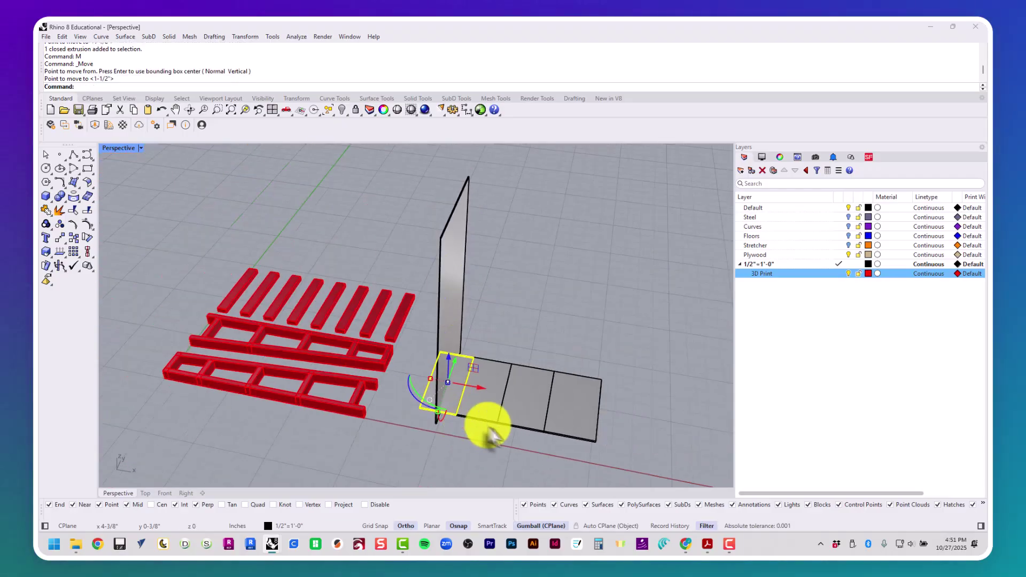
drag(589, 462, 584, 418)
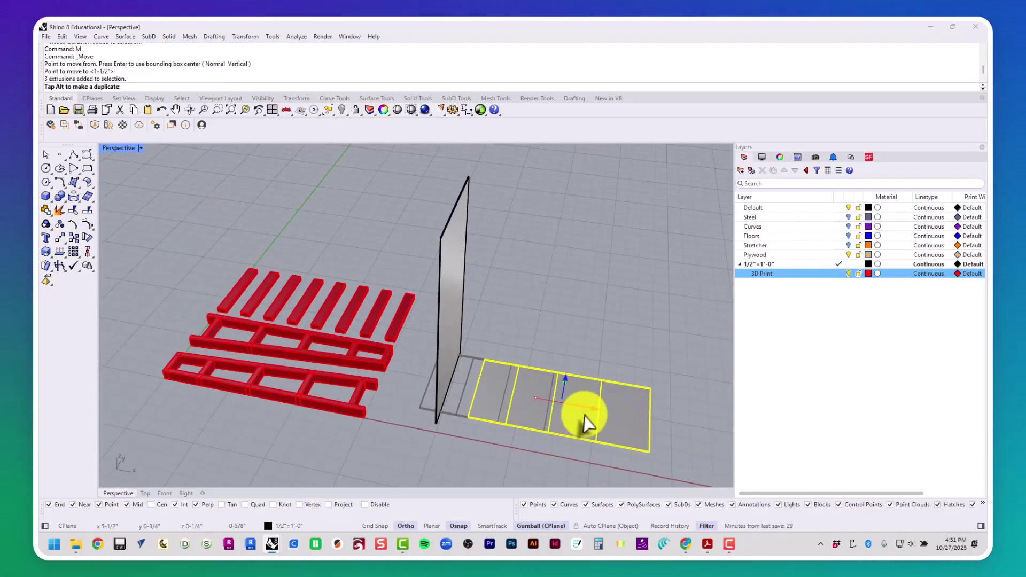
click(481, 333)
Step: Rotate the upright back panel until it lies flat with its long side parallel to the X axis
click(457, 332)
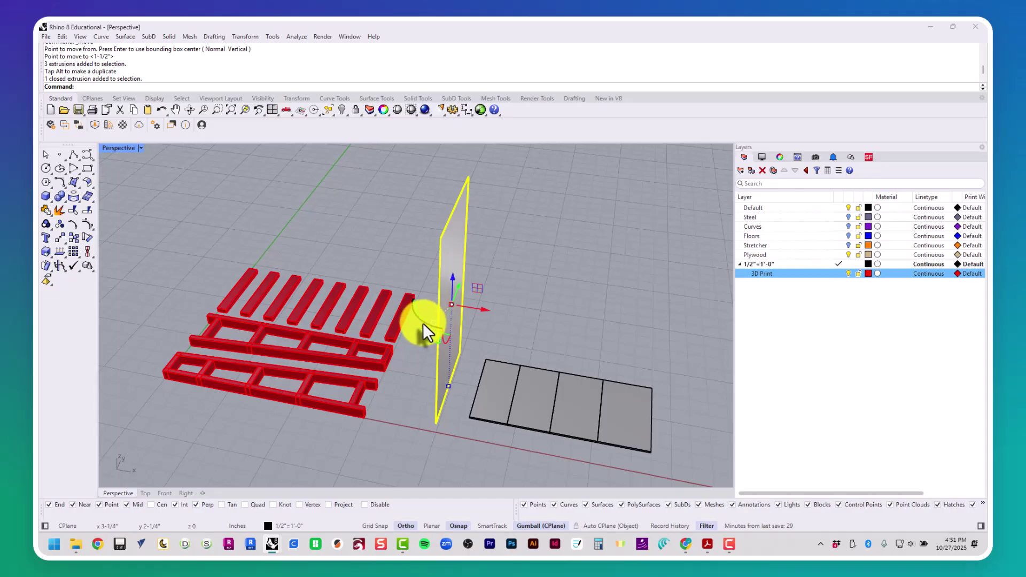
drag(422, 322, 405, 289)
right_drag(464, 344, 446, 312)
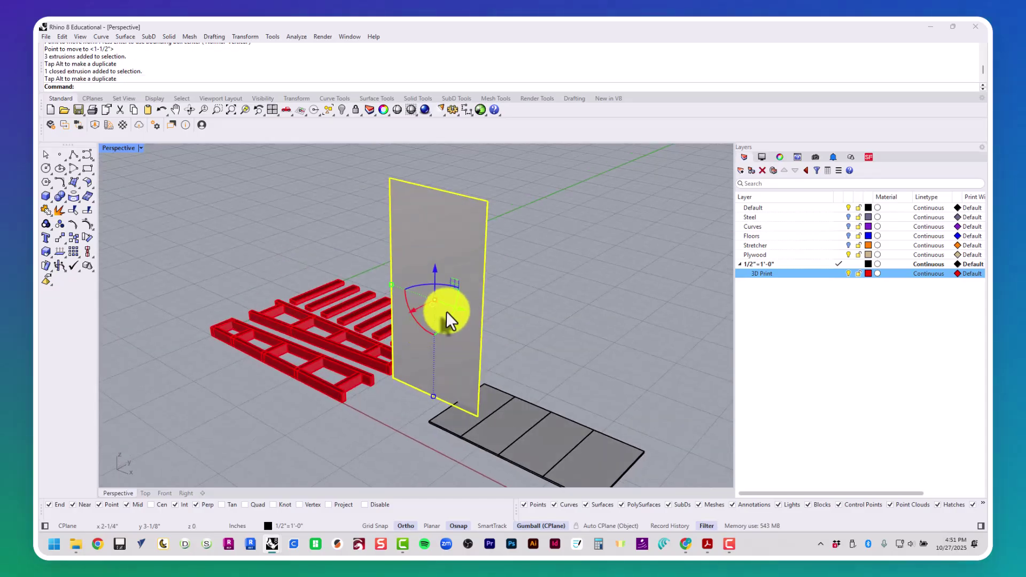
drag(450, 319, 414, 339)
right_drag(439, 353, 469, 343)
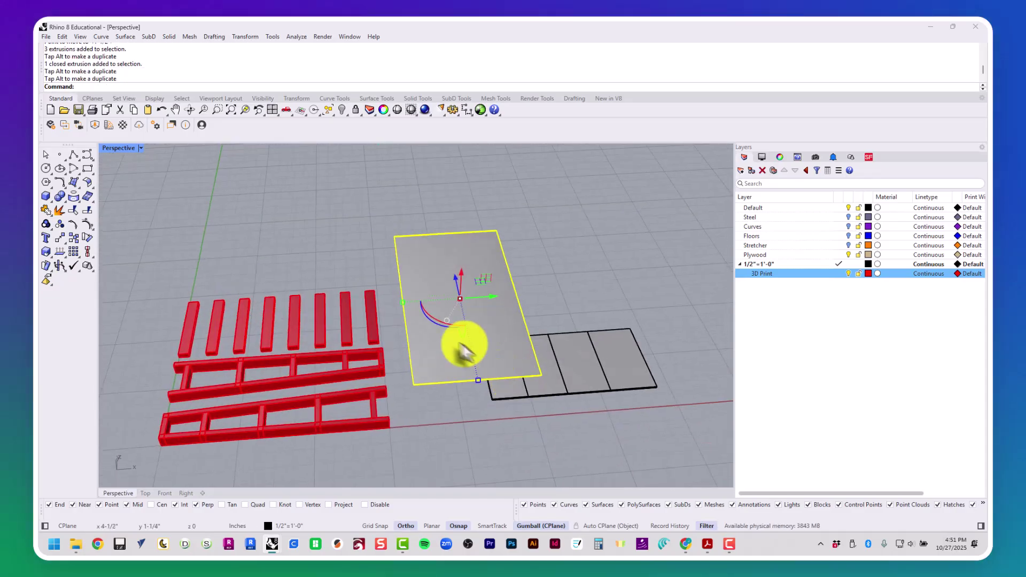
drag(434, 318, 477, 342)
Step: Move the flat back panel by its near corner to the back corner of the shelf row
scroll(454, 341, up, 5)
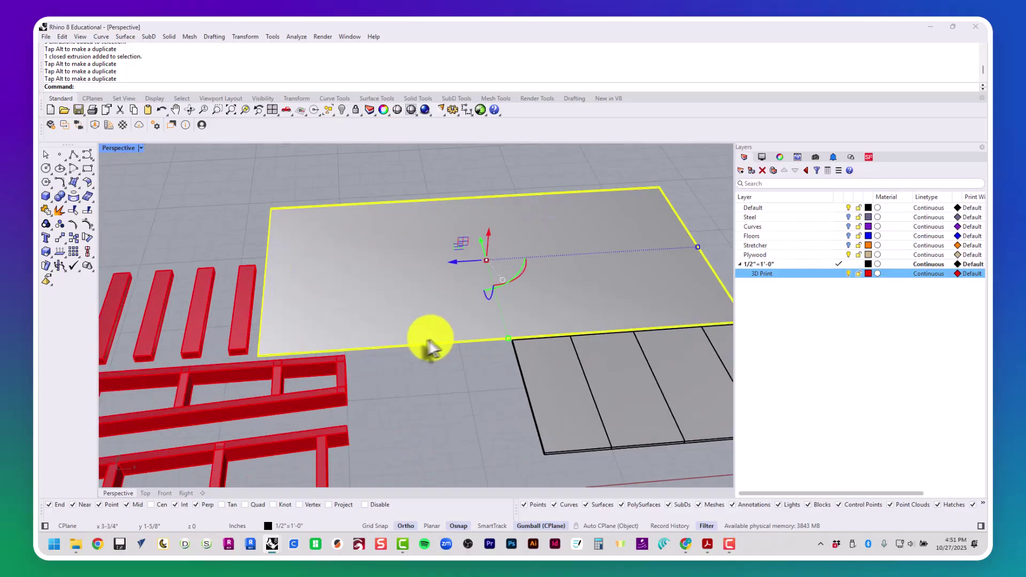
text(m)
key(Return)
click(148, 370)
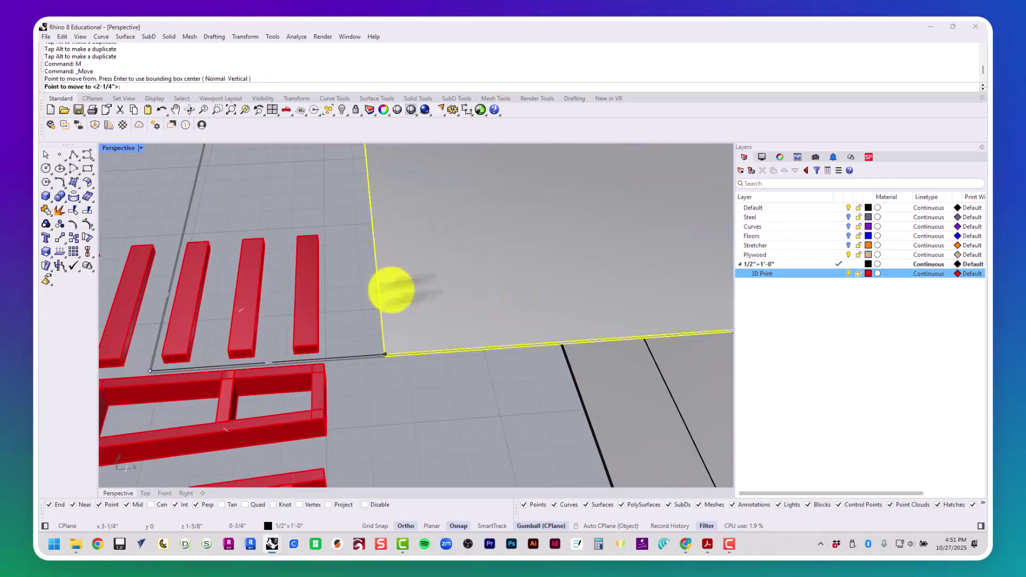
click(562, 342)
key(Escape)
scroll(497, 323, down, 6)
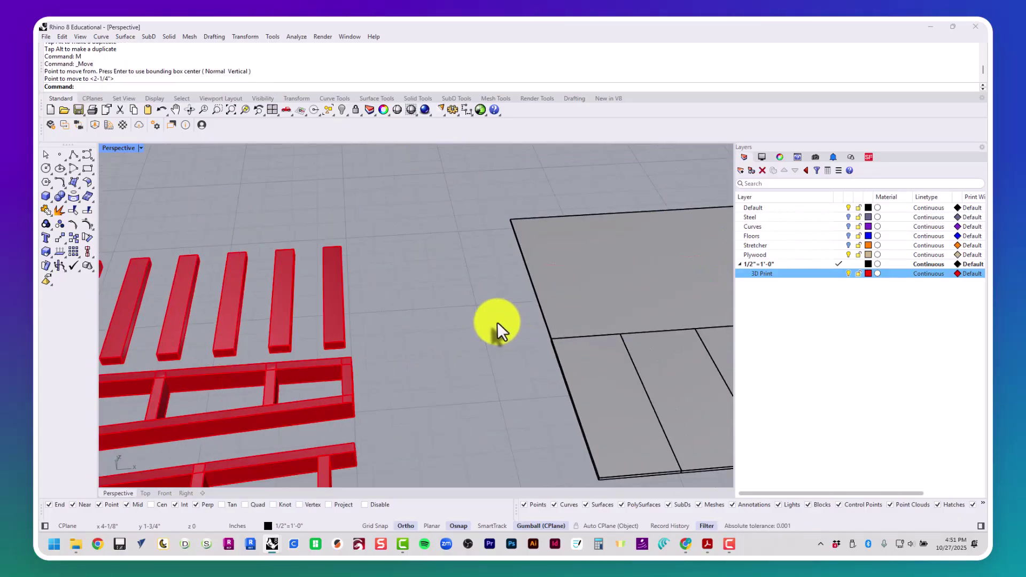
Step: In the Top view, move the back panel along the Y axis to leave a small gap above the shelves
right_drag(545, 337, 406, 275)
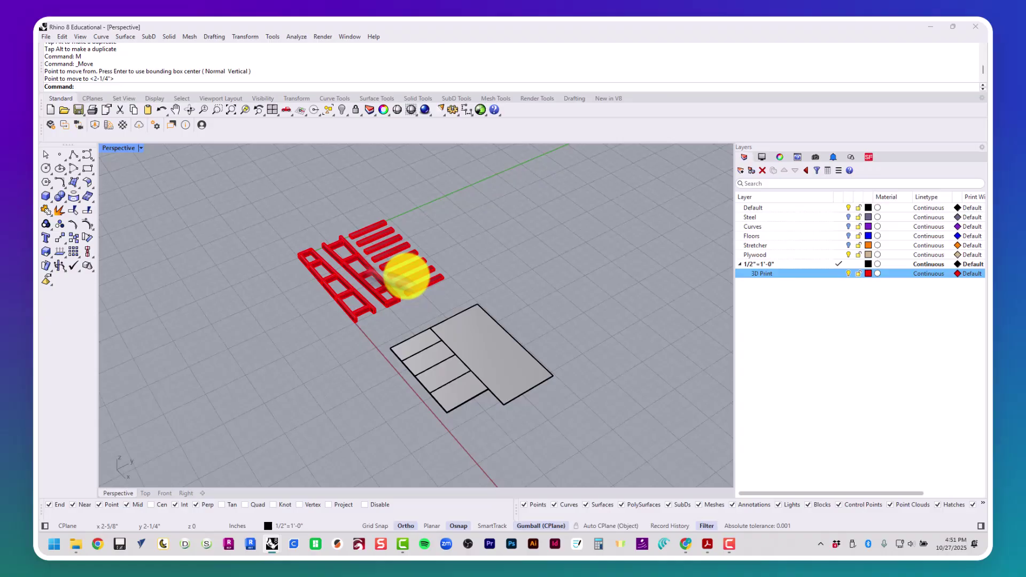
double_click(110, 148)
double_click(108, 148)
scroll(315, 241, down, 3)
scroll(315, 240, down, 3)
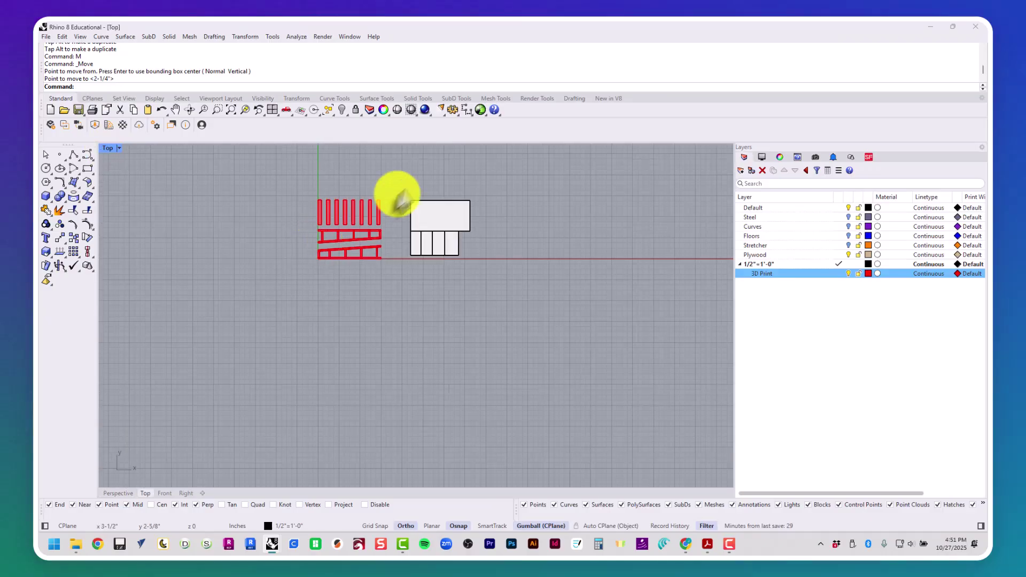
scroll(419, 251, up, 5)
click(421, 248)
scroll(410, 232, down, 1)
drag(410, 233, 413, 222)
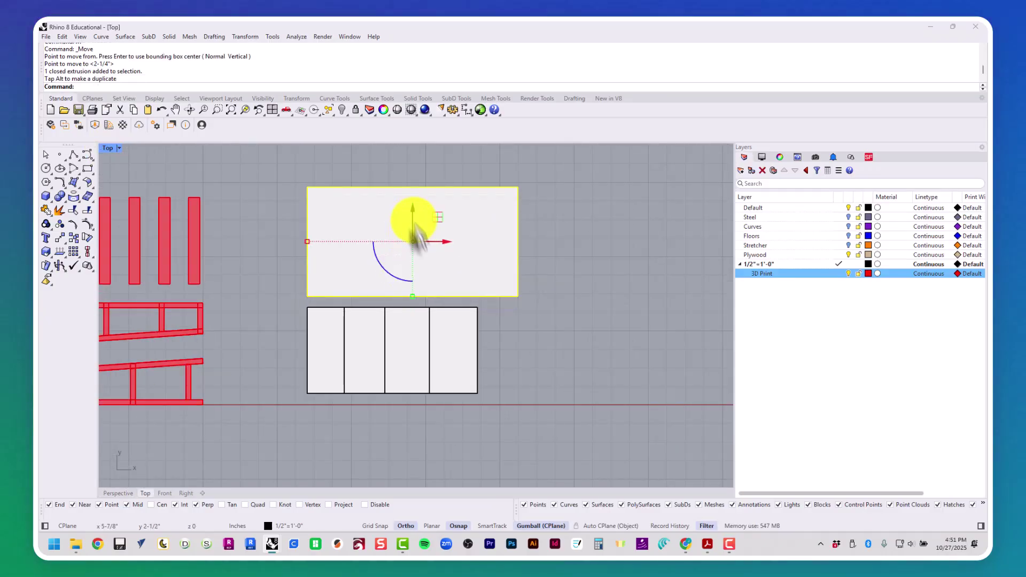
Step: Spread the shelves apart along the X axis so a gap separates each one from its neighbour
drag(465, 335, 484, 359)
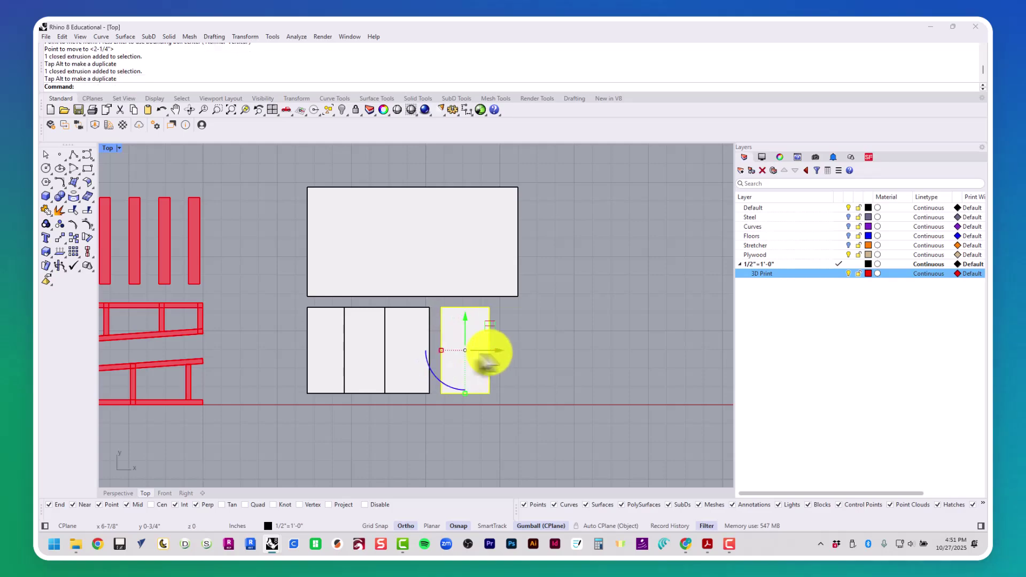
click(403, 339)
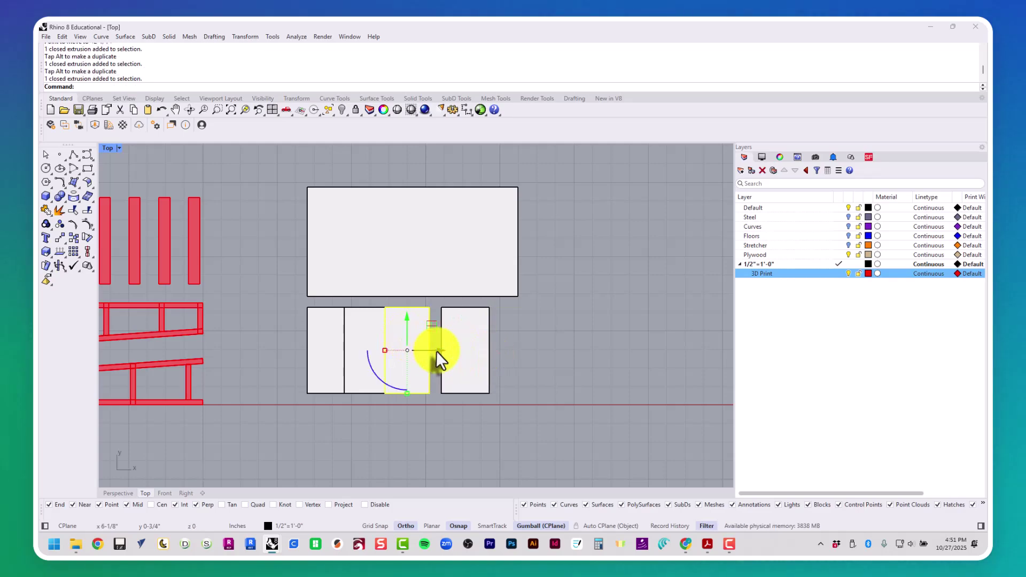
click(365, 342)
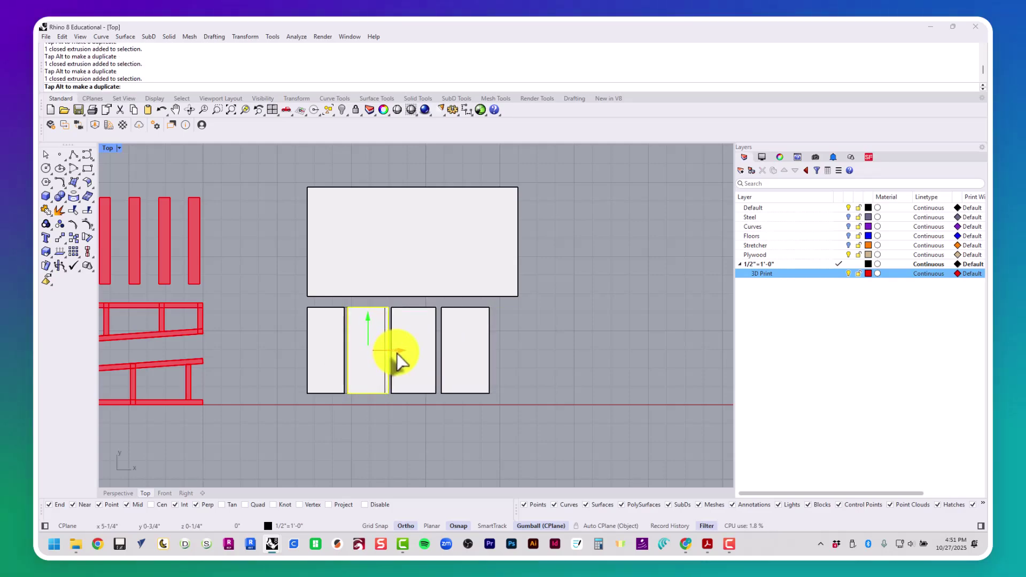
drag(398, 361, 394, 355)
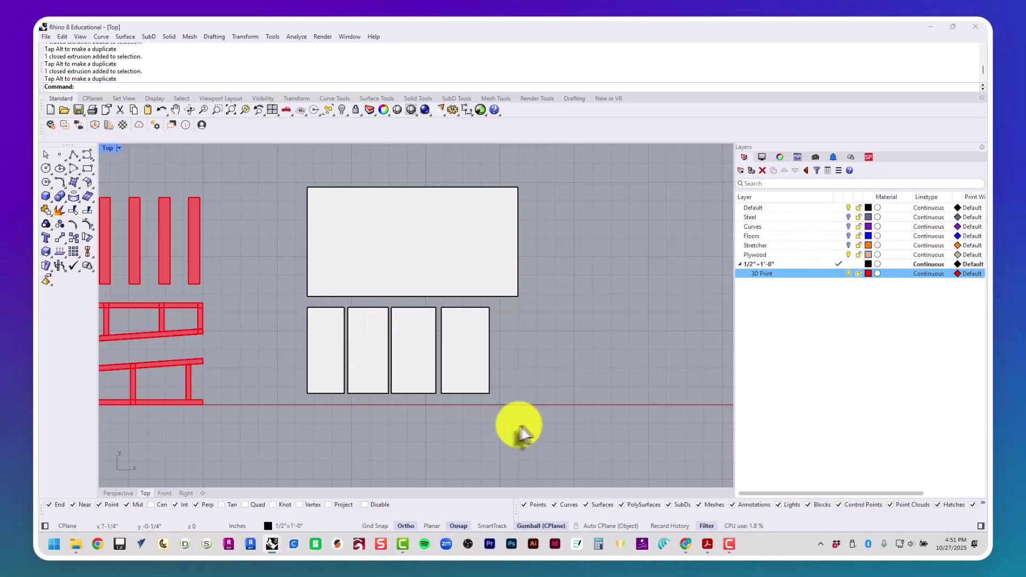
Step: Generate 2D outlines of the back panel and four shelves with Make2D, using View projection and hidden lines off
drag(581, 408, 293, 233)
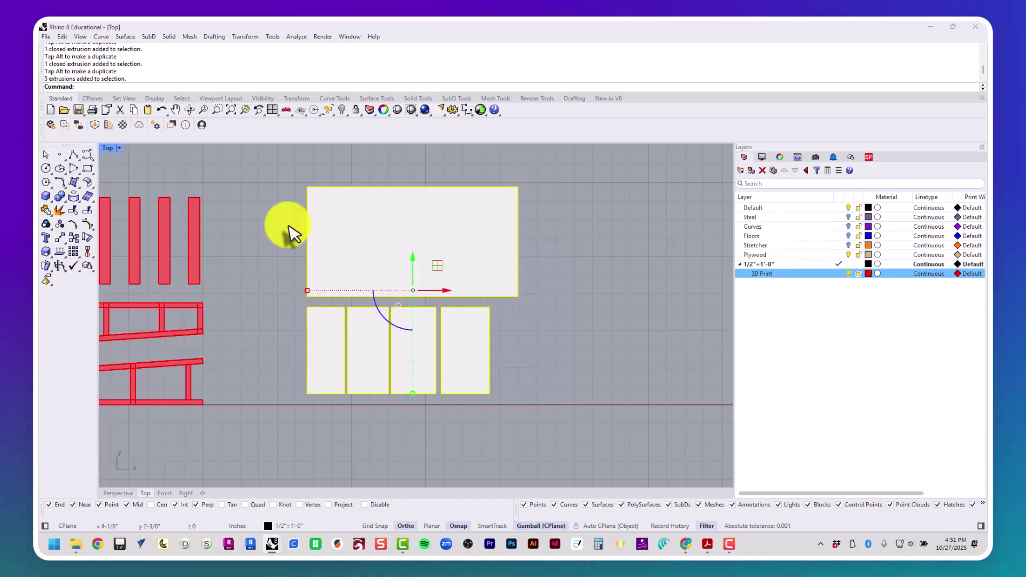
text(M)
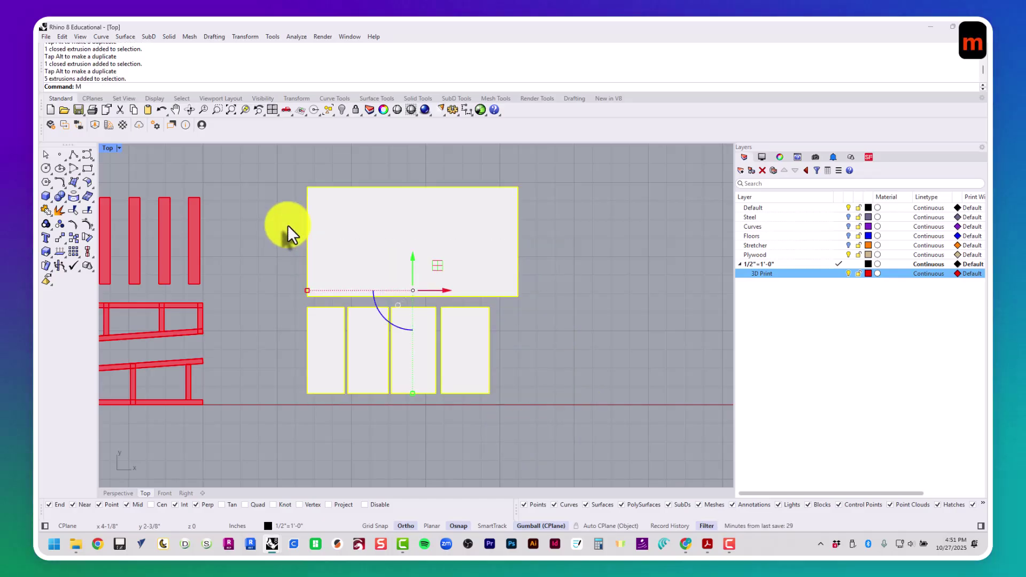
text(ake2D)
key(Return)
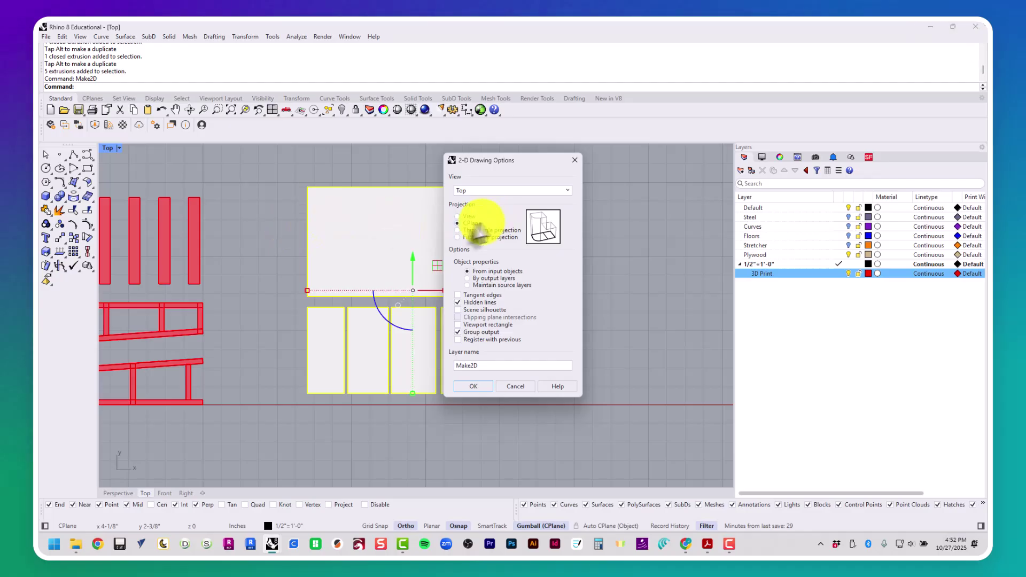
click(463, 217)
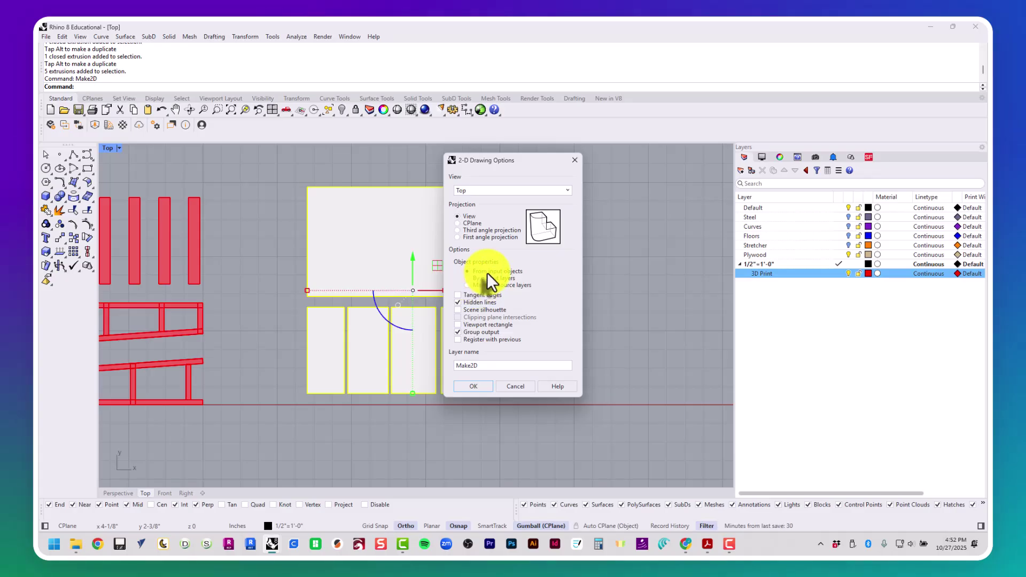
click(482, 303)
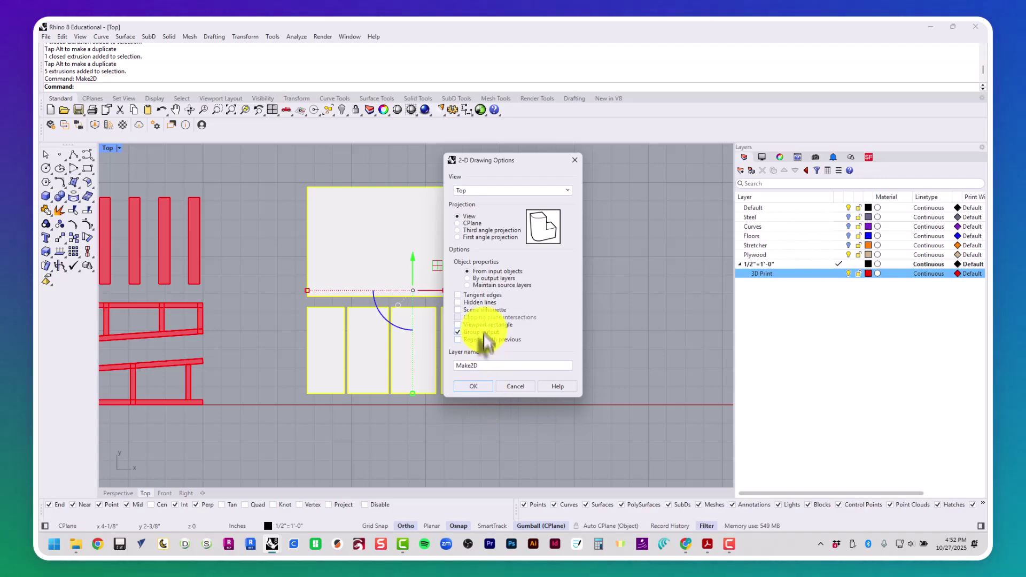
click(487, 386)
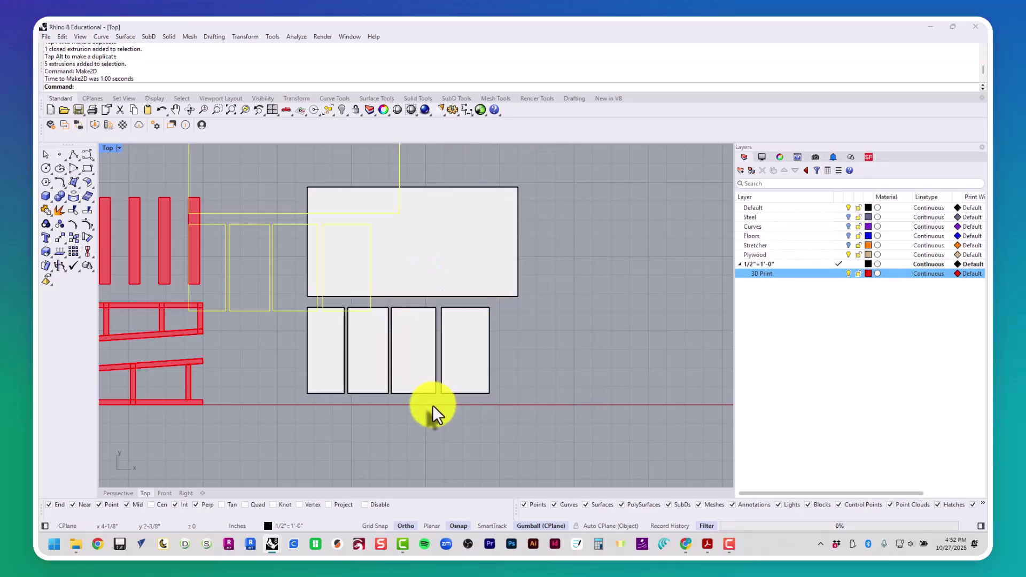
Step: Move the grouped 2D outlines into the empty area above the solid plywood panels
scroll(433, 408, down, 3)
drag(399, 309, 435, 230)
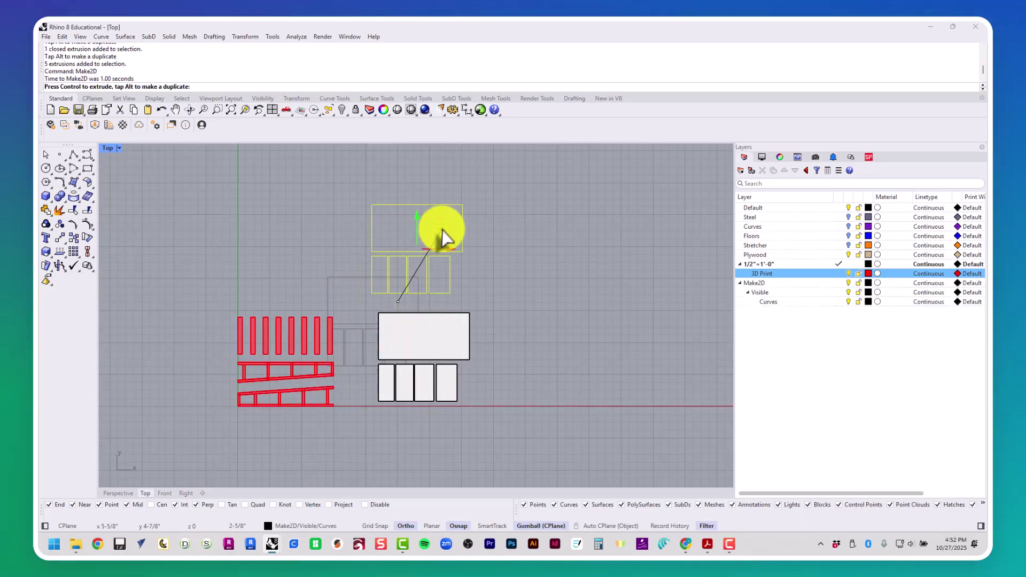
scroll(461, 275, up, 4)
click(470, 275)
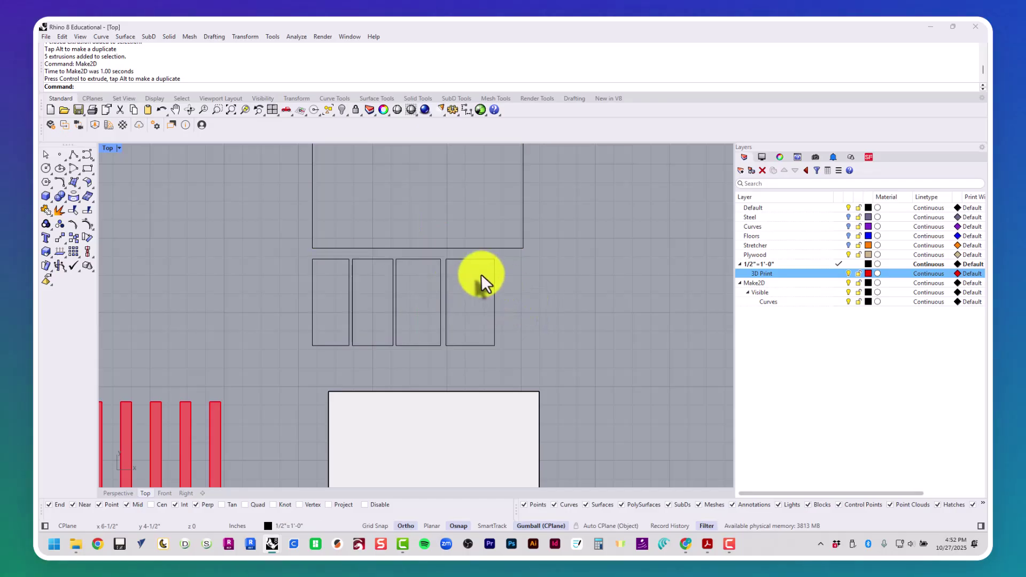
click(493, 277)
scroll(469, 287, down, 8)
click(542, 324)
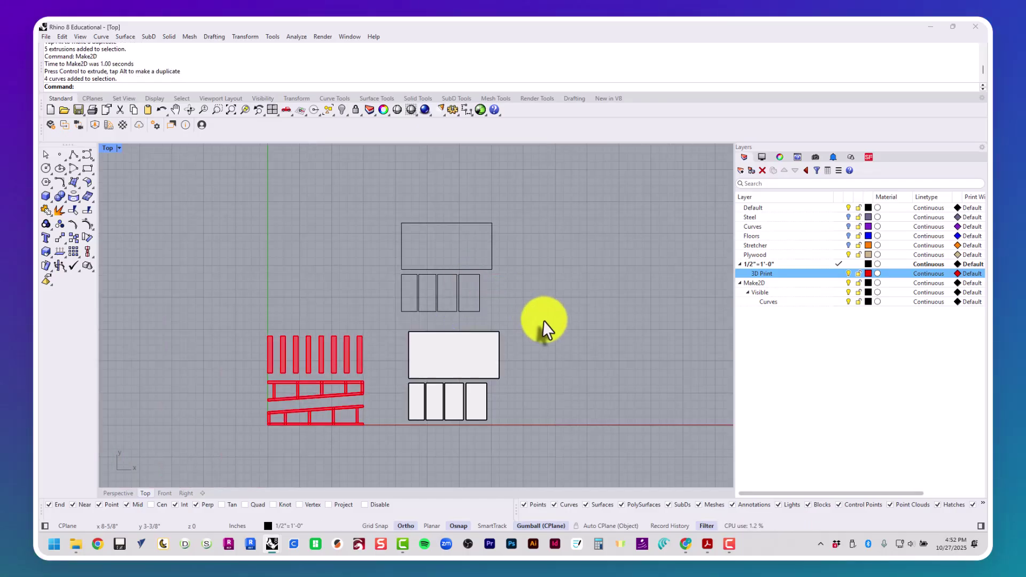
Step: Join the 2D outline curves of the back panel and shelves into closed curves
scroll(505, 316, up, 4)
drag(510, 317, 329, 168)
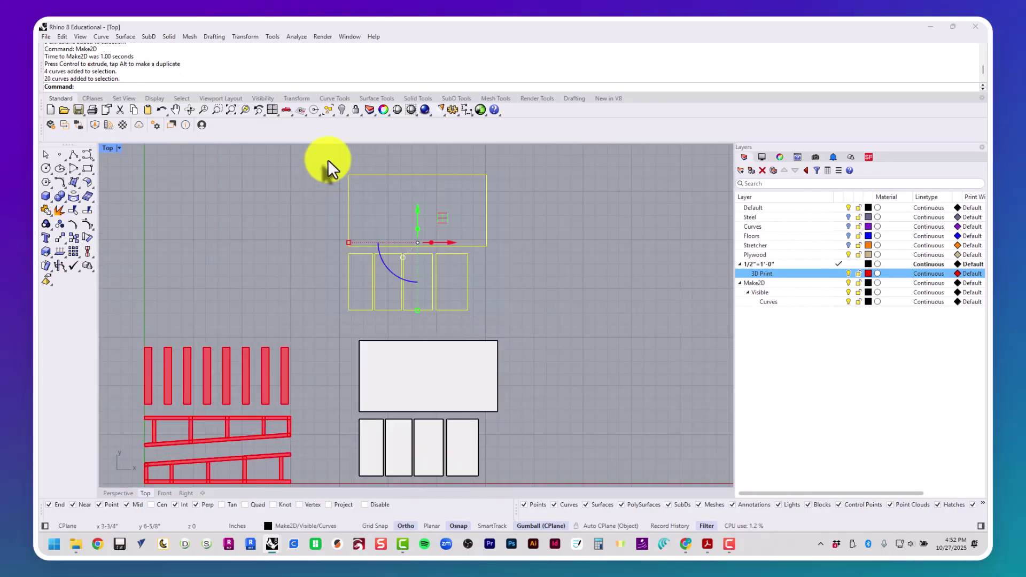
key(Return)
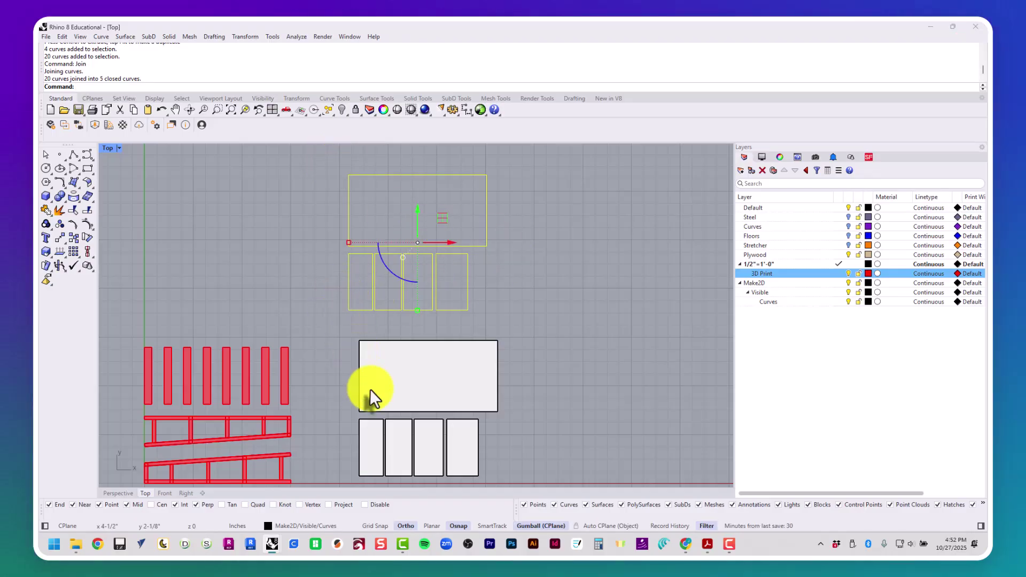
Step: Delete the five solid plywood panels, keeping the 2D outlines
right_drag(370, 394, 367, 313)
drag(545, 395, 329, 279)
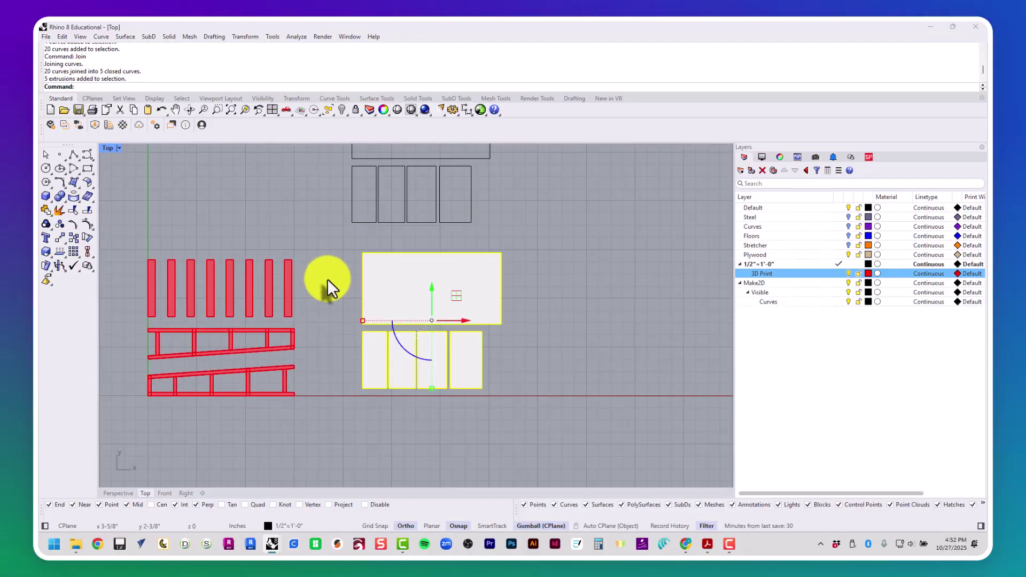
key(Delete)
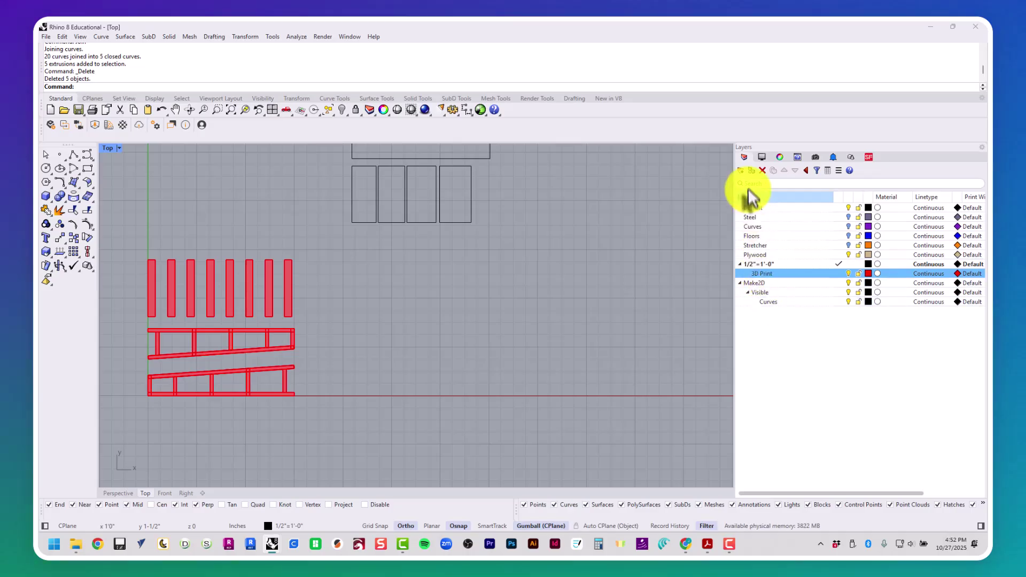
Step: Create a layer named Lasercut under 1/2"=1'-0", at the same level as 3D Print
click(749, 170)
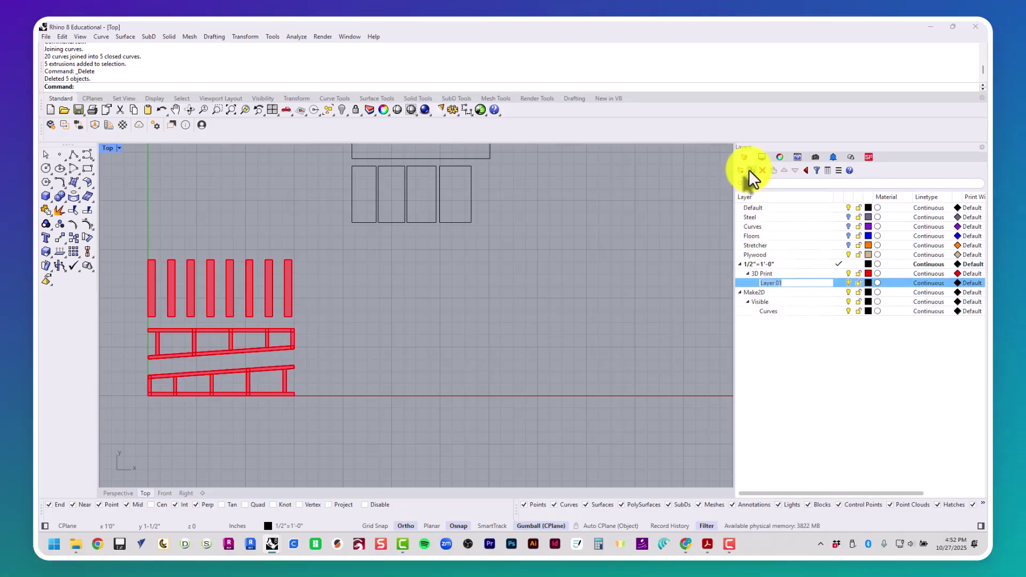
text(Lasercut)
key(Return)
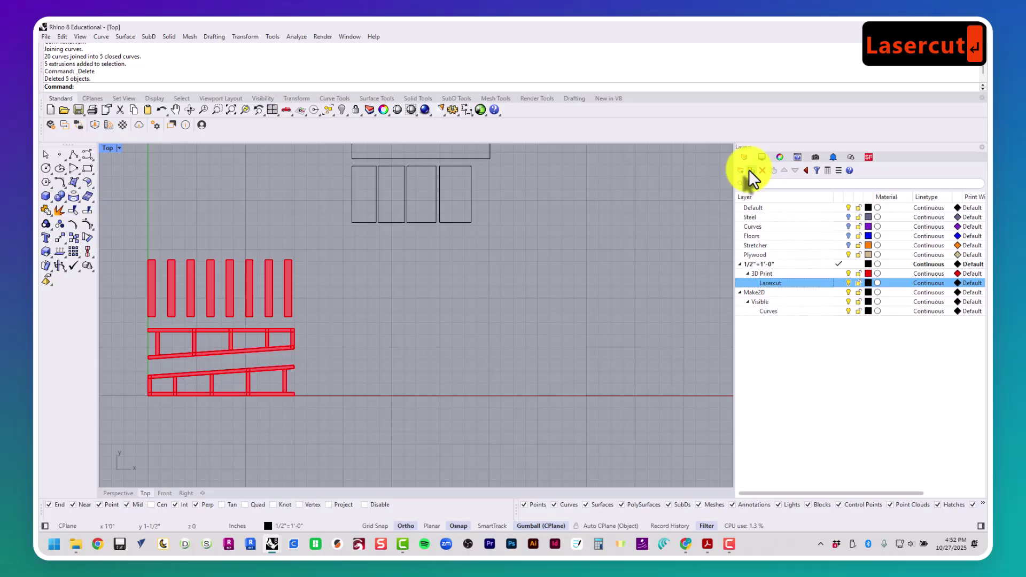
click(806, 172)
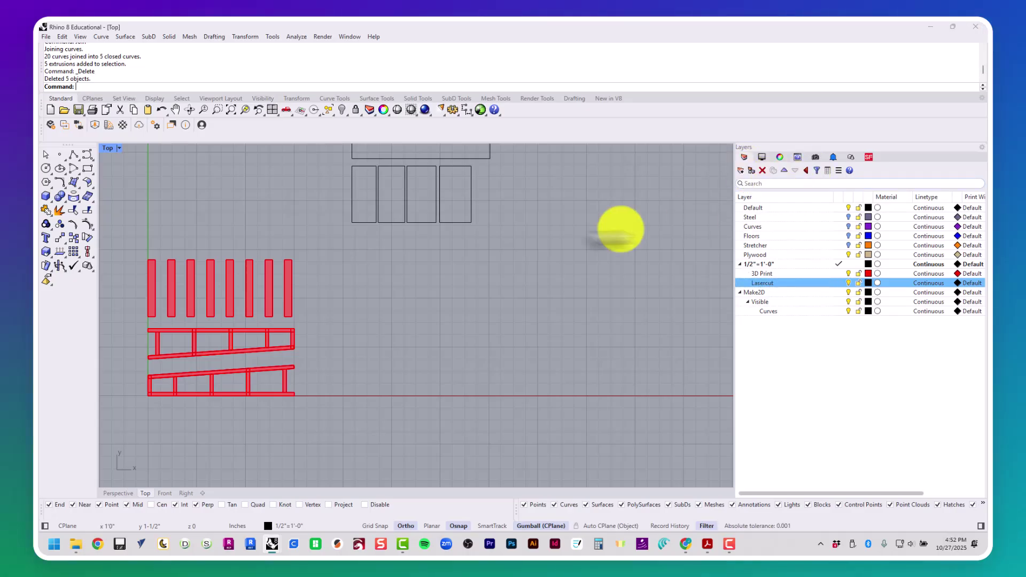
Step: Assign the five plywood outlines to the Lasercut layer and set that layer's colour to blue
right_drag(526, 243, 548, 310)
drag(548, 311, 363, 157)
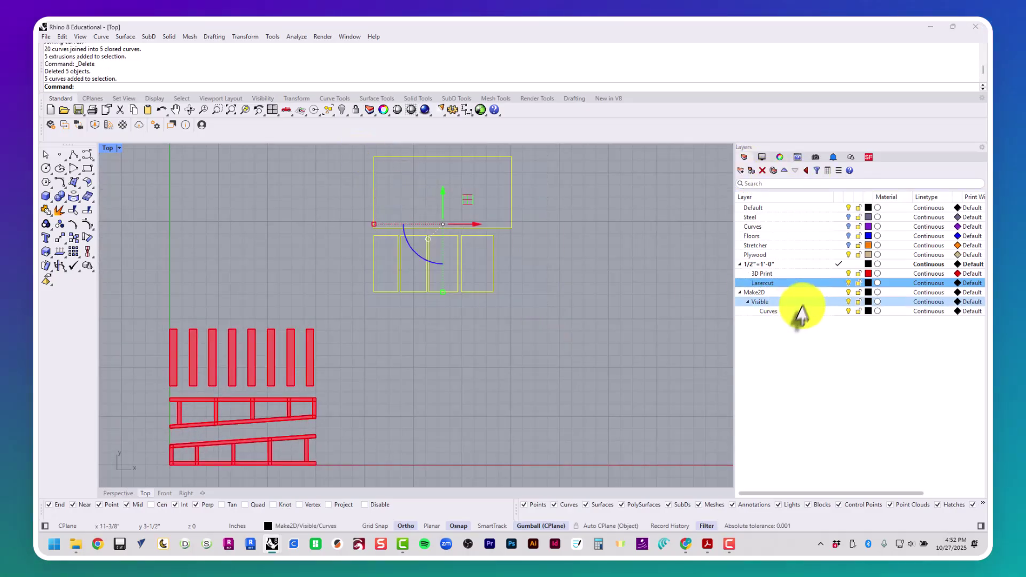
right_click(765, 281)
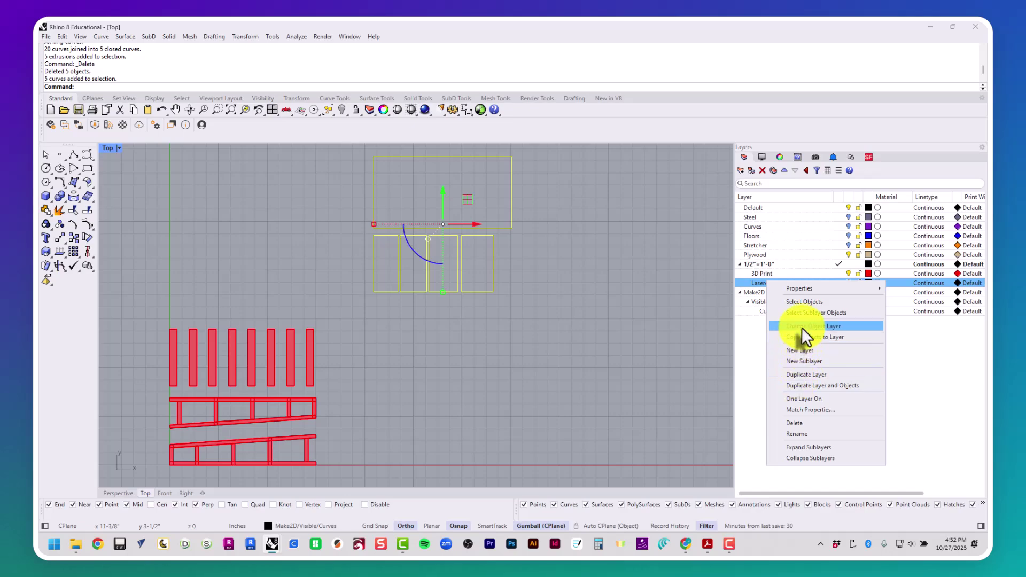
click(802, 326)
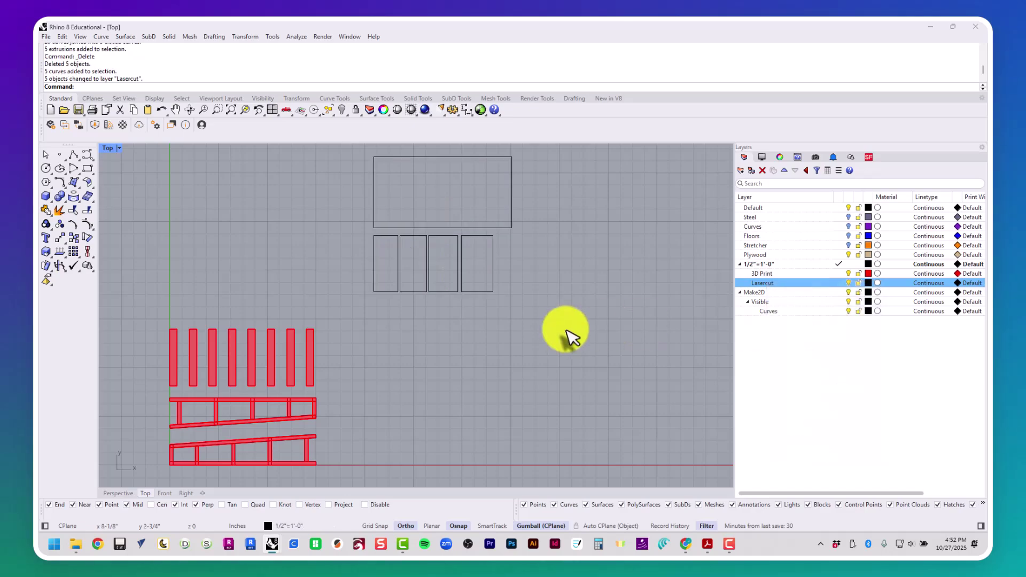
click(867, 283)
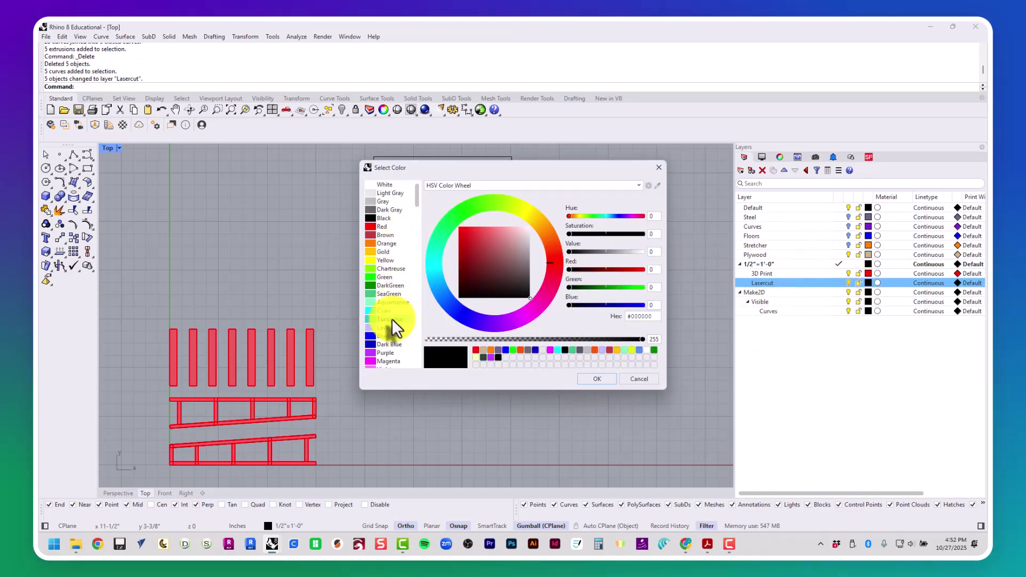
double_click(390, 332)
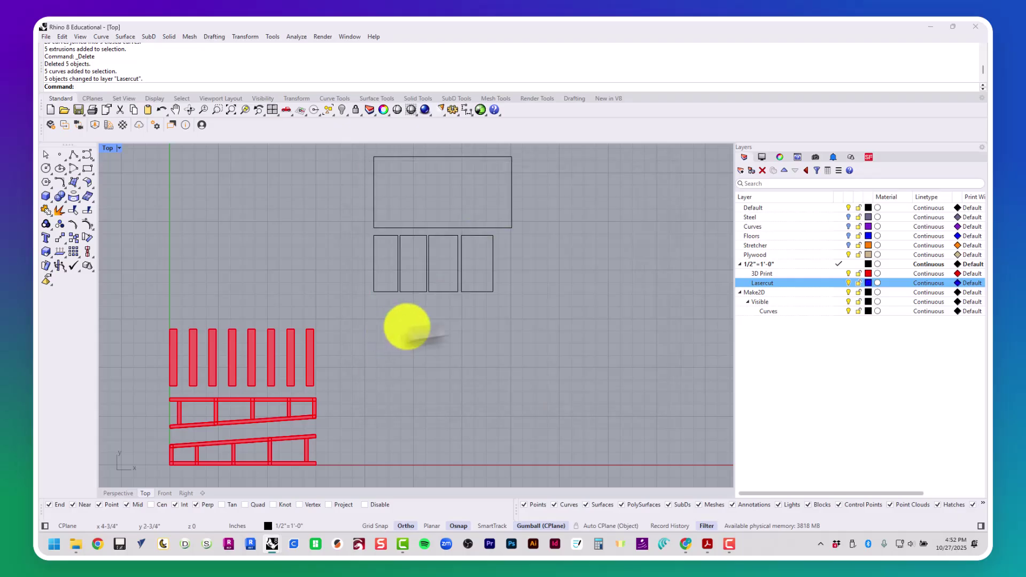
Step: Set the plywood outlines' display colour to By Layer and move them beside the red 3D-print parts, just above the X axis
drag(505, 305, 337, 152)
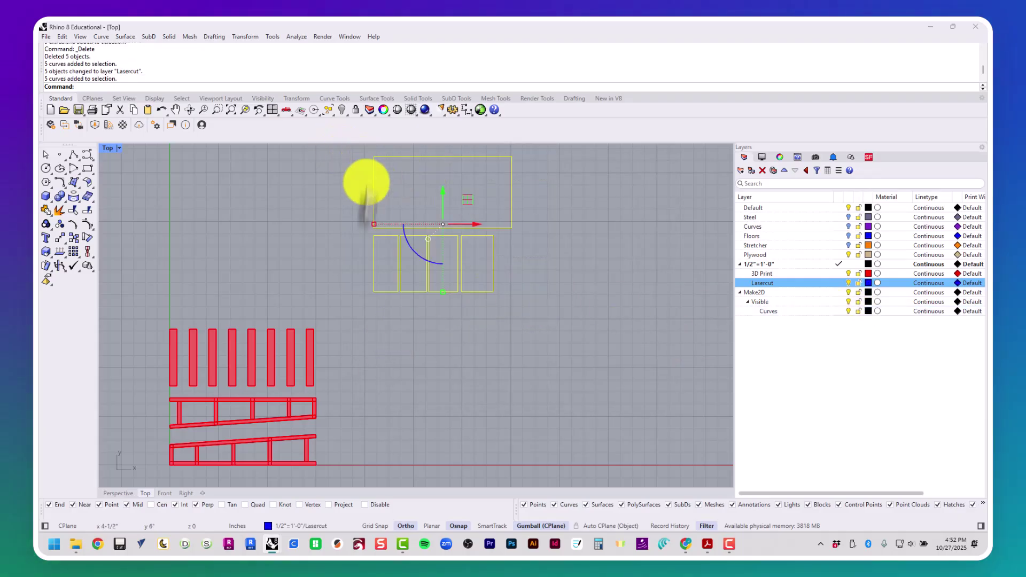
click(779, 156)
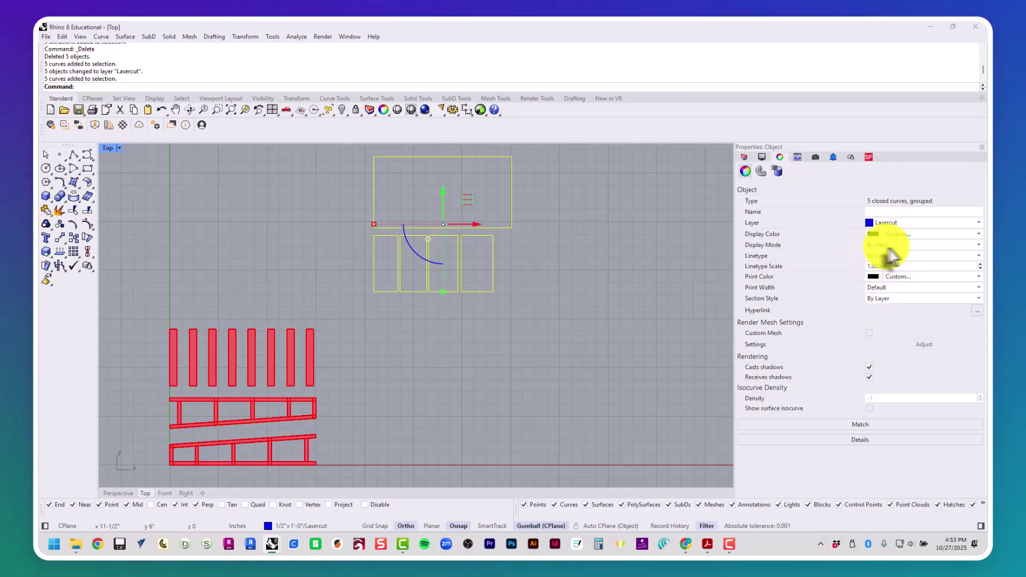
click(943, 234)
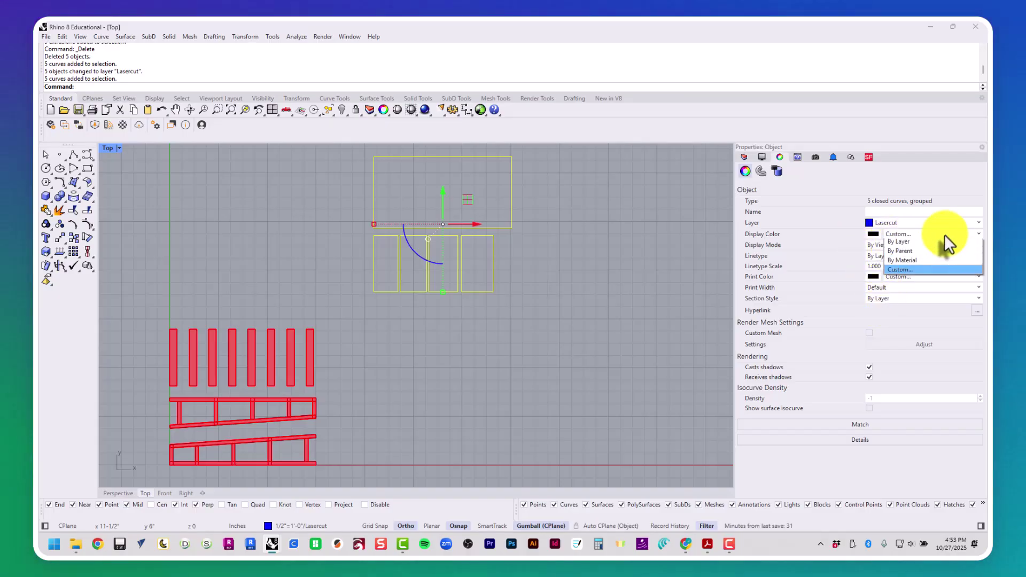
click(938, 243)
click(607, 280)
scroll(599, 279, down, 3)
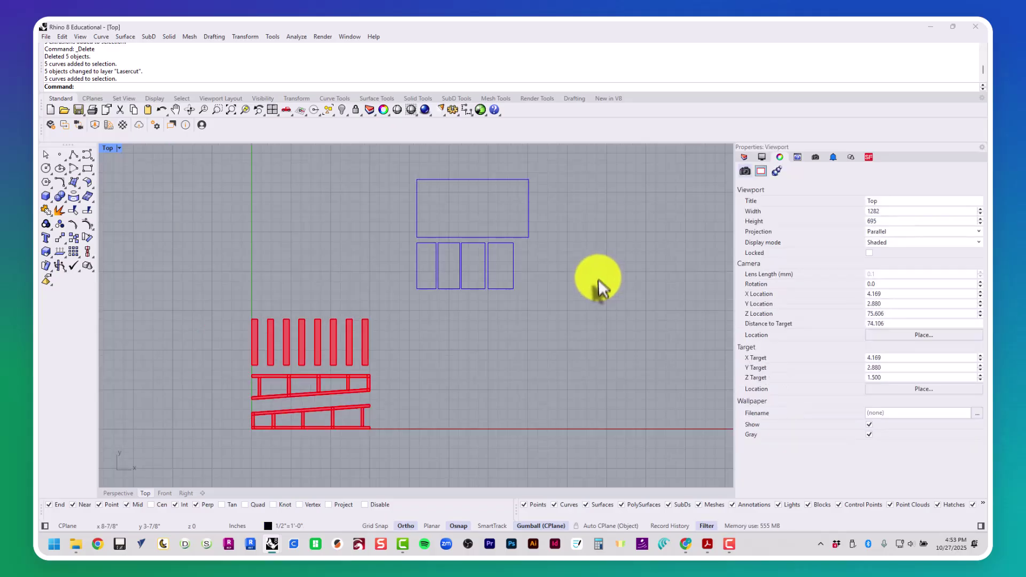
drag(568, 317, 505, 318)
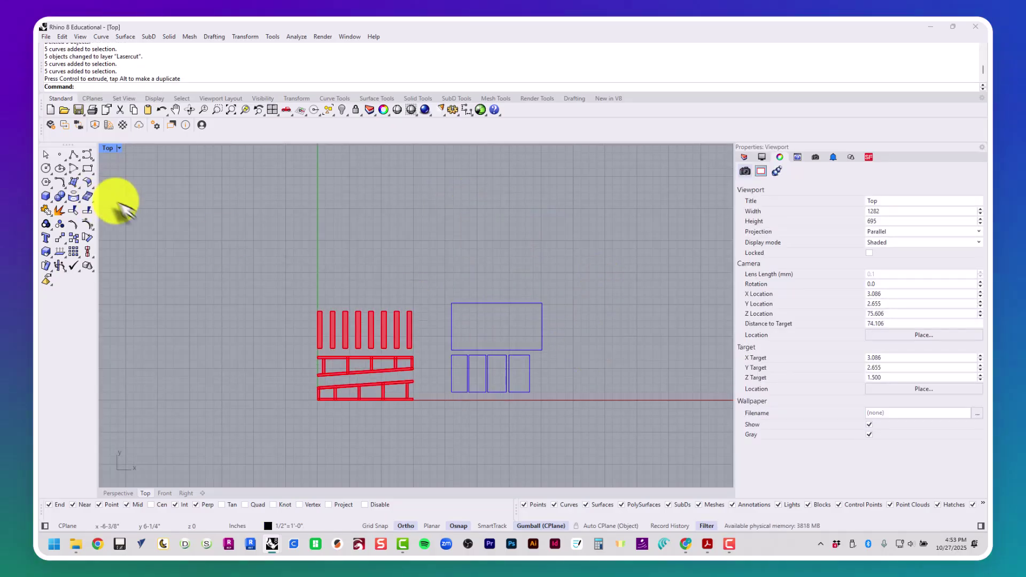
Step: Start exporting all the red 3D-print parts to the FrameCAD subfolder 13 - Coast Collective Shelving Unit Tutorial
drag(426, 416, 194, 265)
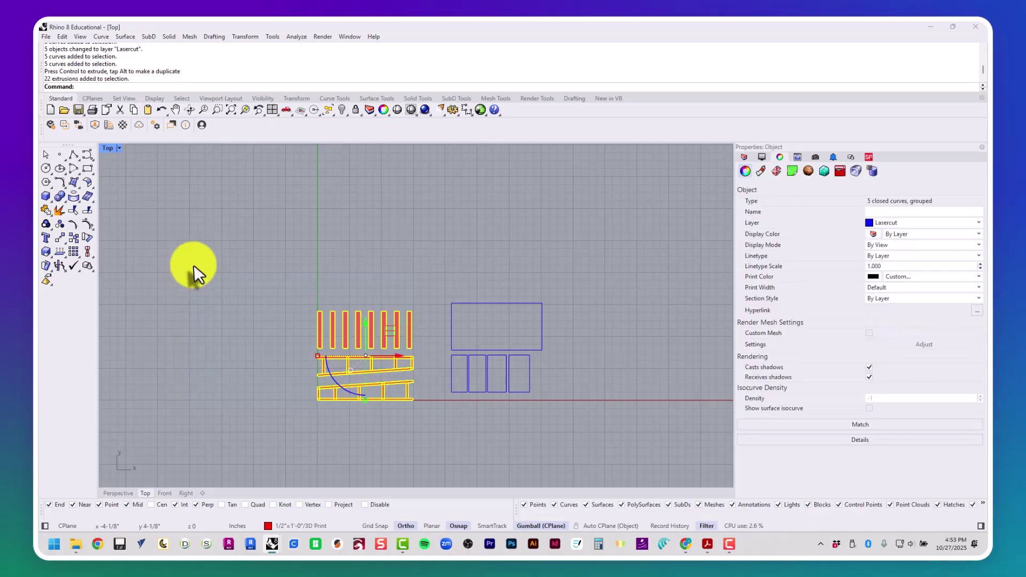
text(Export)
key(Return)
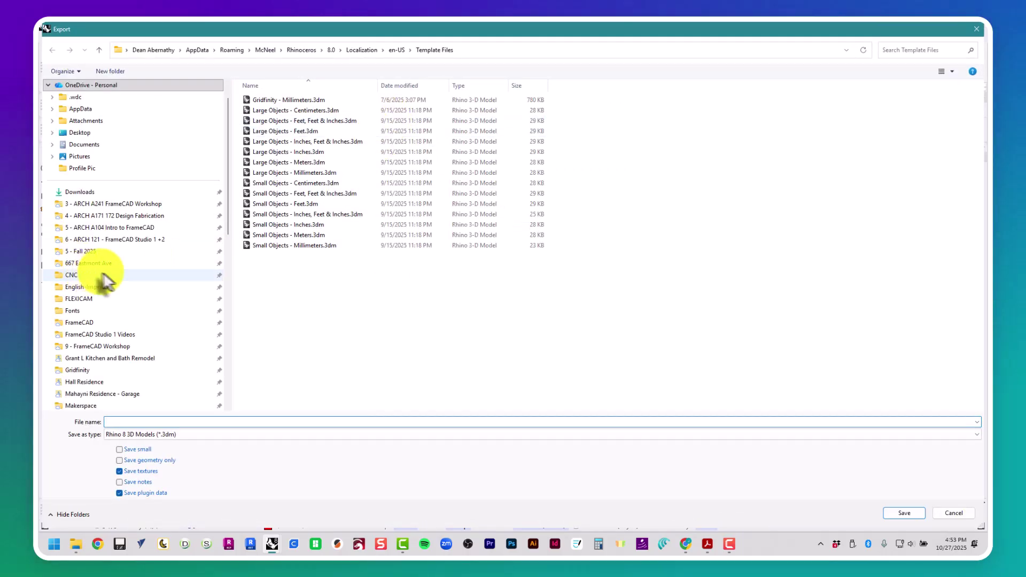
scroll(120, 264, down, 3)
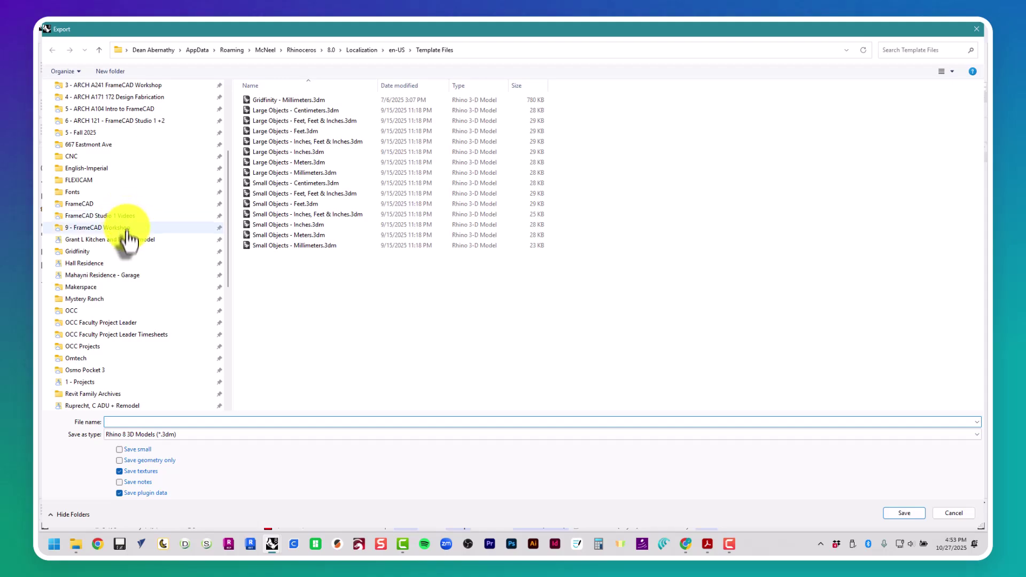
click(127, 204)
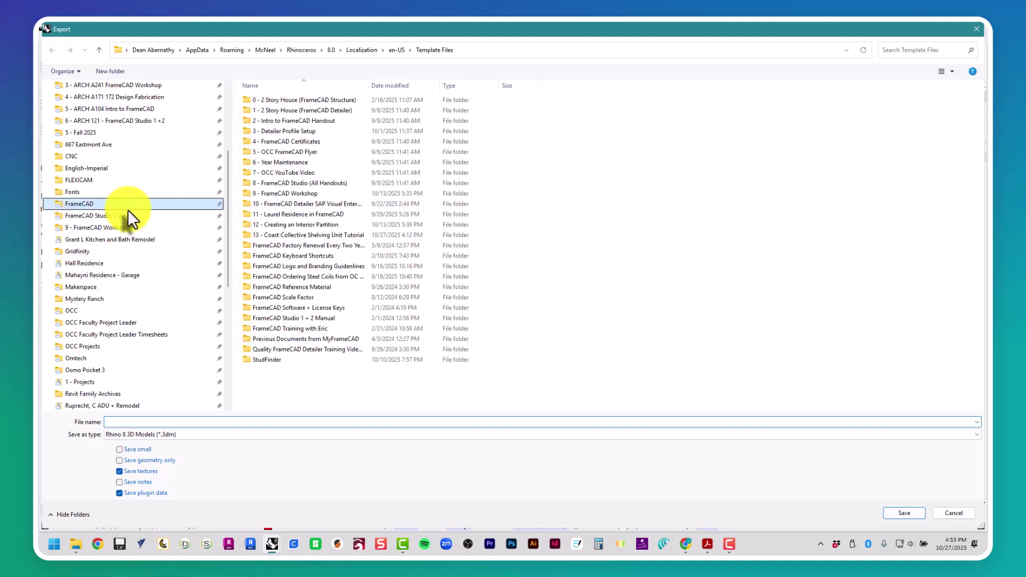
double_click(294, 236)
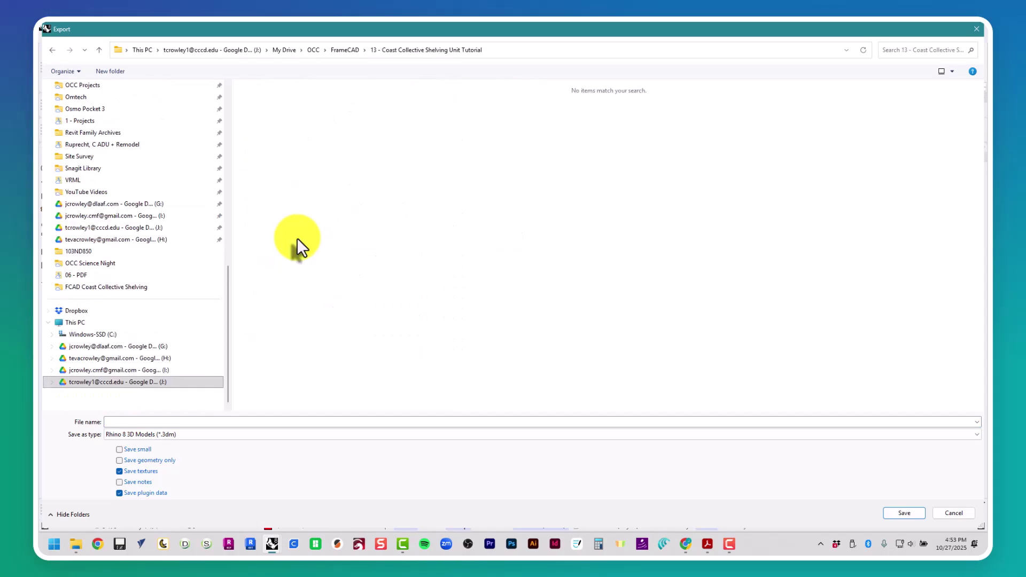
Step: Set the export file type for the red parts to STL (Stereolithography)
click(233, 434)
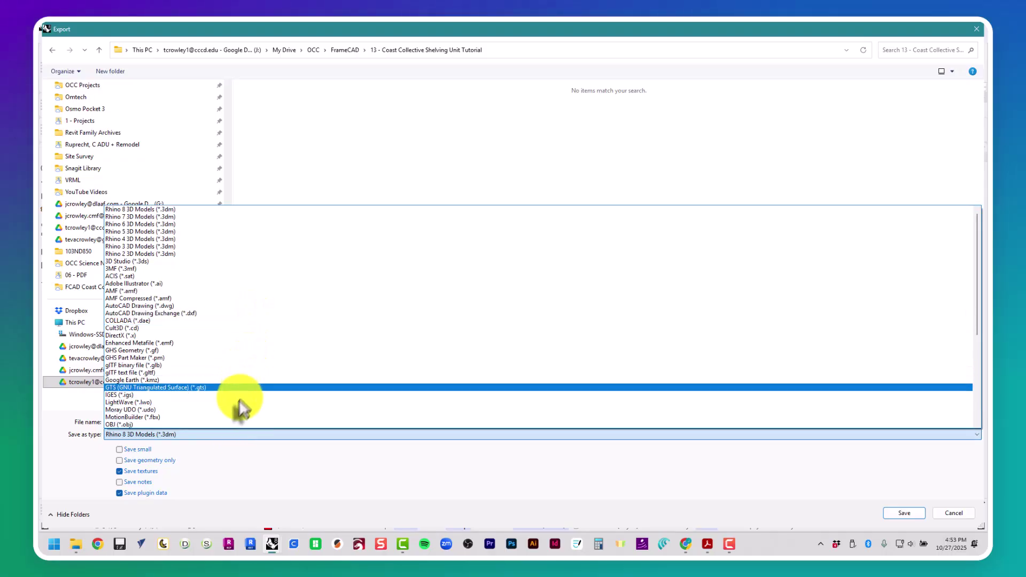
scroll(230, 413, down, 2)
scroll(227, 411, down, 3)
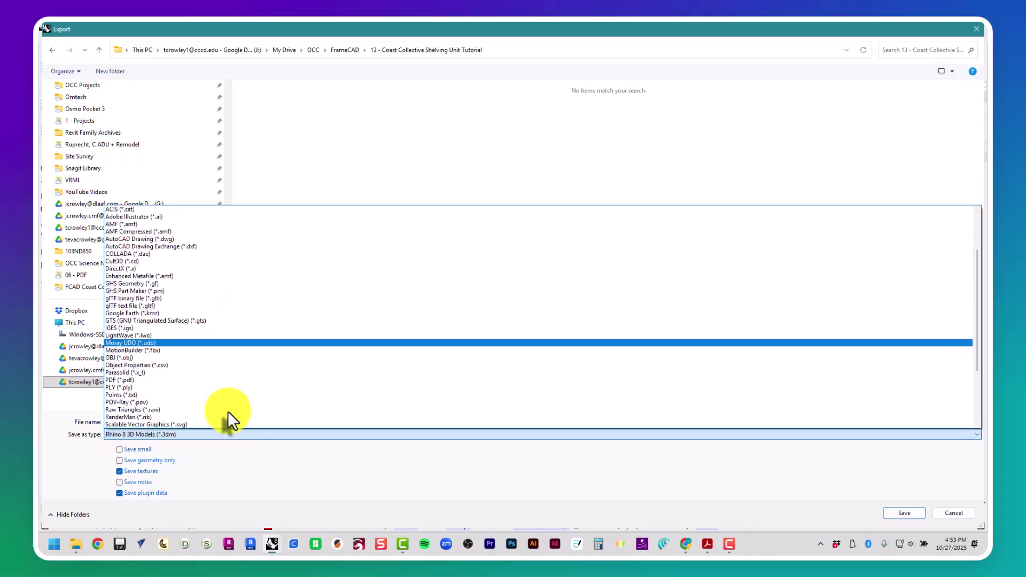
scroll(227, 412, down, 1)
click(226, 409)
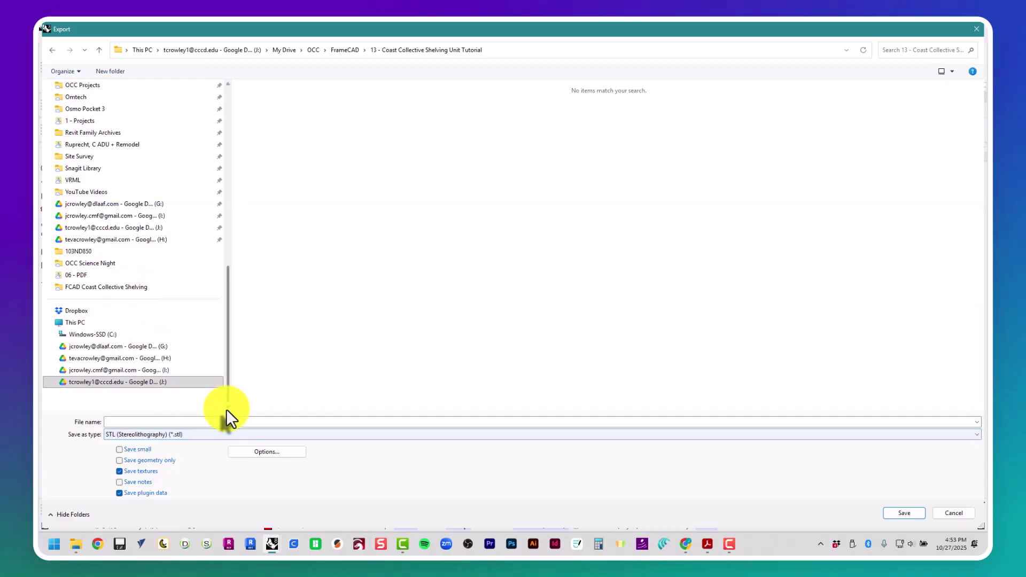
Step: Name the export FCAD CCSU 01 and save it as a binary STL with a mesh tolerance of 0.01 inches
click(217, 423)
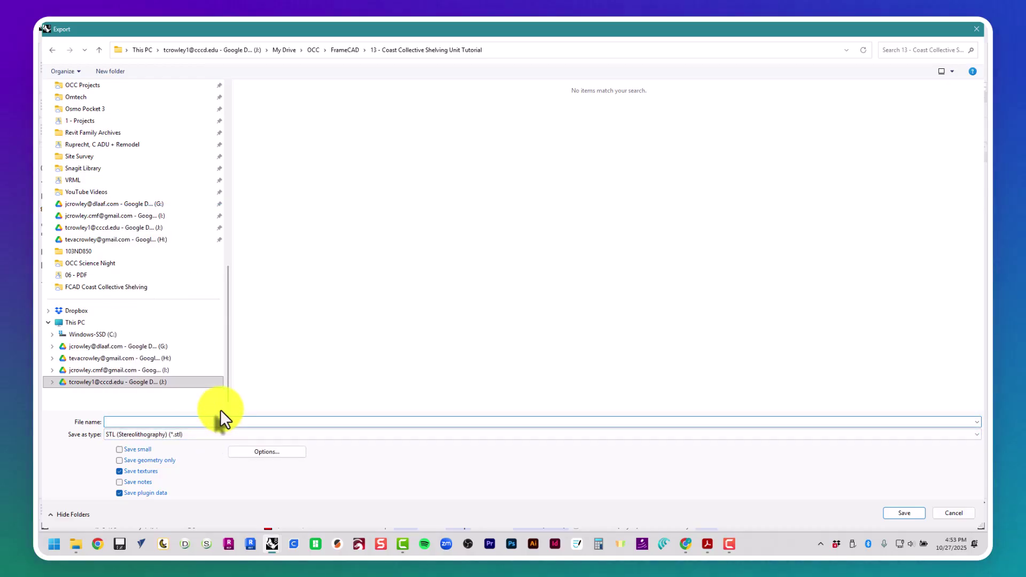
text(FCAD C)
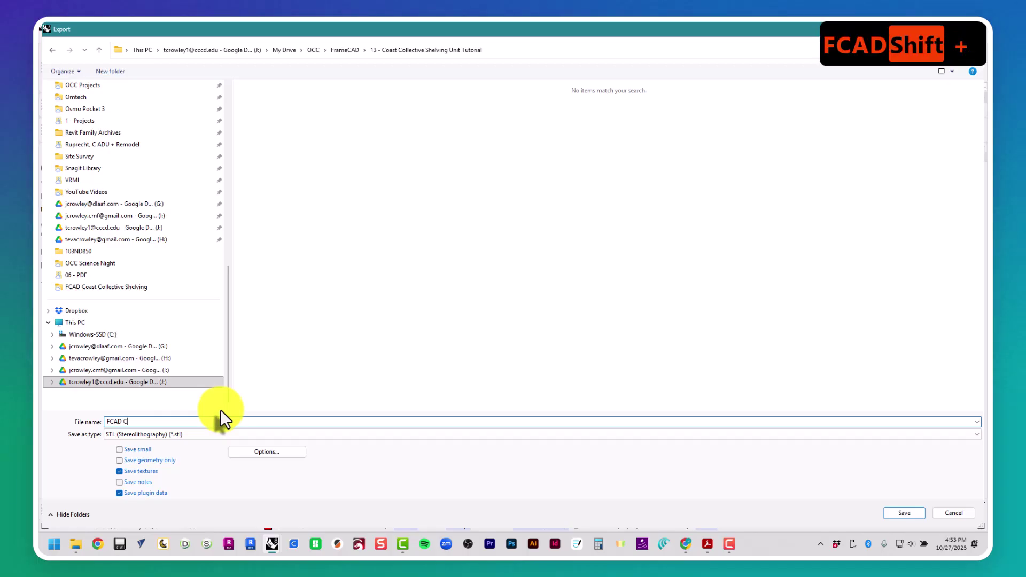
text(C)
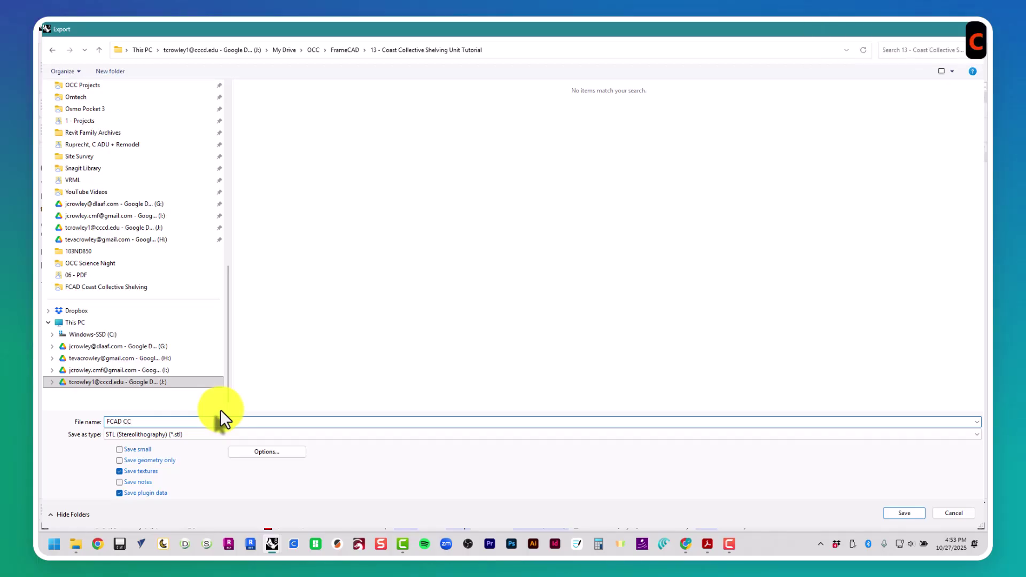
text(SU)
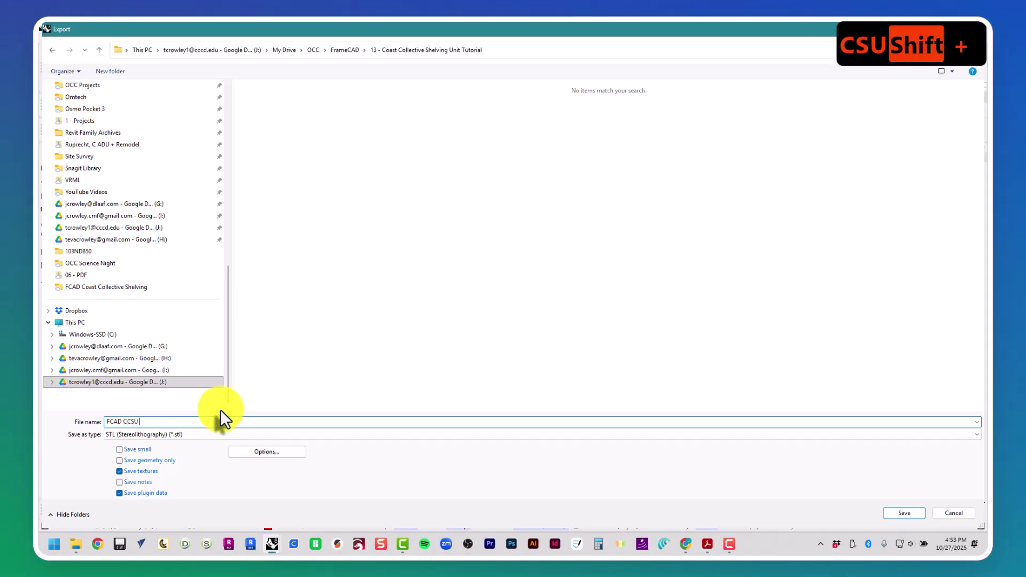
text(01)
key(Return)
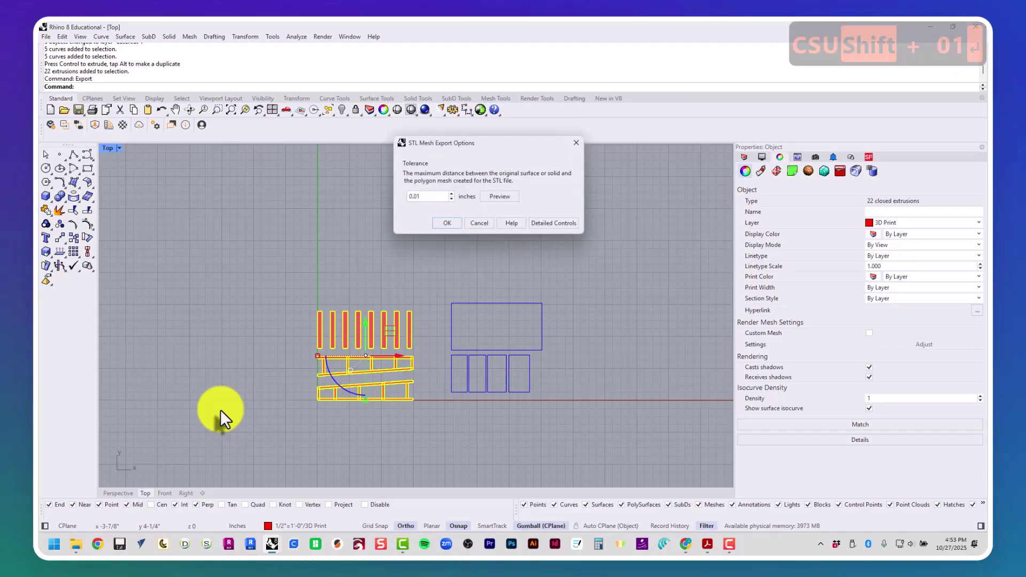
click(449, 221)
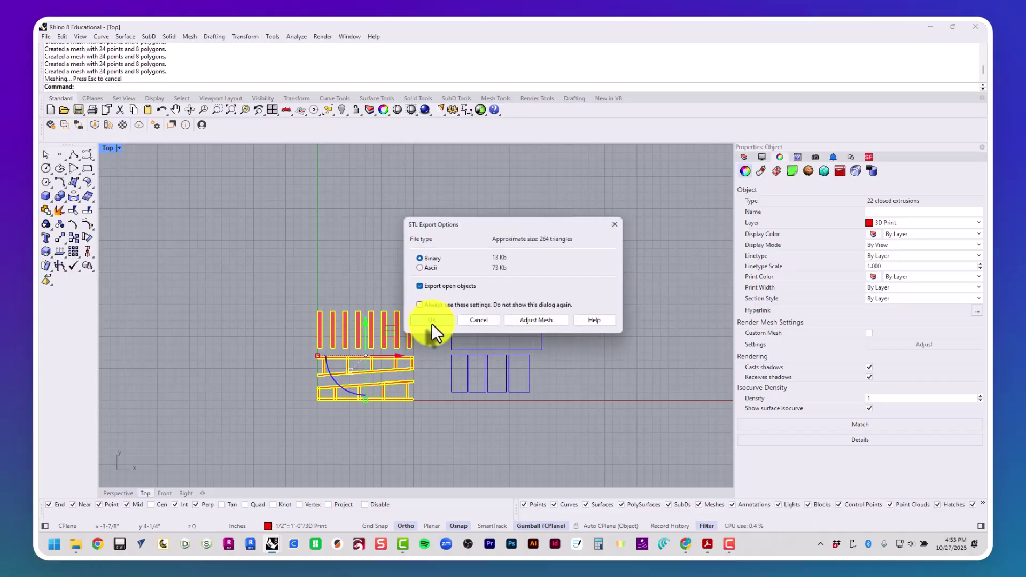
click(432, 321)
Step: Switch to Bambu Studio and create a new project
key(alt+Tab)
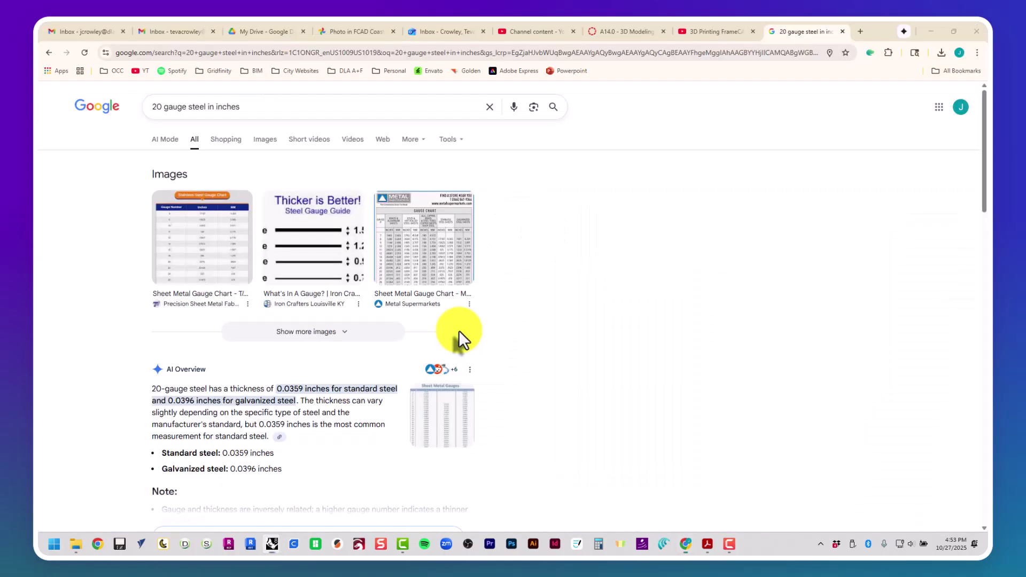
key(alt+Tab)
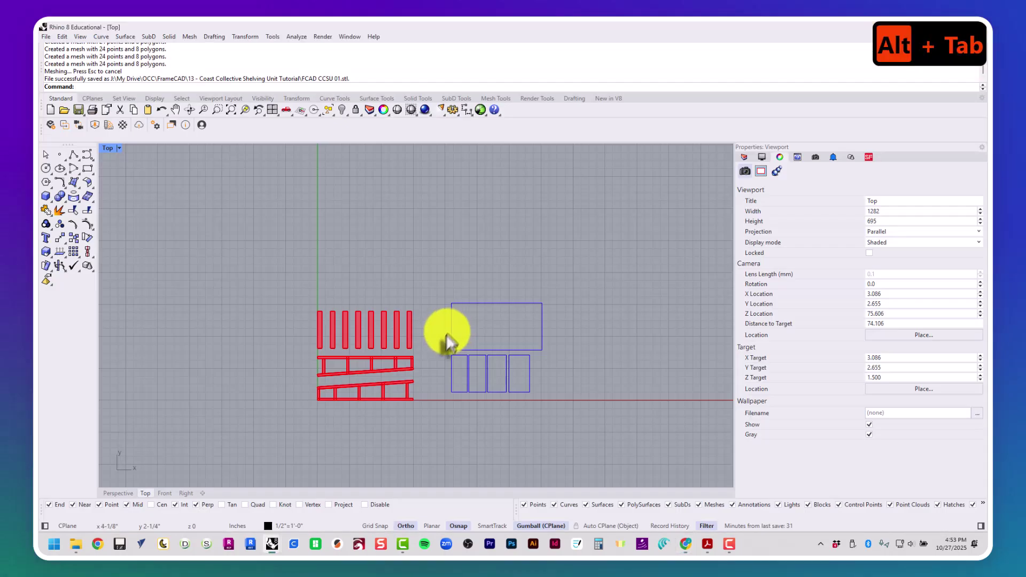
click(315, 544)
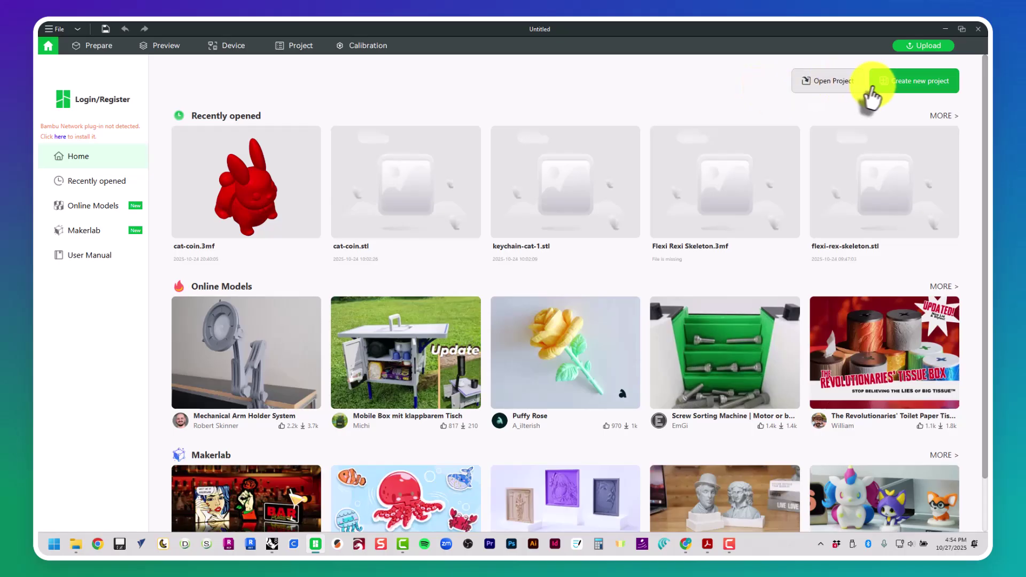
click(886, 85)
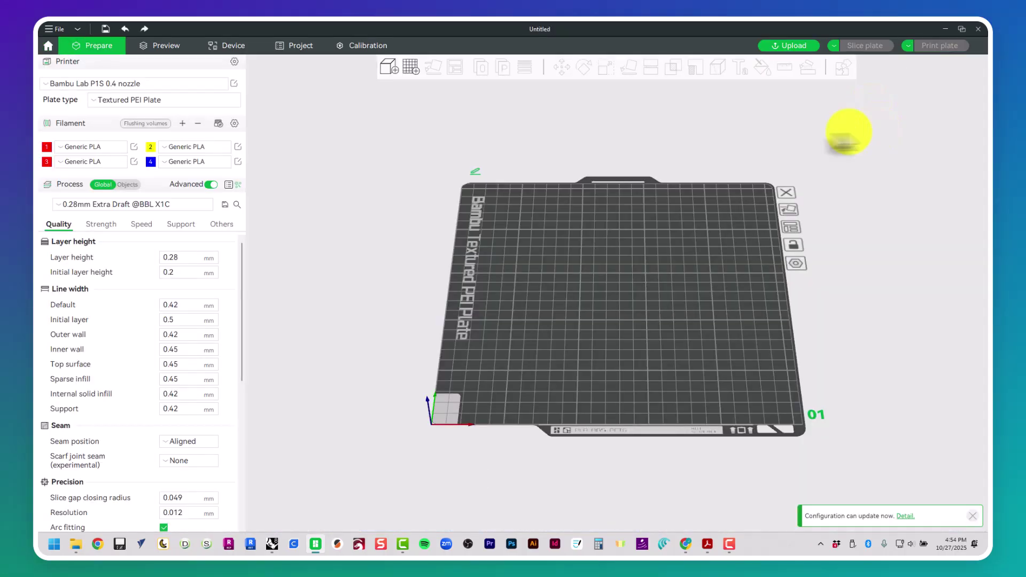
Step: Reduce the filament list to a single Generic PLA and restore the other three filaments
click(197, 123)
click(196, 123)
click(196, 123)
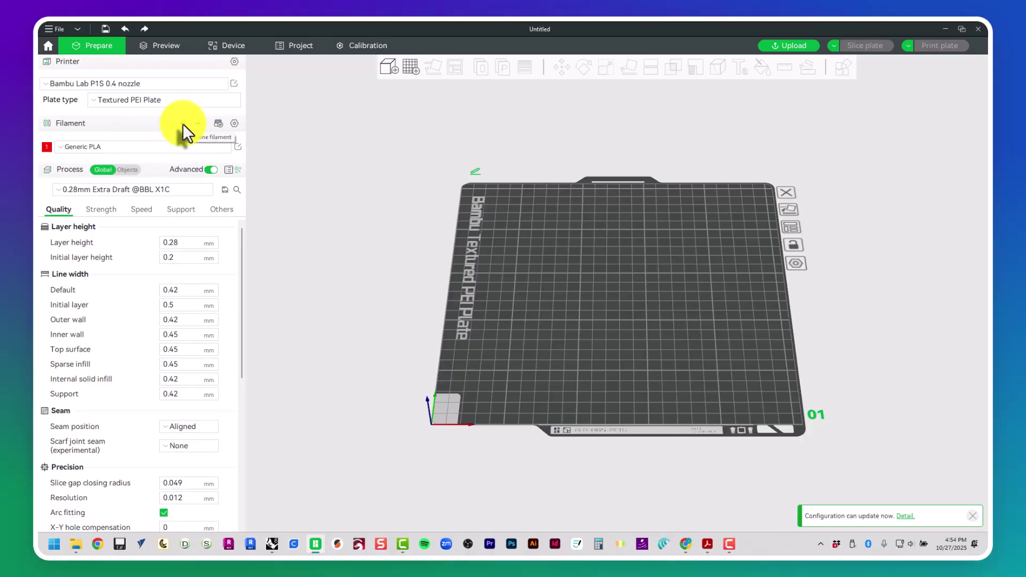
click(183, 123)
click(183, 124)
click(182, 125)
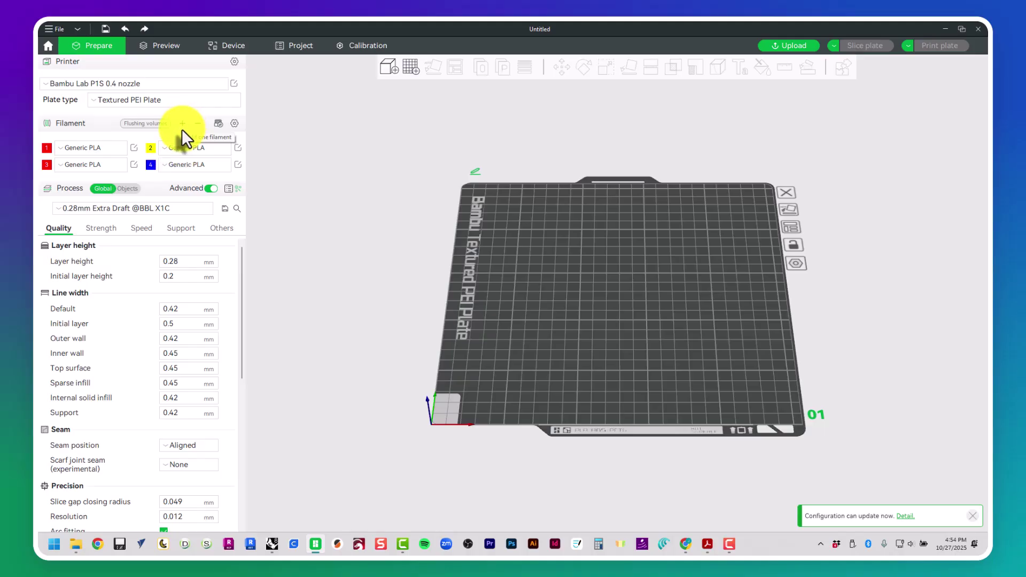
Step: Import FCAD CCSU 01.stl from the FrameCAD subfolder 13 - Coast Collective Shelving Unit Tutorial, declining to scale it to millimetres
click(55, 29)
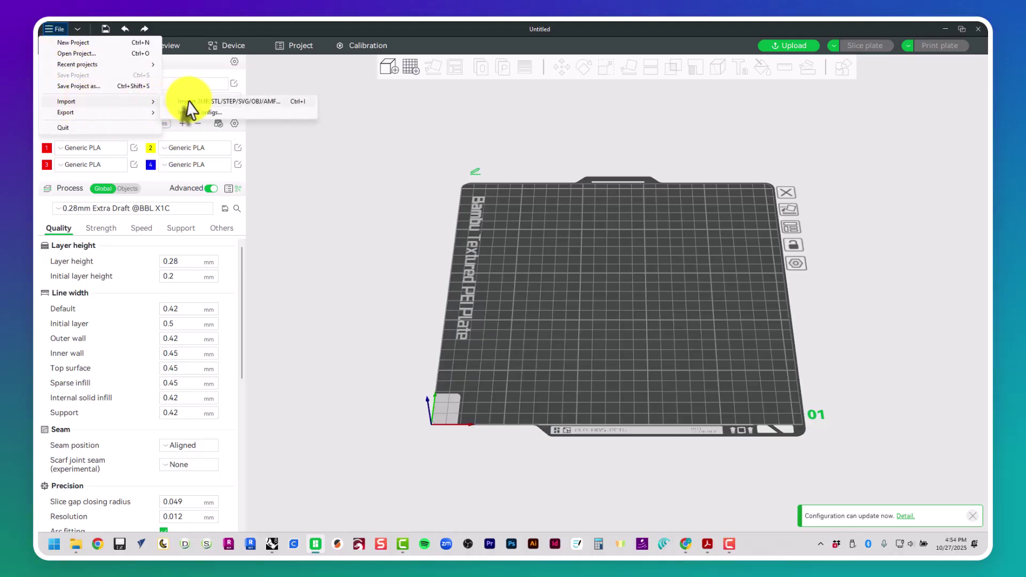
click(190, 102)
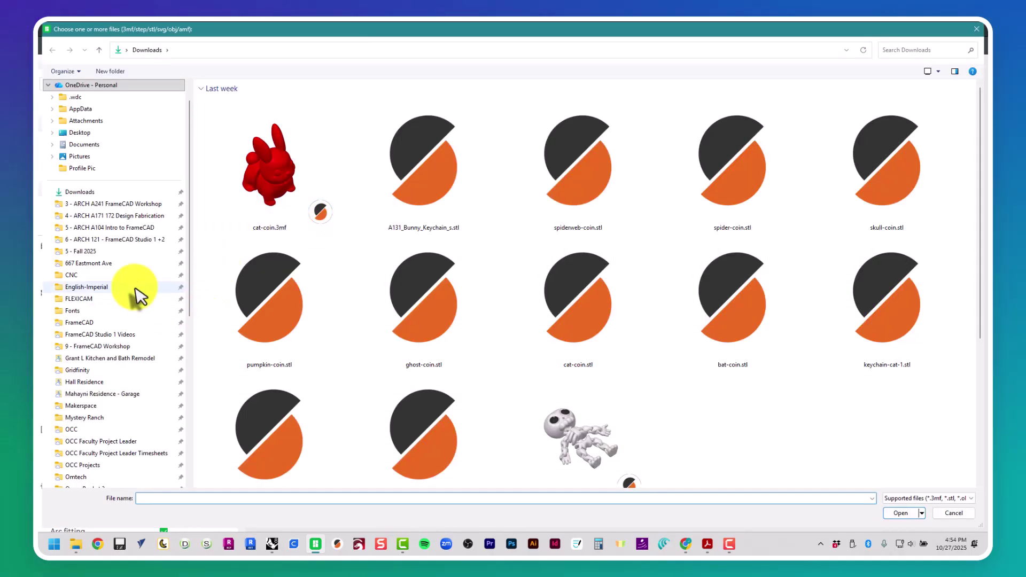
click(145, 322)
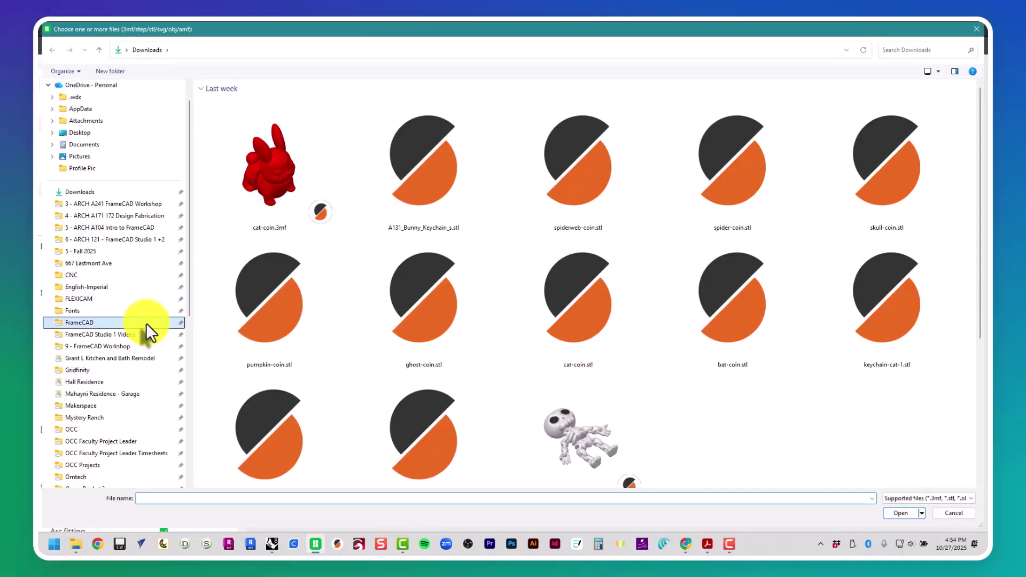
double_click(270, 235)
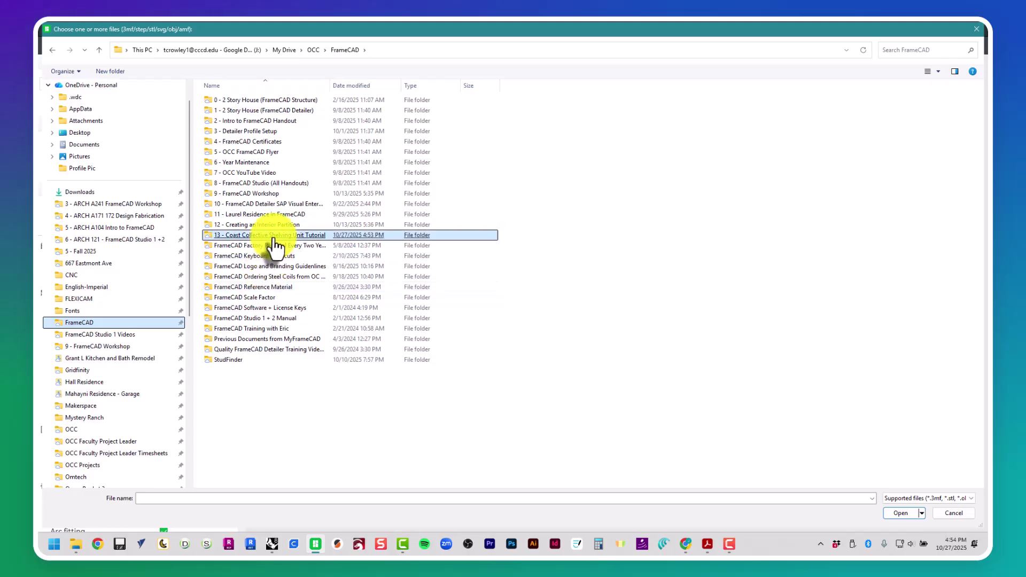
double_click(232, 138)
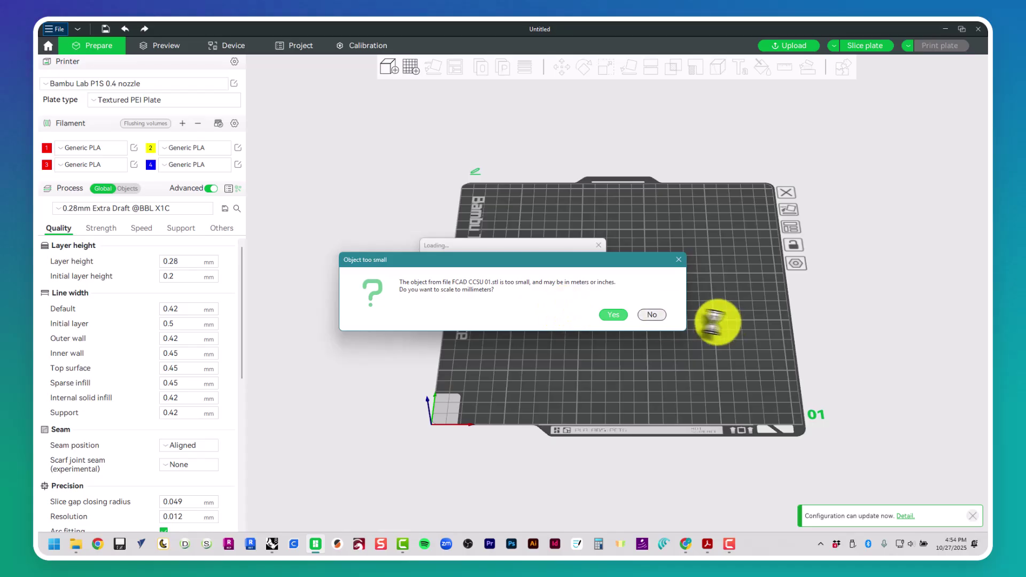
click(659, 316)
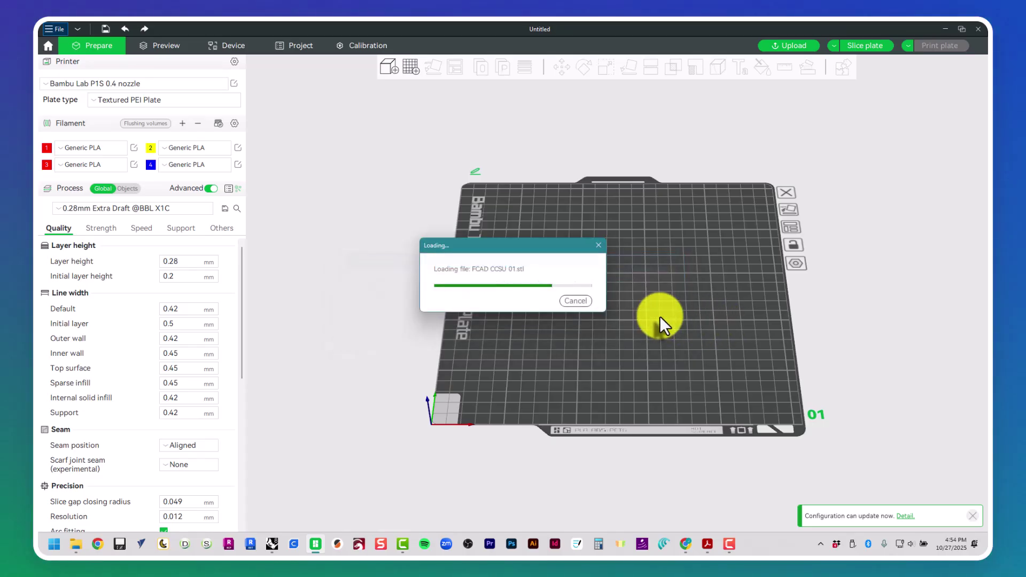
Step: Delete the imported FCAD CCSU 01 model from the build plate
scroll(632, 300, up, 6)
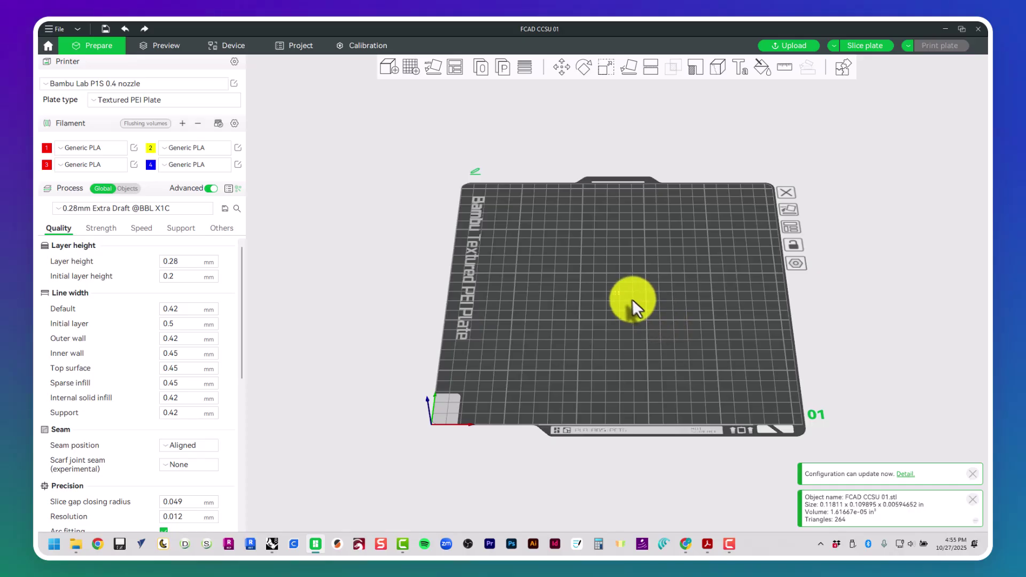
scroll(617, 296, down, 3)
scroll(617, 298, down, 1)
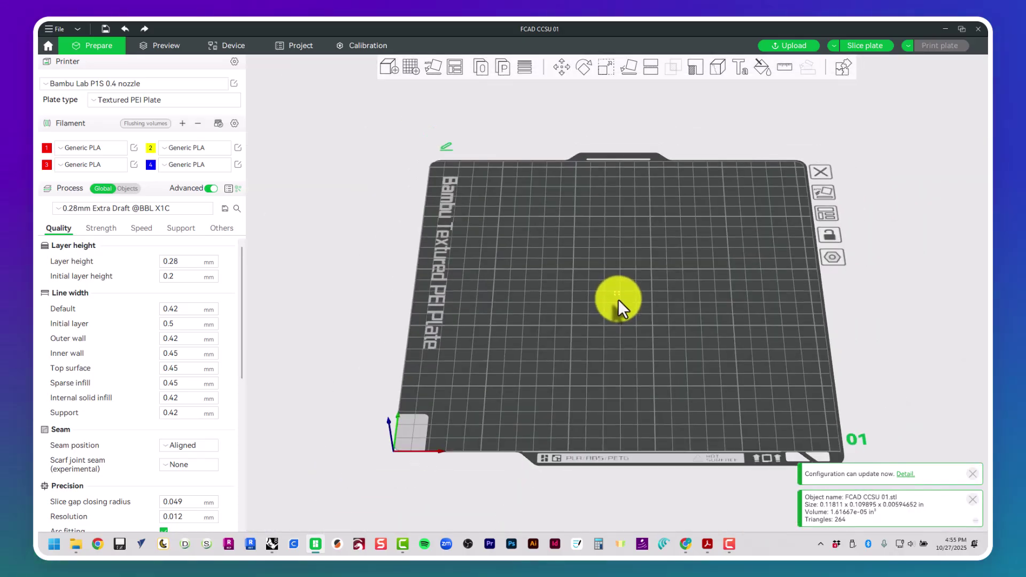
key(Delete)
mouse_move(618, 299)
mouse_down()
mouse_move(590, 300)
mouse_move(614, 306)
mouse_up()
click(618, 296)
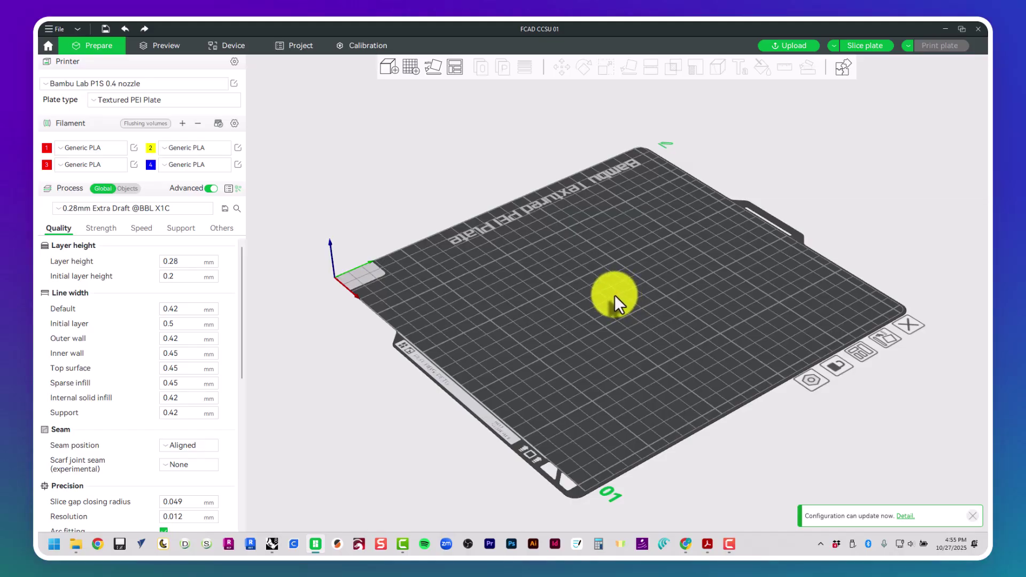
key(Delete)
key(ctrl+z)
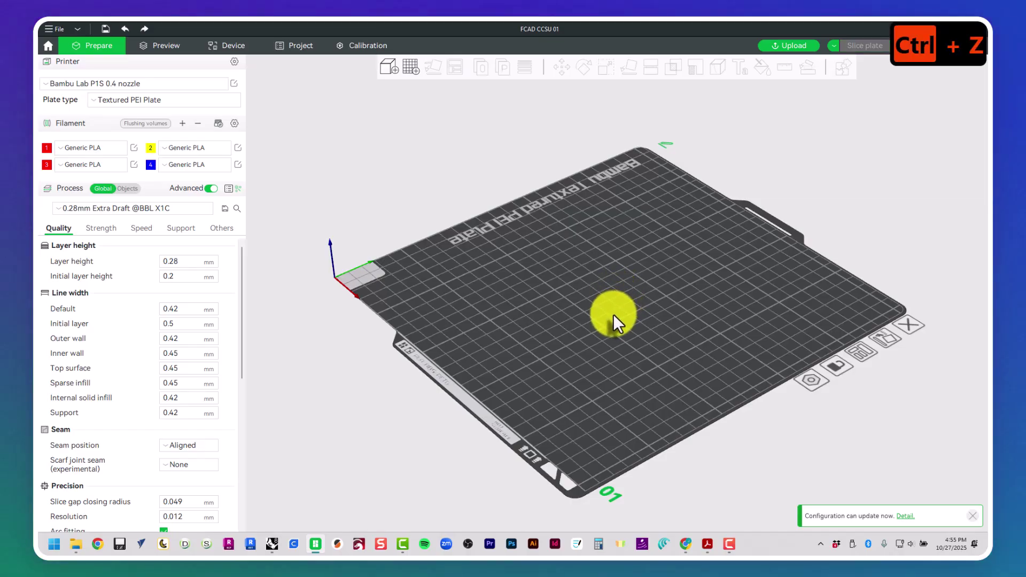
drag(609, 331, 652, 351)
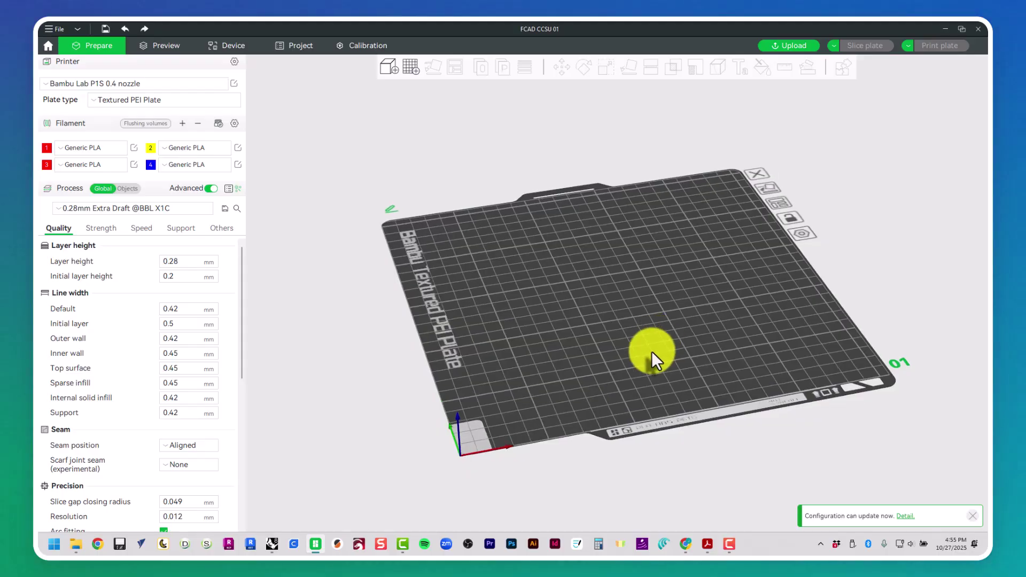
Step: Switch to Rhino and set the document's model units to Millimeters, converting the object sizes along with the unit system
key(alt+Tab)
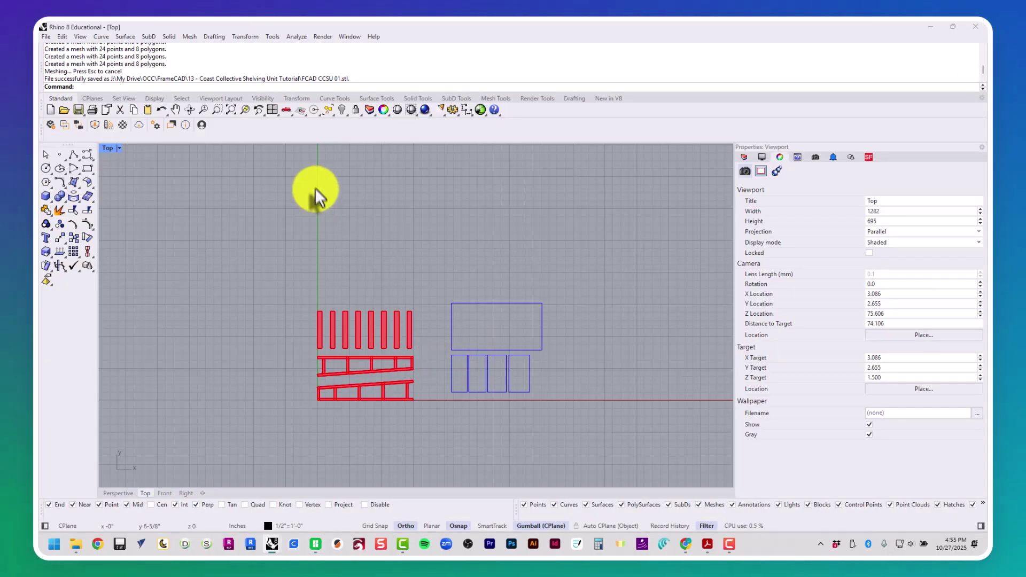
click(103, 120)
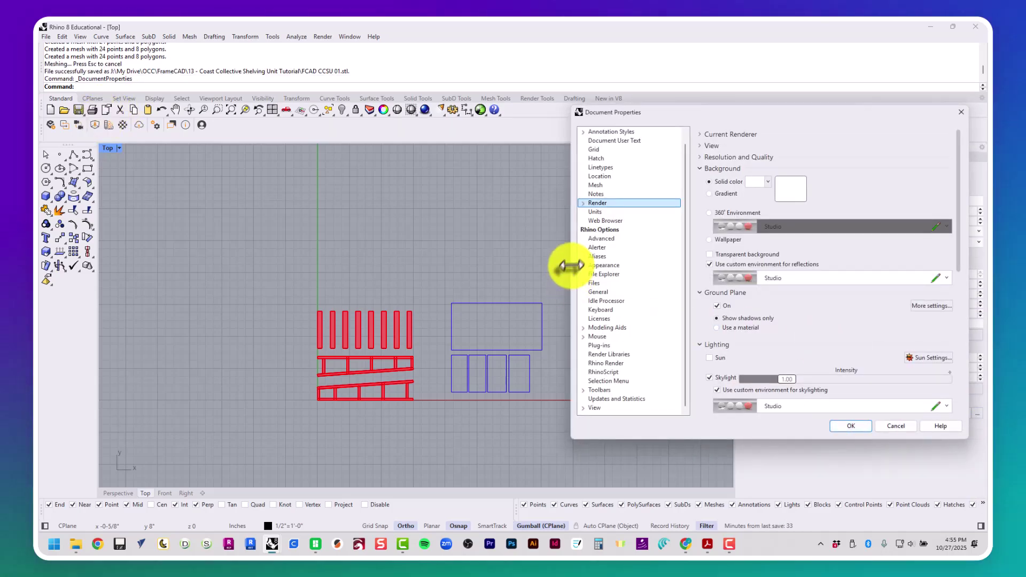
key(Escape)
click(110, 119)
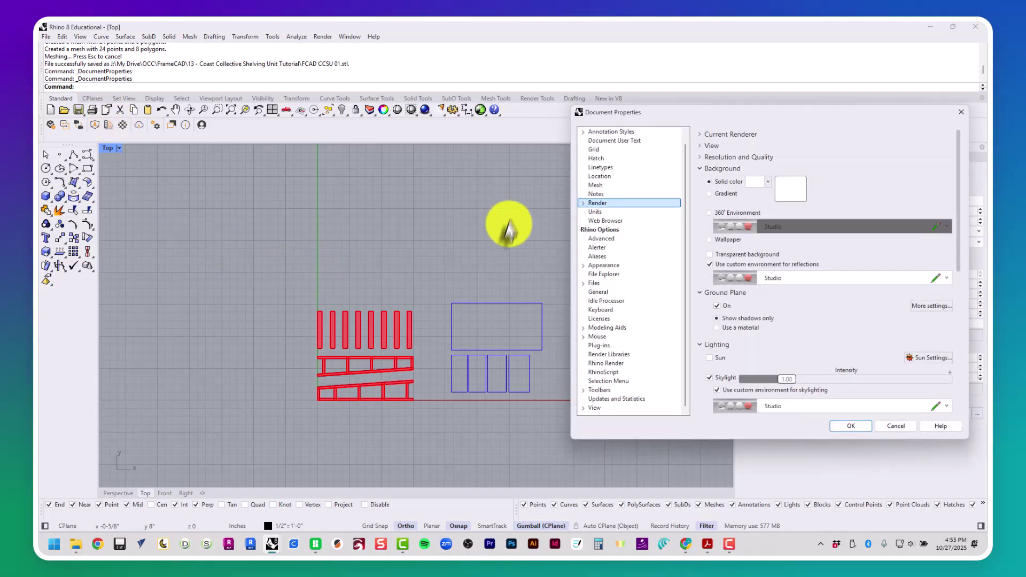
click(597, 213)
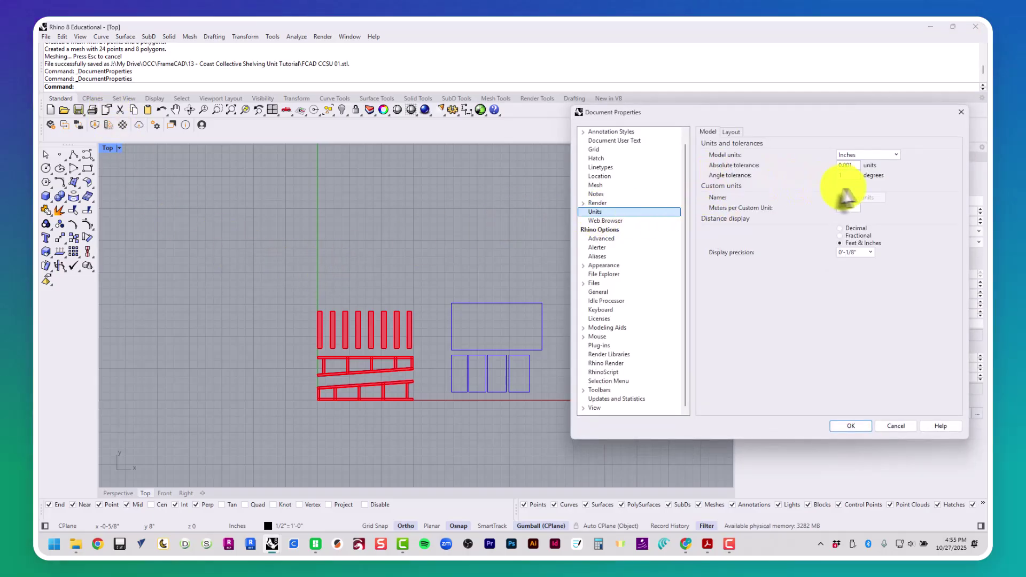
click(861, 155)
scroll(864, 187, up, 2)
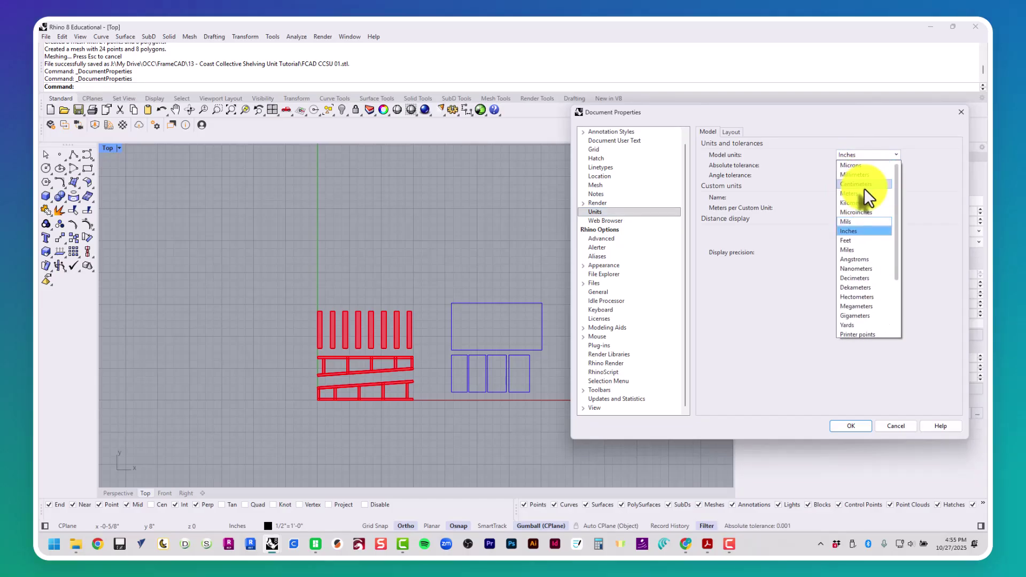
click(864, 176)
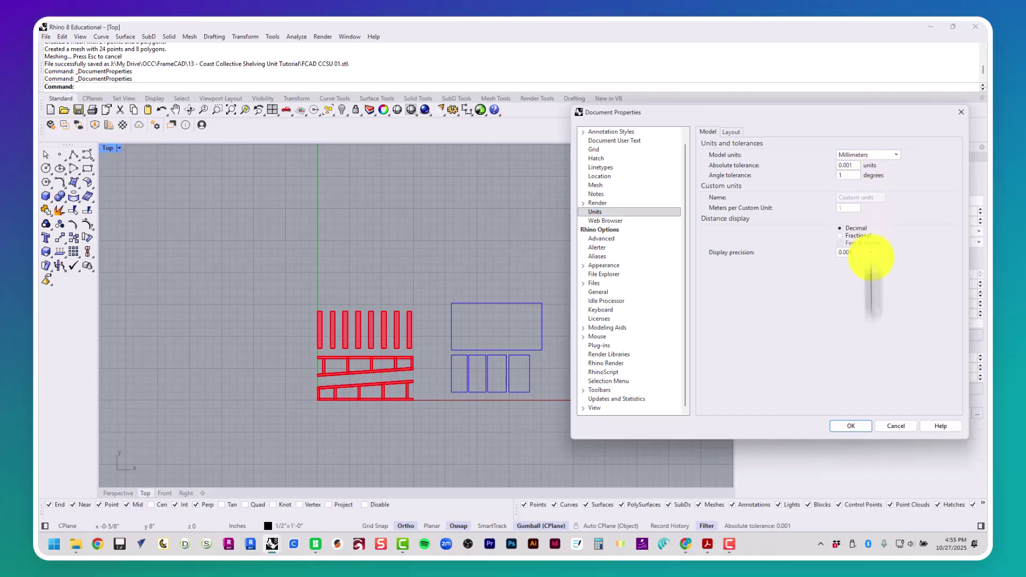
click(858, 426)
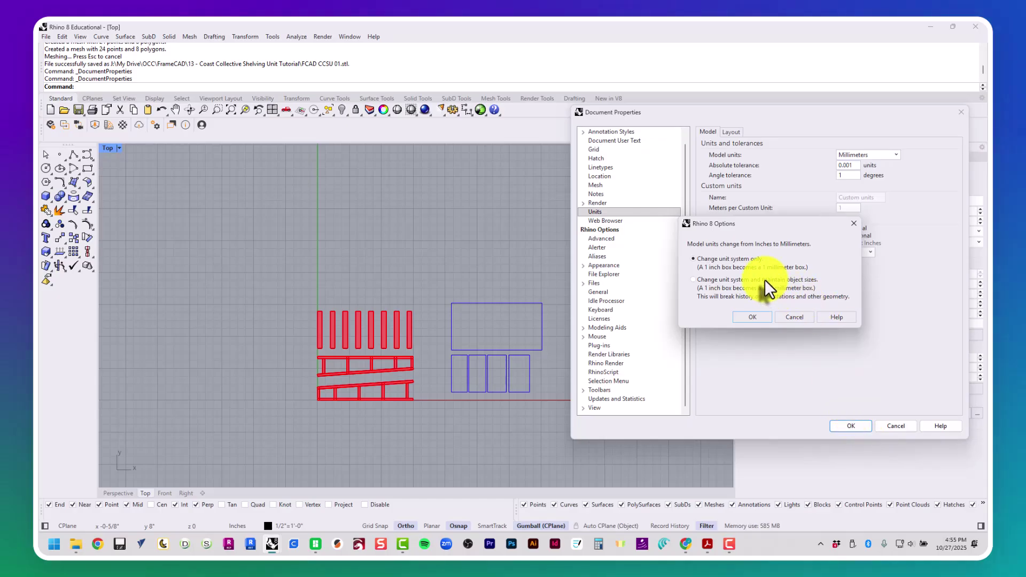
click(761, 320)
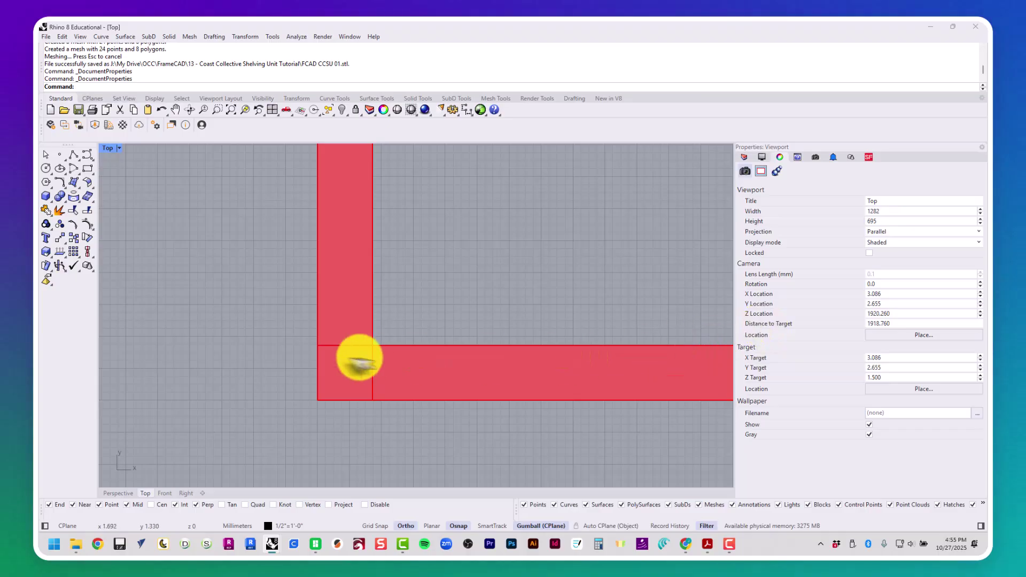
Step: Export all the red 3D Print parts as an STL named FCAD CCSU 02, accepting the 0.01 mm mesh tolerance
scroll(355, 363, down, 5)
scroll(355, 376, down, 5)
drag(299, 408, 462, 238)
text(export)
key(Return)
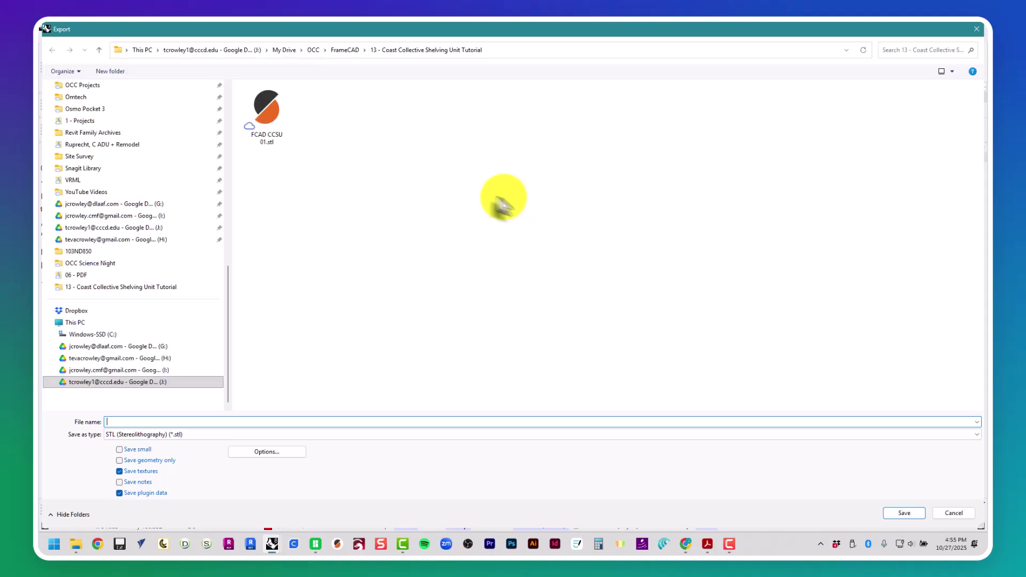
click(275, 131)
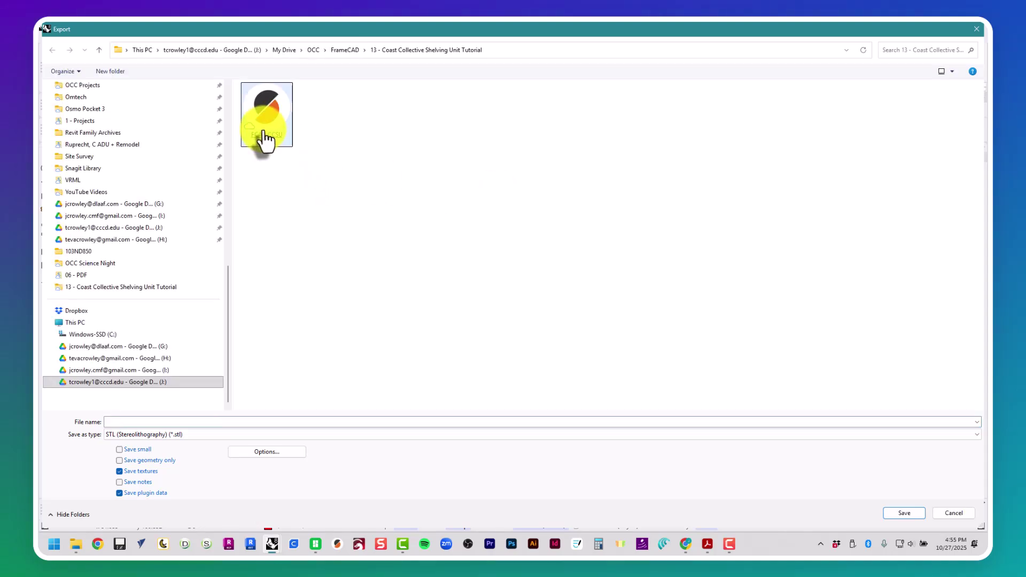
click(137, 421)
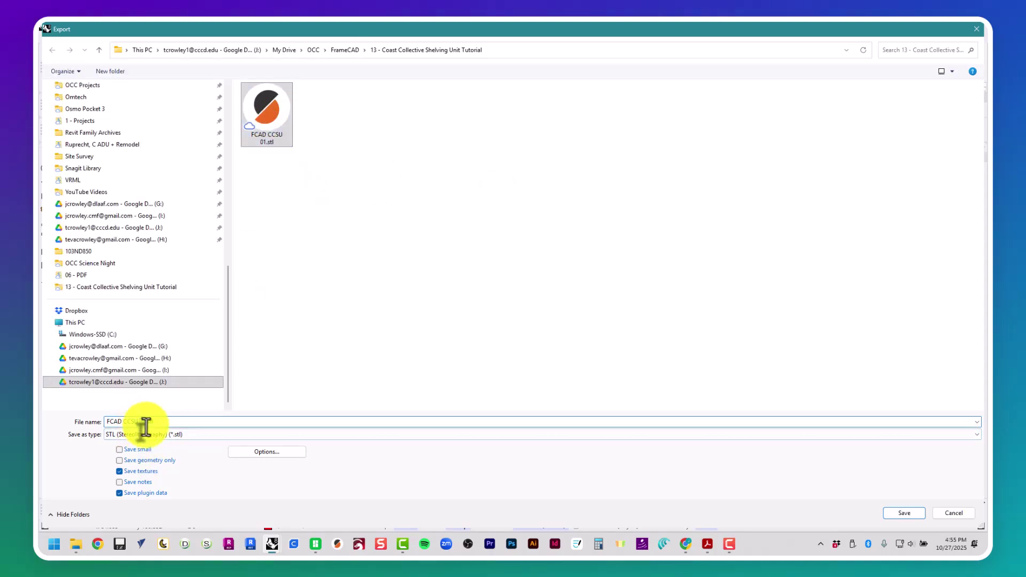
text(02)
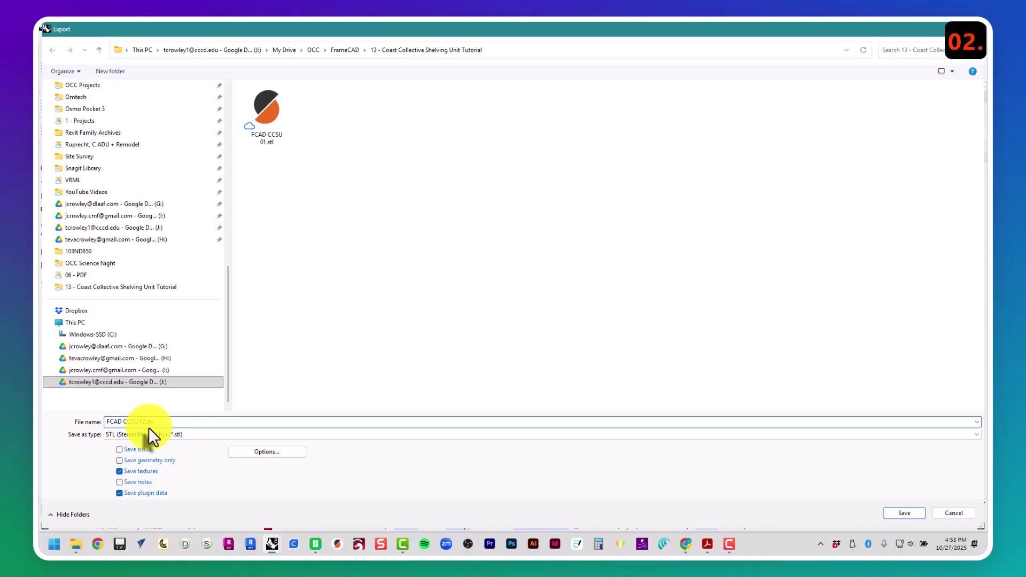
key(Return)
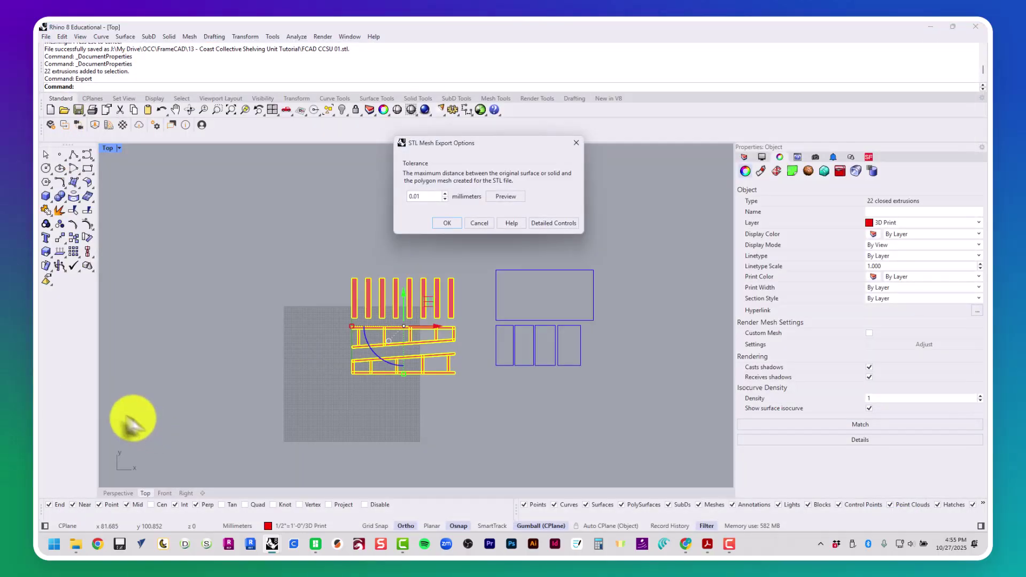
key(Return)
key(Return)
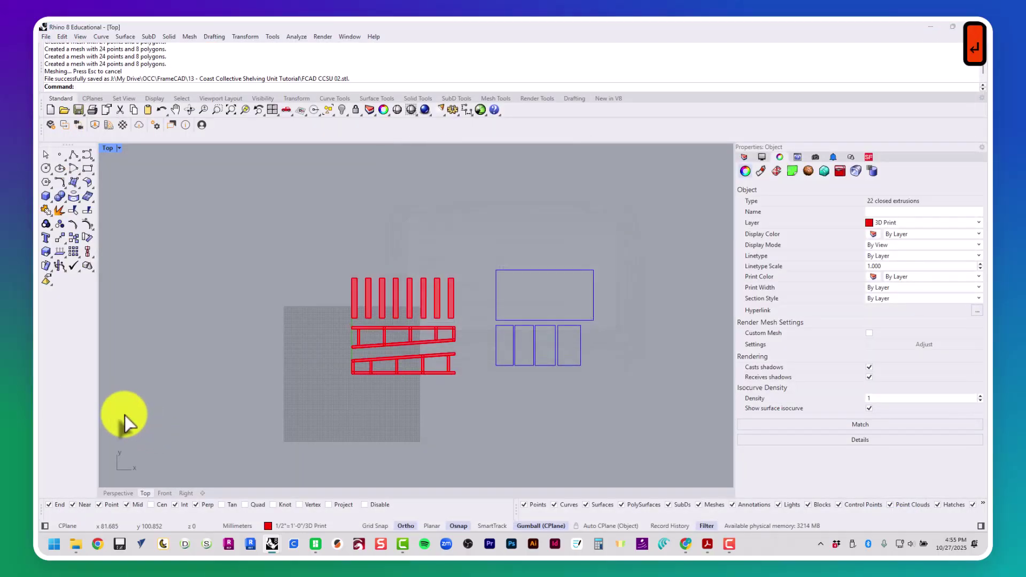
Step: Switch to Bambu Studio and import FCAD CCSU 02.stl onto the build plate
key(alt+Tab)
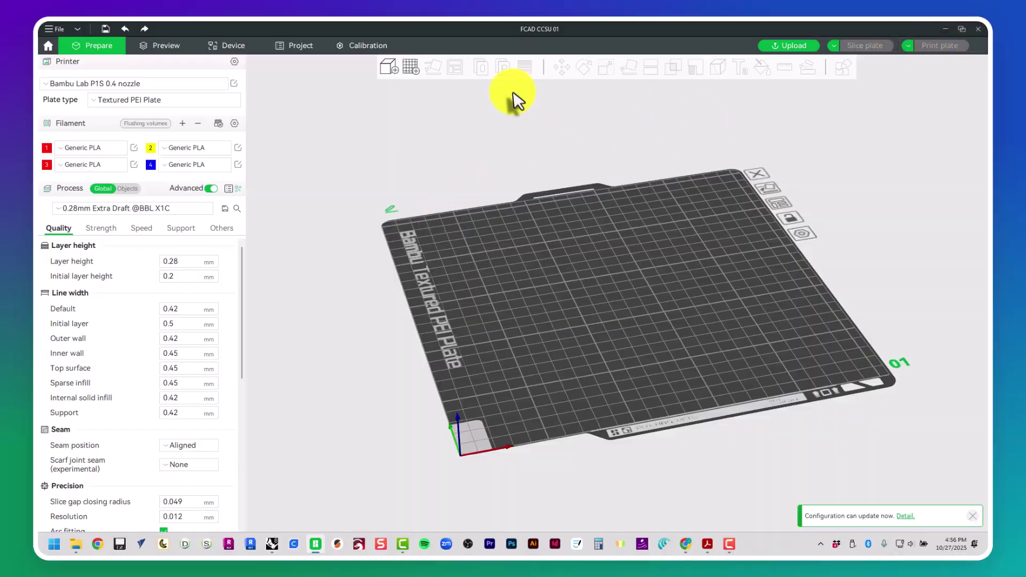
click(389, 67)
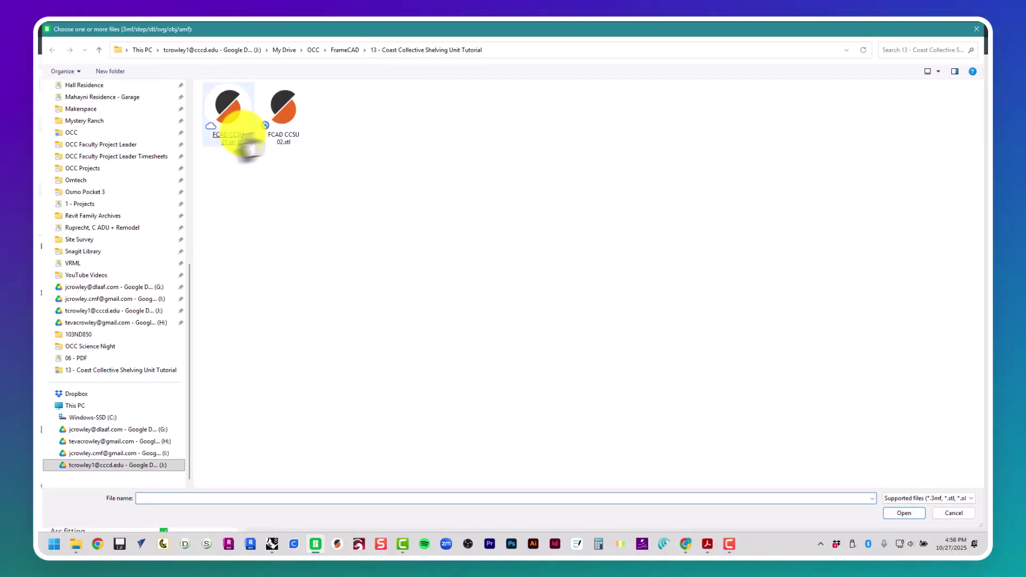
double_click(294, 124)
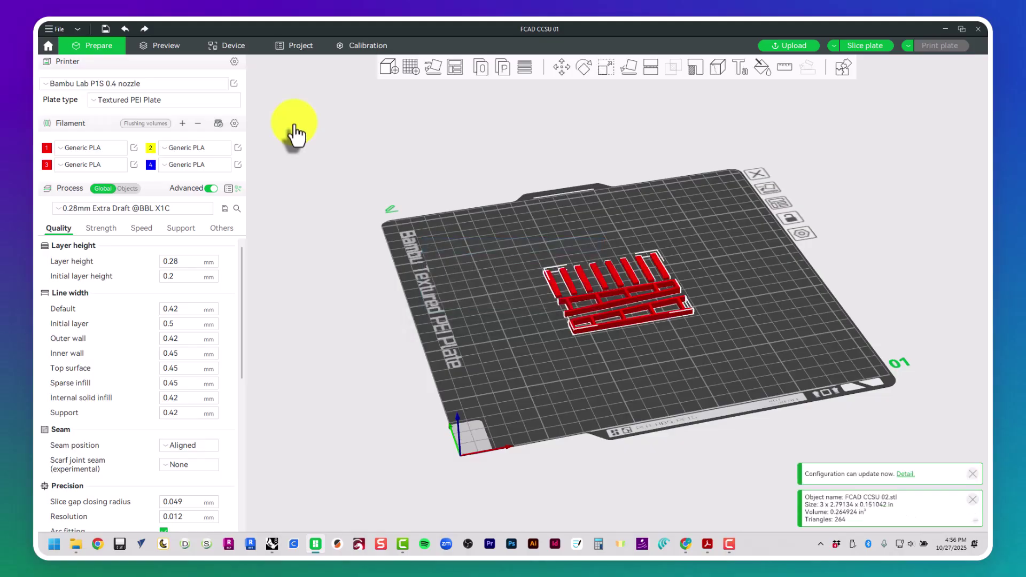
drag(508, 298, 482, 298)
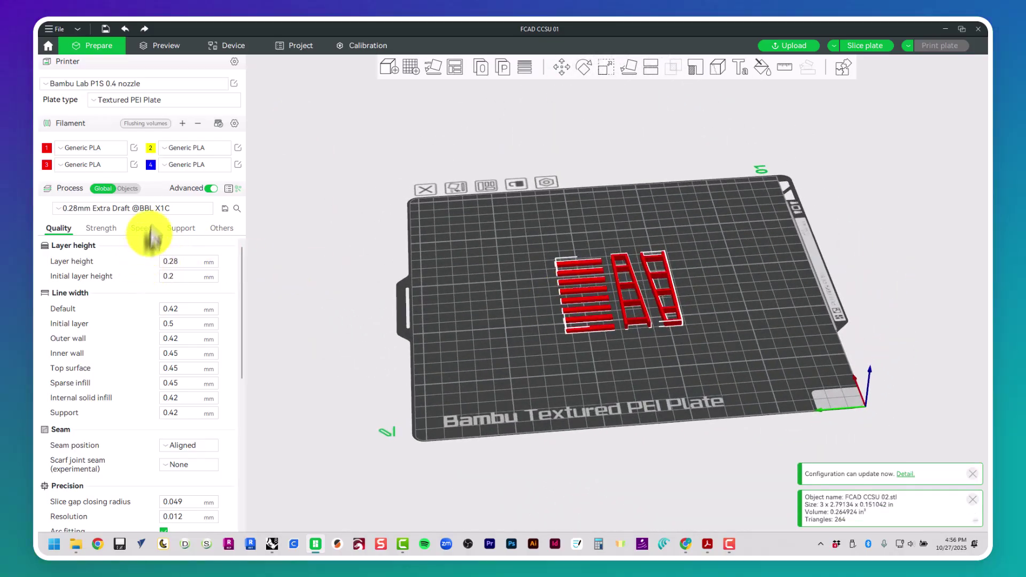
click(158, 208)
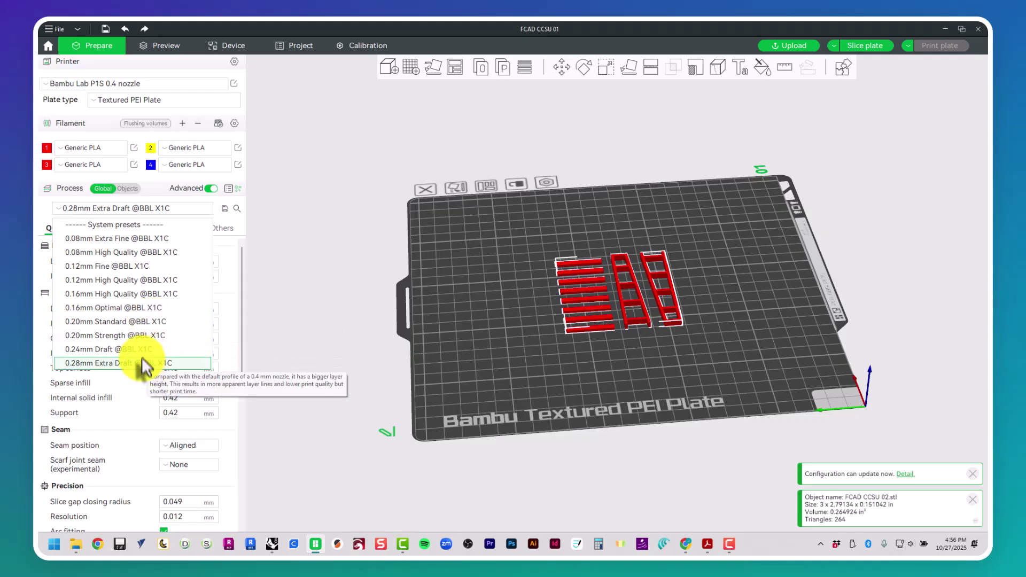
click(152, 324)
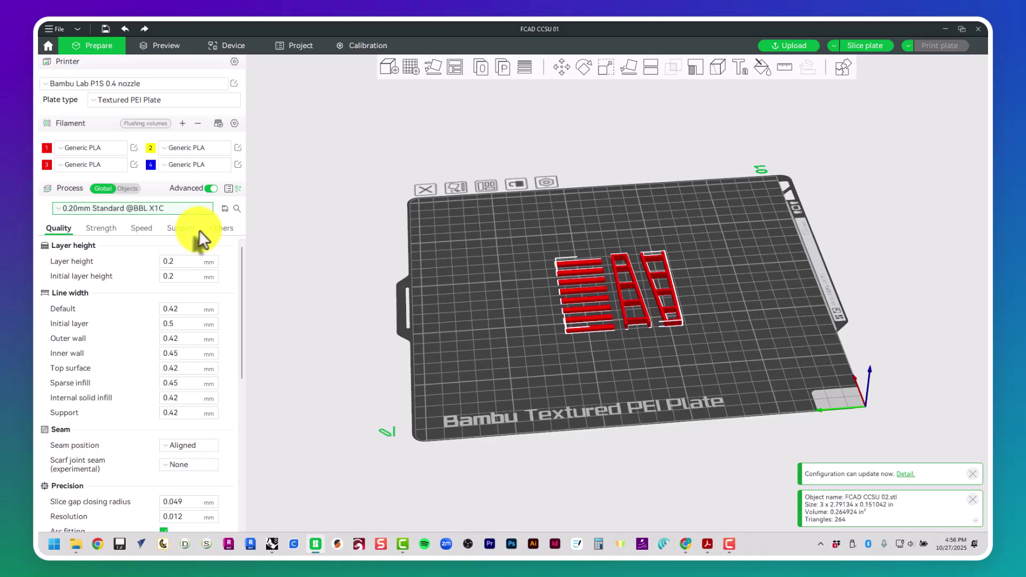
click(191, 207)
click(191, 207)
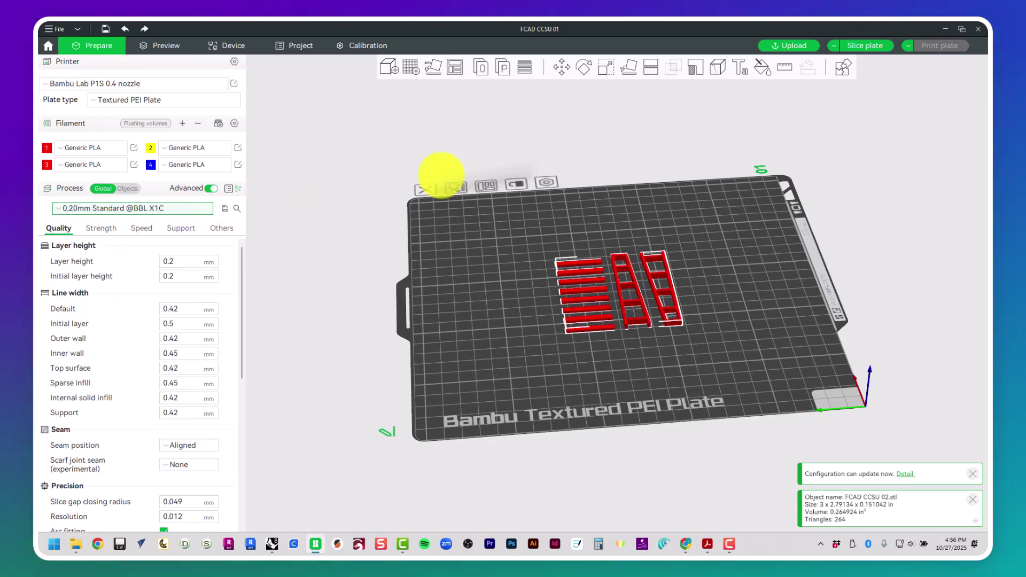
click(861, 45)
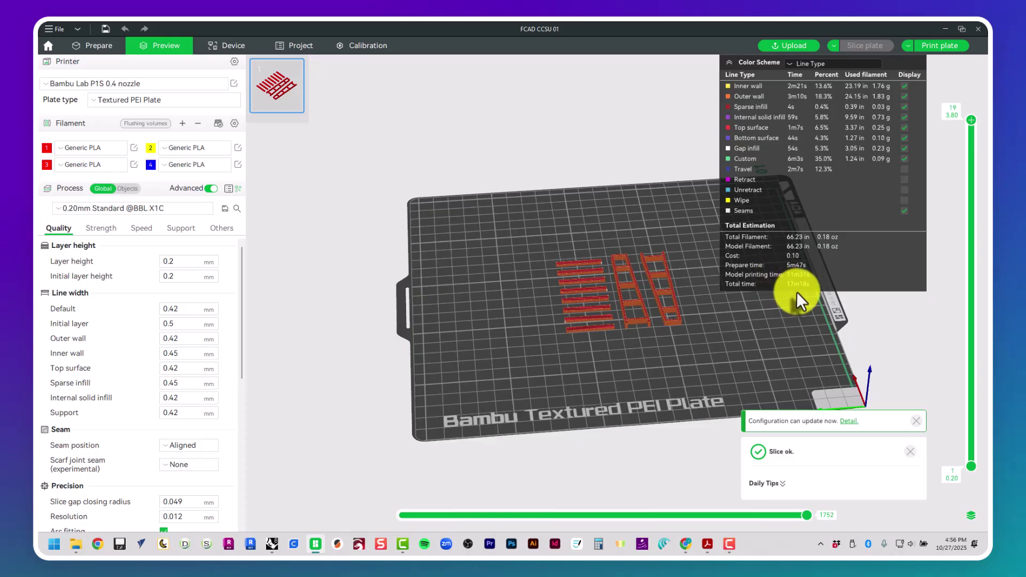
Step: Export the sliced plate as FCAD CCSU 01.gcode.3mf in the 13 - Coast Collective Shelving Unit Tutorial folder
click(906, 46)
click(916, 121)
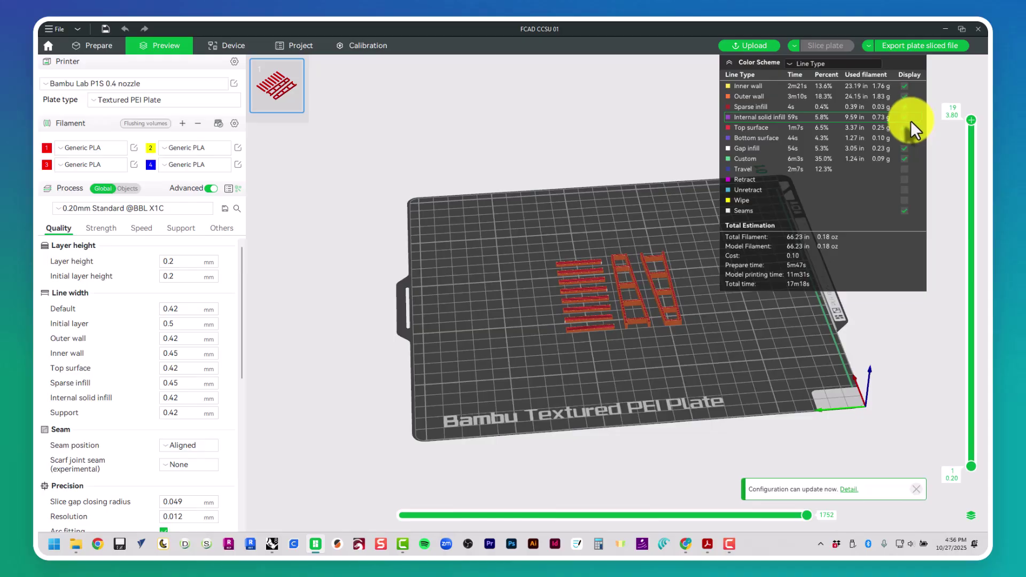
click(898, 47)
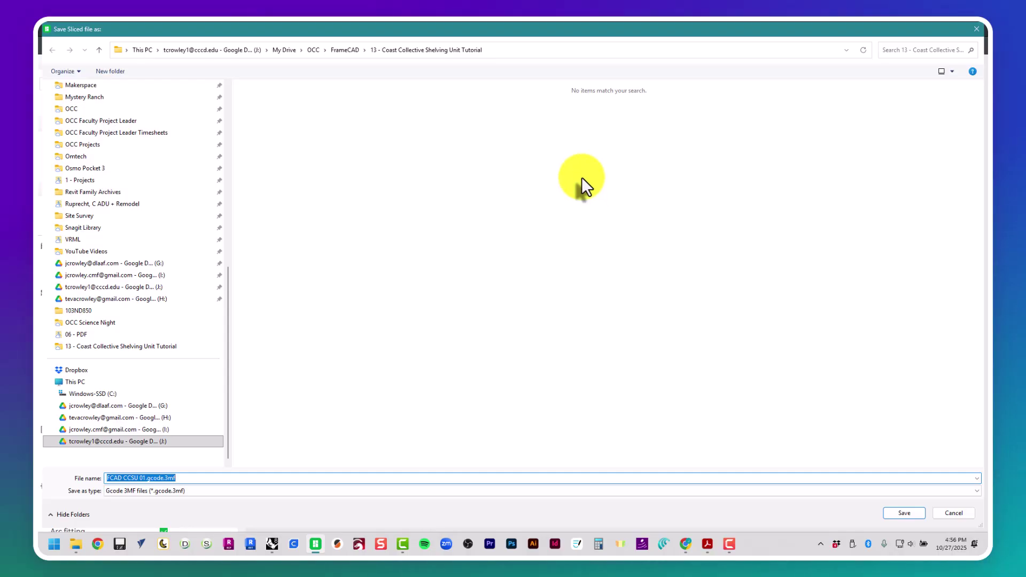
click(904, 514)
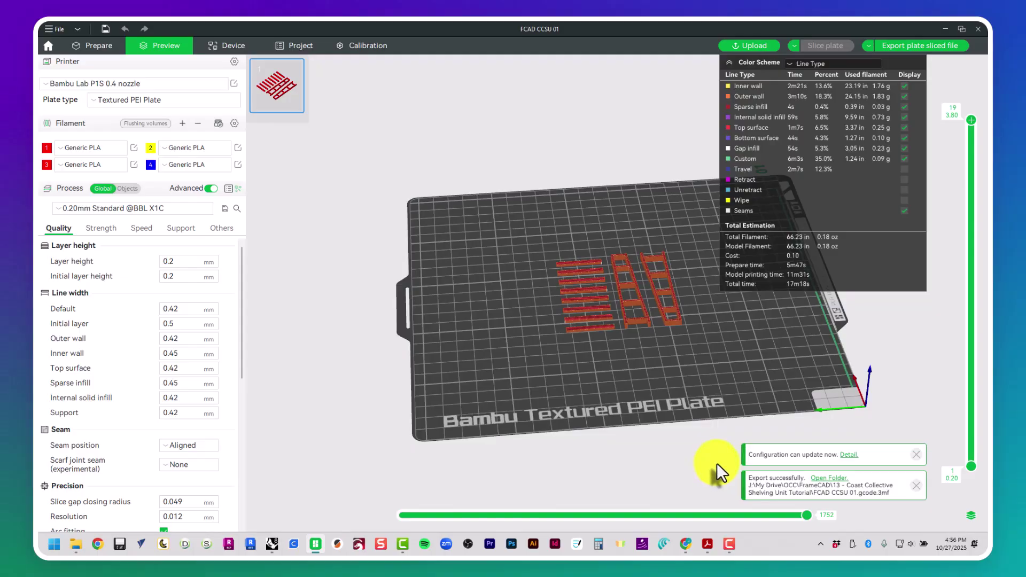
Step: Switch to Rhino and start exporting the blue Lasercut outlines, choosing AutoCAD Drawing Exchange (*.dxf) as the file type
click(946, 29)
drag(630, 384, 488, 244)
text(export)
key(Return)
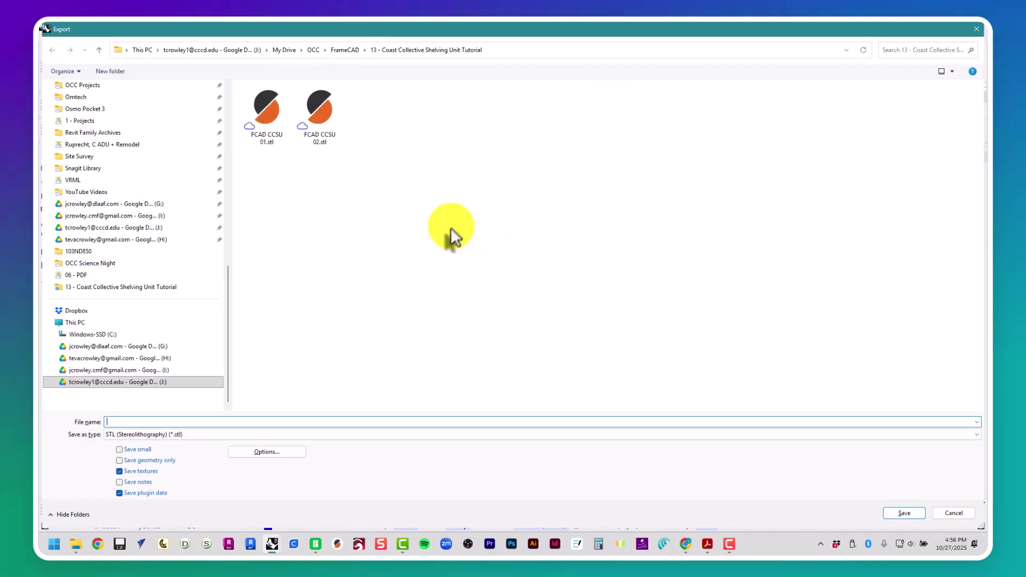
click(285, 433)
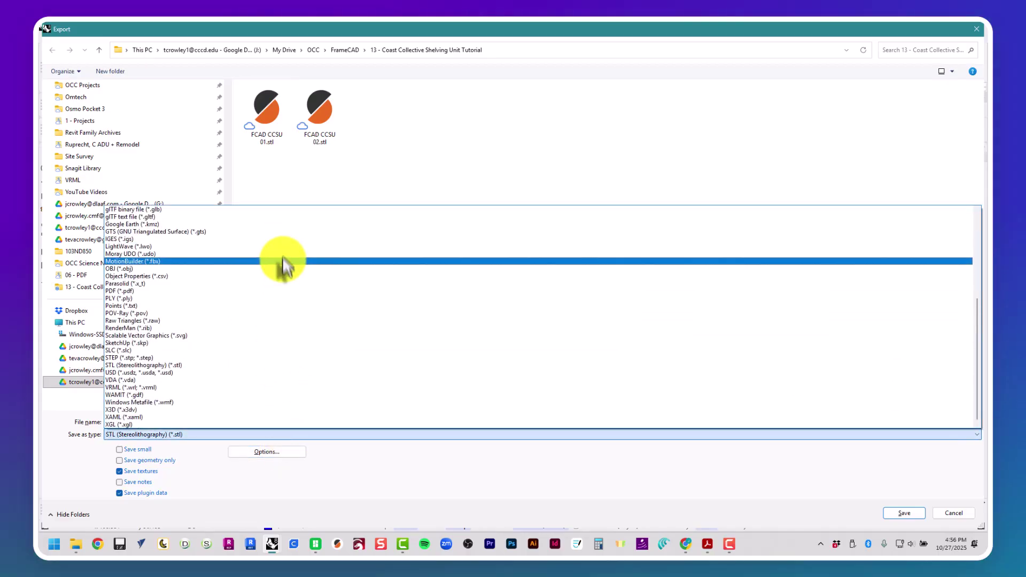
scroll(264, 214, up, 3)
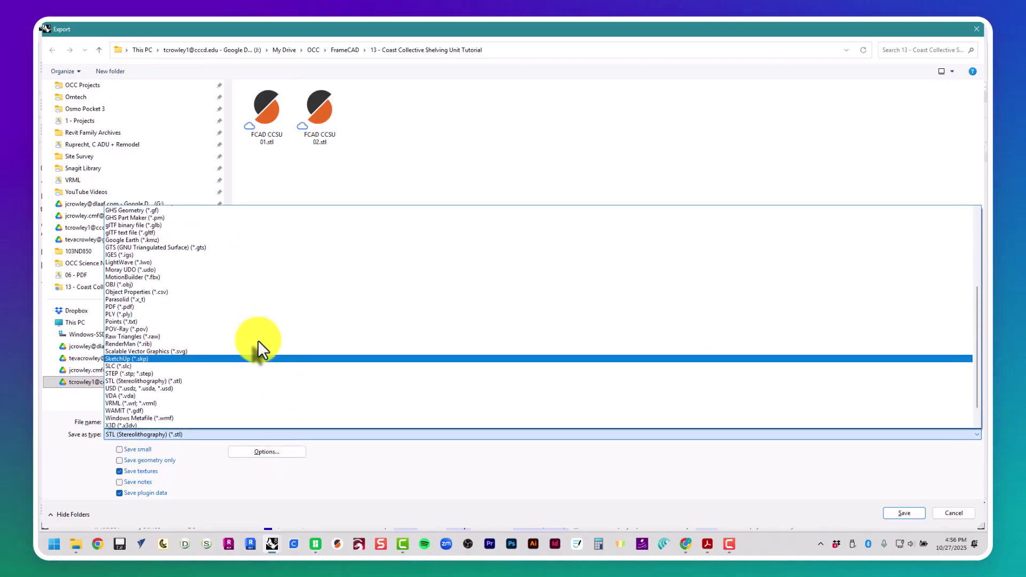
scroll(258, 336, up, 3)
click(252, 291)
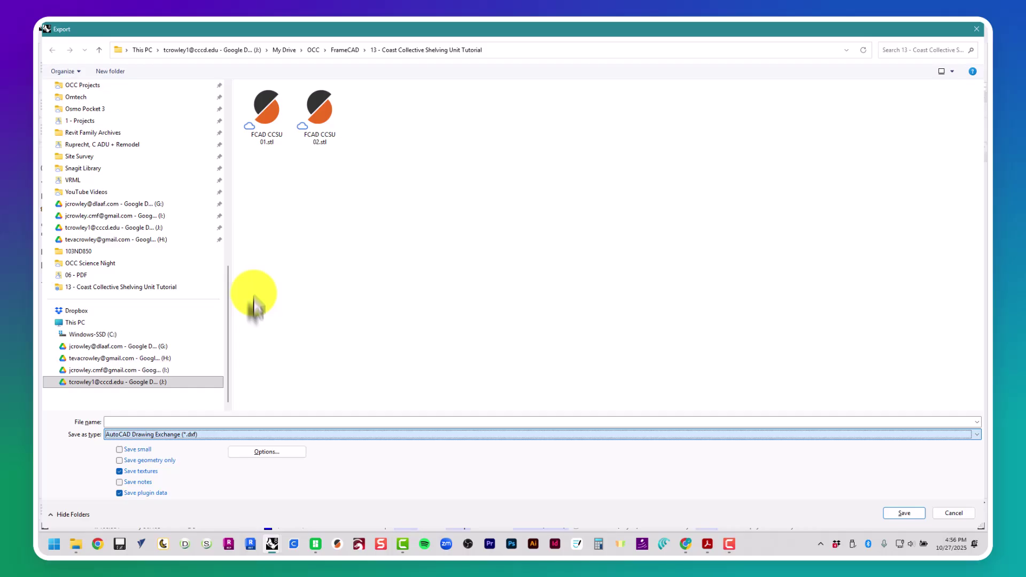
Step: Name the DXF file FCAD CCSU Shelving 01, save it with the offered export options, and deselect the curves
click(218, 422)
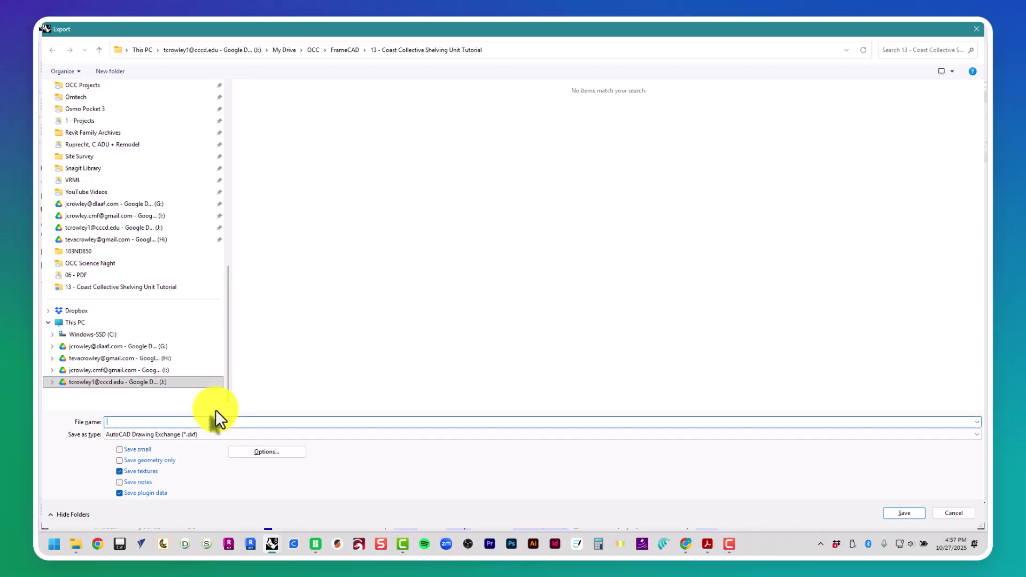
text(FCAD)
key(Down)
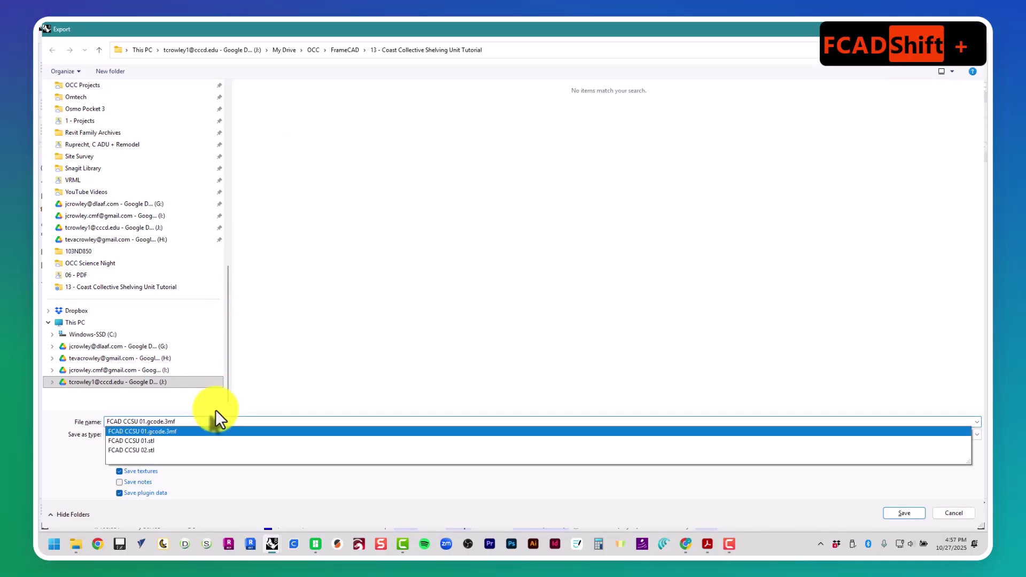
key(shift+Down)
key(BackSpace)
key(BackSpace)
key(BackSpace)
key(BackSpace)
key(BackSpace)
key(BackSpace)
key(BackSpace)
key(BackSpace)
key(BackSpace)
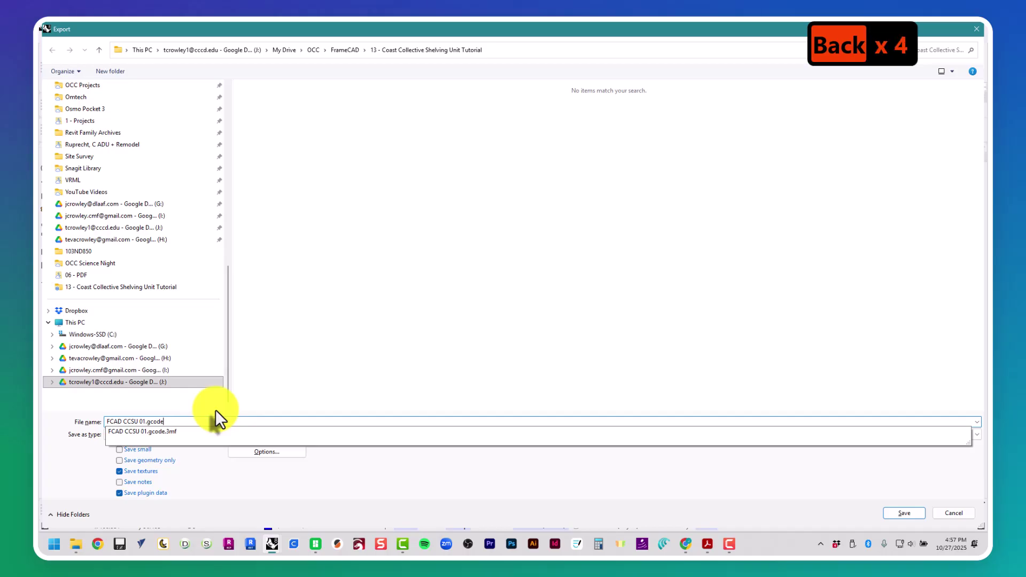
key(BackSpace)
key(BackSpace)
key(BackSpace)
text(S)
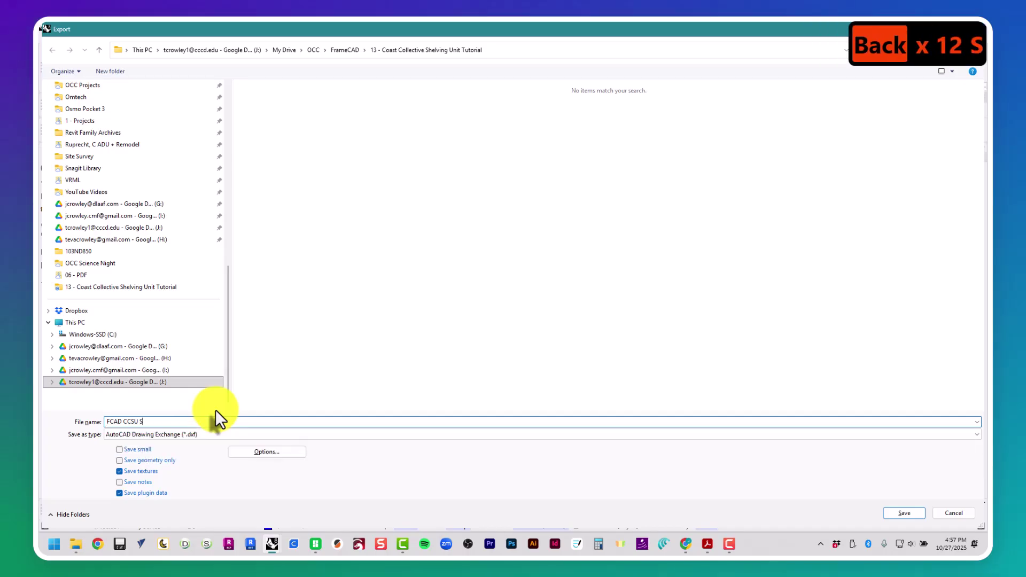
text(helv)
key(BackSpace)
text(lving 01)
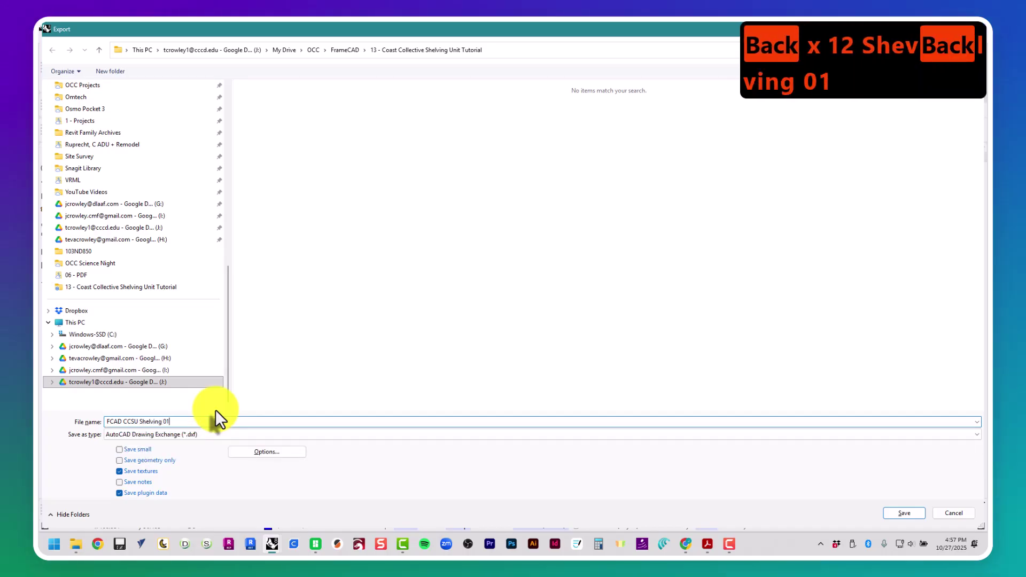
key(Return)
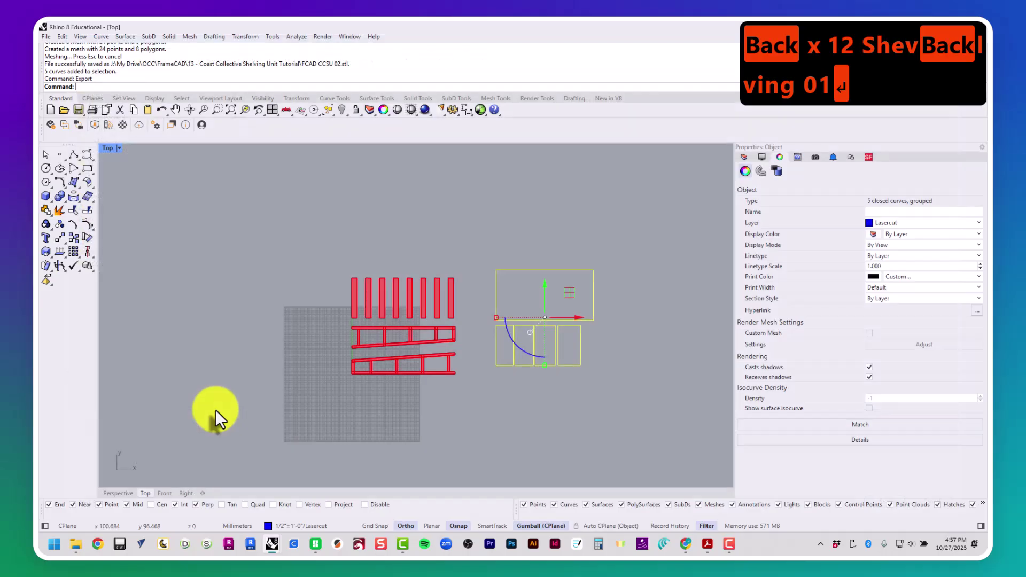
click(495, 308)
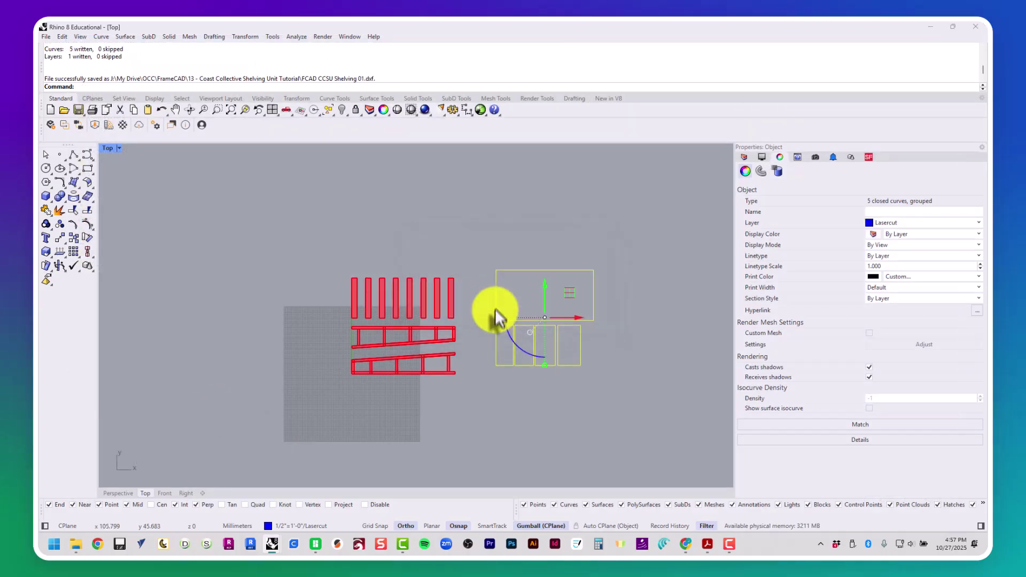
click(485, 242)
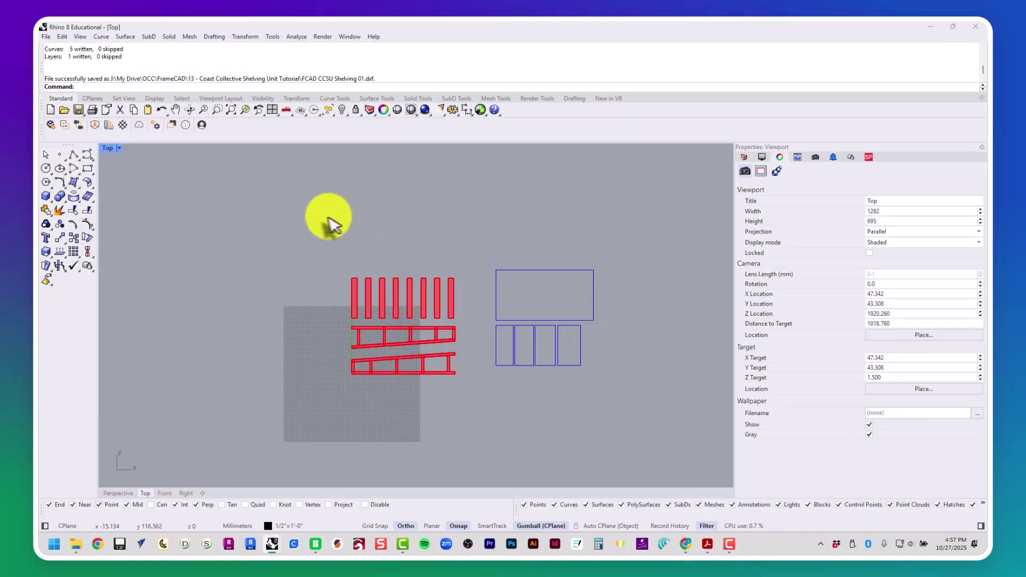
Step: Set the document's model units to Inches, changing the unit system while maintaining object sizes
click(107, 110)
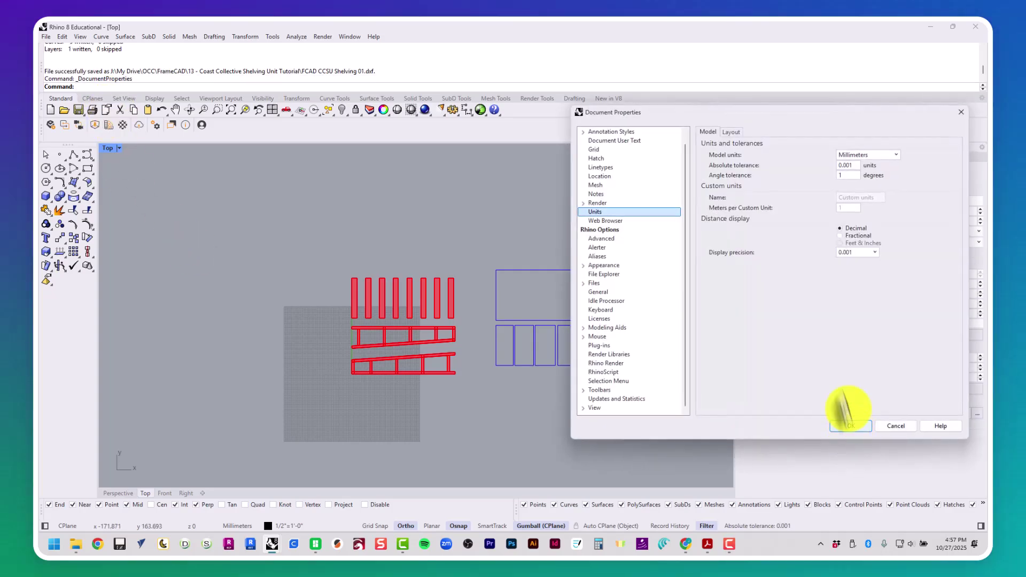
click(858, 155)
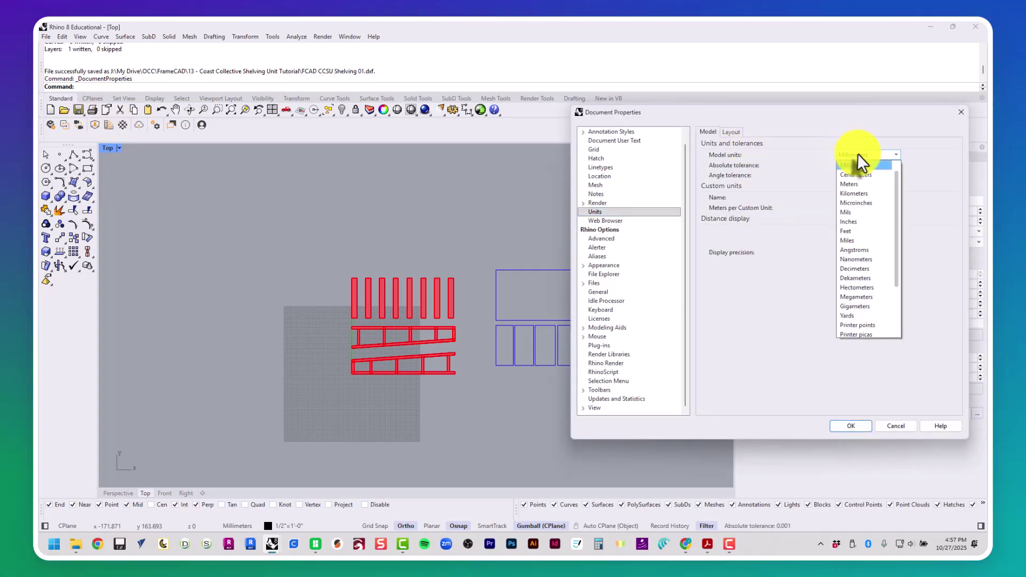
click(861, 222)
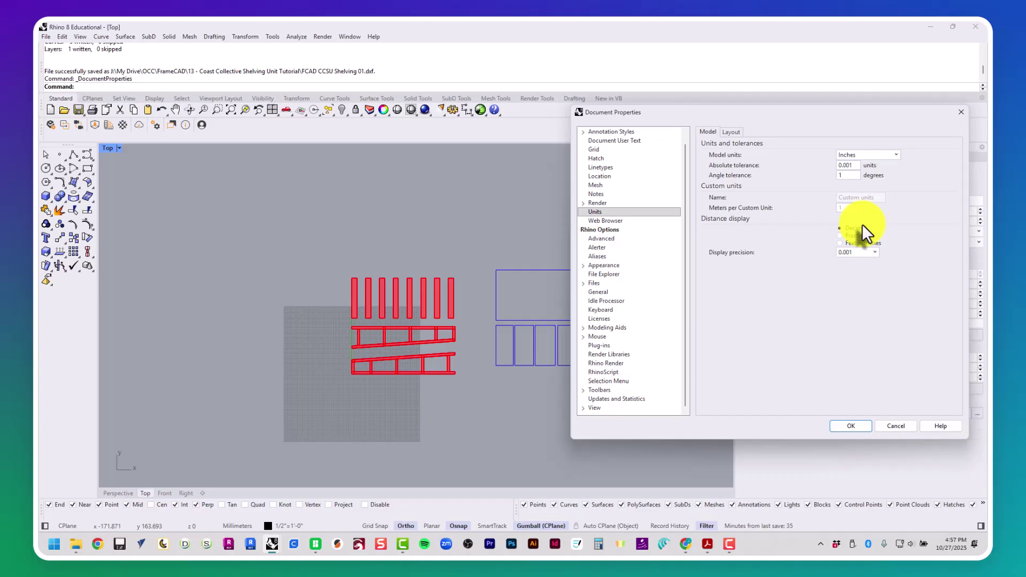
click(849, 426)
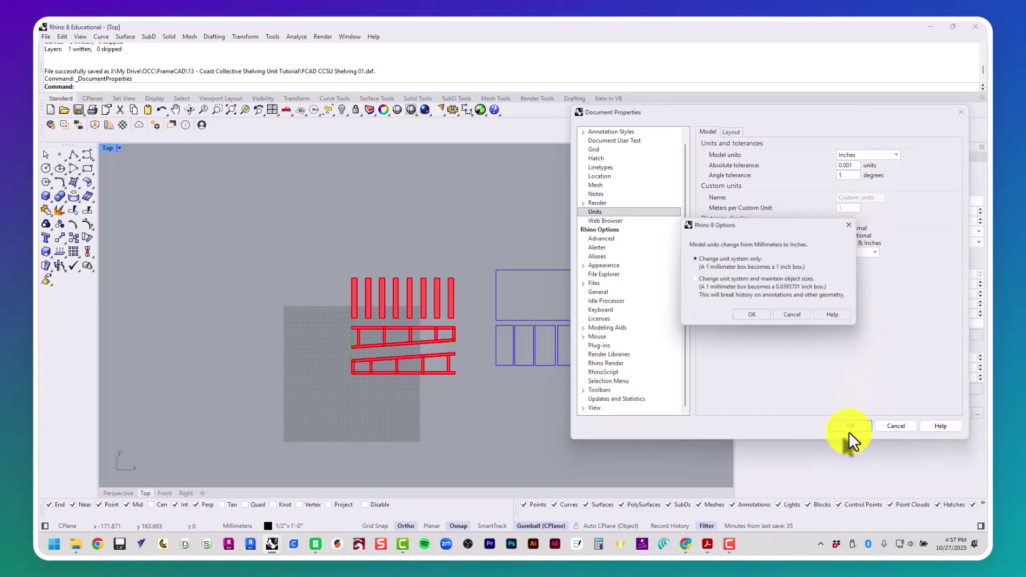
click(717, 280)
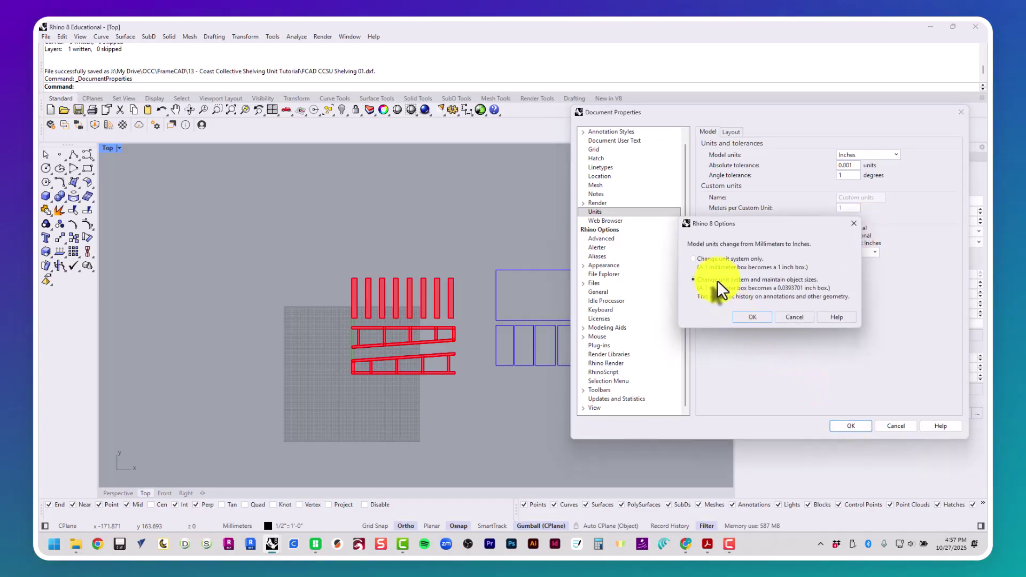
click(750, 316)
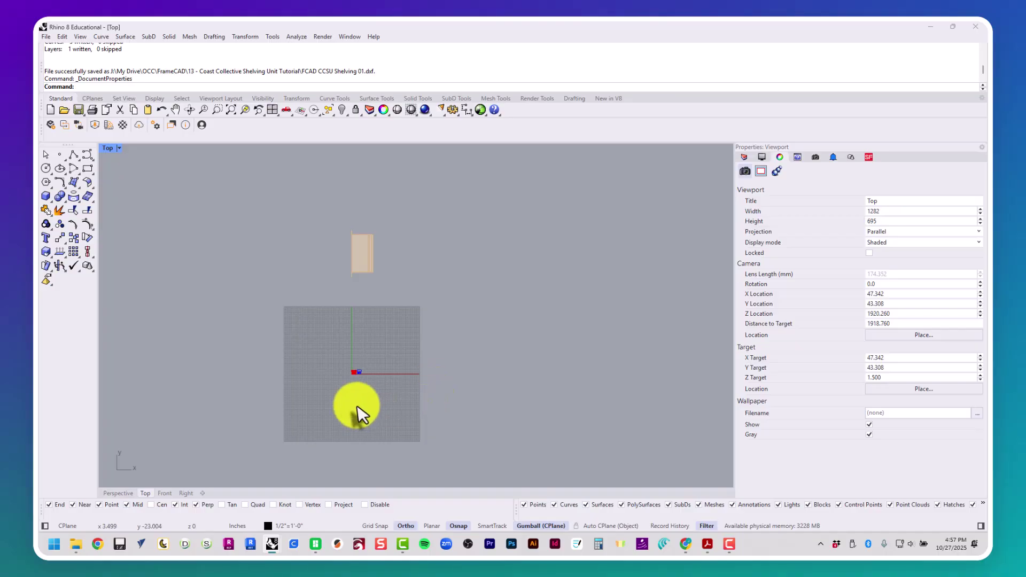
Step: Measure the distance along the base of the lowest red frame, from its corner at the origin to its opposite end
scroll(406, 332, up, 5)
scroll(444, 340, down, 3)
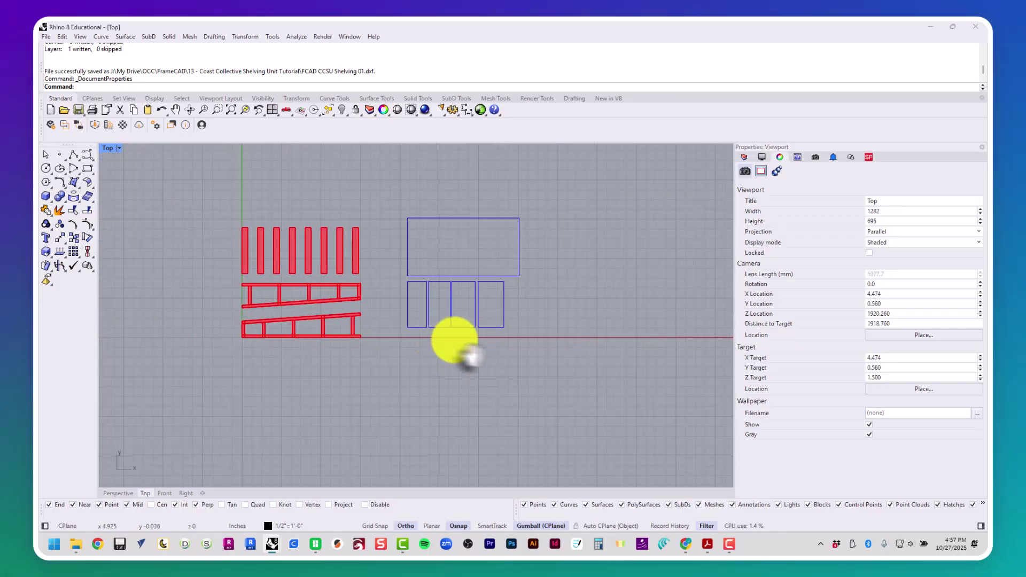
scroll(392, 374, up, 2)
text(d)
key(Return)
click(262, 330)
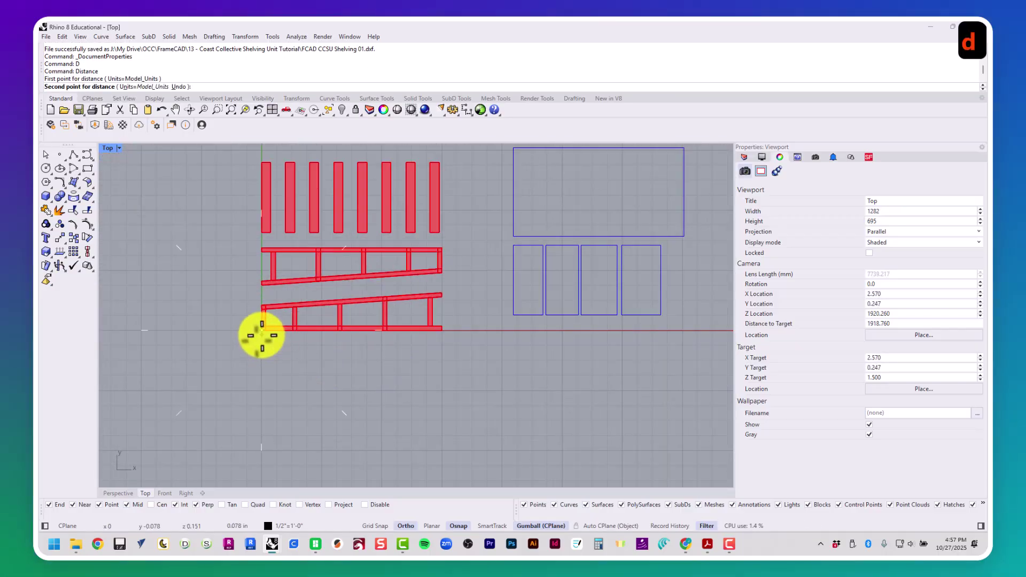
click(442, 331)
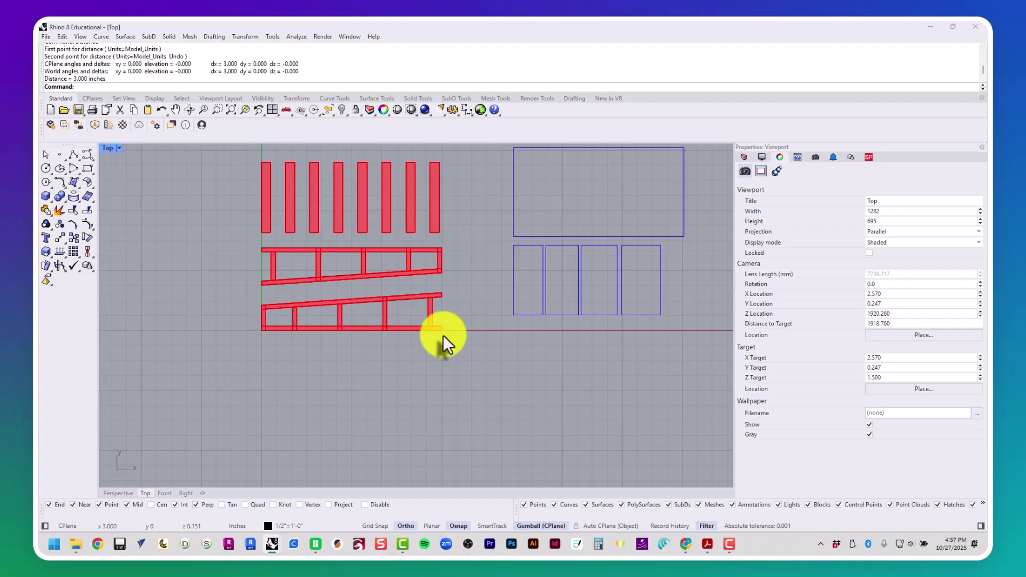
Step: Switch to LightBurn and decline the offered download of the newer version
scroll(439, 337, down, 15)
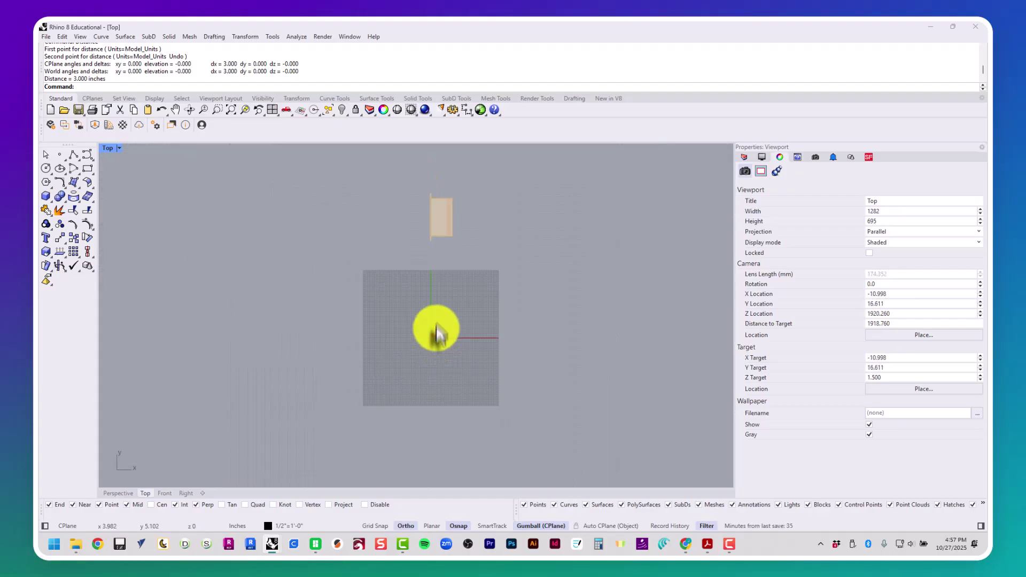
right_drag(436, 317, 358, 355)
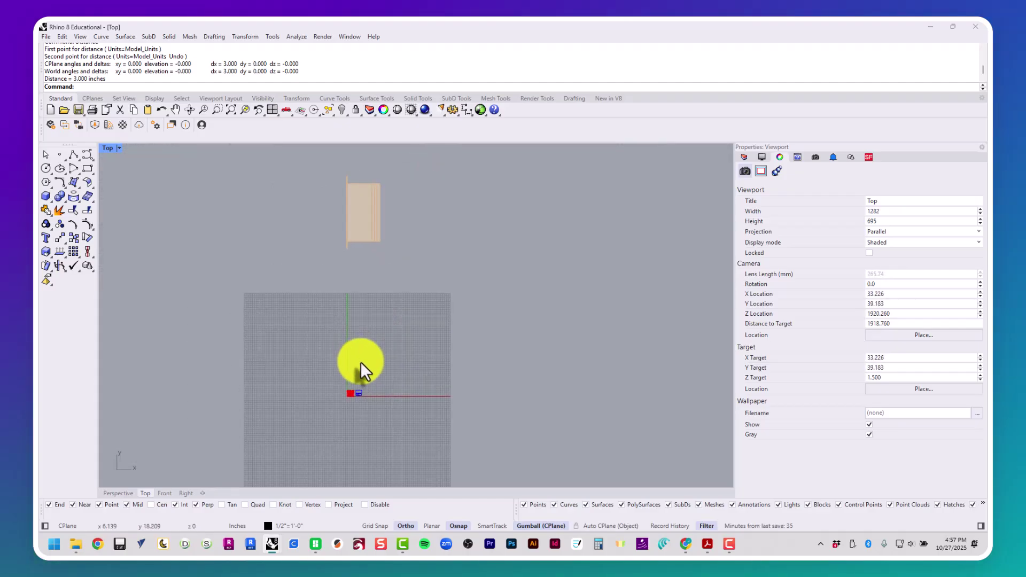
key(alt+Tab)
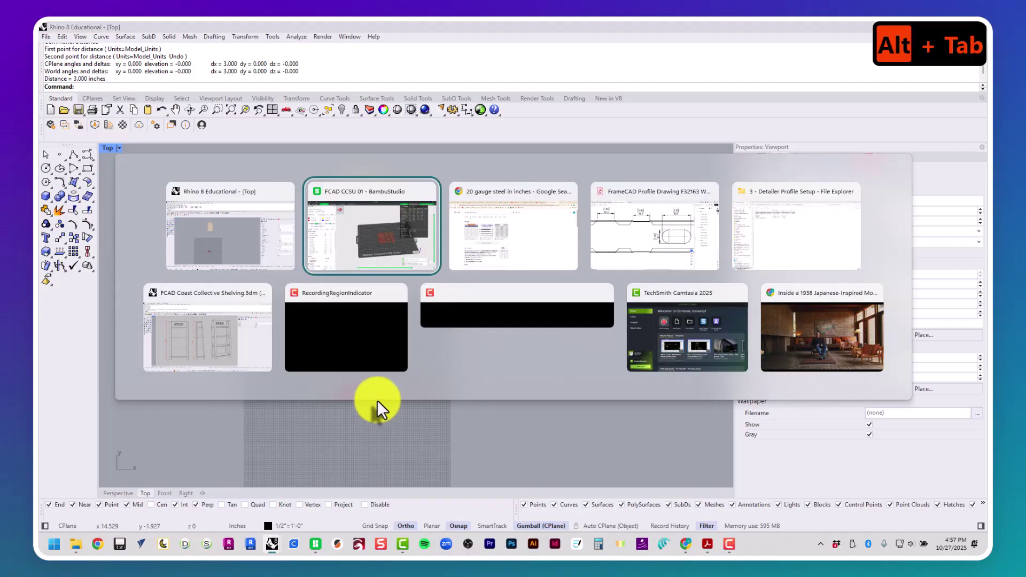
click(269, 260)
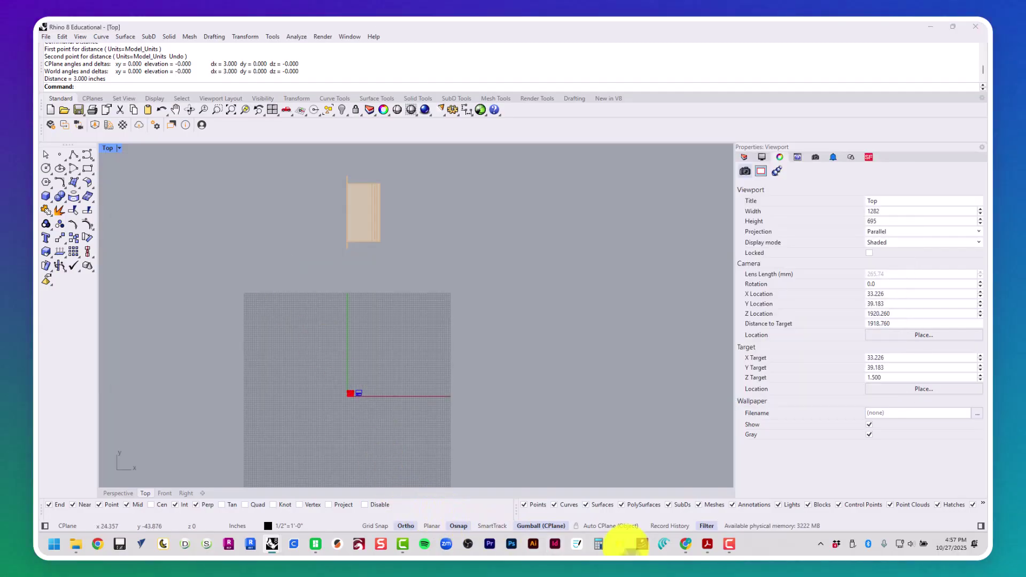
click(359, 543)
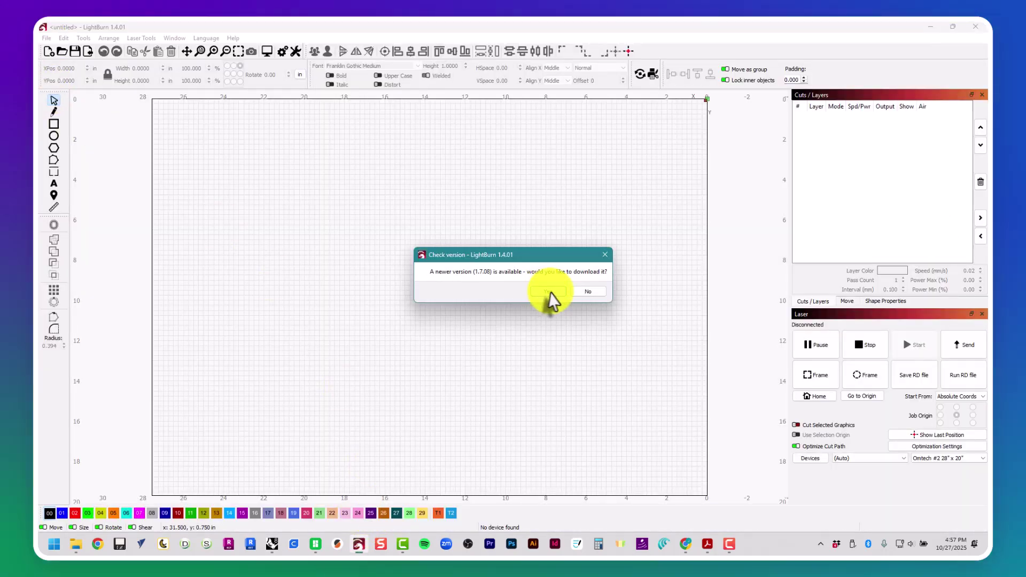
click(590, 292)
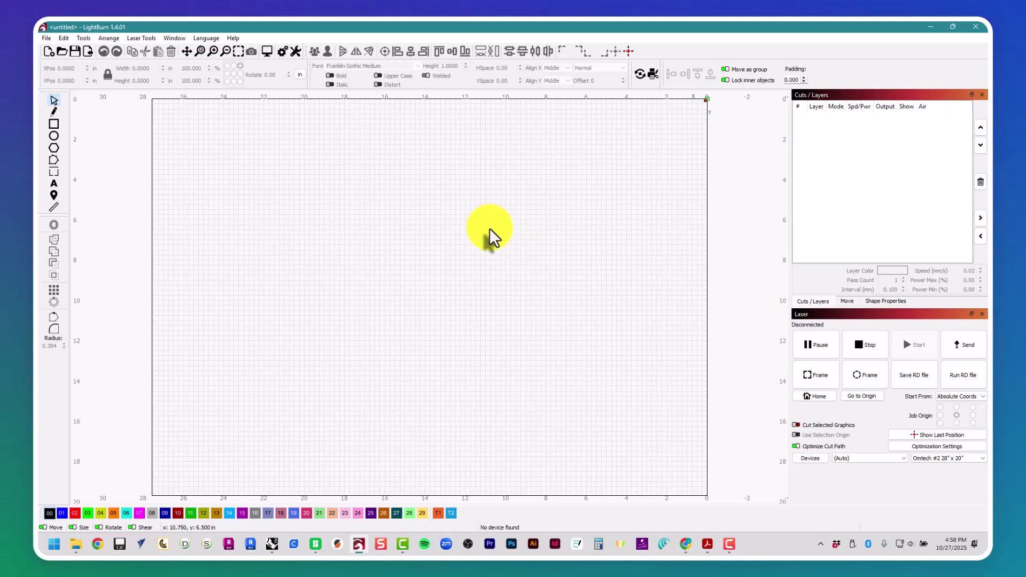
Step: Review the Display & Units settings, including the Inches / mm/sec unit option, and close them without changes
click(51, 40)
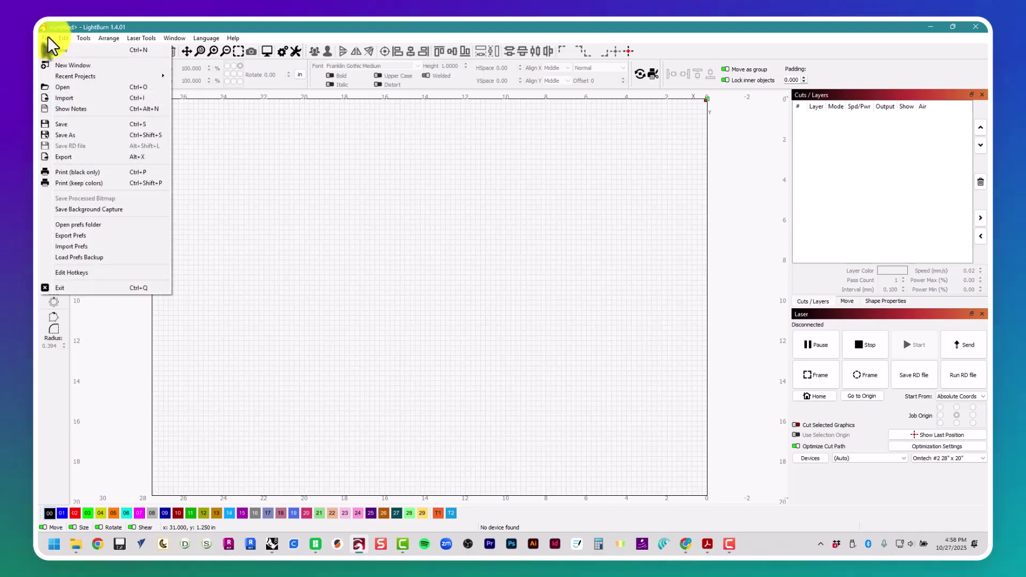
mouse_move(61, 39)
click(133, 311)
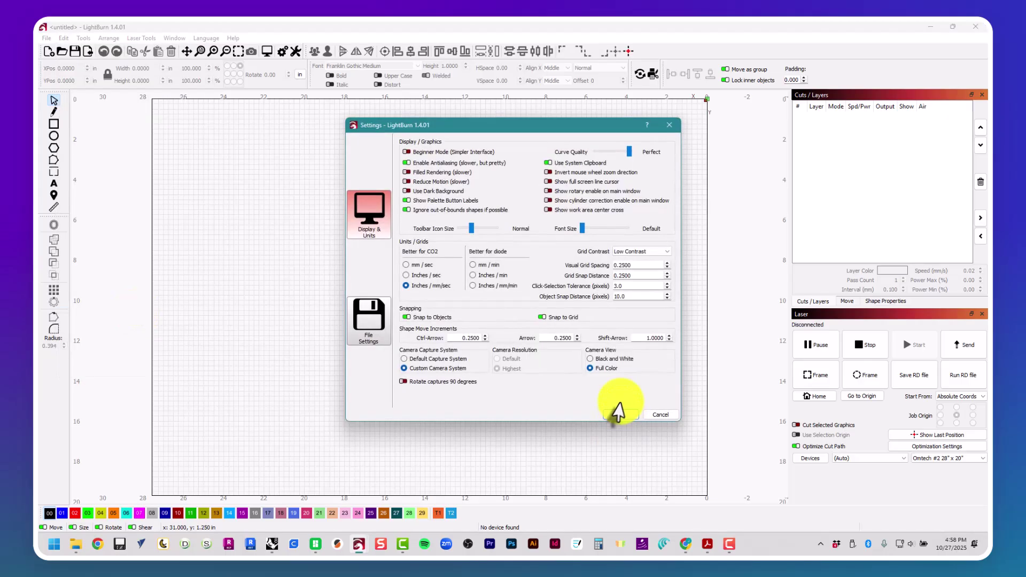
click(666, 123)
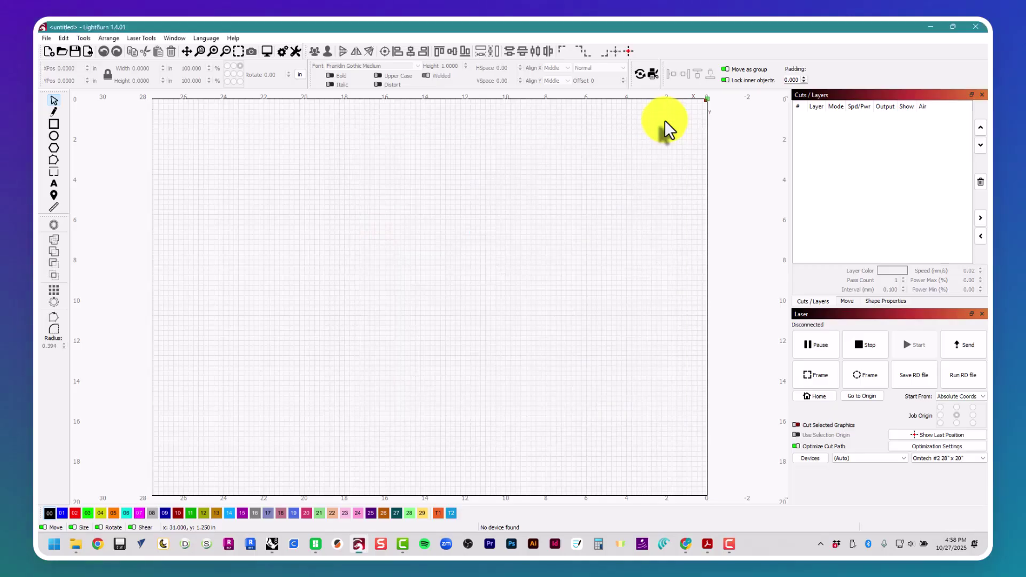
Step: Import FCAD CCSU Shelving 01.dxf from the 13 - Coast Collective Shelving Unit Tutorial folder inside the FrameCAD folder
click(64, 39)
mouse_move(47, 38)
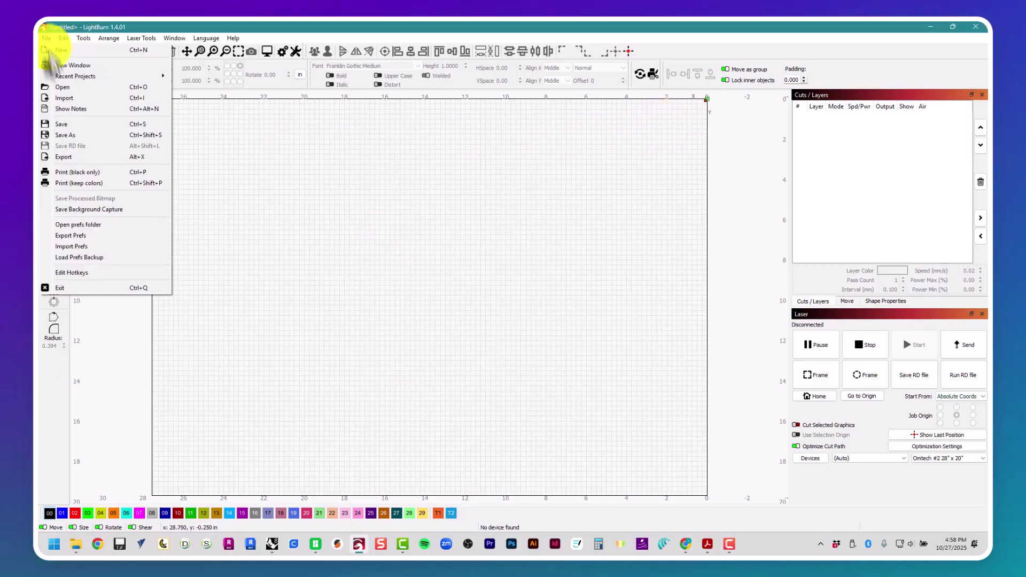
click(107, 100)
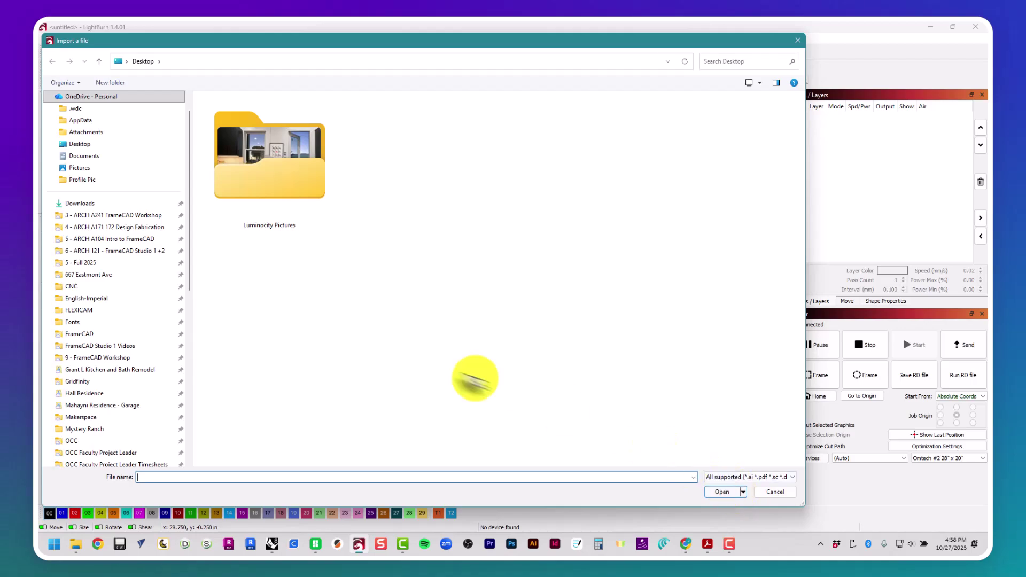
scroll(83, 316, down, 2)
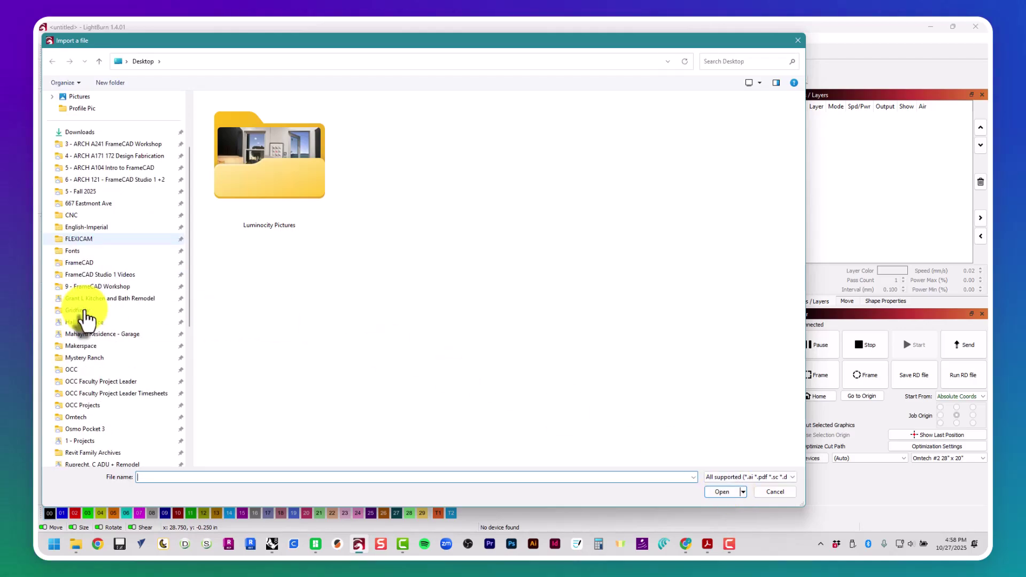
scroll(83, 318, down, 2)
click(85, 215)
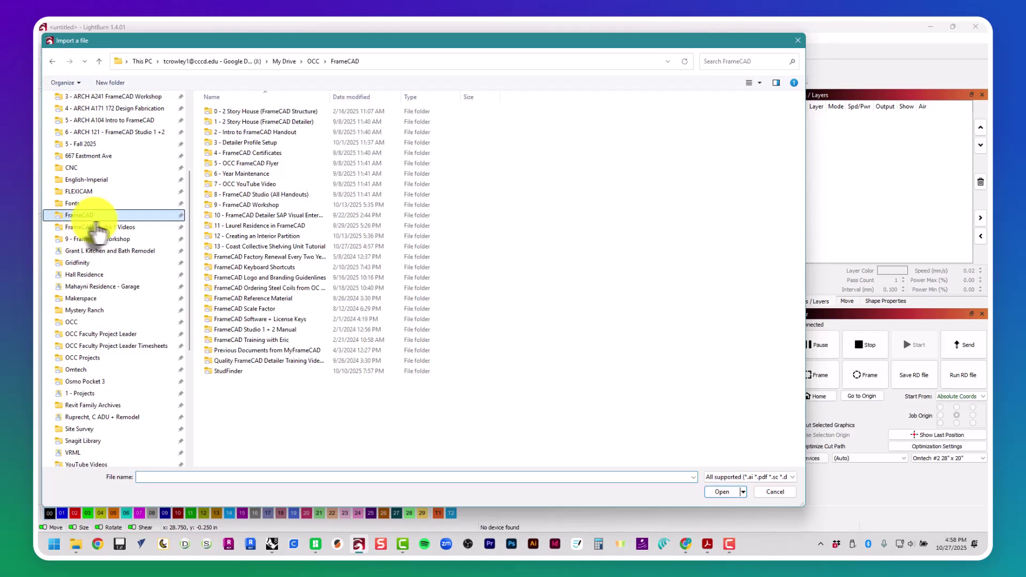
double_click(265, 247)
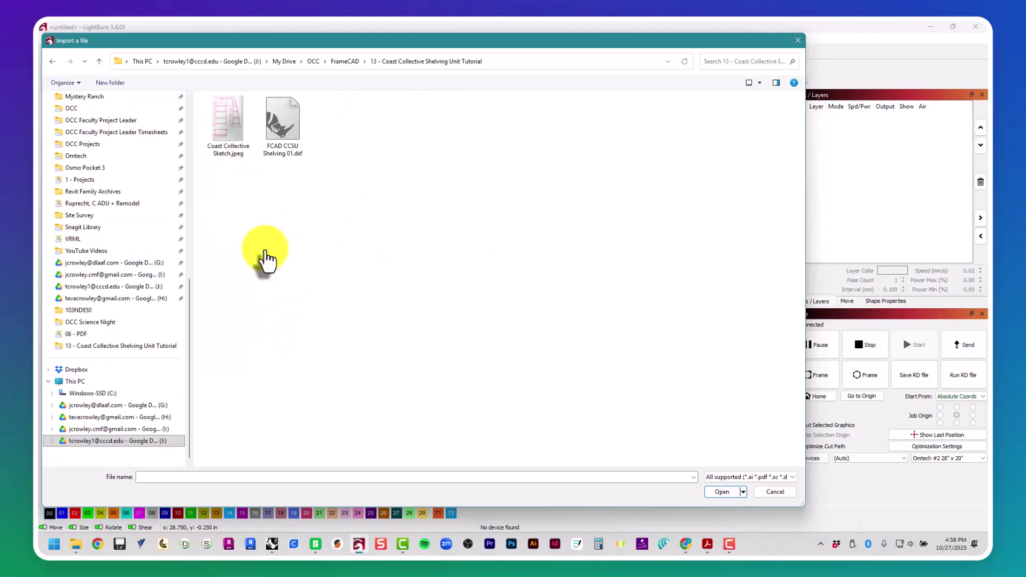
double_click(278, 140)
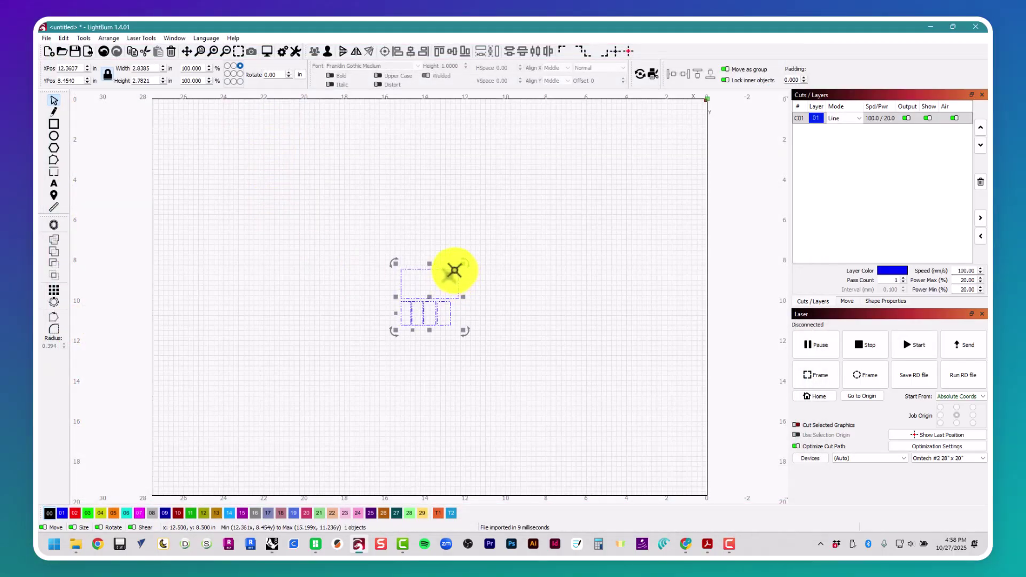
Step: Move the imported outlines to the bed's origin corner at X 0.5 and Y 0.5 in, and deselect them
mouse_move(454, 270)
mouse_down()
mouse_move(692, 119)
mouse_move(694, 107)
mouse_up()
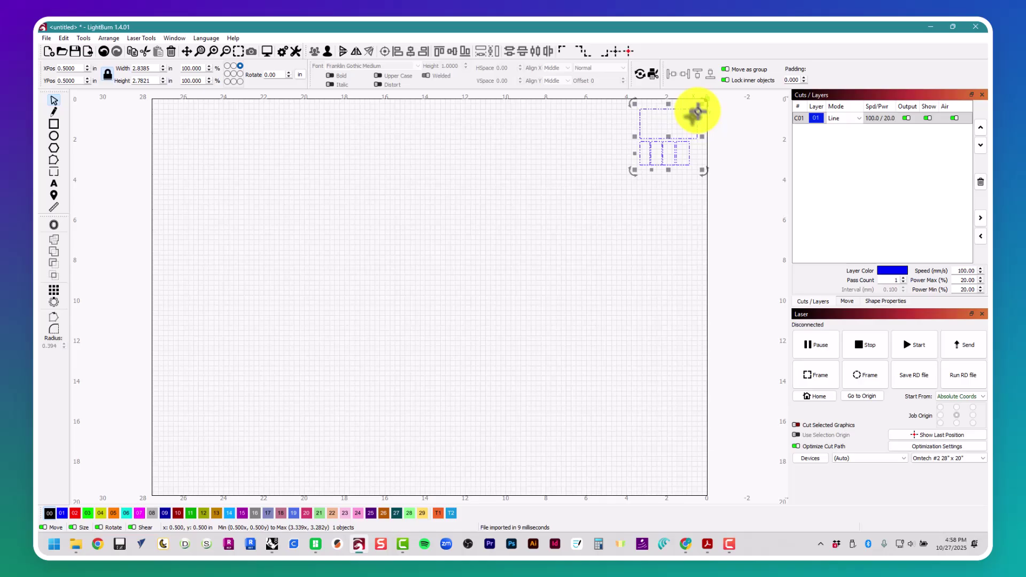
click(702, 250)
scroll(703, 115, up, 6)
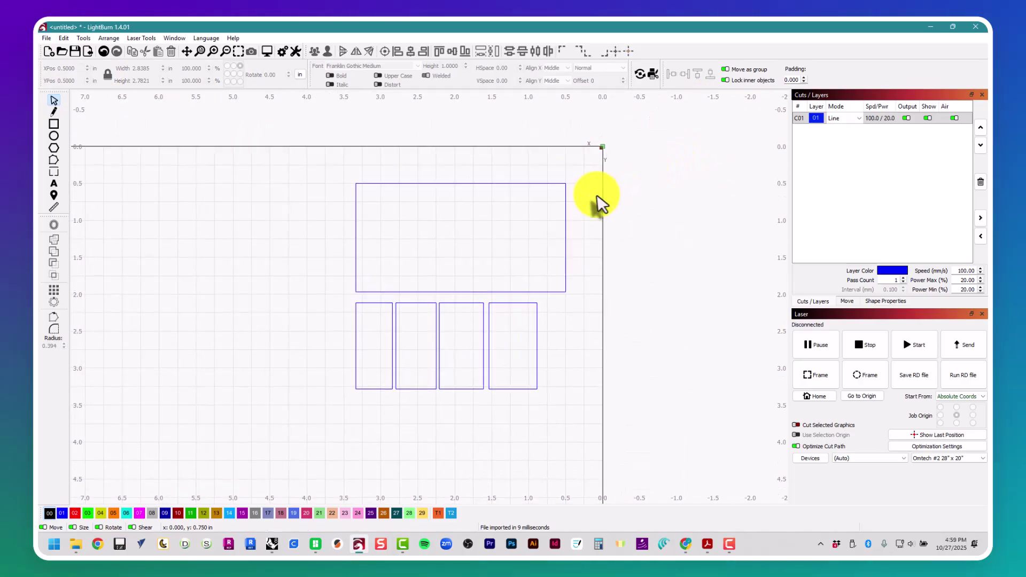
Step: Check the blue 01 layer's cut settings with the outlines selected, keeping Line mode, and deselect the outlines
click(565, 211)
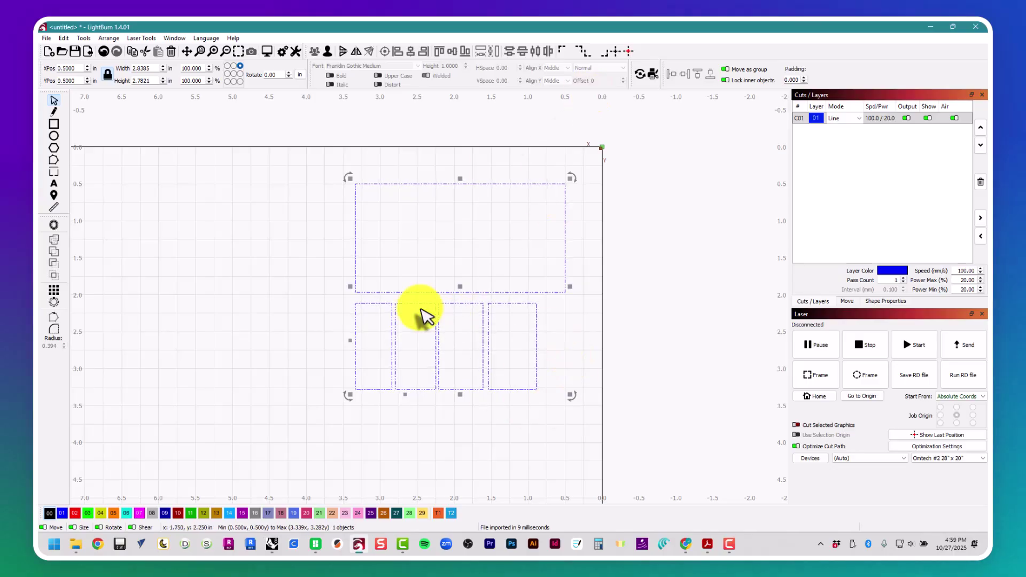
click(884, 118)
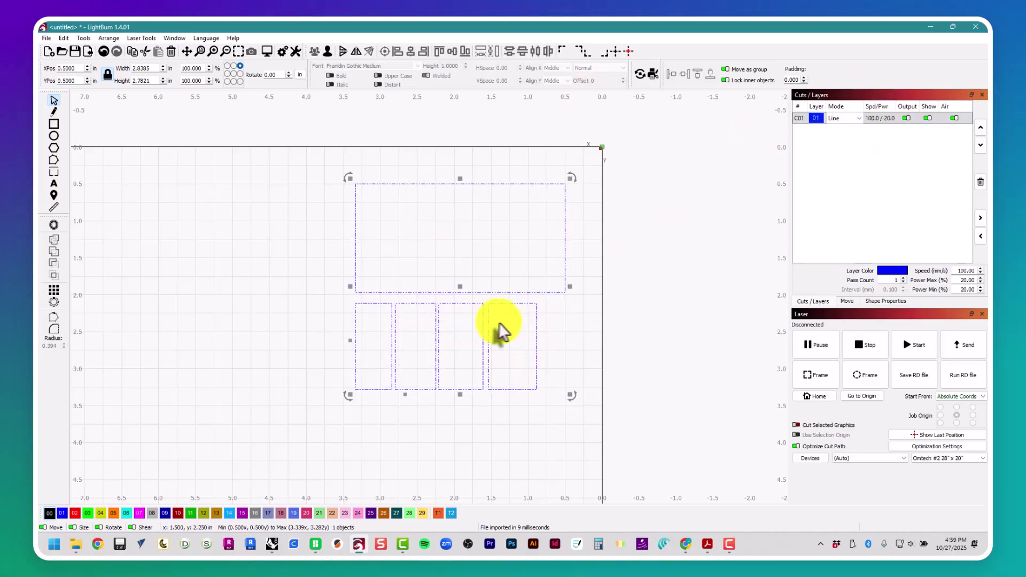
click(816, 118)
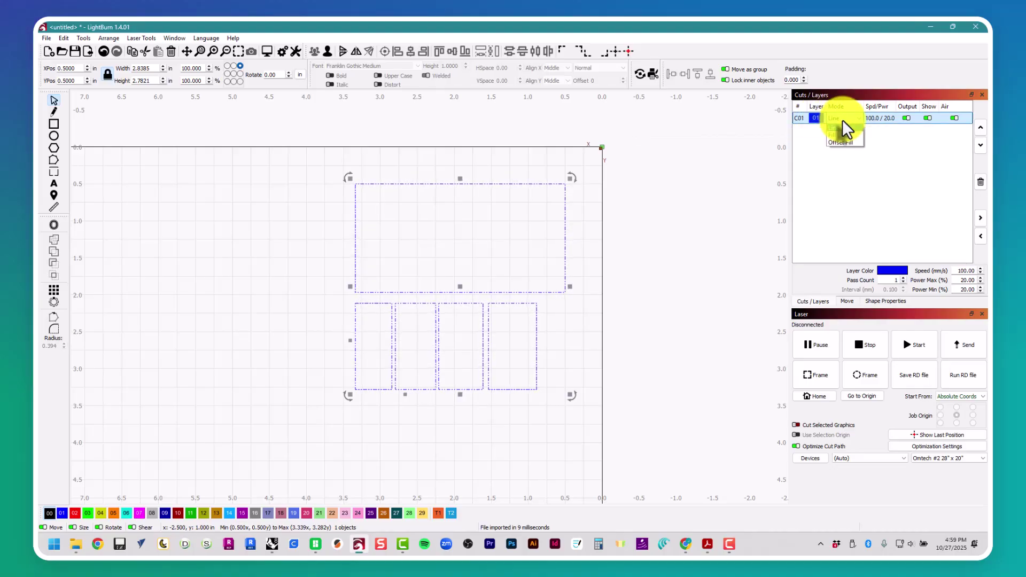
click(843, 120)
click(844, 128)
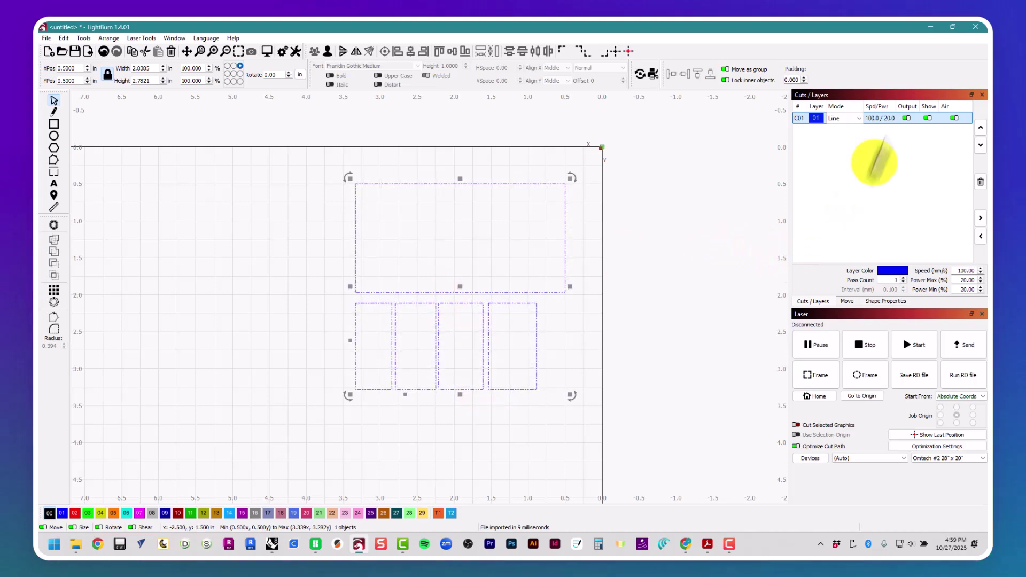
double_click(887, 116)
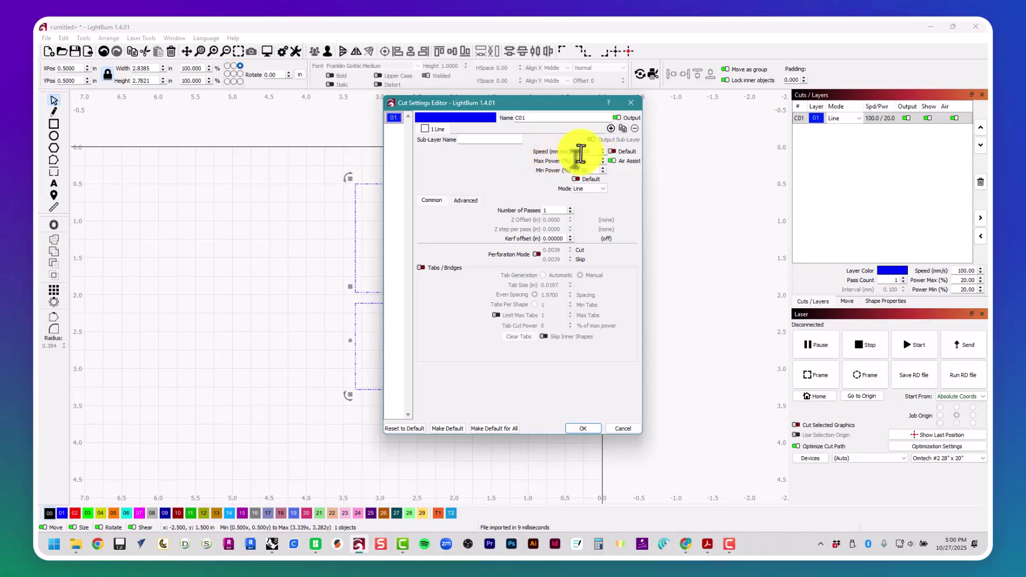
click(630, 104)
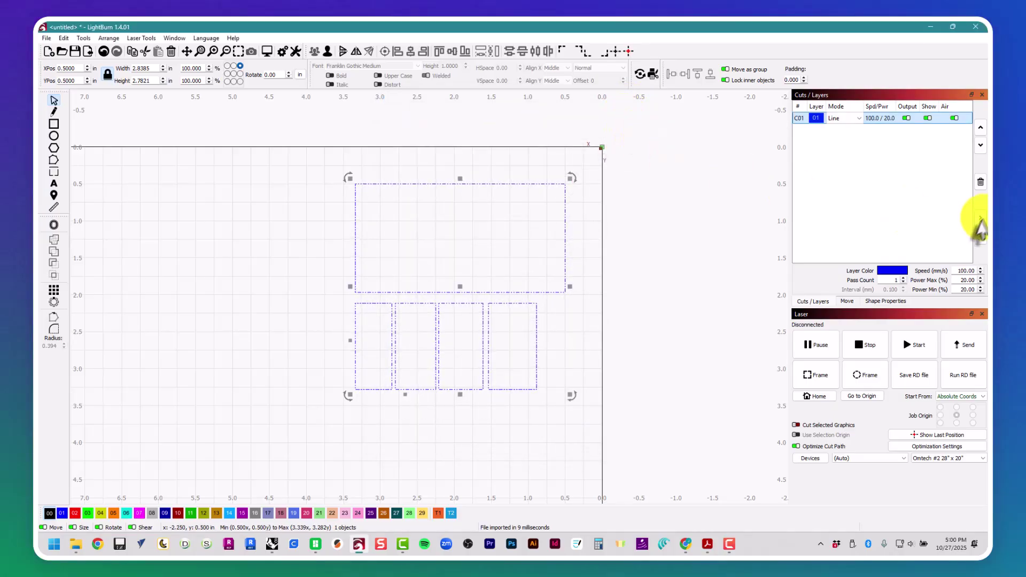
click(636, 272)
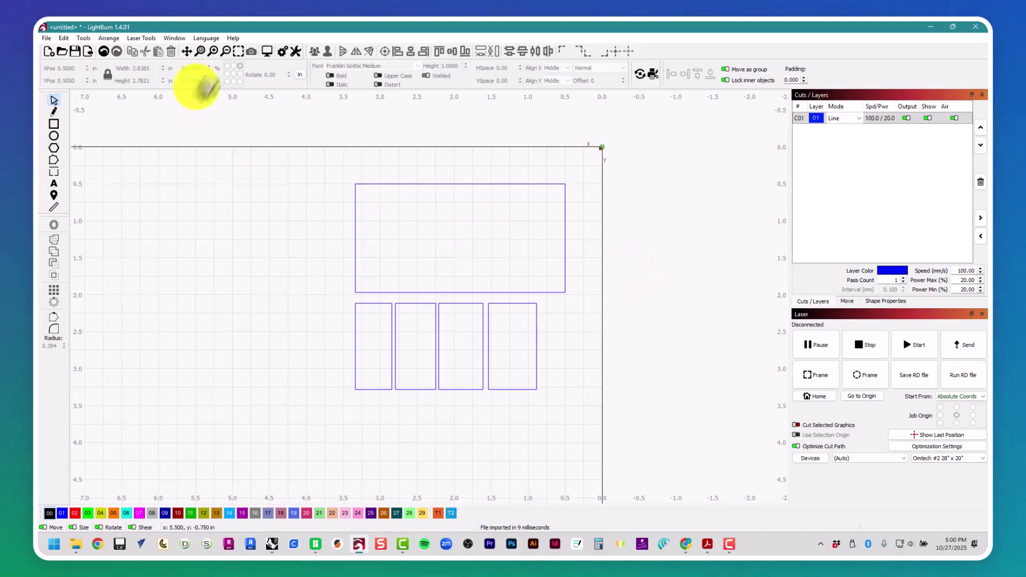
Step: Preview the laser job, play the cutting simulation, and close the preview
click(267, 51)
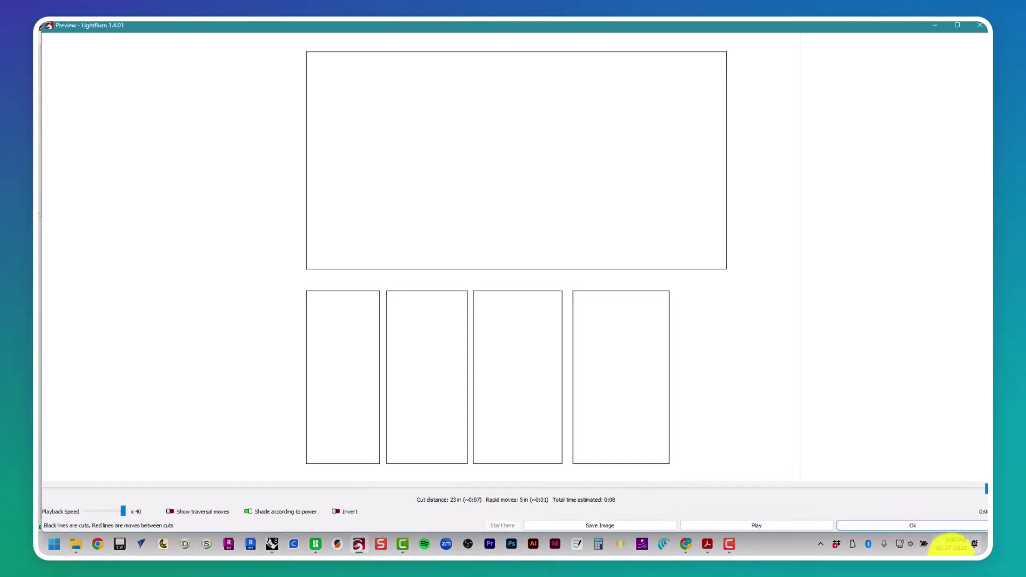
click(762, 527)
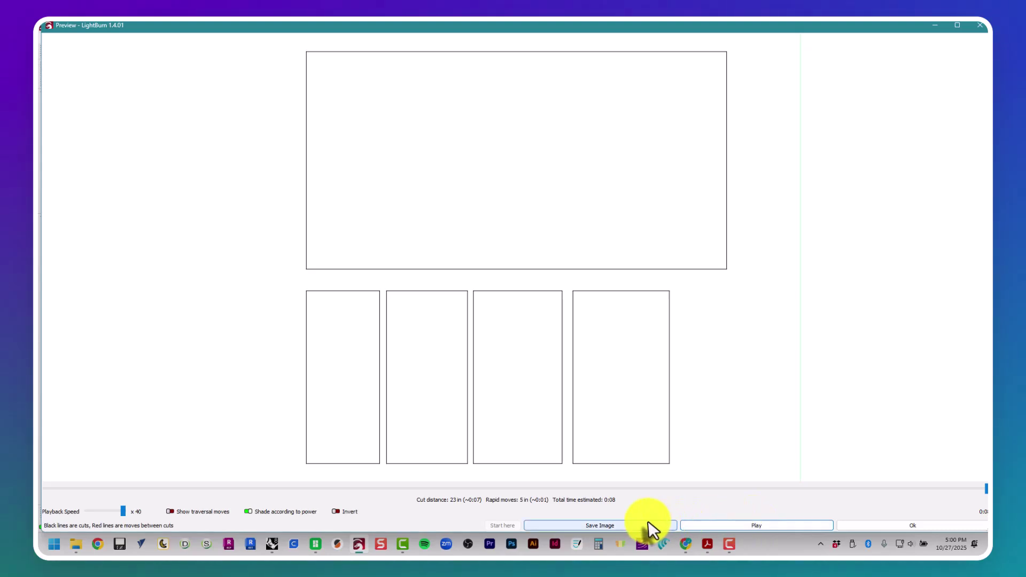
click(913, 526)
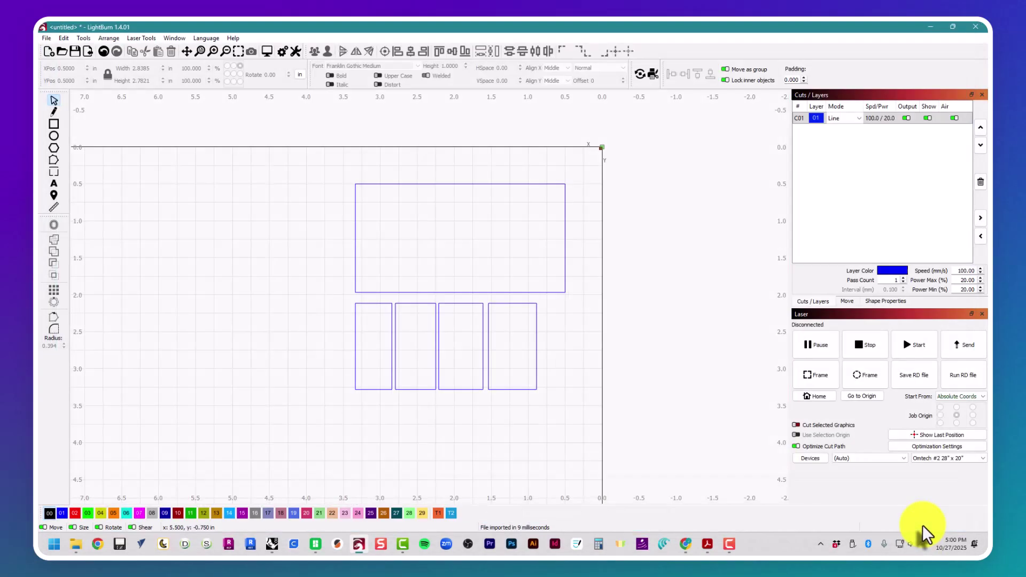
Step: Examine the imported shelving outlines, the gaps between the small rectangles, and their placement near the bed's origin corner
scroll(525, 412, down, 3)
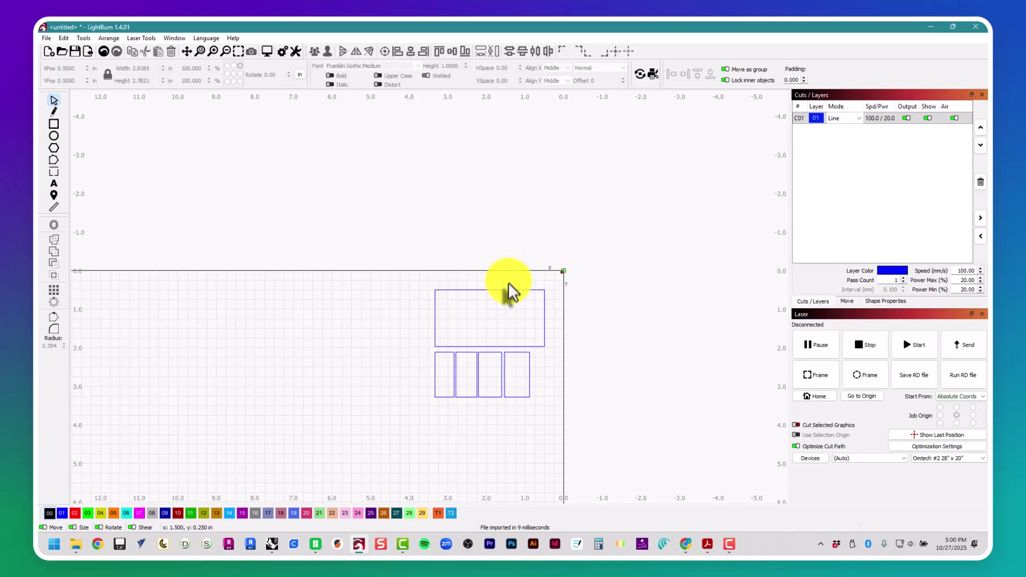
scroll(461, 428, up, 5)
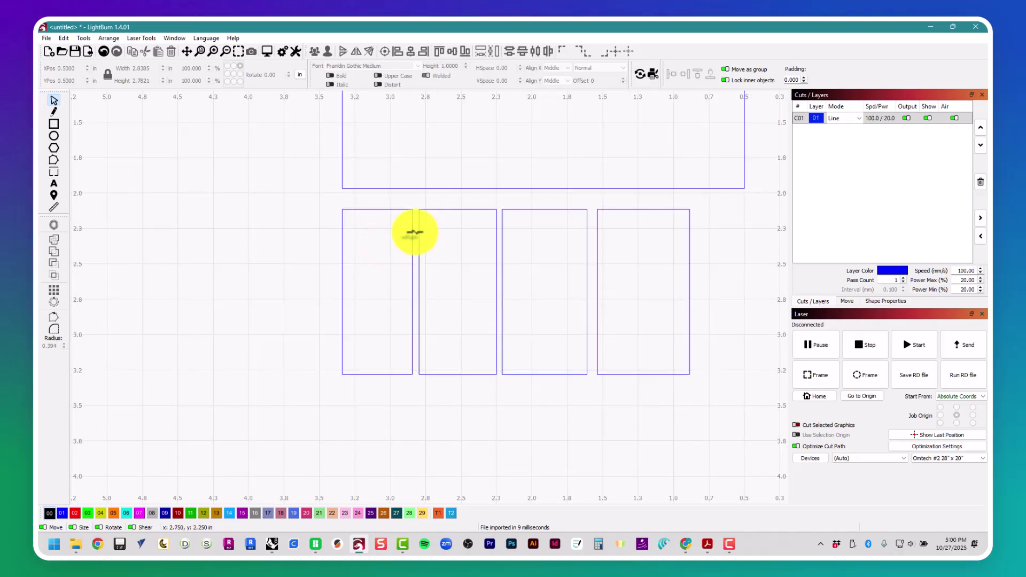
click(414, 232)
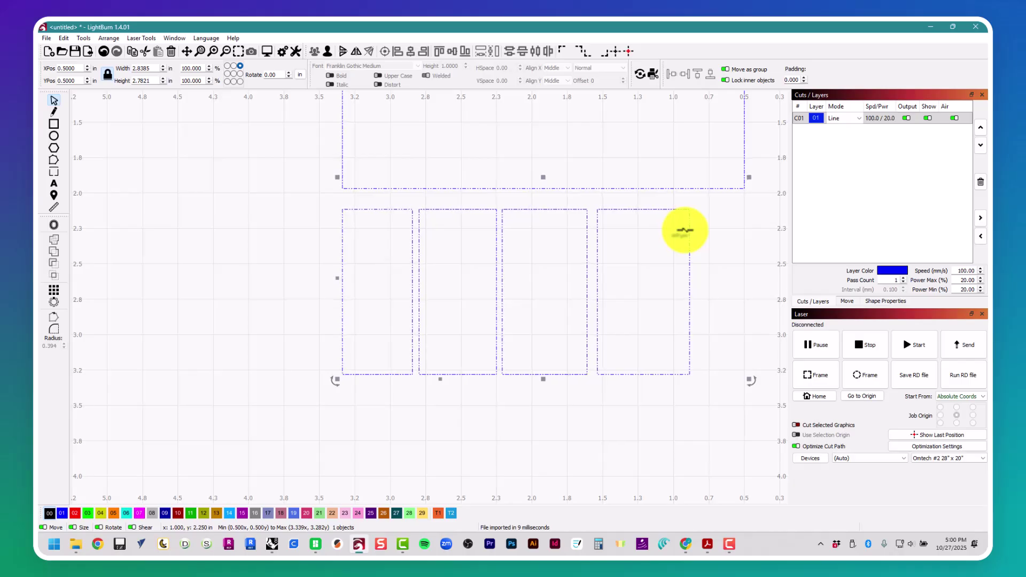
scroll(603, 267, down, 5)
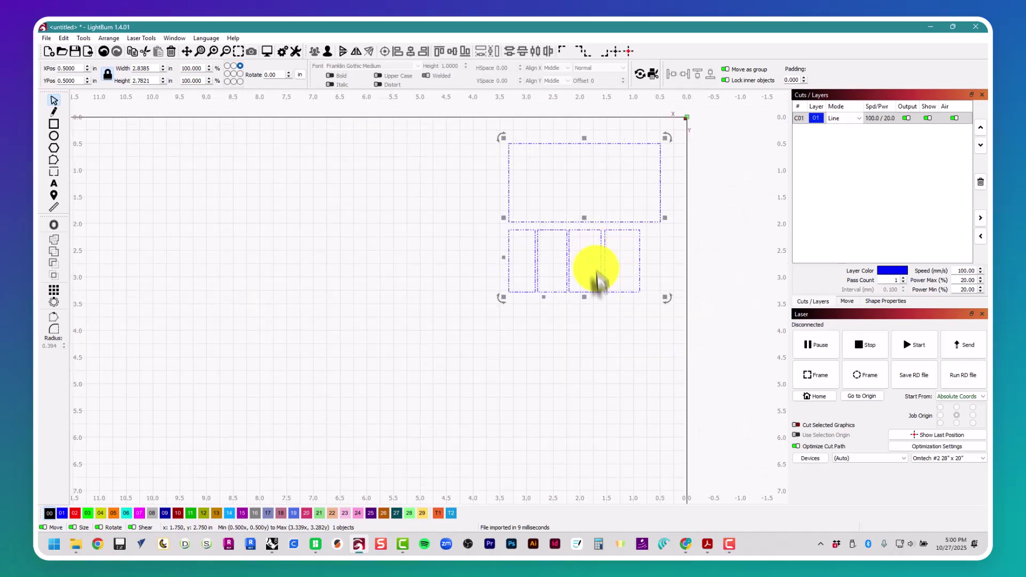
scroll(632, 194, up, 3)
click(633, 194)
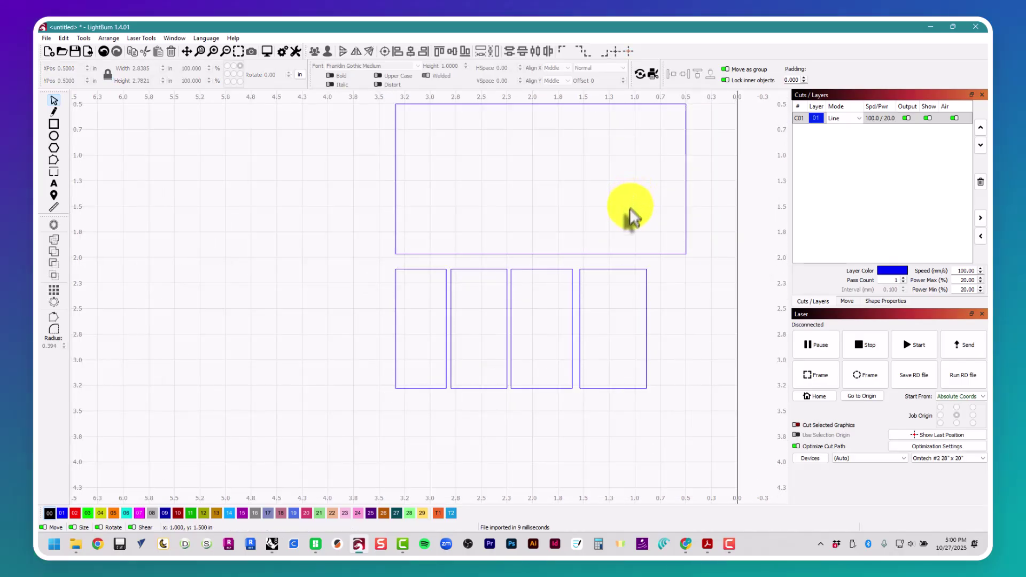
scroll(620, 235, down, 4)
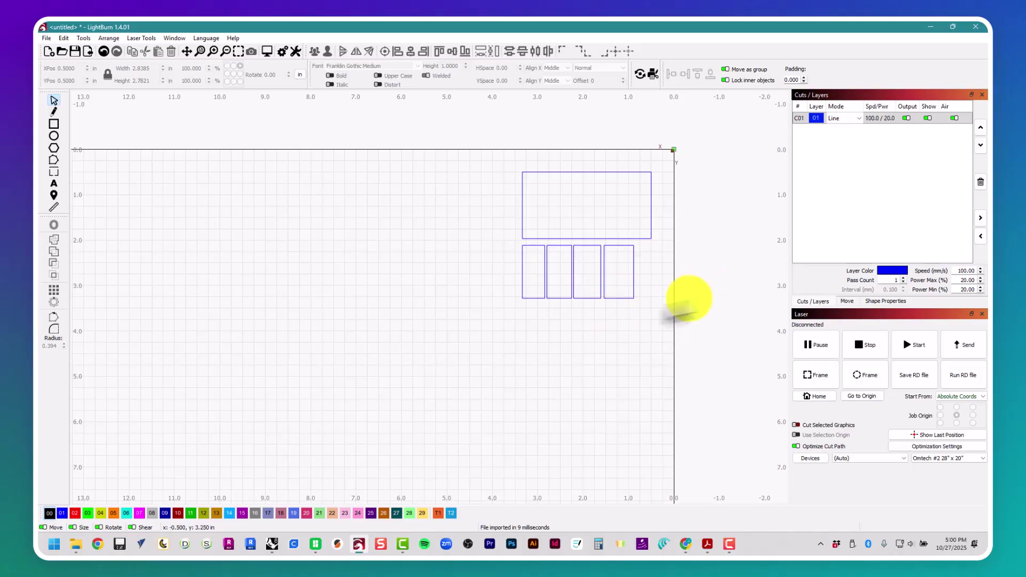
scroll(664, 241, up, 2)
scroll(665, 241, up, 1)
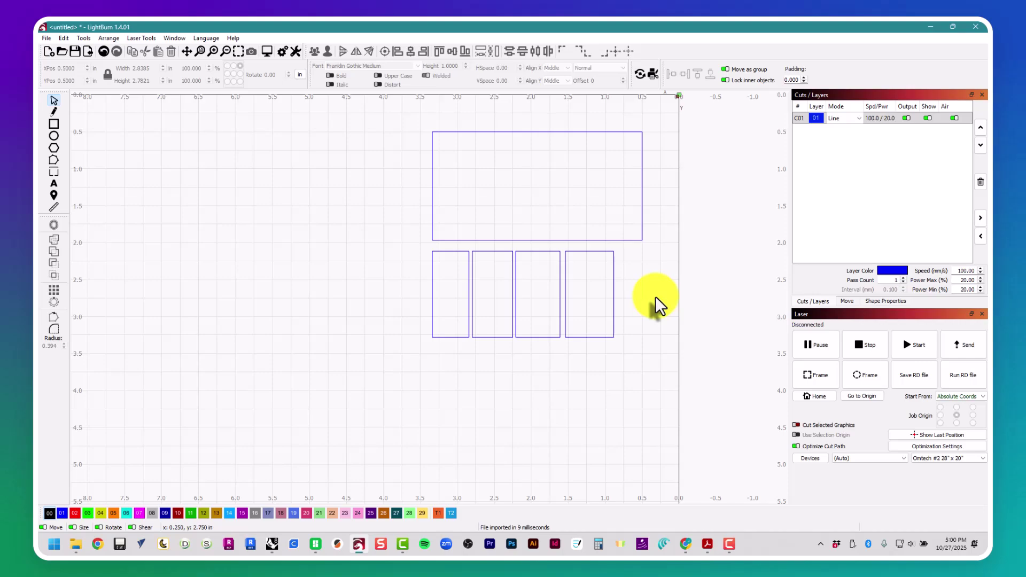
Step: Close LightBurn and return to the Rhino model
click(976, 26)
click(531, 299)
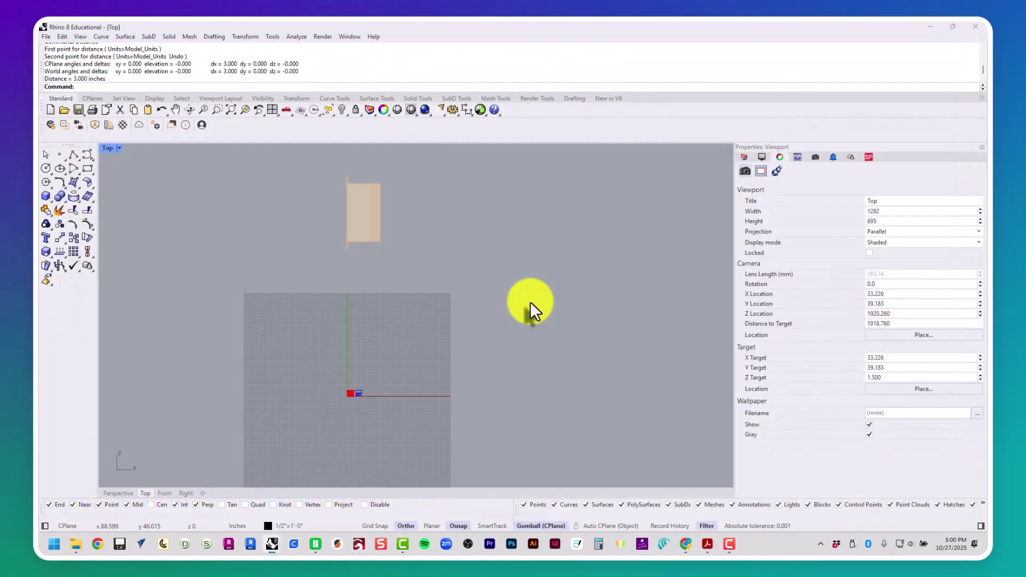
click(401, 543)
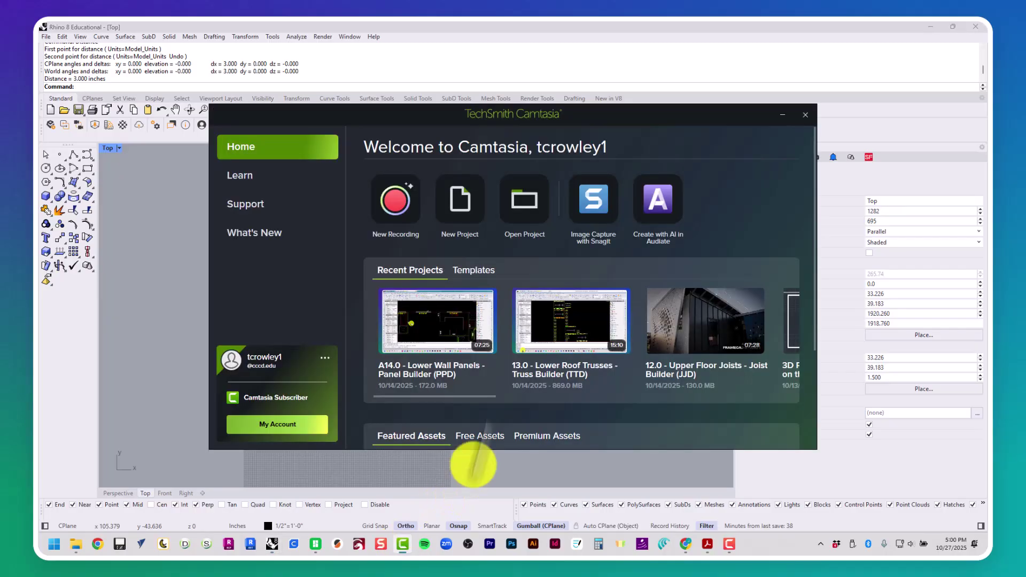